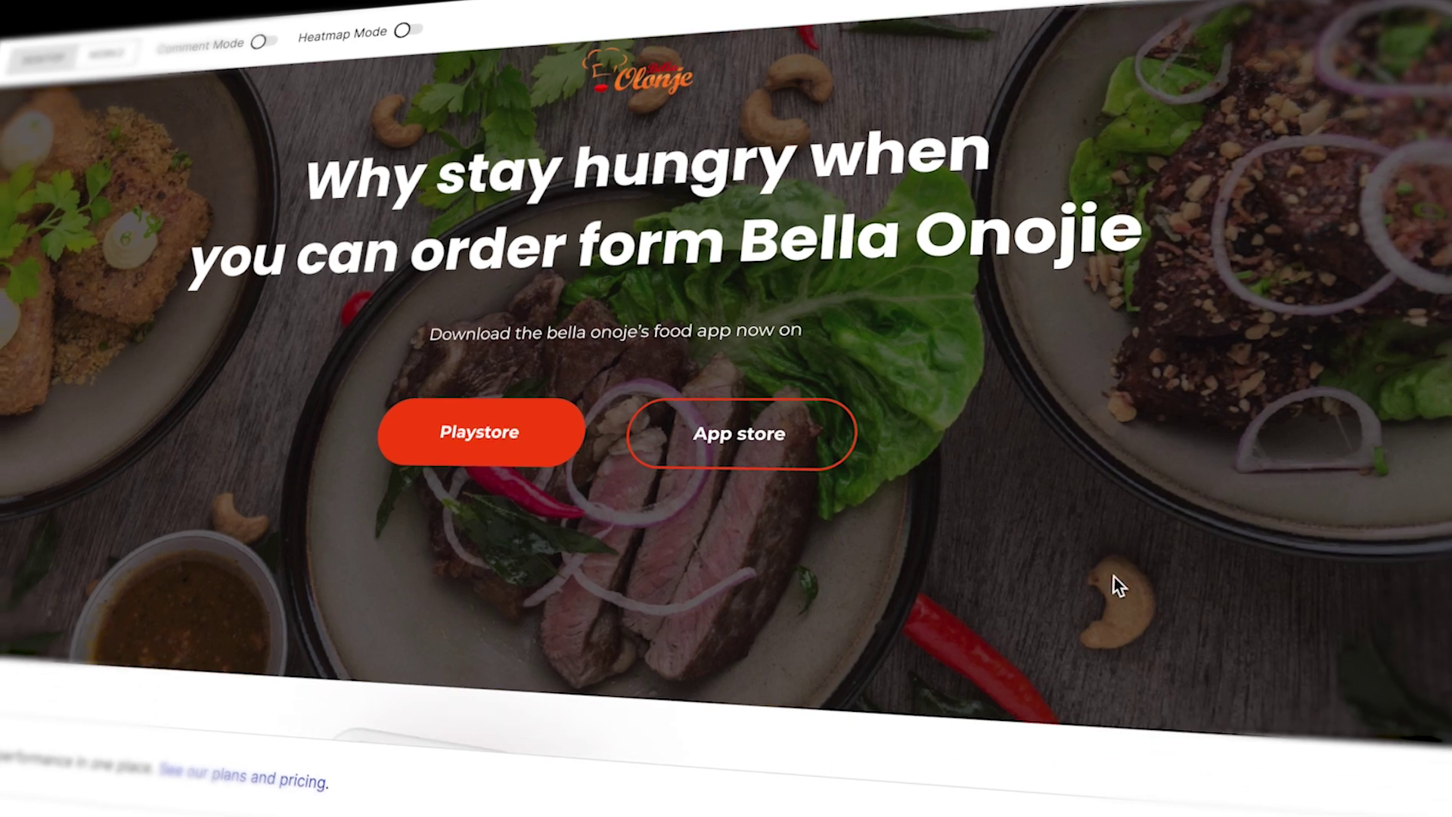
Step: Examine the Bella Onojie landing page preview from the hero through the app walkthrough to the Download the app now section
{"action": "scroll", "coordinate": [1120, 587], "scroll_direction": "down", "scroll_amount": 3}
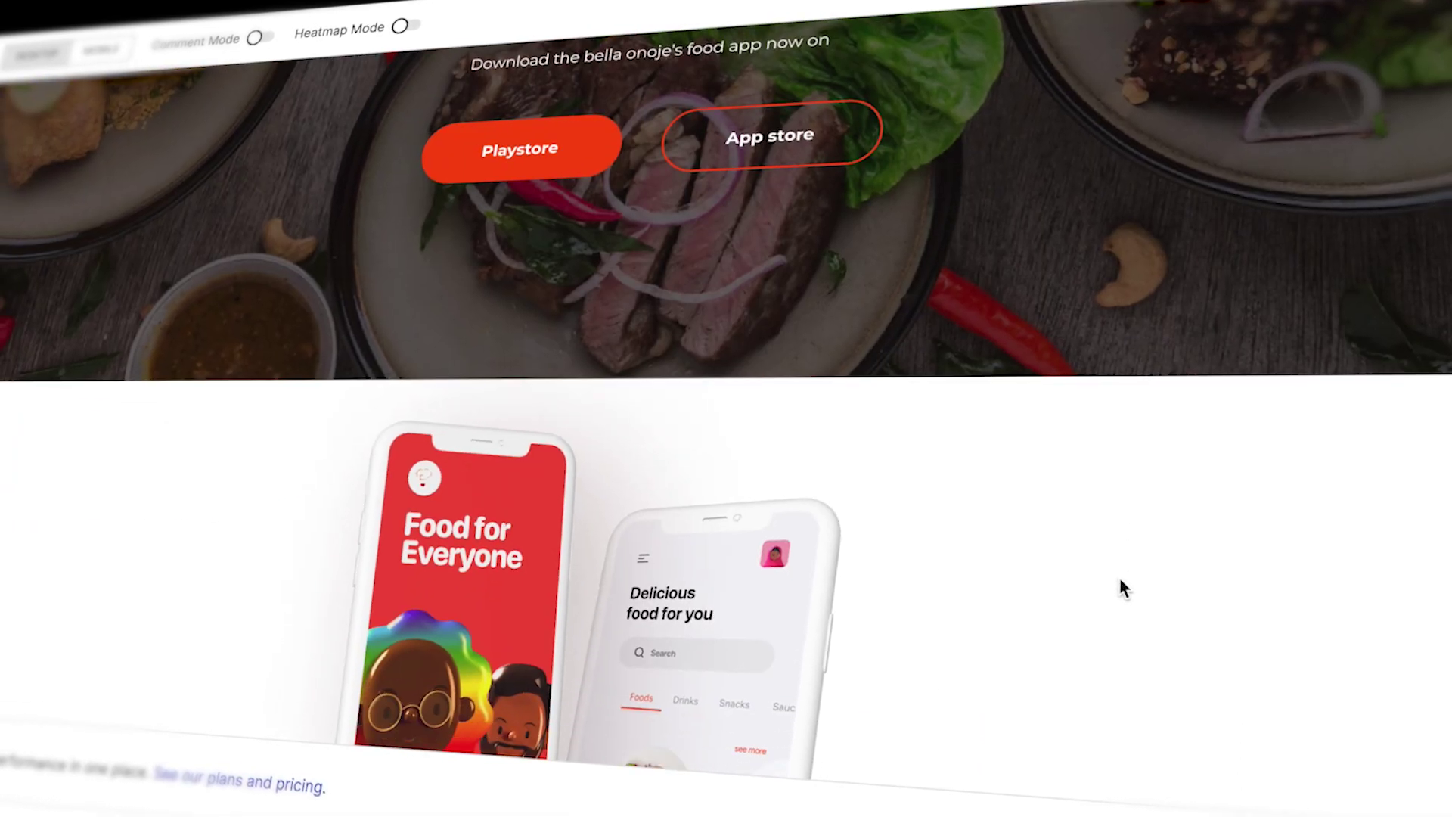
{"action": "scroll", "coordinate": [1125, 587], "scroll_direction": "down", "scroll_amount": 7}
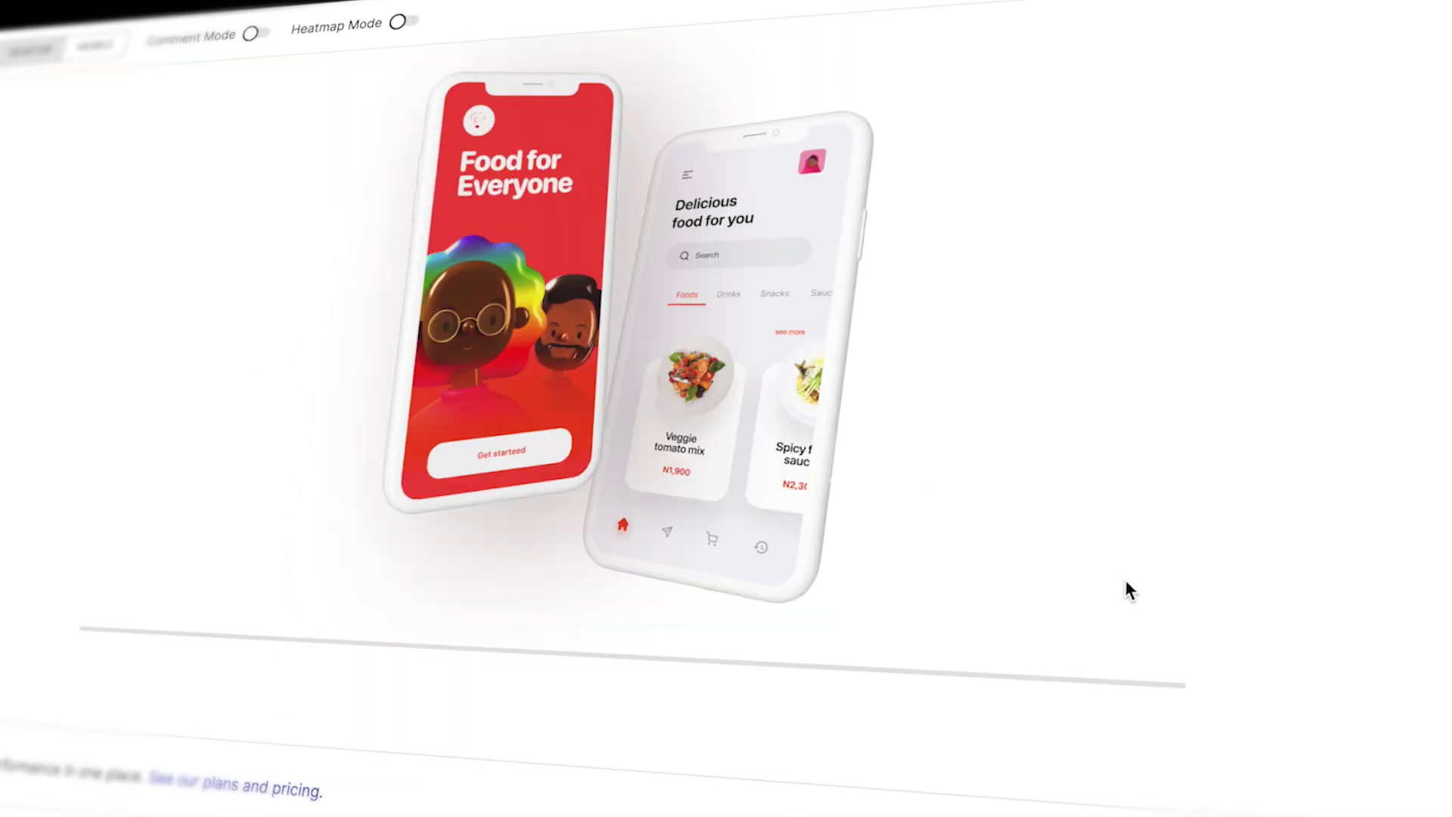
{"action": "scroll", "coordinate": [1130, 584], "scroll_direction": "down", "scroll_amount": 5}
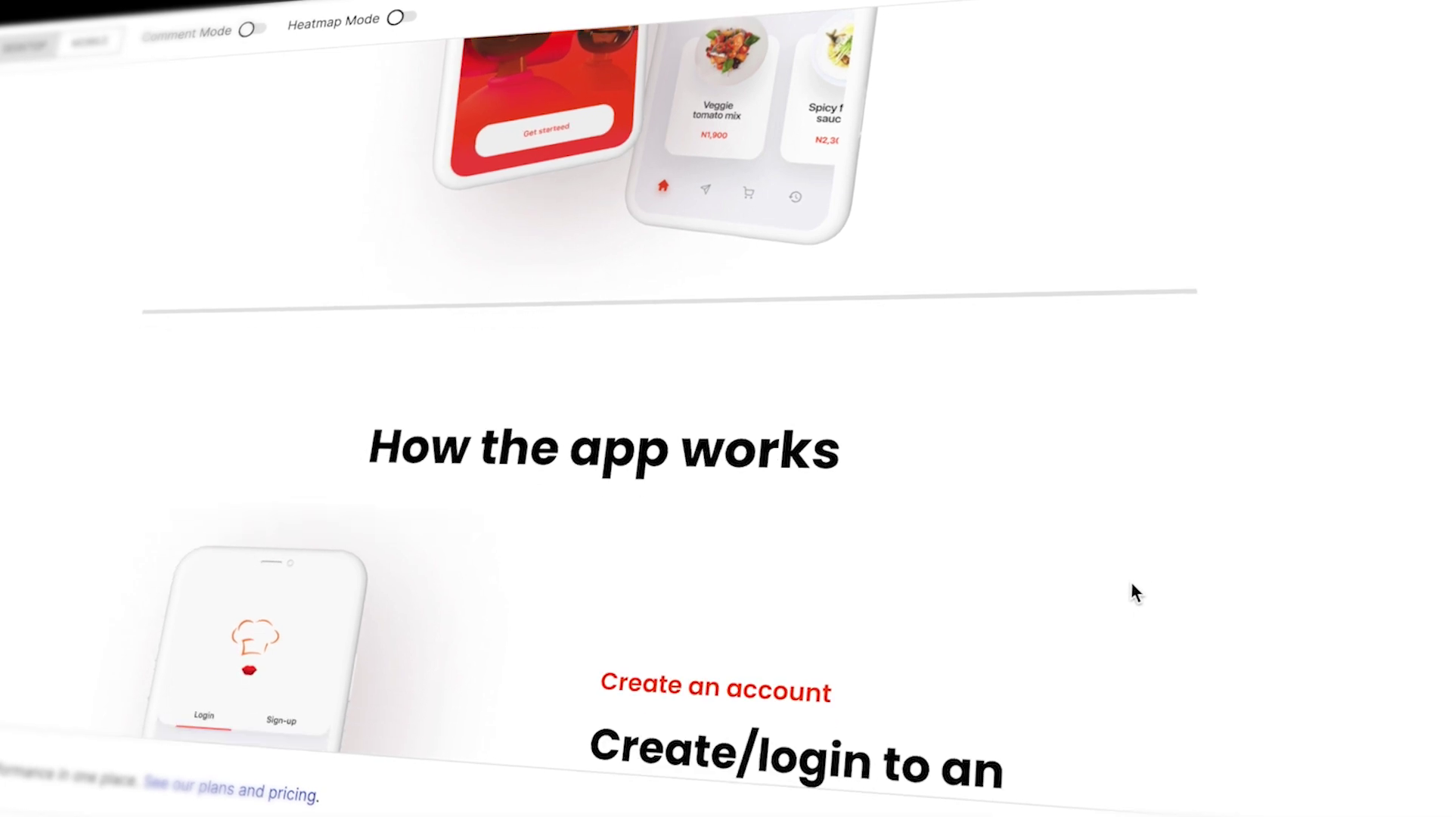
{"action": "scroll", "coordinate": [1137, 584], "scroll_direction": "down", "scroll_amount": 9}
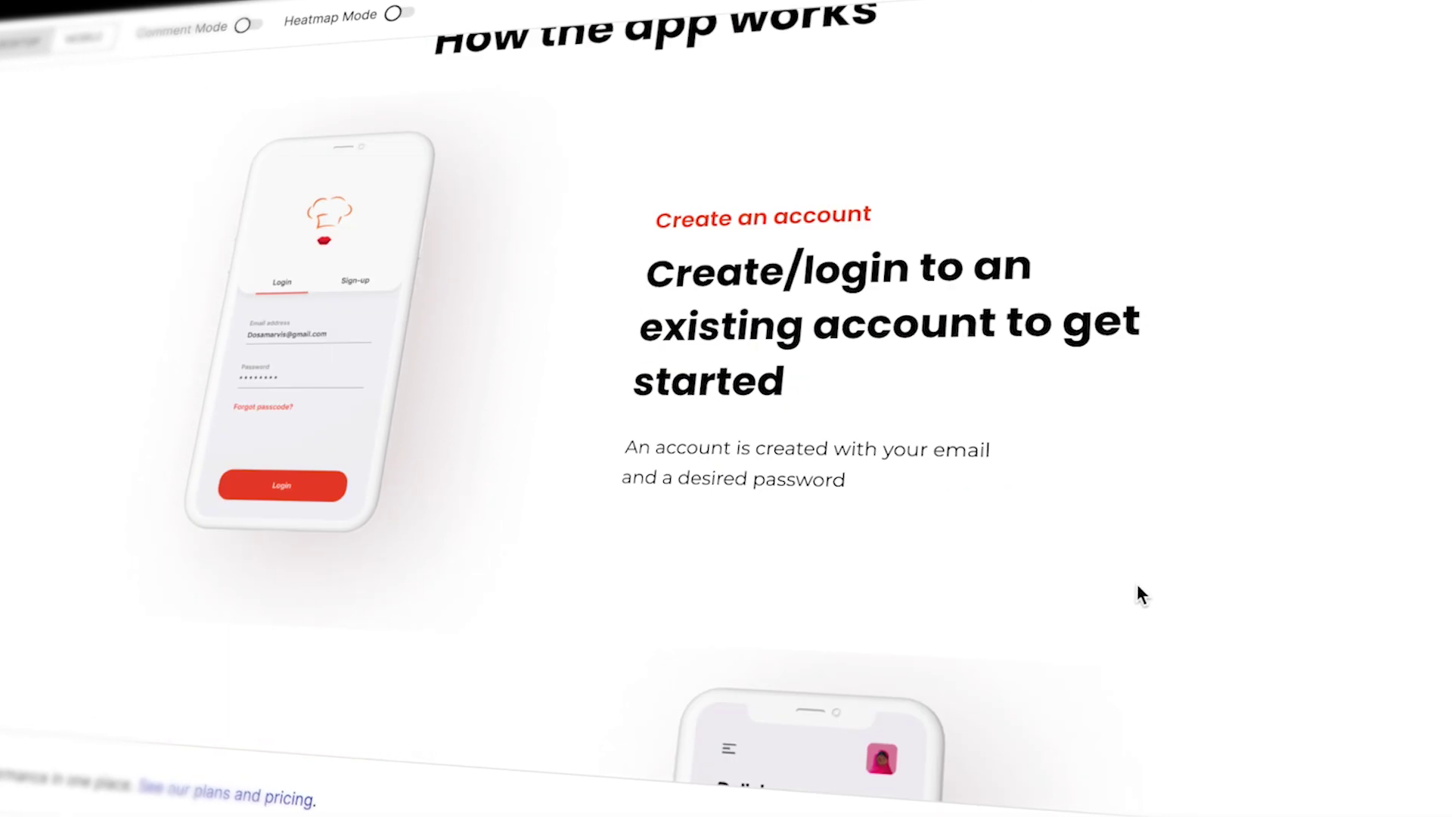
{"action": "scroll", "coordinate": [1144, 596], "scroll_direction": "down", "scroll_amount": 8}
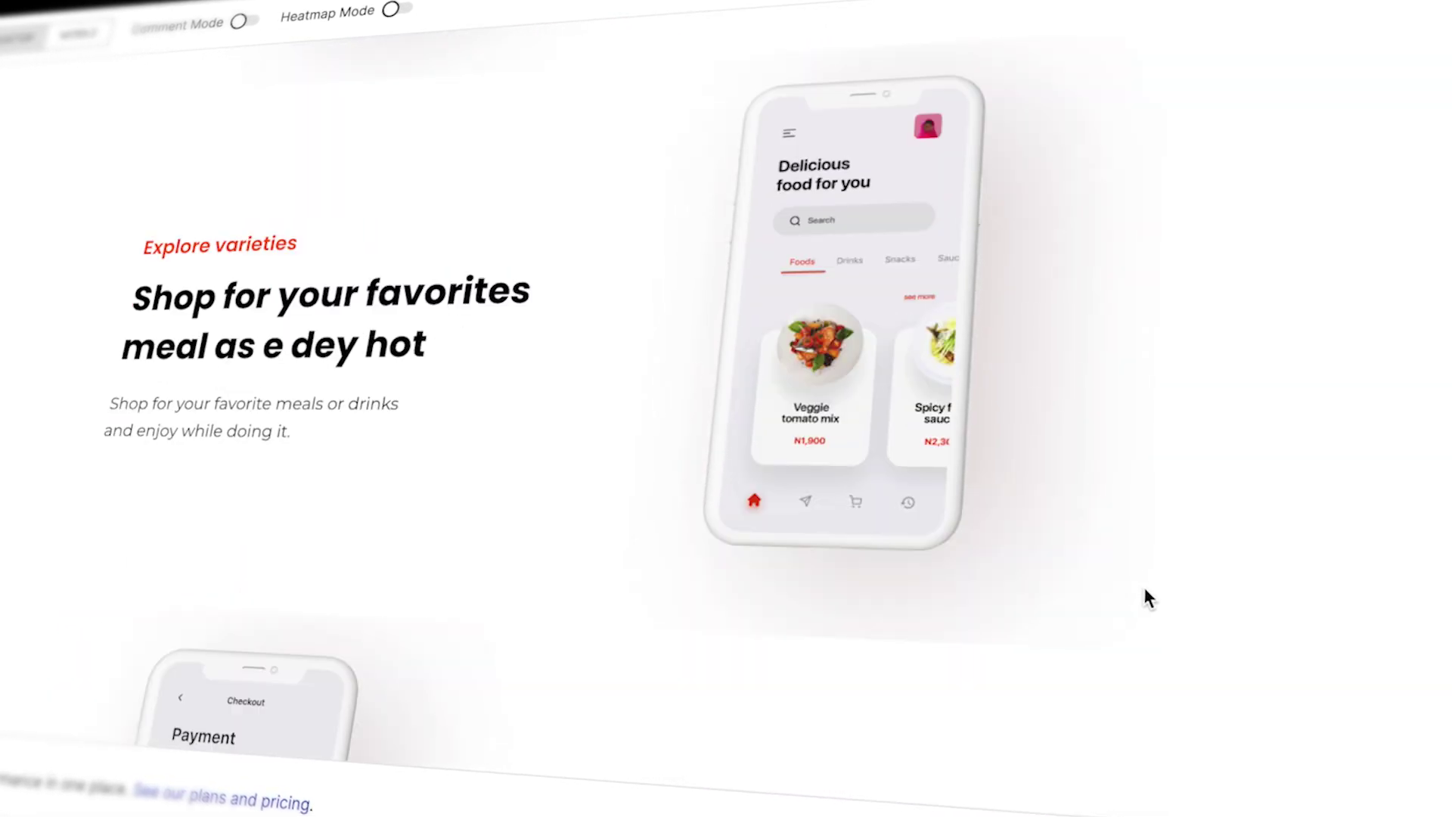
{"action": "scroll", "coordinate": [1148, 592], "scroll_direction": "down", "scroll_amount": 10}
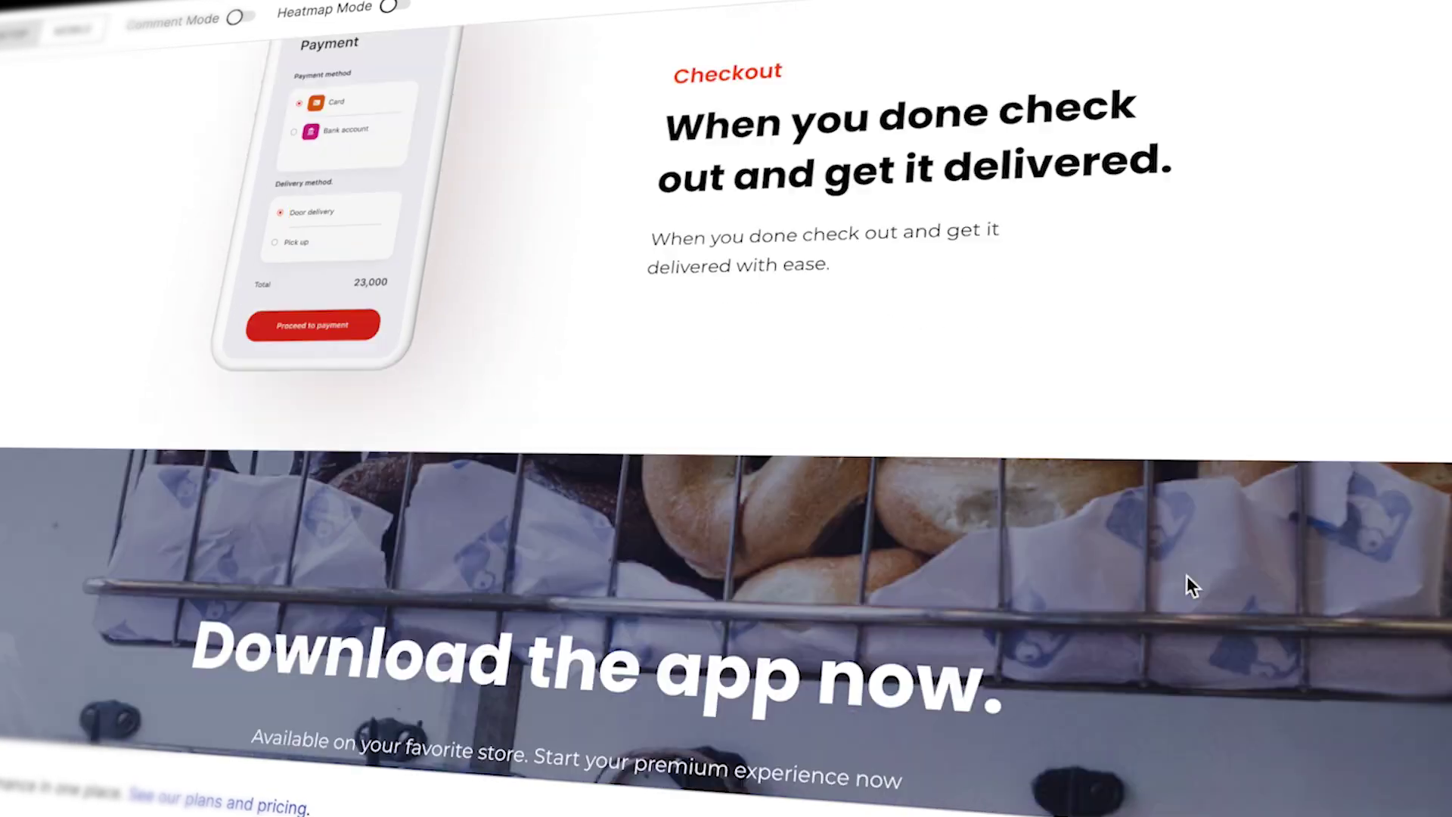
{"action": "scroll", "coordinate": [1192, 593], "scroll_direction": "up", "scroll_amount": 20}
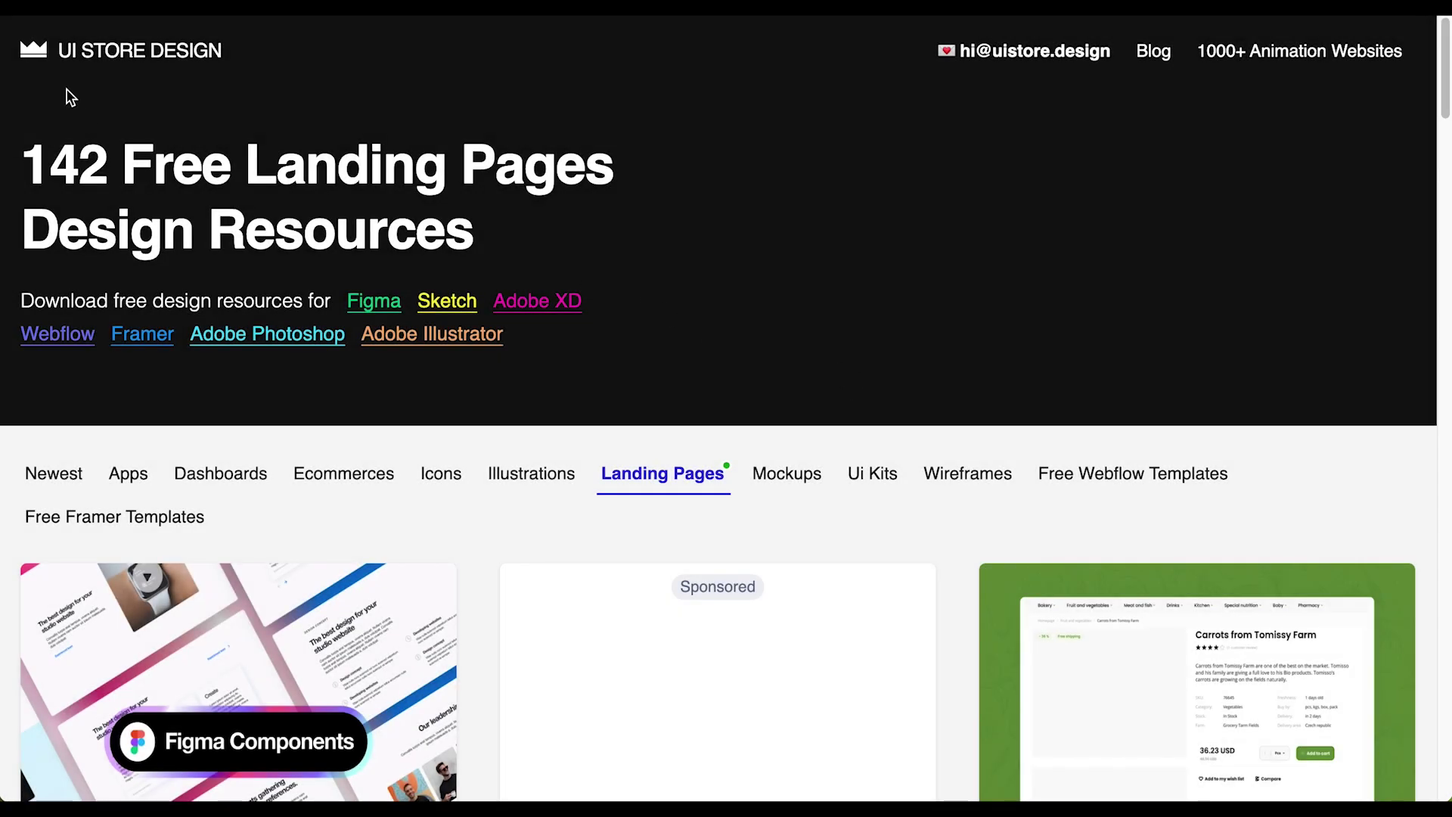
Step: Switch to the Landing Pages resources on UI Store Design and download the Food App Free Landing Page for Figma
{"action": "scroll", "coordinate": [738, 207], "scroll_direction": "down", "scroll_amount": 1}
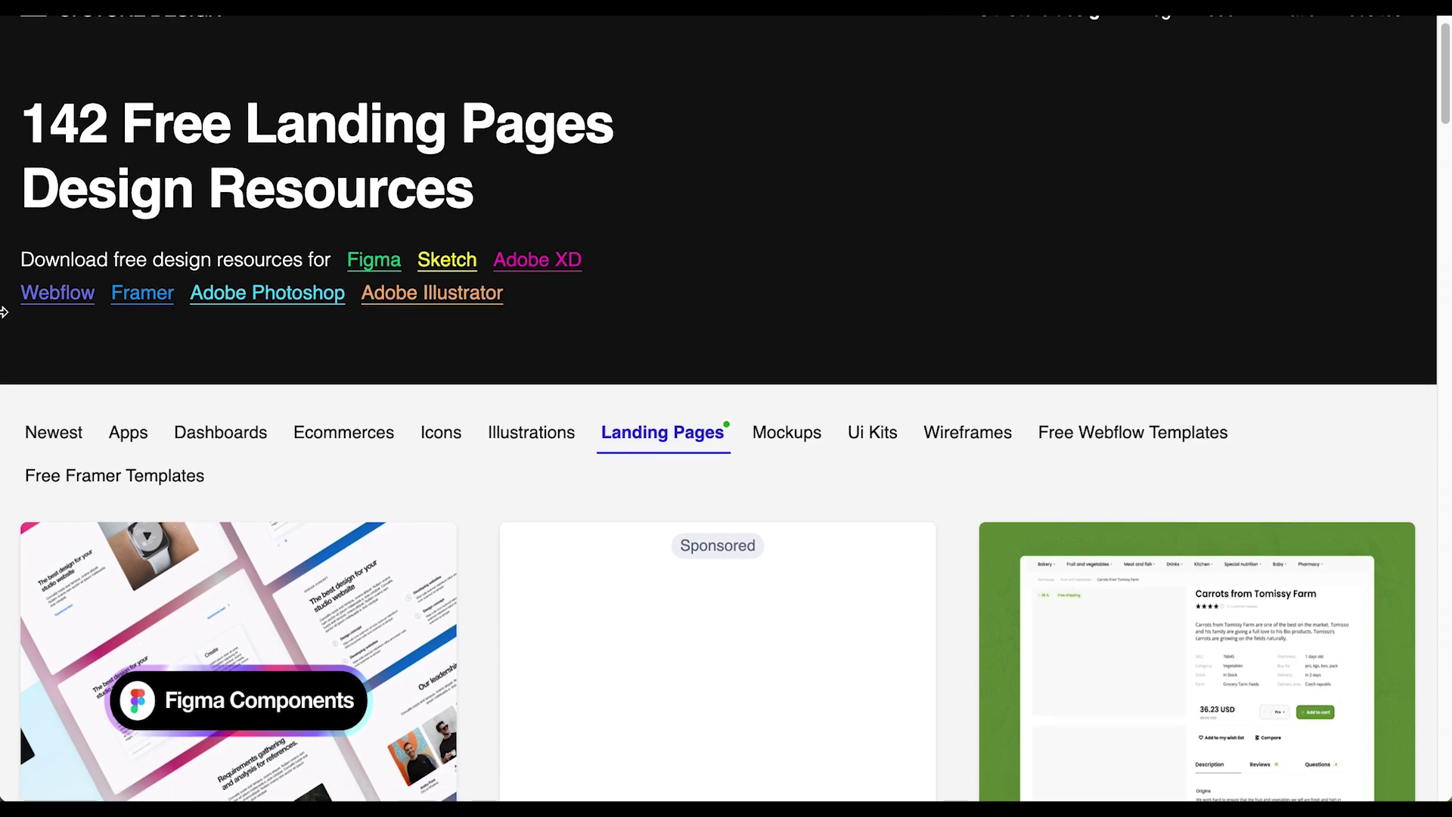
{"action": "scroll", "coordinate": [694, 178], "scroll_direction": "down", "scroll_amount": 5}
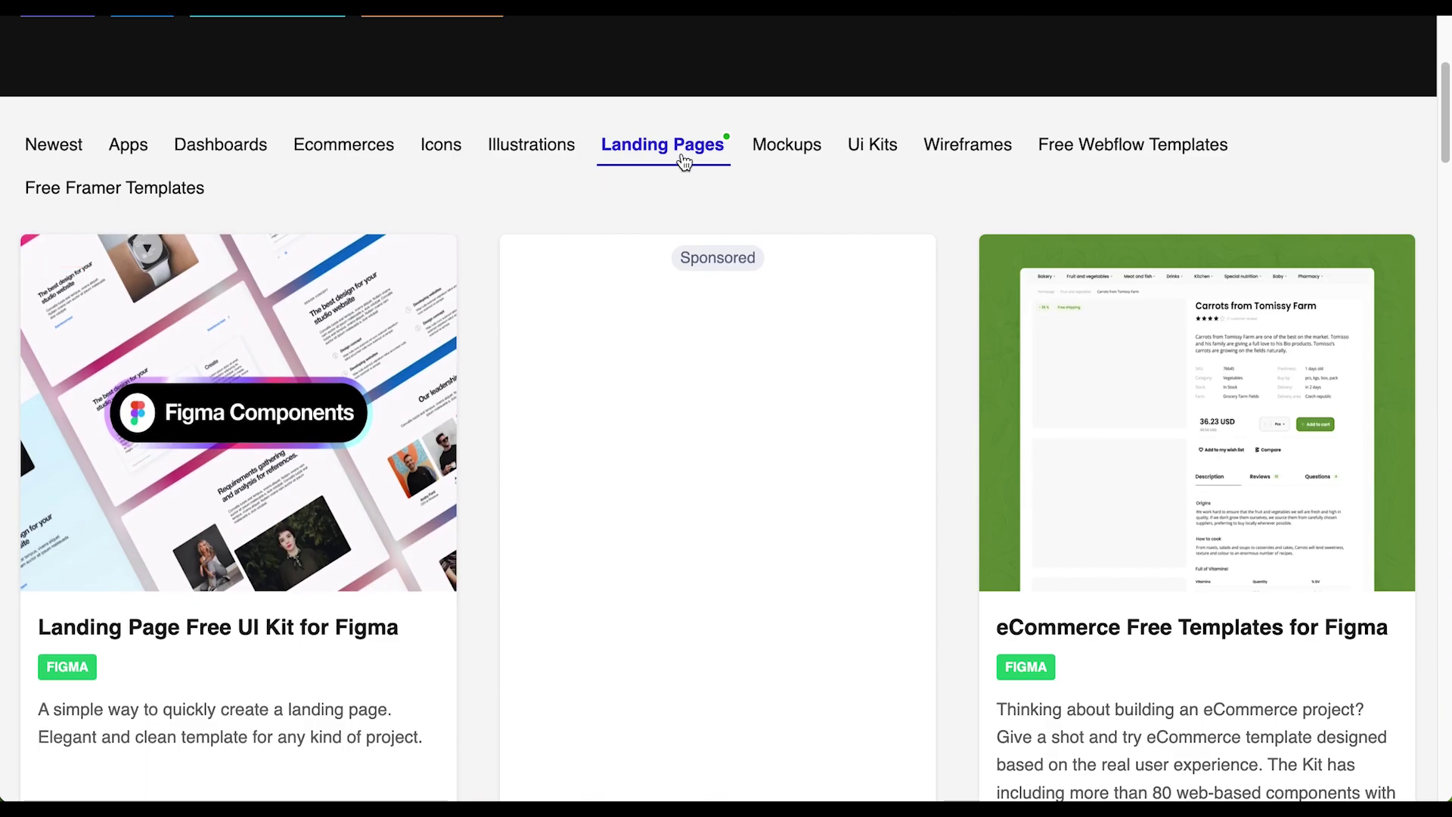
{"action": "scroll", "coordinate": [635, 168], "scroll_direction": "down", "scroll_amount": 9}
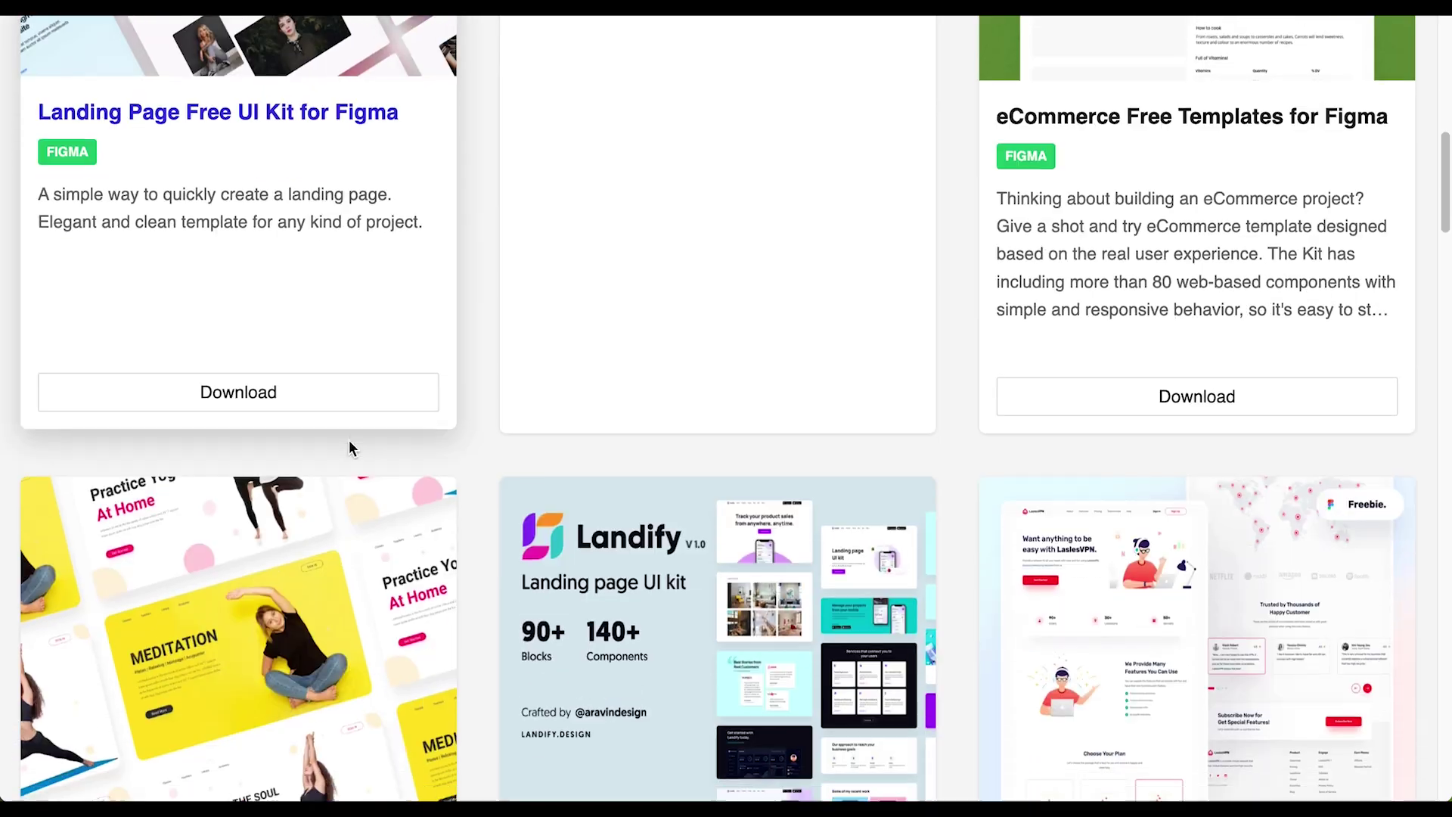
{"action": "scroll", "coordinate": [350, 447], "scroll_direction": "down", "scroll_amount": 18}
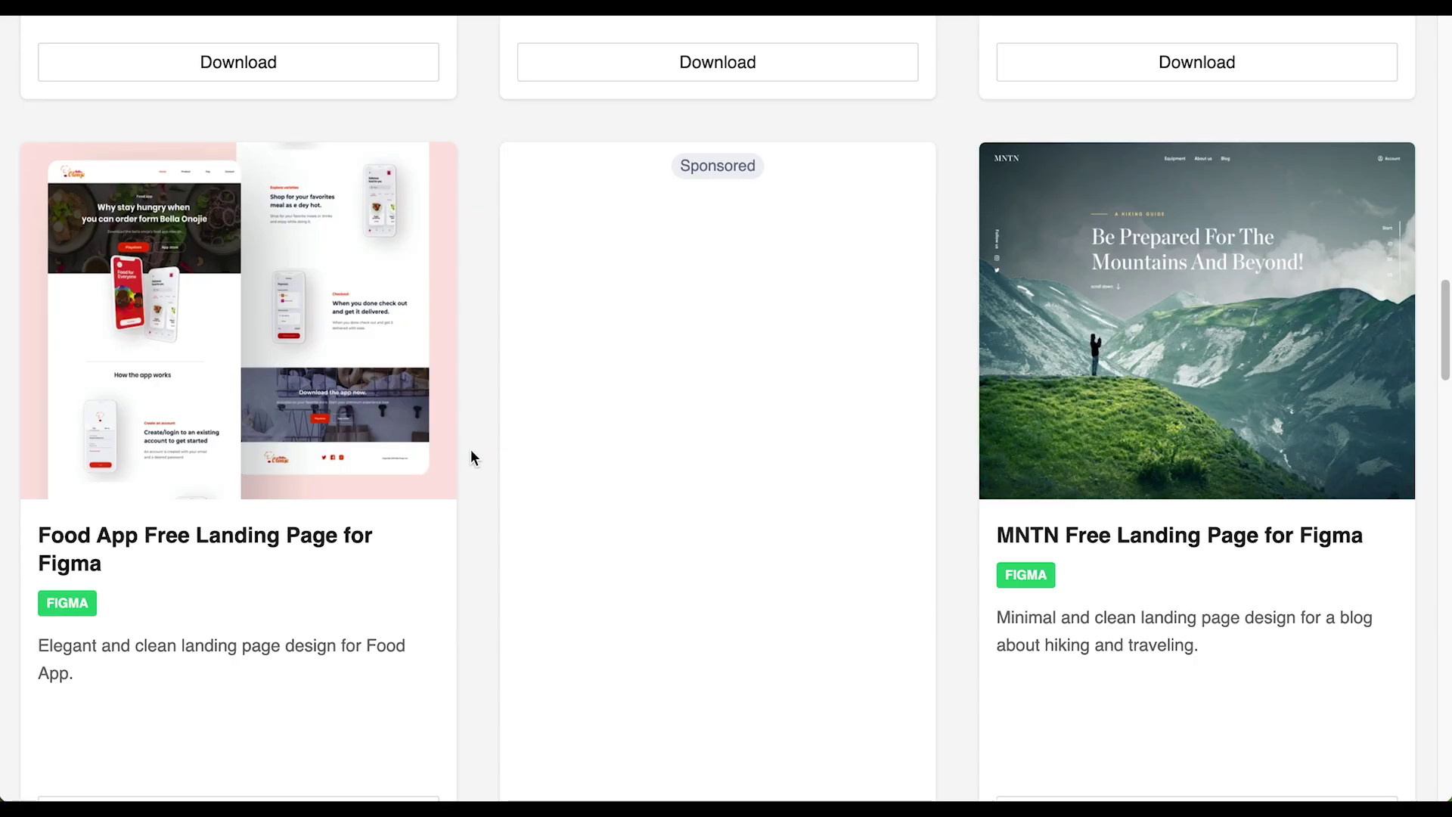
{"action": "scroll", "coordinate": [471, 454], "scroll_direction": "down", "scroll_amount": 2}
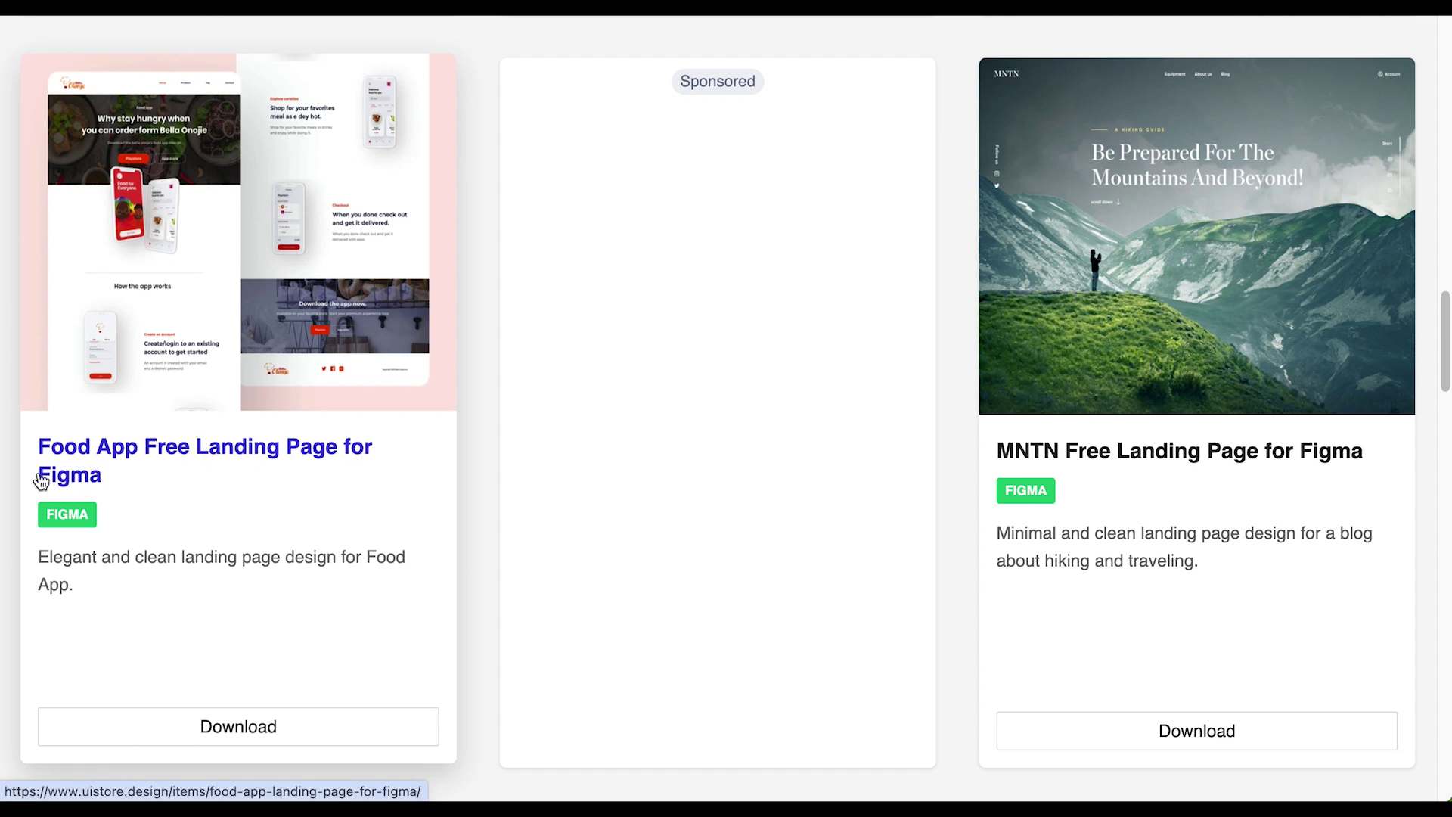
{"action": "scroll", "coordinate": [42, 481], "scroll_direction": "down", "scroll_amount": 1}
{"action": "left_click", "coordinate": [282, 700]}
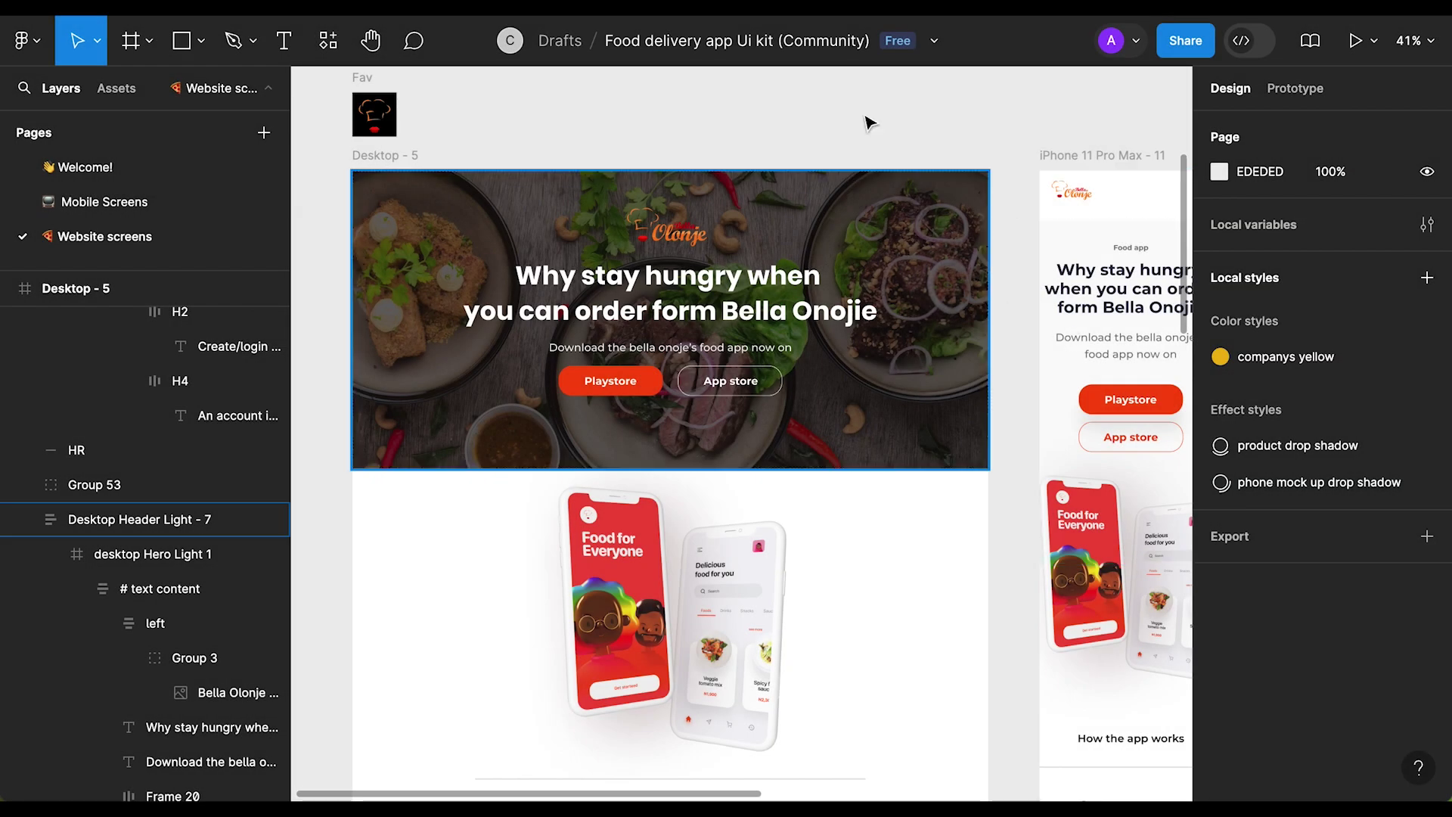
Step: Switch to the Food delivery app Ui kit in Figma and examine the Desktop - 5 frame from hero to footer
{"action": "scroll", "coordinate": [862, 122], "scroll_direction": "down", "scroll_amount": 2}
{"action": "scroll", "coordinate": [840, 545], "scroll_direction": "down", "scroll_amount": 1}
{"action": "left_click_drag", "start_coordinate": [839, 544], "coordinate": [844, 545]}
{"action": "scroll", "coordinate": [372, 408], "scroll_direction": "left", "scroll_amount": 2}
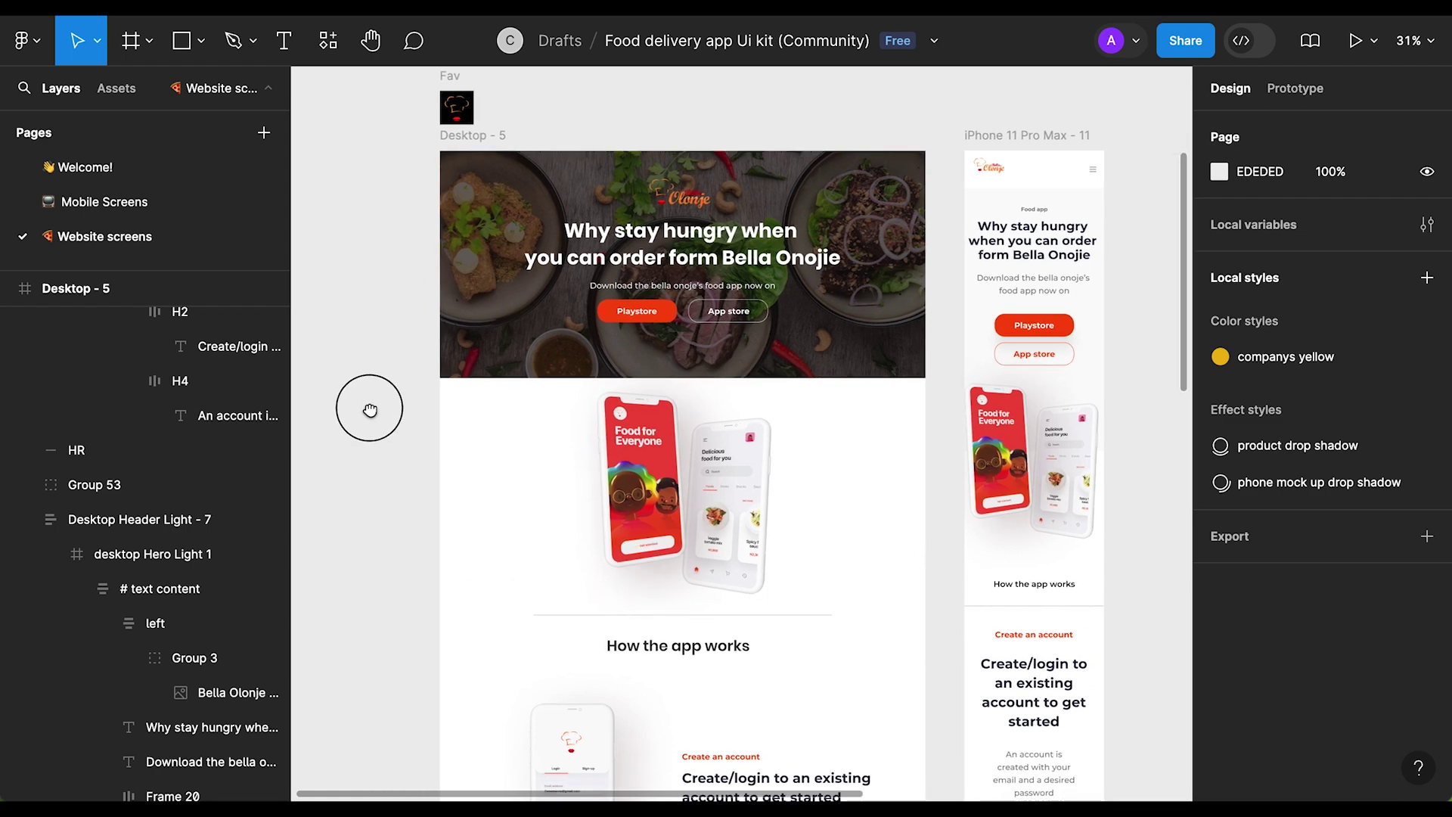
{"action": "scroll", "coordinate": [366, 414], "scroll_direction": "down", "scroll_amount": 10}
{"action": "scroll", "coordinate": [710, 356], "scroll_direction": "down", "scroll_amount": 4}
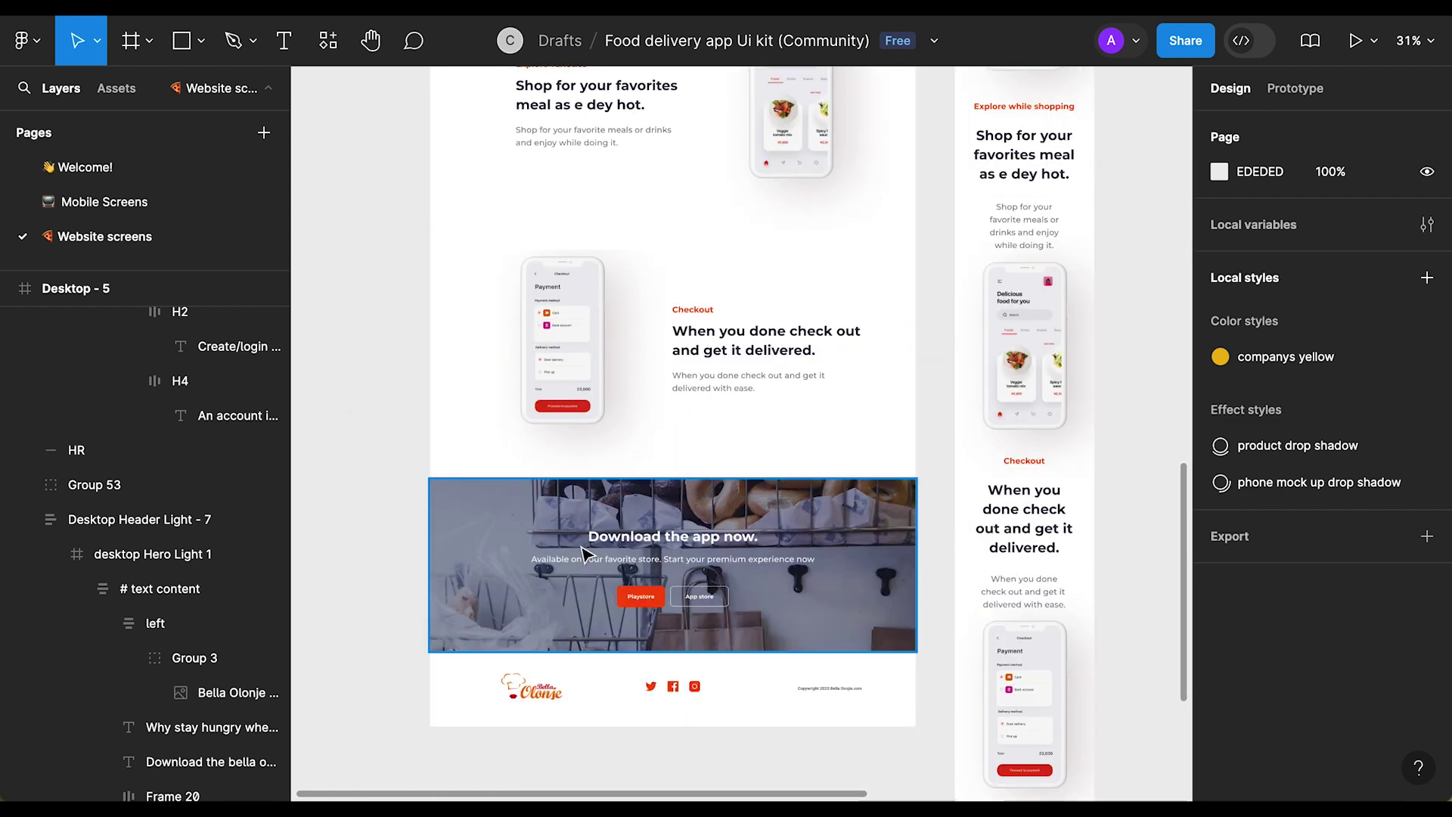
{"action": "scroll", "coordinate": [722, 679], "scroll_direction": "up", "scroll_amount": 12}
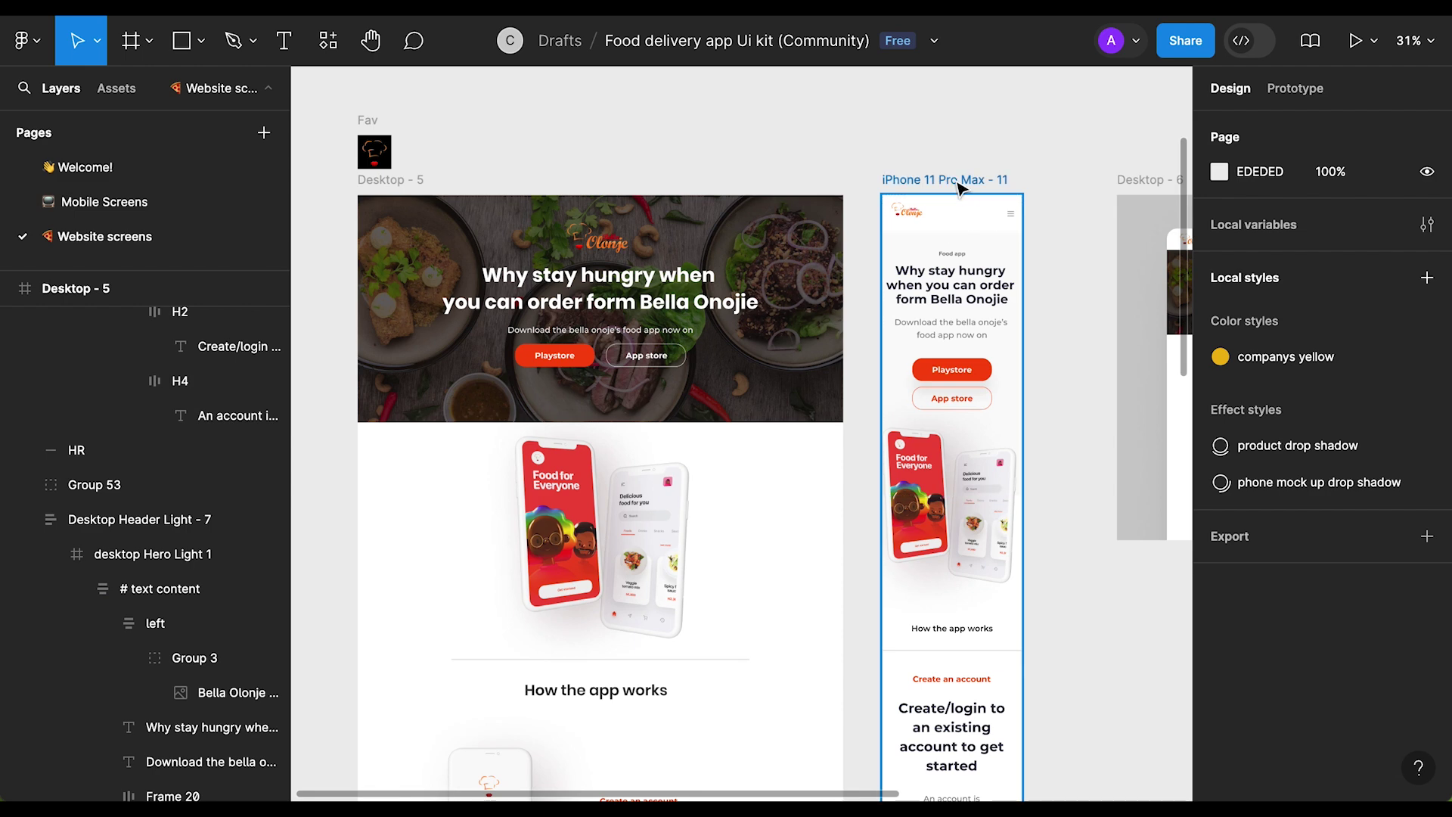
Step: Examine the iPhone 11 Pro Max - 11 frame alongside the desktop version, from its header to the checkout section
{"action": "scroll", "coordinate": [965, 499], "scroll_direction": "down", "scroll_amount": 5}
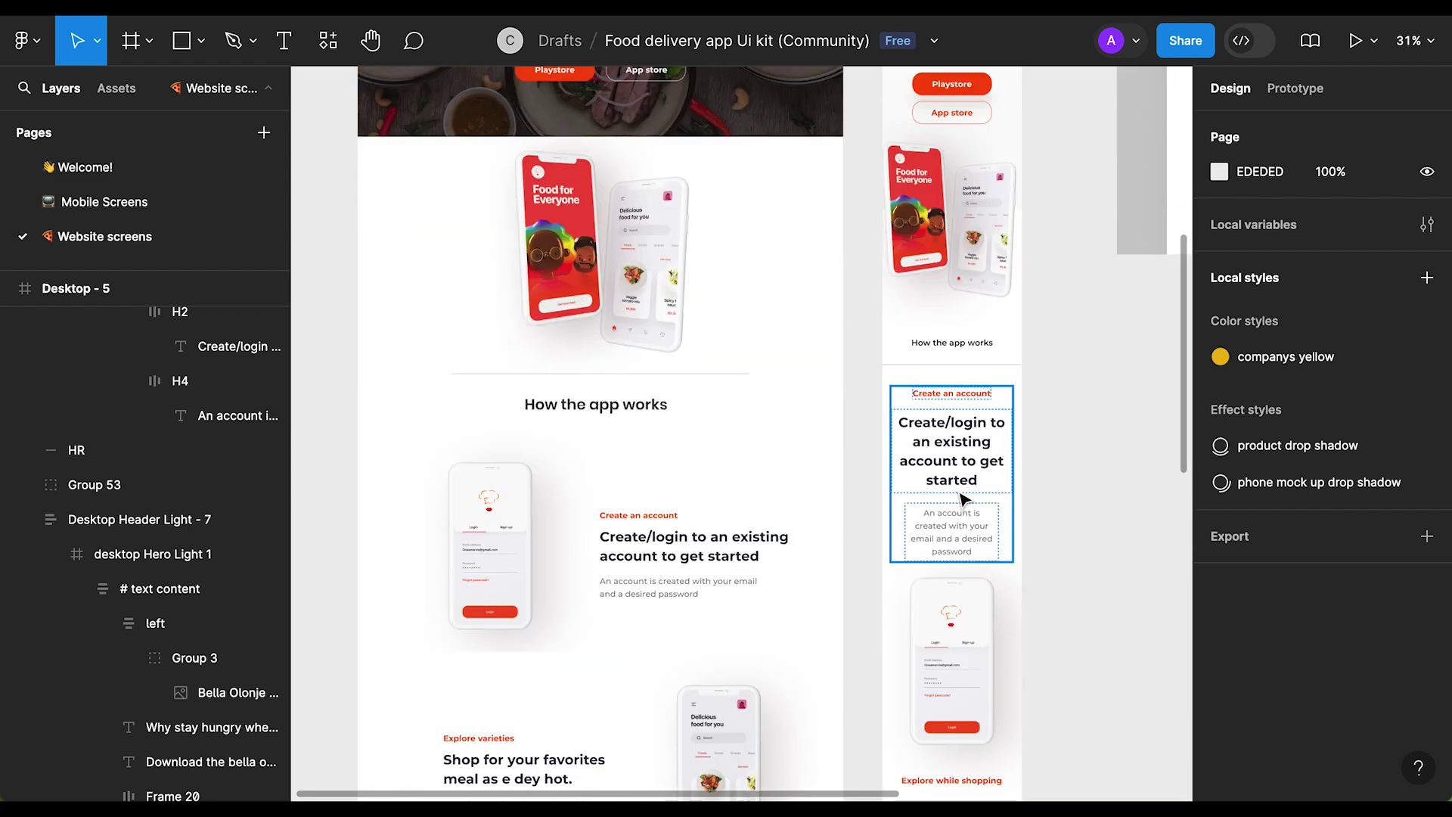
{"action": "scroll", "coordinate": [976, 509], "scroll_direction": "up", "scroll_amount": 6}
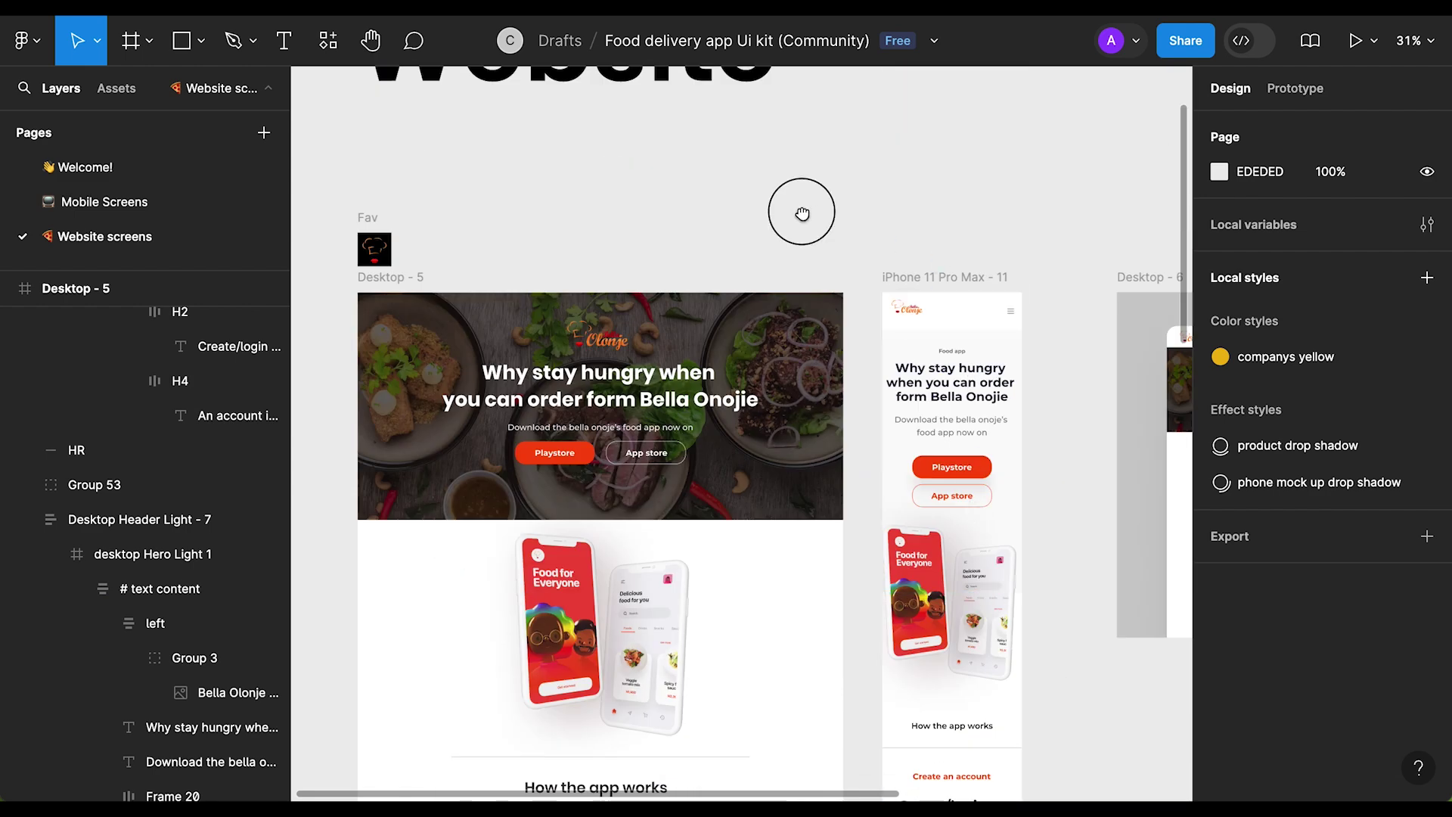
{"action": "left_click_drag", "start_coordinate": [803, 211], "coordinate": [872, 137]}
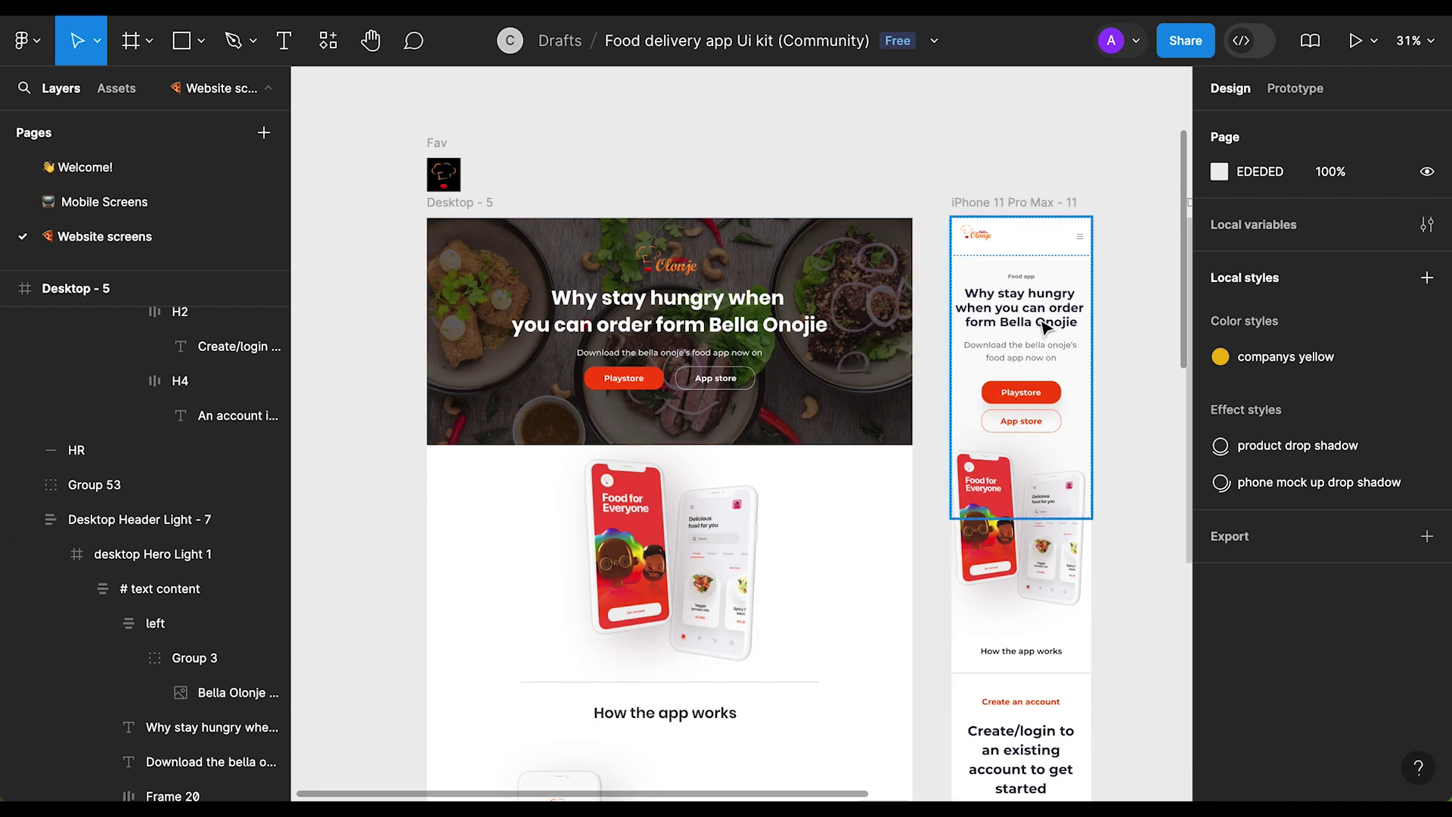
{"action": "scroll", "coordinate": [1046, 327], "scroll_direction": "down", "scroll_amount": 1}
{"action": "scroll", "coordinate": [973, 590], "scroll_direction": "down", "scroll_amount": 8}
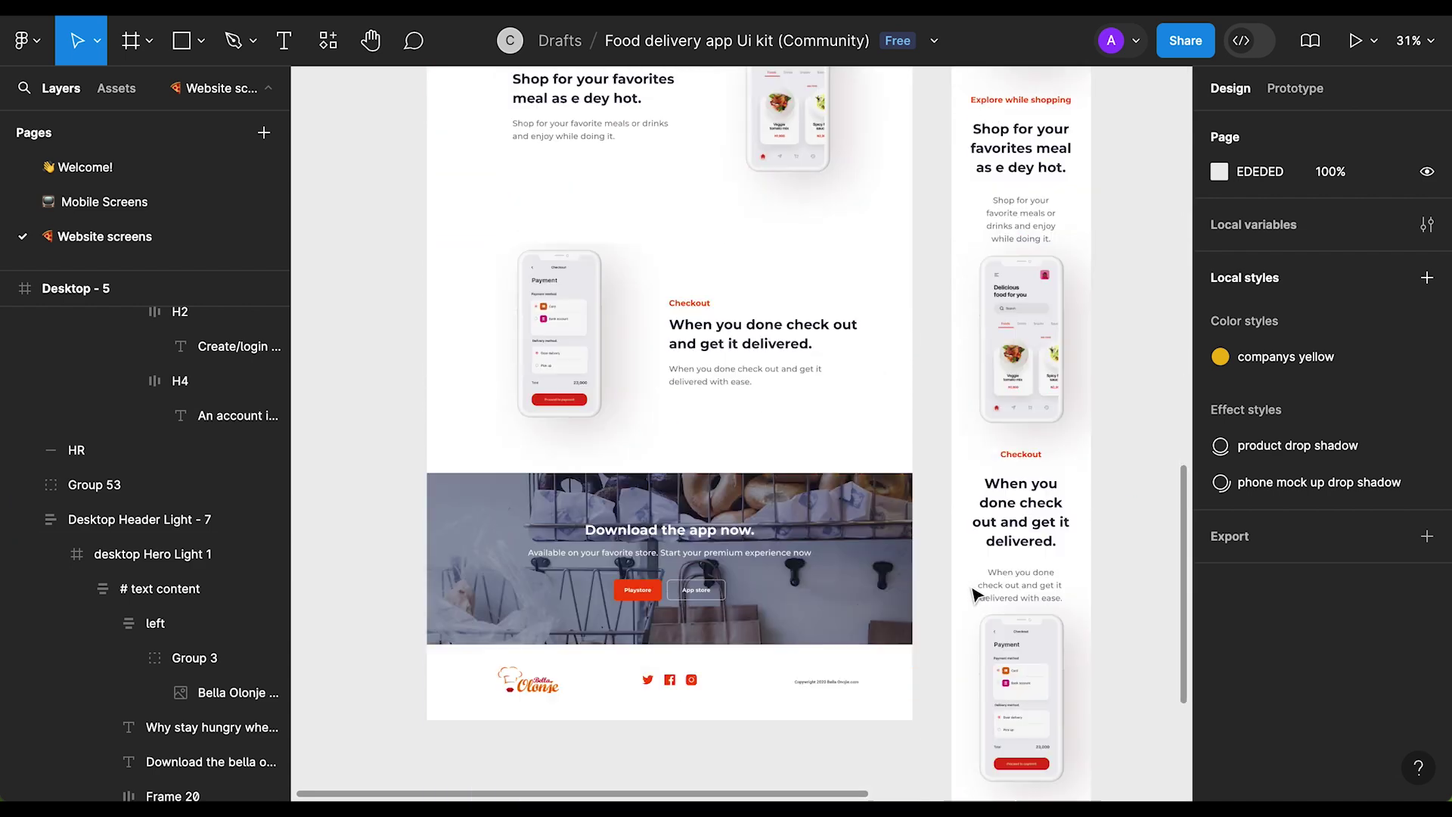
{"action": "scroll", "coordinate": [972, 590], "scroll_direction": "up", "scroll_amount": 9}
{"action": "scroll", "coordinate": [680, 431], "scroll_direction": "up", "scroll_amount": 3}
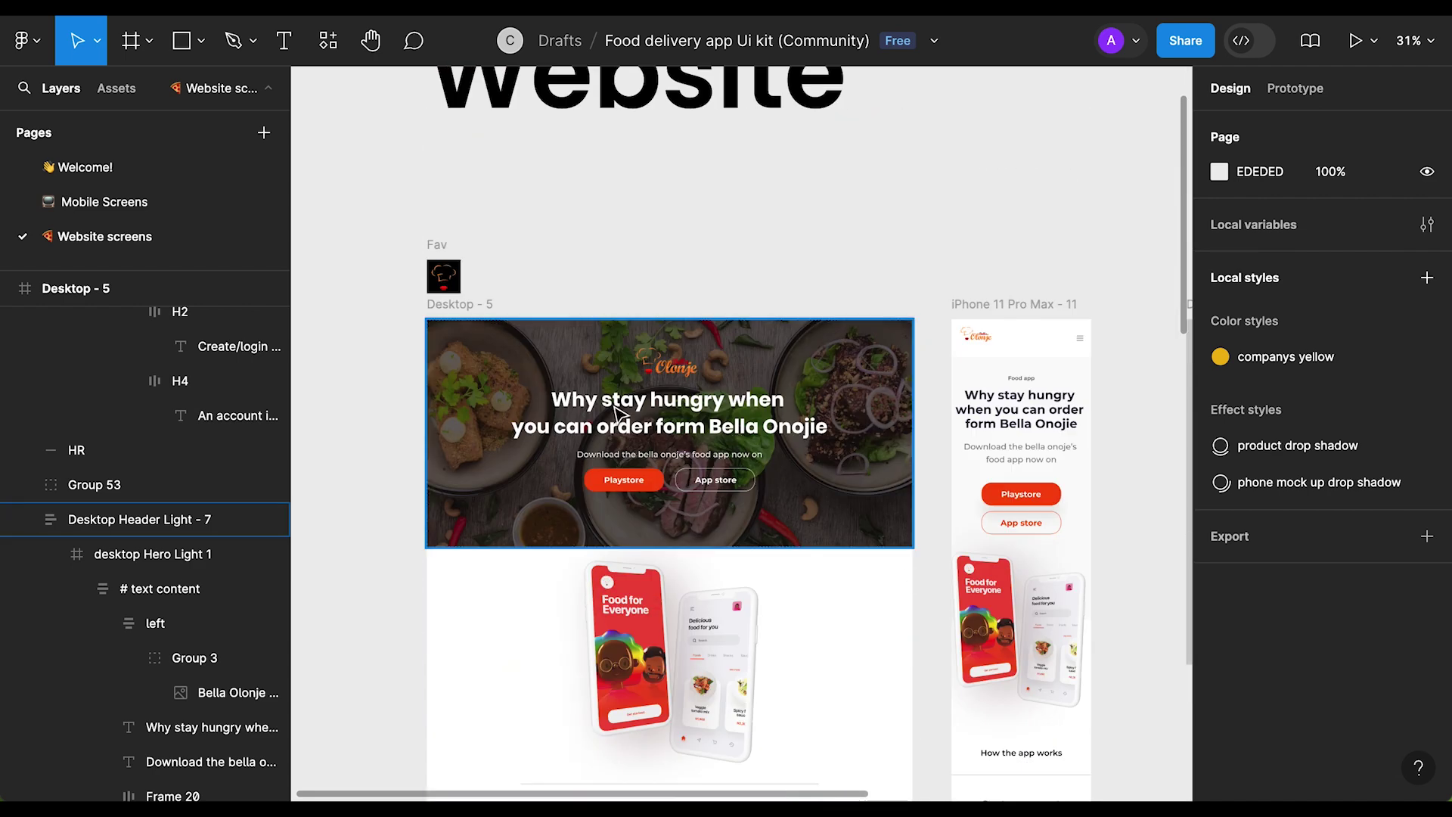
Step: Inspect the export scale options of the logo in the Desktop - 5 hero, then clear the selection
{"action": "double_click", "coordinate": [681, 376]}
{"action": "double_click", "coordinate": [673, 370]}
{"action": "scroll", "coordinate": [1225, 641], "scroll_direction": "down", "scroll_amount": 5}
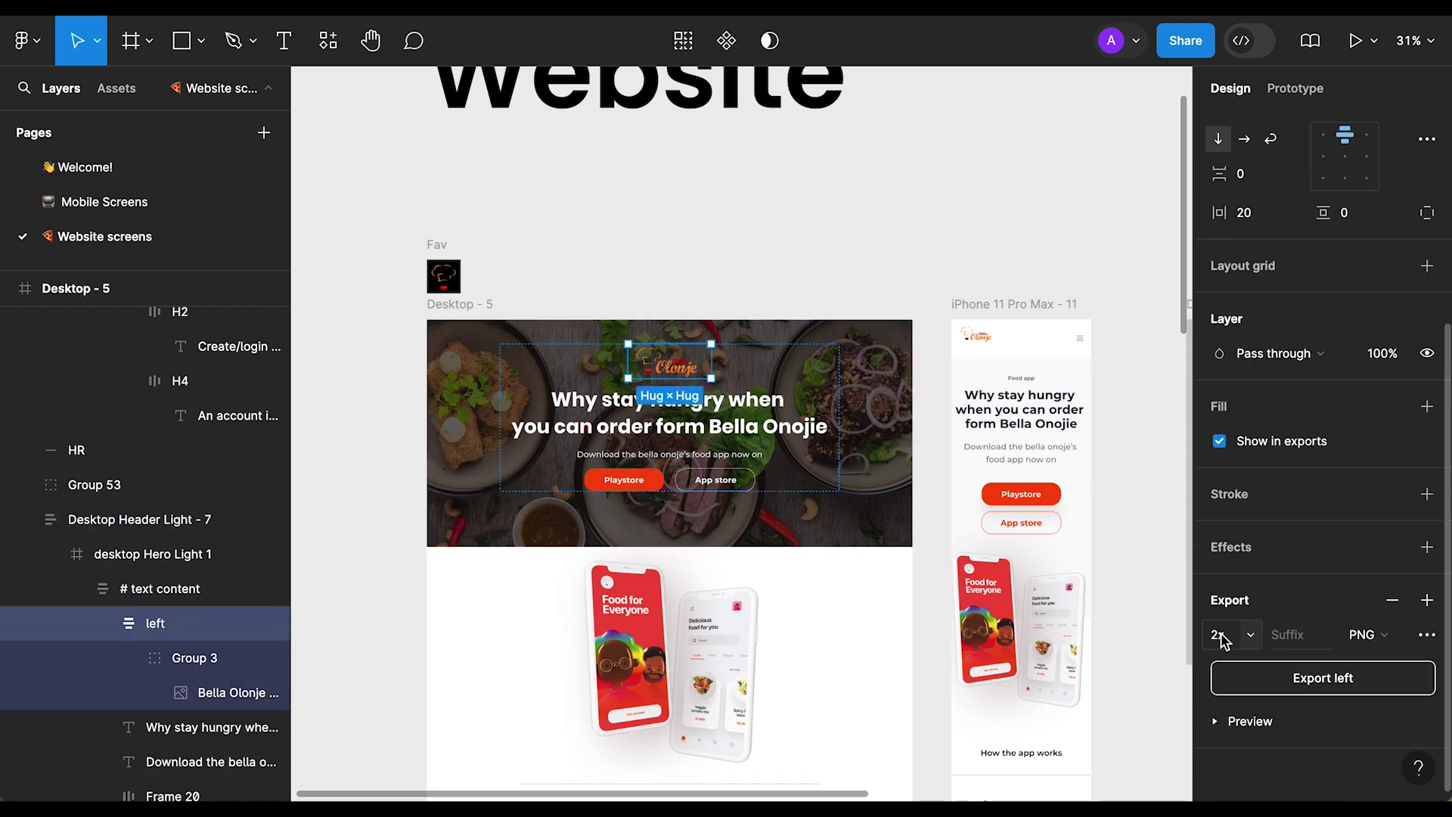
{"action": "left_click", "coordinate": [1247, 640]}
{"action": "left_click", "coordinate": [1253, 640]}
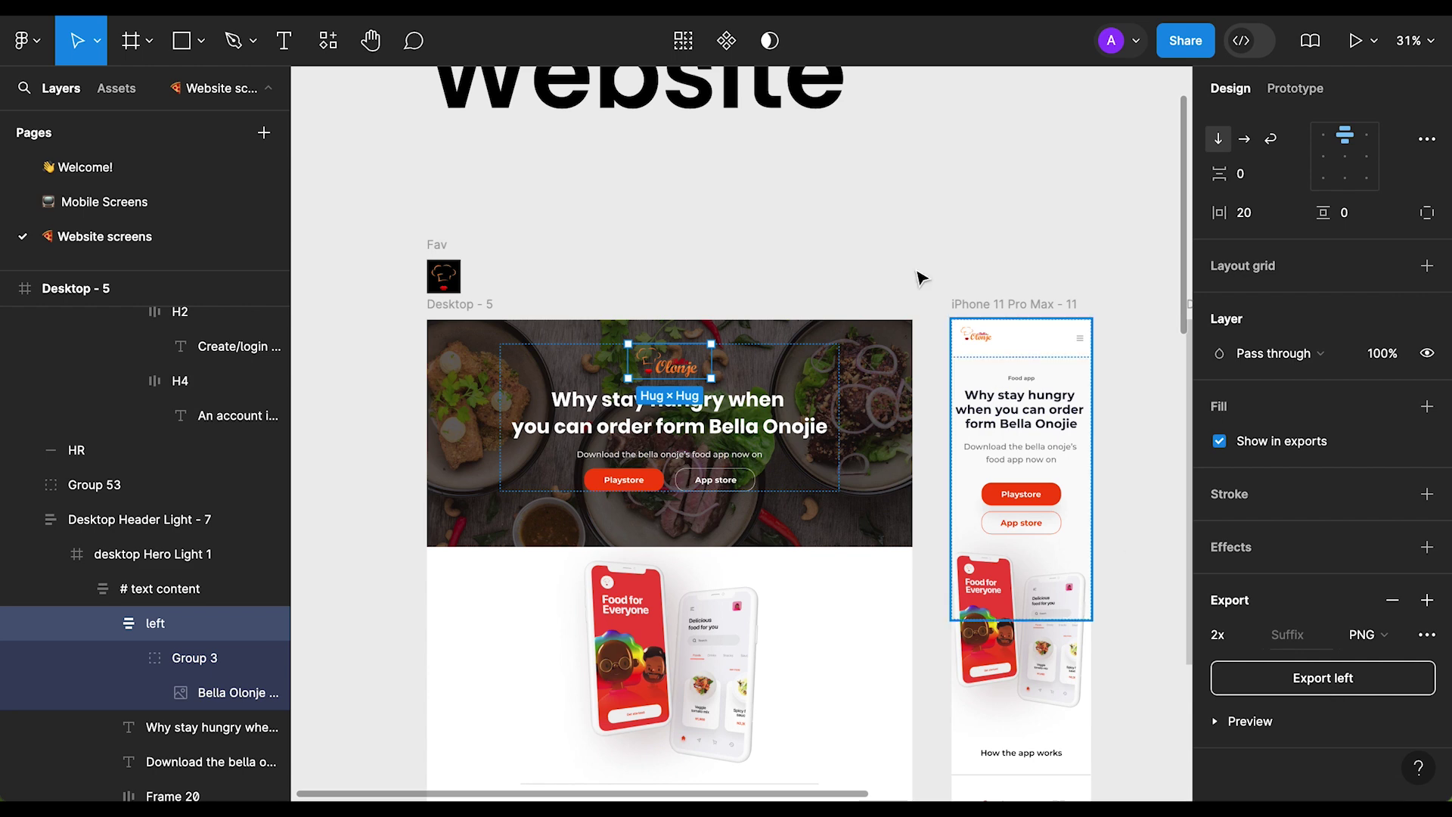
{"action": "left_click", "coordinate": [848, 213]}
Step: Review the Desktop - 5 layout once more, from the phone mockups down to the footer and back to the hero
{"action": "scroll", "coordinate": [689, 330], "scroll_direction": "down", "scroll_amount": 5}
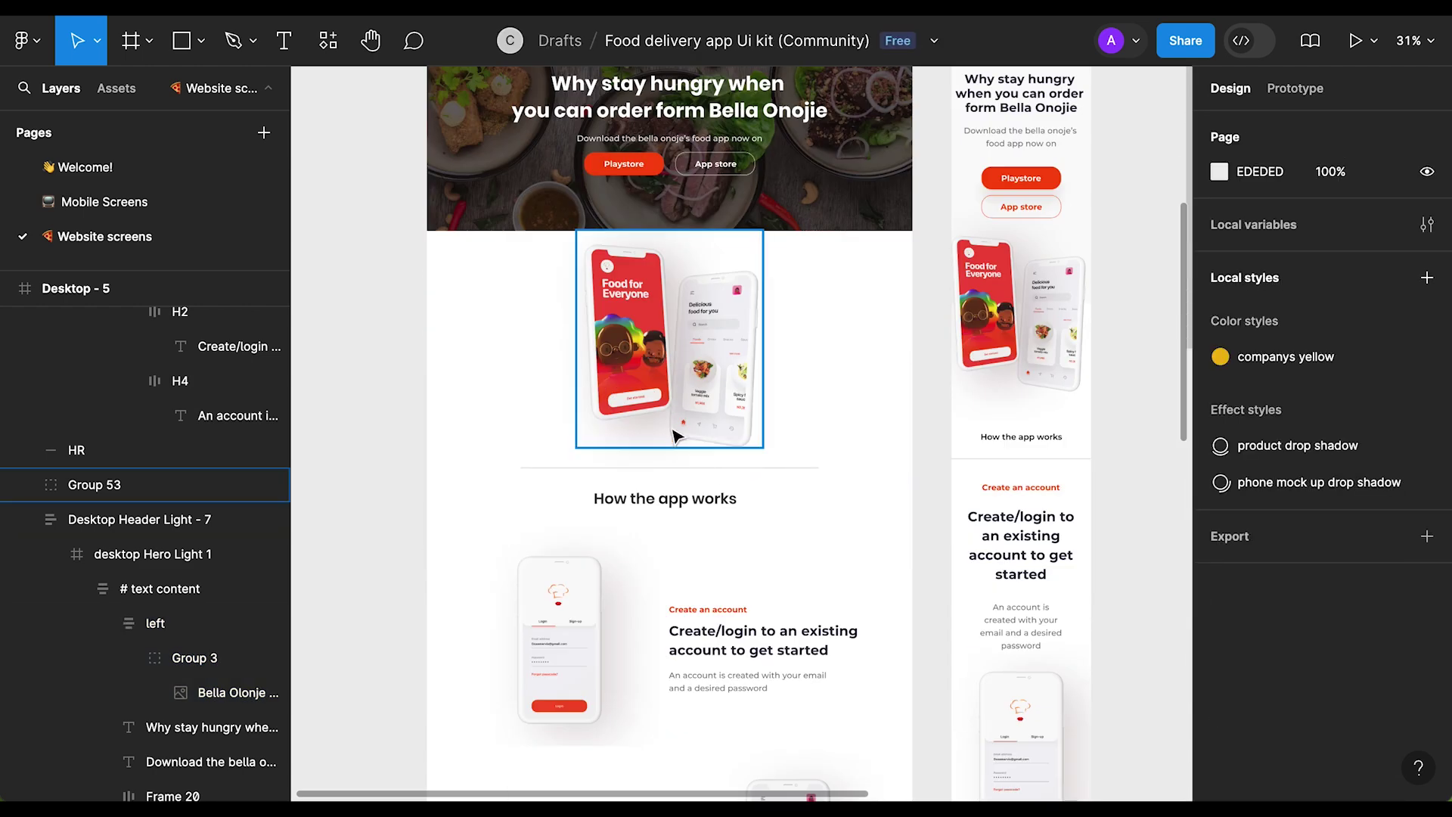
{"action": "scroll", "coordinate": [675, 435], "scroll_direction": "down", "scroll_amount": 14}
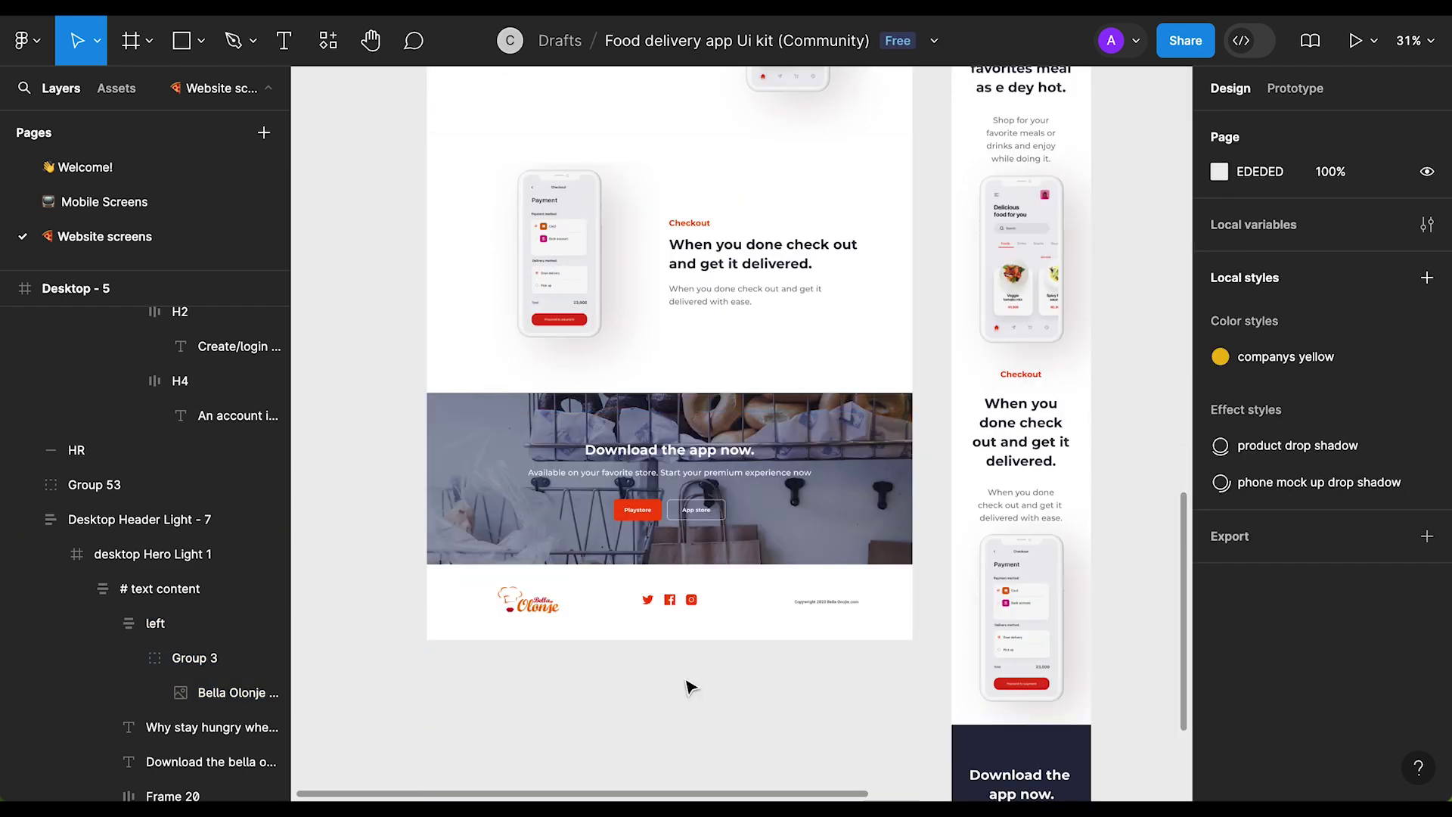
{"action": "scroll", "coordinate": [609, 464], "scroll_direction": "up", "scroll_amount": 15}
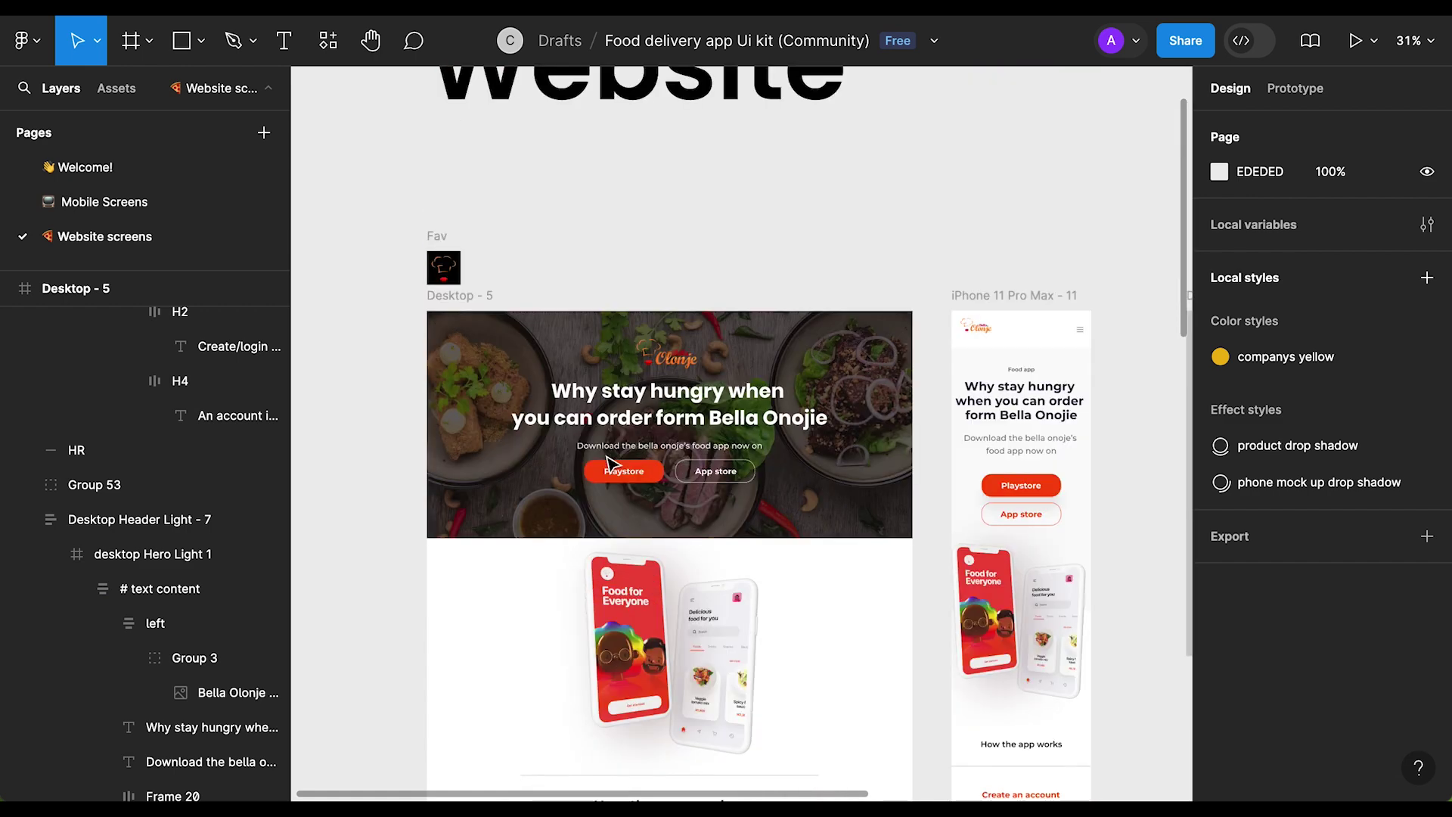
{"action": "scroll", "coordinate": [610, 463], "scroll_direction": "down", "scroll_amount": 1}
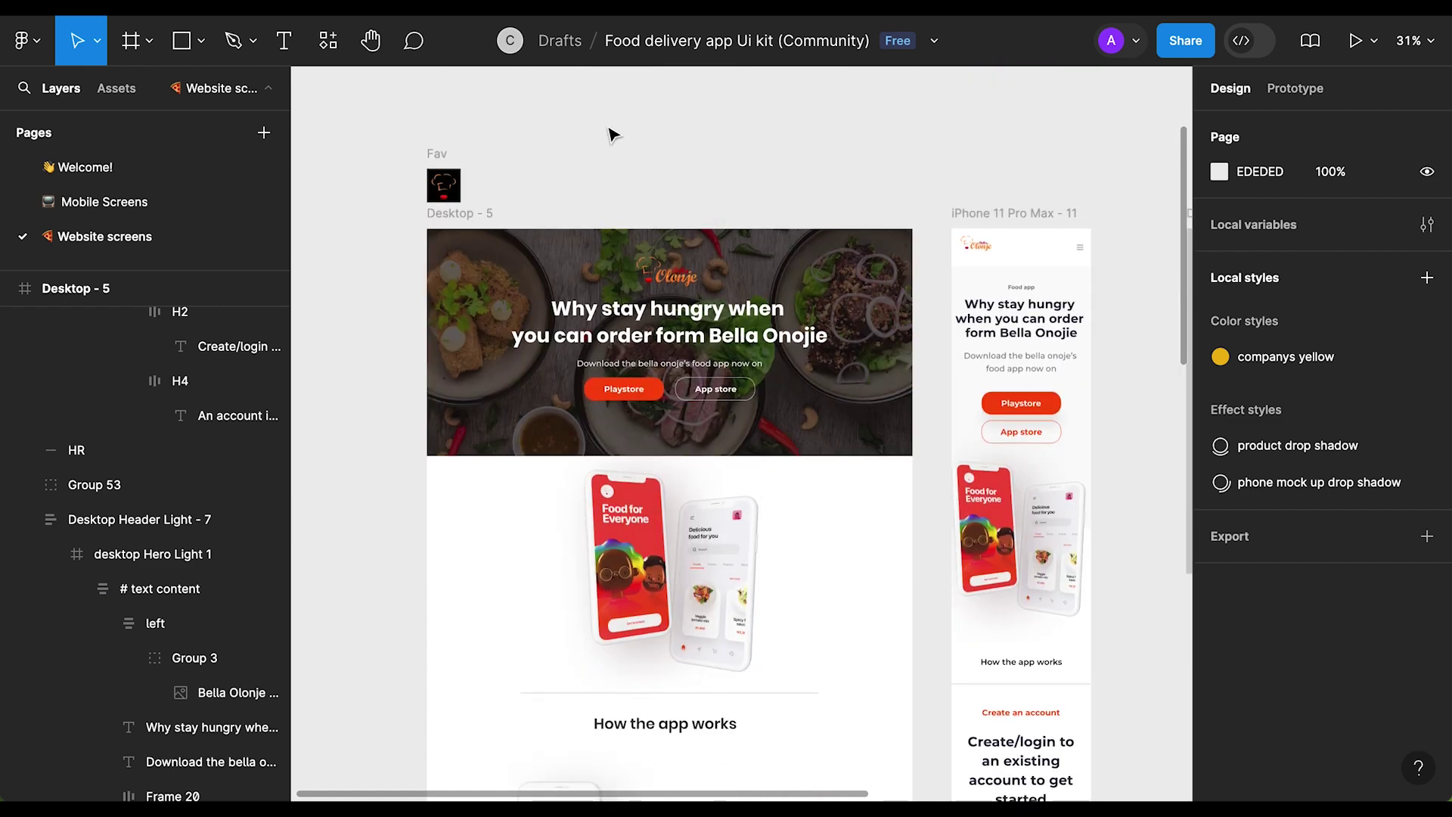
{"action": "scroll", "coordinate": [614, 137], "scroll_direction": "down", "scroll_amount": 1}
{"action": "scroll", "coordinate": [614, 137], "scroll_direction": "up", "scroll_amount": 1}
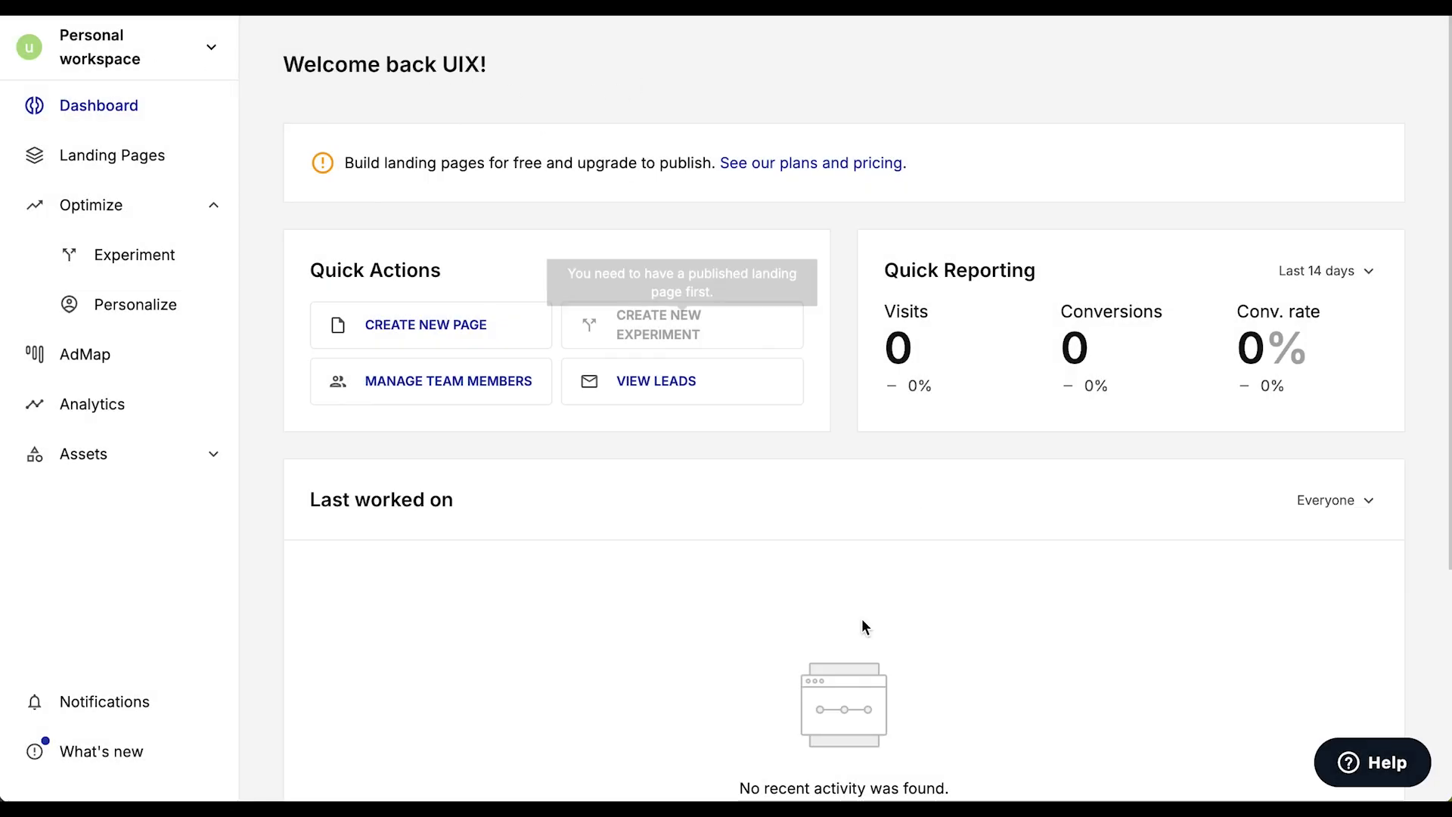
Step: Switch to the Instapage dashboard, look over its sections and open the Styles page of the assets
{"action": "scroll", "coordinate": [573, 367], "scroll_direction": "down", "scroll_amount": 2}
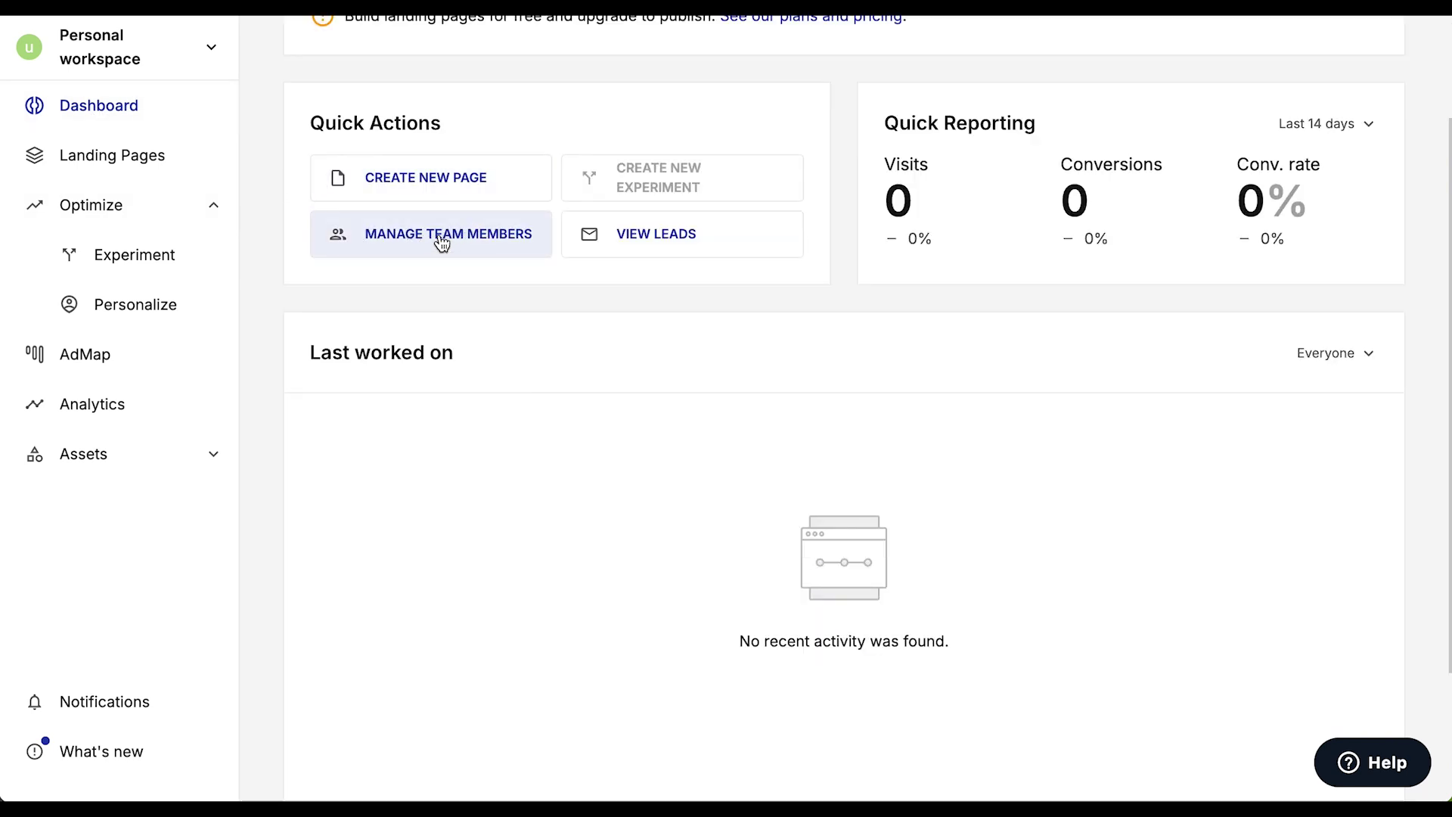
{"action": "scroll", "coordinate": [710, 411], "scroll_direction": "up", "scroll_amount": 2}
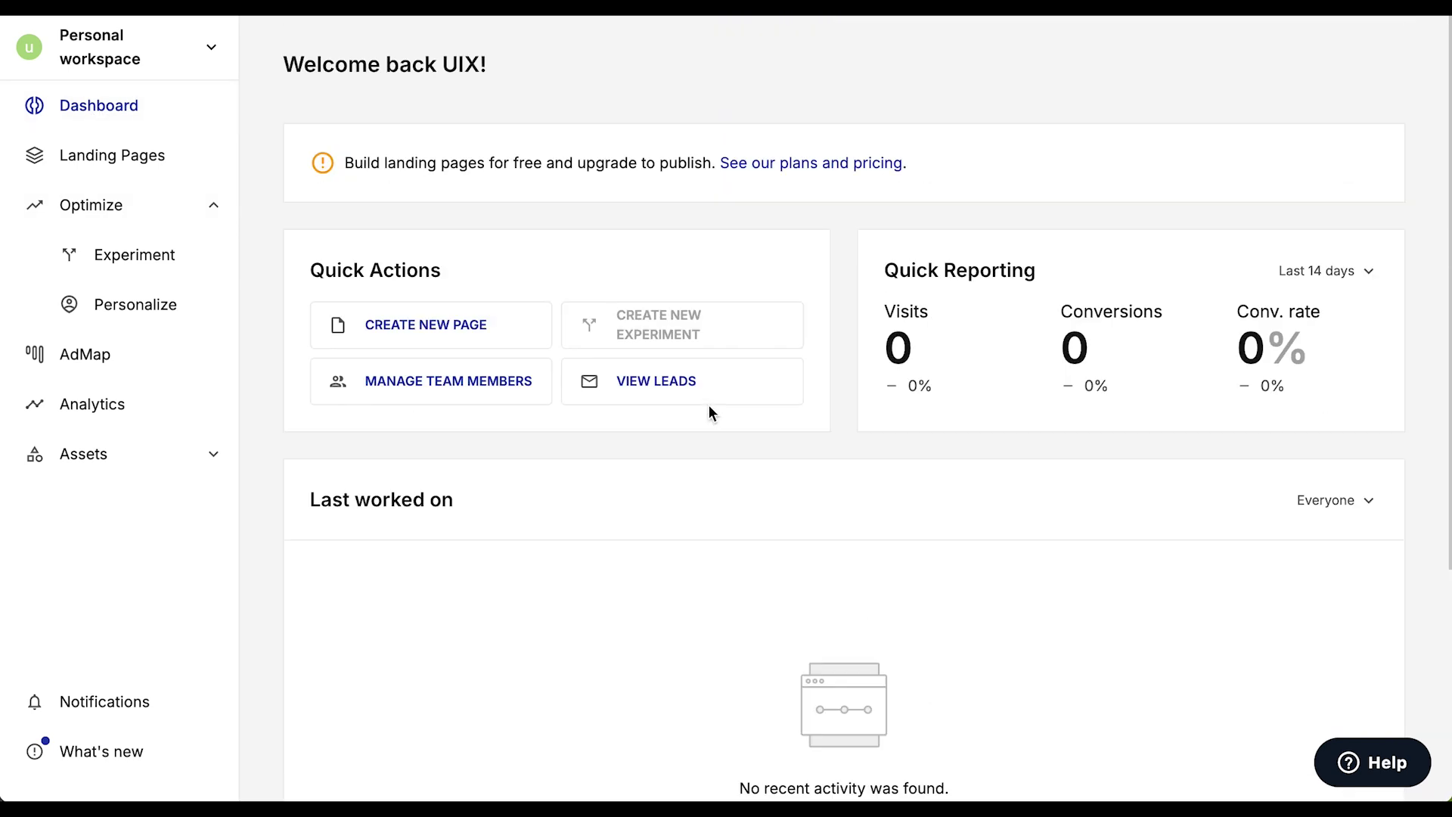
{"action": "scroll", "coordinate": [1006, 282], "scroll_direction": "down", "scroll_amount": 2}
{"action": "scroll", "coordinate": [606, 484], "scroll_direction": "down", "scroll_amount": 1}
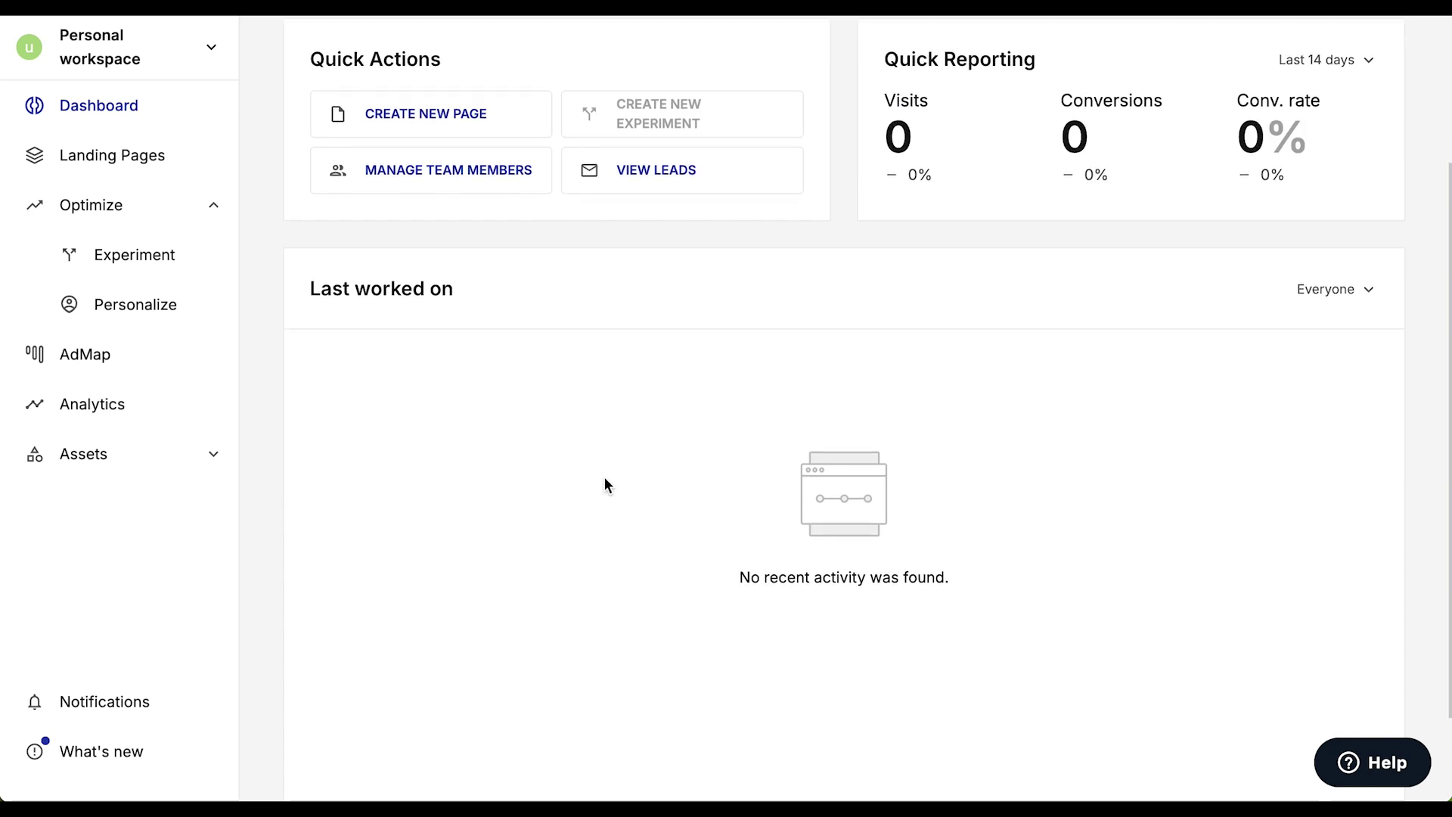
{"action": "scroll", "coordinate": [619, 476], "scroll_direction": "up", "scroll_amount": 3}
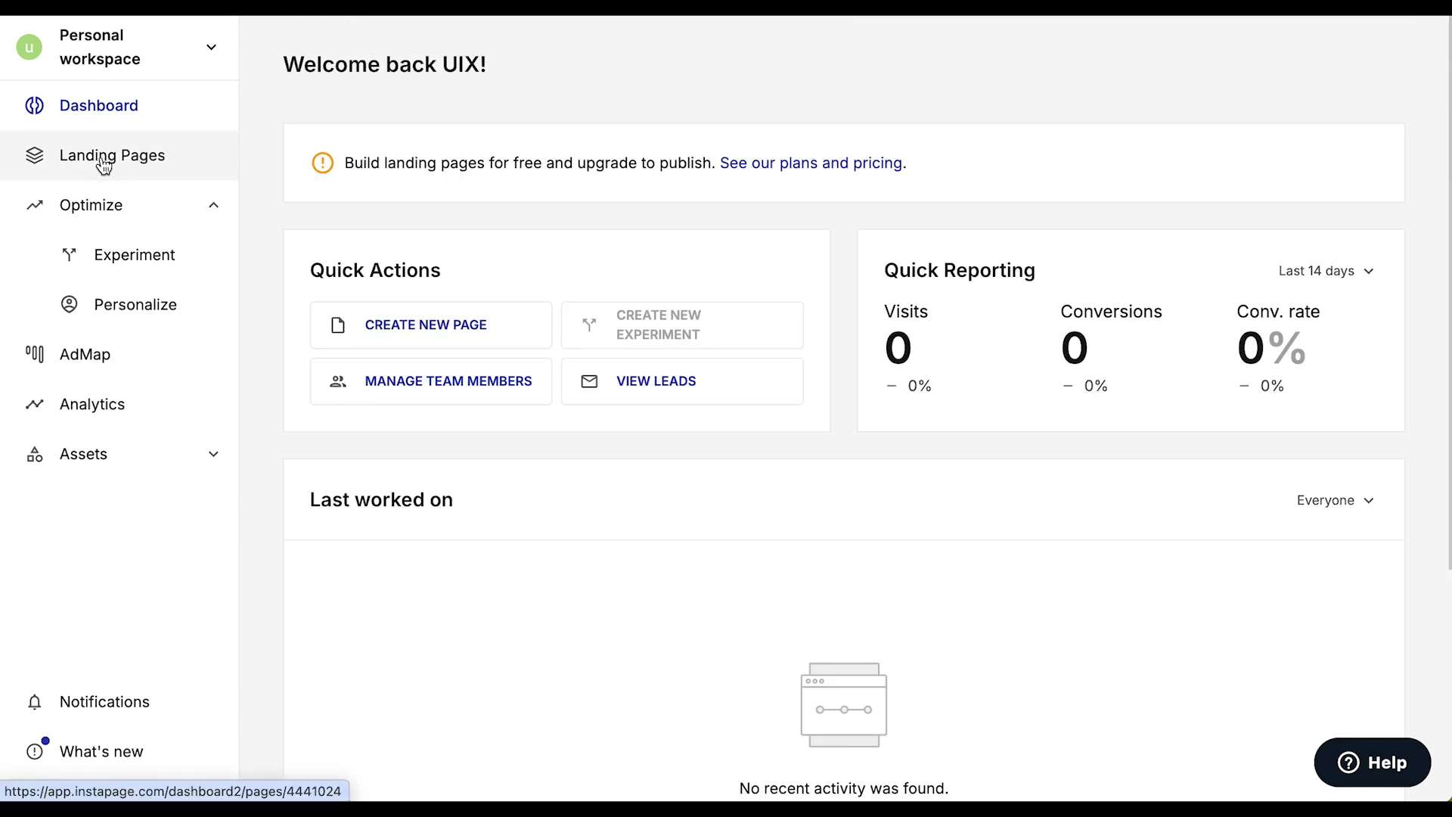
{"action": "left_click", "coordinate": [119, 469]}
{"action": "scroll", "coordinate": [137, 464], "scroll_direction": "down", "scroll_amount": 1}
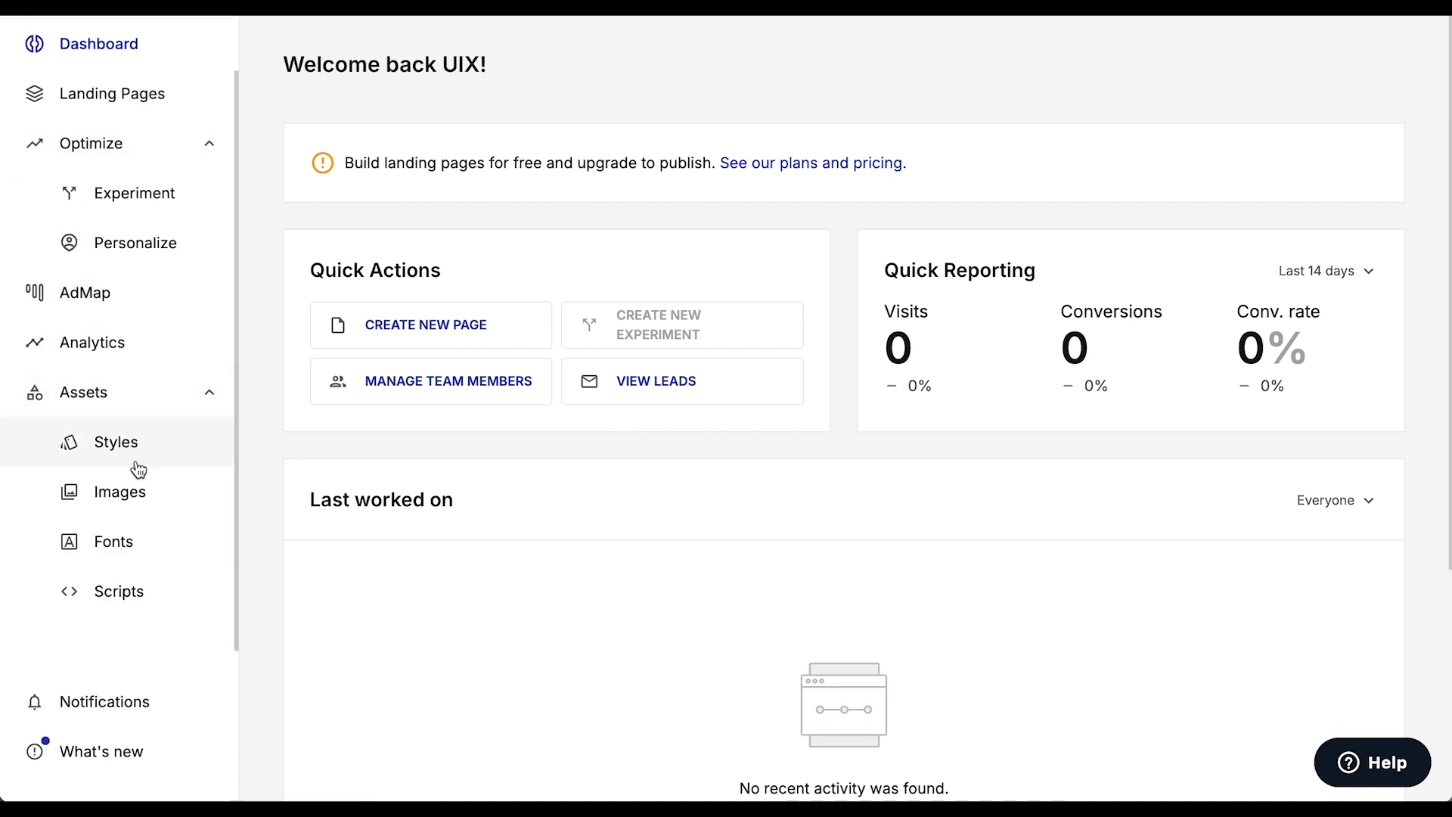
{"action": "left_click", "coordinate": [117, 446]}
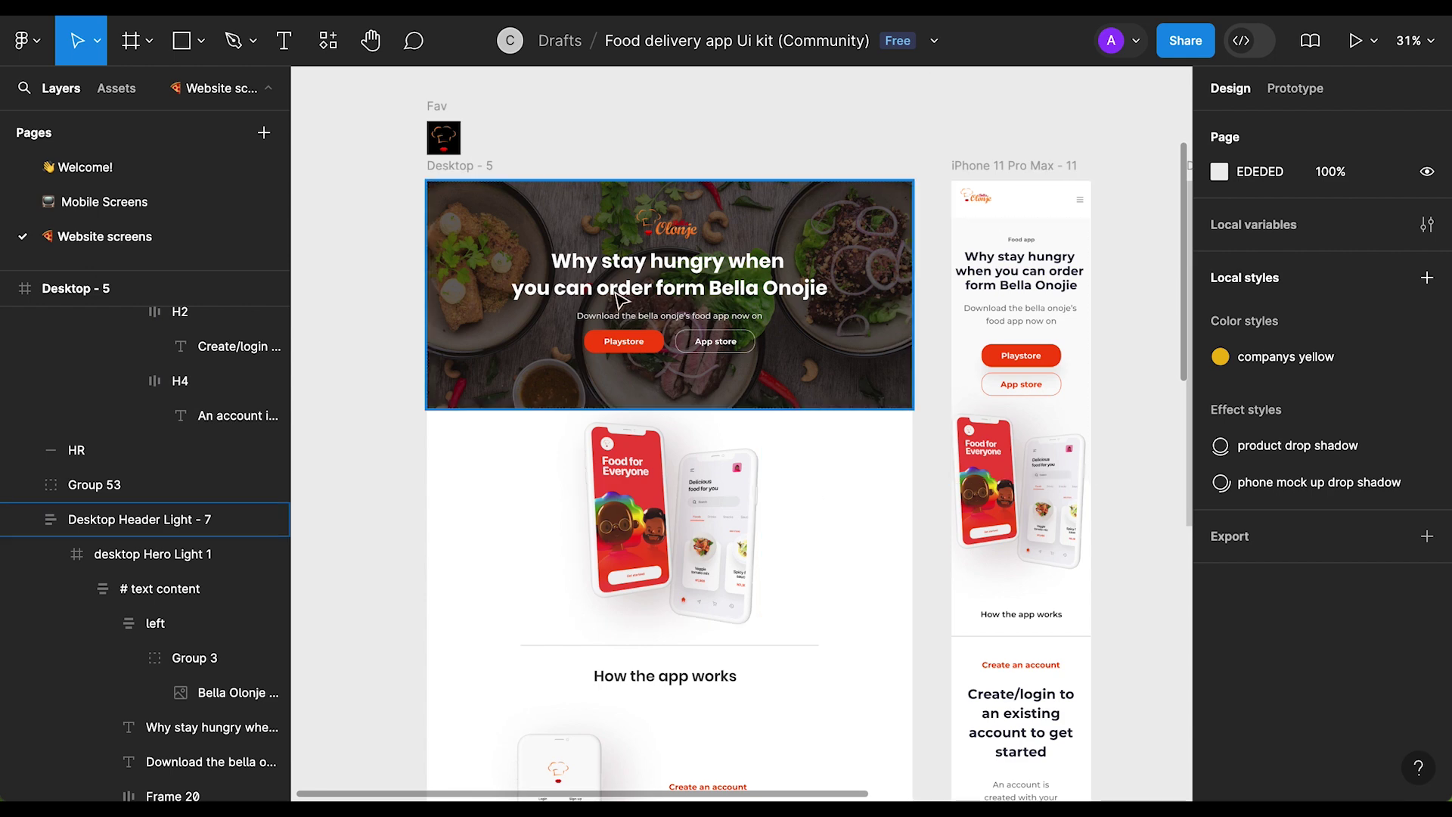
Step: Switch to Figma and copy the colour value of an element in the Desktop - 5 hero section
{"action": "scroll", "coordinate": [486, 365], "scroll_direction": "up", "scroll_amount": 3}
{"action": "left_click", "coordinate": [688, 398]}
{"action": "scroll", "coordinate": [1293, 605], "scroll_direction": "down", "scroll_amount": 3}
{"action": "left_click", "coordinate": [1275, 538]}
{"action": "key", "text": "ctrl+c"}
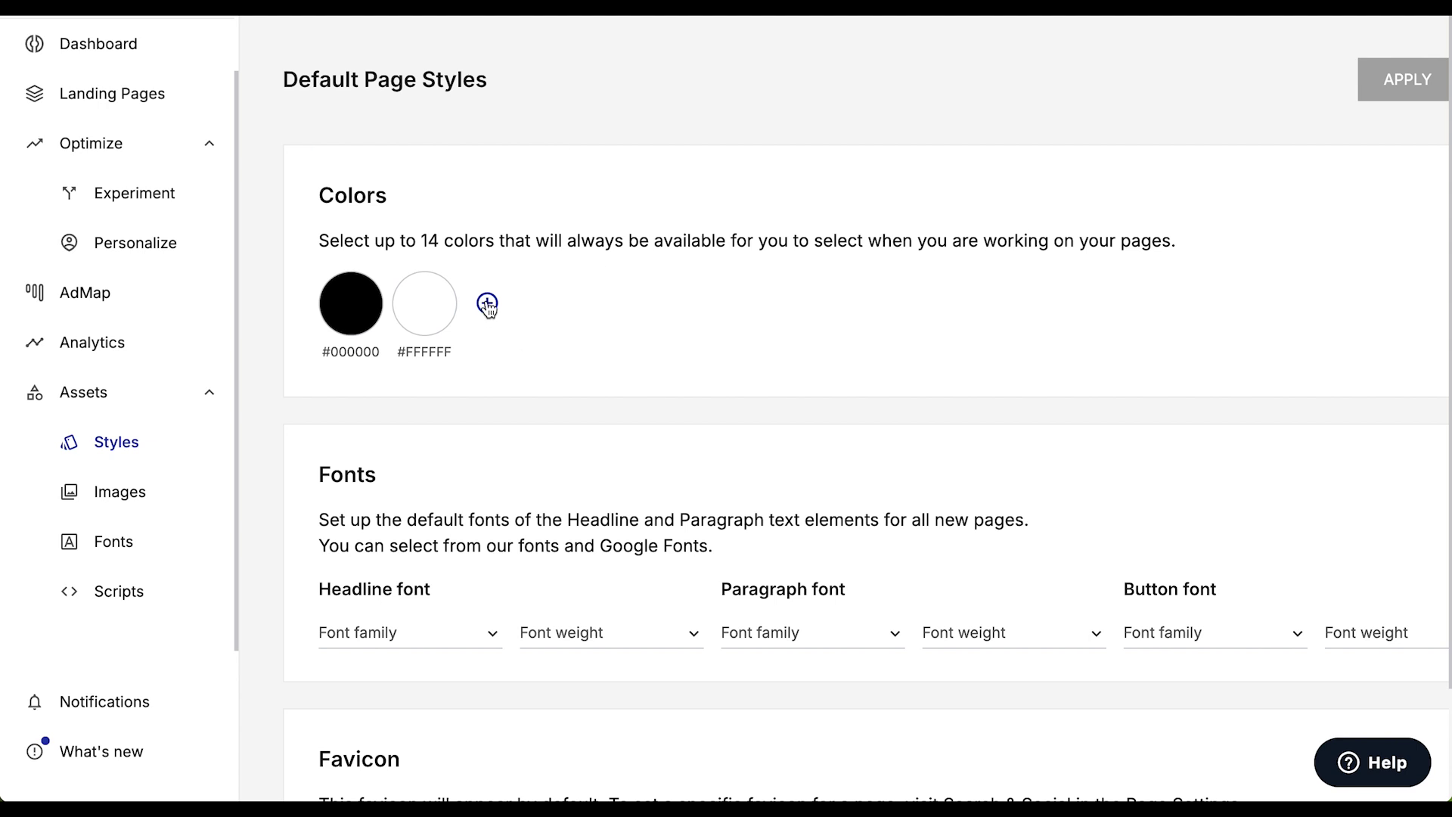
Step: Add the copied colour #FA4A0C to the default page colours and save it
{"action": "left_click", "coordinate": [487, 304]}
{"action": "triple_click", "coordinate": [720, 412]}
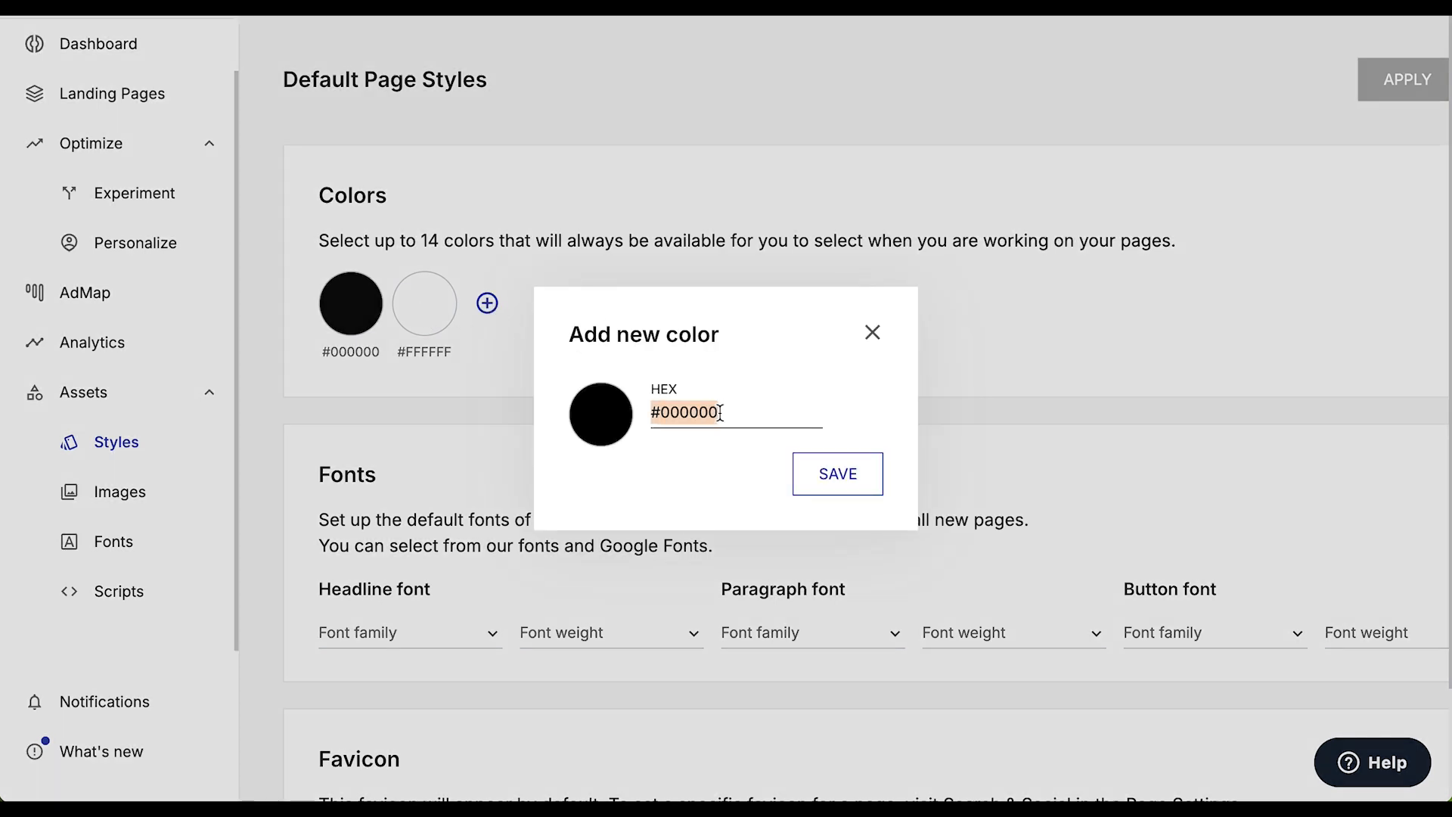
{"action": "key", "text": "ctrl+v"}
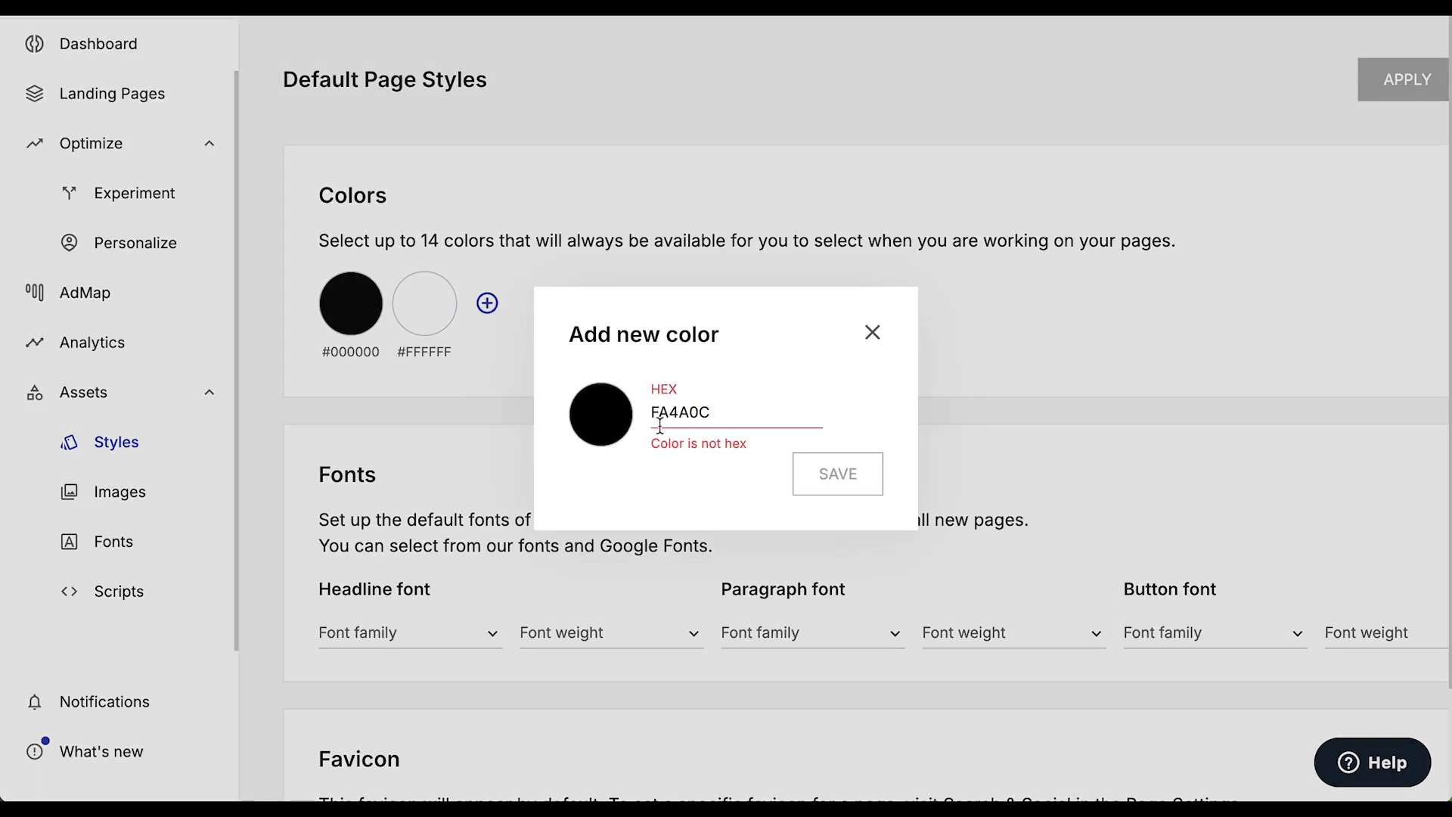
{"action": "left_click", "coordinate": [837, 474]}
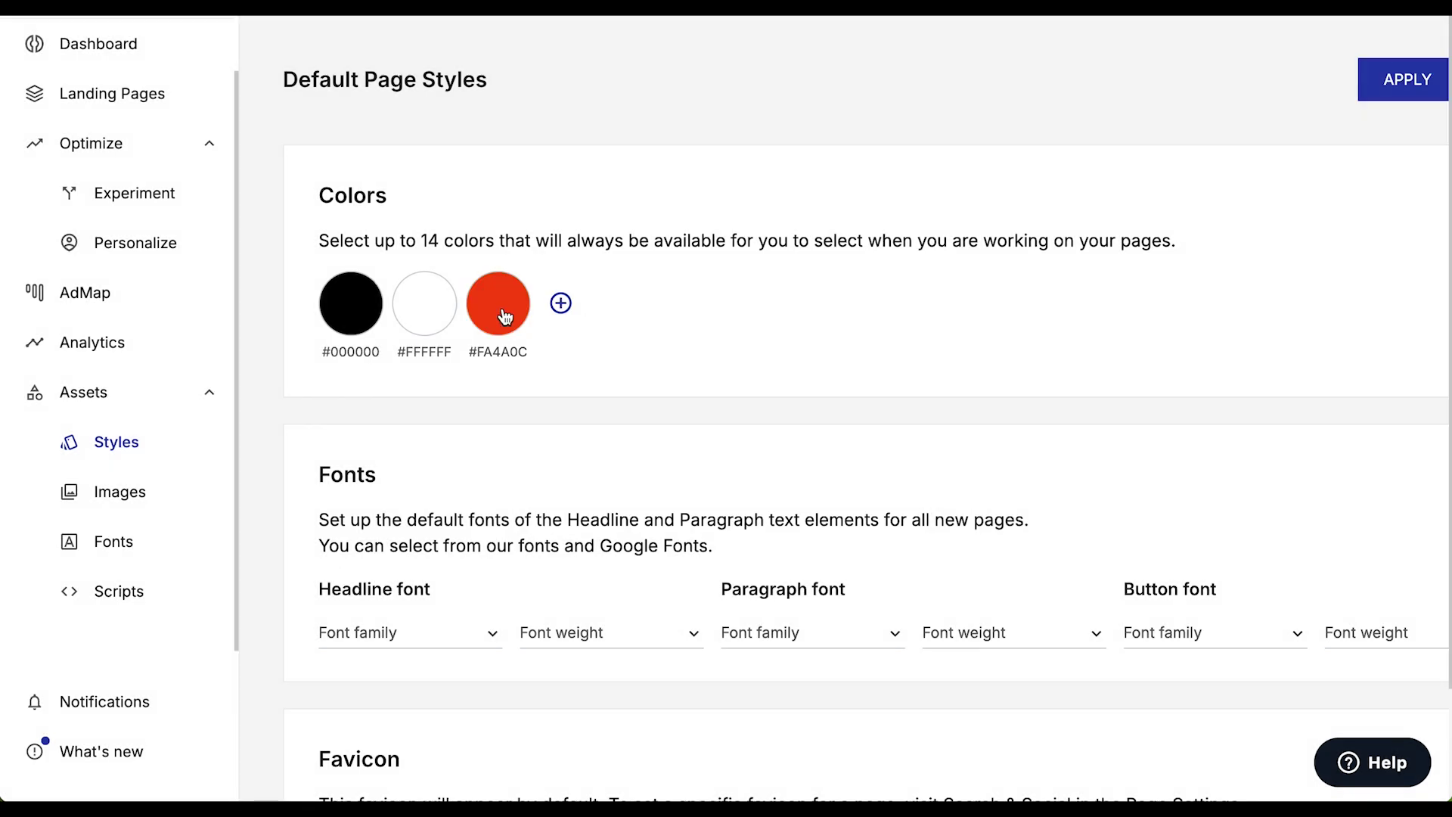
Step: Set the default headline font to Poppins with the Bold weight
{"action": "scroll", "coordinate": [504, 317], "scroll_direction": "down", "scroll_amount": 1}
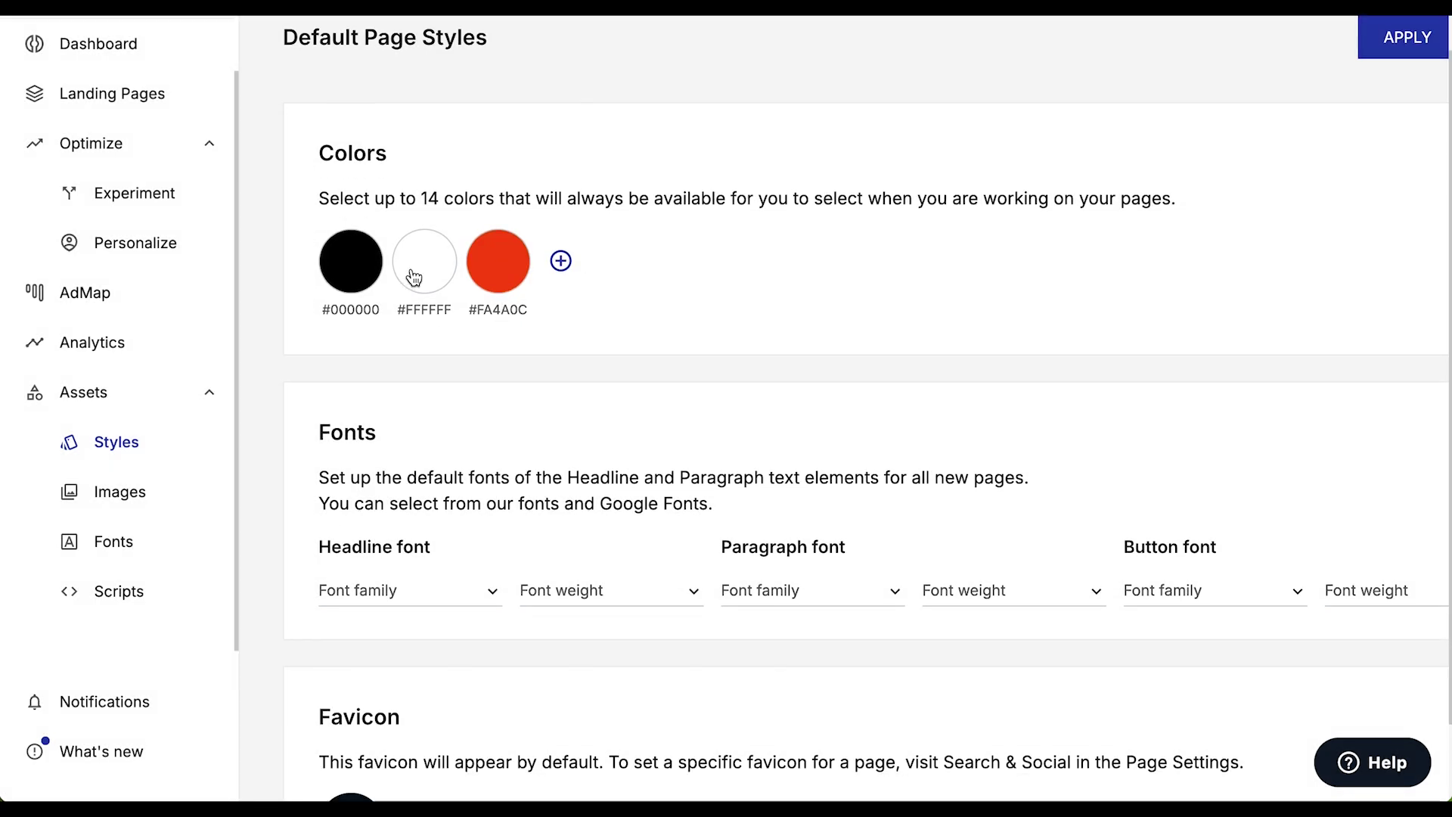
{"action": "scroll", "coordinate": [540, 288], "scroll_direction": "down", "scroll_amount": 2}
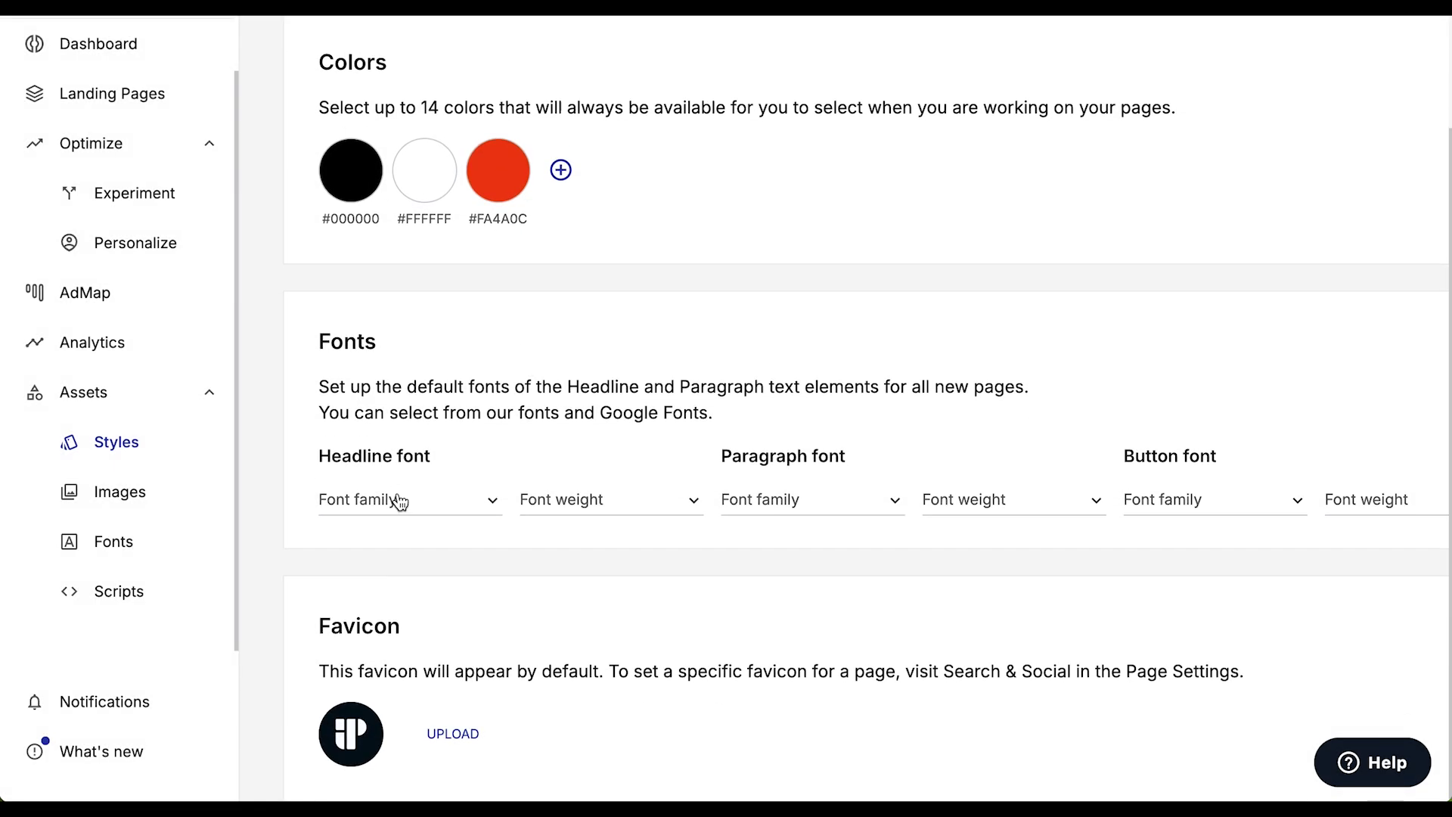
{"action": "left_click", "coordinate": [431, 503]}
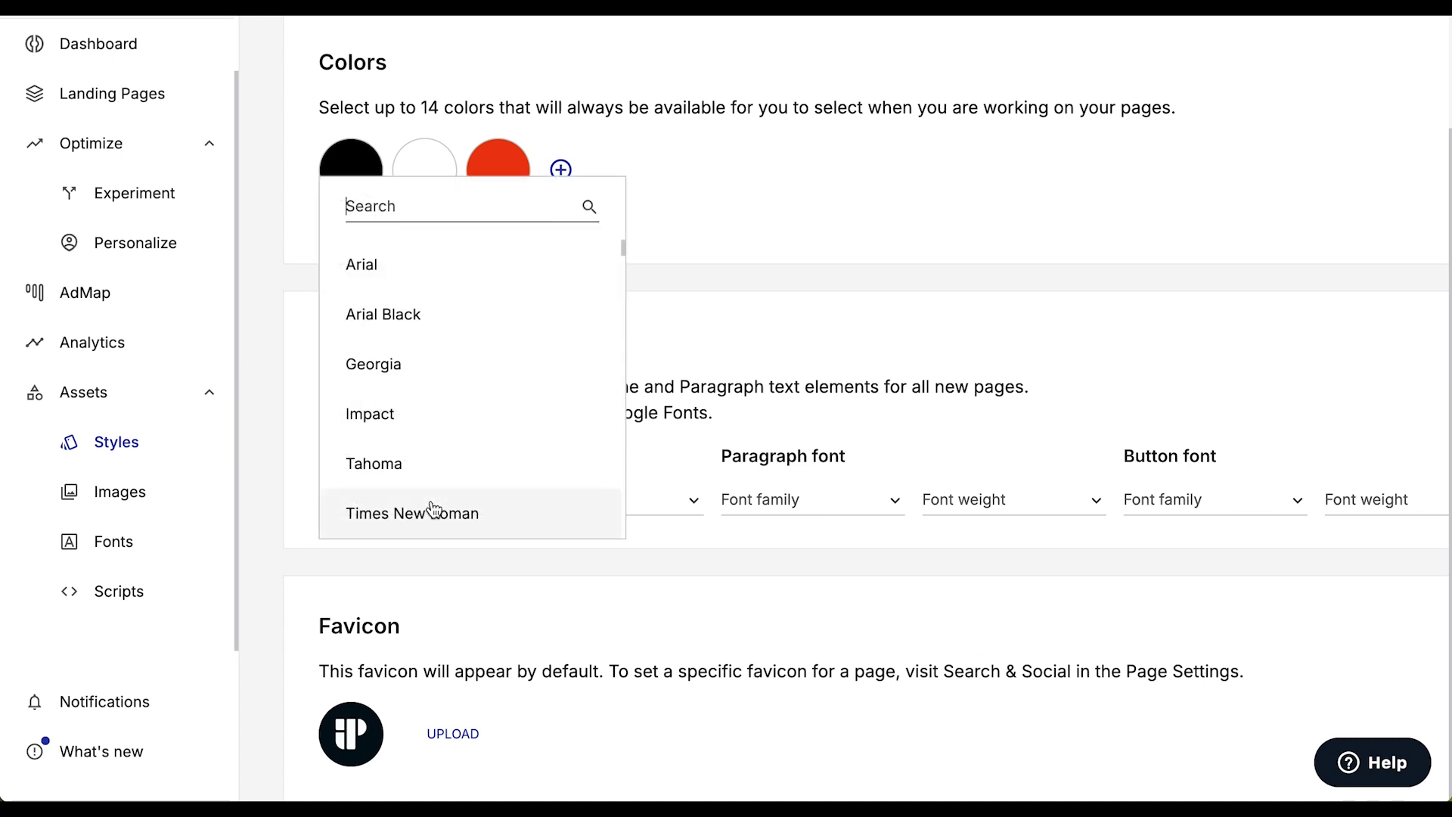
{"action": "type", "text": "pop"}
{"action": "left_click", "coordinate": [374, 414]}
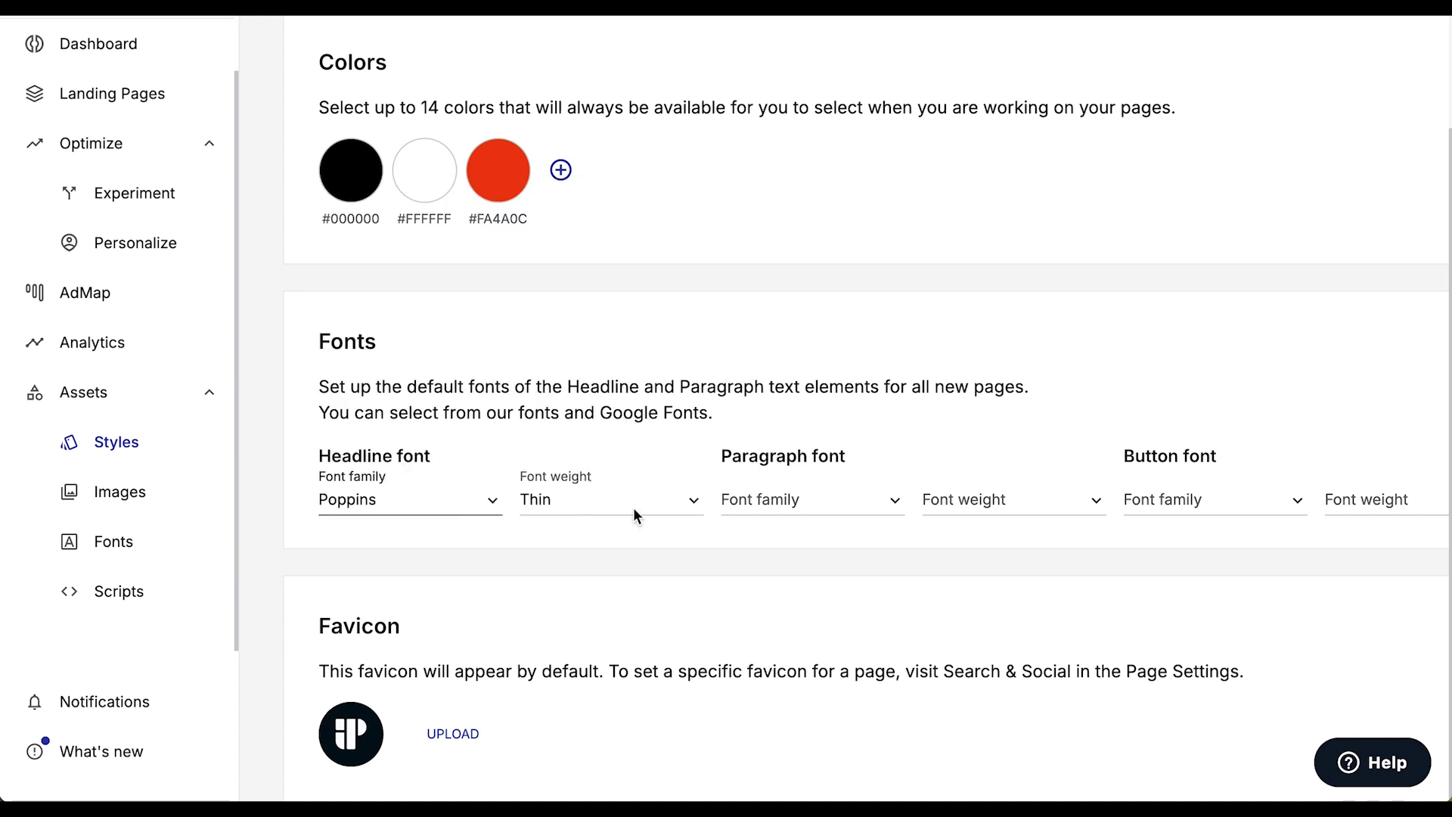
{"action": "left_click", "coordinate": [639, 503]}
{"action": "scroll", "coordinate": [632, 729], "scroll_direction": "down", "scroll_amount": 2}
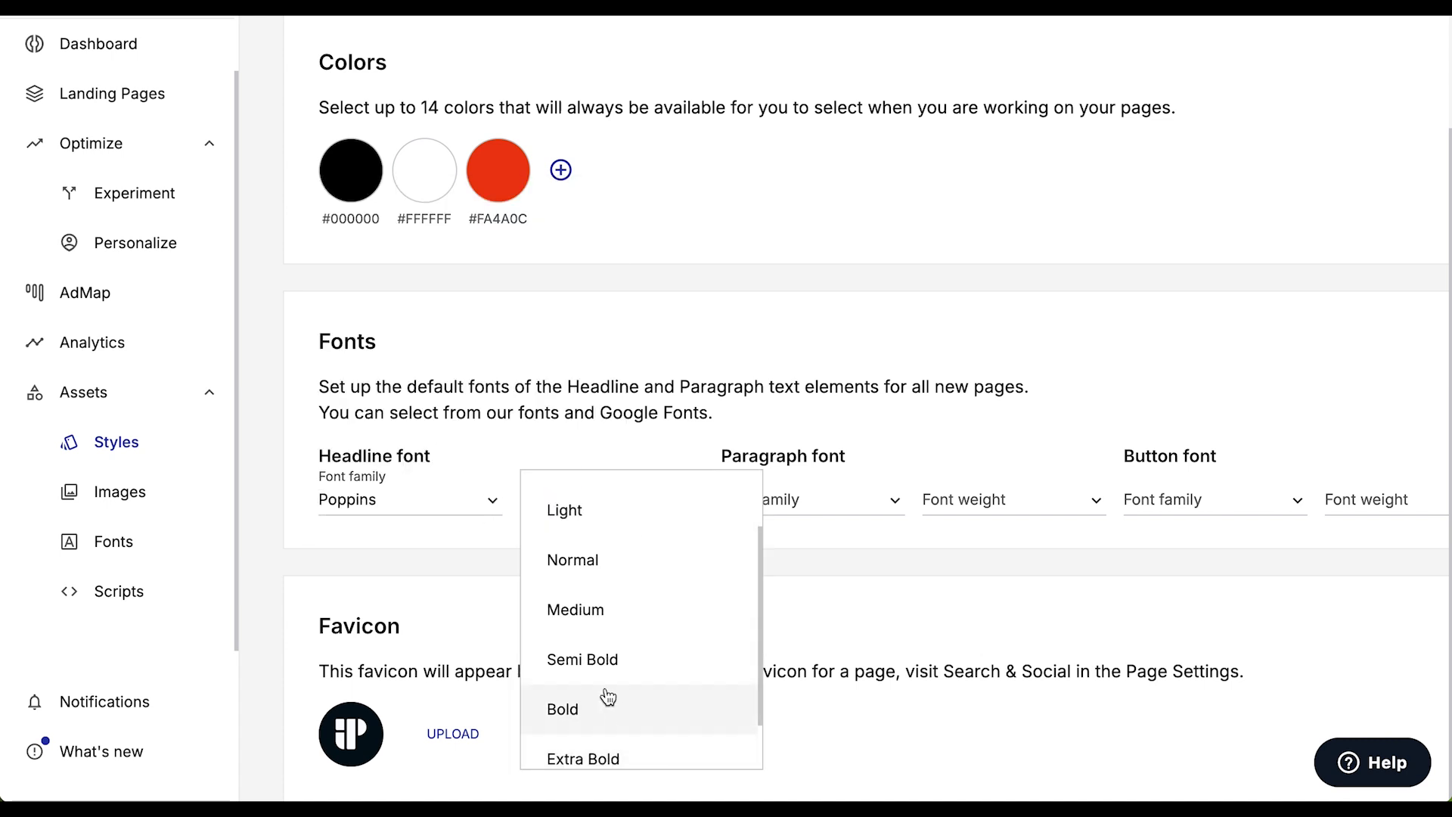
{"action": "left_click", "coordinate": [591, 709]}
Step: Set the default paragraph font to Montserrat with the Normal weight
{"action": "left_click", "coordinate": [813, 505]}
{"action": "type", "text": "mont"}
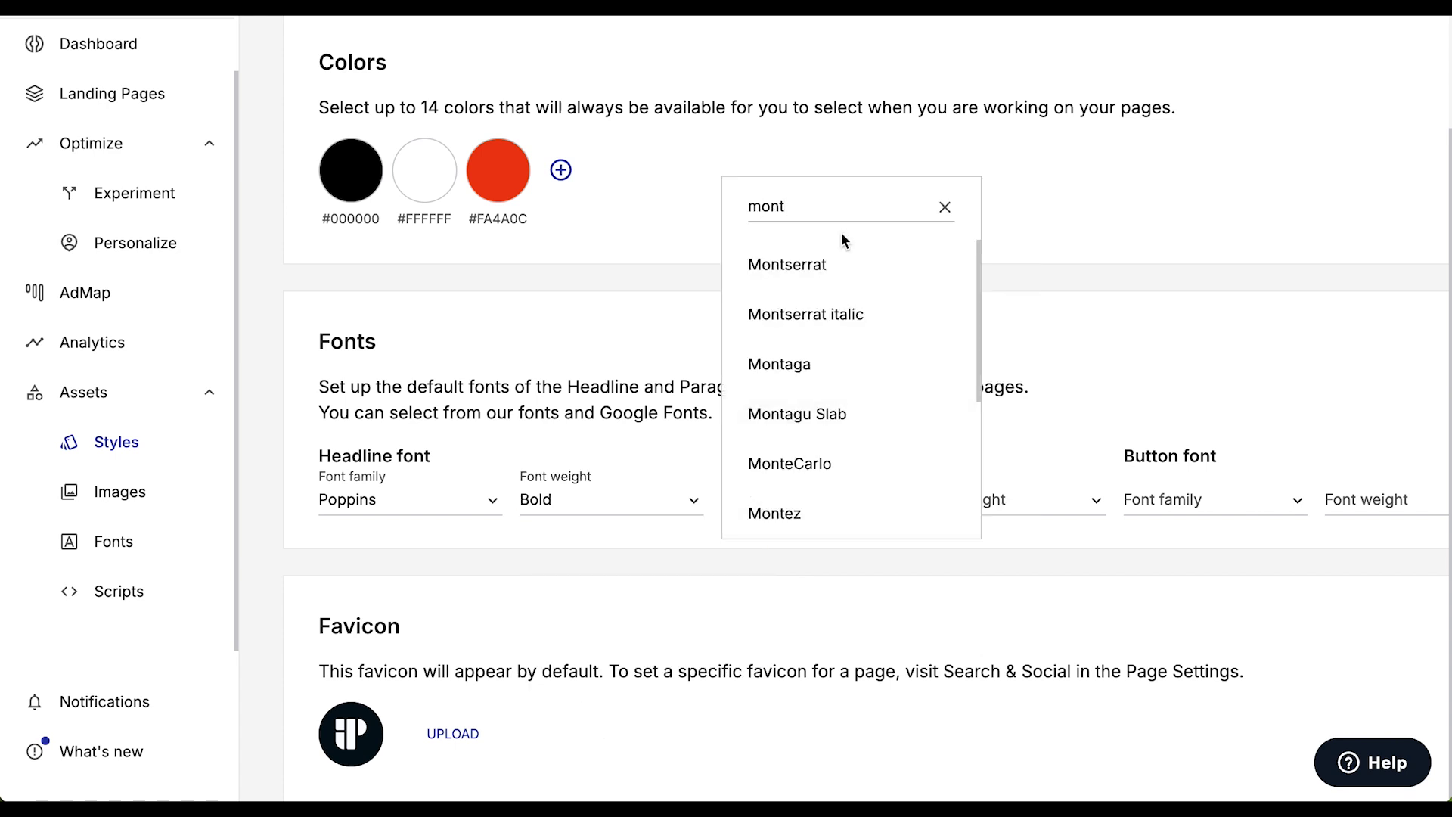
{"action": "left_click", "coordinate": [793, 274]}
{"action": "left_click", "coordinate": [984, 505]}
{"action": "left_click", "coordinate": [992, 644]}
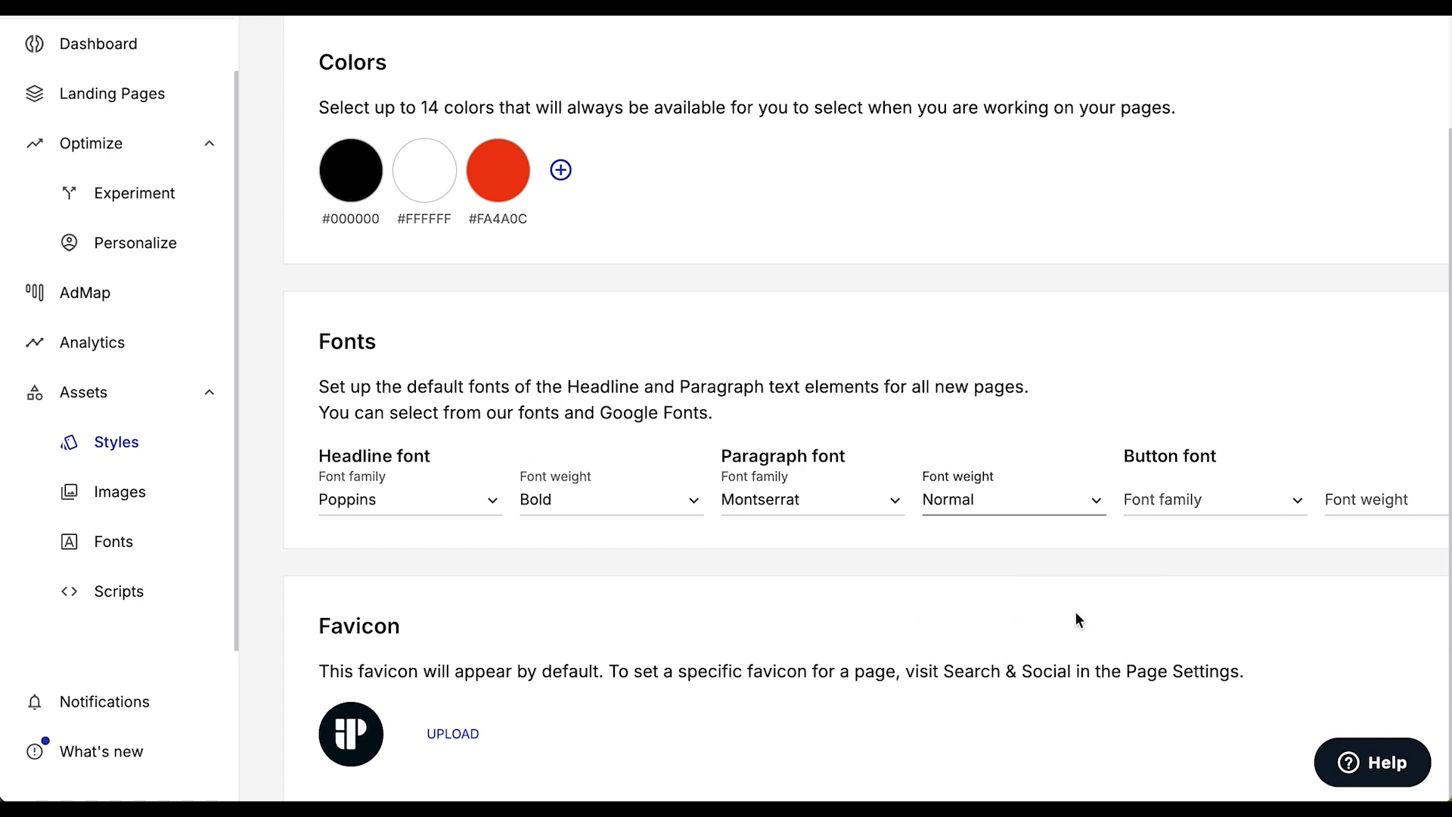
Step: Set the default button font to Montserrat with the Bold weight
{"action": "left_click", "coordinate": [1215, 501]}
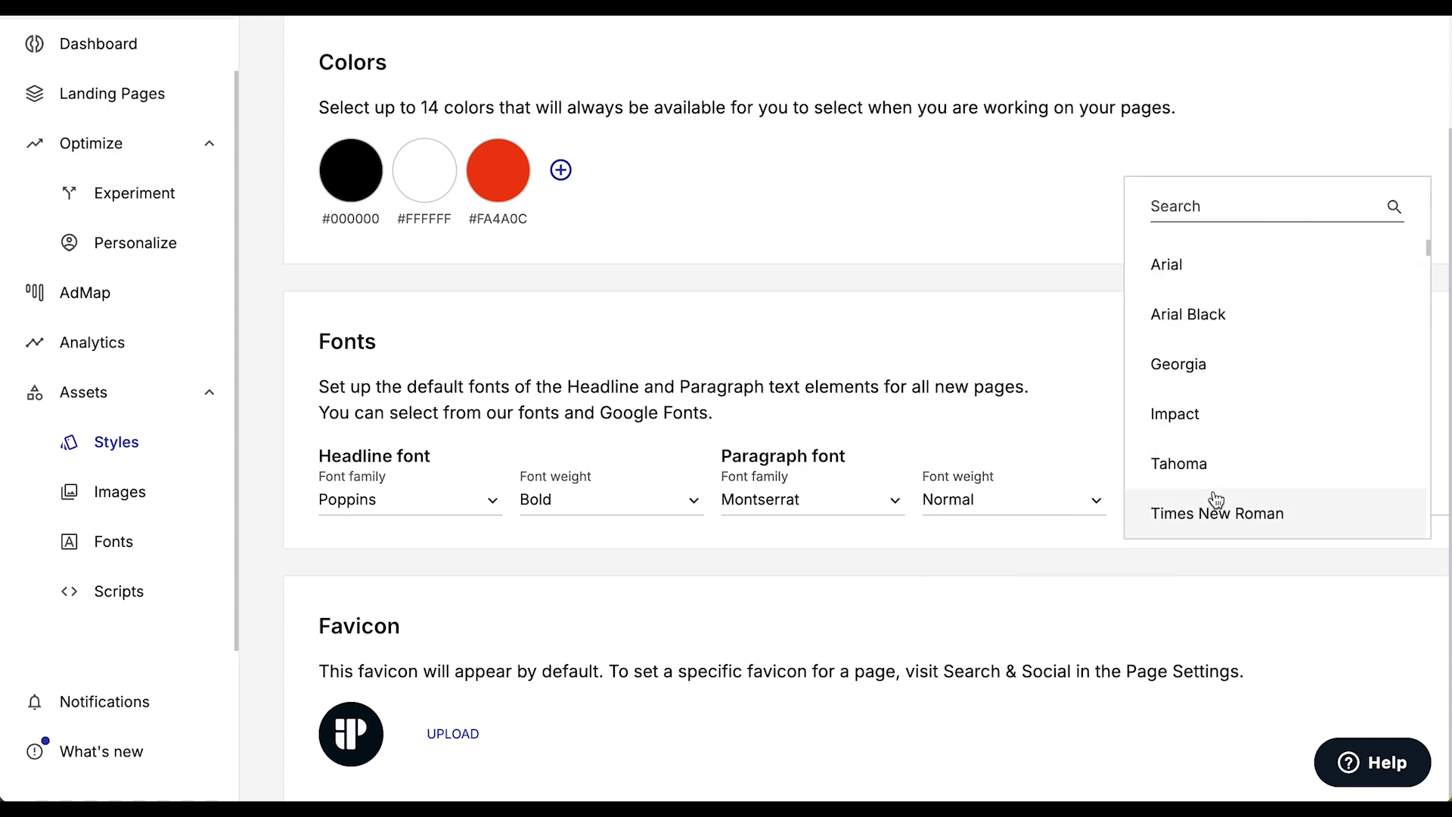
{"action": "type", "text": "mont"}
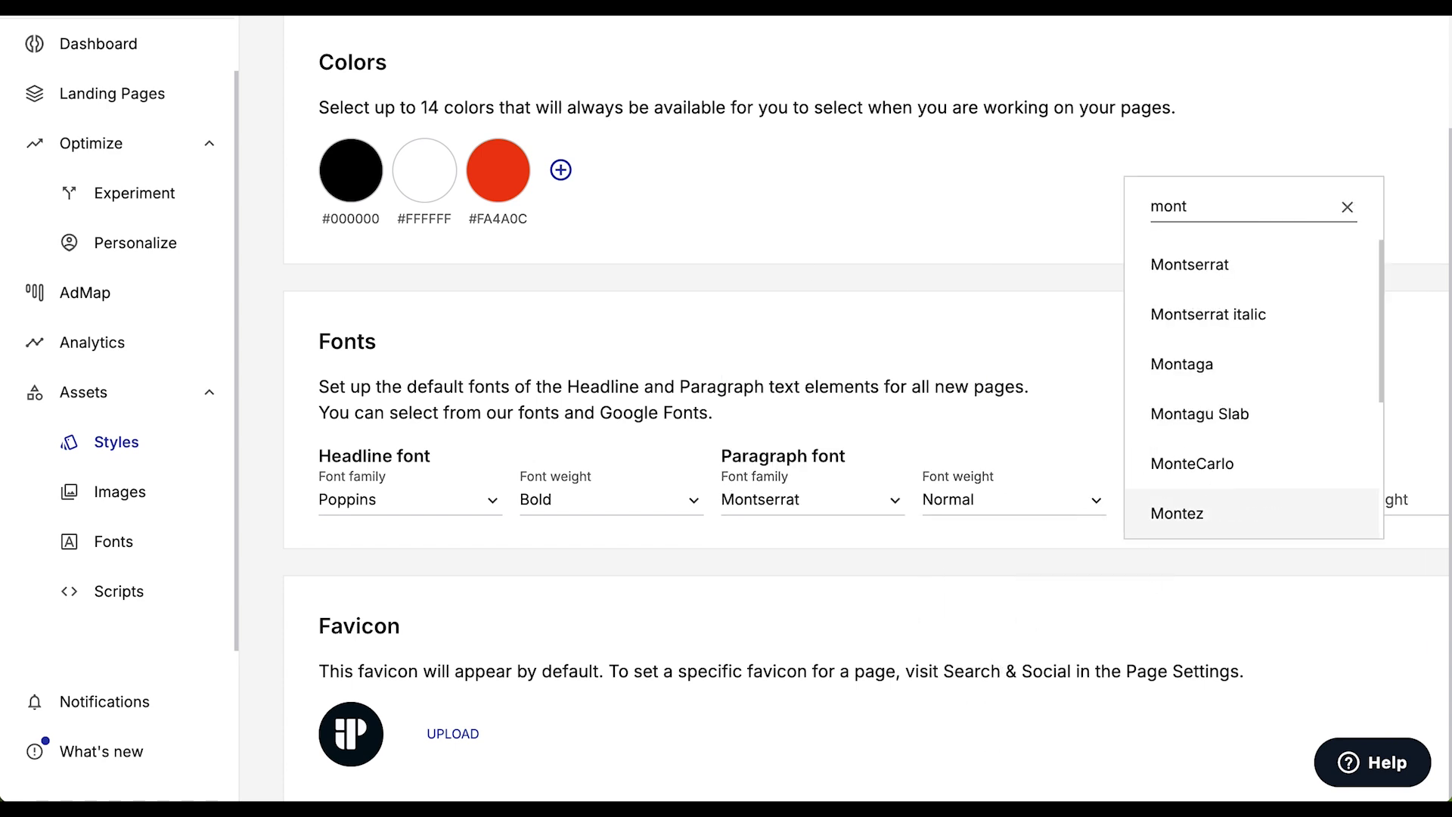
{"action": "left_click", "coordinate": [1213, 273]}
{"action": "left_click", "coordinate": [1369, 505]}
{"action": "scroll", "coordinate": [1358, 716], "scroll_direction": "down", "scroll_amount": 1}
{"action": "left_click", "coordinate": [1334, 661]}
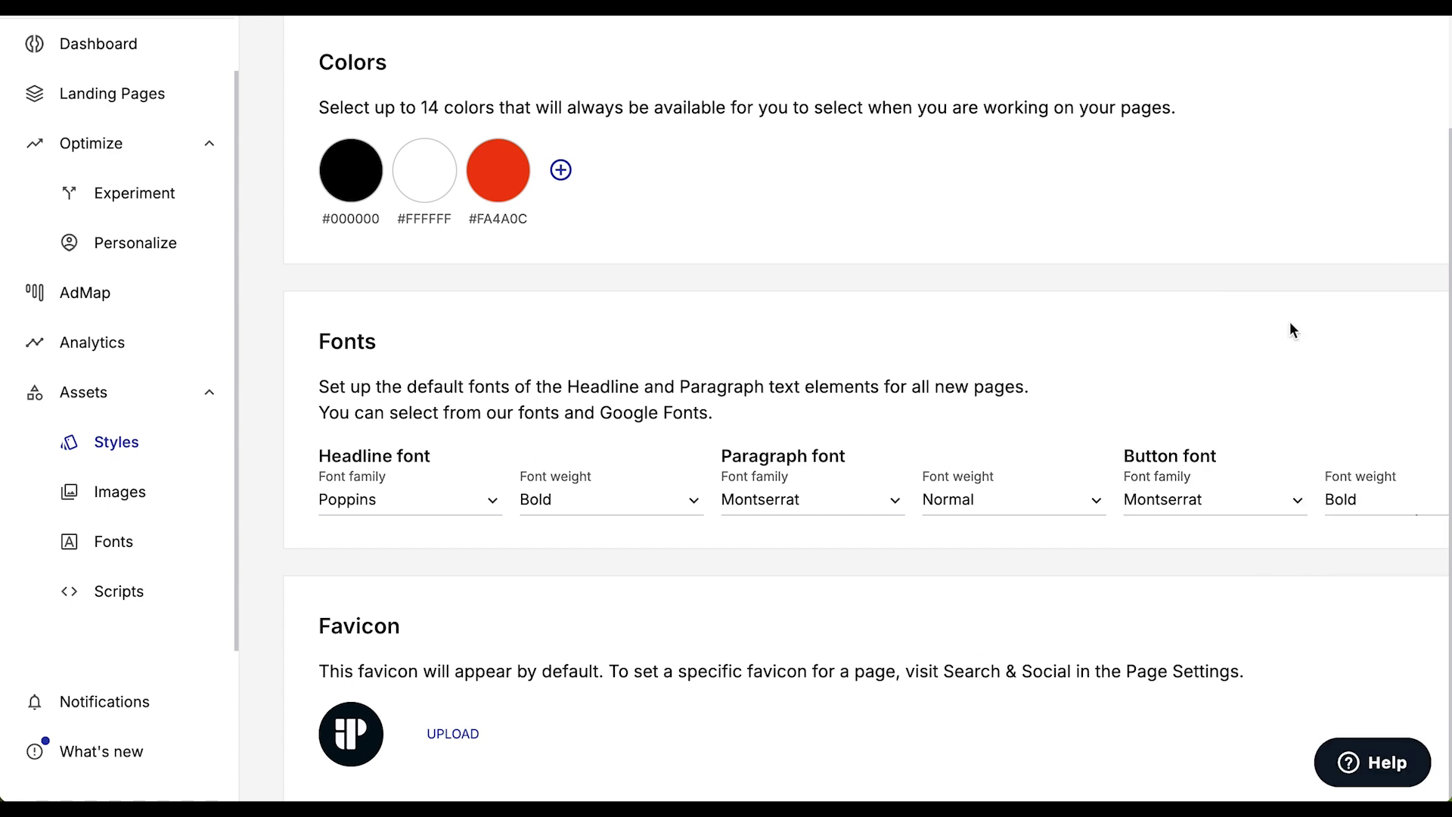
{"action": "scroll", "coordinate": [586, 432], "scroll_direction": "up", "scroll_amount": 2}
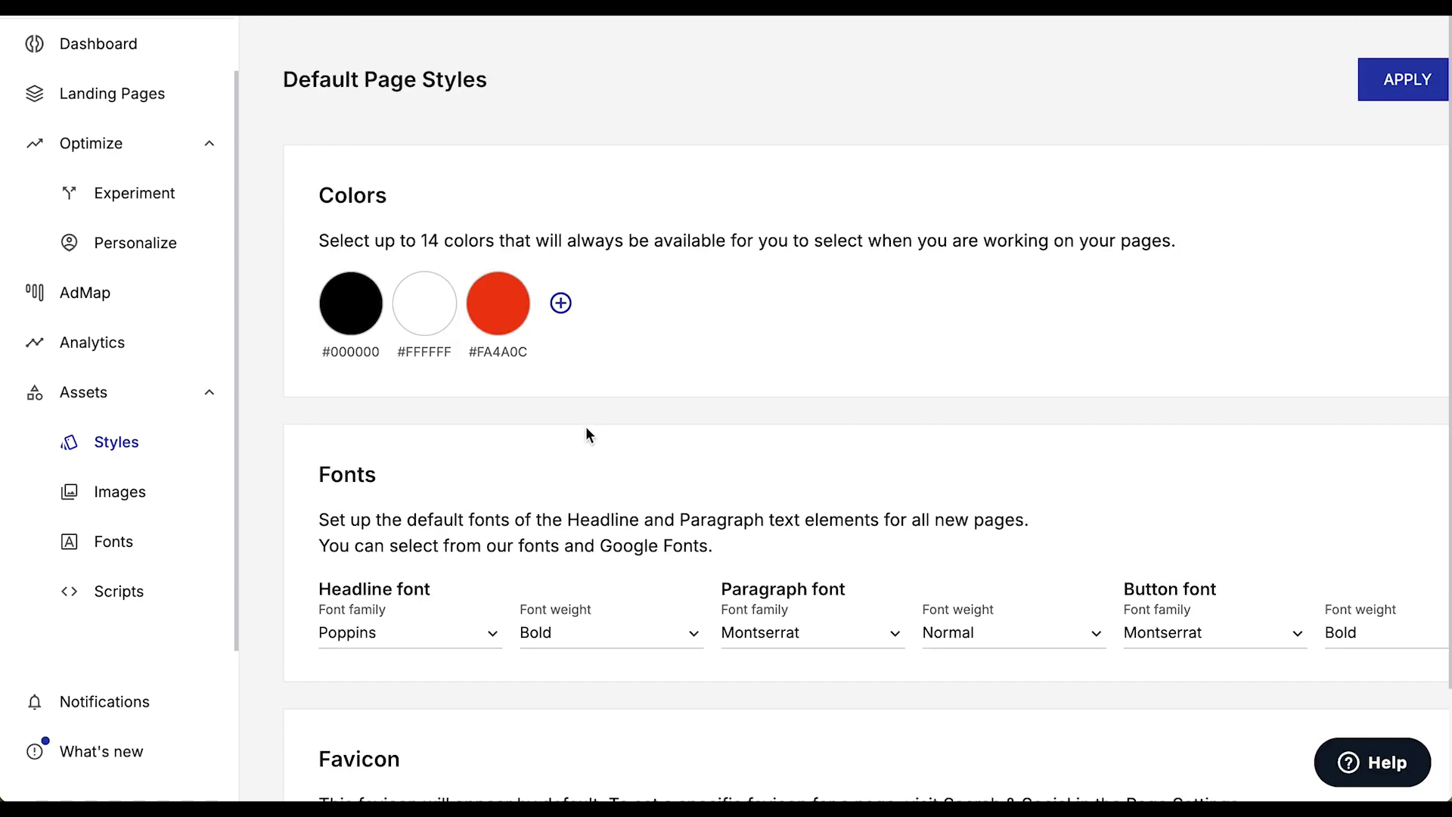
Step: Switch to Figma and export the Fav frame above Desktop - 5 as a PNG at 2x scale
{"action": "scroll", "coordinate": [674, 360], "scroll_direction": "down", "scroll_amount": 2}
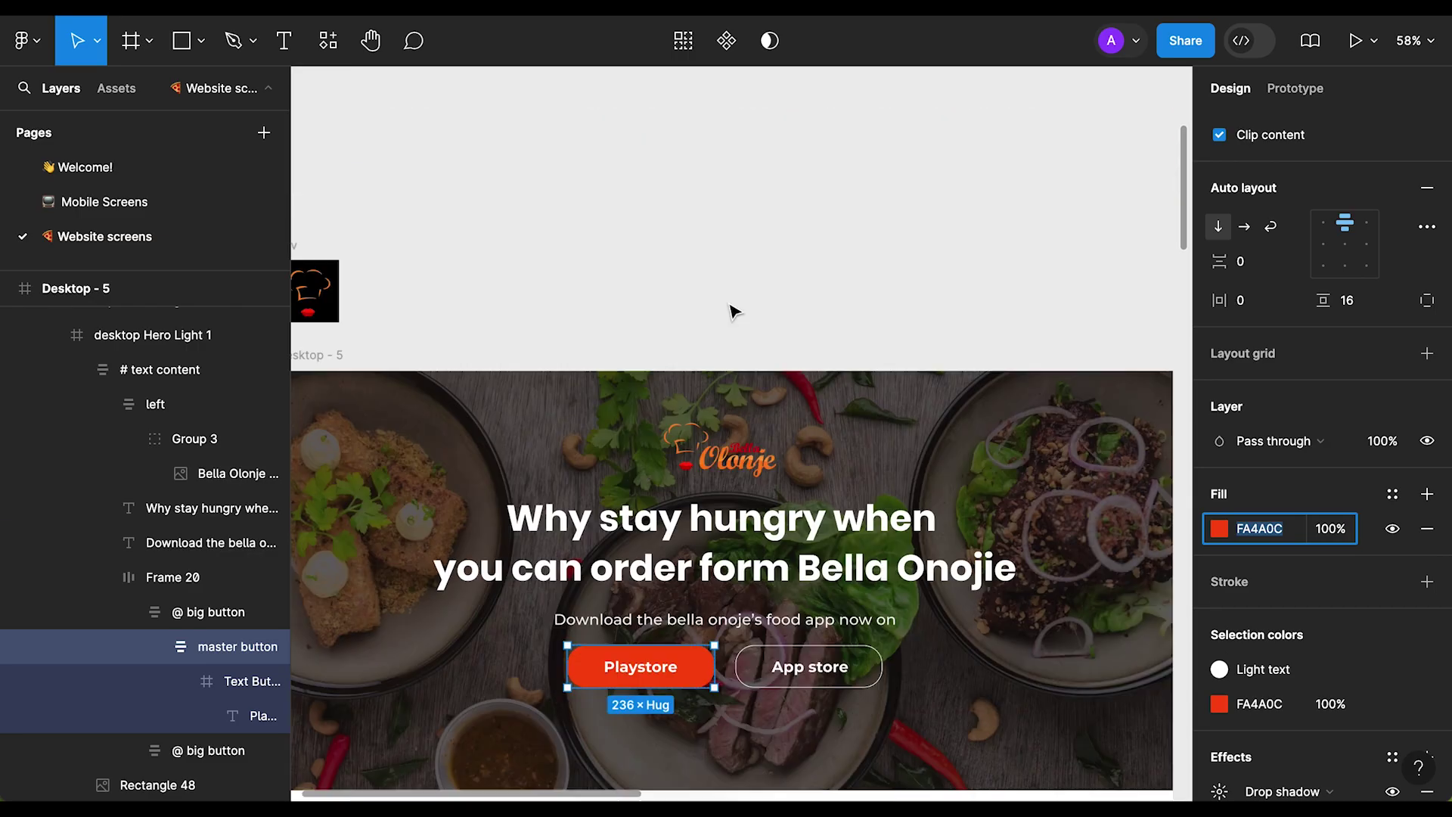
{"action": "left_click", "coordinate": [493, 256]}
{"action": "scroll", "coordinate": [590, 302], "scroll_direction": "left", "scroll_amount": 3}
{"action": "left_click", "coordinate": [589, 263]}
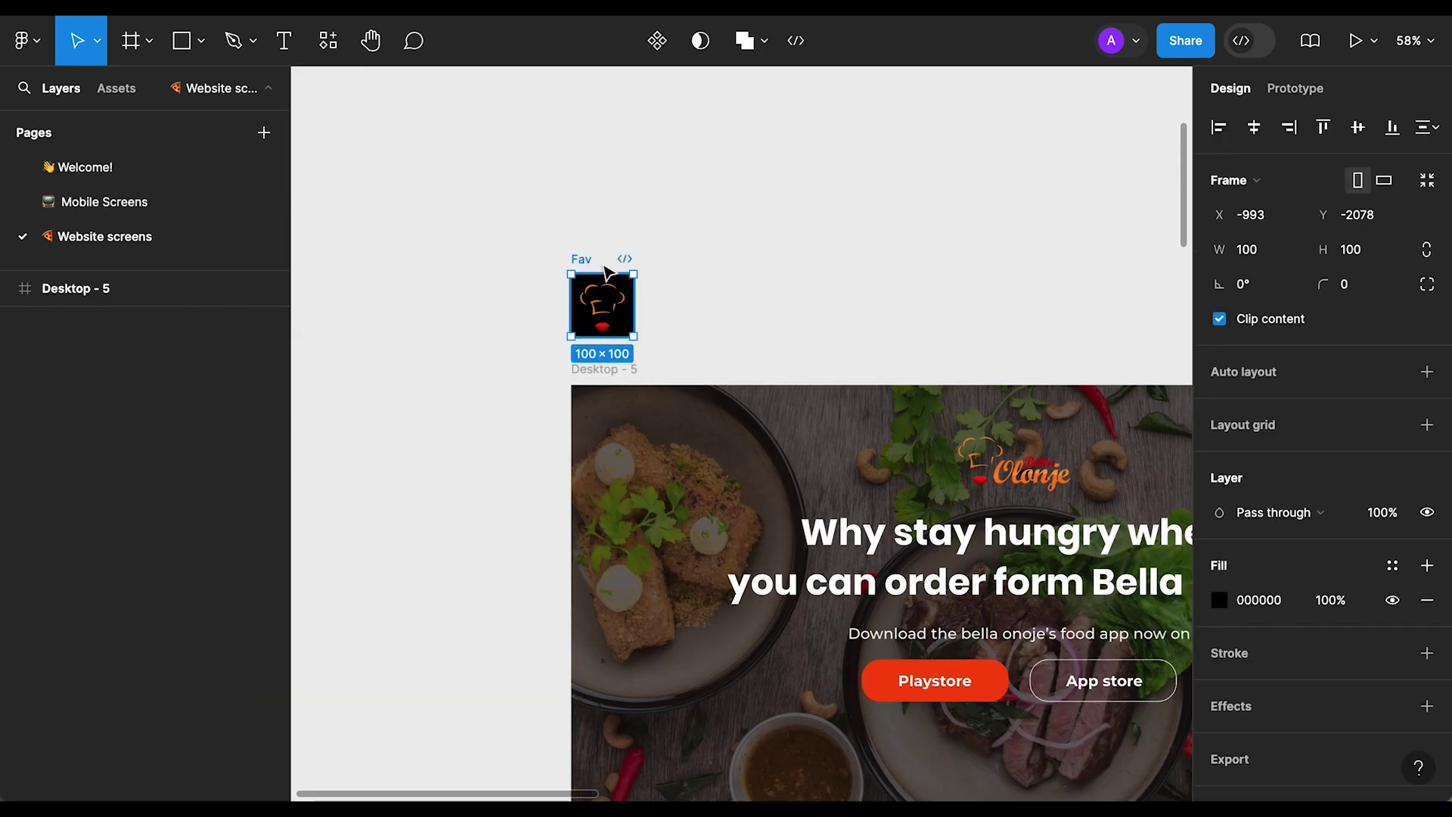
{"action": "scroll", "coordinate": [1354, 764], "scroll_direction": "down", "scroll_amount": 1}
{"action": "left_click", "coordinate": [1426, 720]}
{"action": "scroll", "coordinate": [1324, 723], "scroll_direction": "down", "scroll_amount": 4}
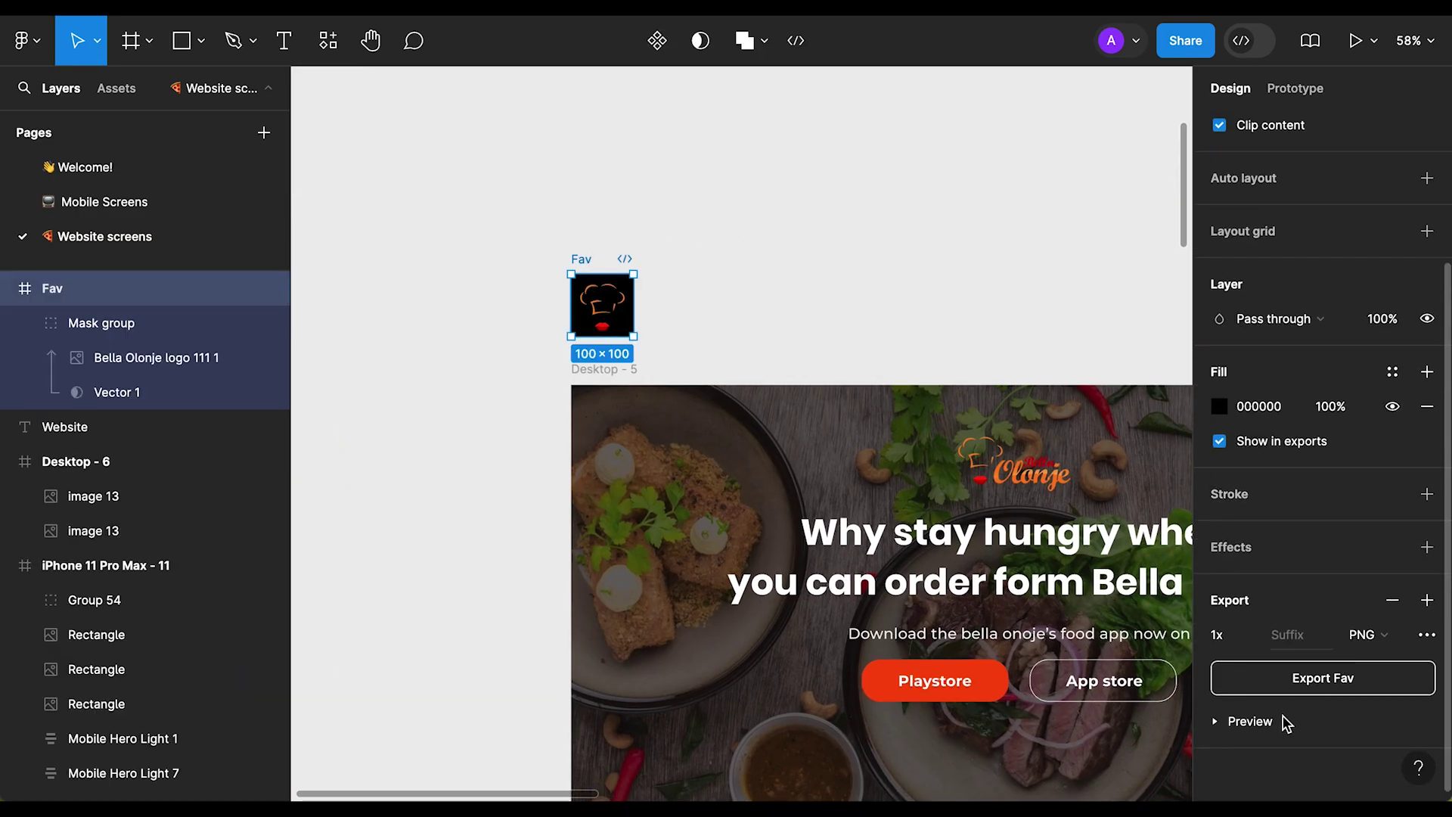
{"action": "left_click", "coordinate": [1252, 639]}
{"action": "left_click", "coordinate": [1252, 684]}
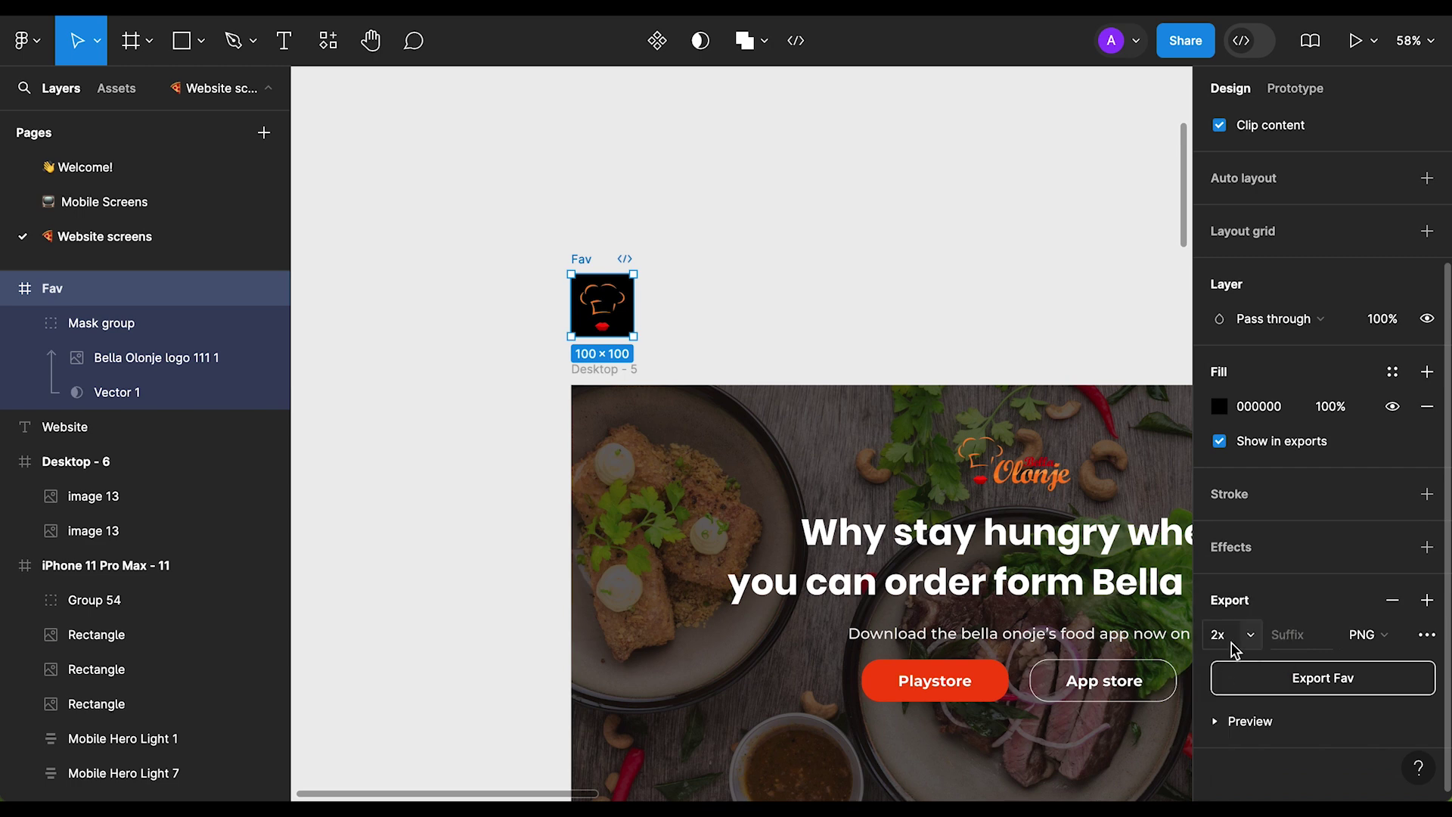
{"action": "left_click", "coordinate": [1322, 676]}
{"action": "key", "text": "Escape"}
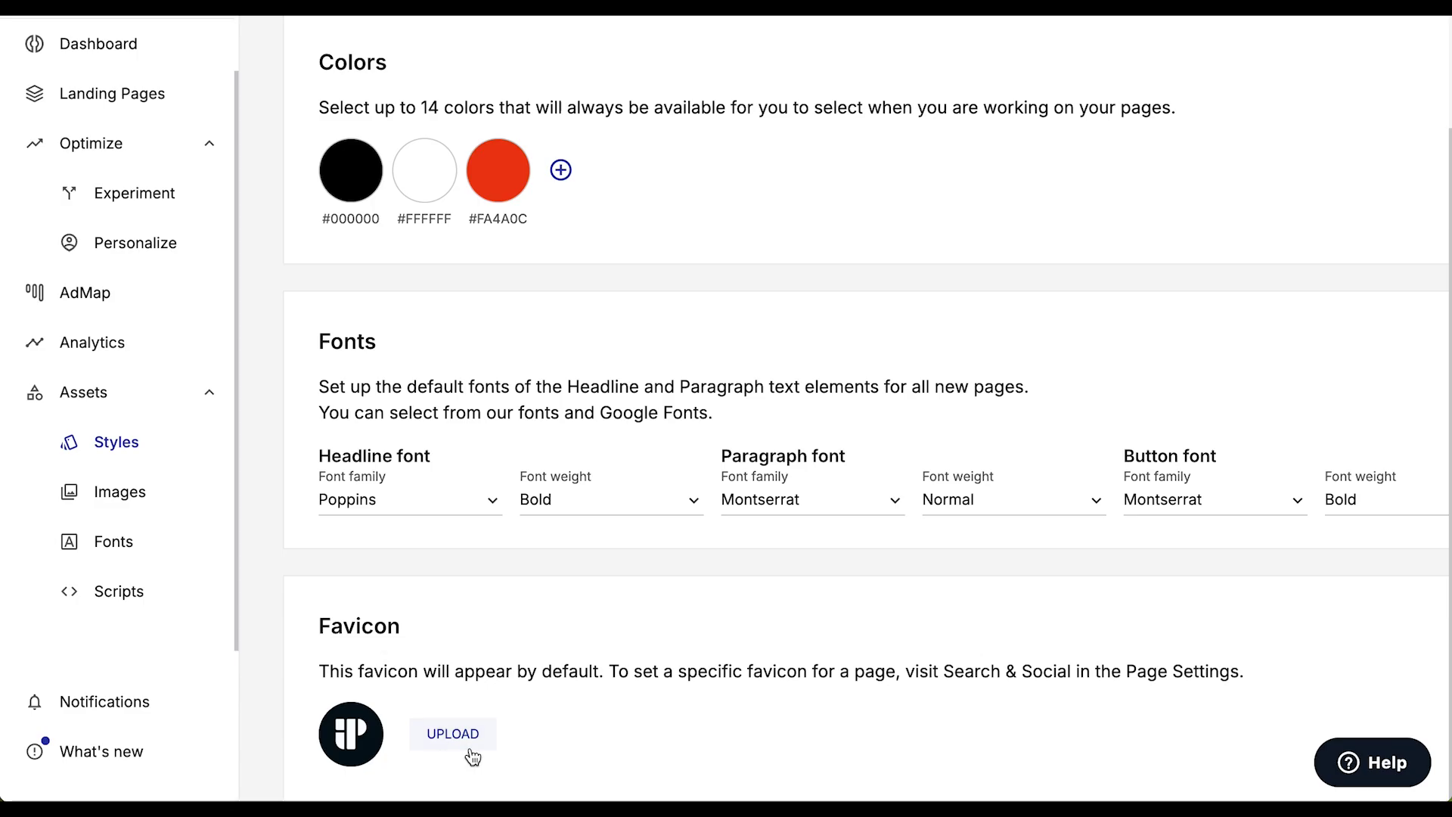
Step: Switch to Instapage, upload the exported Fav image as the default favicon and apply the page styles
{"action": "left_click", "coordinate": [452, 734]}
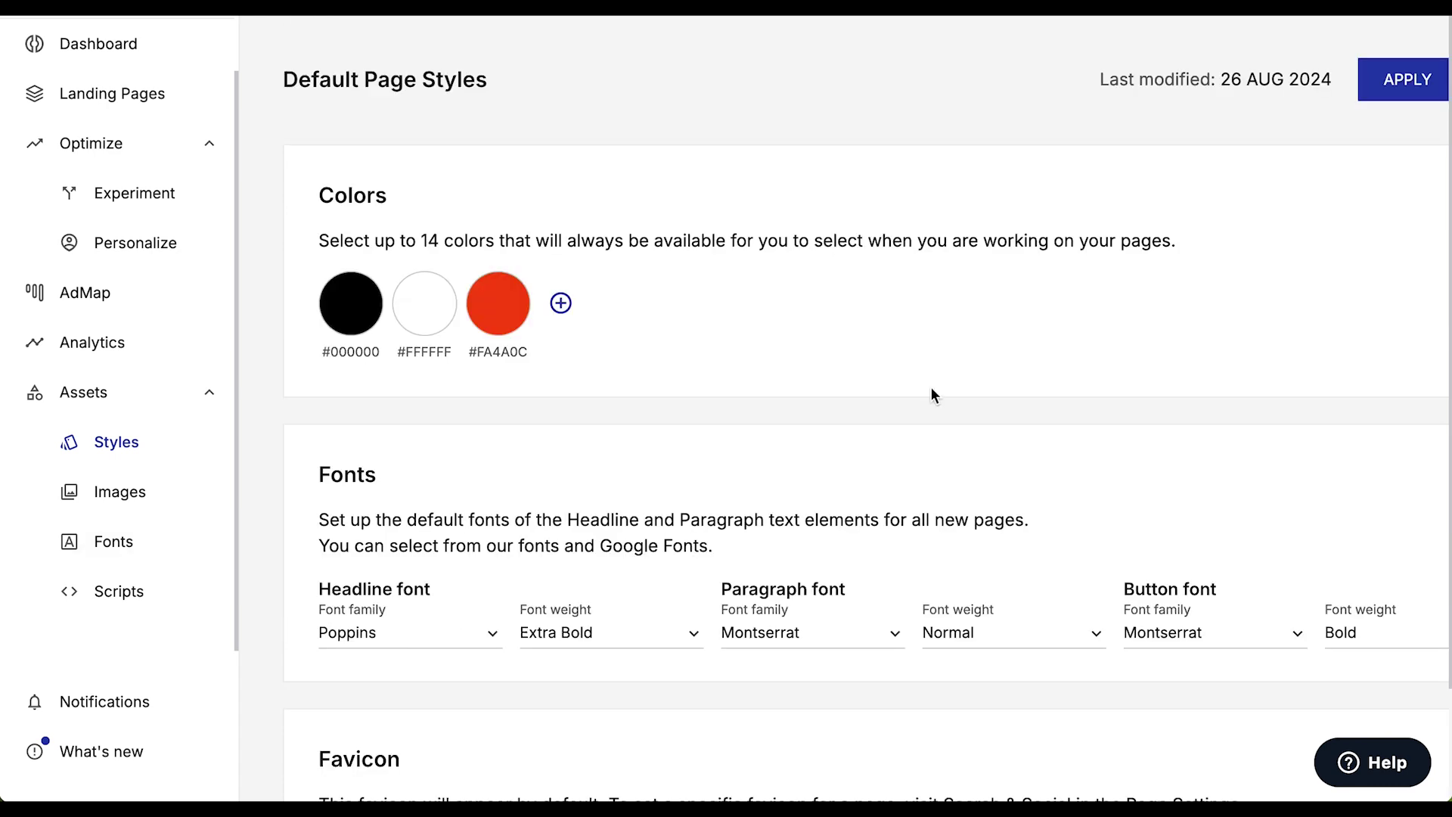
{"action": "scroll", "coordinate": [330, 392], "scroll_direction": "down", "scroll_amount": 1}
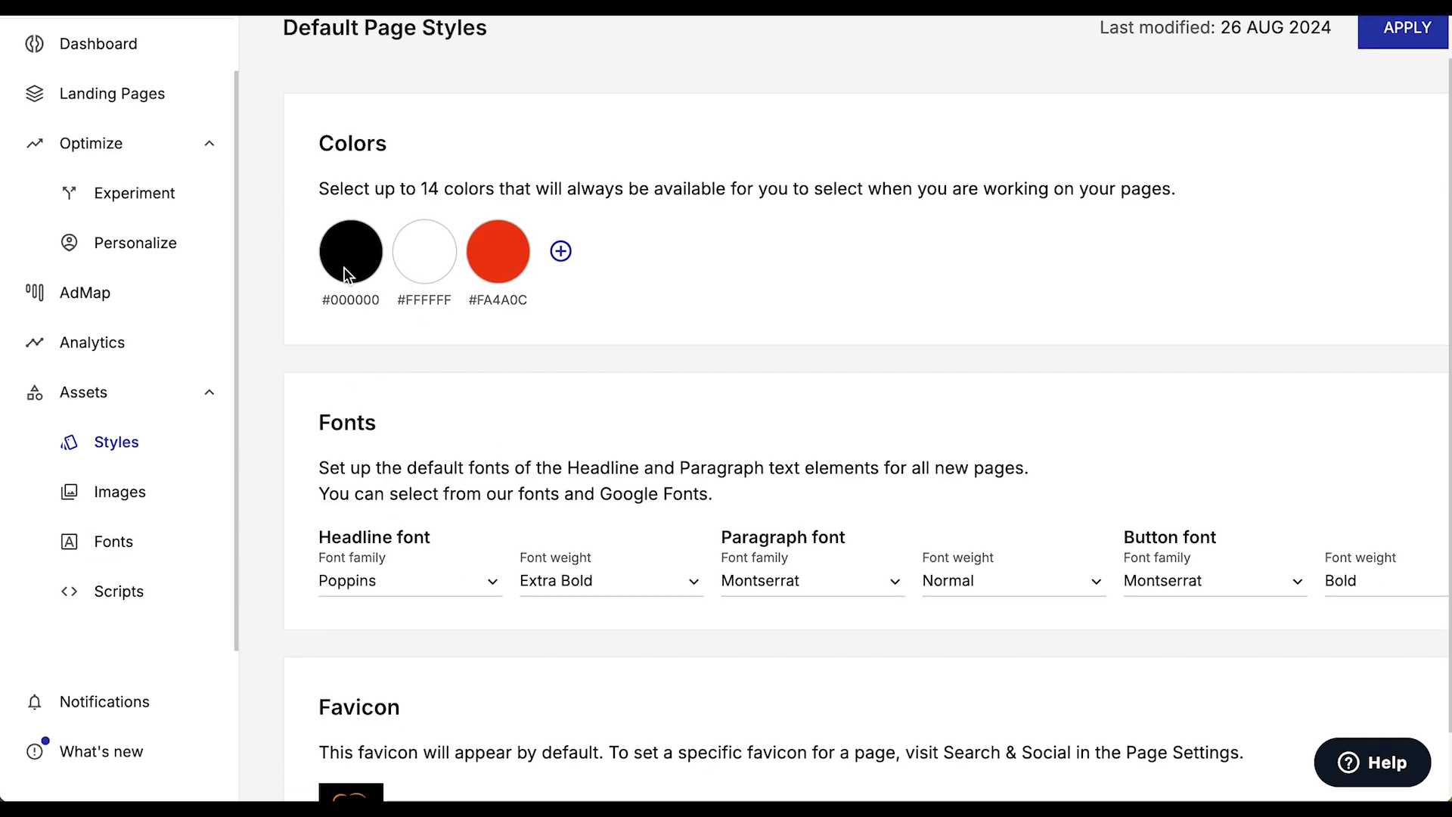
{"action": "scroll", "coordinate": [503, 454], "scroll_direction": "down", "scroll_amount": 1}
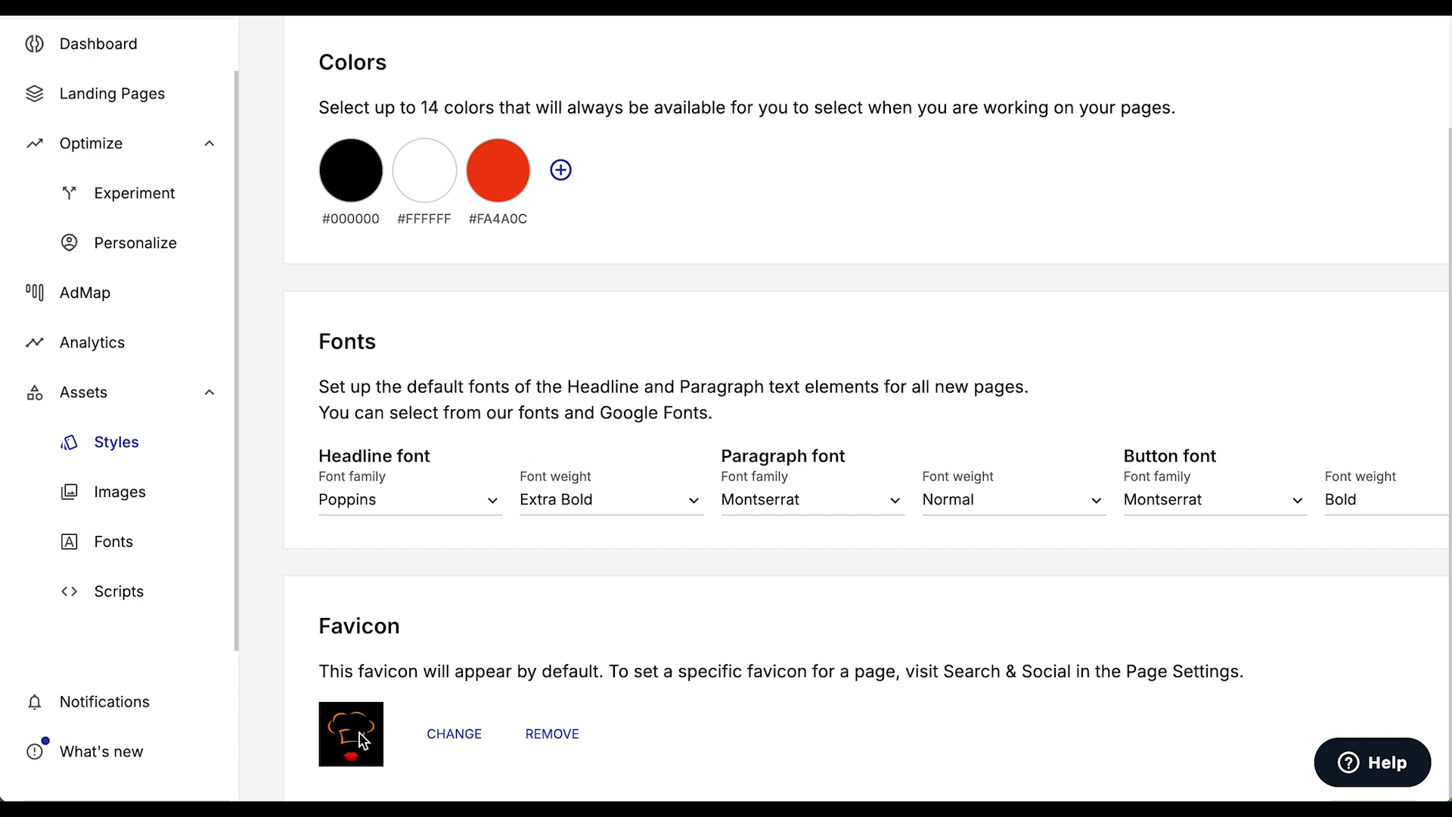
{"action": "scroll", "coordinate": [784, 661], "scroll_direction": "up", "scroll_amount": 2}
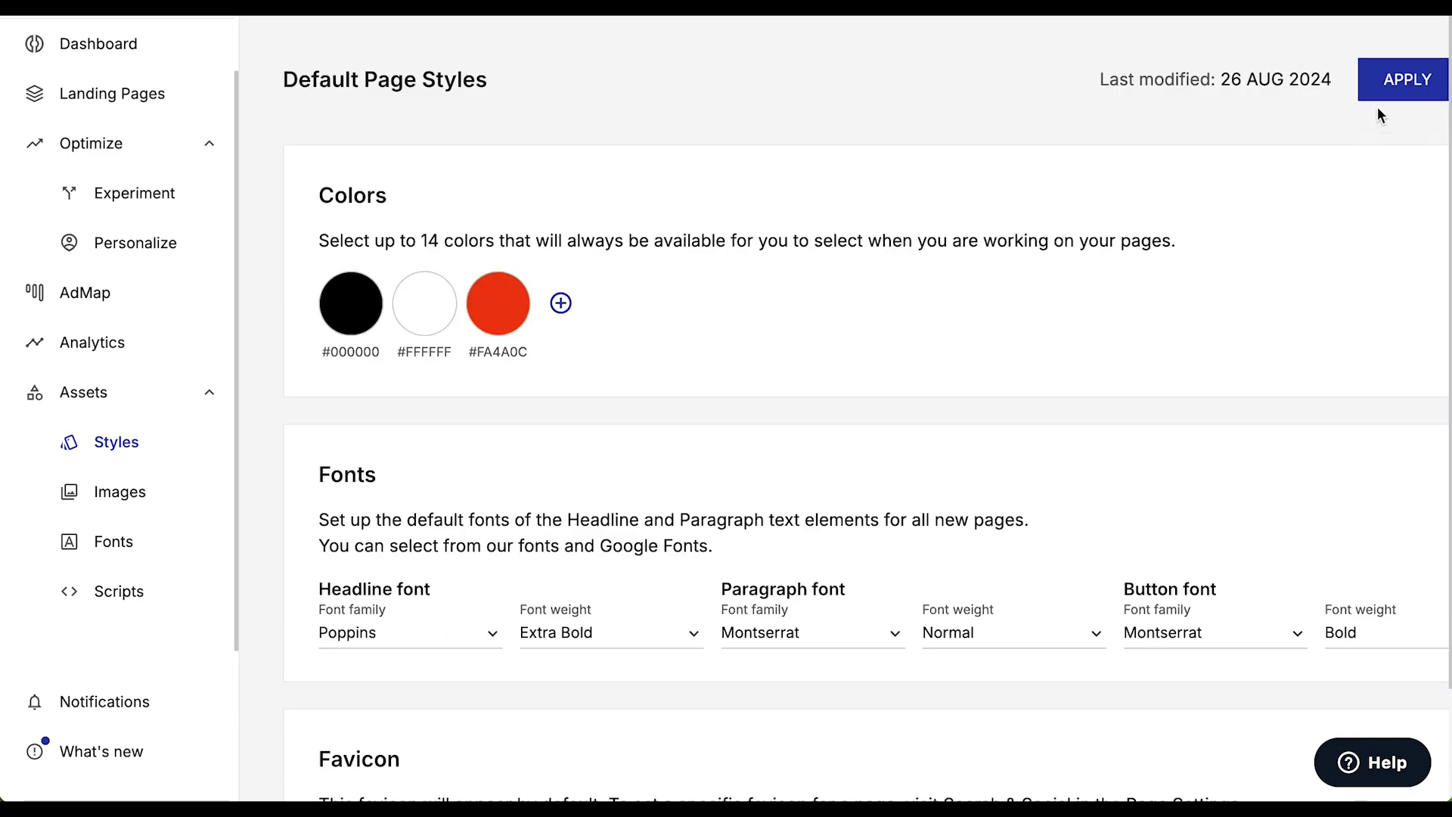
{"action": "left_click", "coordinate": [1411, 93]}
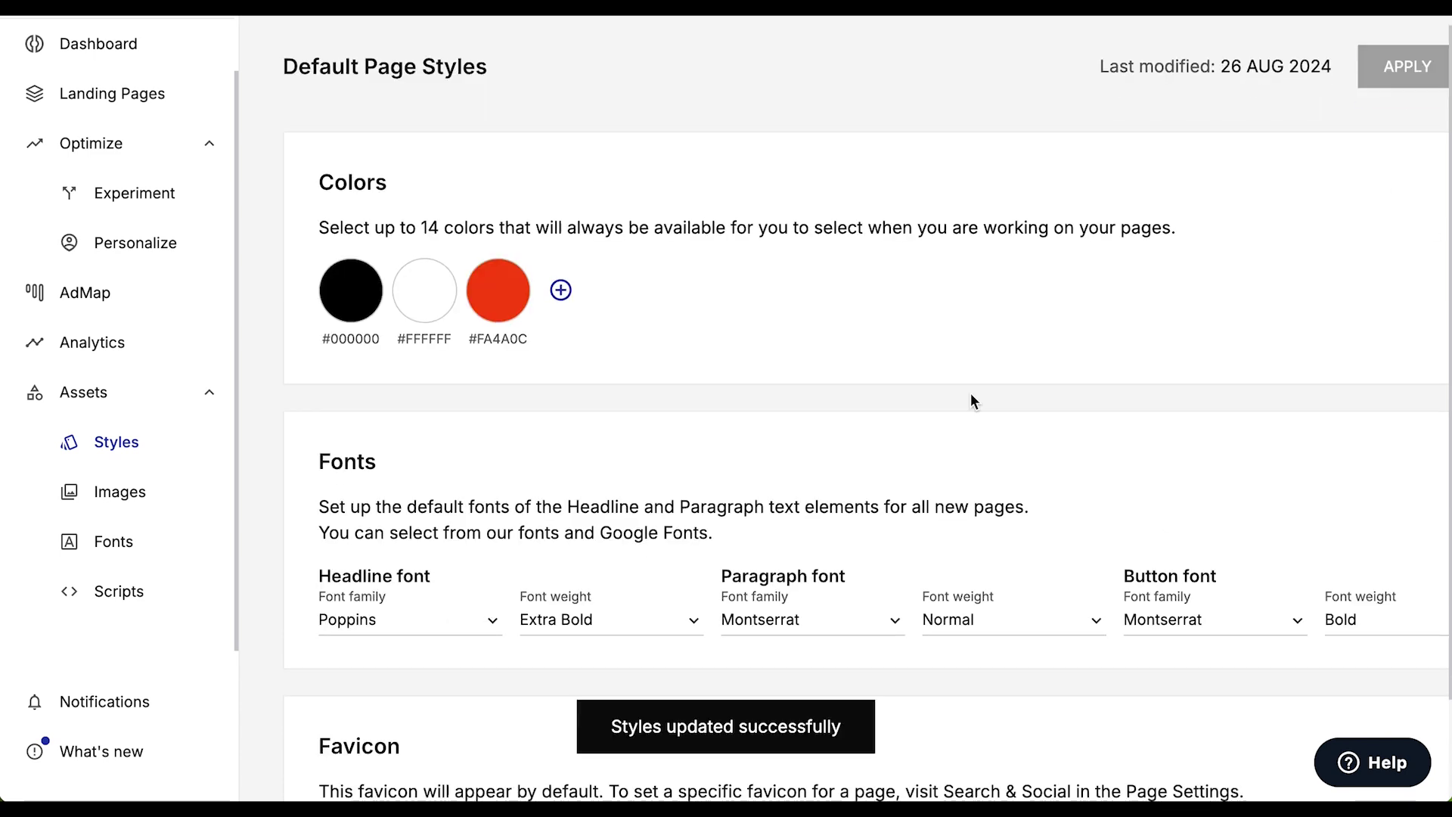
Step: Create a folder named Assets in the image library and open it
{"action": "scroll", "coordinate": [967, 401], "scroll_direction": "down", "scroll_amount": 2}
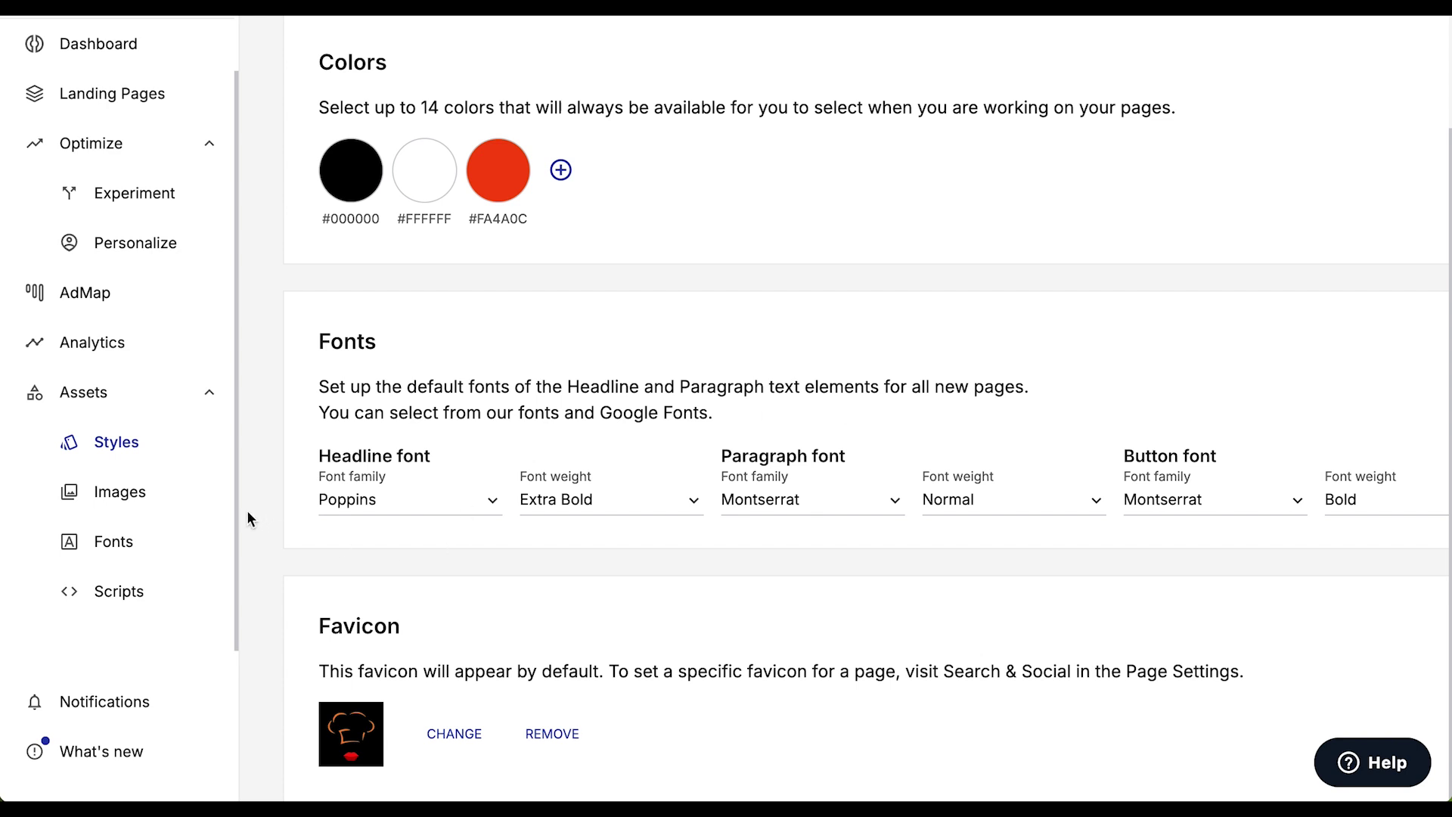
{"action": "left_click", "coordinate": [125, 492]}
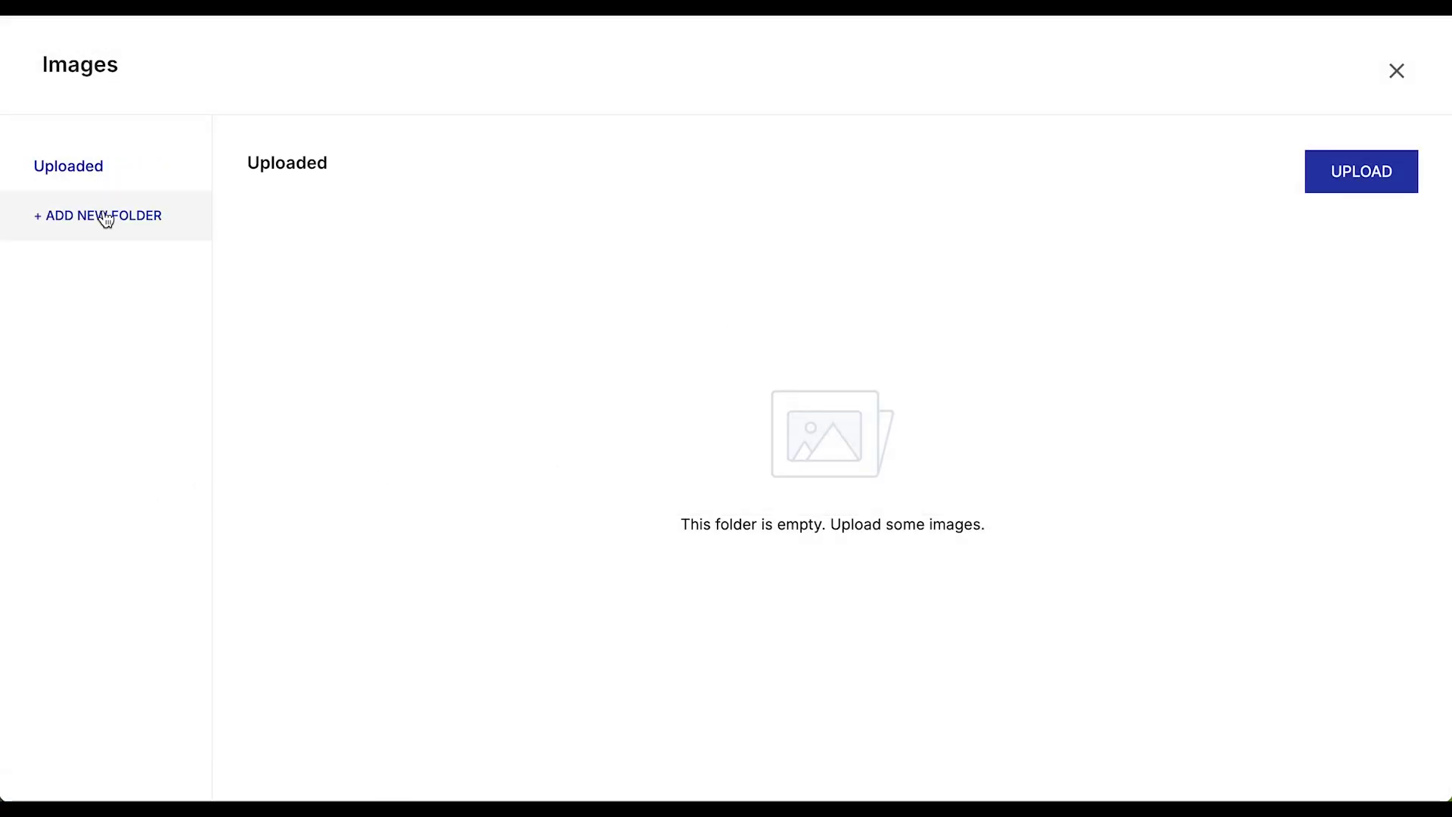
{"action": "left_click", "coordinate": [105, 219]}
{"action": "type", "text": "Assets"}
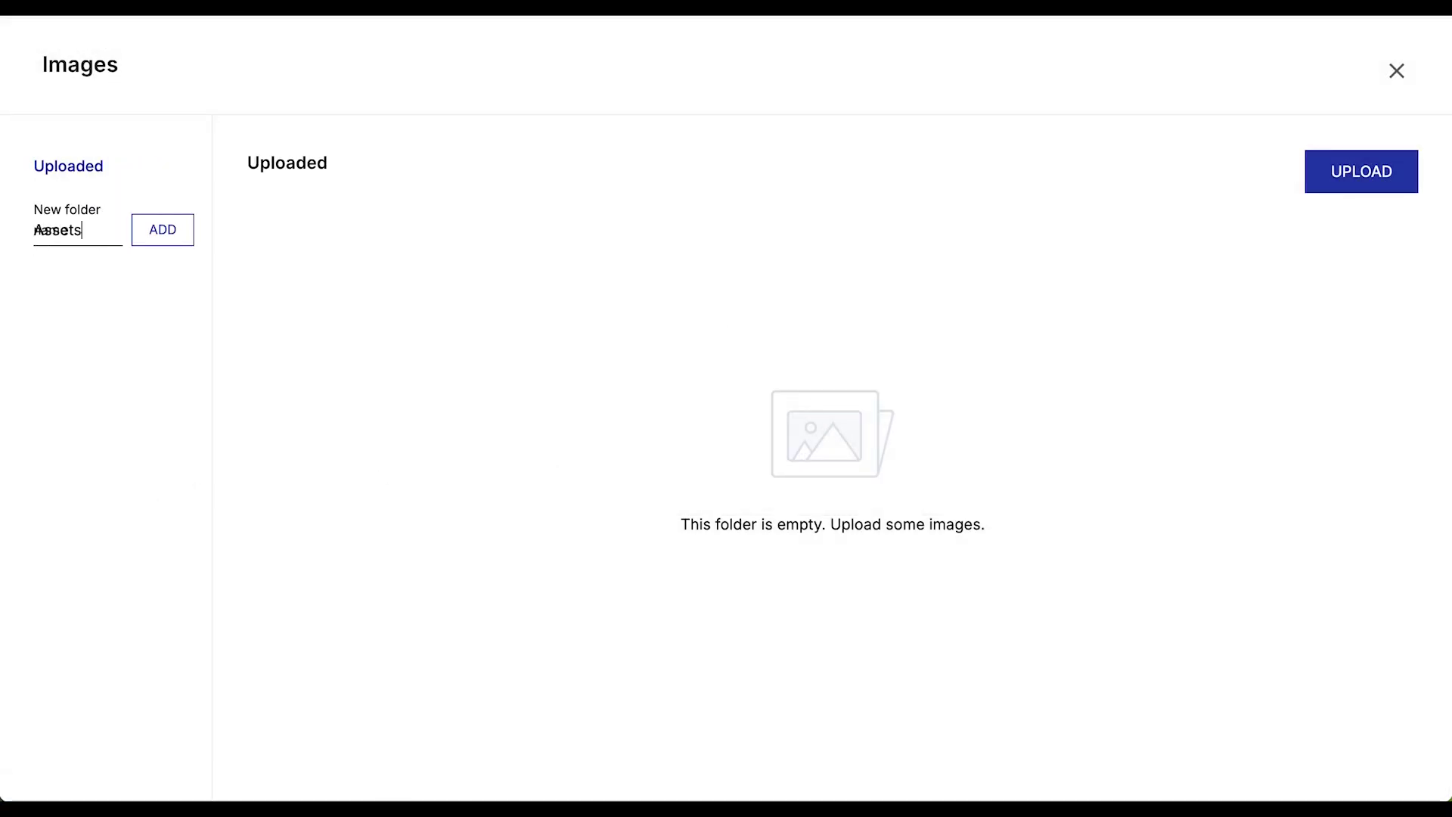
{"action": "left_click", "coordinate": [152, 227]}
{"action": "left_click", "coordinate": [65, 217]}
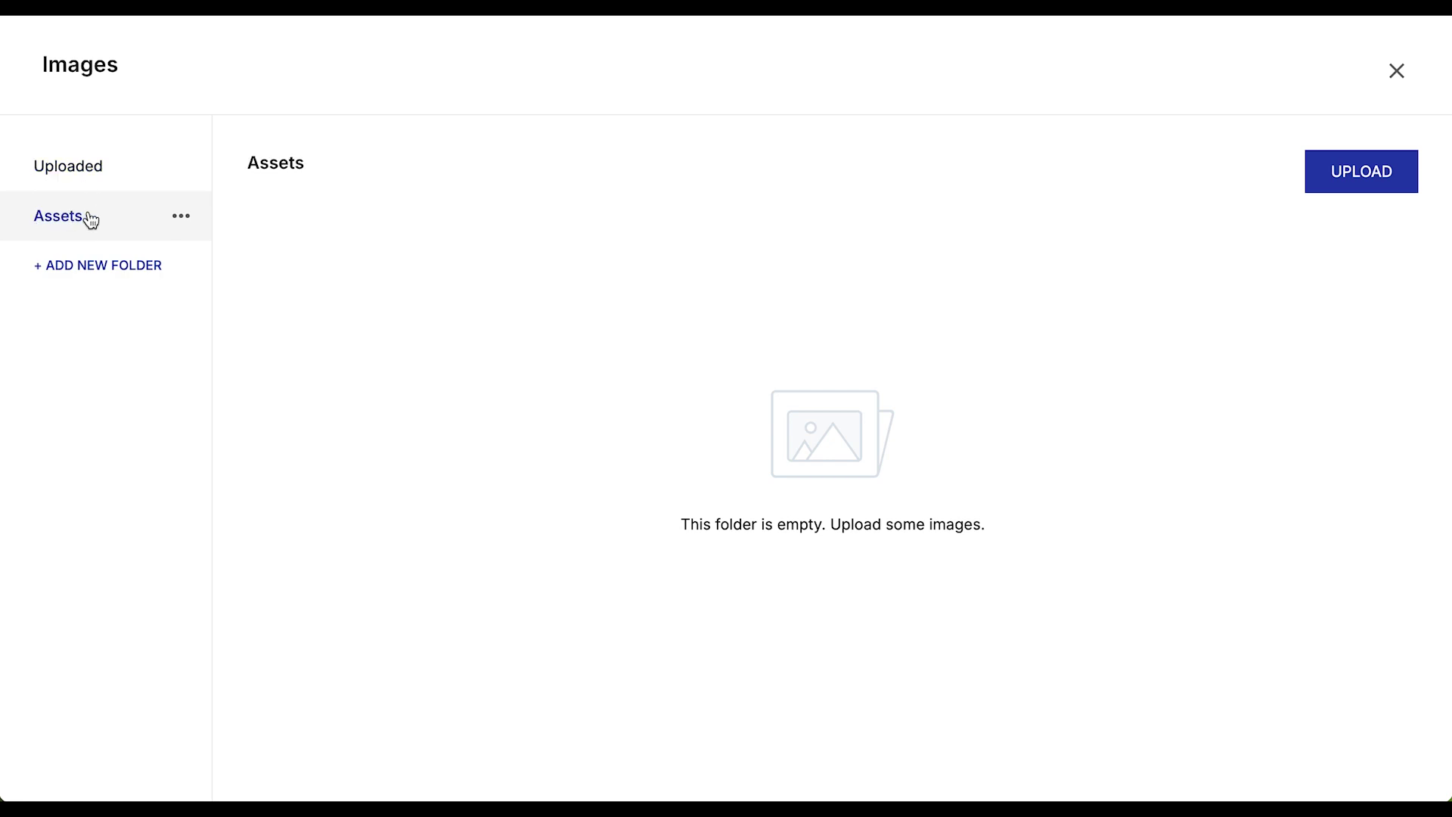
Step: Upload the logo, hero-bg, hero-screens, home-screen, login-screen, payment-screen and call-to-action PNG files to the Assets folder and close the image library
{"action": "left_click", "coordinate": [1390, 167]}
{"action": "left_click", "coordinate": [1329, 184]}
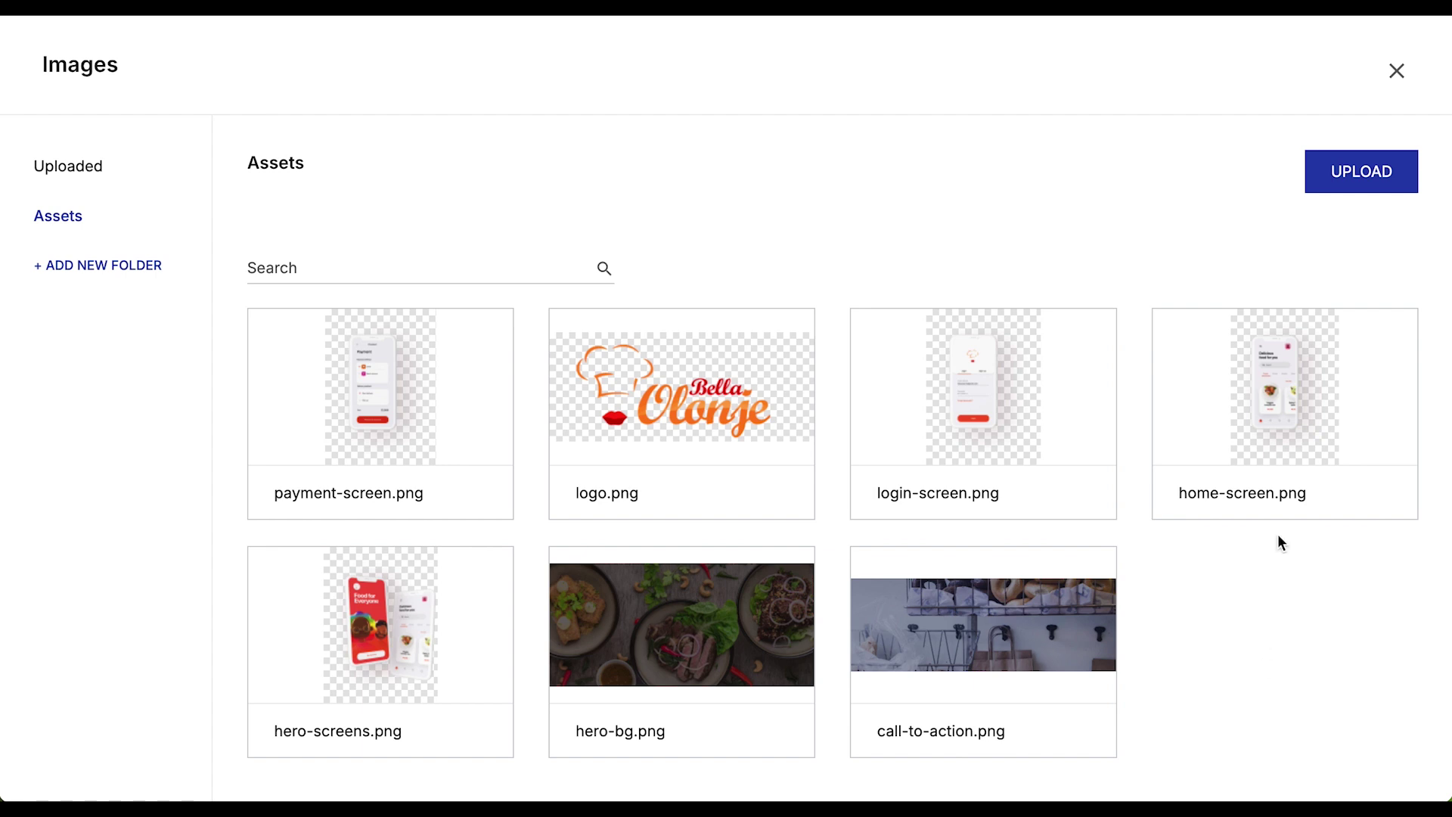
{"action": "left_click", "coordinate": [1408, 72]}
Step: Go to the landing pages overview and start creating a new page
{"action": "left_click", "coordinate": [121, 159]}
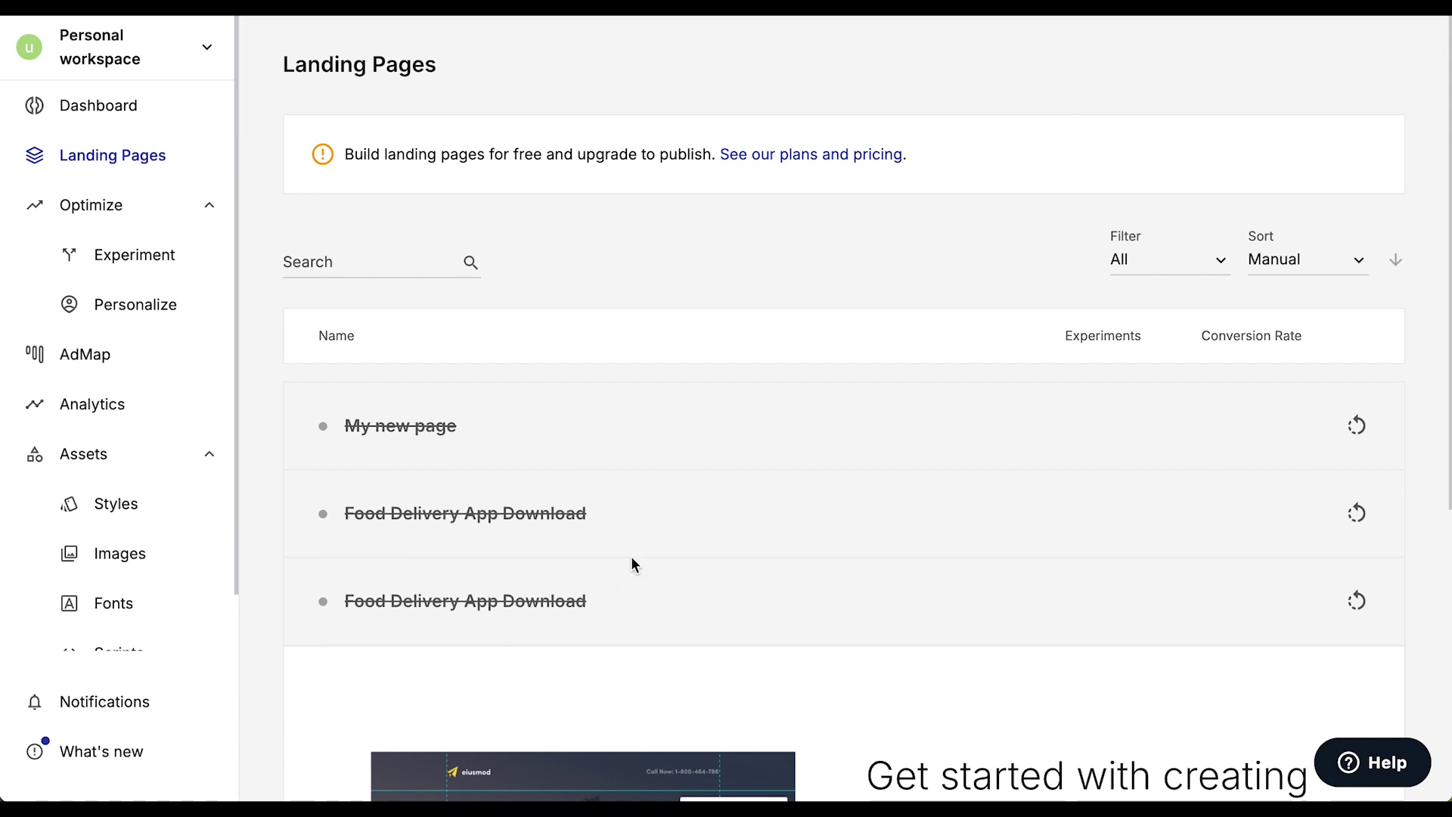
{"action": "scroll", "coordinate": [363, 499], "scroll_direction": "down", "scroll_amount": 2}
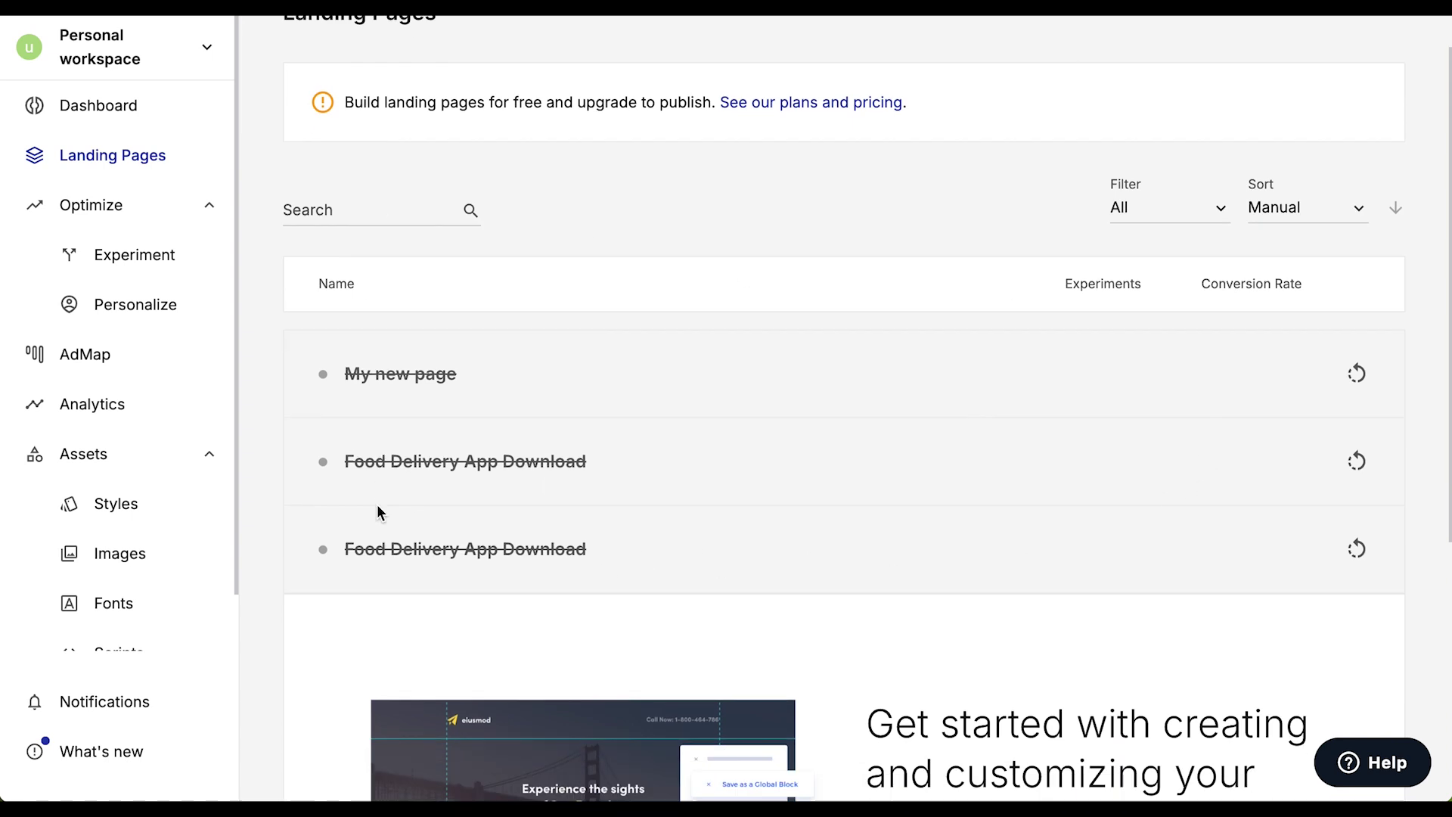
{"action": "scroll", "coordinate": [983, 348], "scroll_direction": "up", "scroll_amount": 2}
{"action": "scroll", "coordinate": [713, 343], "scroll_direction": "down", "scroll_amount": 5}
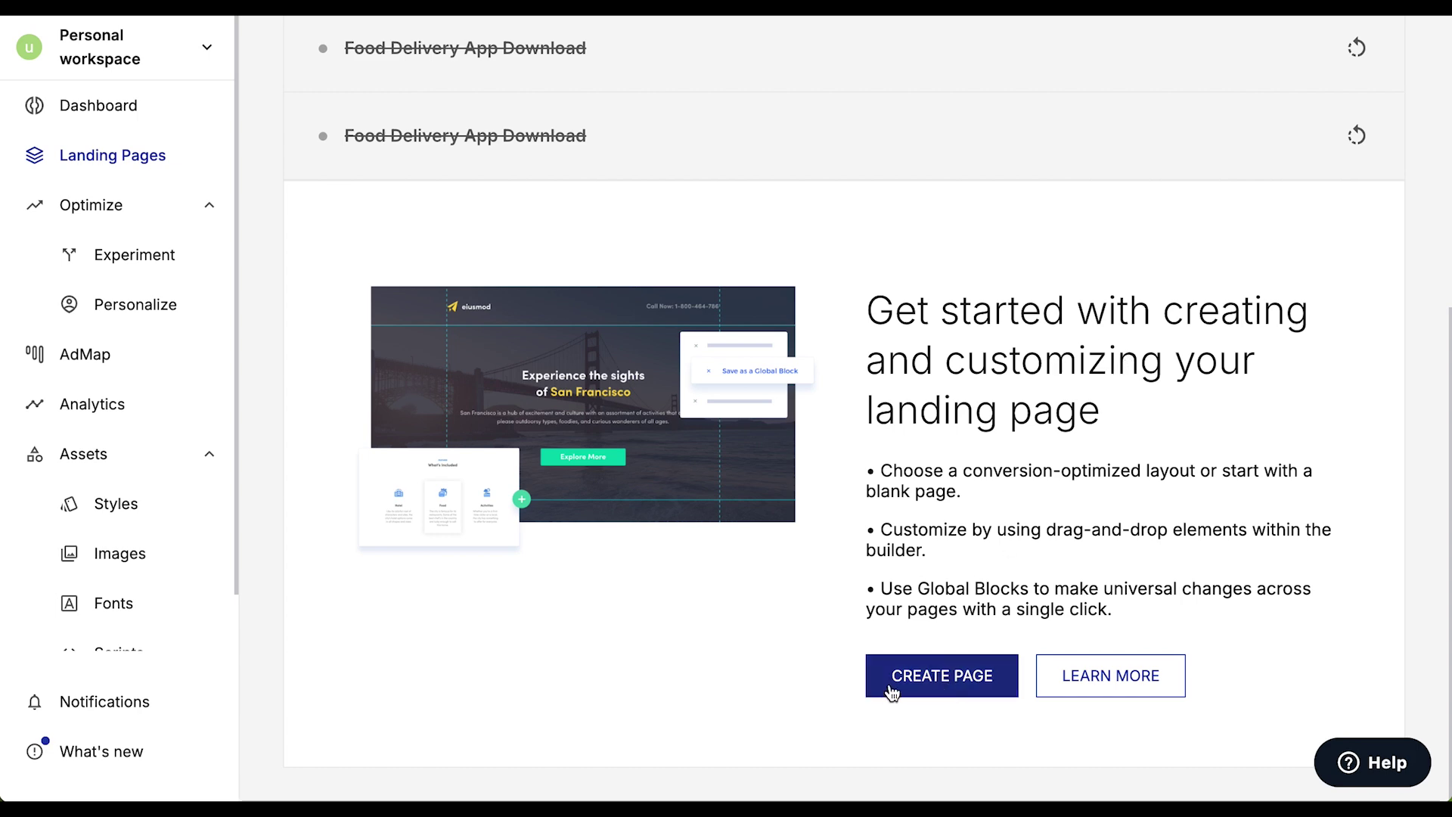
{"action": "left_click", "coordinate": [937, 681]}
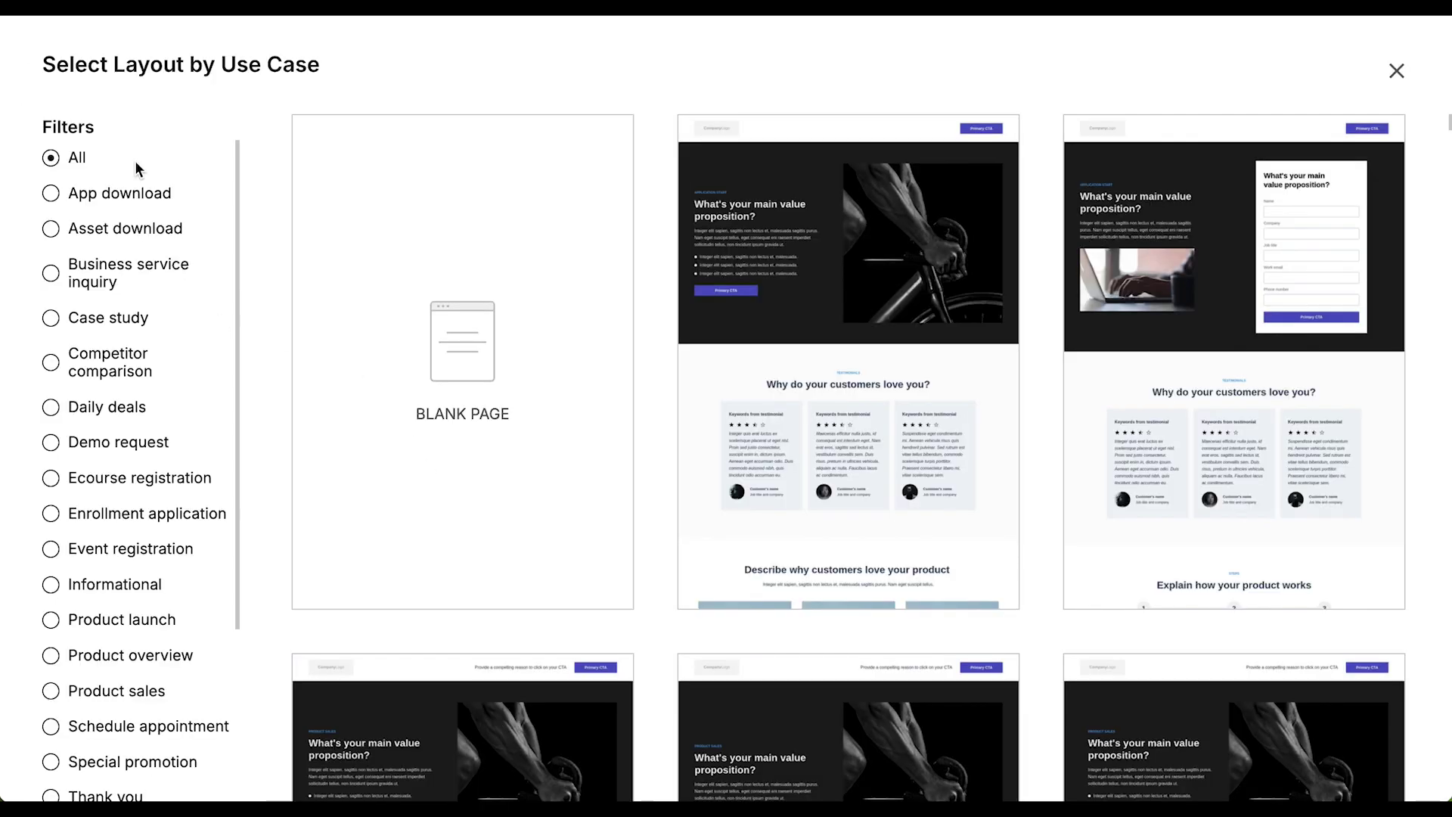
Step: Browse the page layout templates, including those for the App download use case, and return to showing all layouts
{"action": "scroll", "coordinate": [1000, 419], "scroll_direction": "down", "scroll_amount": 3}
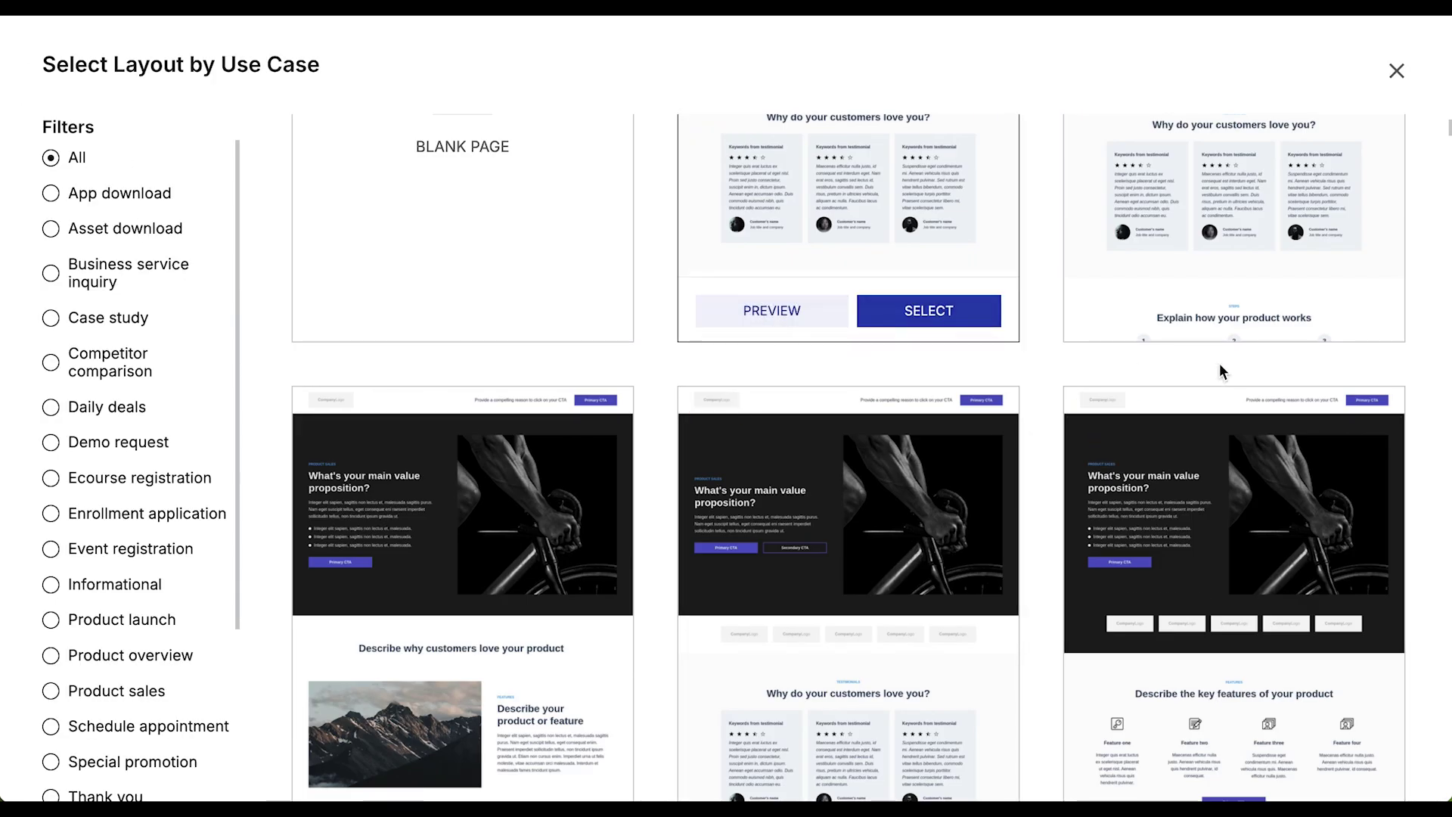
{"action": "scroll", "coordinate": [842, 619], "scroll_direction": "down", "scroll_amount": 2}
{"action": "scroll", "coordinate": [843, 619], "scroll_direction": "down", "scroll_amount": 12}
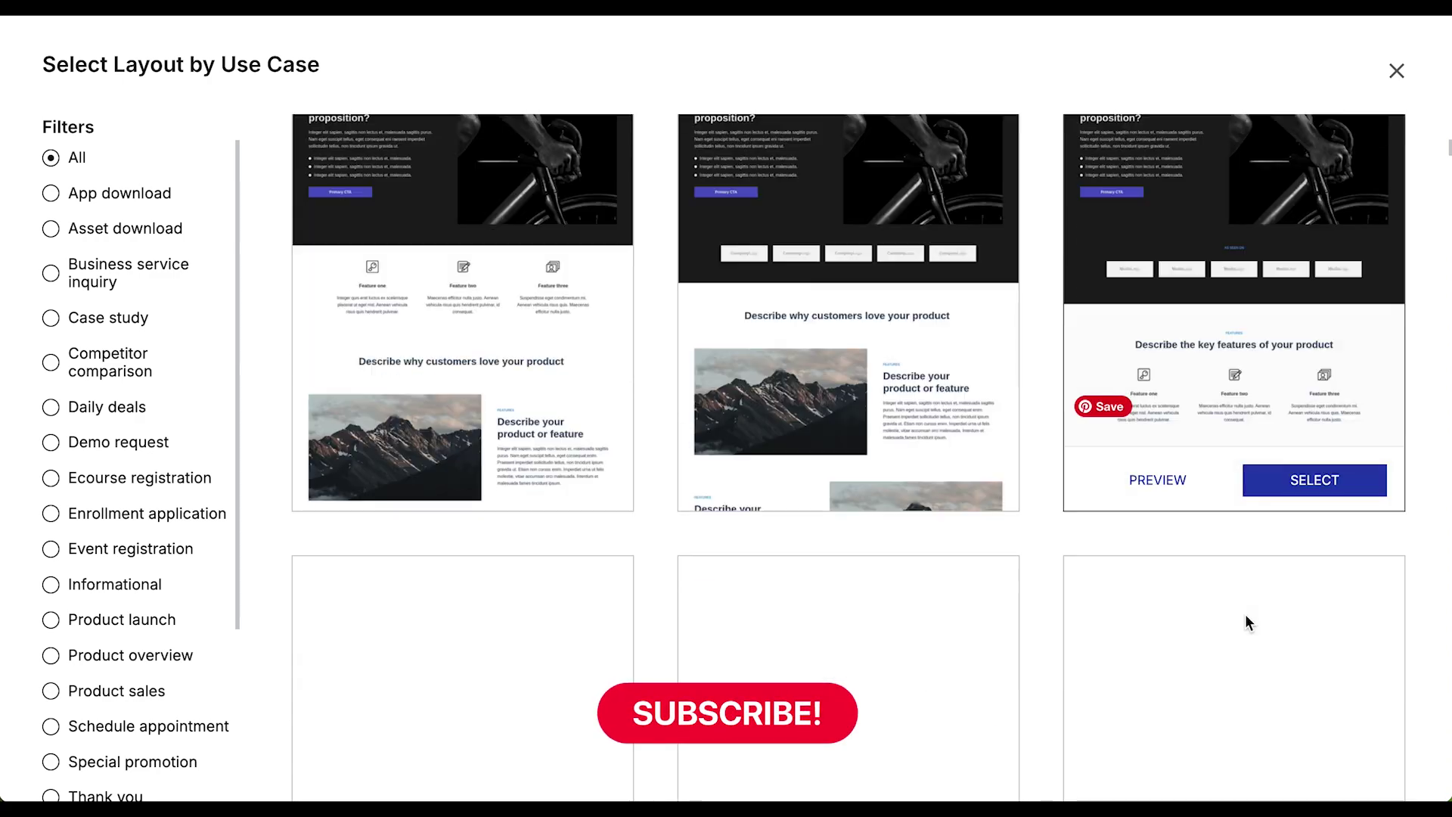
{"action": "scroll", "coordinate": [783, 642], "scroll_direction": "down", "scroll_amount": 10}
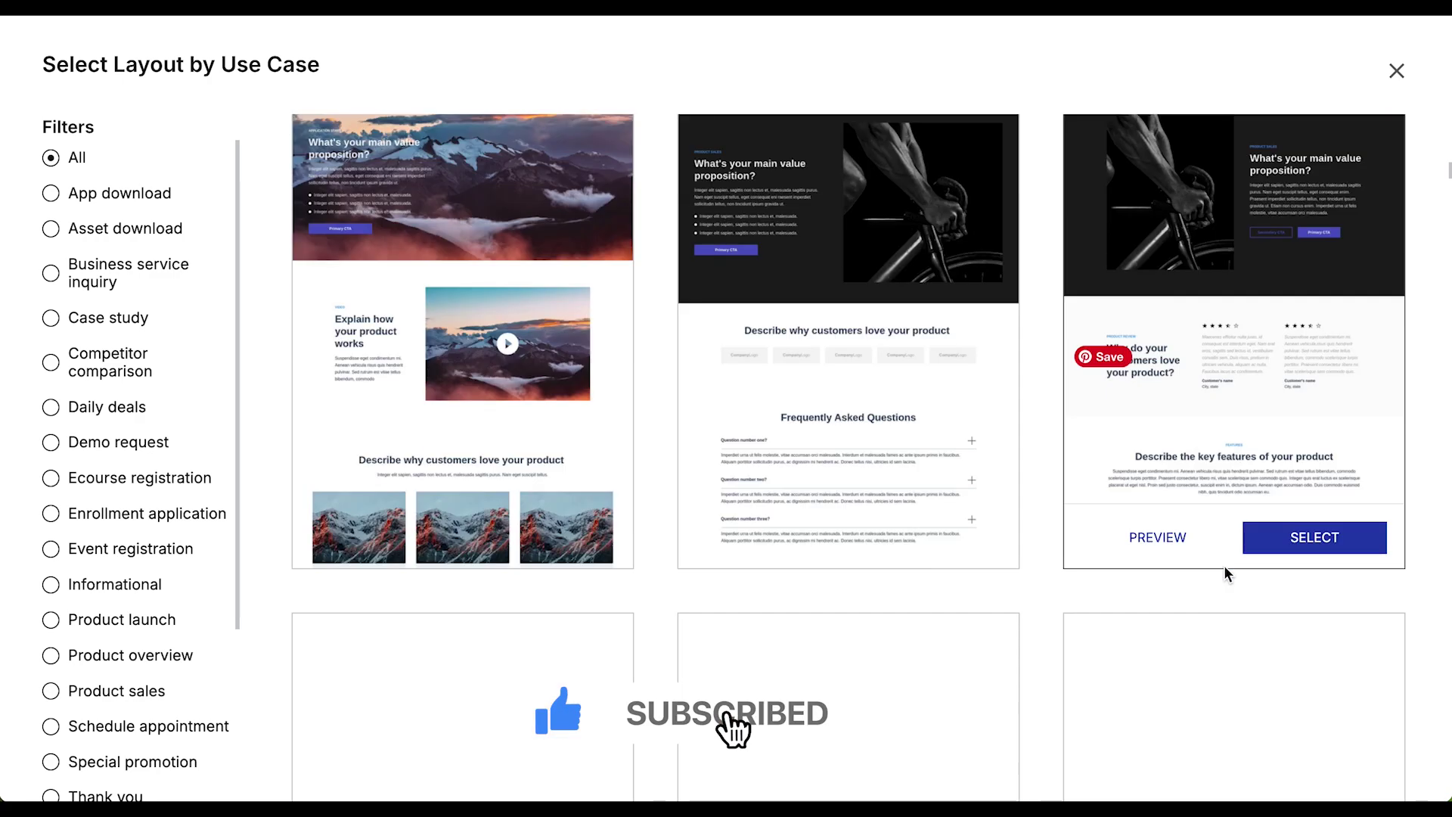
{"action": "scroll", "coordinate": [493, 642], "scroll_direction": "down", "scroll_amount": 3}
{"action": "scroll", "coordinate": [100, 456], "scroll_direction": "down", "scroll_amount": 2}
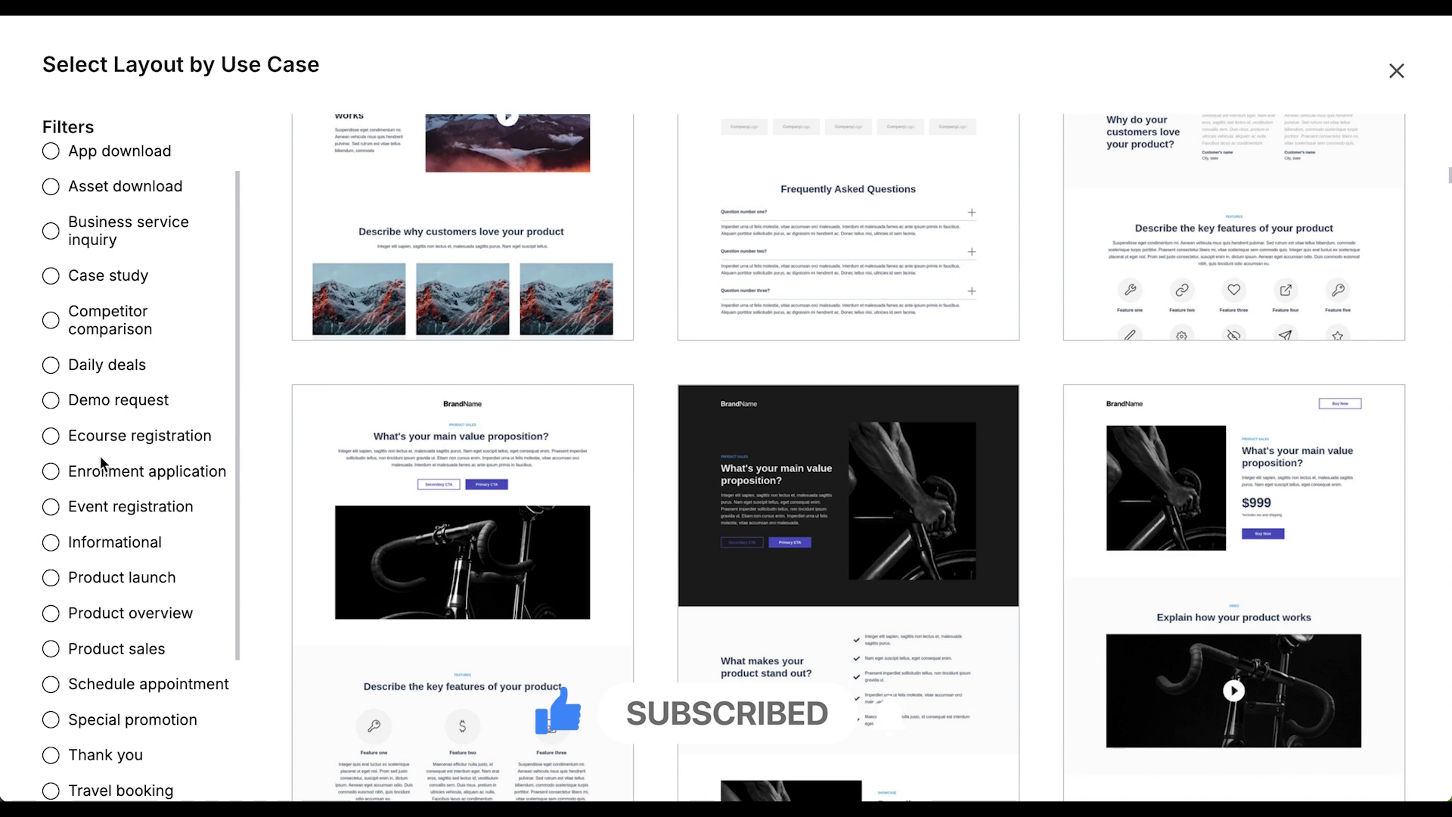
{"action": "scroll", "coordinate": [104, 572], "scroll_direction": "up", "scroll_amount": 3}
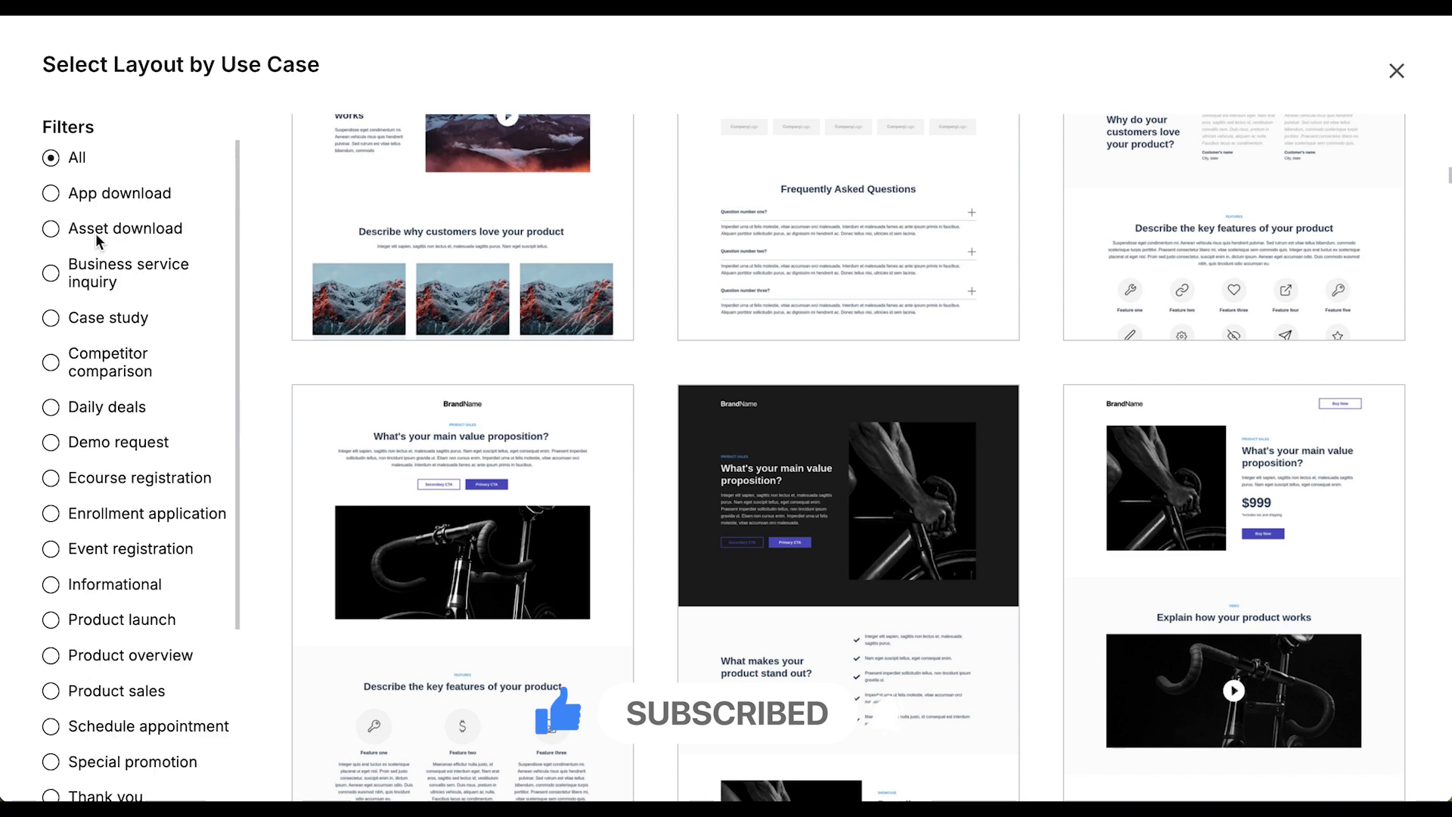
{"action": "left_click", "coordinate": [107, 198]}
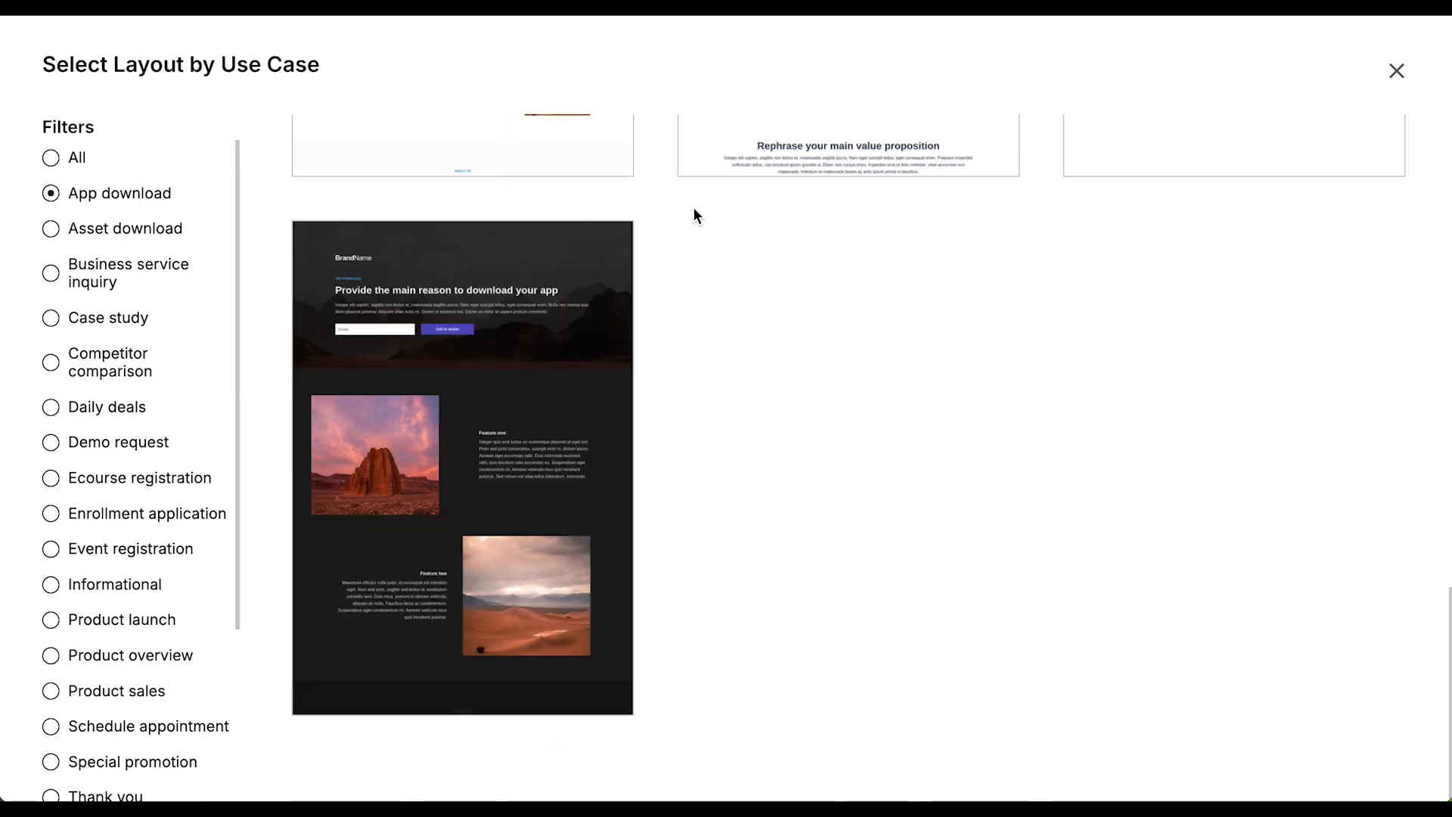
{"action": "scroll", "coordinate": [768, 632], "scroll_direction": "up", "scroll_amount": 7}
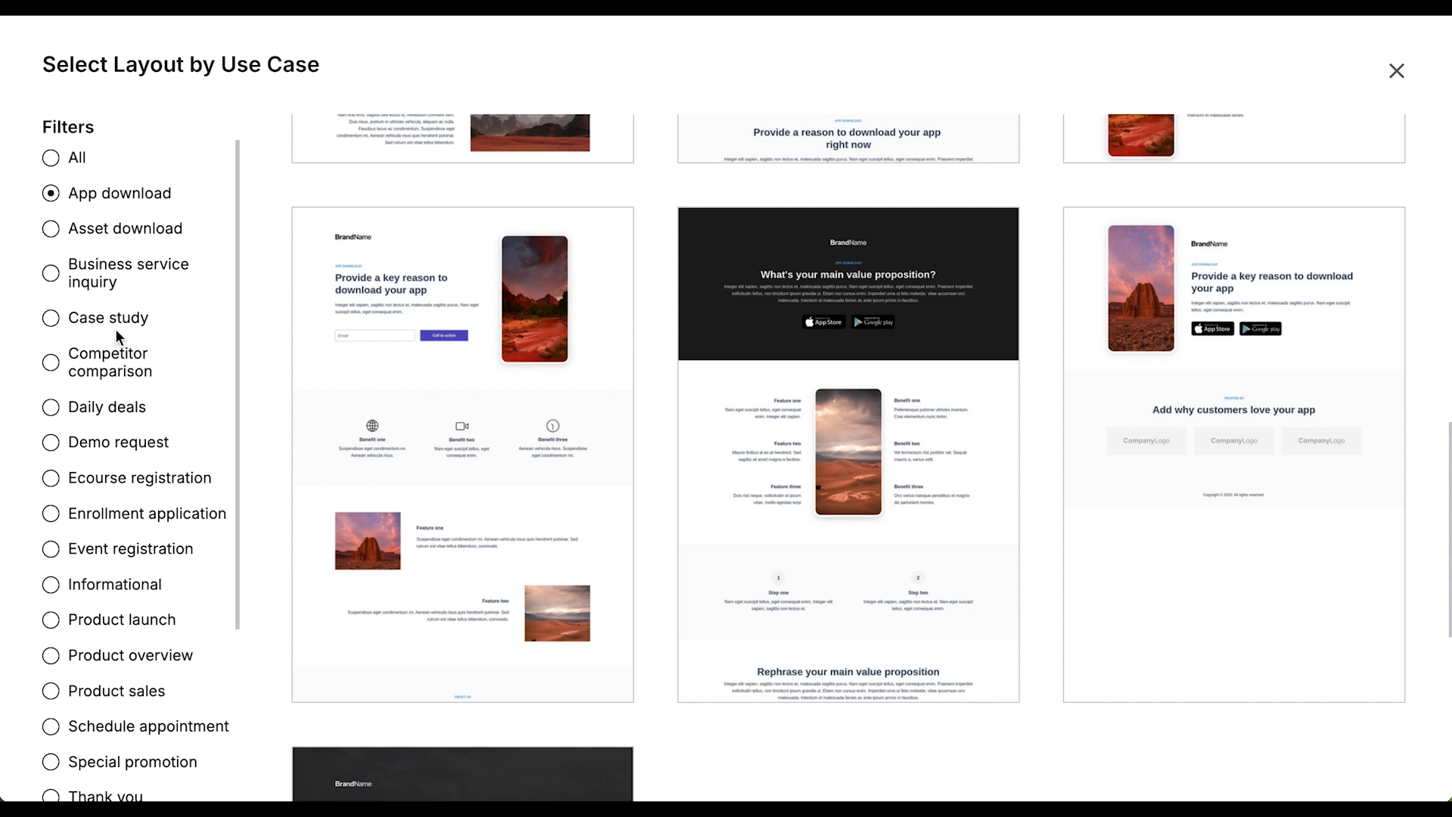
{"action": "scroll", "coordinate": [116, 353], "scroll_direction": "down", "scroll_amount": 1}
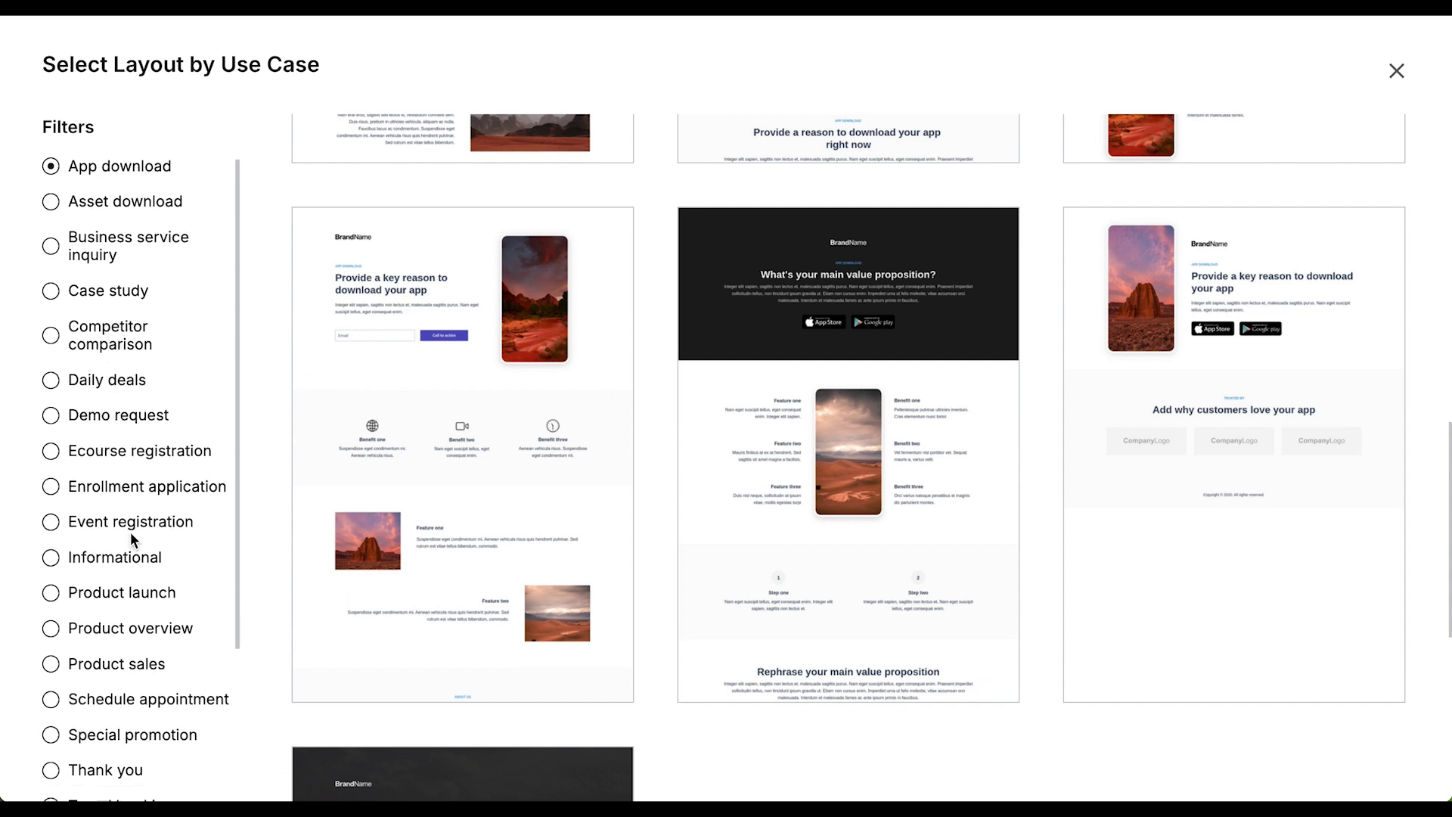
{"action": "scroll", "coordinate": [129, 551], "scroll_direction": "down", "scroll_amount": 5}
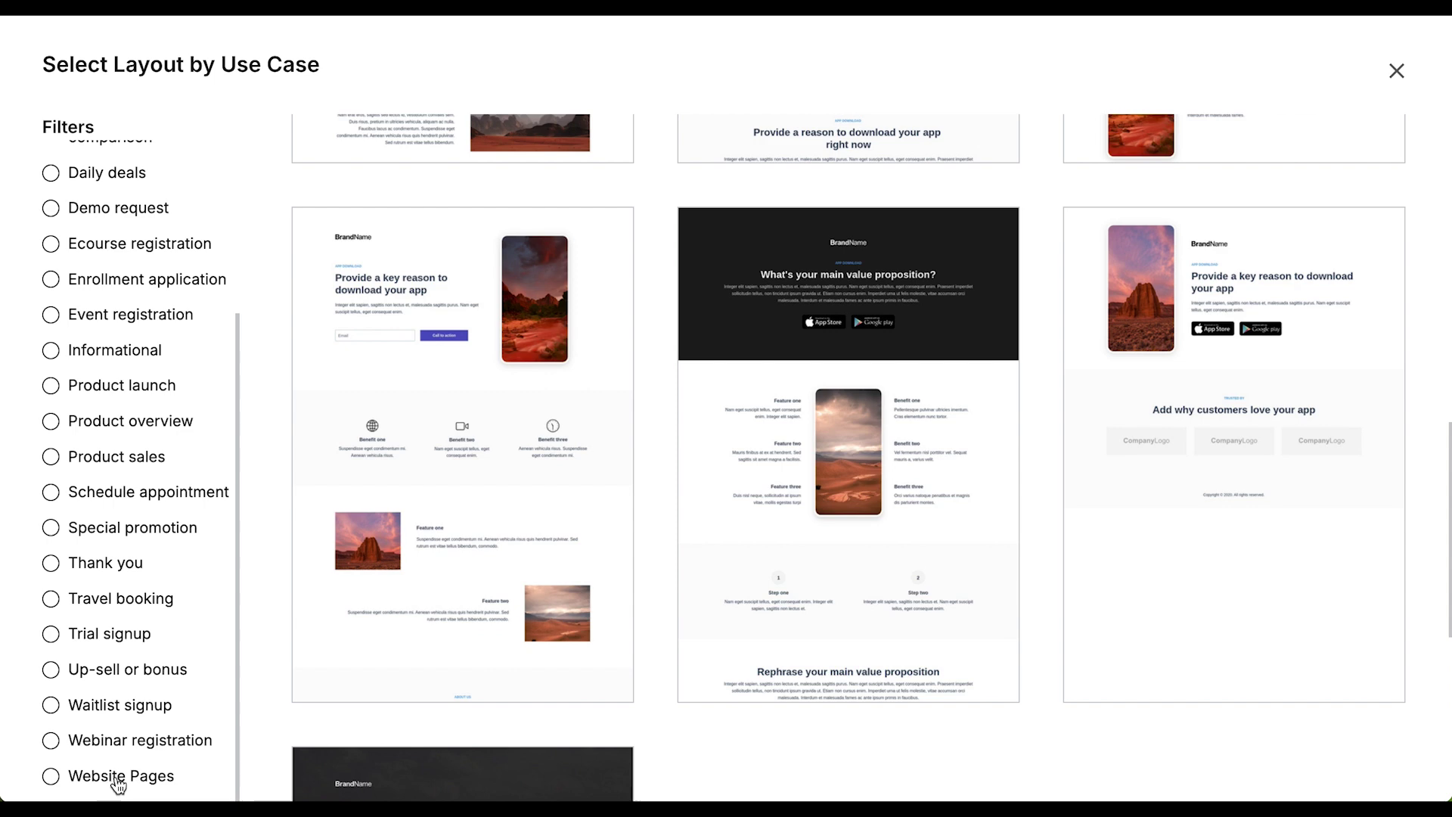
{"action": "scroll", "coordinate": [114, 393], "scroll_direction": "up", "scroll_amount": 5}
{"action": "left_click", "coordinate": [52, 157]}
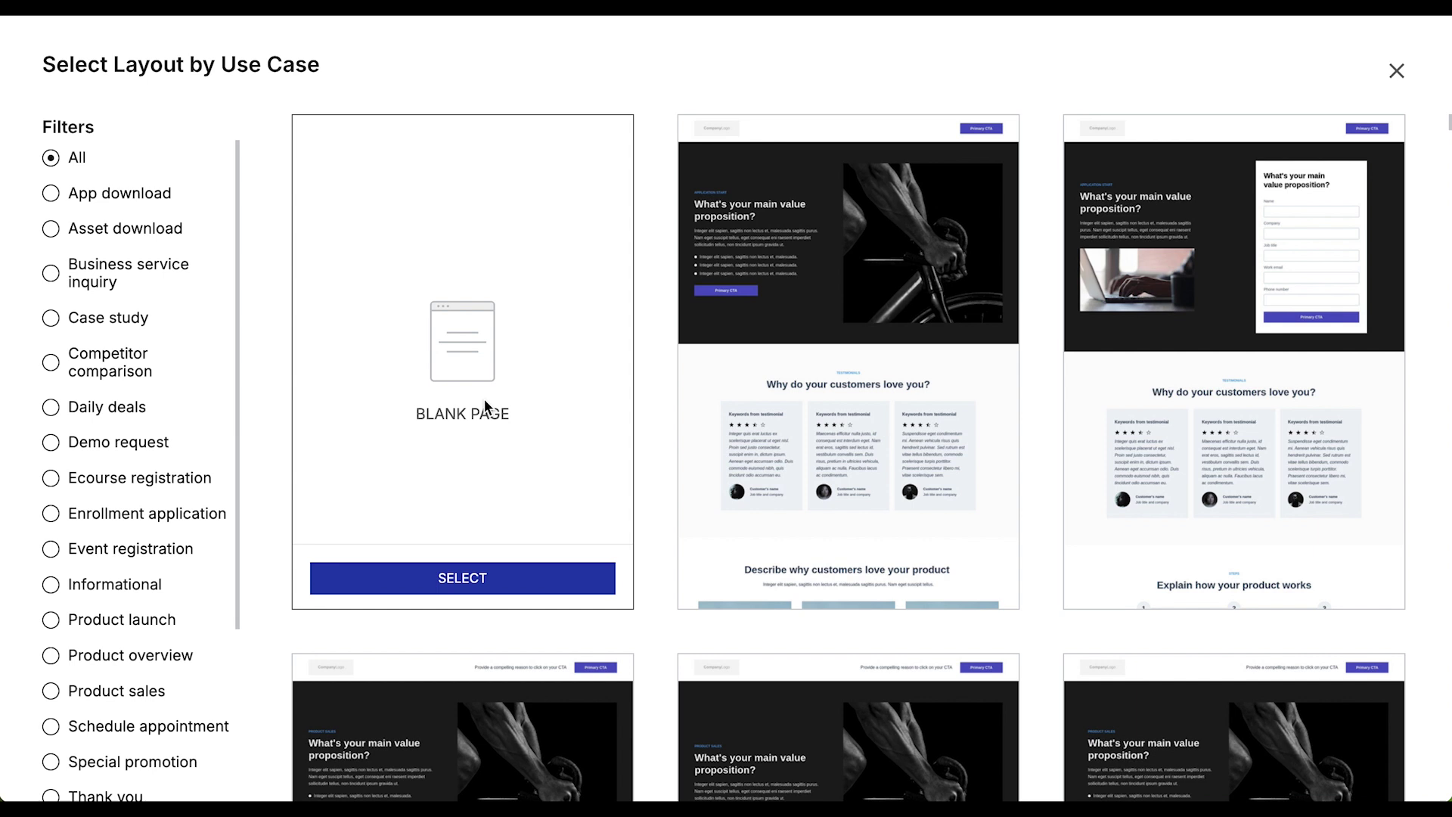
Step: Create a landing page from the blank page layout and name it Food Delivery App Download
{"action": "left_click", "coordinate": [439, 579]}
{"action": "triple_click", "coordinate": [584, 438]}
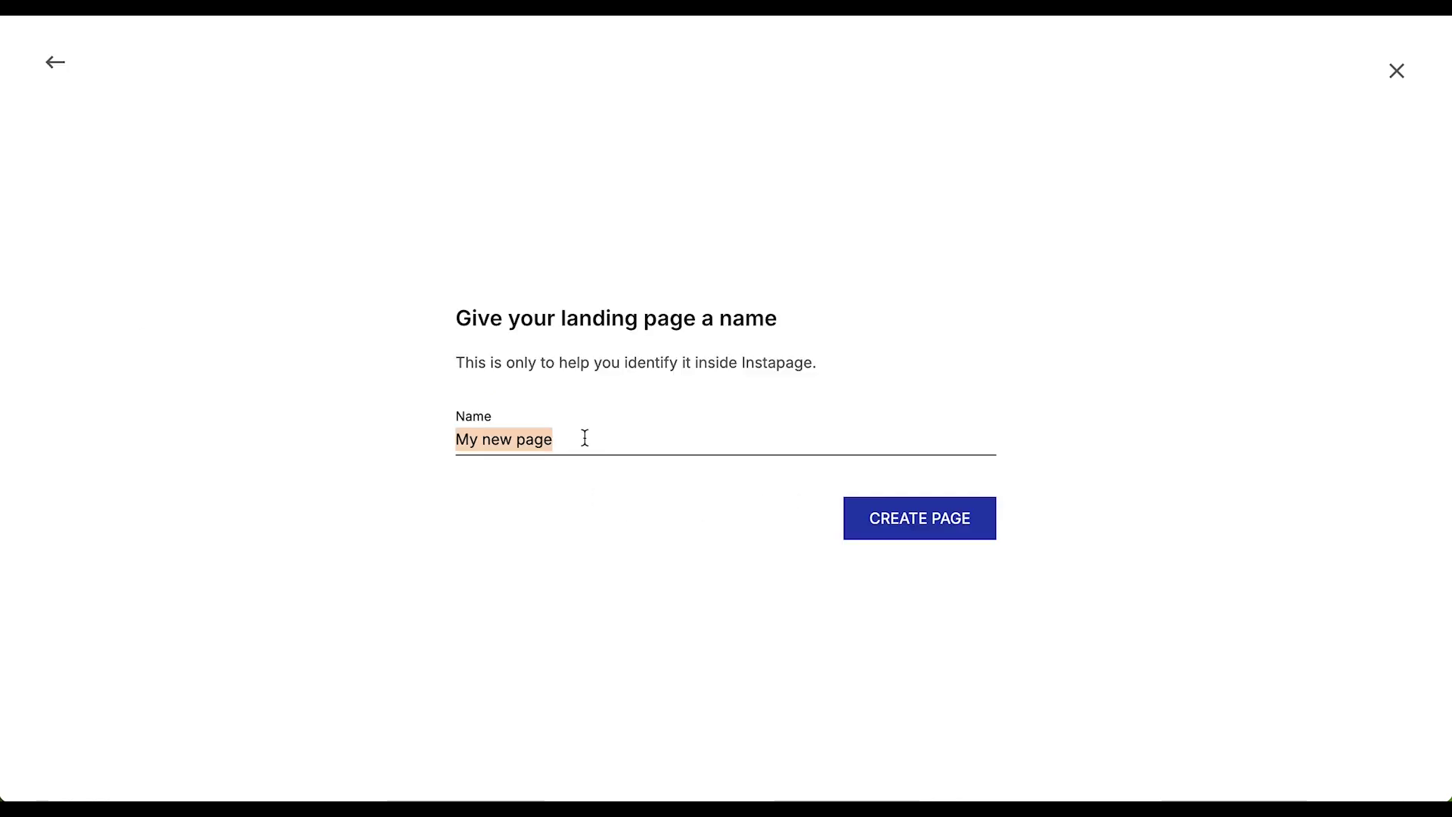
{"action": "type", "text": "Food Delivery App Download"}
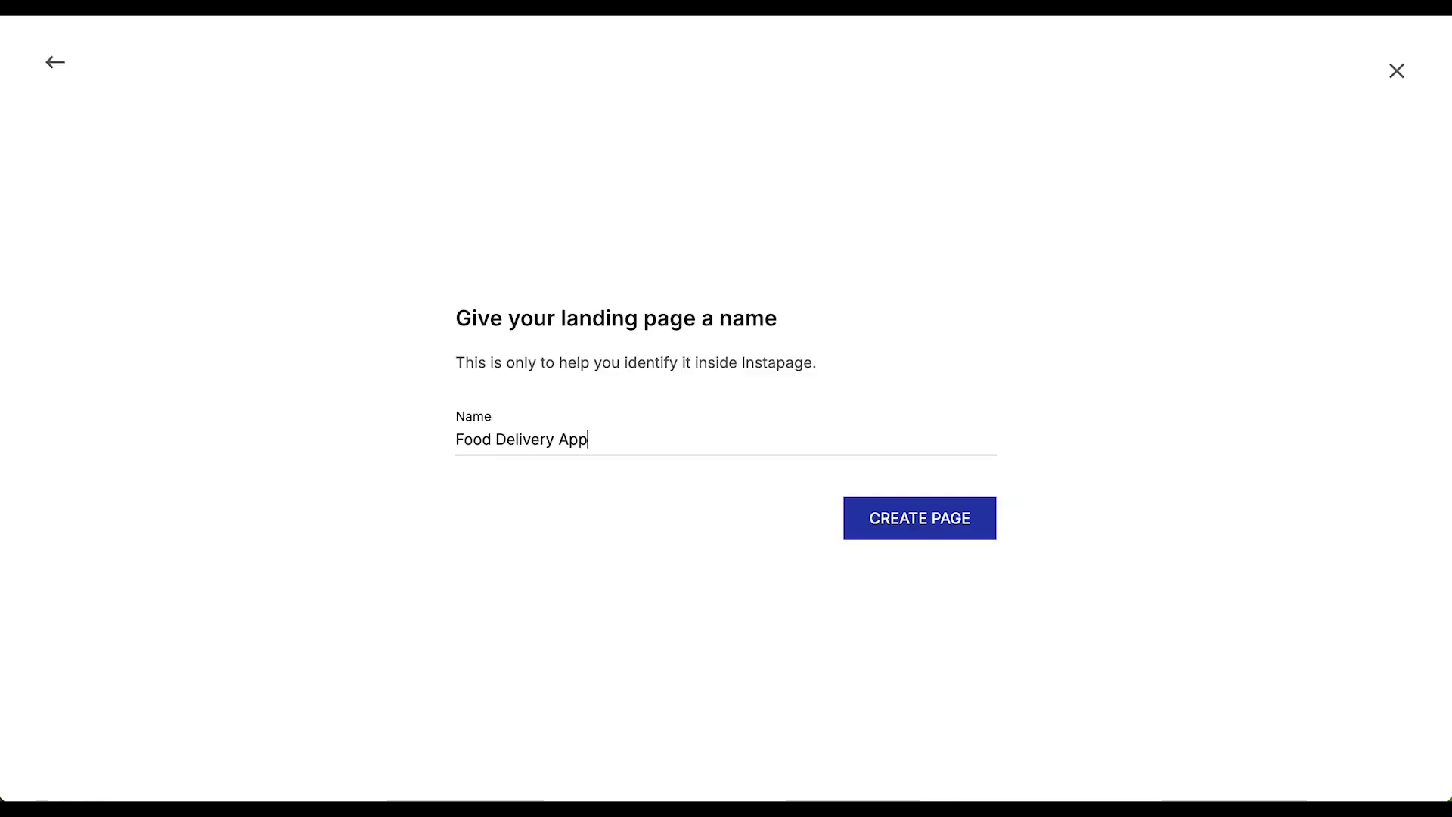
{"action": "left_click", "coordinate": [938, 515]}
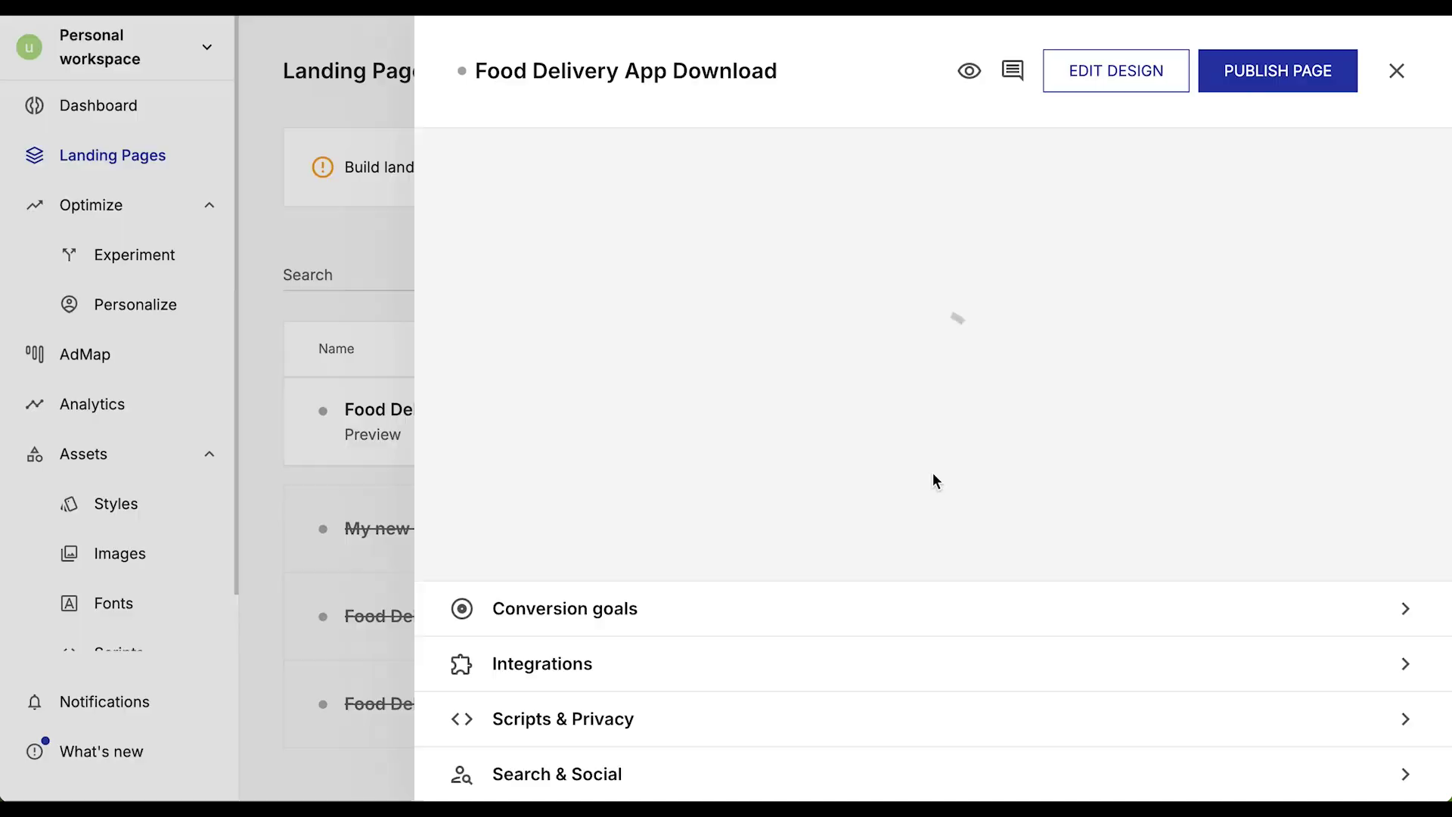
Step: Open the design of the Food Delivery App Download page for editing
{"action": "scroll", "coordinate": [974, 436], "scroll_direction": "down", "scroll_amount": 3}
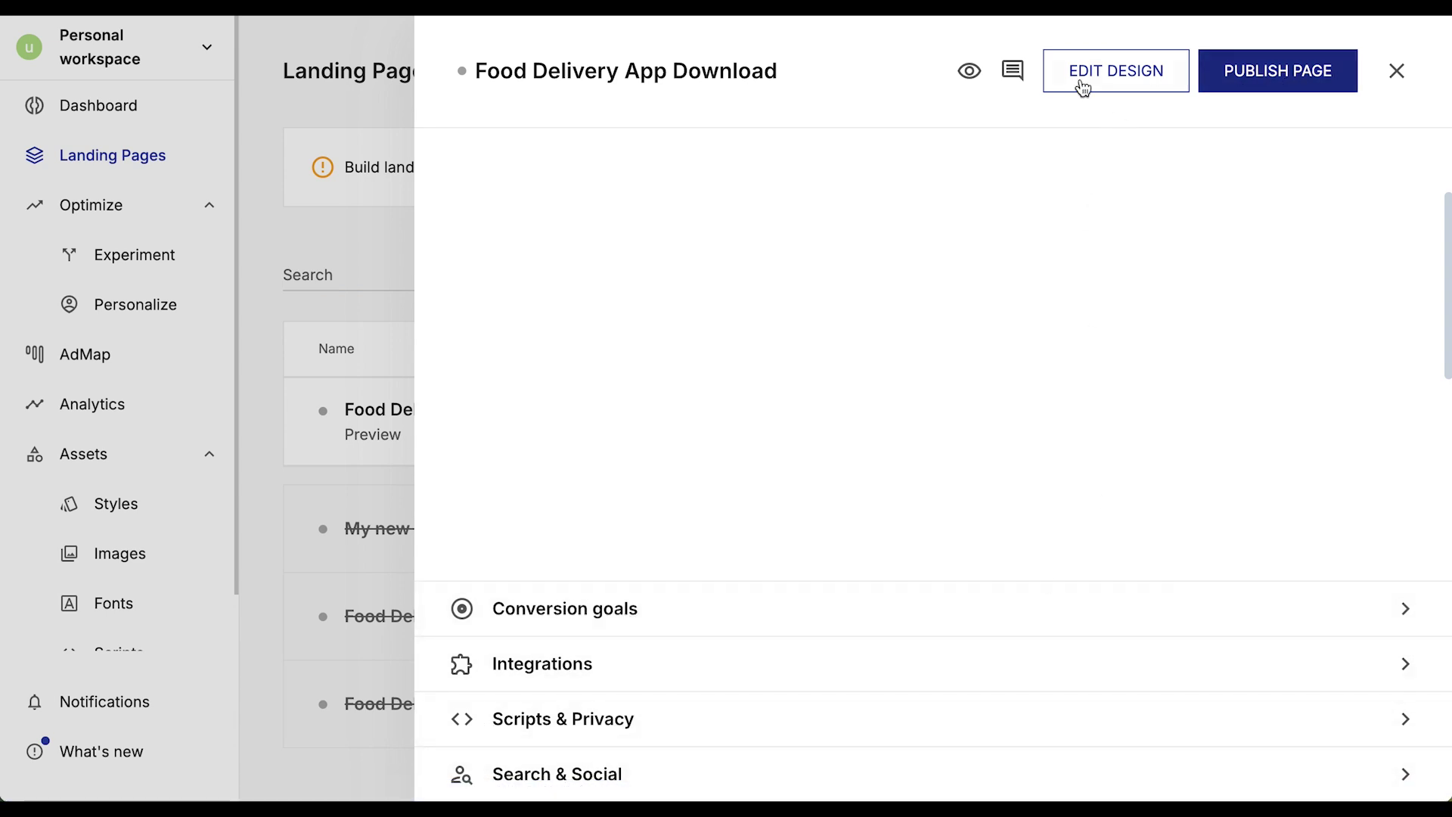
{"action": "left_click", "coordinate": [1125, 83]}
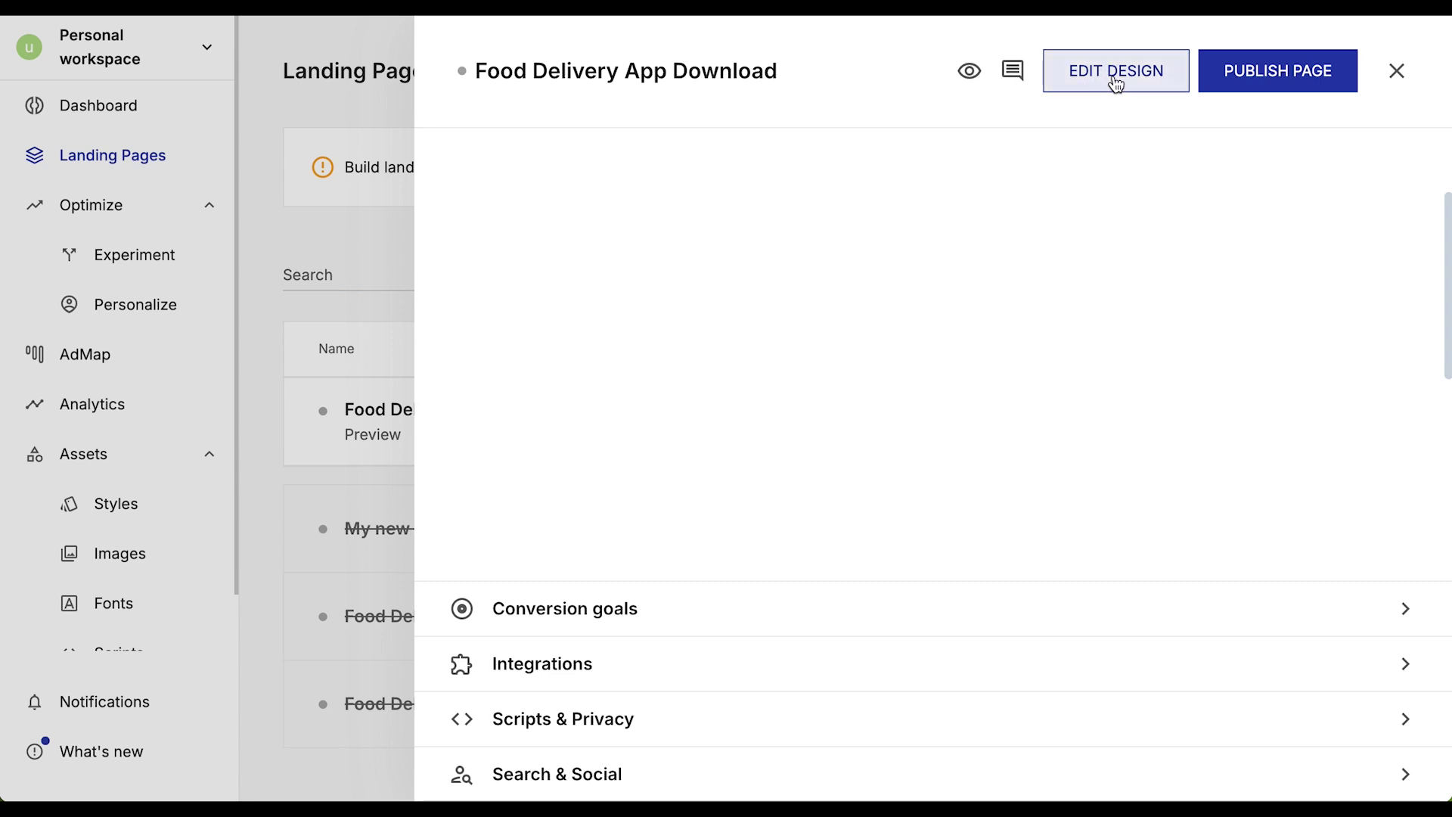
{"action": "left_click", "coordinate": [1110, 78]}
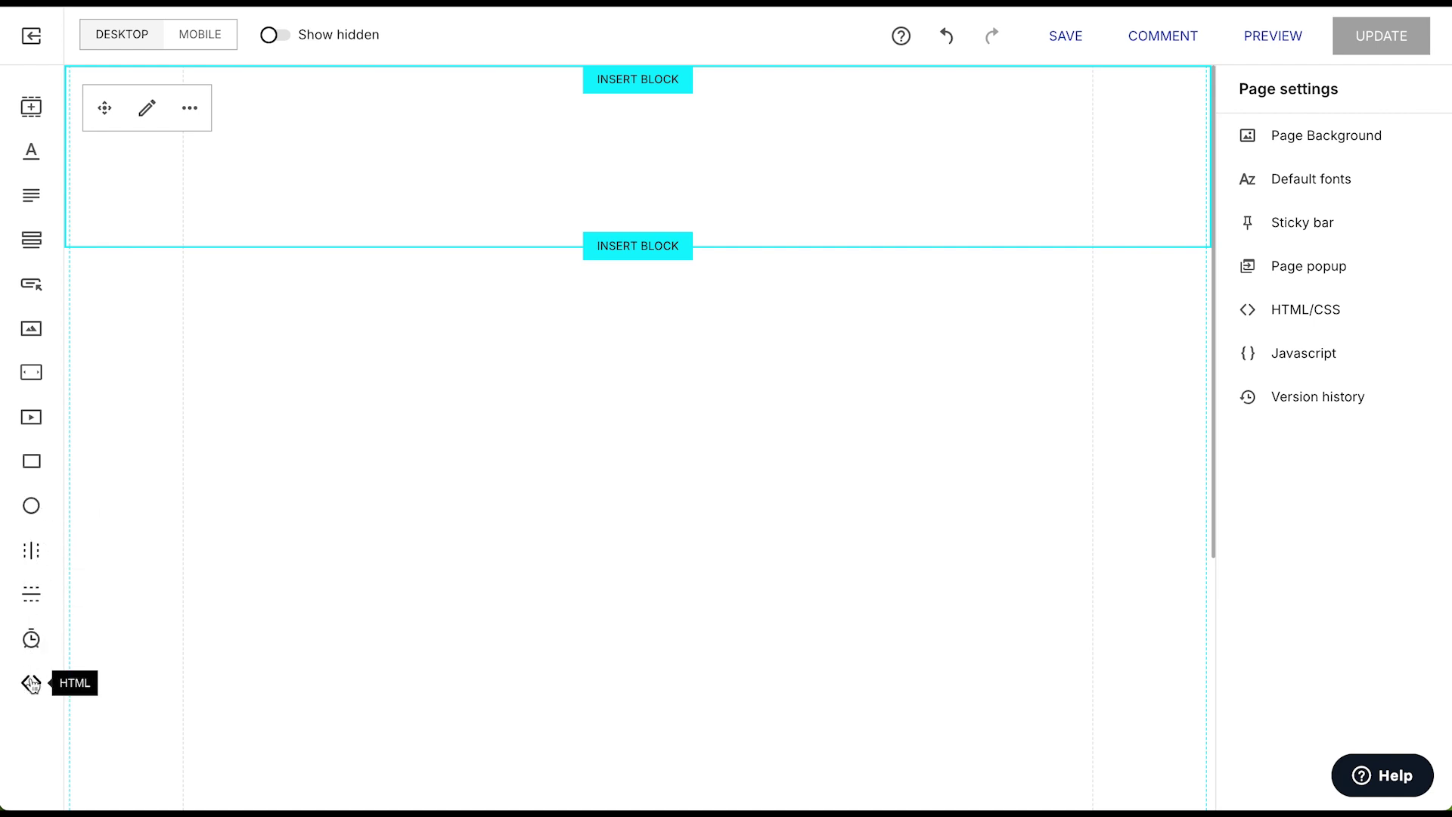
Step: Check the page's default headline, paragraph and button fonts in the desktop view and return to the general page settings
{"action": "left_click", "coordinate": [126, 41]}
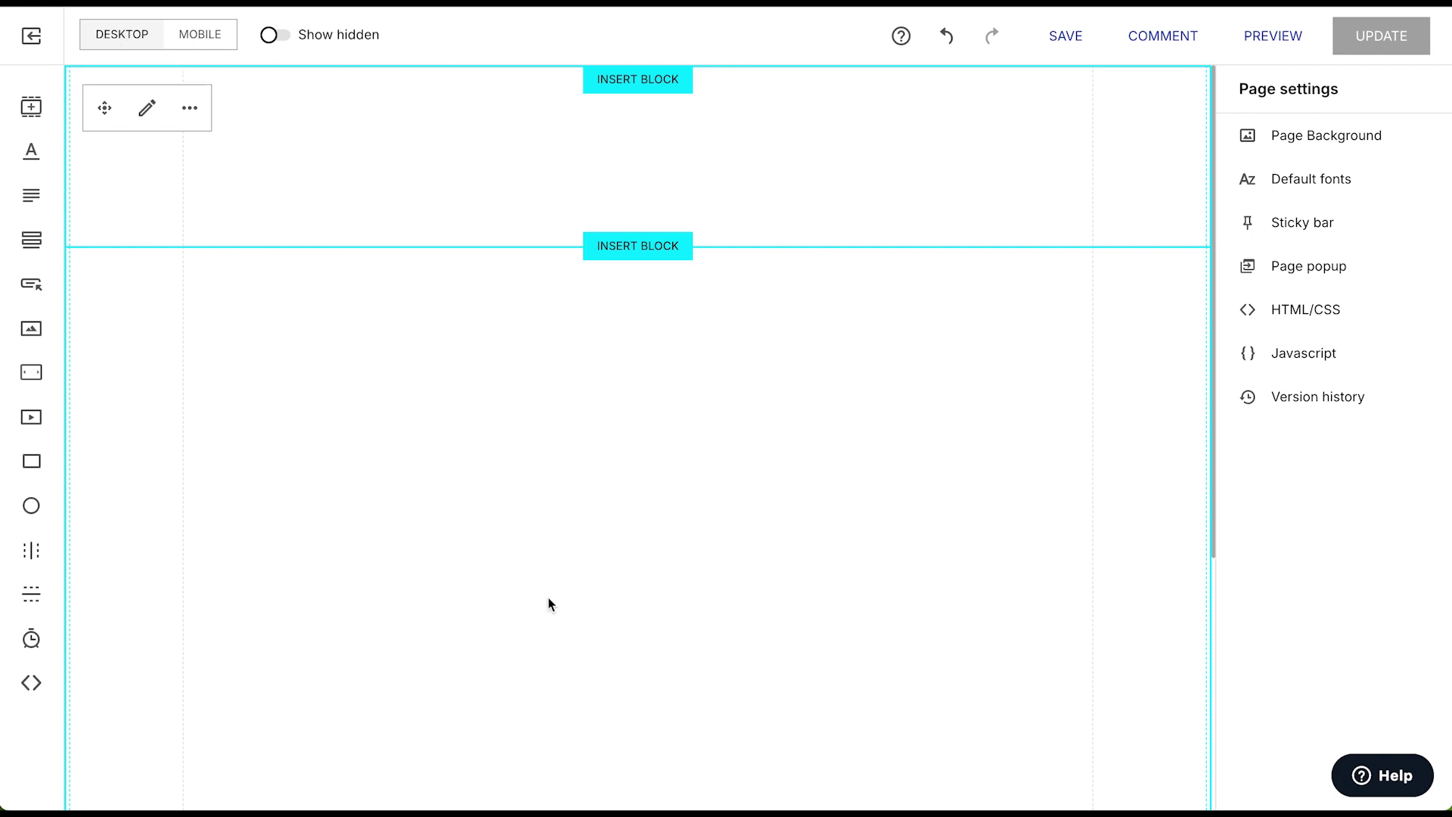
{"action": "mouse_move", "coordinate": [188, 46]}
{"action": "left_click", "coordinate": [1297, 180]}
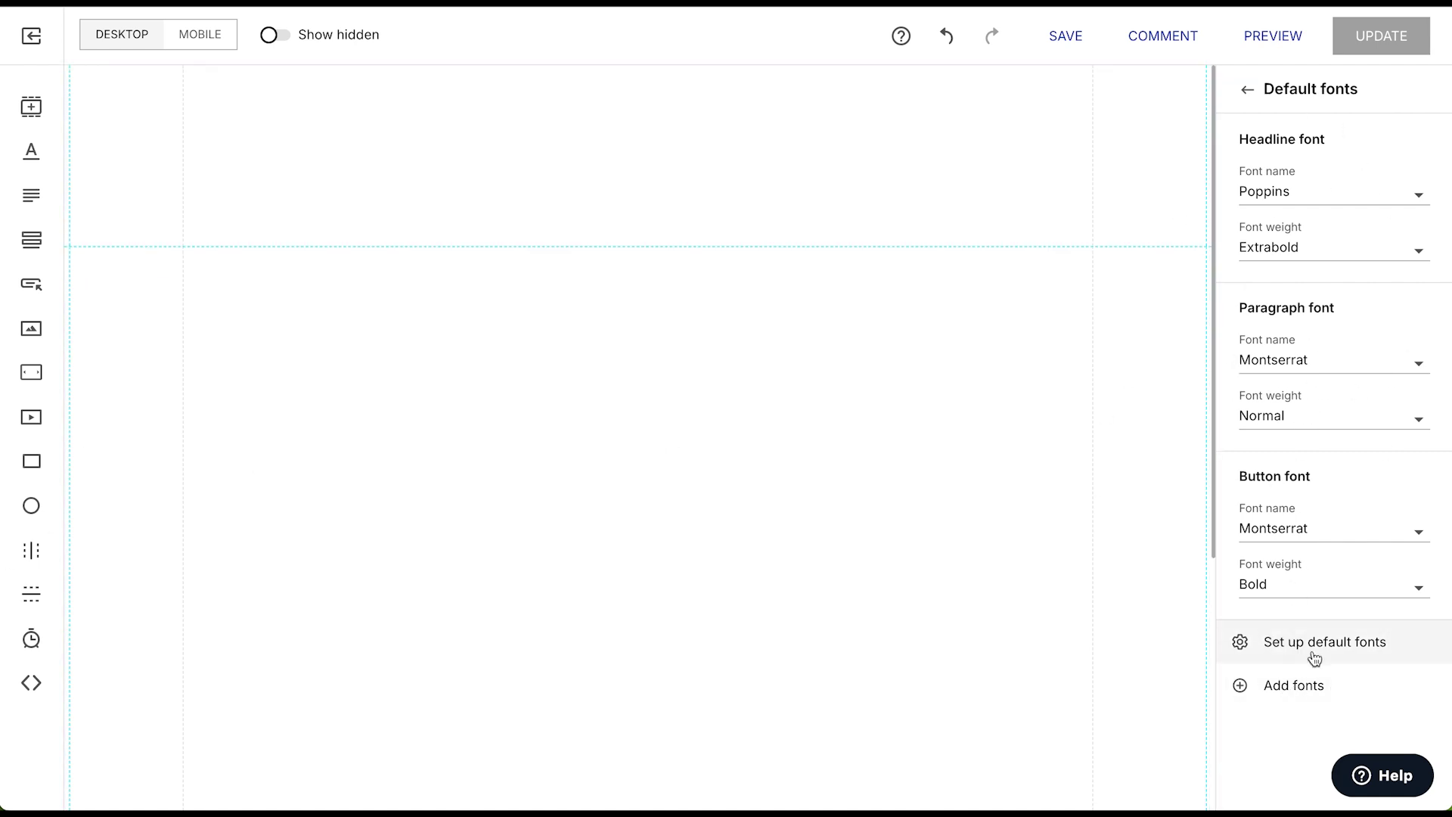
{"action": "left_click", "coordinate": [856, 448]}
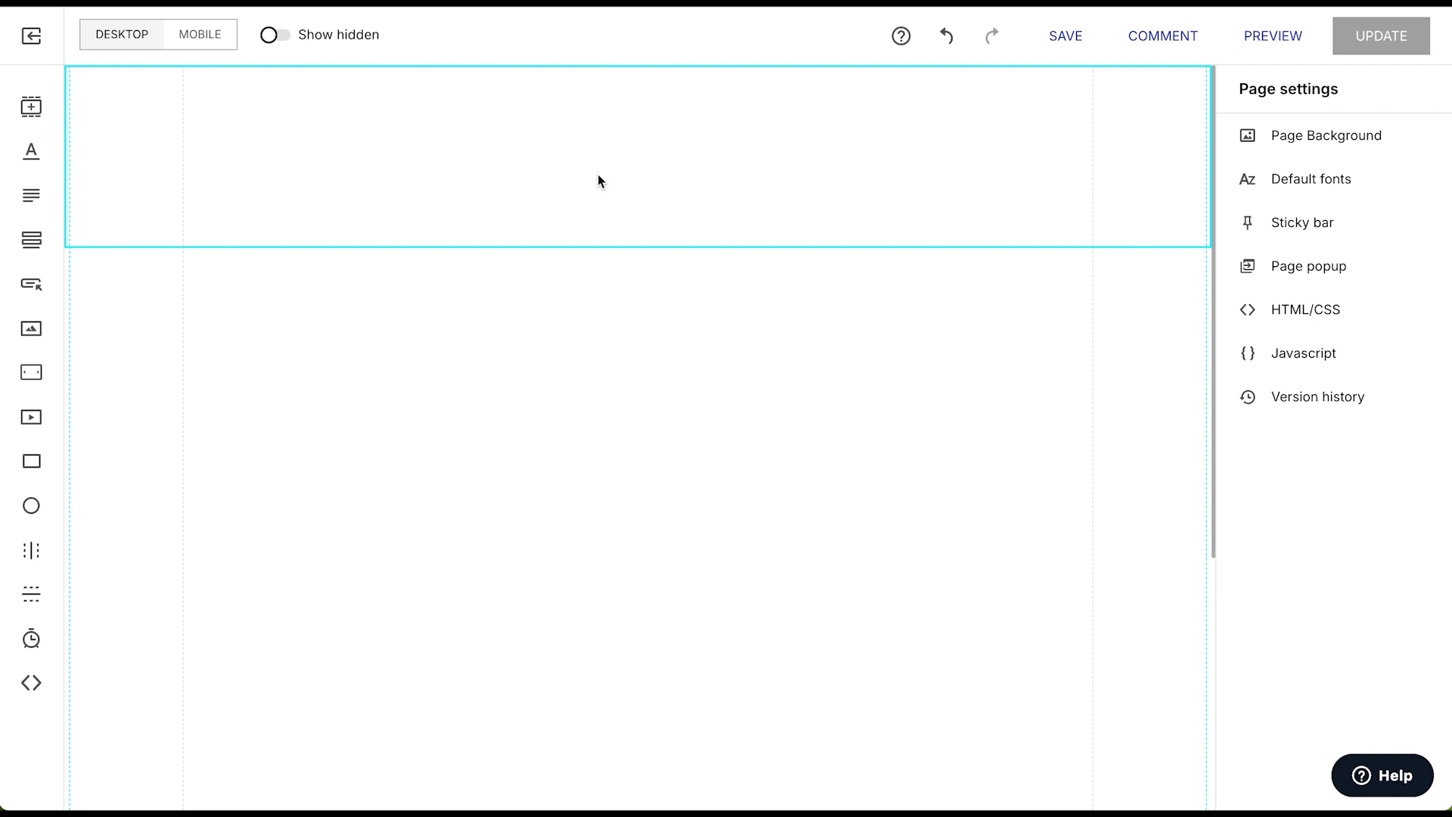
Step: Set hero-bg.png as the first block's background image and extend the block's lower edge to hero-section height
{"action": "left_click", "coordinate": [390, 182]}
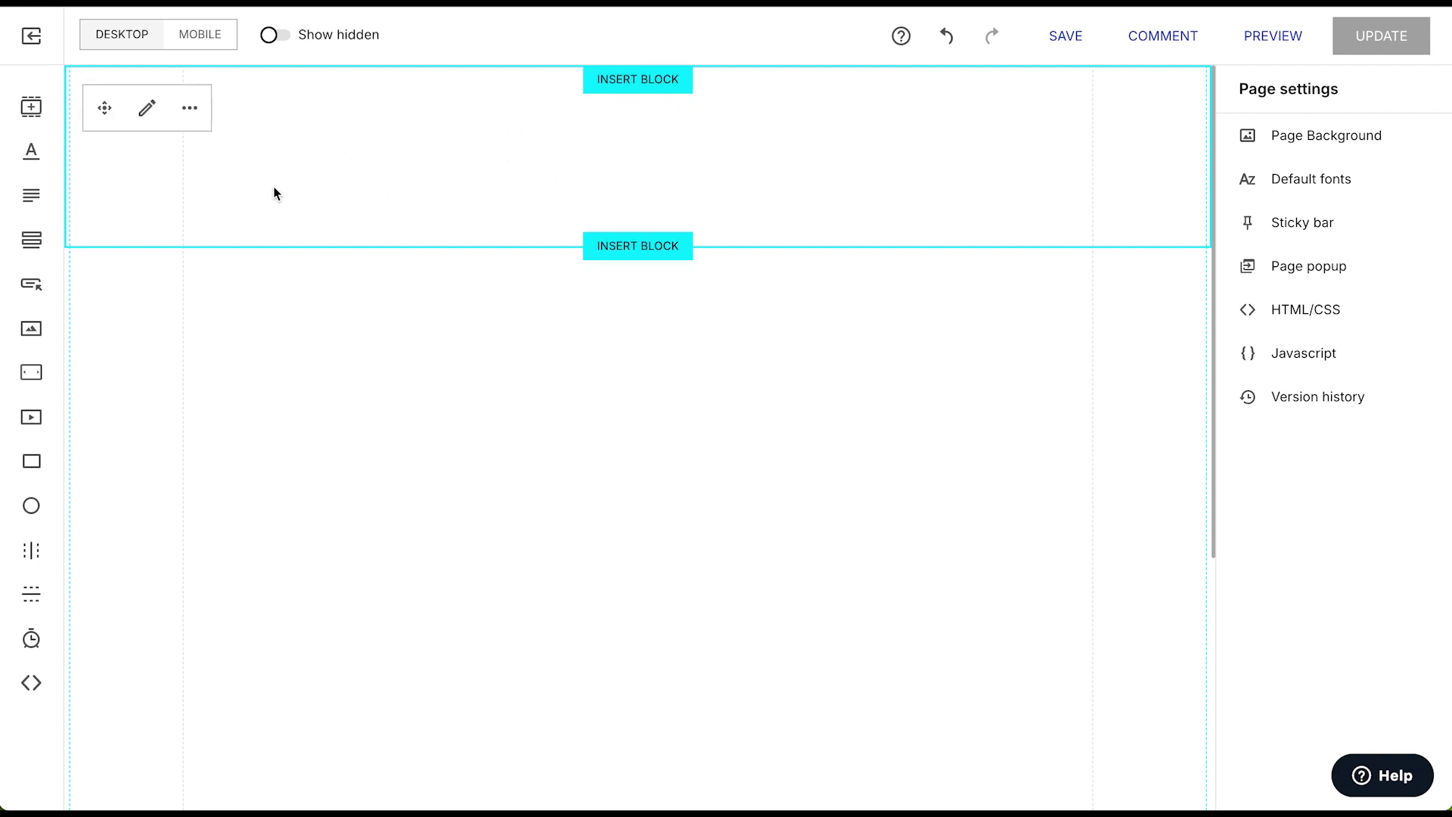
{"action": "left_click", "coordinate": [147, 108]}
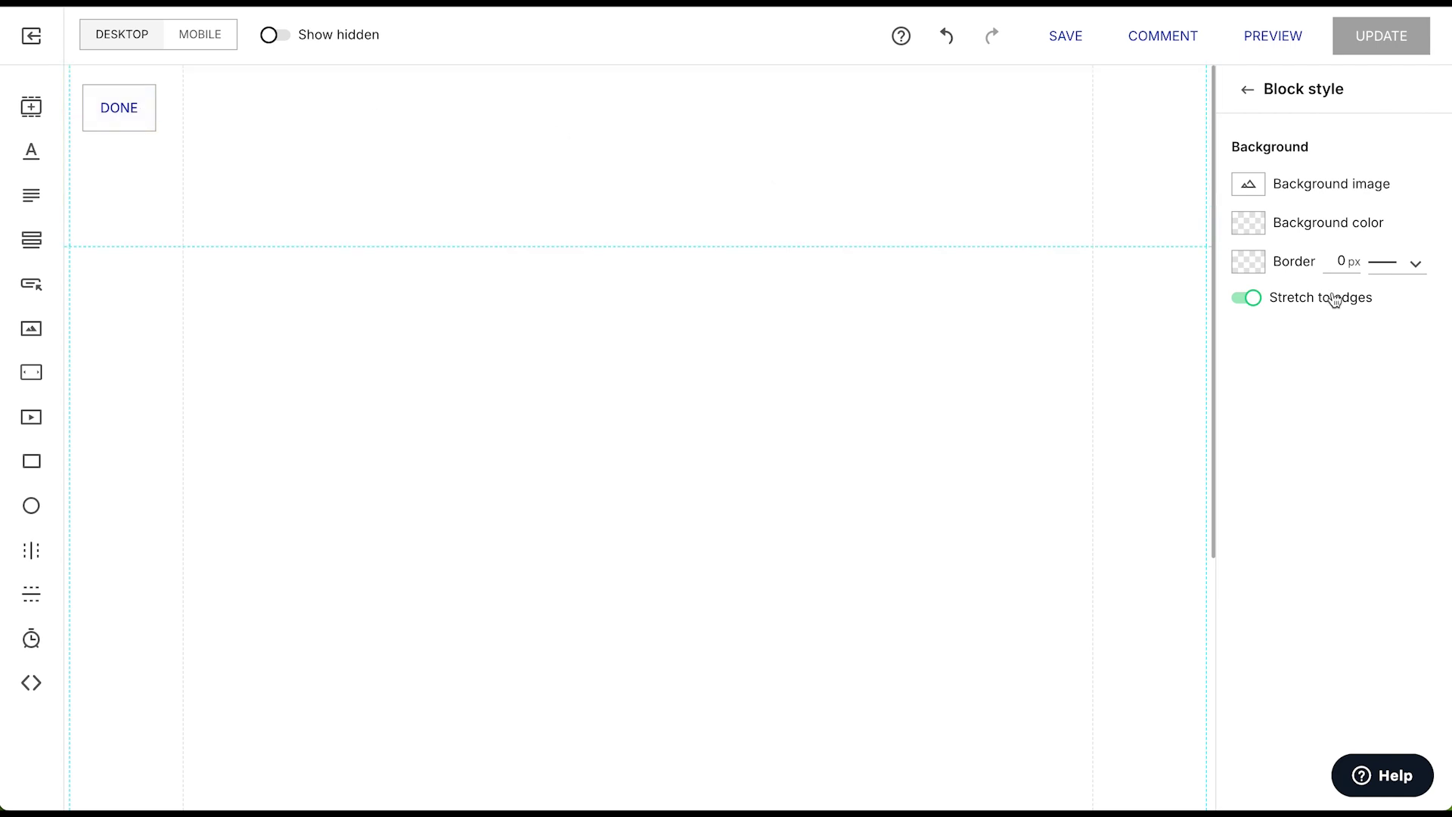
{"action": "left_click", "coordinate": [1248, 189]}
{"action": "mouse_move", "coordinate": [683, 542]}
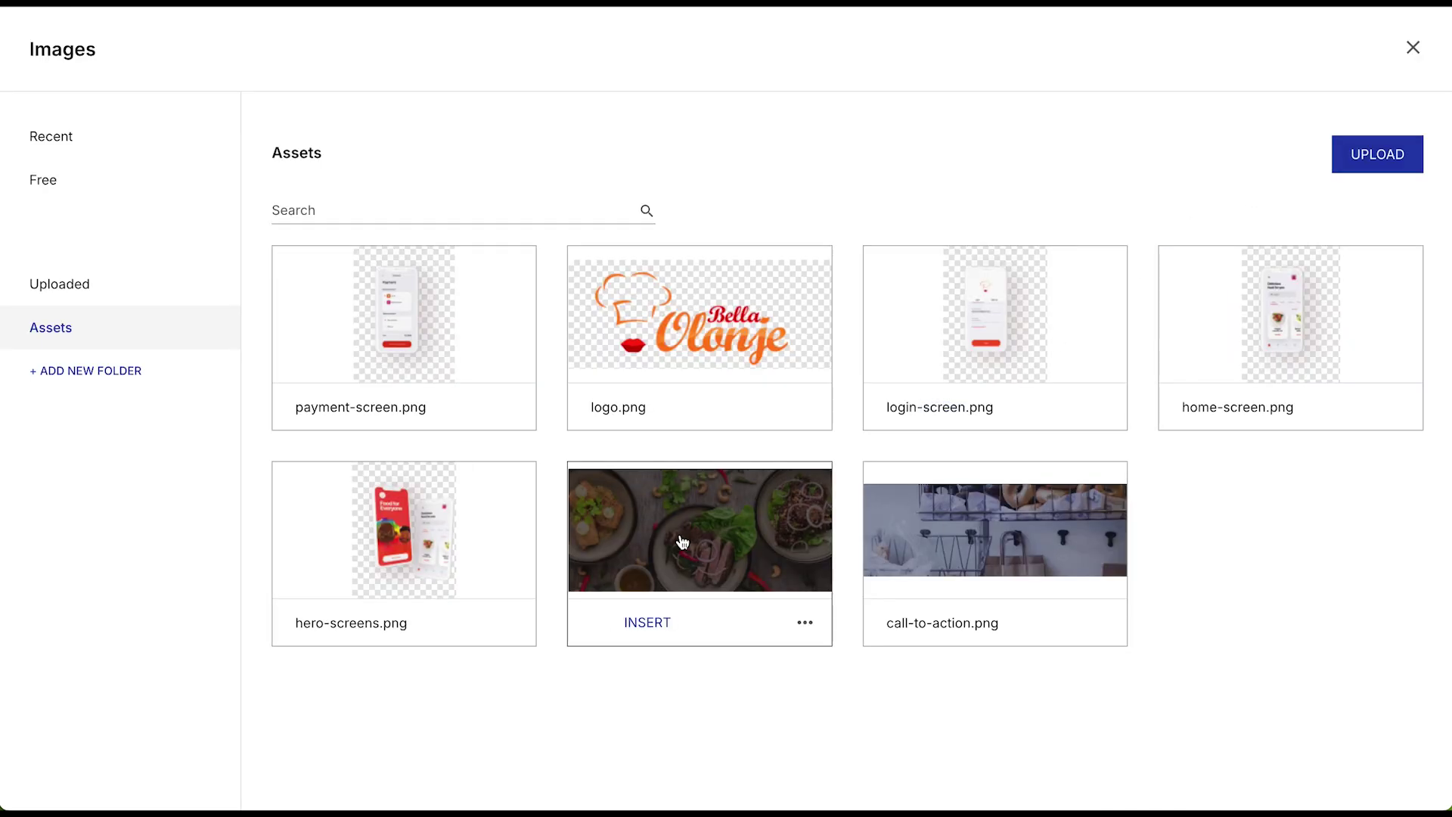
{"action": "left_click", "coordinate": [648, 626]}
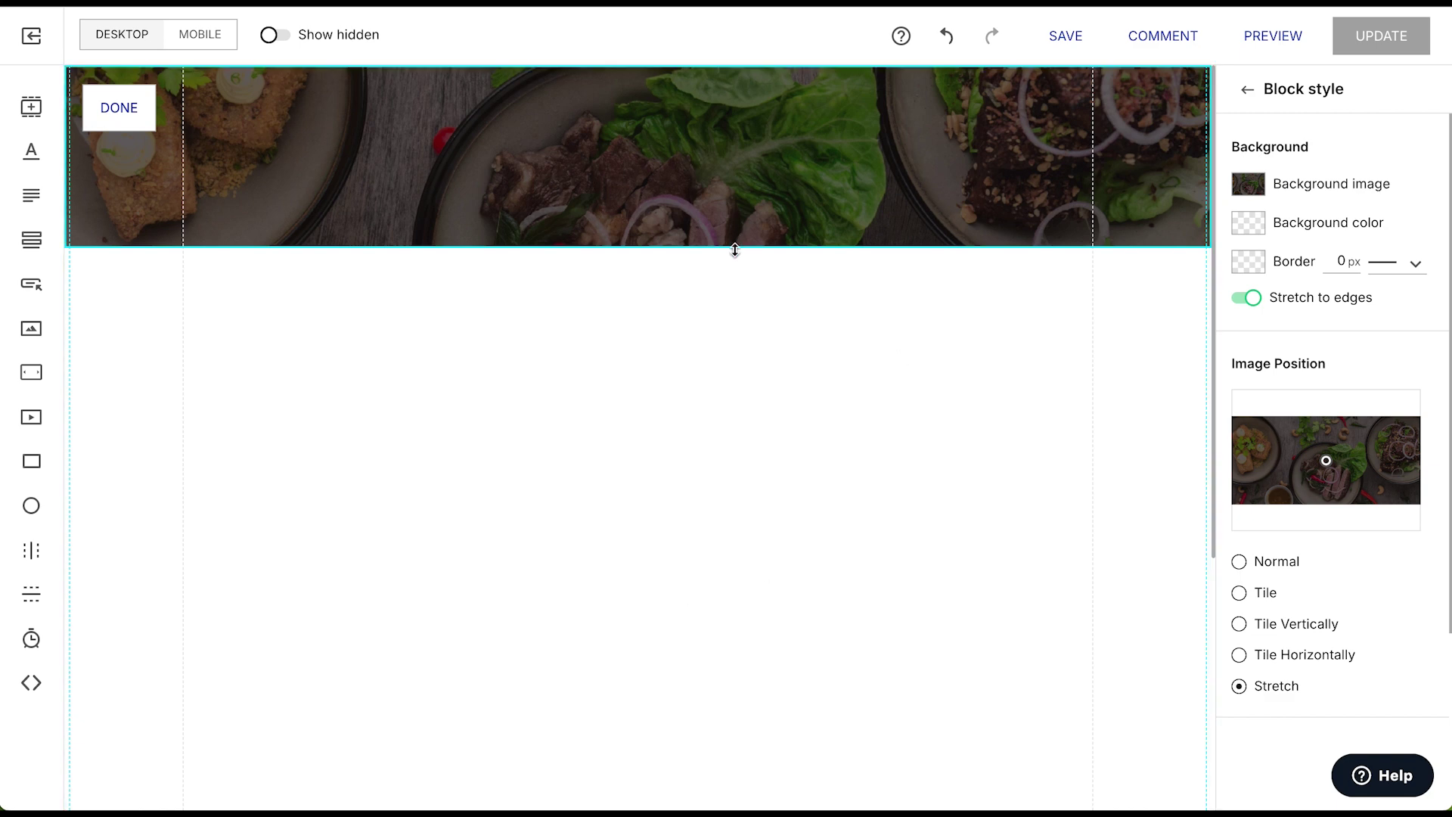
{"action": "left_click_drag", "start_coordinate": [733, 250], "coordinate": [791, 690]}
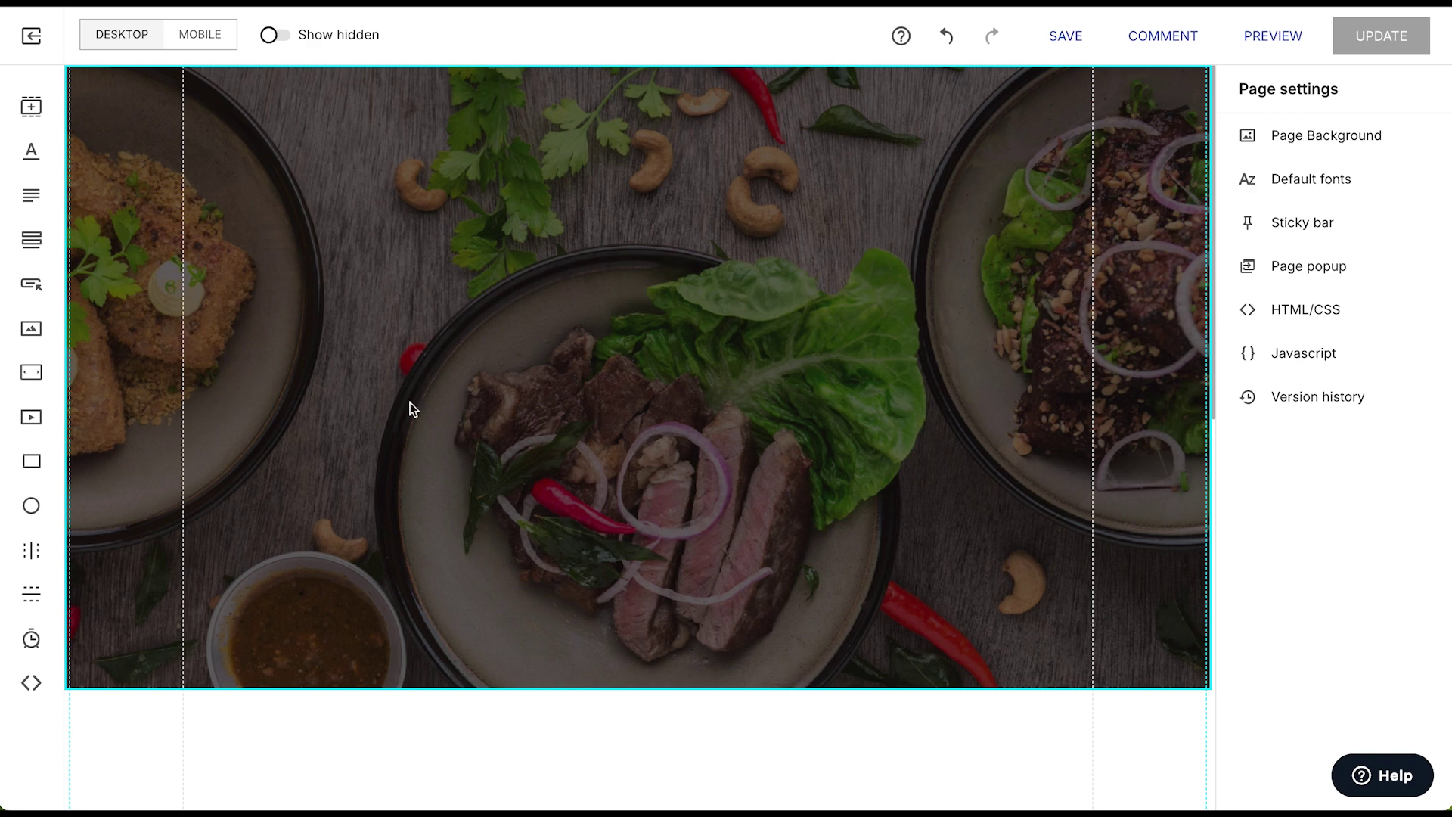
{"action": "left_click_drag", "start_coordinate": [651, 688], "coordinate": [655, 693]}
Step: Insert logo.png from the Assets folder into the hero block and set its height to 64
{"action": "mouse_move", "coordinate": [635, 327]}
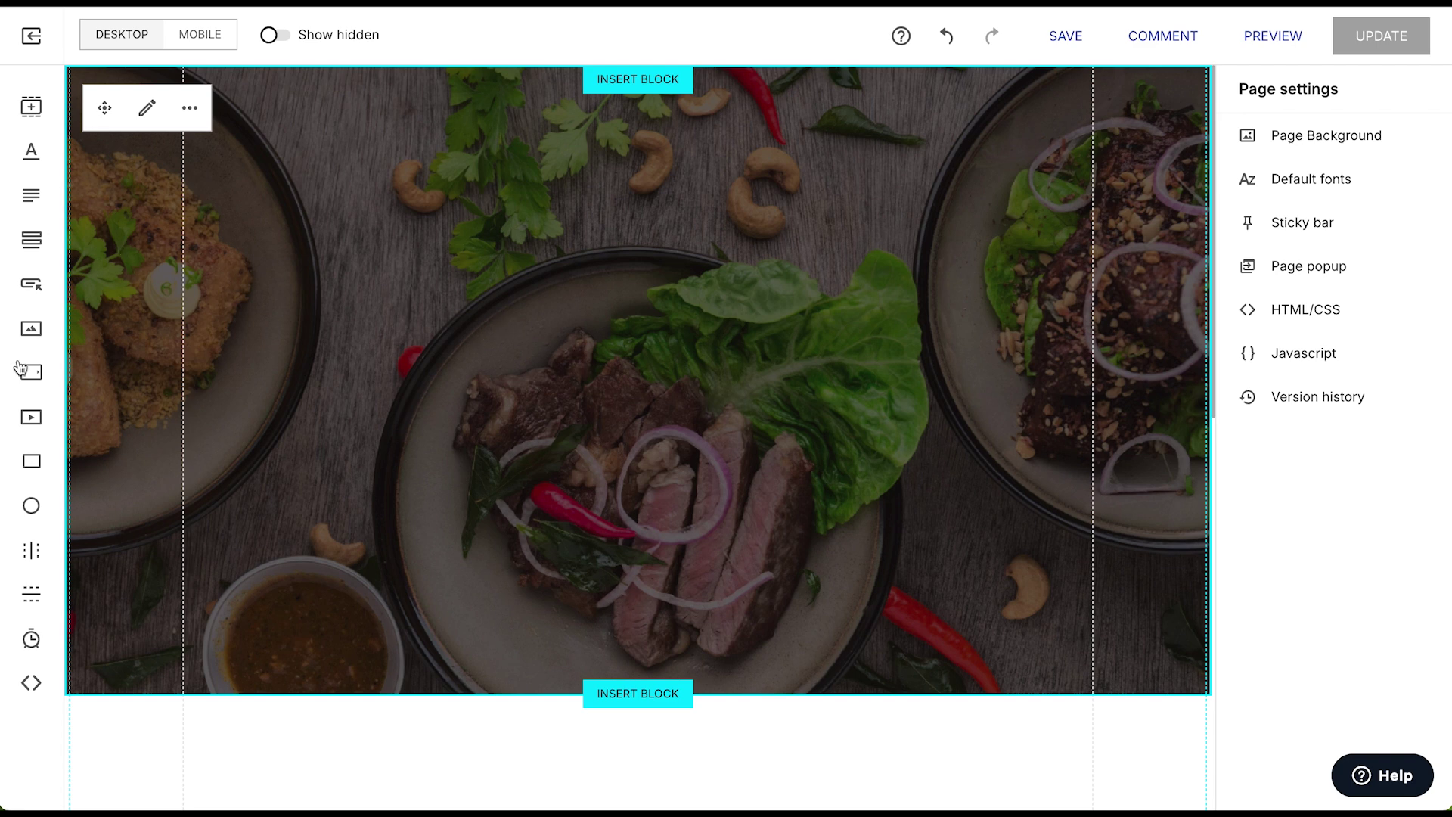
{"action": "left_click", "coordinate": [31, 328]}
{"action": "mouse_move", "coordinate": [673, 340]}
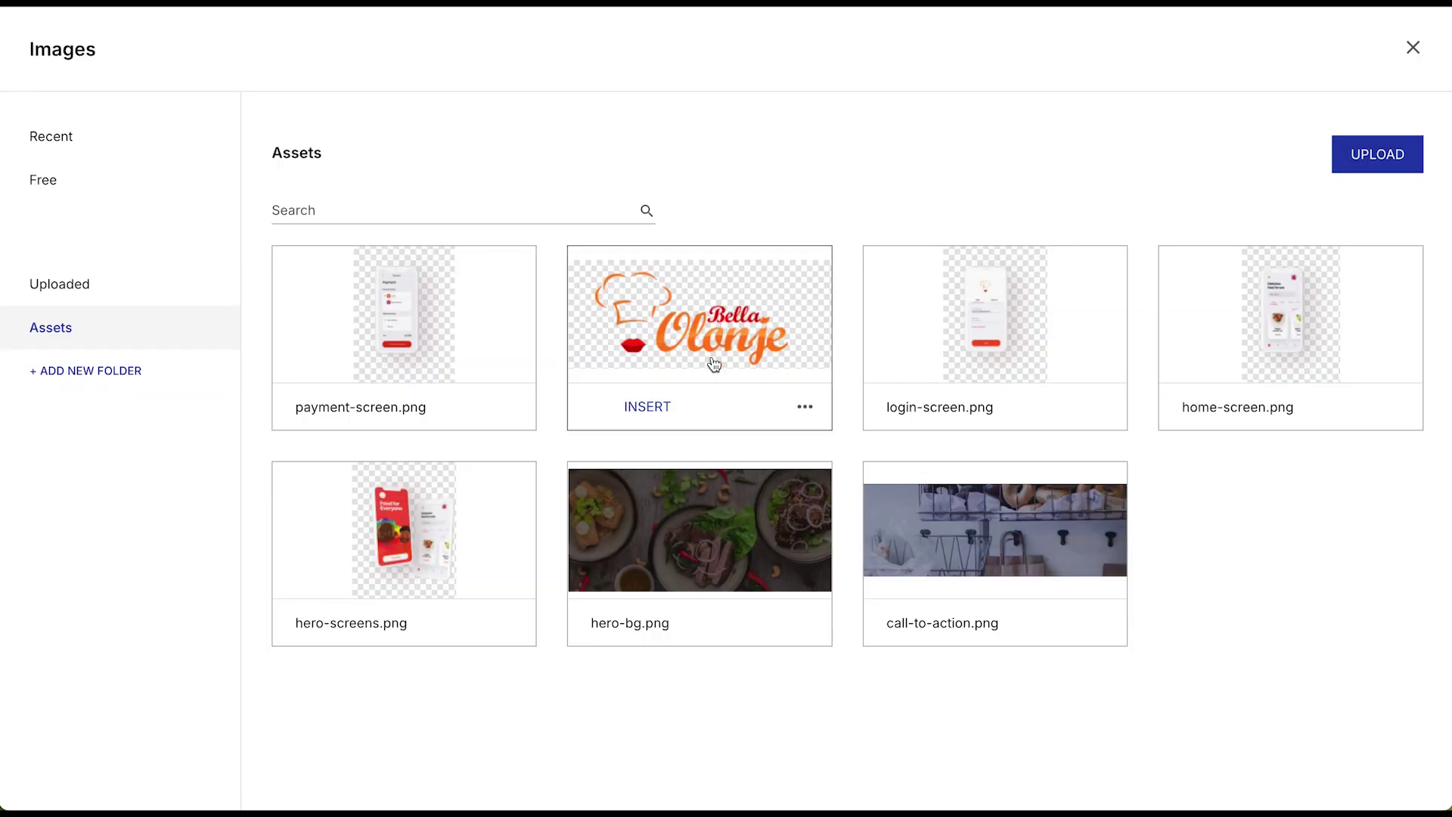
{"action": "left_click", "coordinate": [651, 407]}
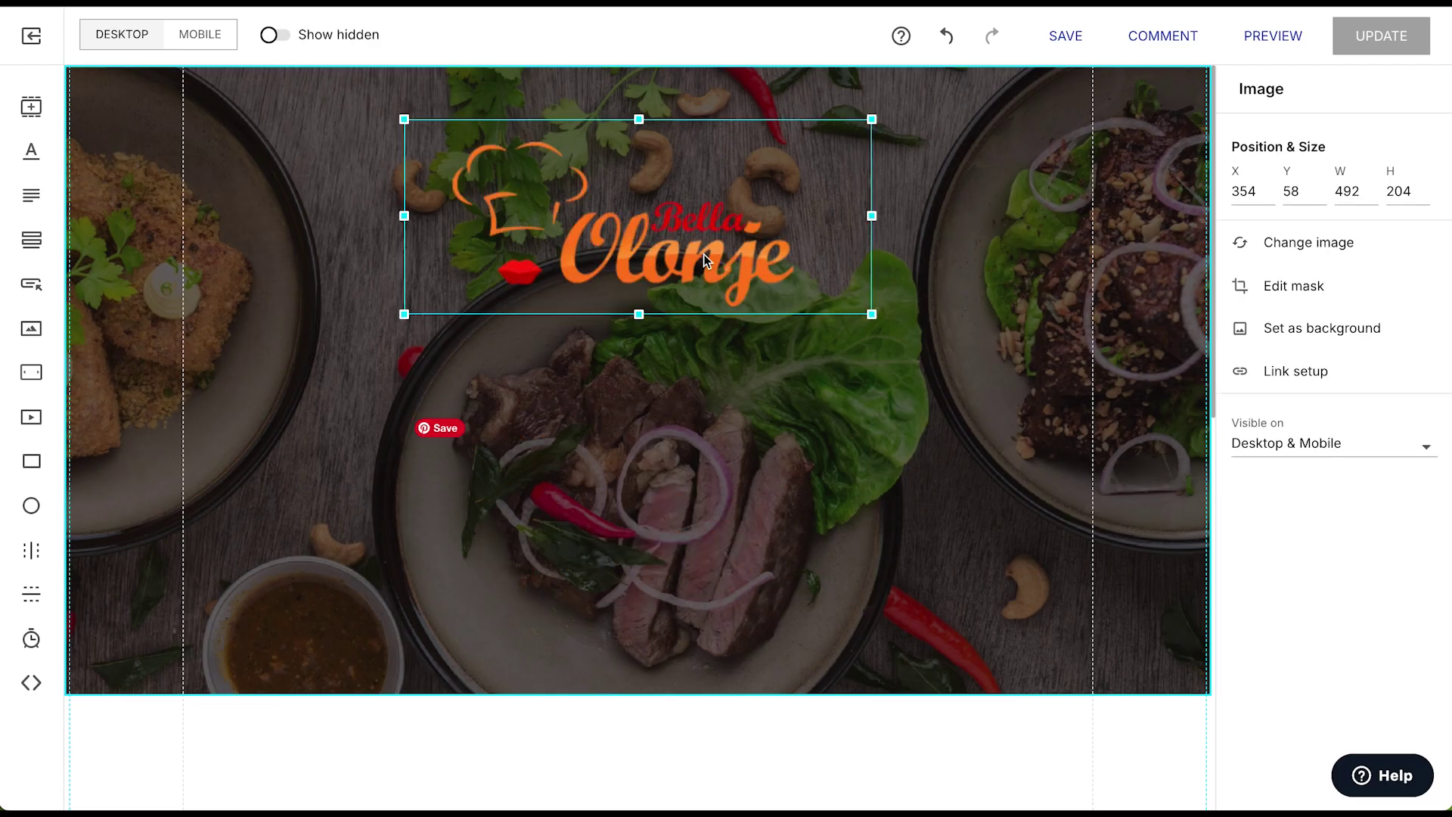
{"action": "double_click", "coordinate": [1405, 192]}
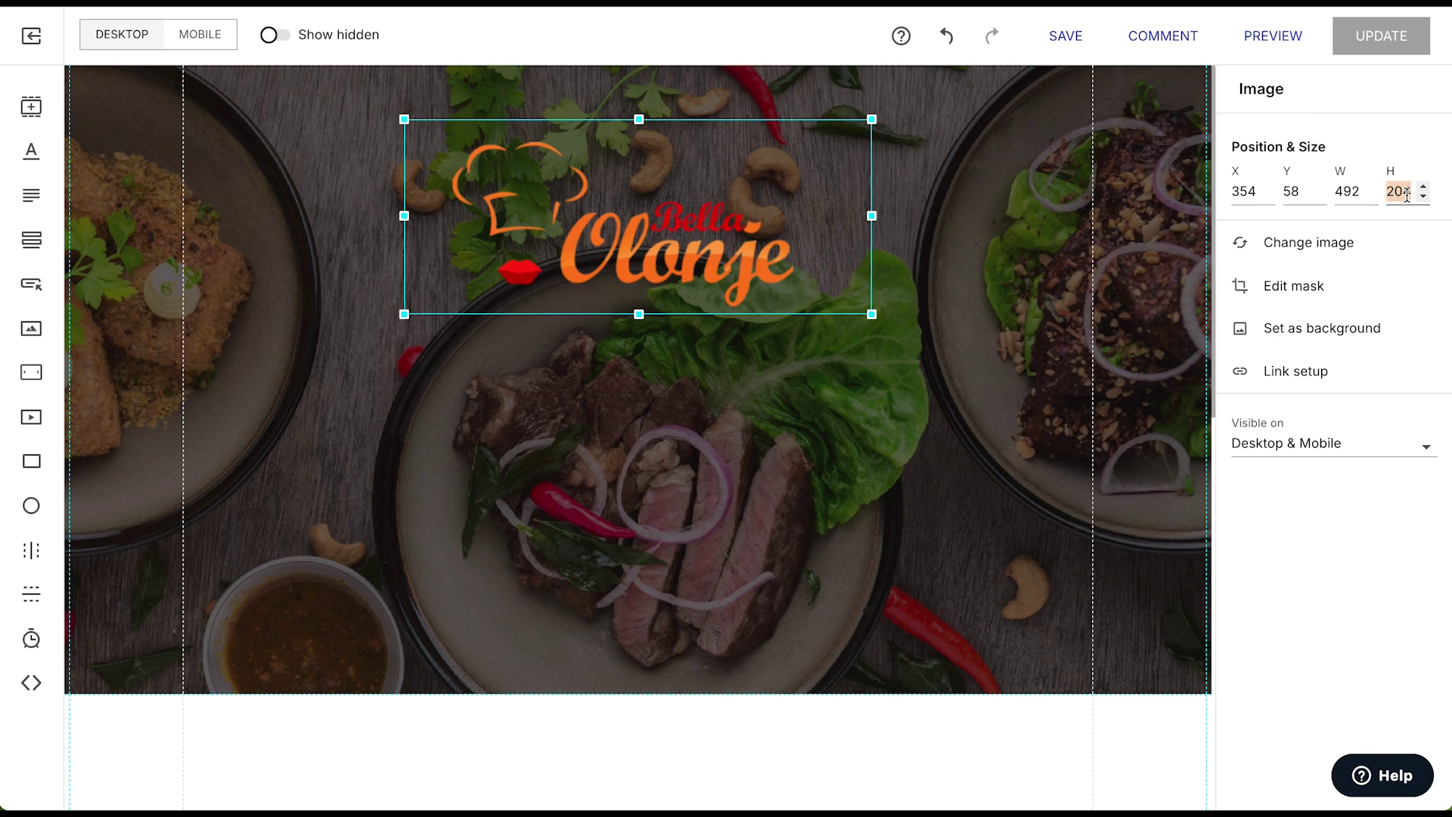
{"action": "type", "text": "64"}
Step: Centre the logo horizontally in the hero block and raise it to Y 40
{"action": "left_click_drag", "start_coordinate": [476, 151], "coordinate": [636, 150]}
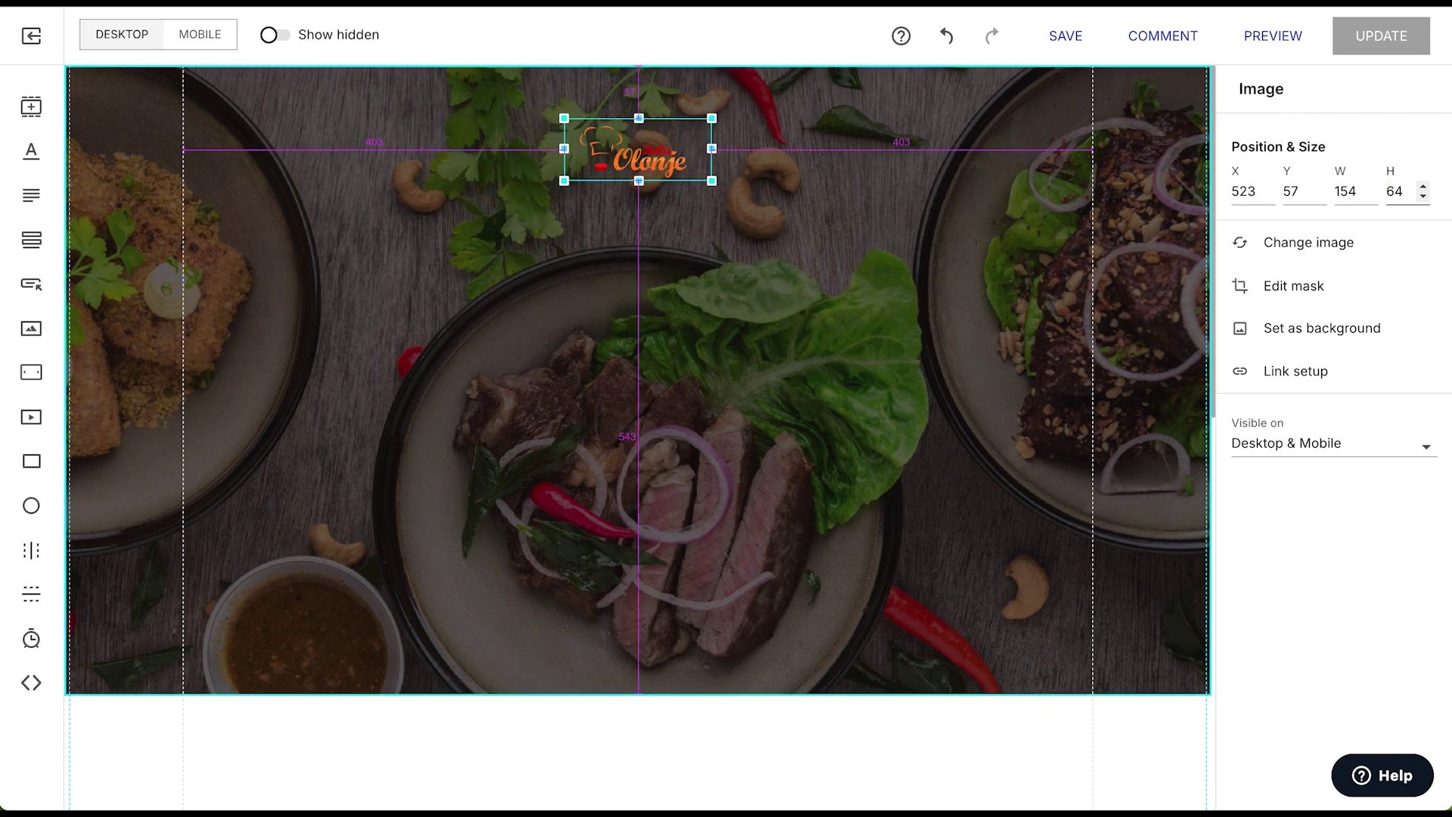
{"action": "key", "text": "shift+Up"}
{"action": "key", "text": "shift+Up"}
{"action": "key", "text": "shift+Up"}
{"action": "key", "text": "shift+Up"}
{"action": "key", "text": "shift+Down"}
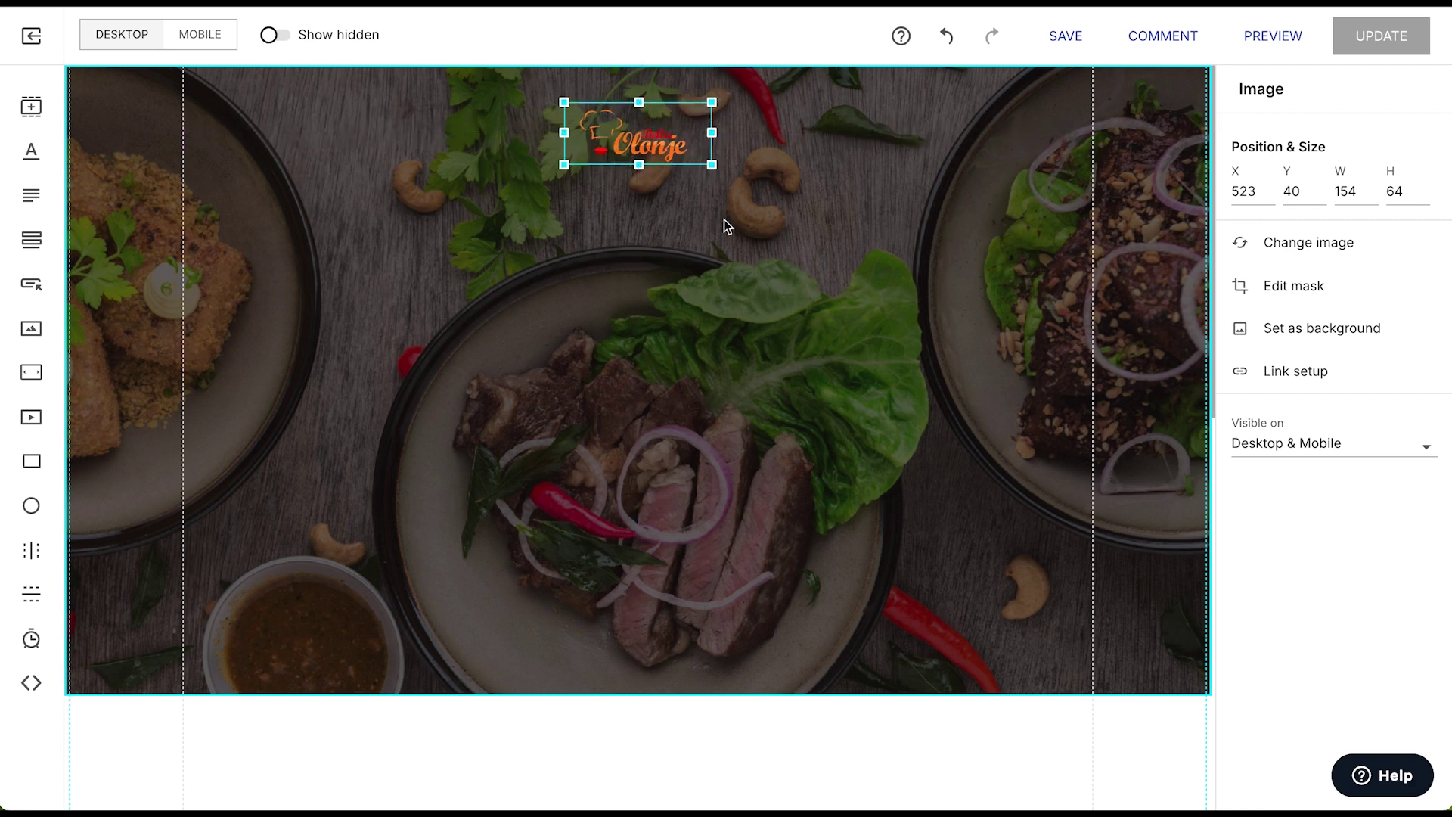
{"action": "left_click", "coordinate": [681, 257]}
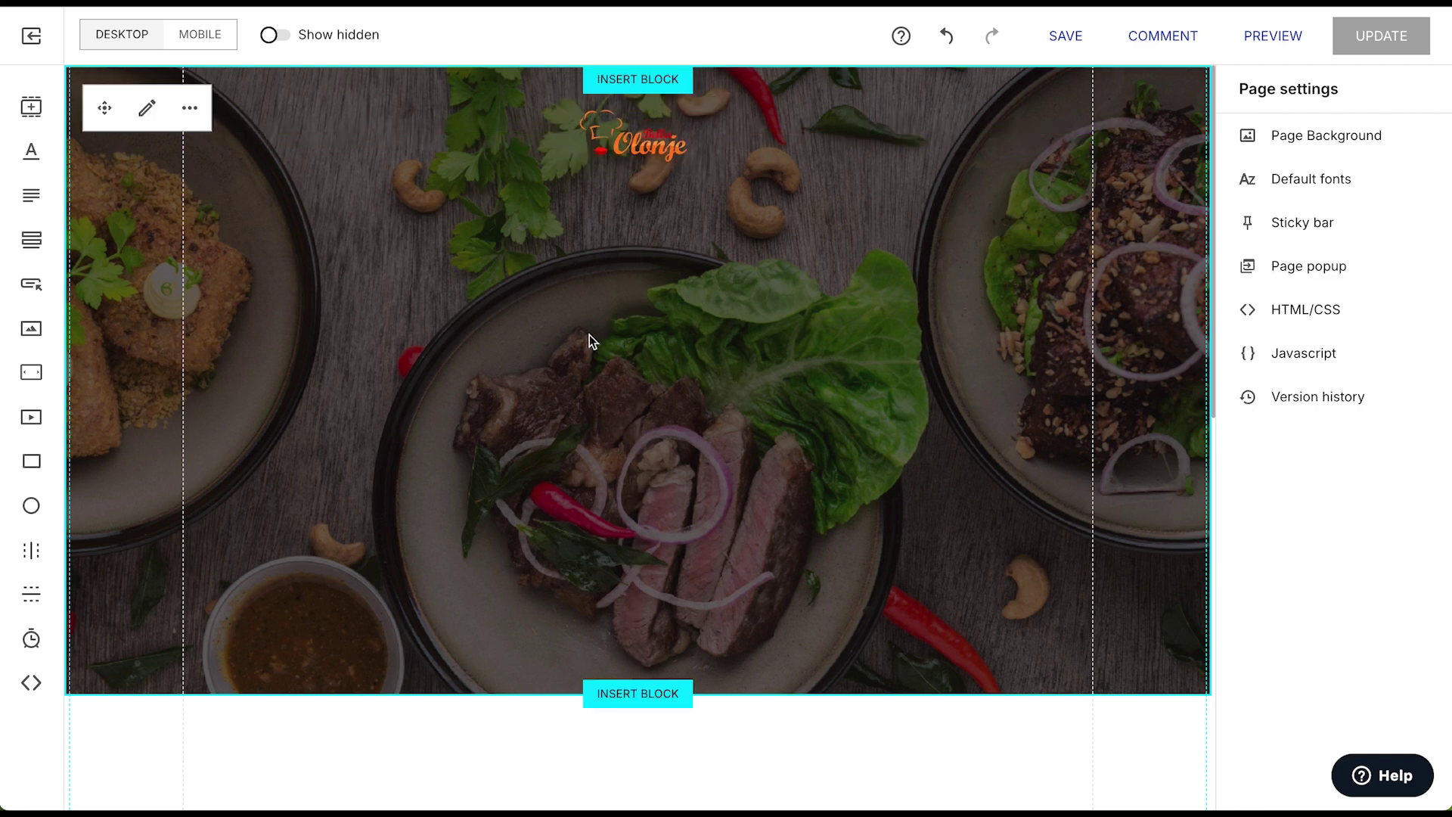
Step: Add a headline below the logo at about Y 190 and colour its text with the saved white
{"action": "left_click", "coordinate": [31, 150]}
{"action": "left_click_drag", "start_coordinate": [605, 437], "coordinate": [605, 273]}
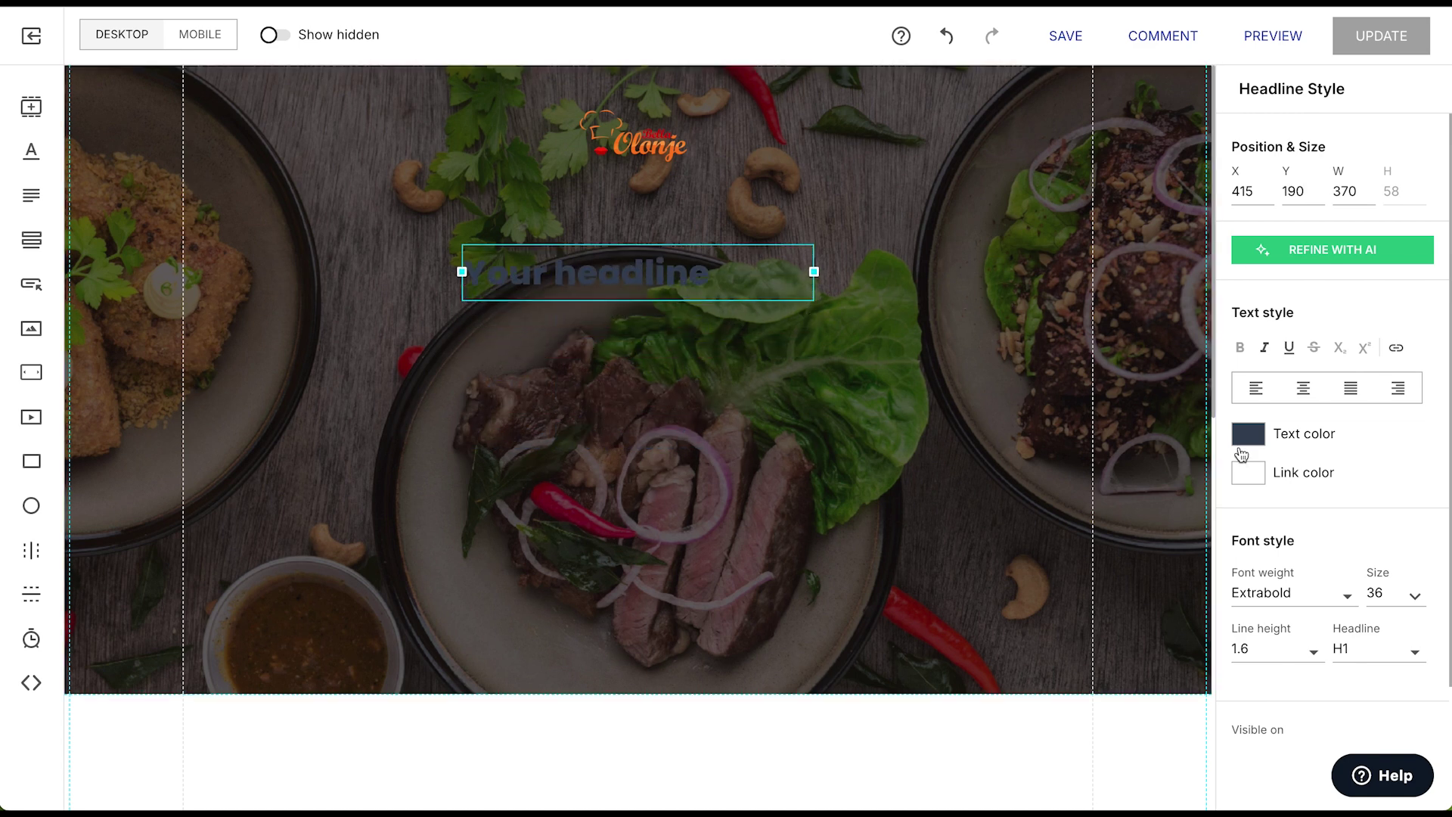
{"action": "left_click", "coordinate": [1248, 434]}
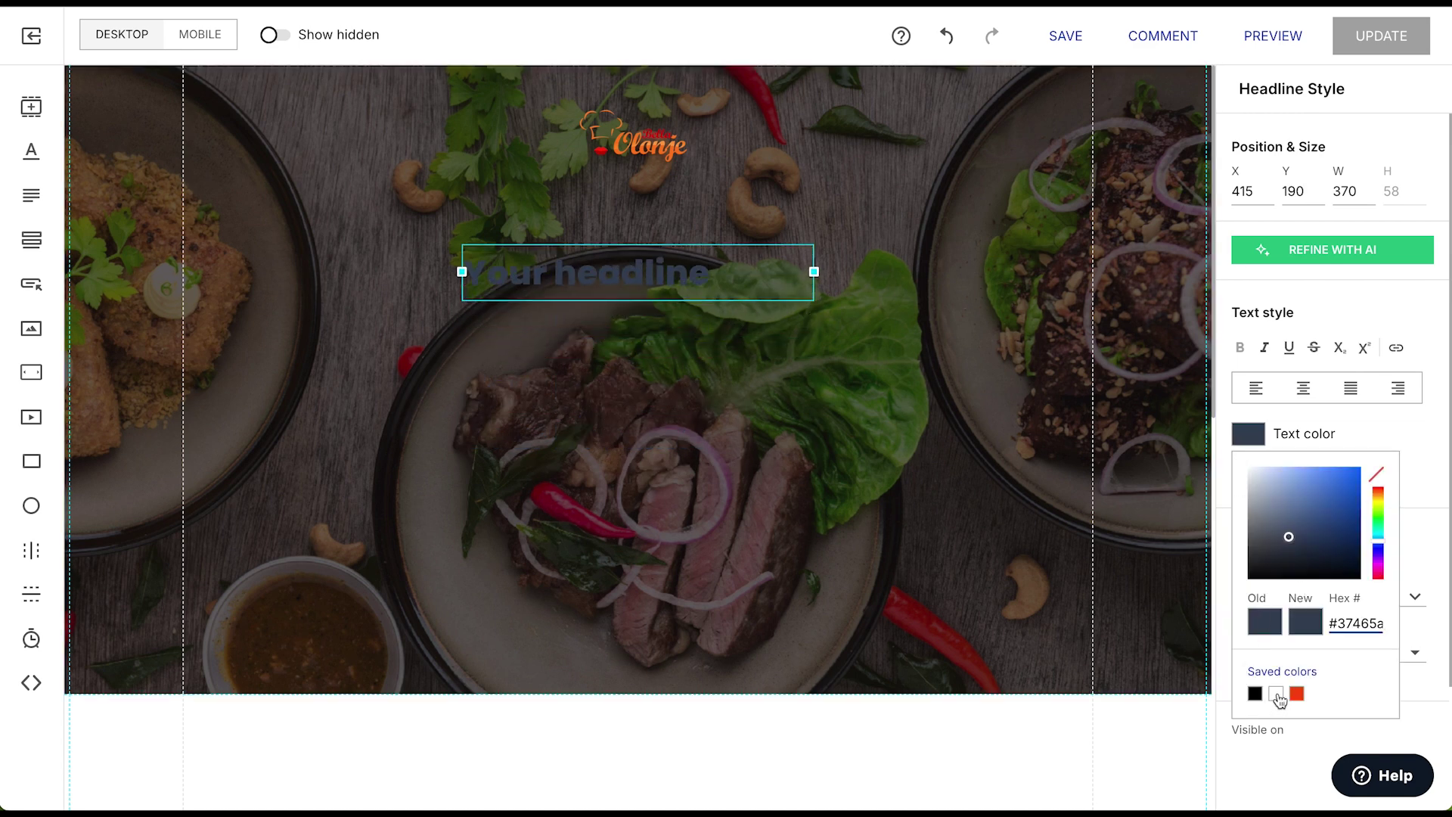
{"action": "left_click", "coordinate": [1277, 693]}
Step: Centre-align the headline text and widen its box to both content margins, from X 120 with a width of about 959
{"action": "left_click", "coordinate": [1303, 387]}
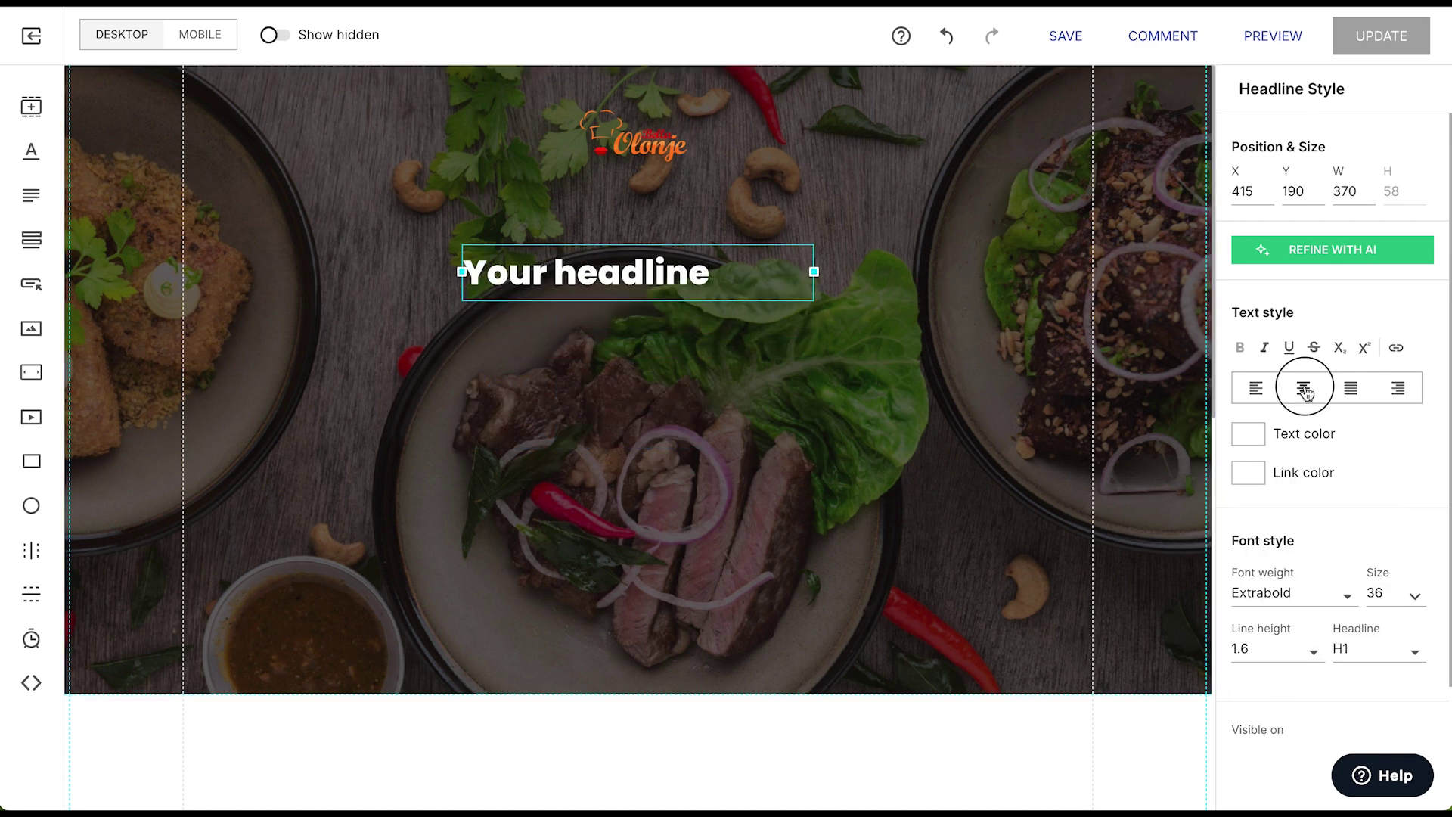
{"action": "left_click_drag", "start_coordinate": [814, 271], "coordinate": [1121, 301]}
{"action": "left_click_drag", "start_coordinate": [463, 295], "coordinate": [183, 292]}
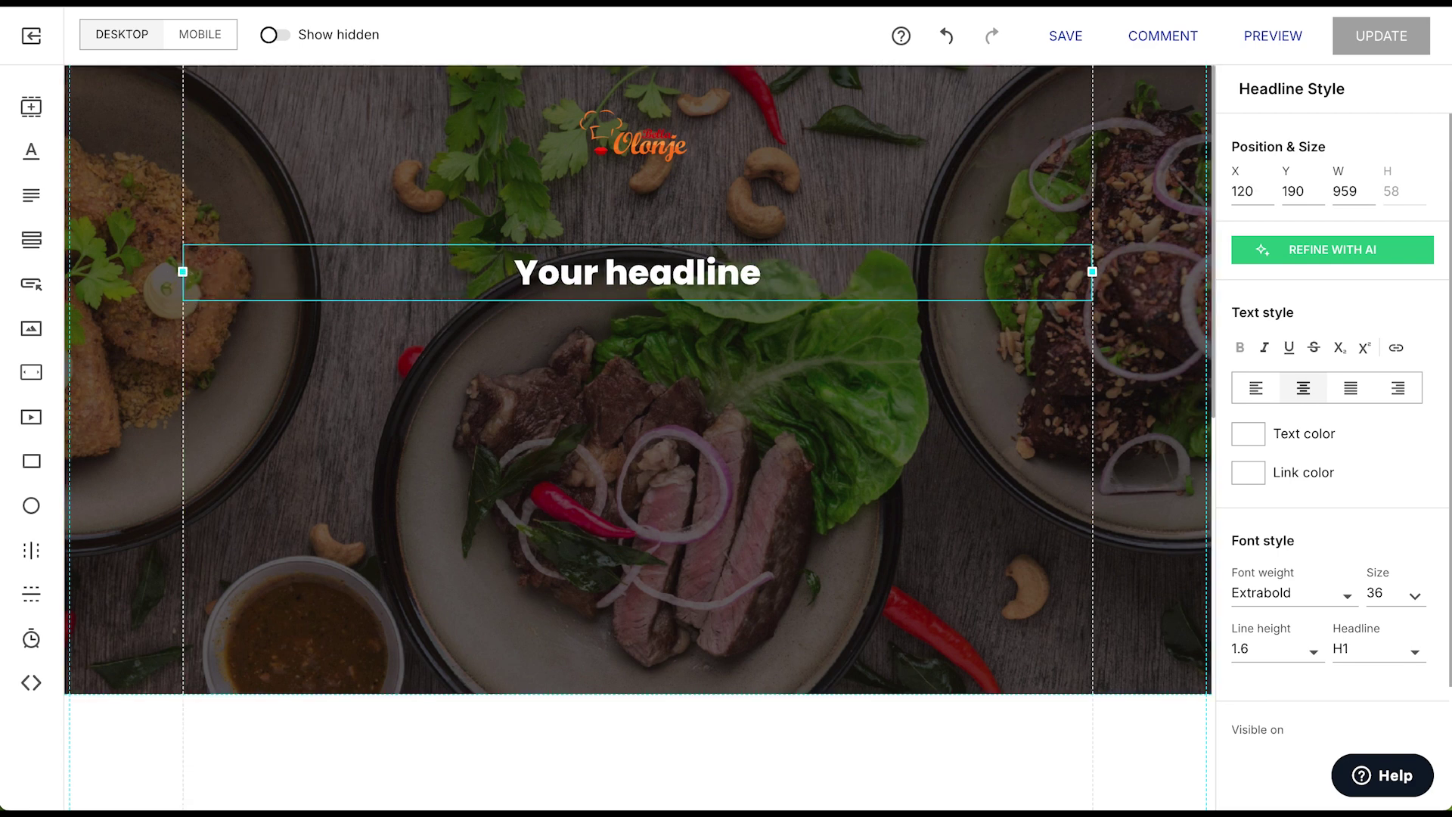
Step: Replace the headline text with "Why stay hungry when you can order form Bella Onojie" on two lines and set its font size to 57
{"action": "key", "text": "ctrl+a"}
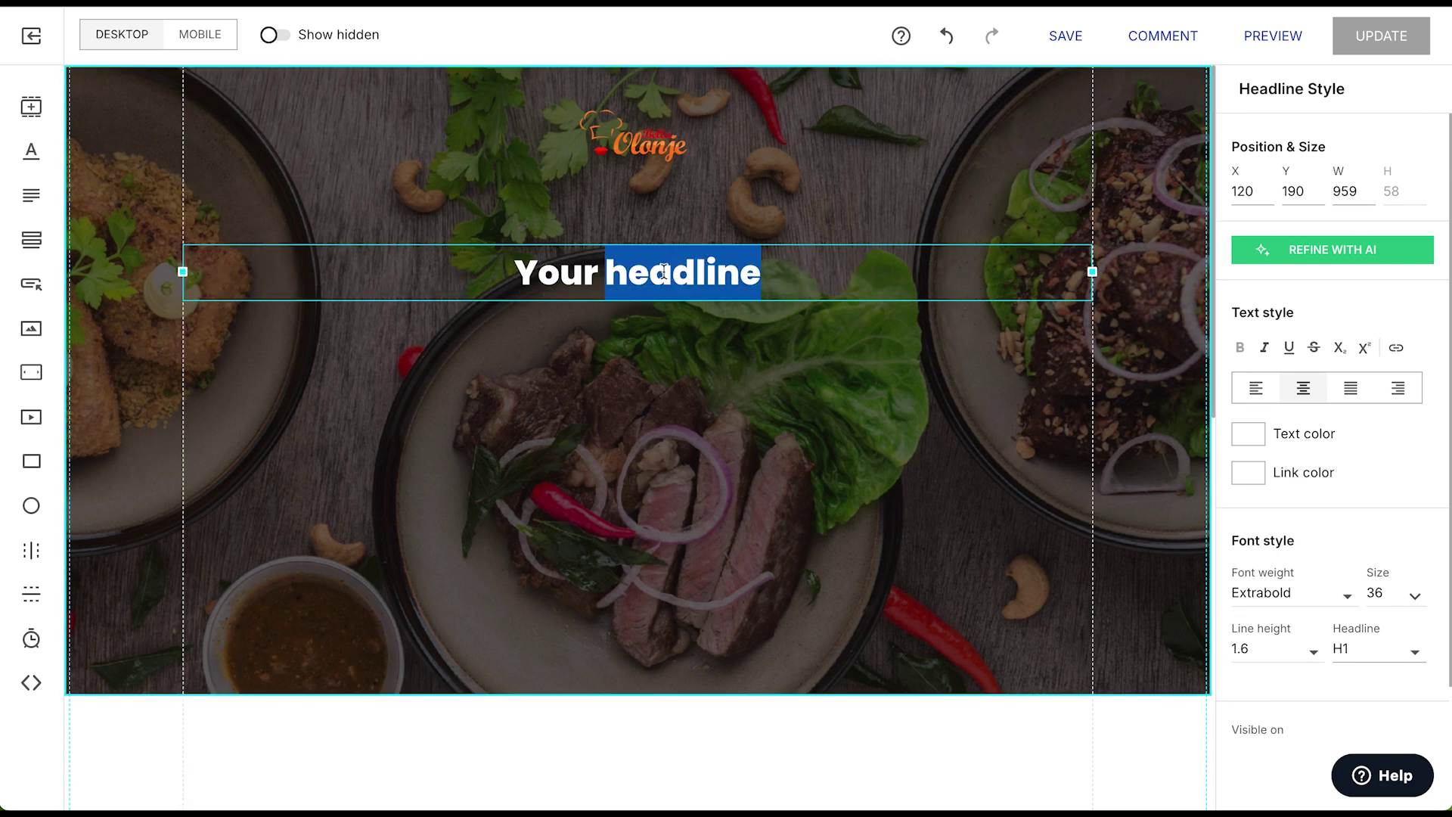
{"action": "type", "text": "Why stay hungry when you can order form Bella Onojie"}
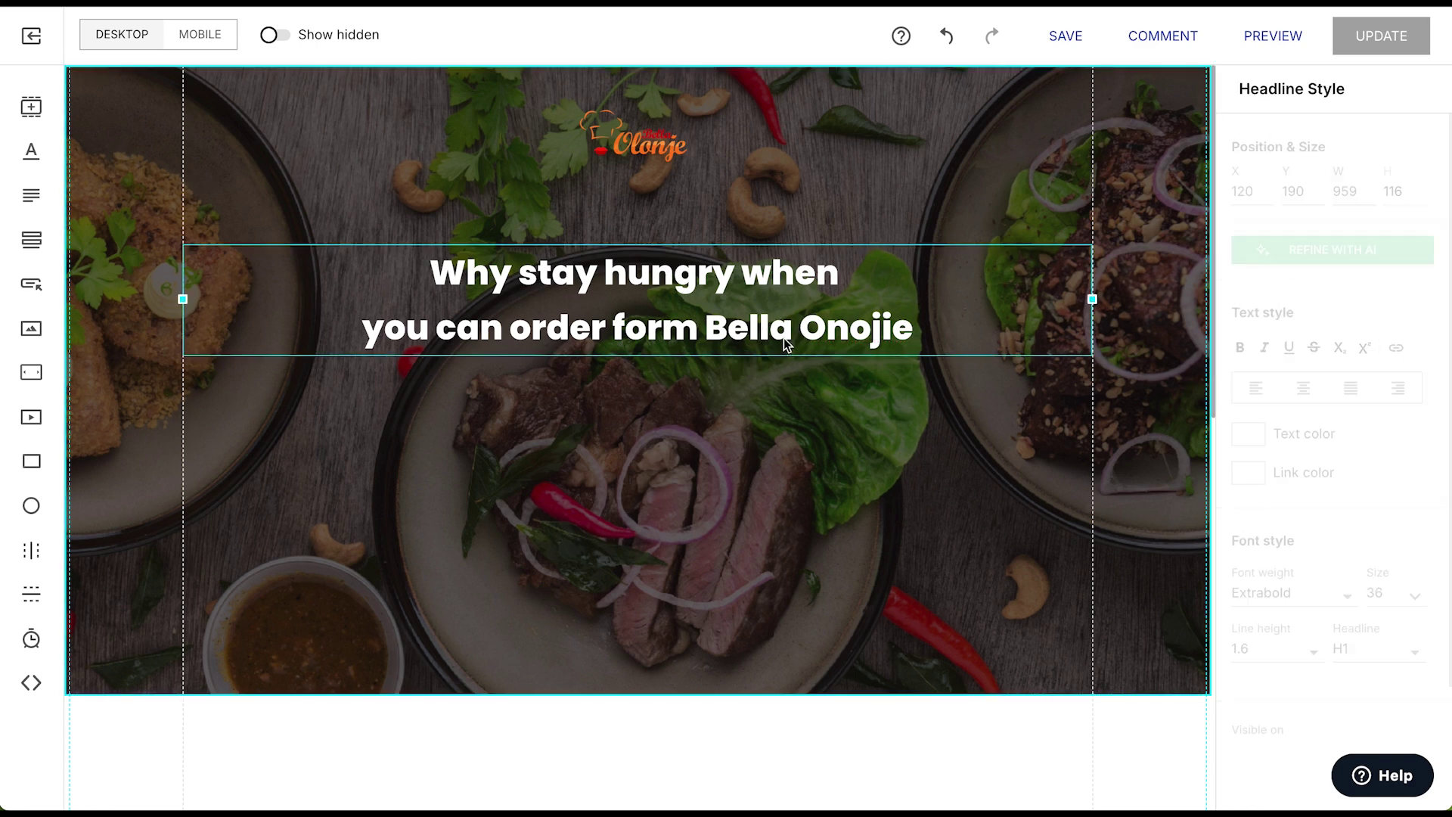
{"action": "left_click", "coordinate": [1414, 596]}
{"action": "scroll", "coordinate": [1416, 688], "scroll_direction": "down", "scroll_amount": 1}
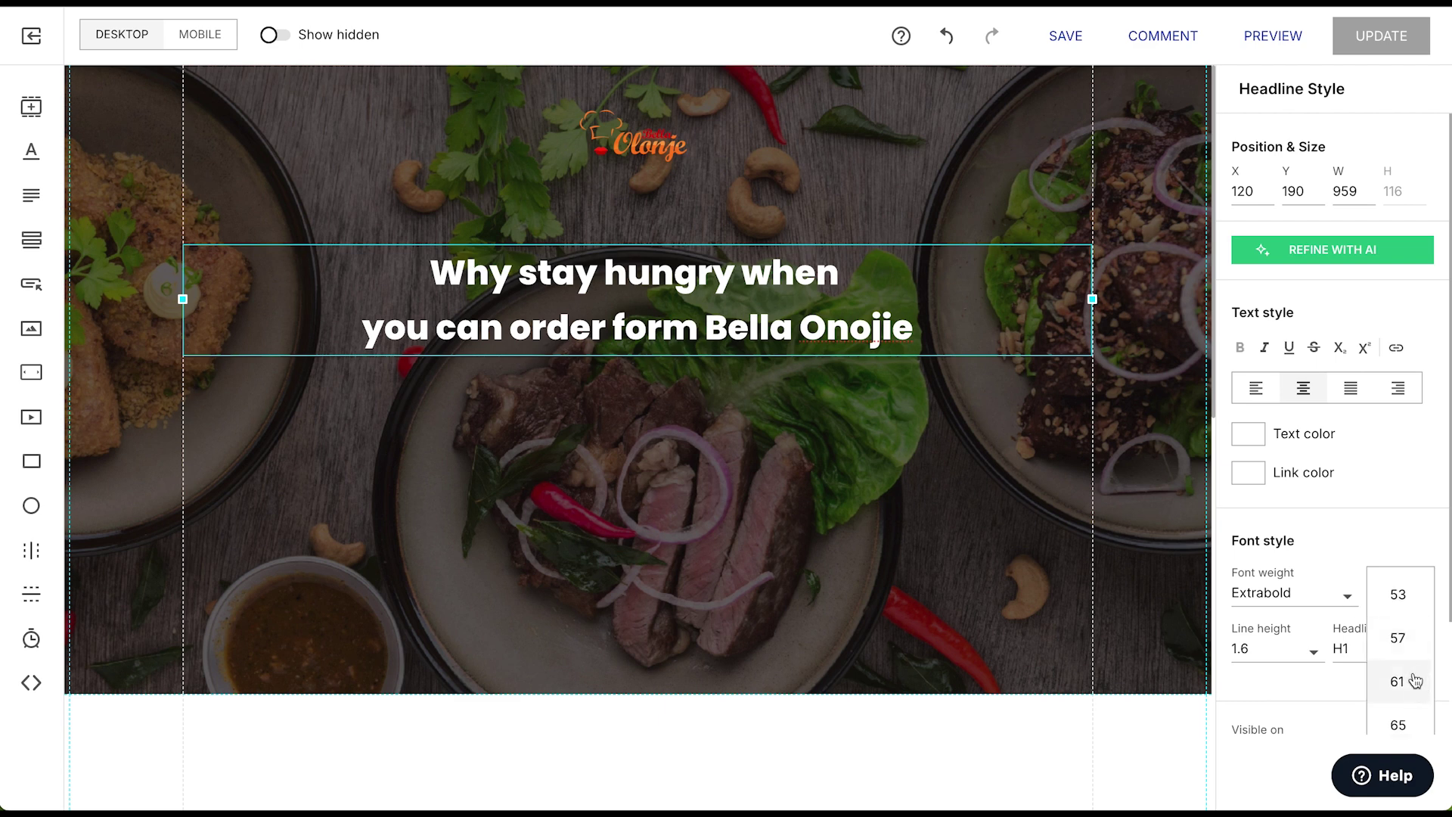
{"action": "left_click", "coordinate": [1401, 643]}
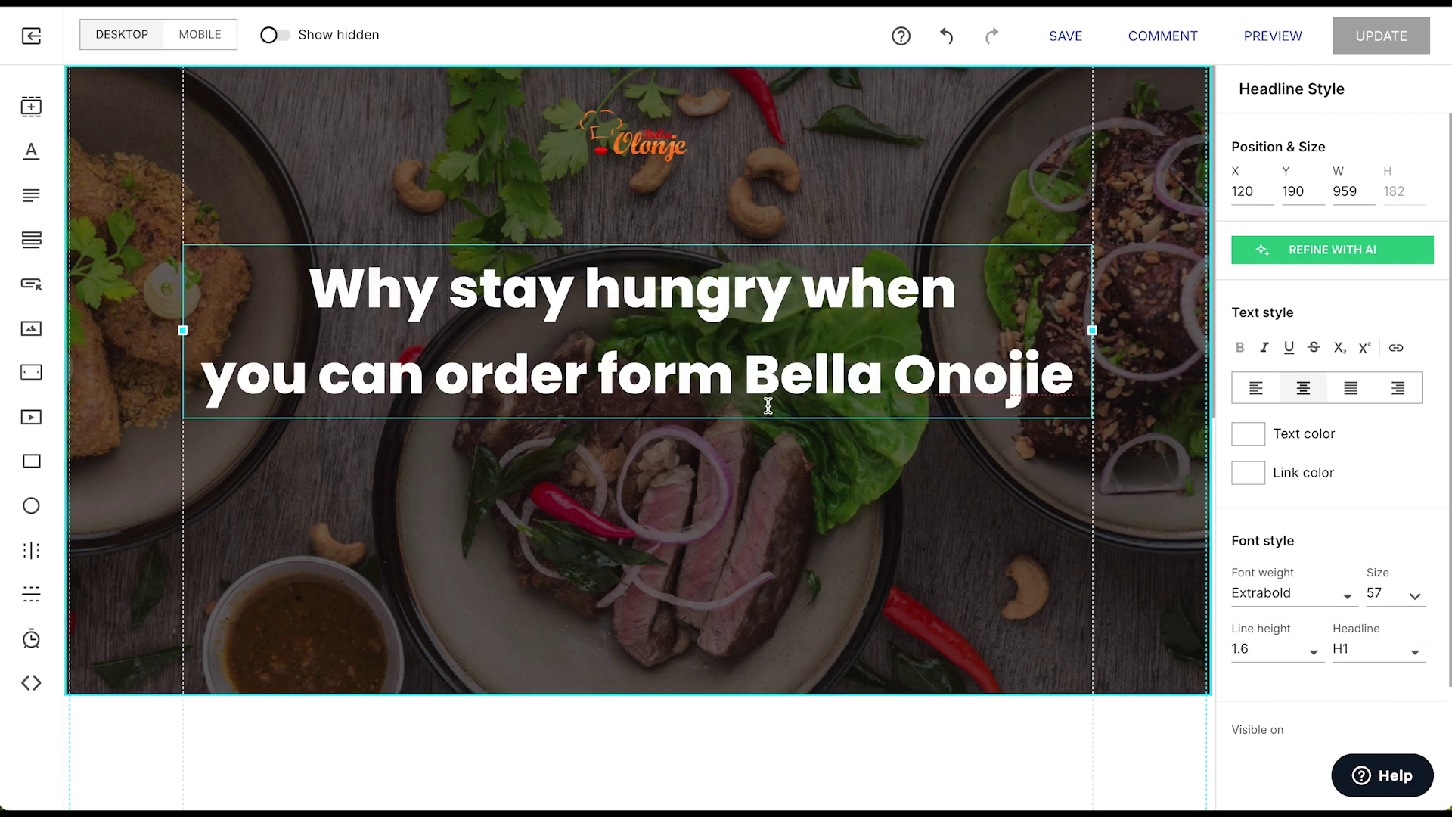
Step: Raise the headline to Y 134 and reduce its line height
{"action": "left_click_drag", "start_coordinate": [690, 348], "coordinate": [689, 295]}
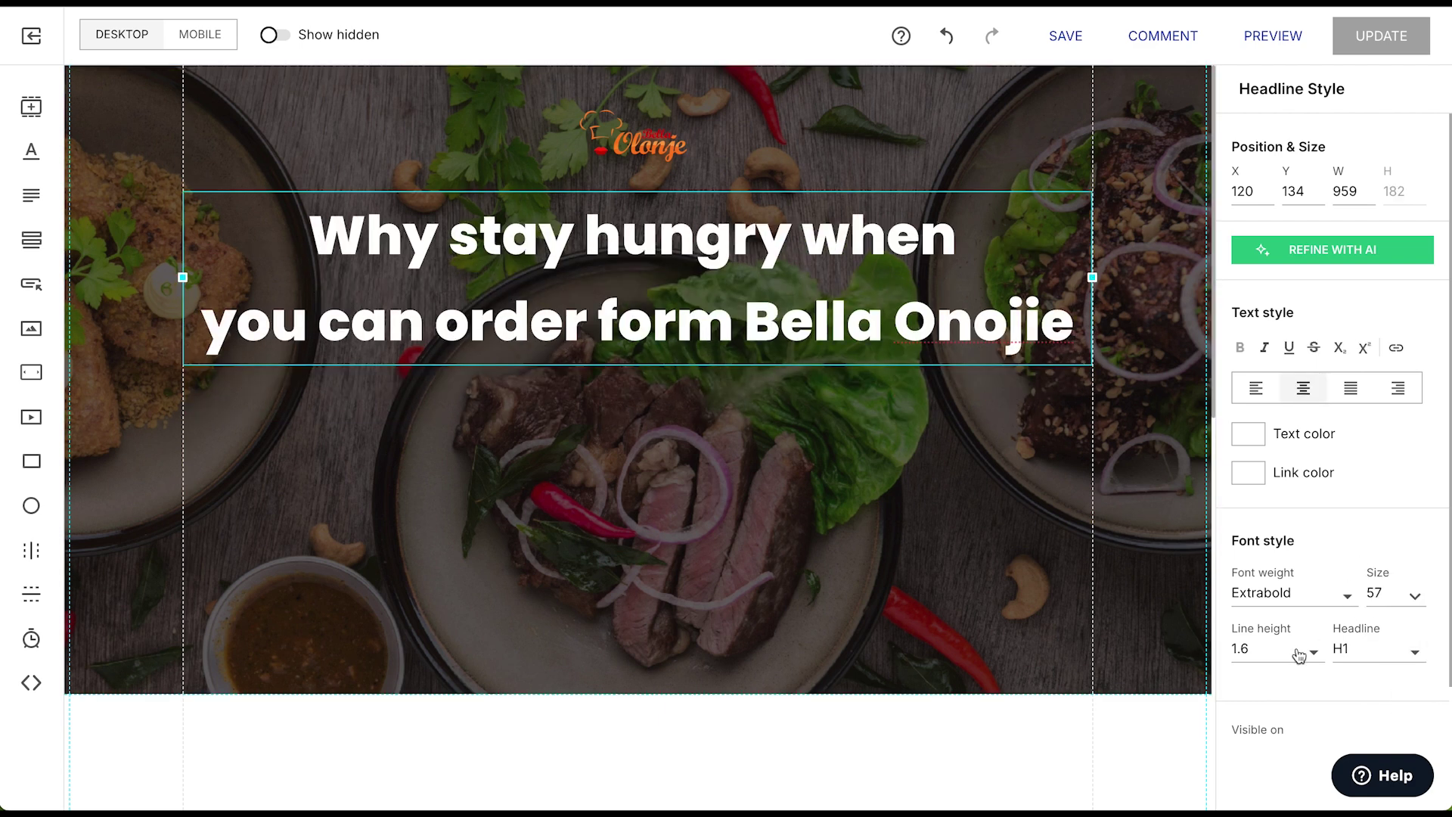
{"action": "left_click", "coordinate": [850, 373]}
{"action": "left_click", "coordinate": [875, 275]}
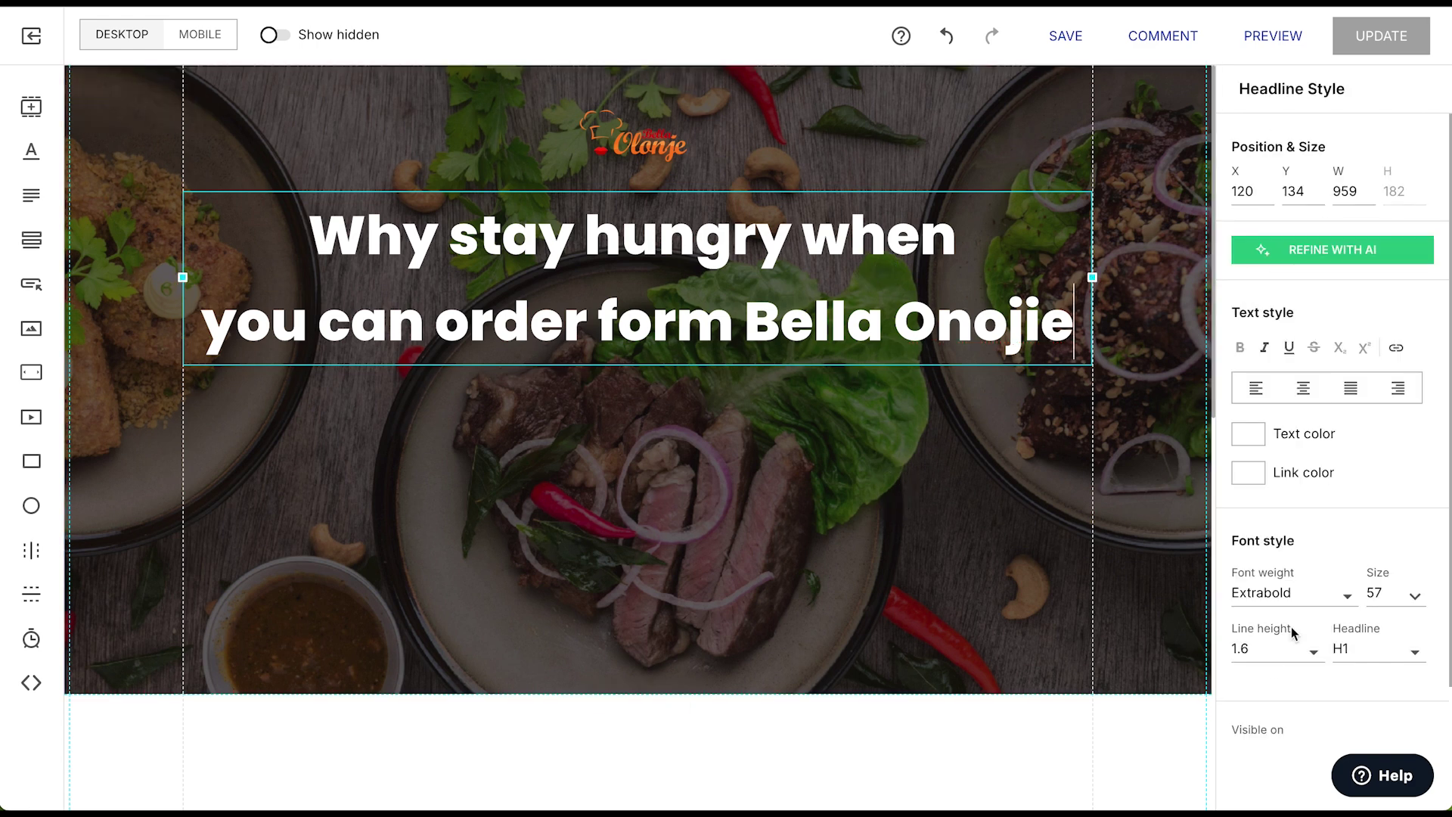
{"action": "left_click", "coordinate": [1306, 652]}
{"action": "left_click", "coordinate": [1231, 722]}
{"action": "left_click", "coordinate": [772, 779]}
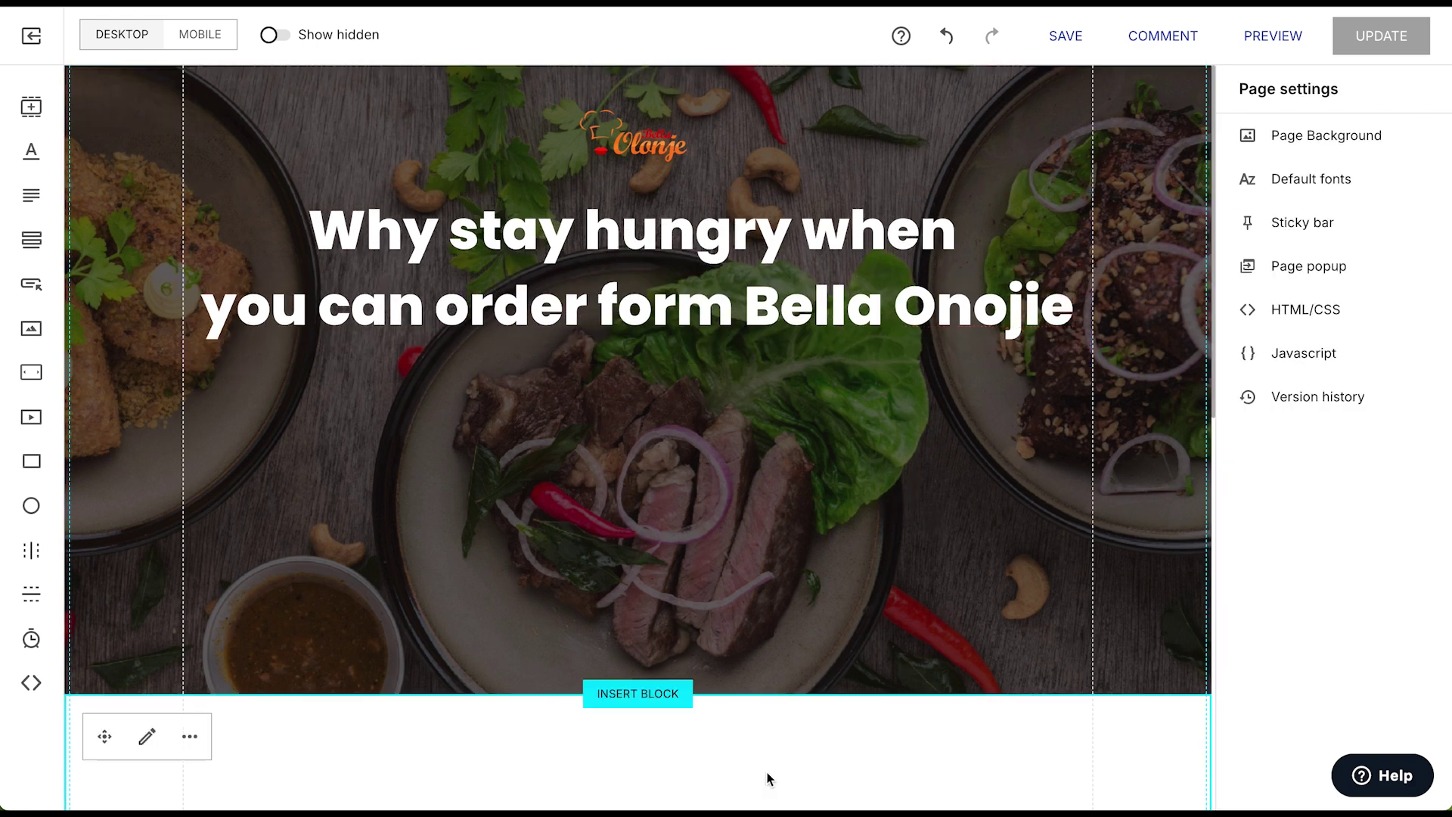
Step: Change the page's default headline font weight to Bold
{"action": "left_click", "coordinate": [692, 297]}
{"action": "key", "text": "Escape"}
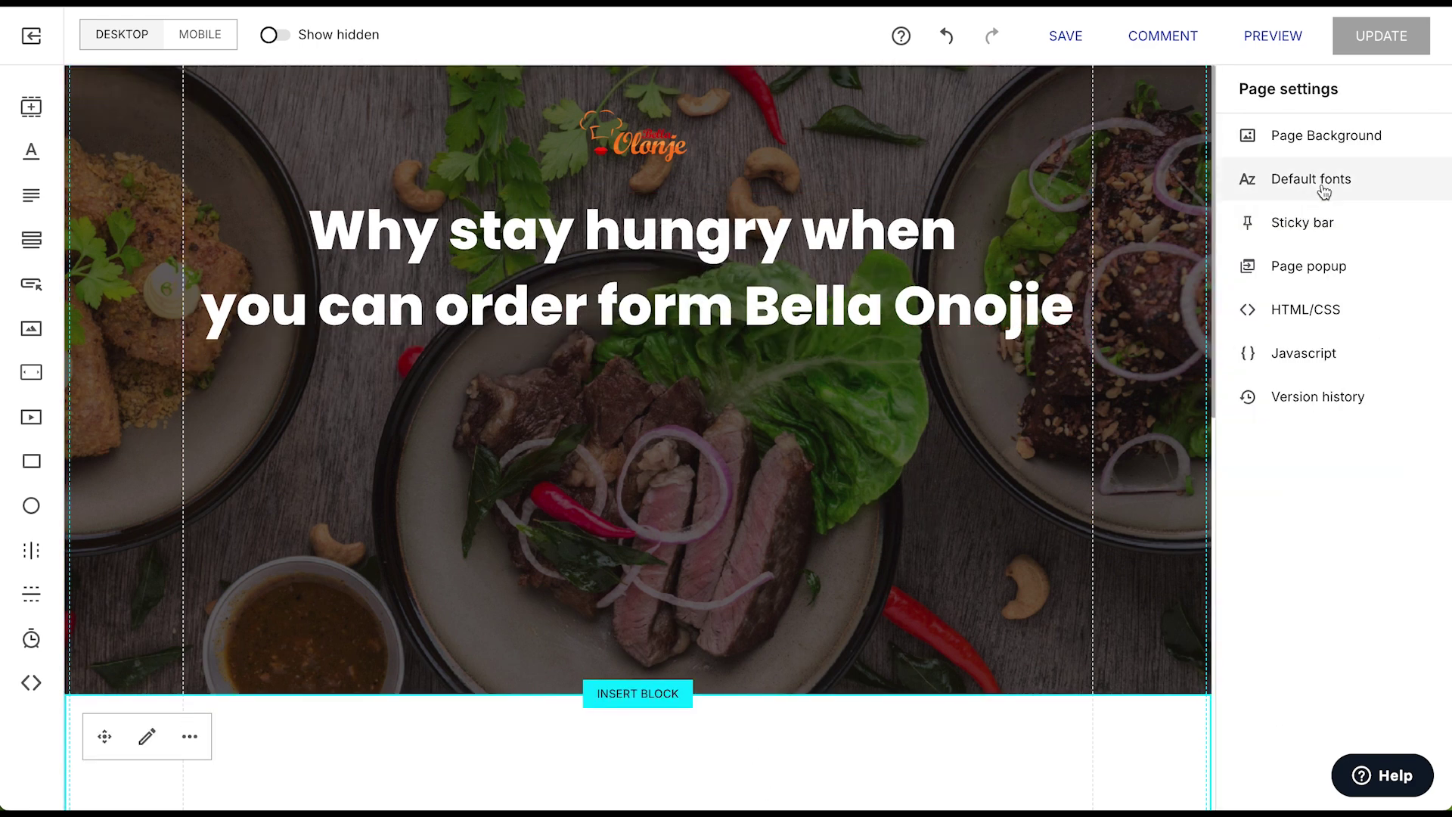
{"action": "left_click", "coordinate": [1323, 192]}
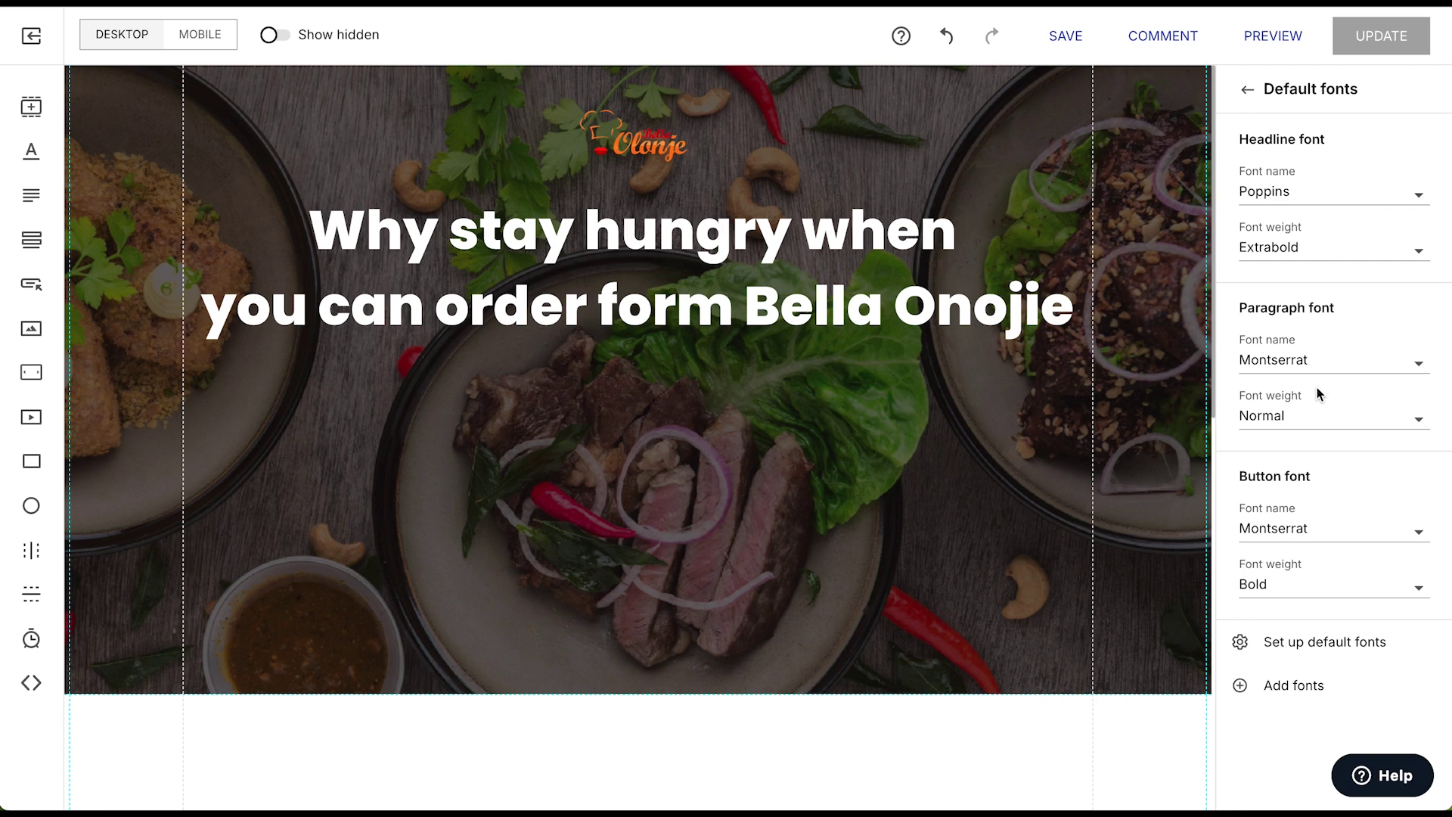
{"action": "left_click", "coordinate": [1329, 244]}
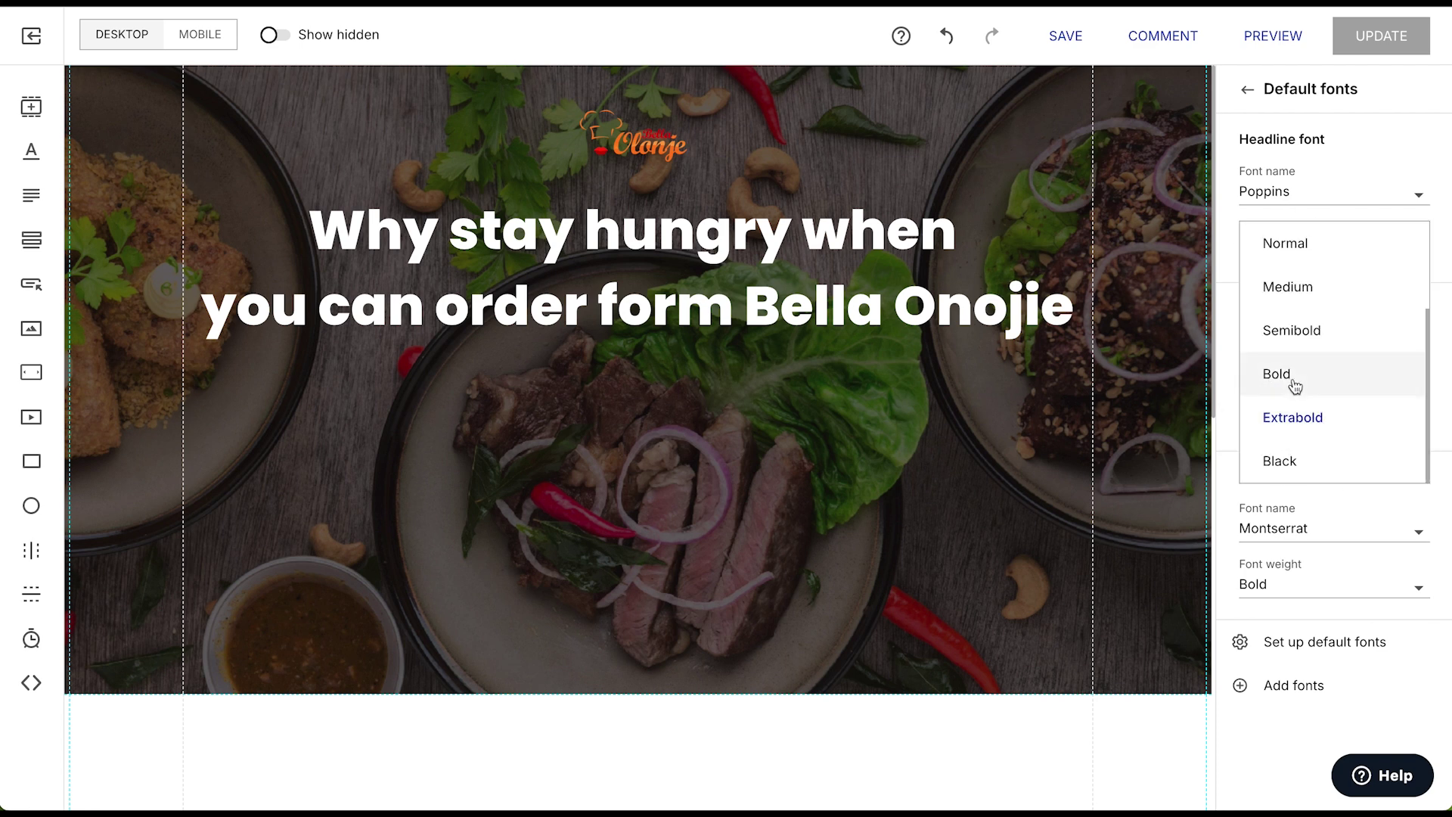
{"action": "left_click", "coordinate": [1288, 379]}
{"action": "left_click", "coordinate": [622, 784]}
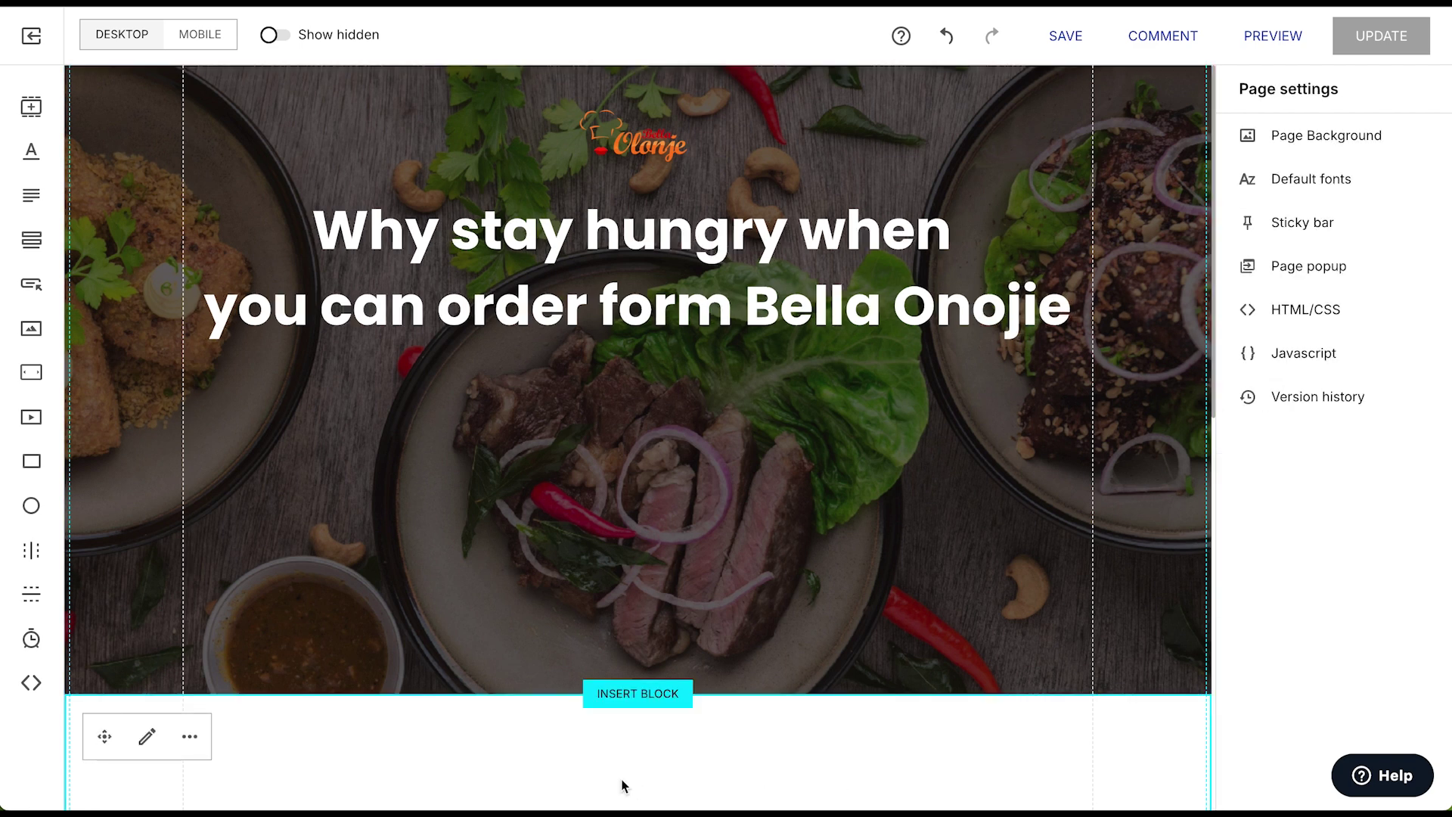
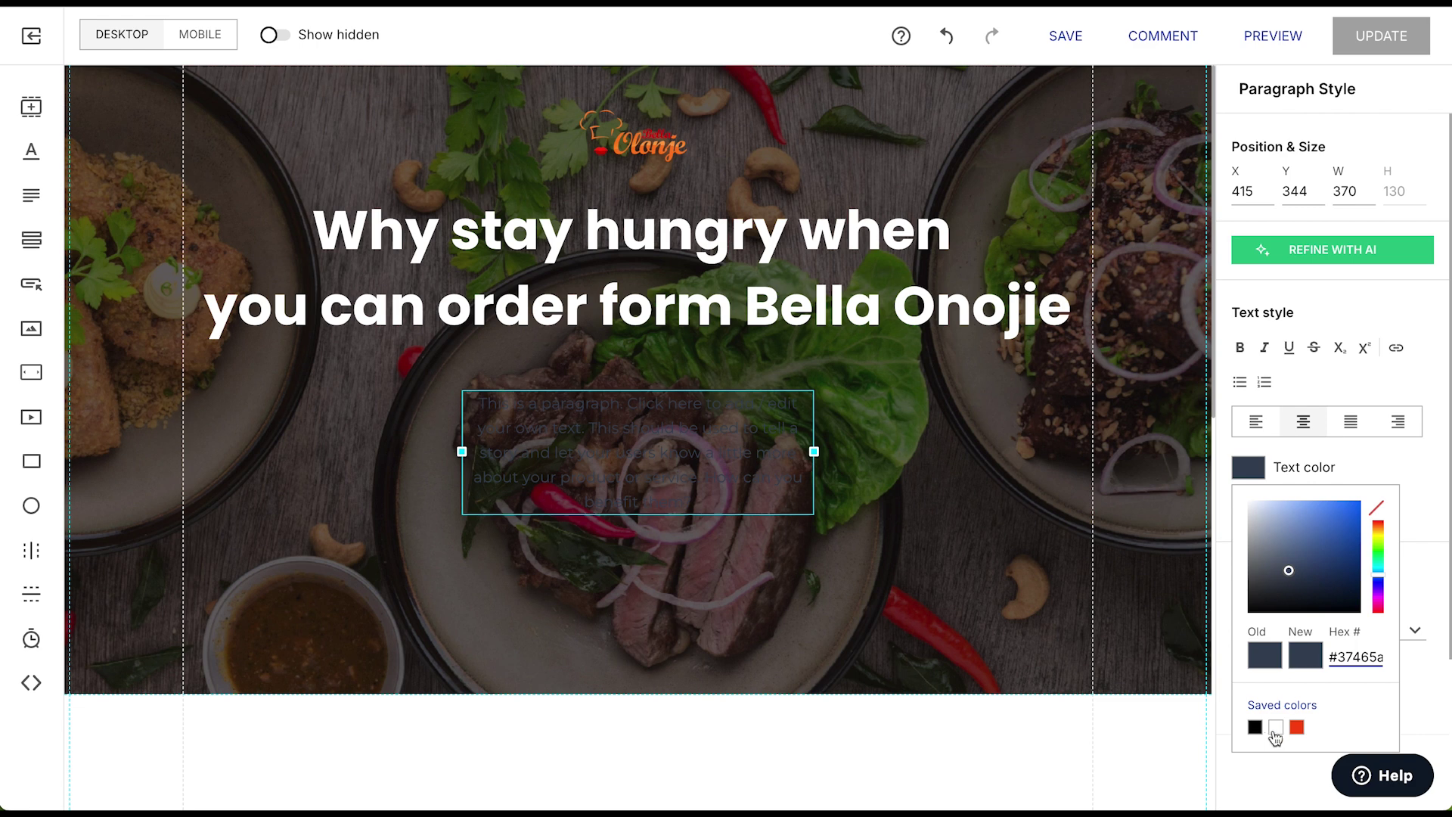
Step: Widen the white paragraph to both content margins and replace its text with "Download the bella onoje's food app now on"
{"action": "left_click_drag", "start_coordinate": [814, 452], "coordinate": [1091, 427]}
{"action": "left_click_drag", "start_coordinate": [460, 426], "coordinate": [183, 420]}
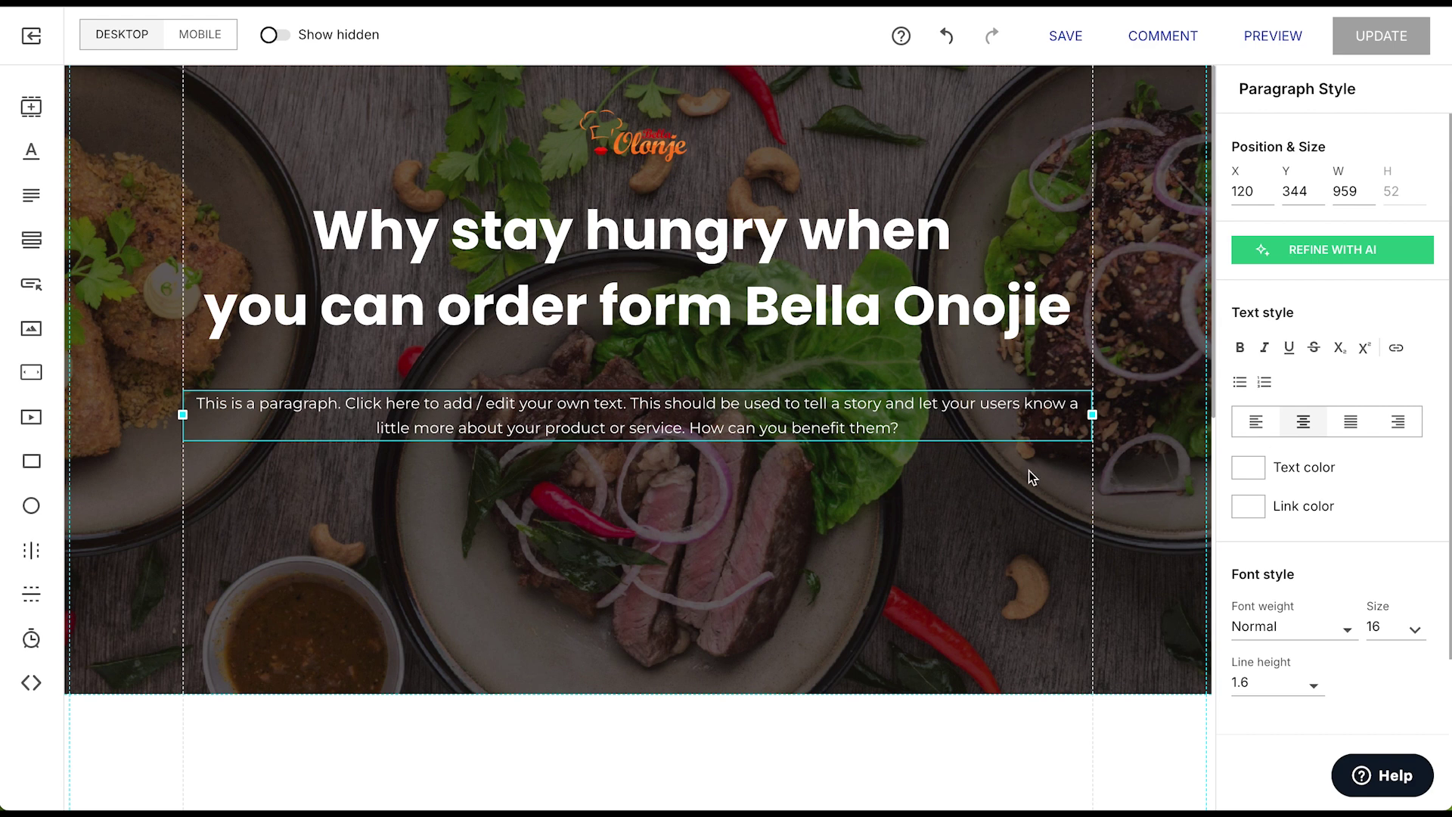
{"action": "triple_click", "coordinate": [656, 408]}
{"action": "type", "text": "Download the bella onoje’s food app now on"}
Step: Raise the paragraph to sit just below the headline at about Y 326
{"action": "left_click_drag", "start_coordinate": [740, 405], "coordinate": [711, 382]}
{"action": "left_click", "coordinate": [663, 752]}
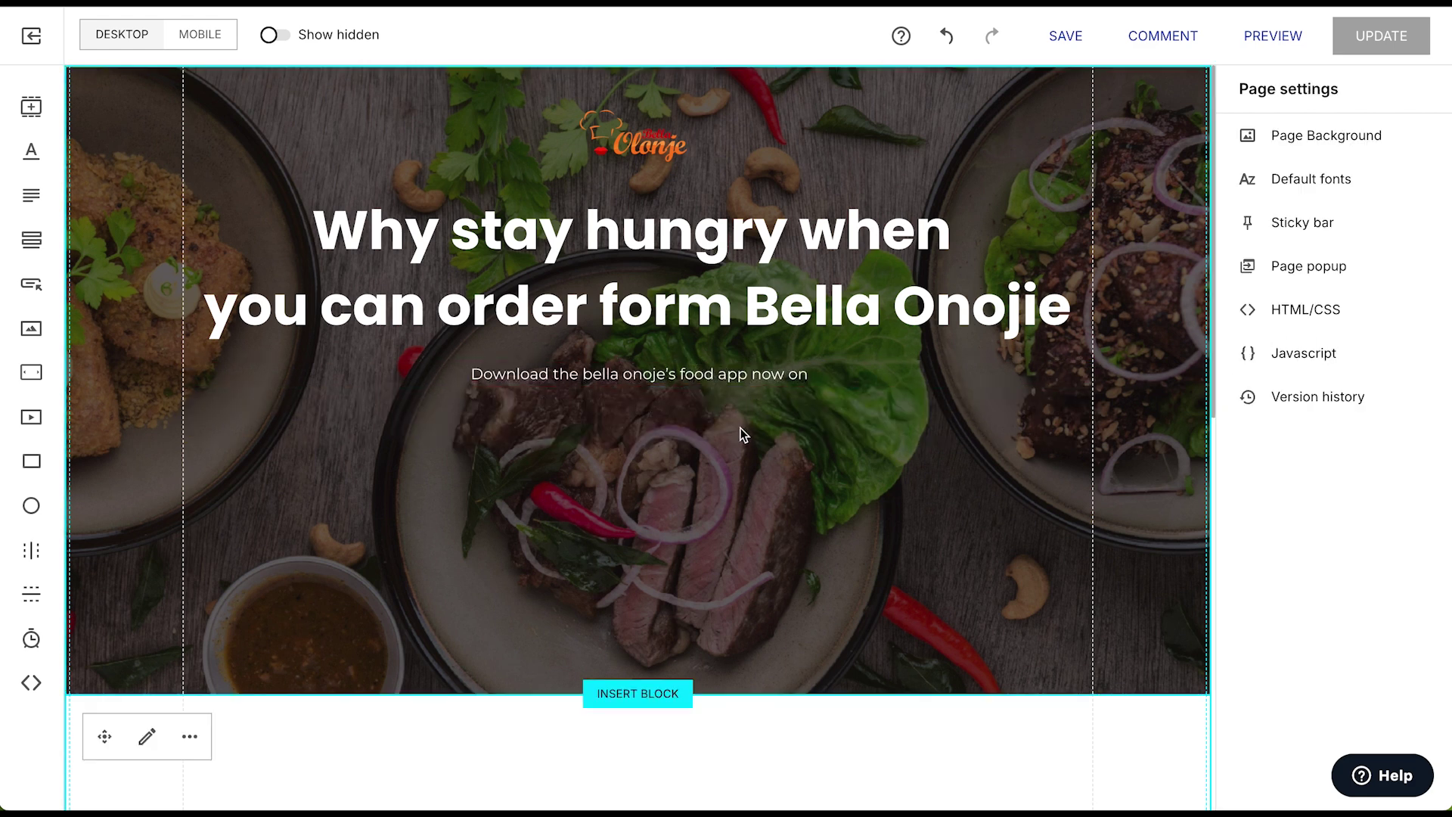
{"action": "left_click_drag", "start_coordinate": [739, 387], "coordinate": [737, 400]}
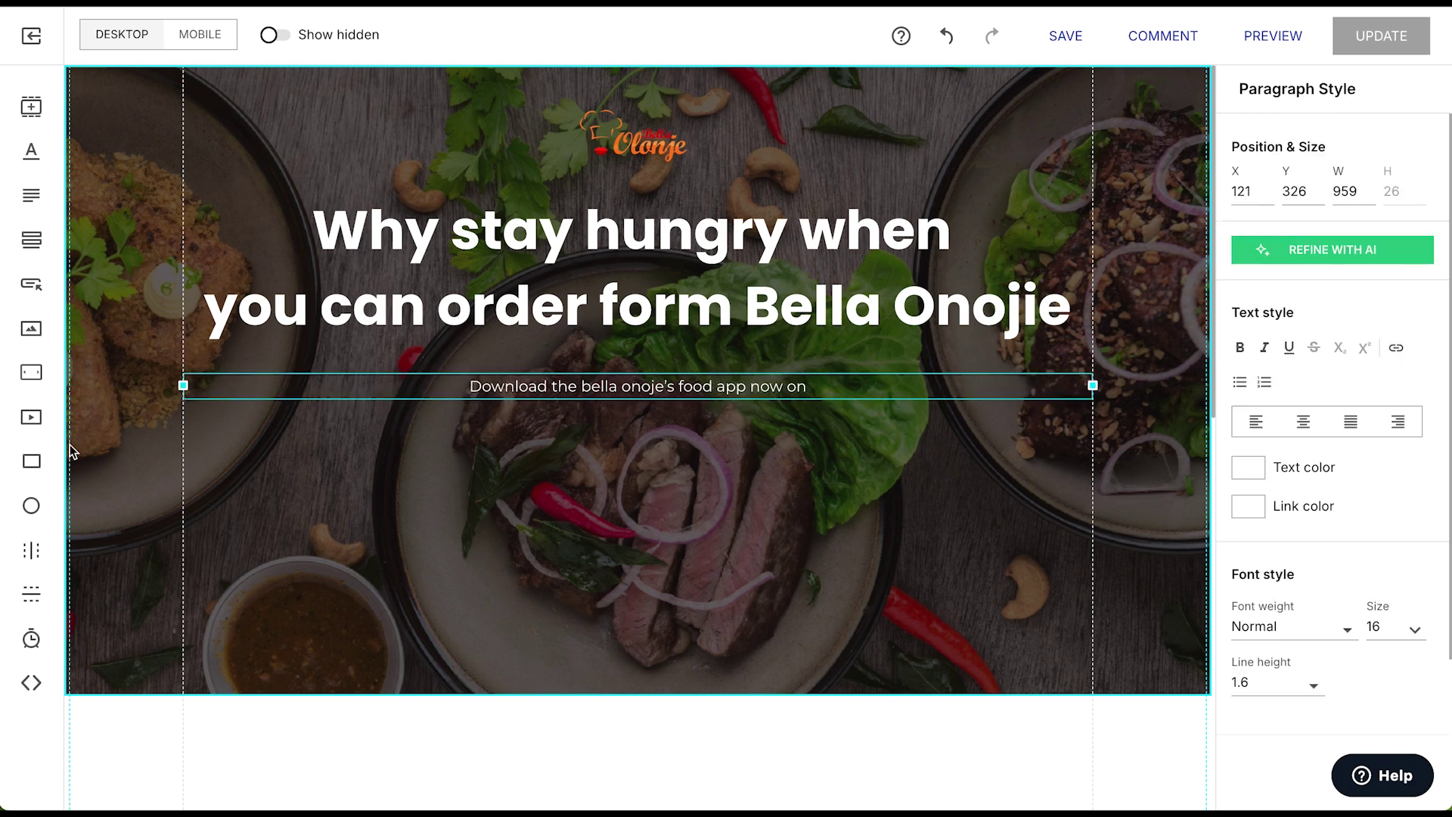
Step: Add a button below the paragraph at about X 425, Y 402 and set its height to 64
{"action": "left_click", "coordinate": [25, 287]}
{"action": "left_click_drag", "start_coordinate": [638, 425], "coordinate": [538, 464]}
{"action": "double_click", "coordinate": [1396, 192]}
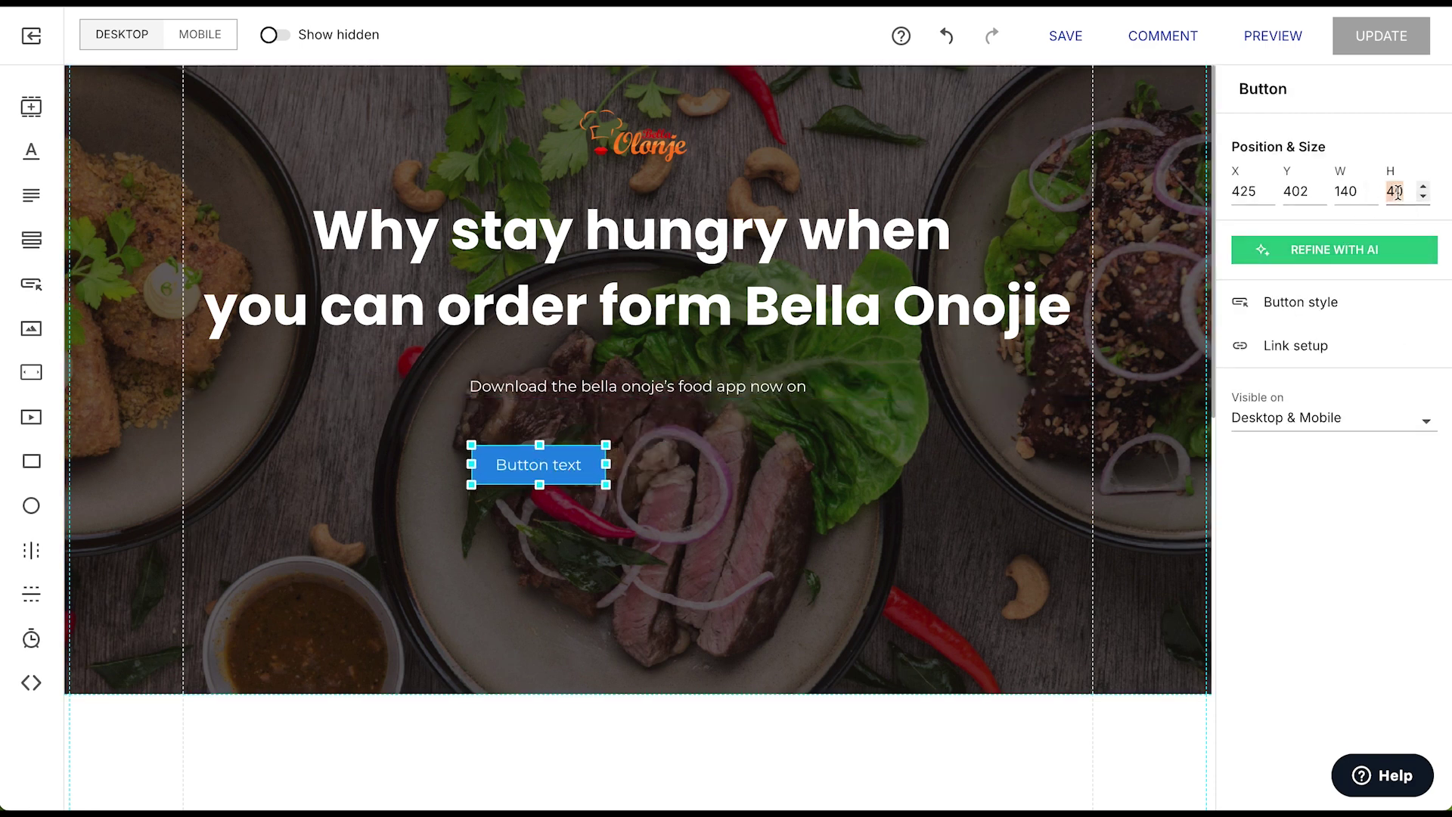
{"action": "type", "text": "64"}
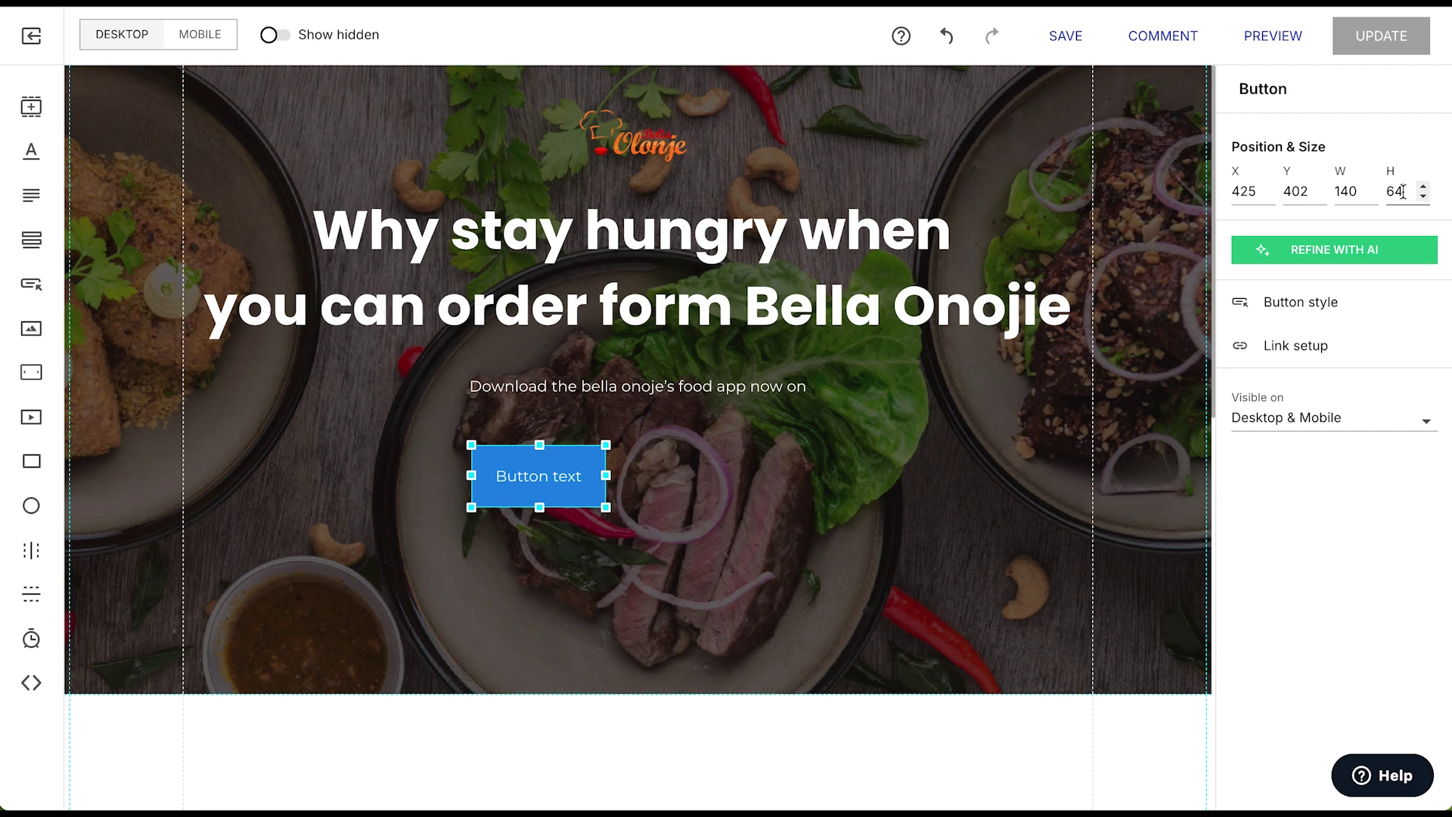
Step: Fill the new button with the saved red colour
{"action": "left_click", "coordinate": [1324, 304]}
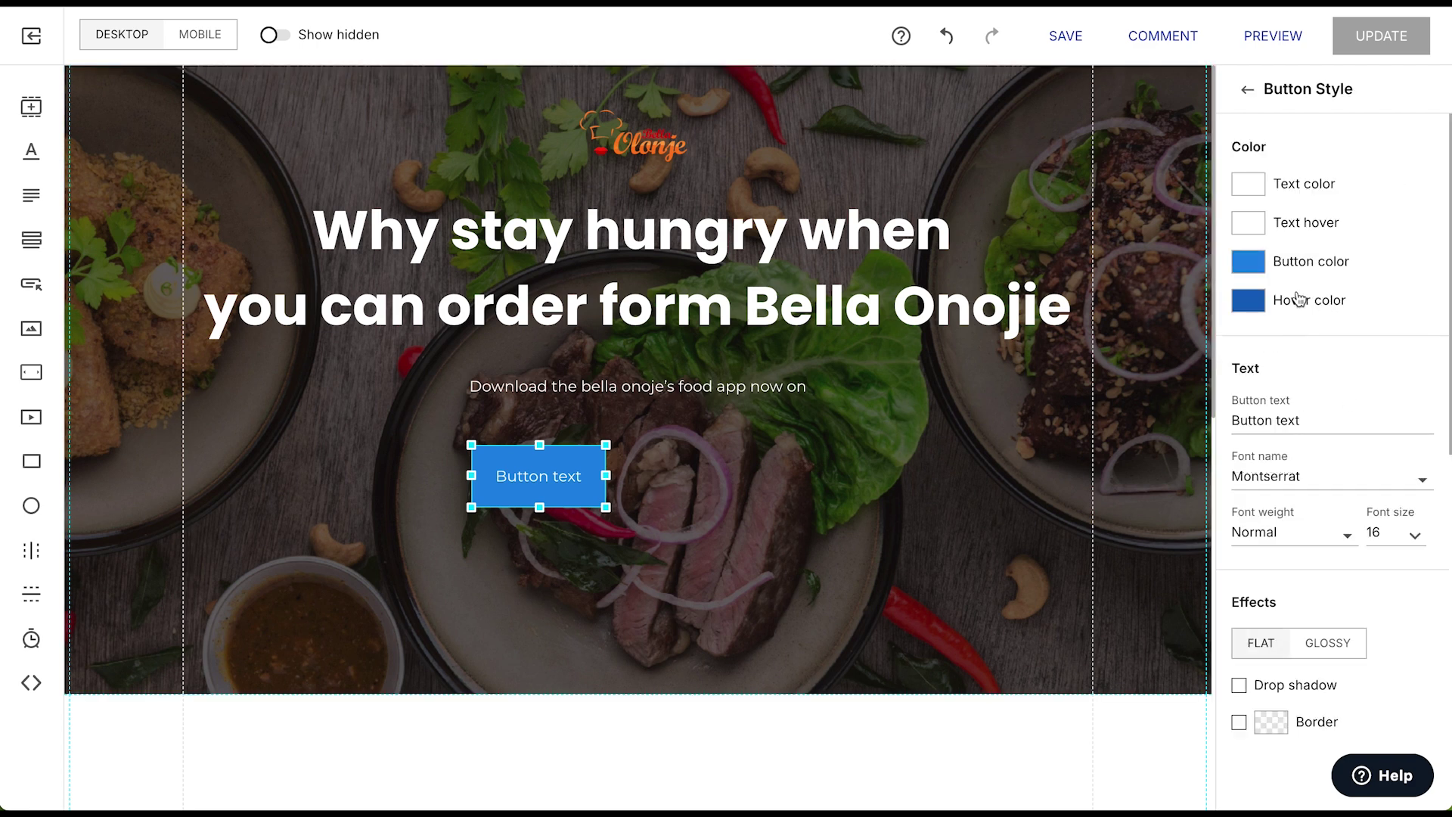
{"action": "left_click", "coordinate": [1291, 263]}
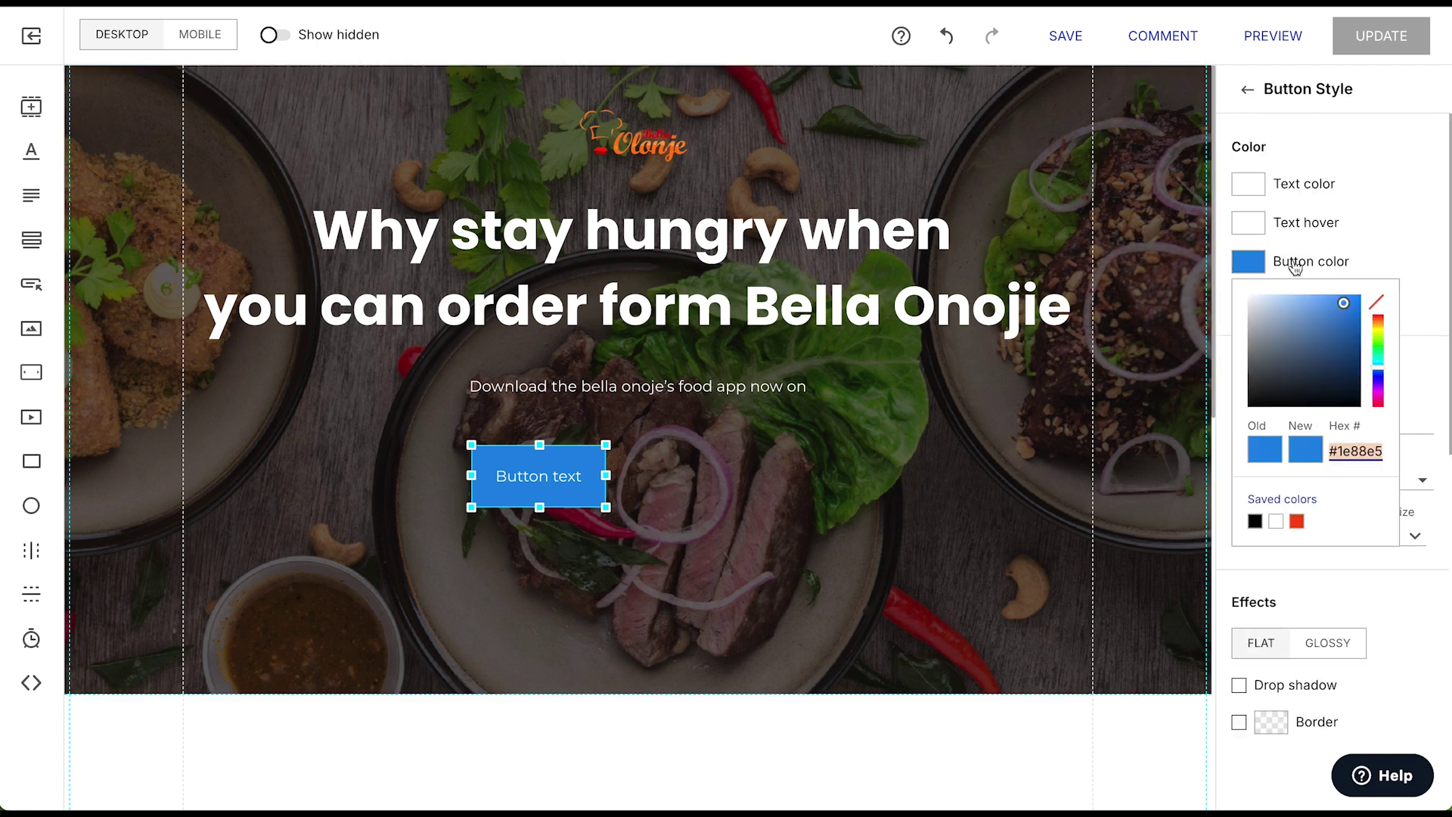
{"action": "left_click", "coordinate": [1297, 521]}
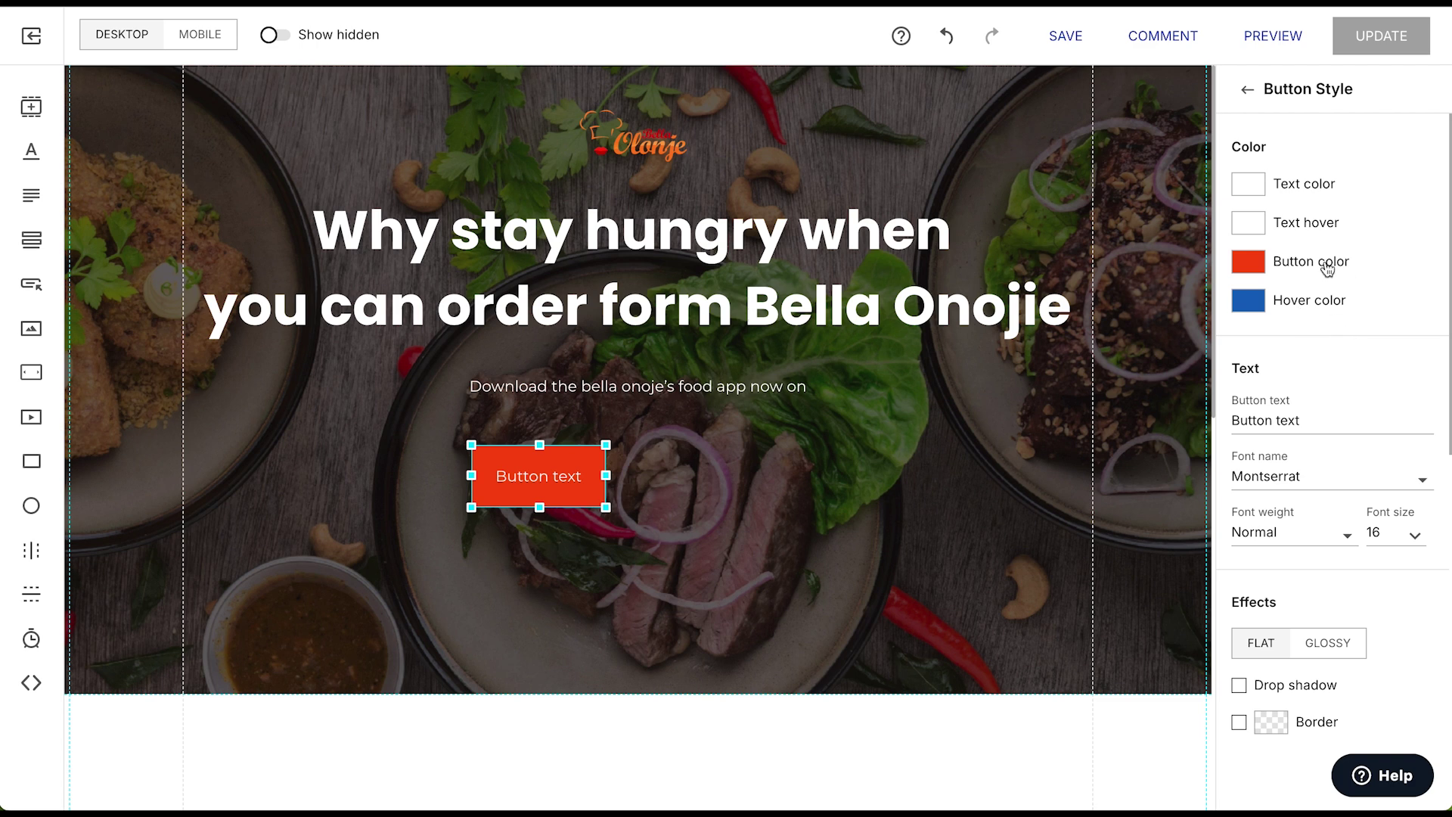
Step: Set the button's font weight to Bold and change its label to "Playstore"
{"action": "scroll", "coordinate": [1289, 274], "scroll_direction": "down", "scroll_amount": 1}
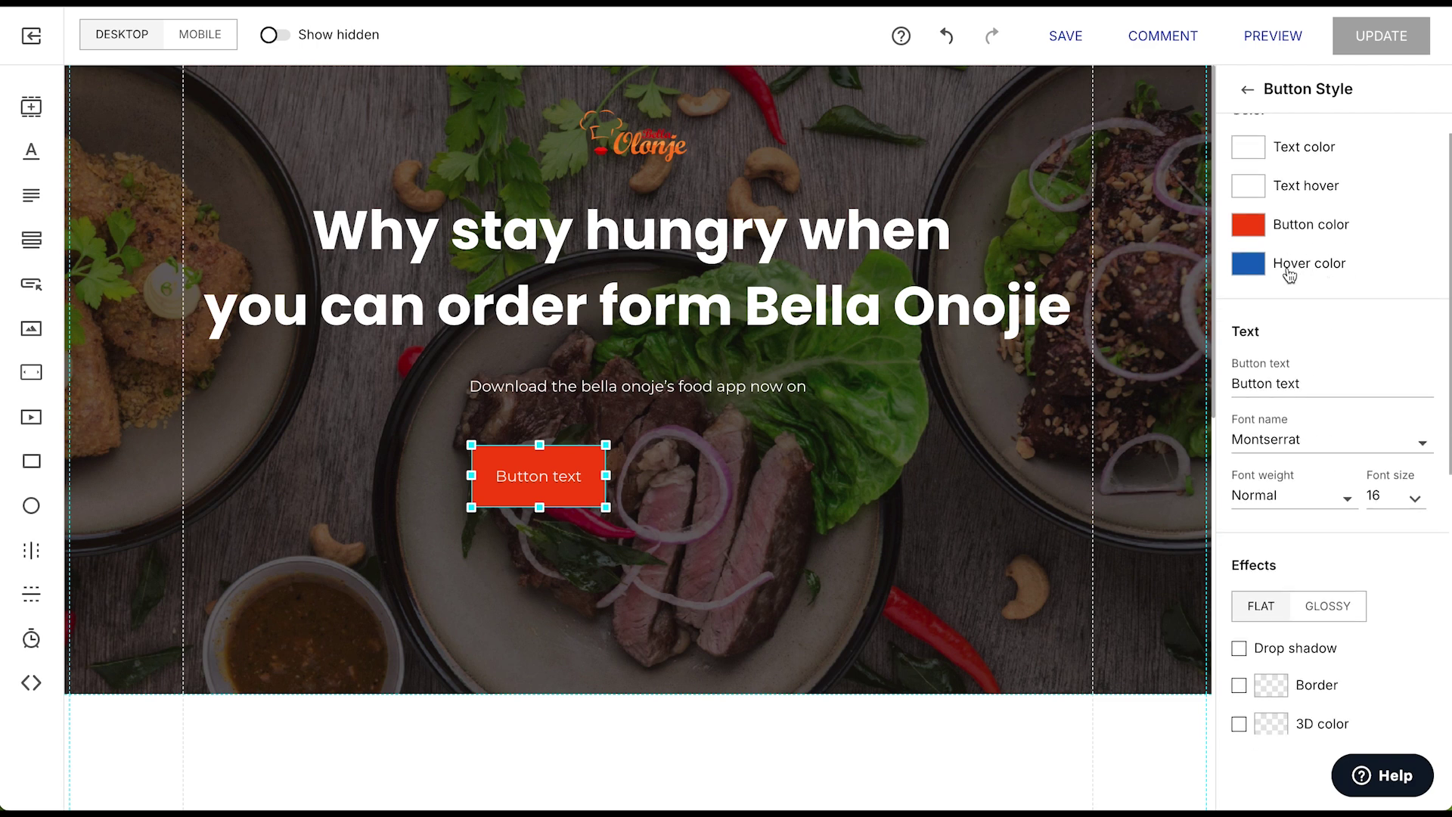
{"action": "scroll", "coordinate": [1345, 363], "scroll_direction": "down", "scroll_amount": 1}
{"action": "left_click", "coordinate": [1319, 466]}
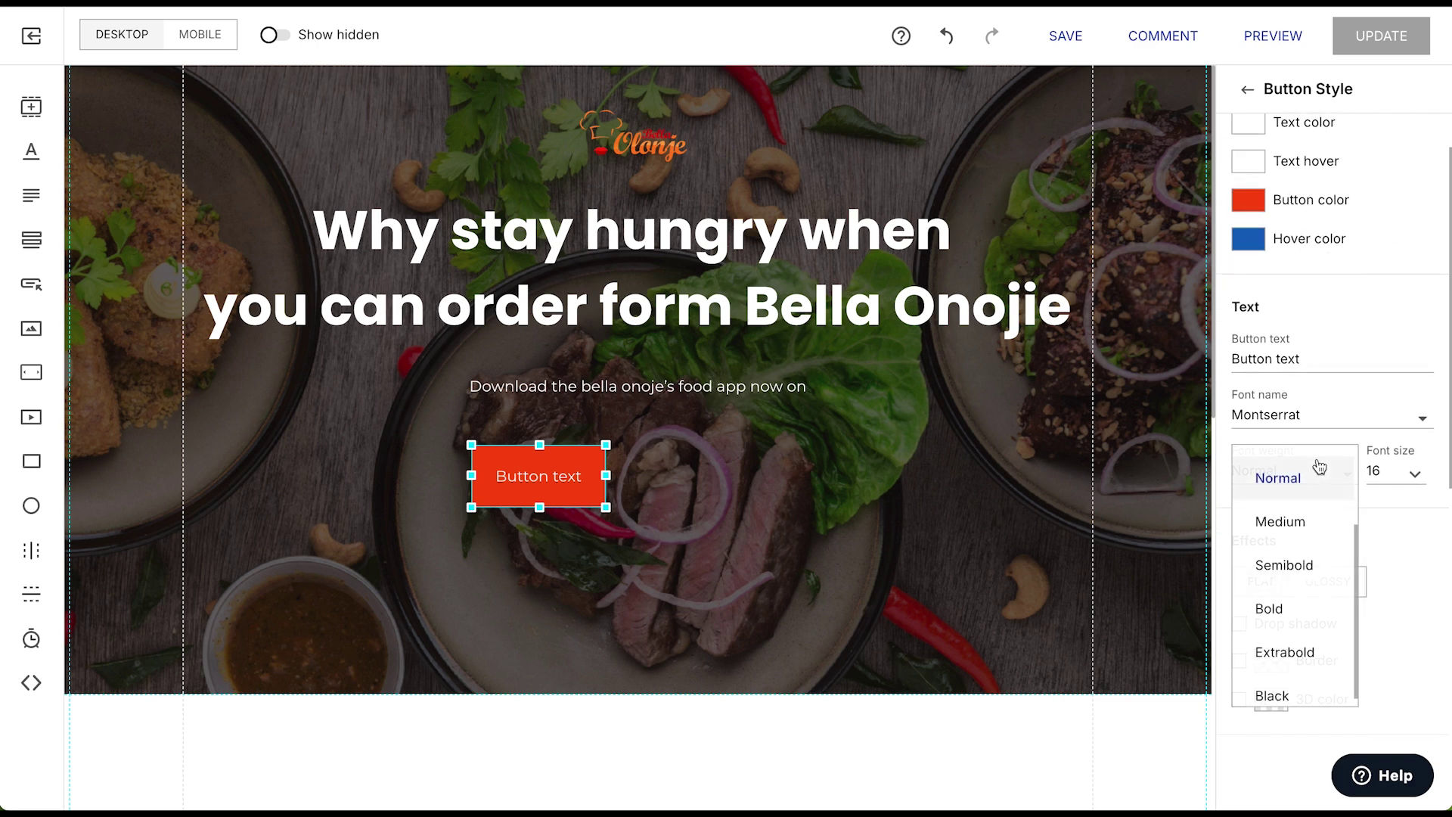
{"action": "left_click", "coordinate": [1285, 613]}
{"action": "triple_click", "coordinate": [1297, 356]}
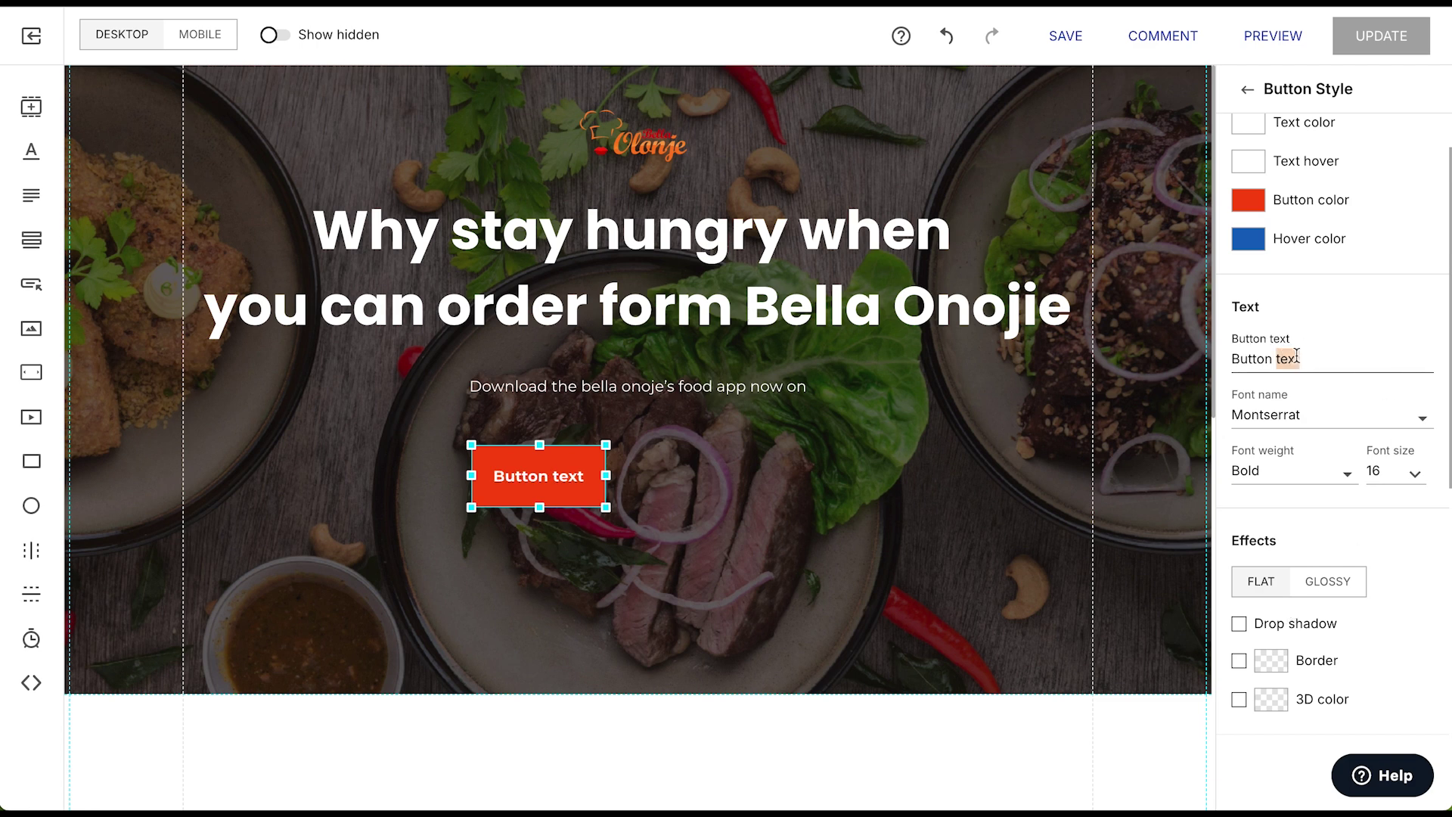
{"action": "type", "text": "Slaystore"}
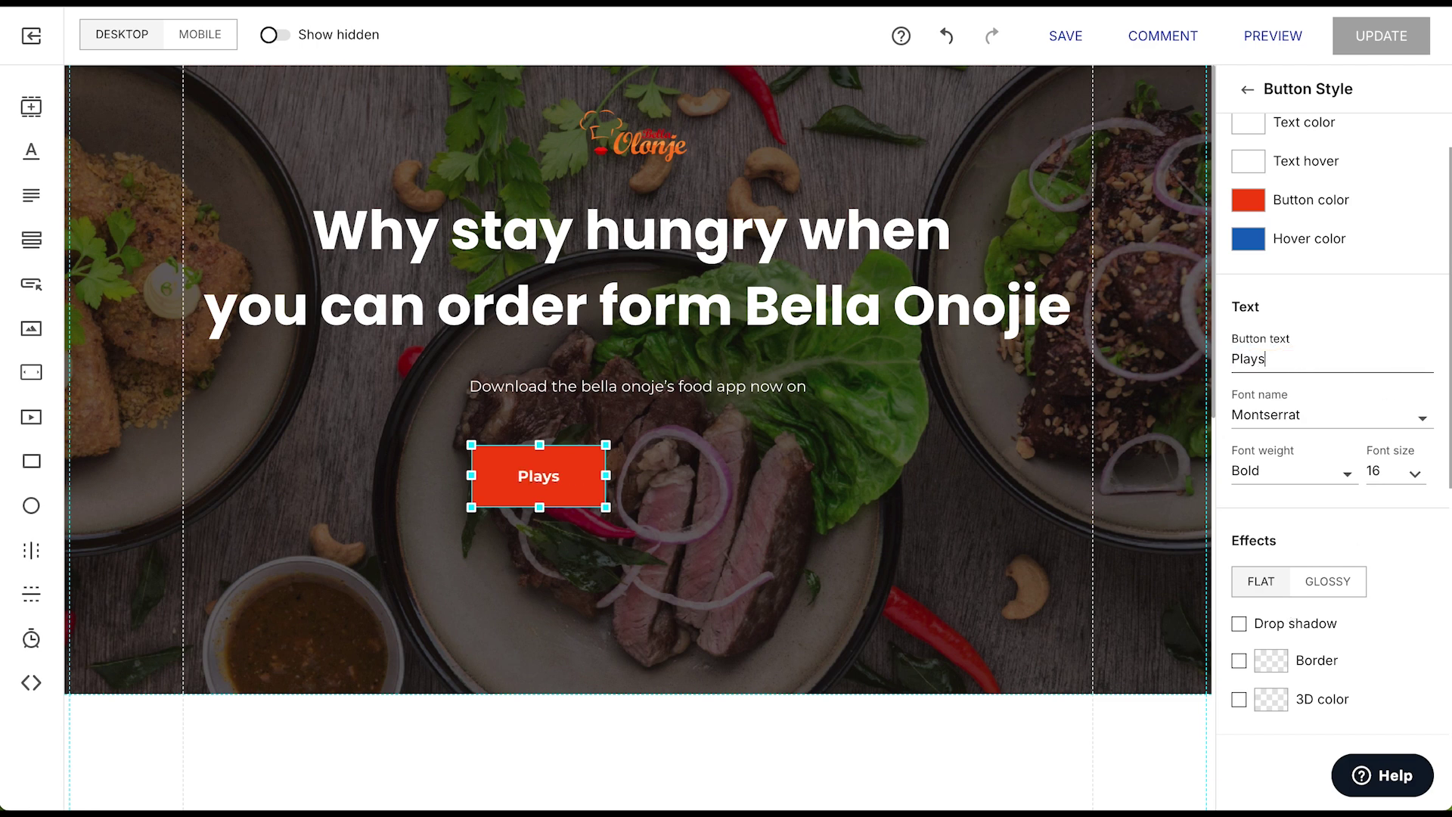
{"action": "left_click", "coordinate": [670, 448]}
Step: Round the Playstore button's corners with a radius of 41 px
{"action": "left_click", "coordinate": [582, 468]}
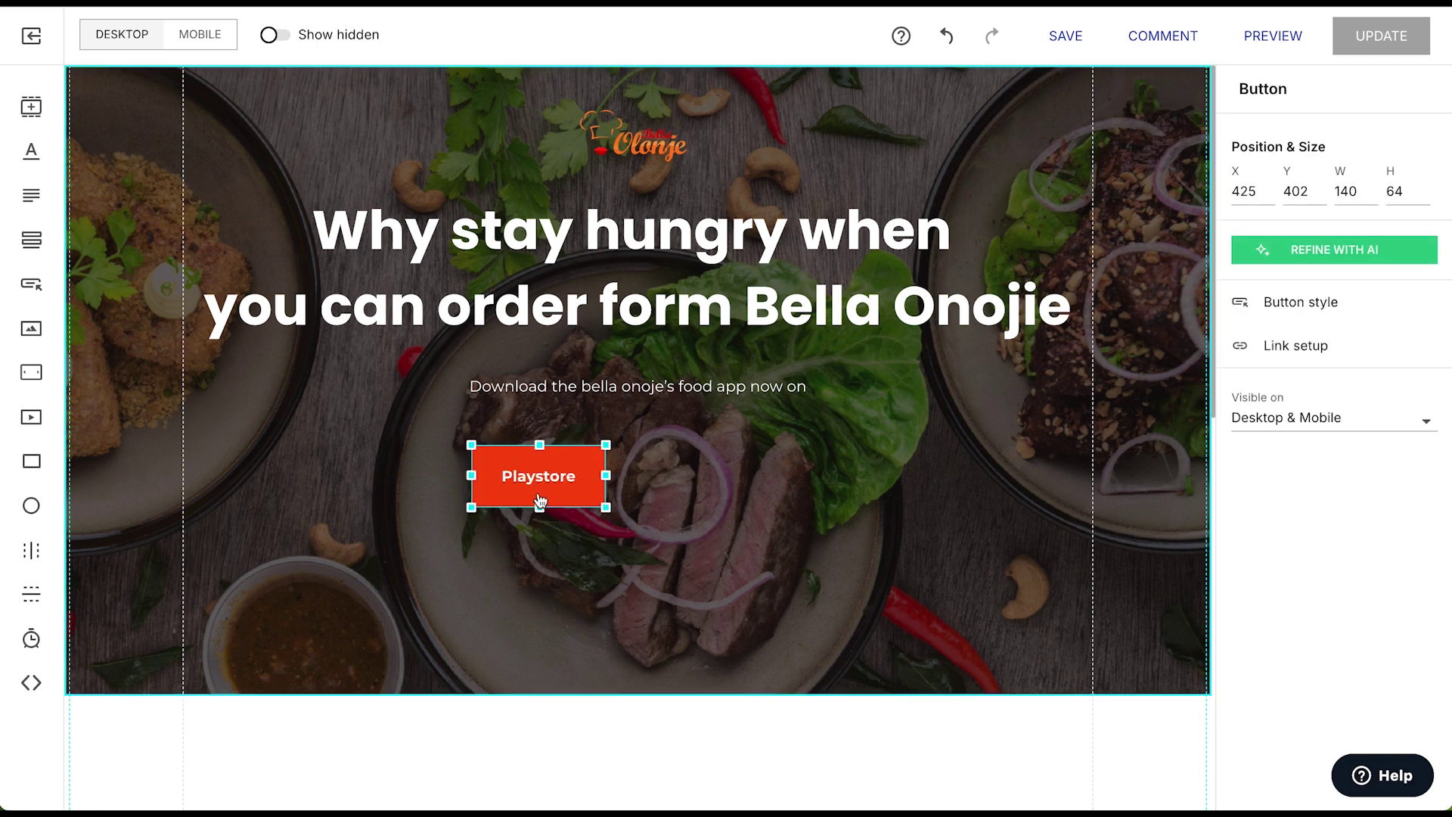
{"action": "left_click", "coordinate": [1308, 302]}
{"action": "scroll", "coordinate": [1353, 475], "scroll_direction": "down", "scroll_amount": 3}
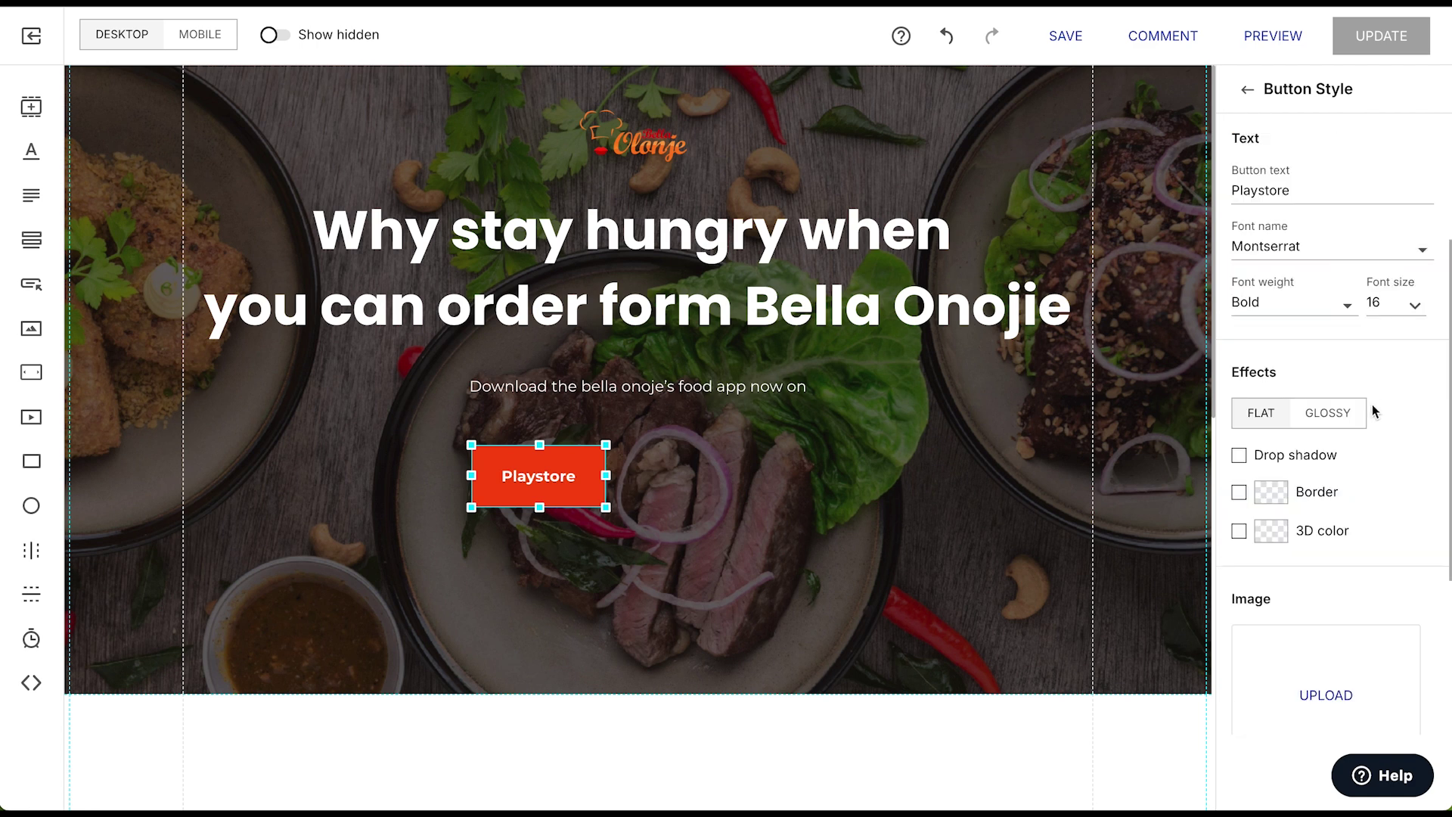
{"action": "scroll", "coordinate": [1374, 409], "scroll_direction": "down", "scroll_amount": 3}
{"action": "left_click_drag", "start_coordinate": [1241, 567], "coordinate": [1381, 568]}
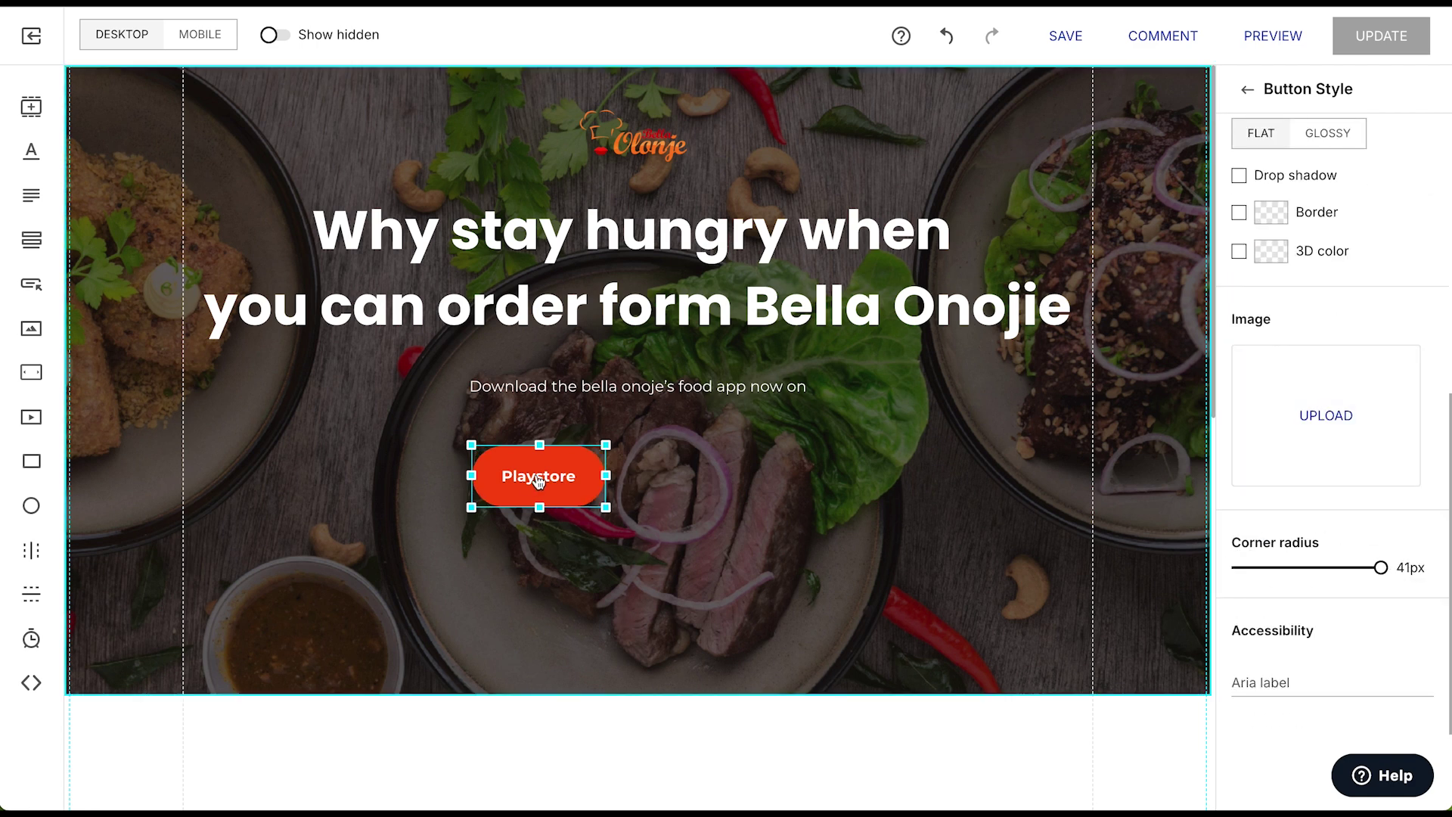
Step: Widen the Playstore button to about 202 and shift it left to make room beside it
{"action": "left_click_drag", "start_coordinate": [603, 474], "coordinate": [662, 475]}
{"action": "left_click", "coordinate": [579, 493]}
{"action": "left_click_drag", "start_coordinate": [579, 493], "coordinate": [534, 479]}
Step: Duplicate the Playstore button and place the copy to its right at about X 649, Y 402
{"action": "right_click", "coordinate": [534, 478]}
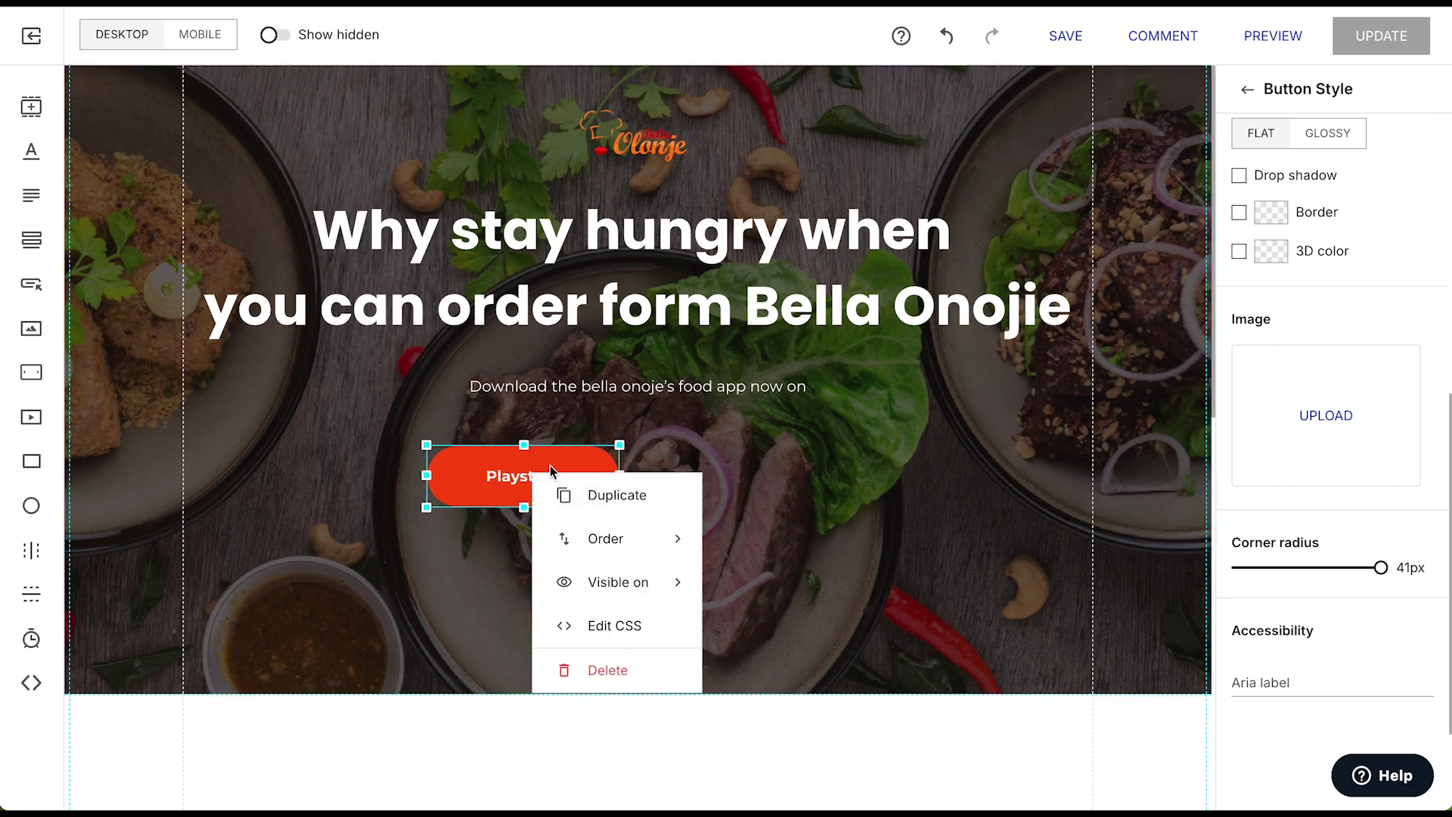
{"action": "left_click", "coordinate": [628, 503]}
{"action": "left_click_drag", "start_coordinate": [514, 497], "coordinate": [813, 488]}
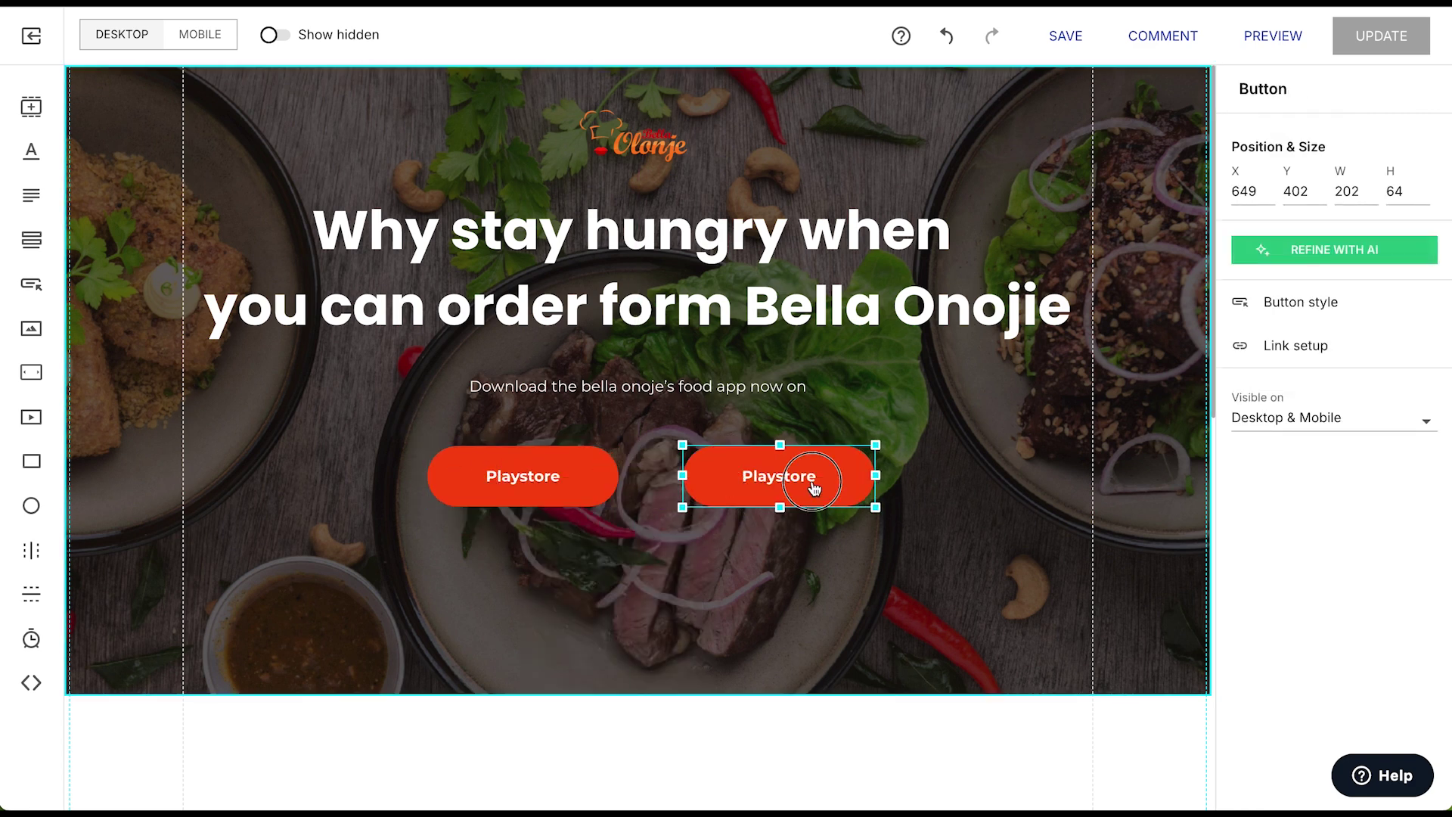
Step: Remove the duplicate button's fill colour and give it a white border
{"action": "left_click", "coordinate": [1312, 303]}
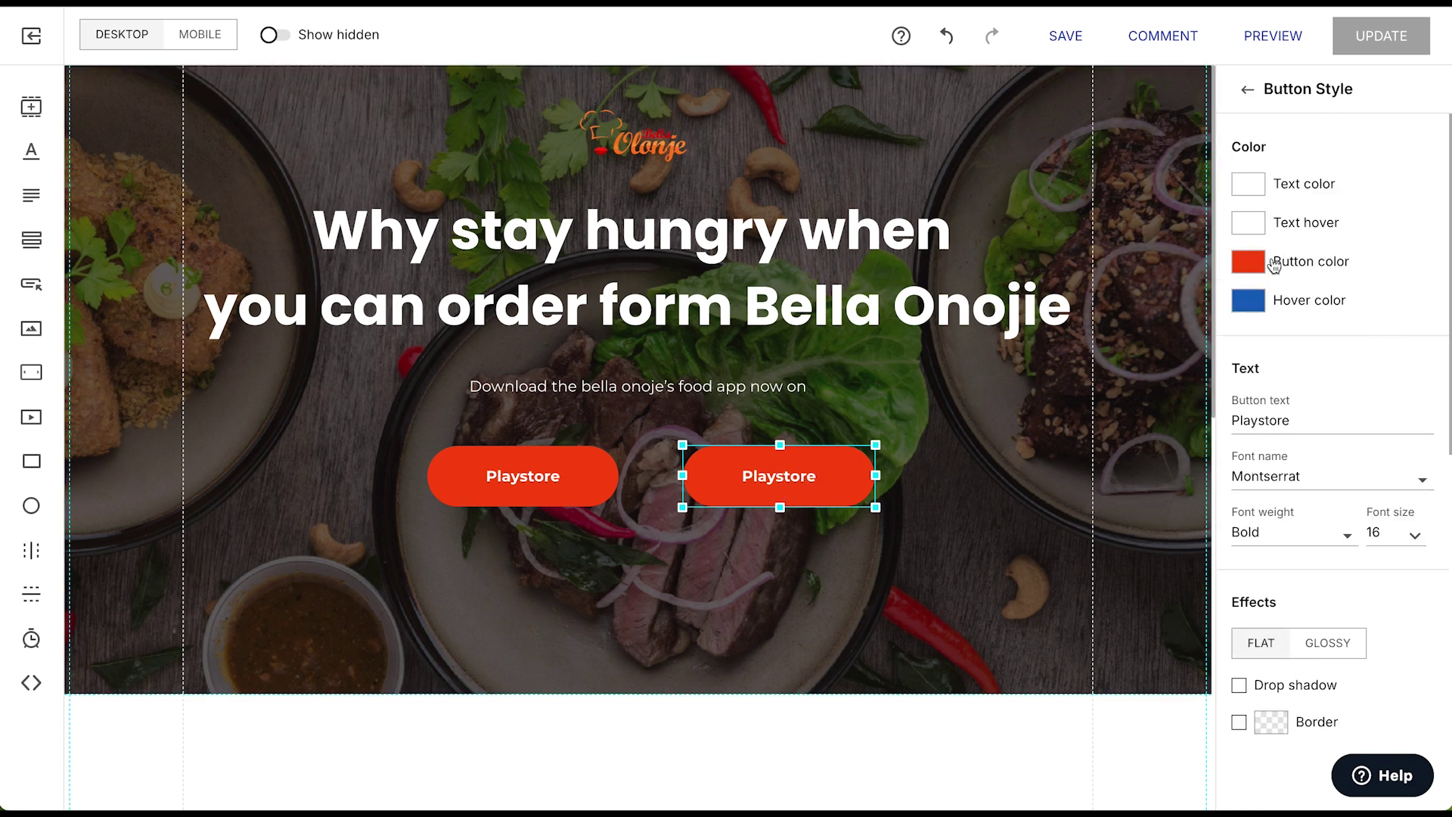
{"action": "left_click", "coordinate": [1260, 266]}
{"action": "left_click", "coordinate": [1378, 304]}
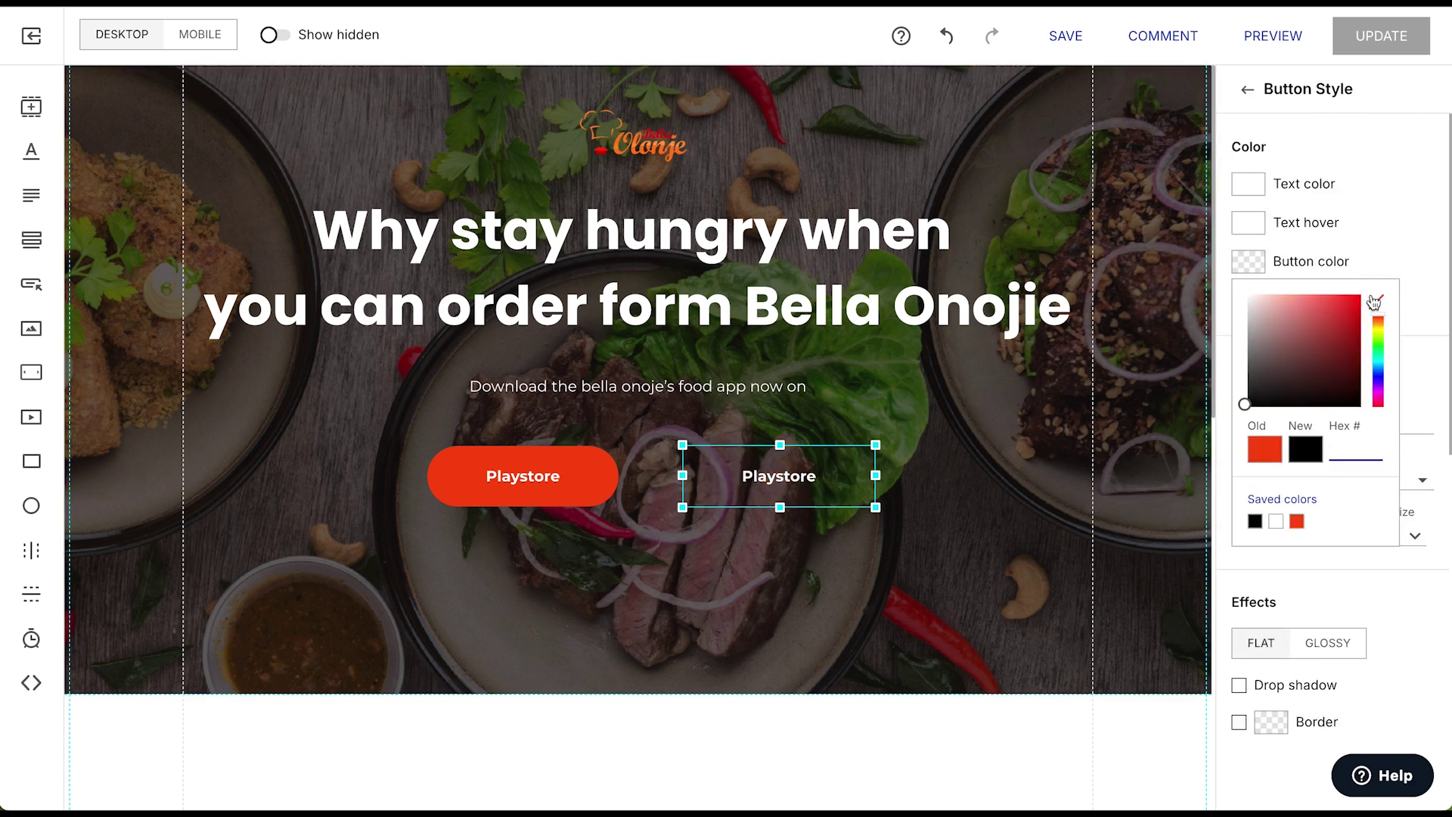
{"action": "scroll", "coordinate": [1331, 454], "scroll_direction": "down", "scroll_amount": 3}
{"action": "left_click", "coordinate": [1238, 532]}
{"action": "left_click", "coordinate": [1298, 498]}
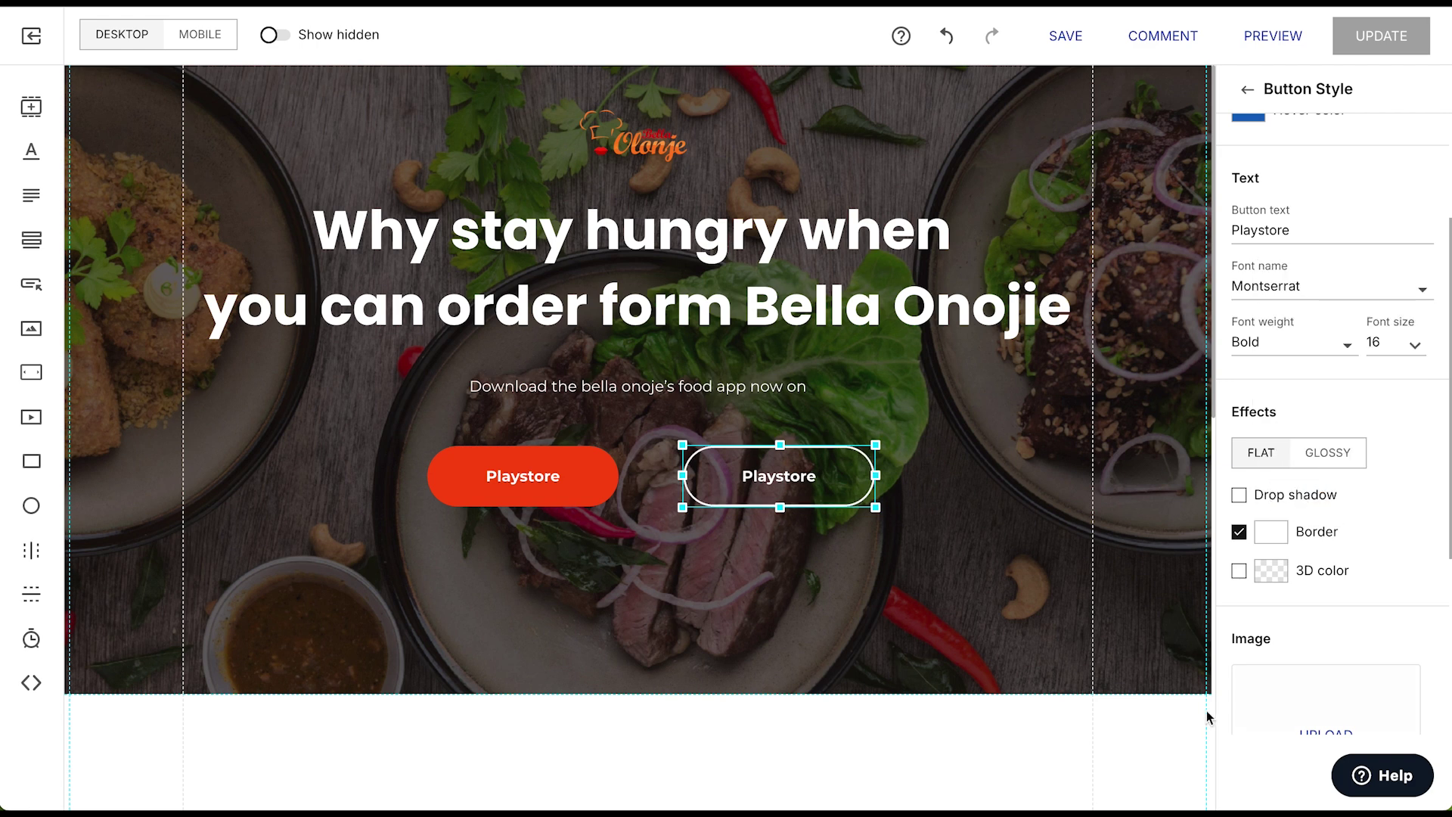
Step: Change the outlined button's label to "App store" and deselect it
{"action": "double_click", "coordinate": [1313, 235]}
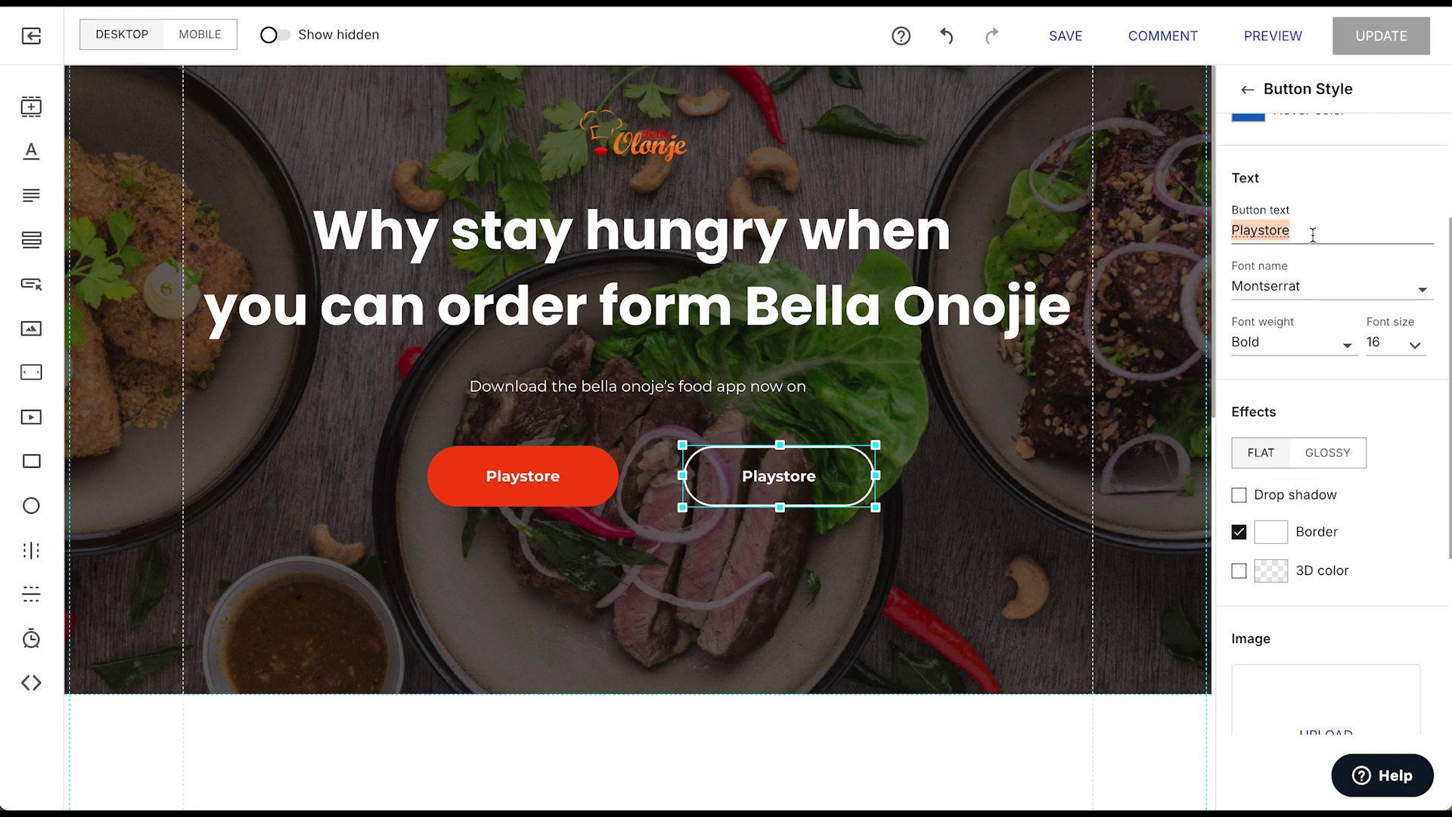
{"action": "type", "text": "App store"}
{"action": "key", "text": "Escape"}
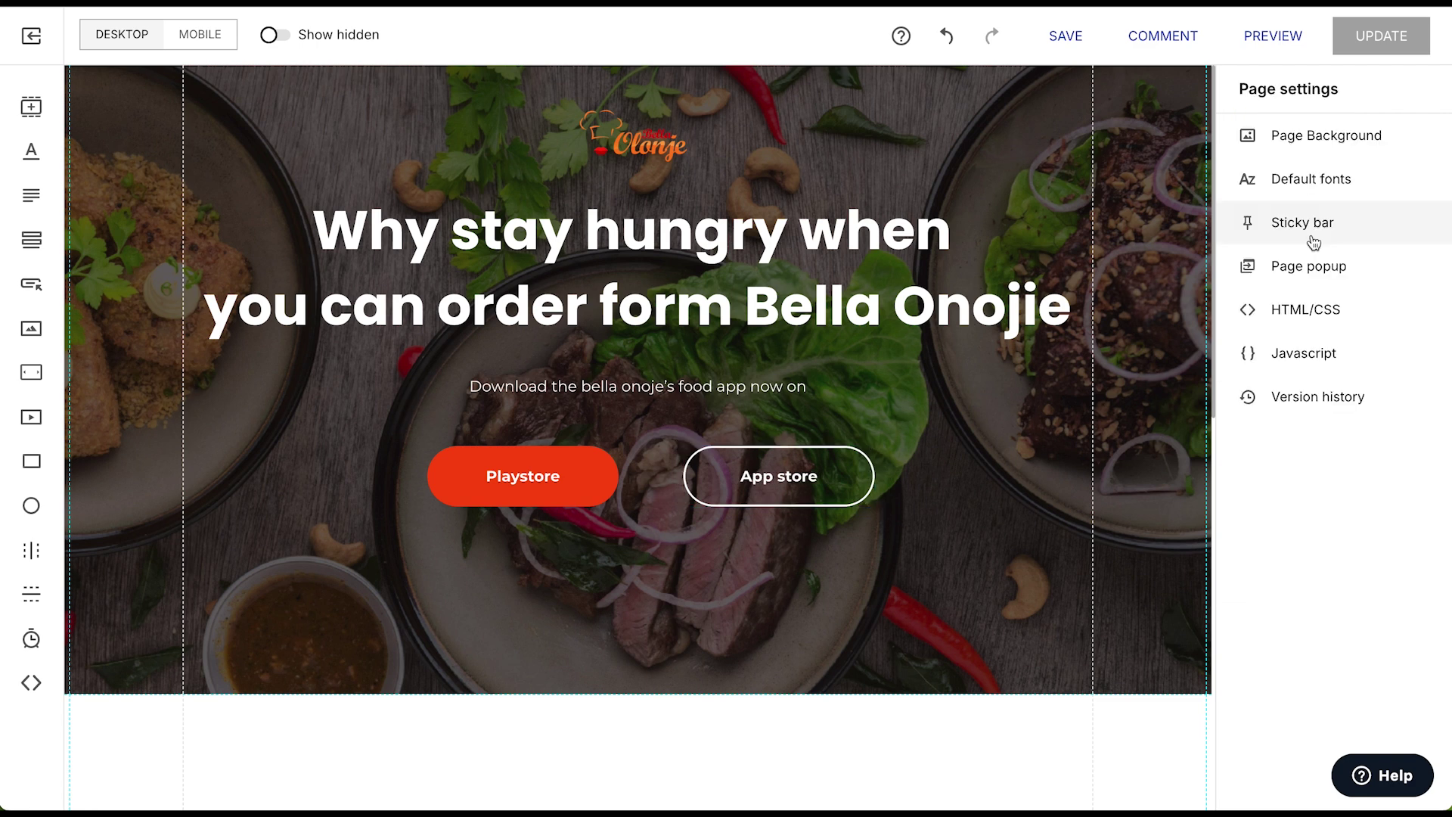
{"action": "left_click", "coordinate": [763, 493]}
{"action": "left_click", "coordinate": [801, 563]}
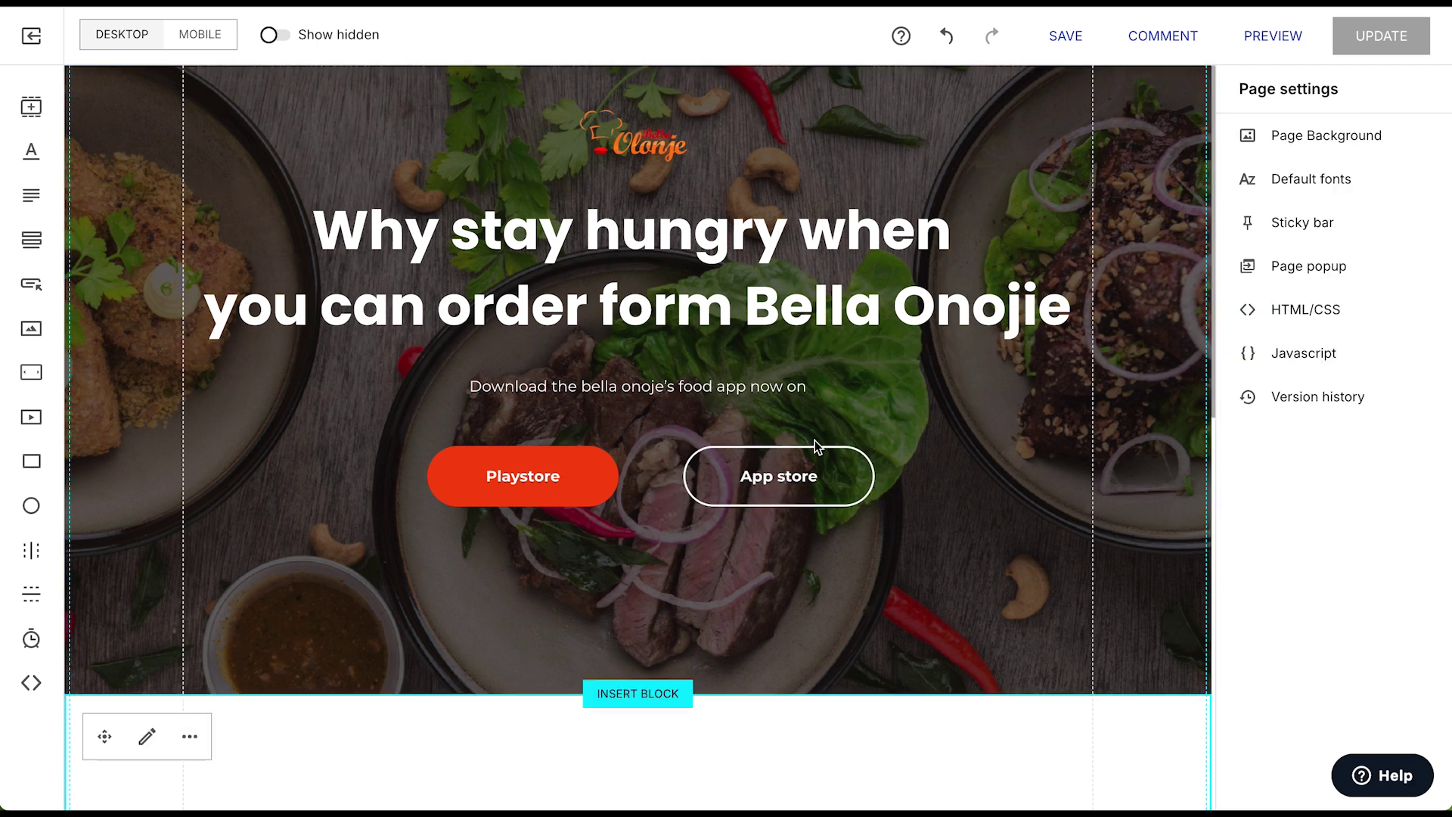
Step: Nudge the App store and Playstore buttons closer together, placing the Playstore button at X 387, Y 402
{"action": "left_click", "coordinate": [787, 493]}
{"action": "key", "text": "shift+Left"}
{"action": "key", "text": "shift+Left"}
{"action": "left_click", "coordinate": [563, 496]}
{"action": "key", "text": "shift+Right"}
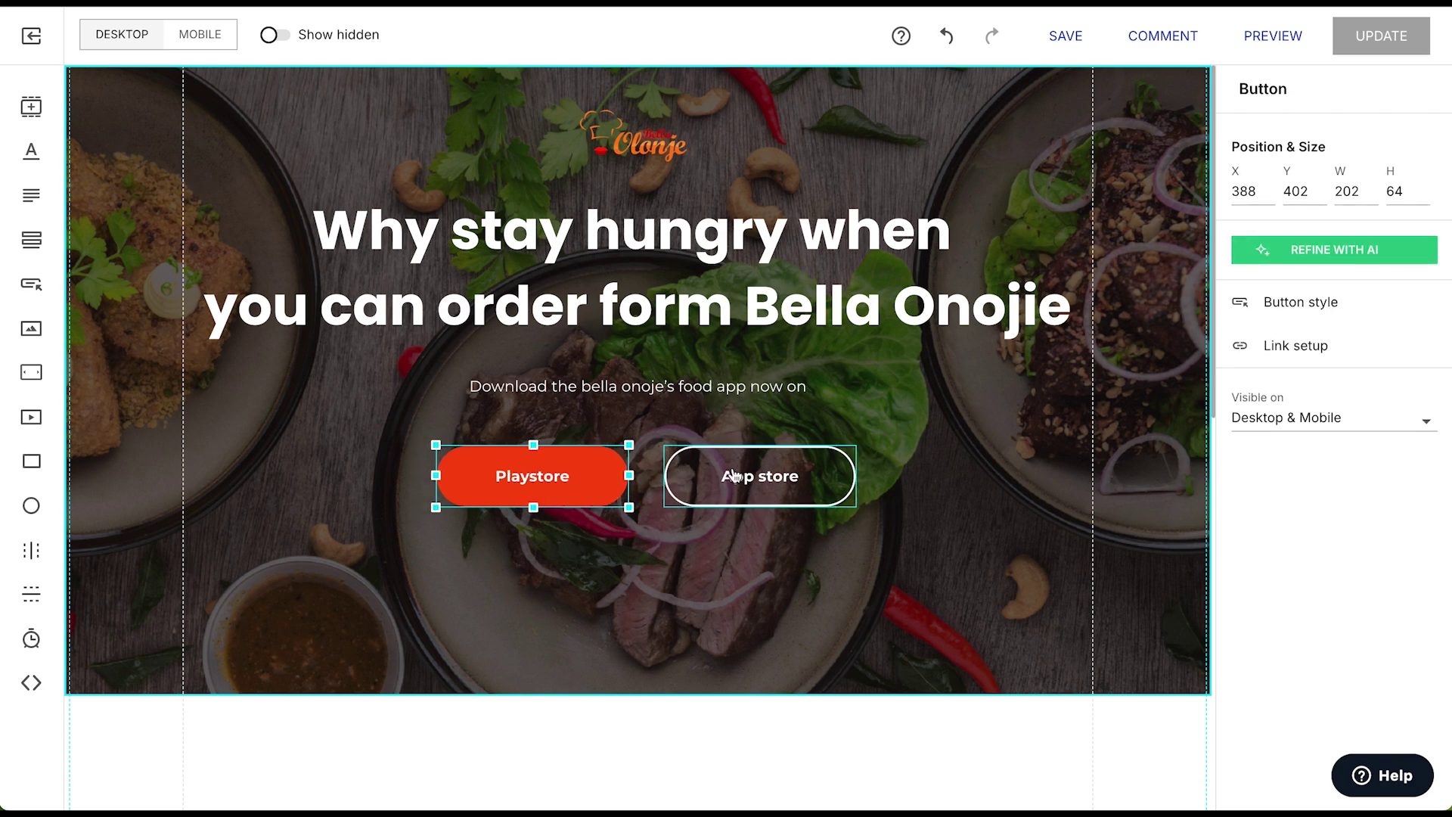
{"action": "key", "text": "ctrl+z"}
{"action": "left_click", "coordinate": [779, 465]}
{"action": "left_click", "coordinate": [551, 482]}
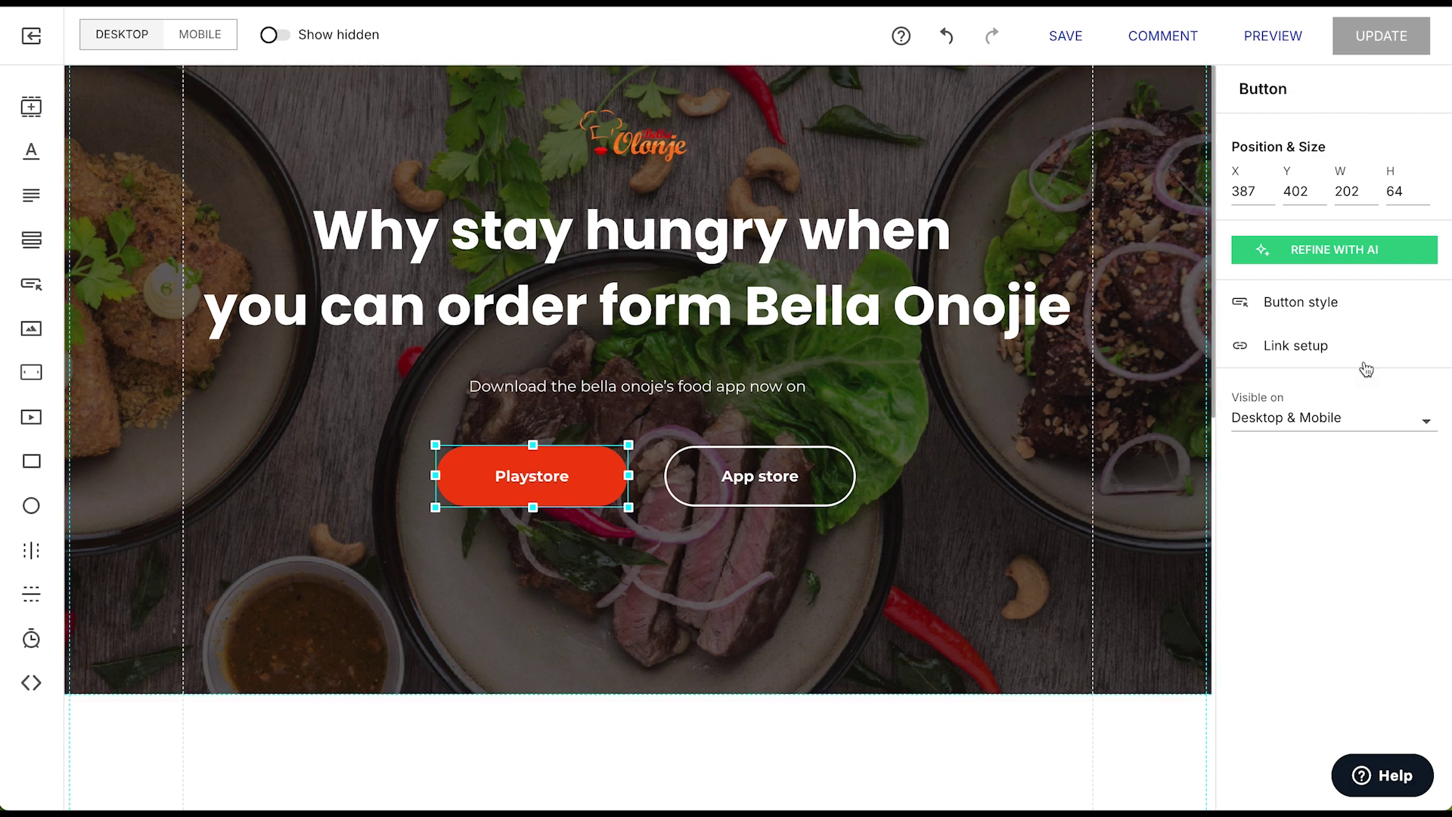
Step: Preview the page to check the two store buttons and their hover colours
{"action": "left_click", "coordinate": [1308, 307]}
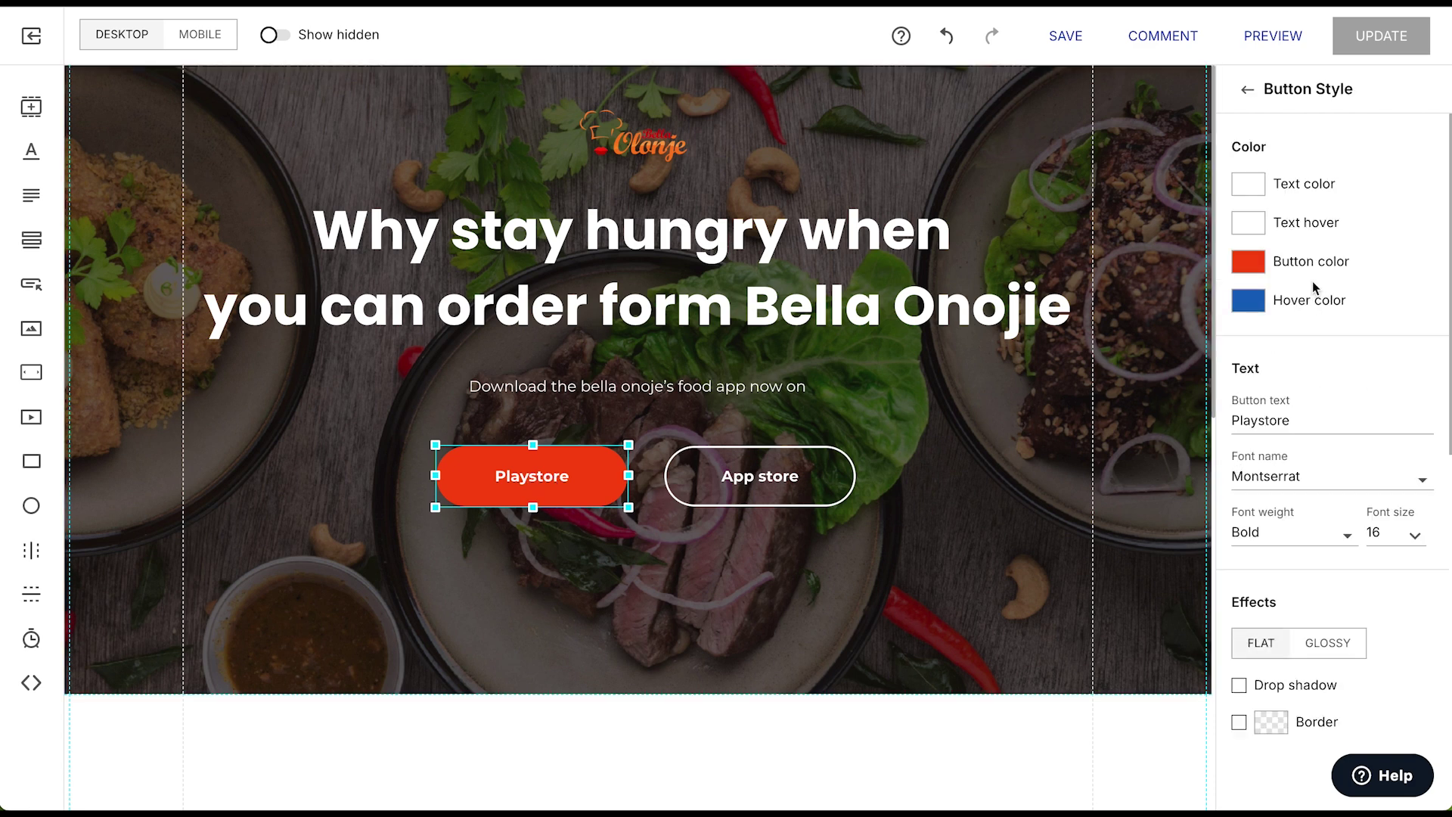
{"action": "left_click", "coordinate": [615, 741]}
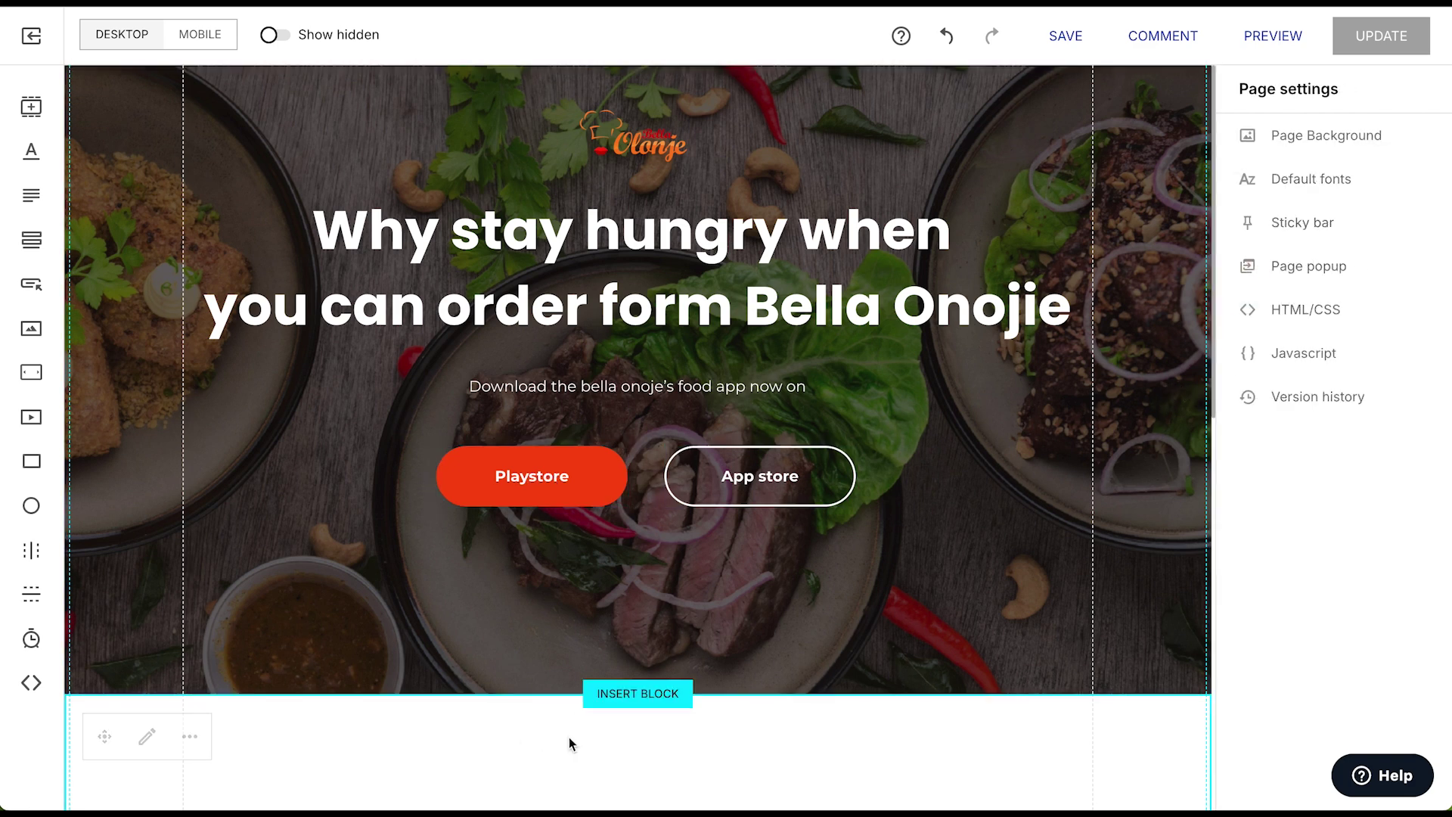
{"action": "left_click", "coordinate": [1277, 38]}
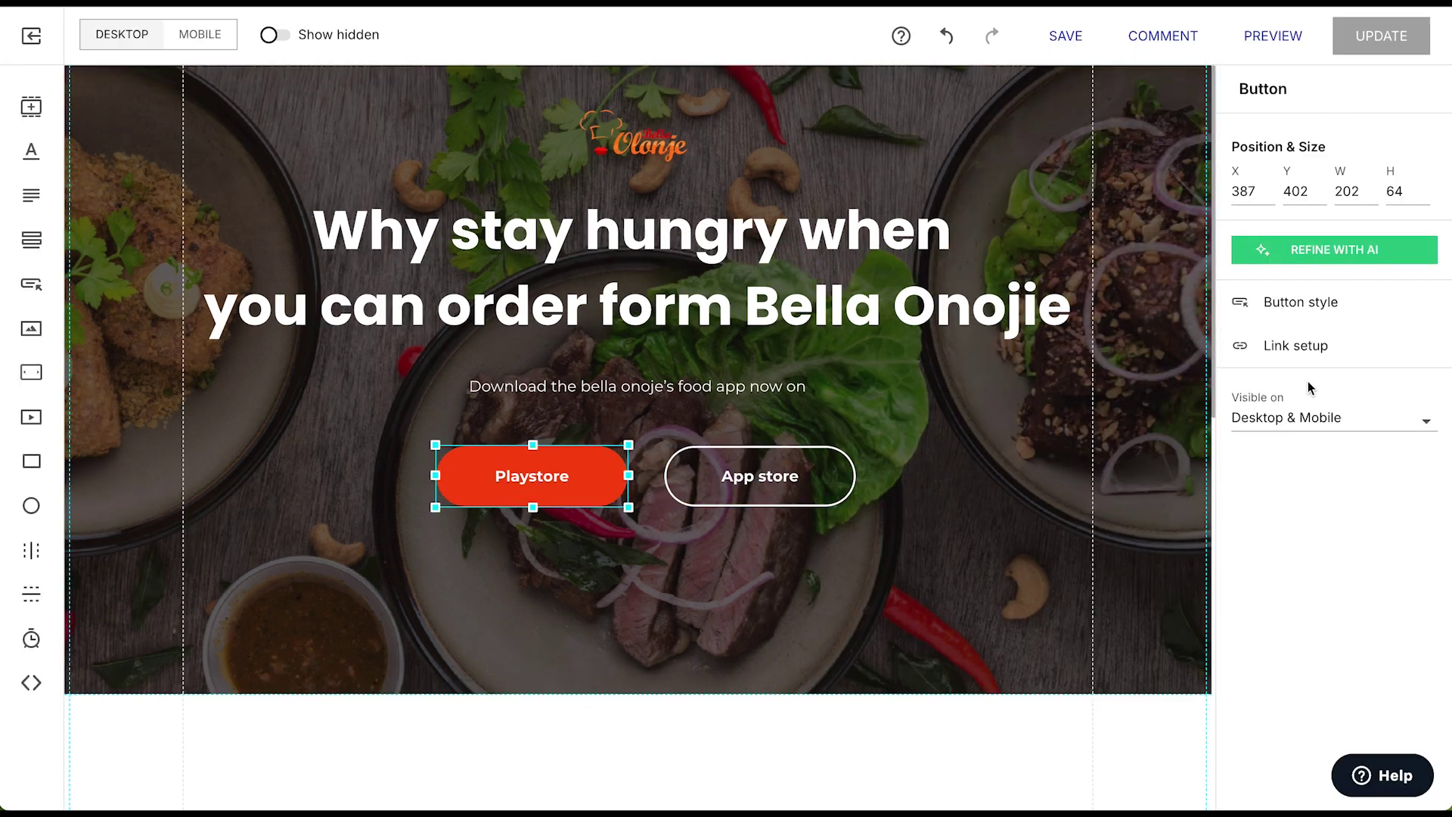
Step: Set the Playstore button's hover colour to a lighter shade of the saved red and check it in the page preview
{"action": "left_click", "coordinate": [1330, 307]}
{"action": "left_click", "coordinate": [1270, 300]}
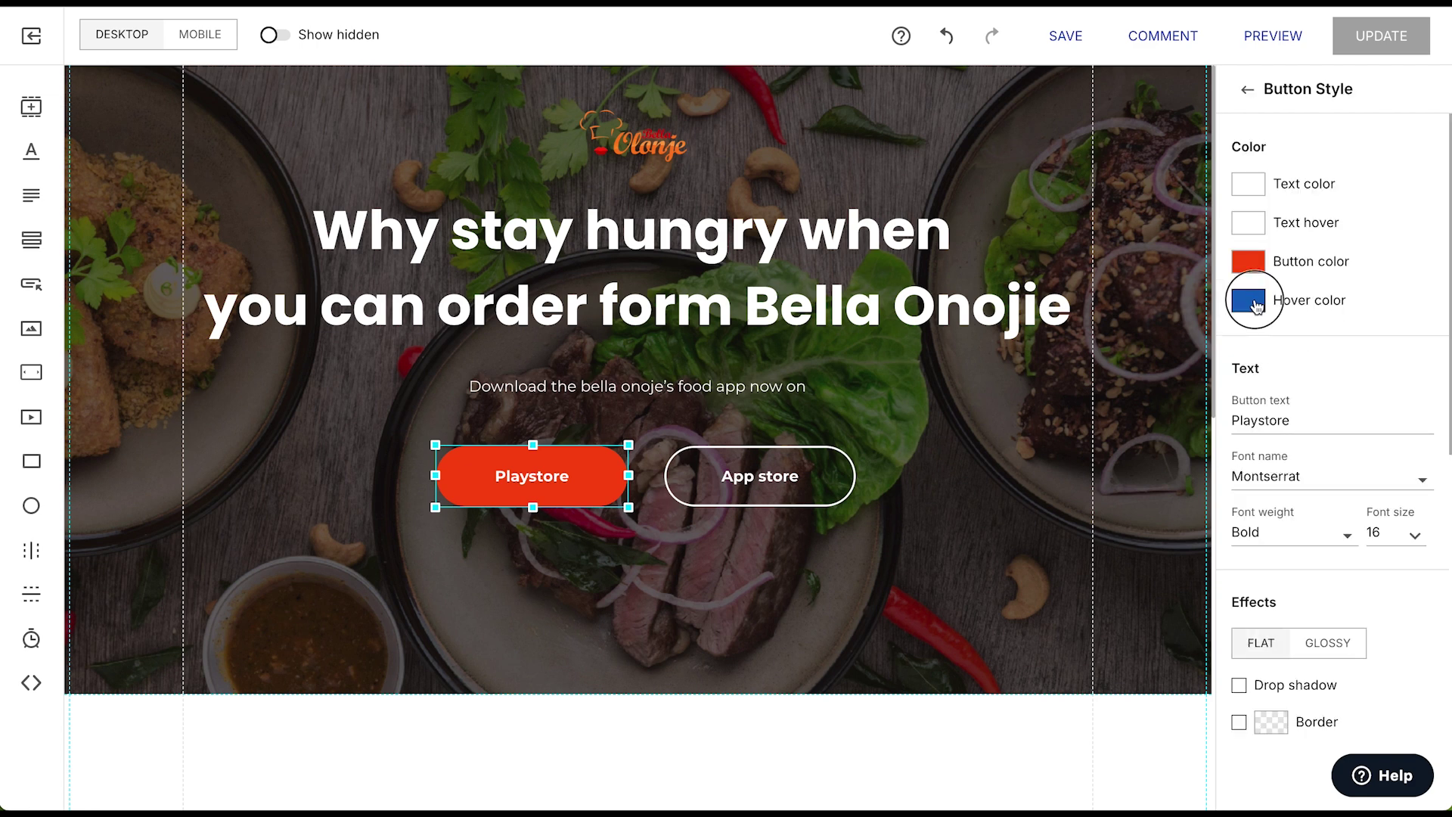
{"action": "left_click", "coordinate": [1297, 563]}
{"action": "left_click", "coordinate": [1255, 300]}
{"action": "left_click", "coordinate": [1349, 332]}
{"action": "mouse_move", "coordinate": [1349, 332]}
{"action": "left_mouse_down"}
{"action": "mouse_move", "coordinate": [1325, 326]}
{"action": "mouse_move", "coordinate": [1339, 306]}
{"action": "left_mouse_up"}
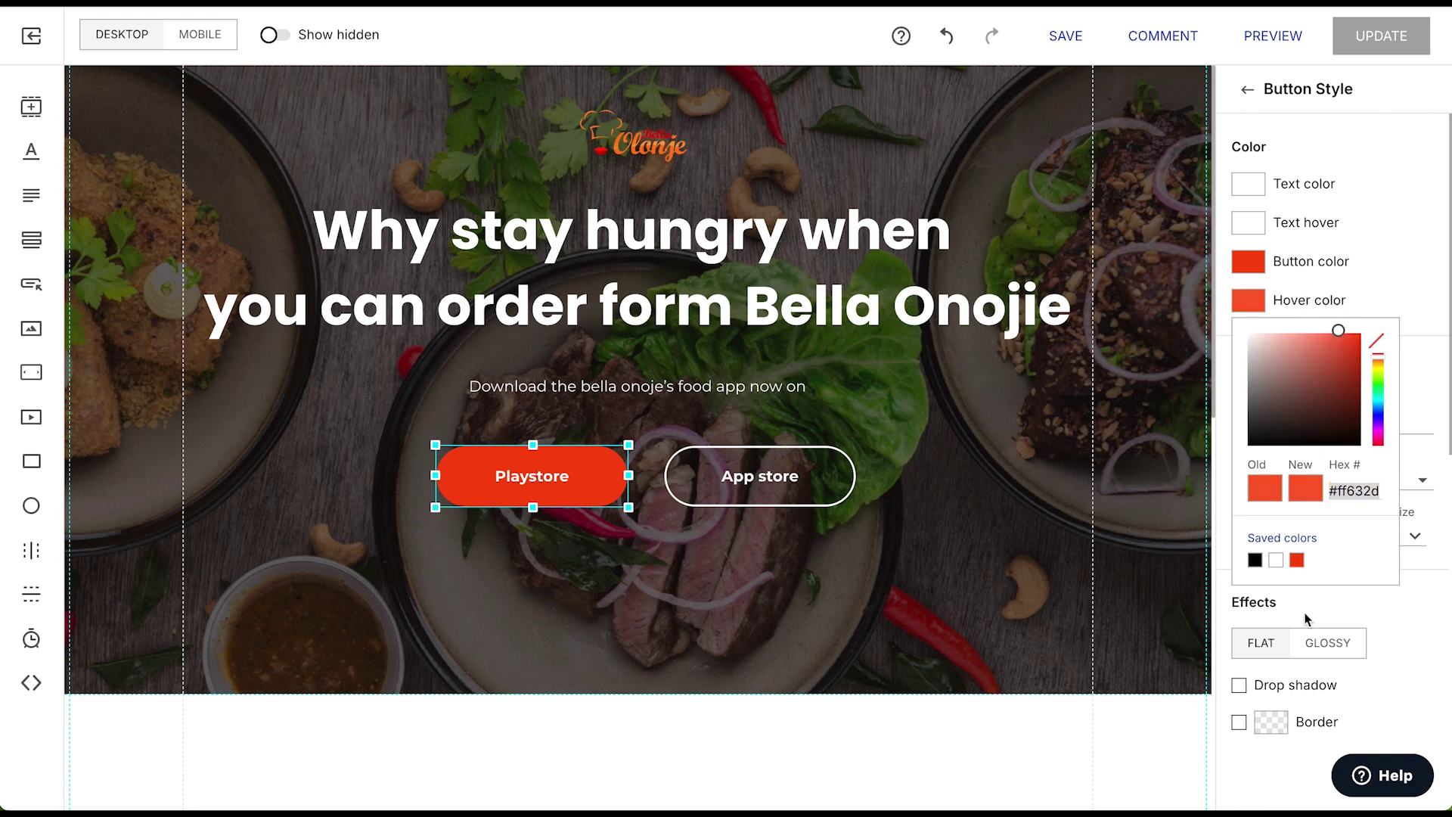
{"action": "left_click", "coordinate": [1268, 47]}
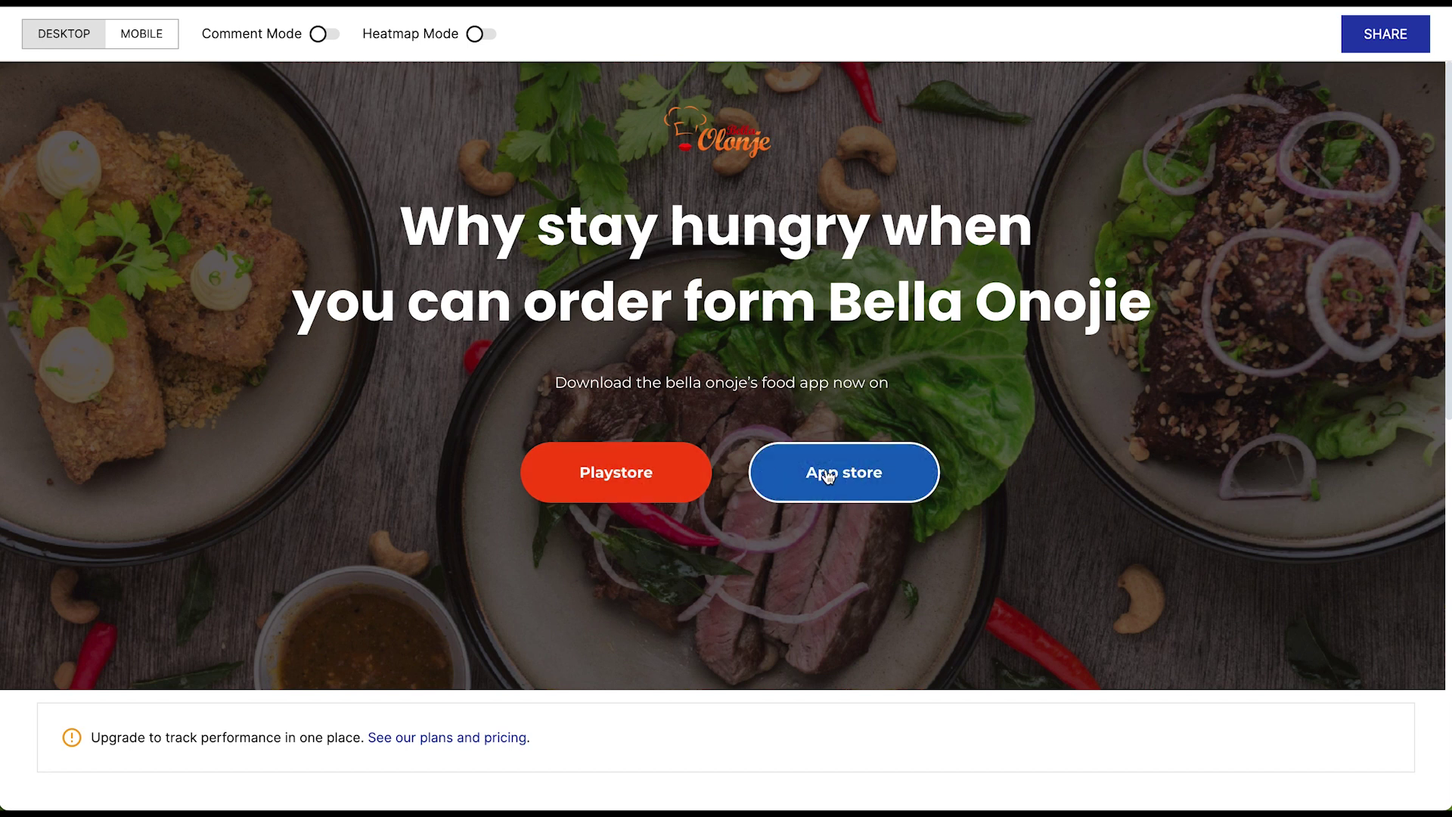
{"action": "key", "text": "Escape"}
Step: Set the App store button's hover colour to the saved red
{"action": "left_click", "coordinate": [756, 475]}
{"action": "left_click", "coordinate": [1278, 476]}
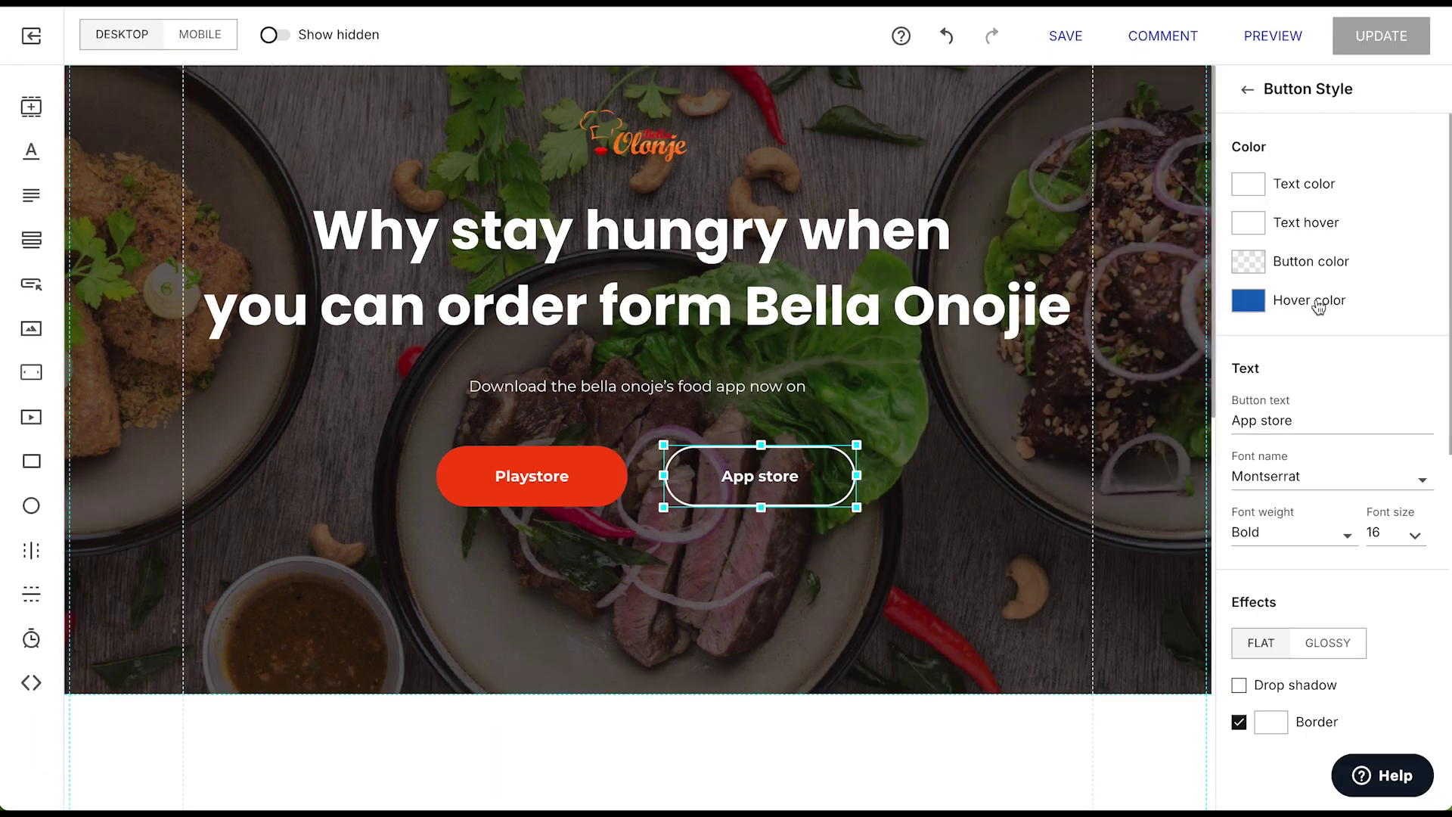
{"action": "left_click", "coordinate": [1255, 303]}
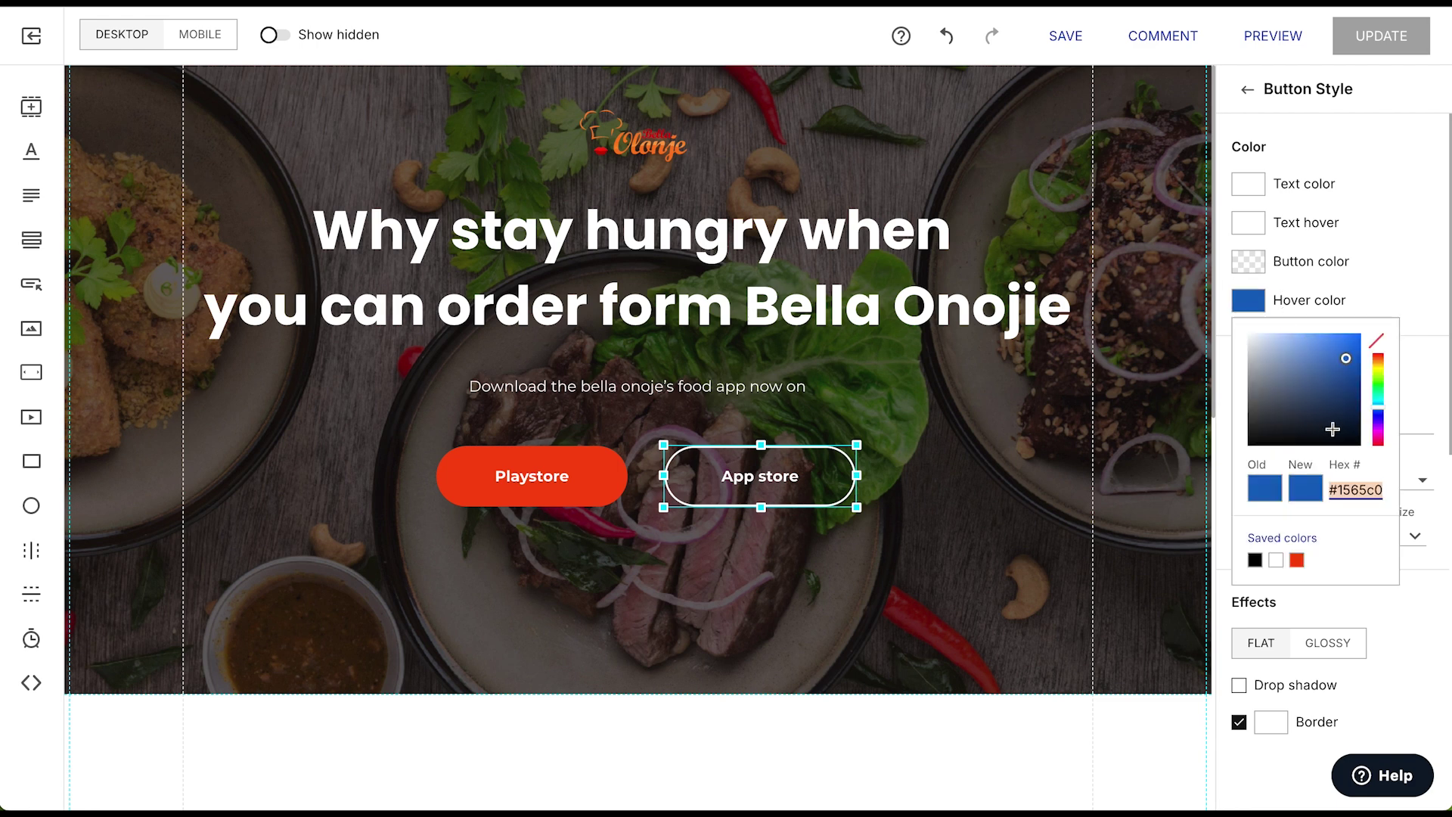
{"action": "left_click", "coordinate": [1296, 559]}
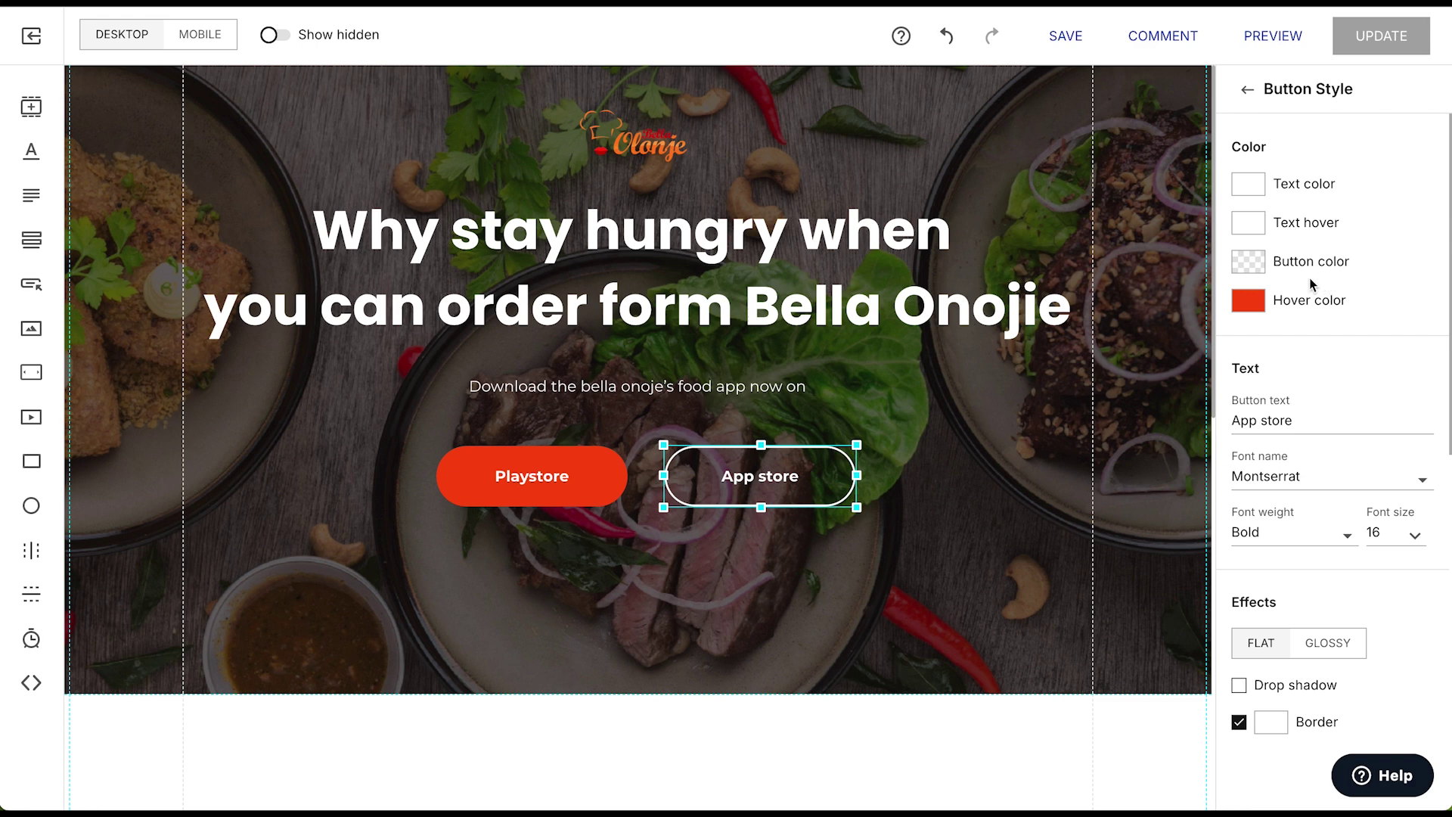
Step: Change the App store button's border colour to the saved red and deselect it
{"action": "scroll", "coordinate": [1379, 414], "scroll_direction": "down", "scroll_amount": 4}
{"action": "left_click", "coordinate": [1271, 430]}
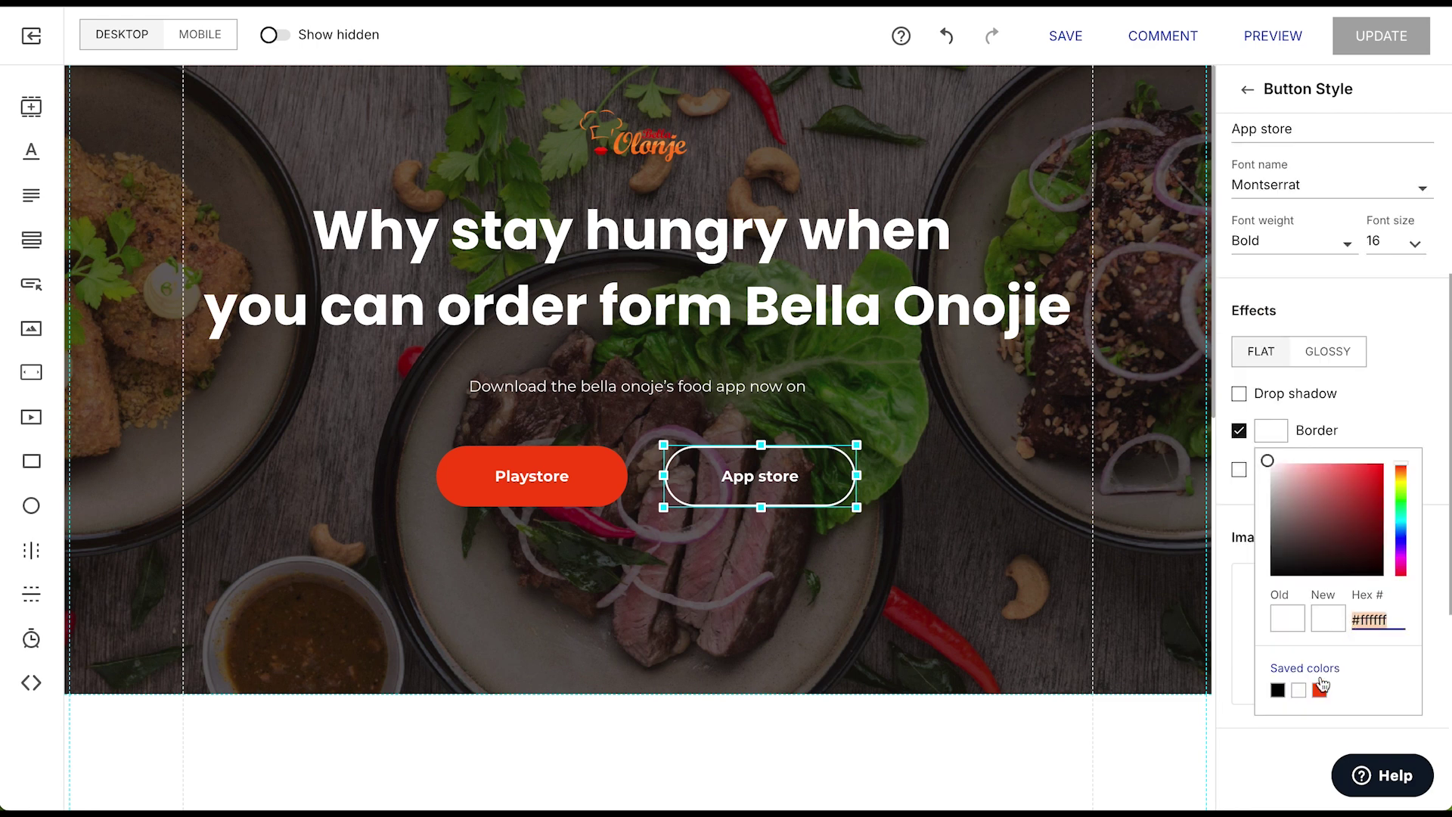
{"action": "left_click", "coordinate": [1319, 686]}
{"action": "left_click", "coordinate": [900, 608]}
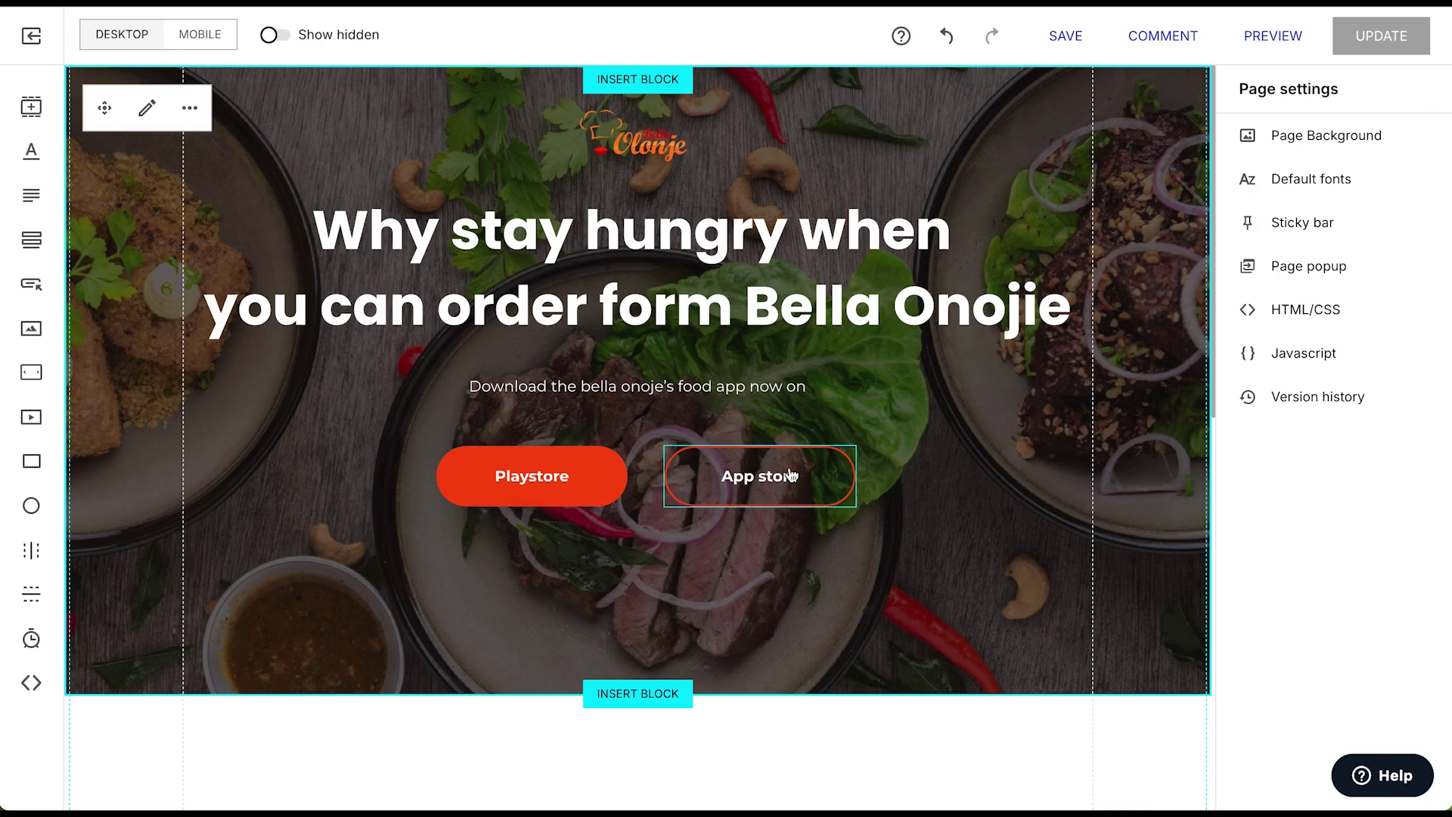
Step: Preview the page again and check the restyled store buttons and the rest of the layout
{"action": "left_click", "coordinate": [1274, 36]}
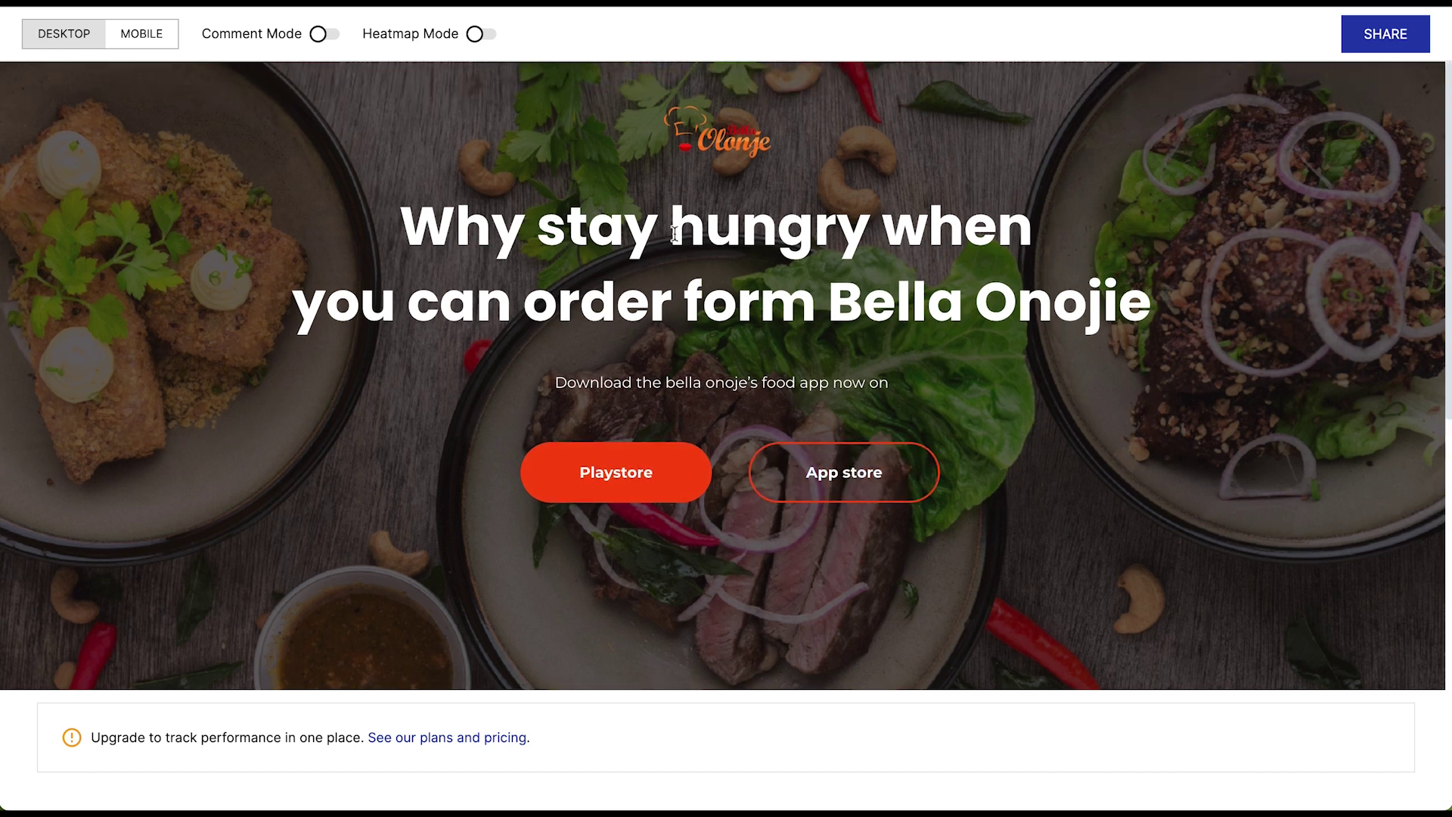
{"action": "scroll", "coordinate": [1151, 325], "scroll_direction": "down", "scroll_amount": 3}
{"action": "scroll", "coordinate": [1184, 372], "scroll_direction": "up", "scroll_amount": 3}
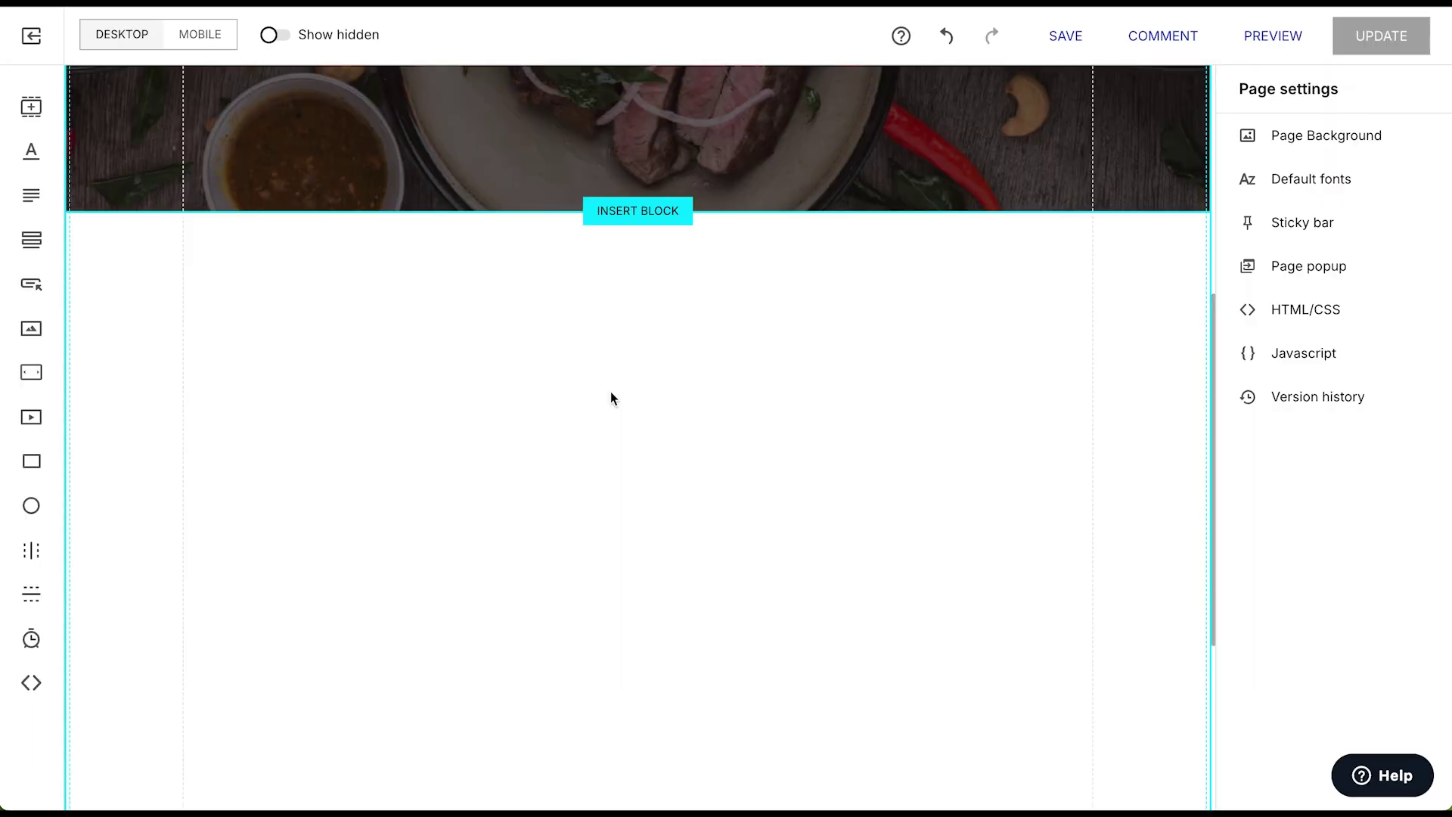
Step: Insert the two-phone mockup image from Assets into the block below the hero and move it up to about X 205, Y -145
{"action": "scroll", "coordinate": [609, 396], "scroll_direction": "down", "scroll_amount": 2}
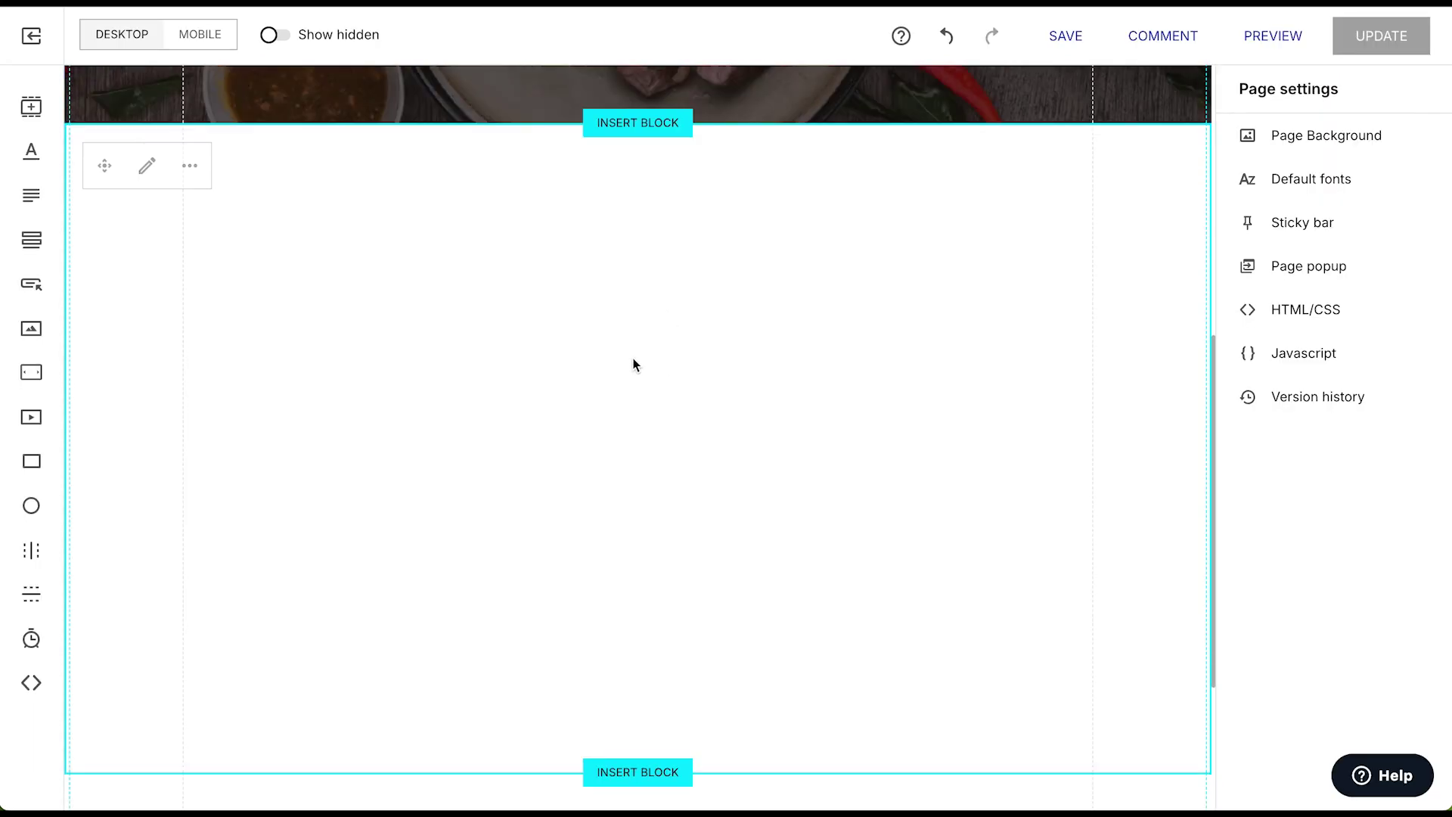
{"action": "left_click", "coordinate": [147, 164]}
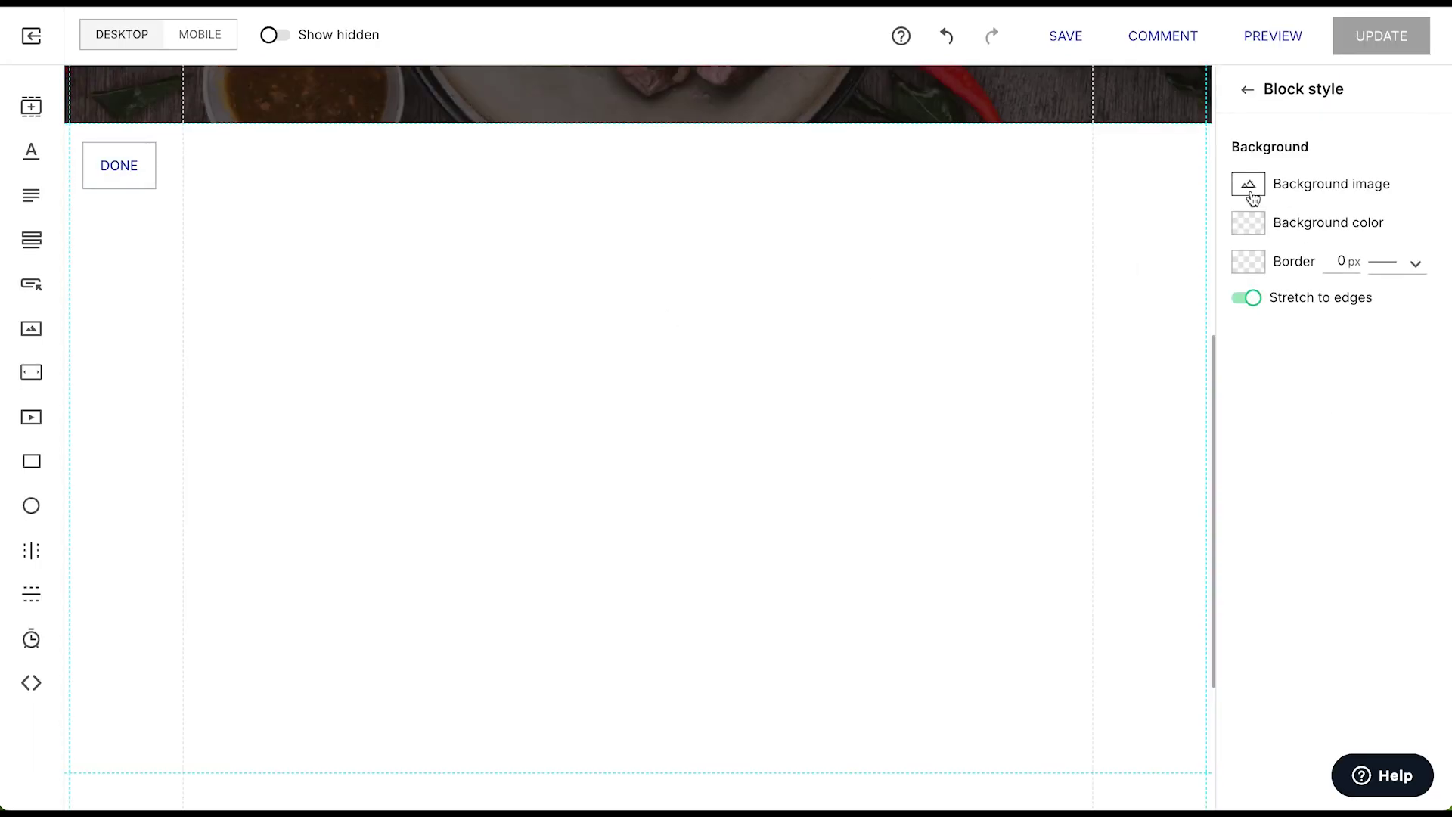
{"action": "left_click", "coordinate": [119, 165]}
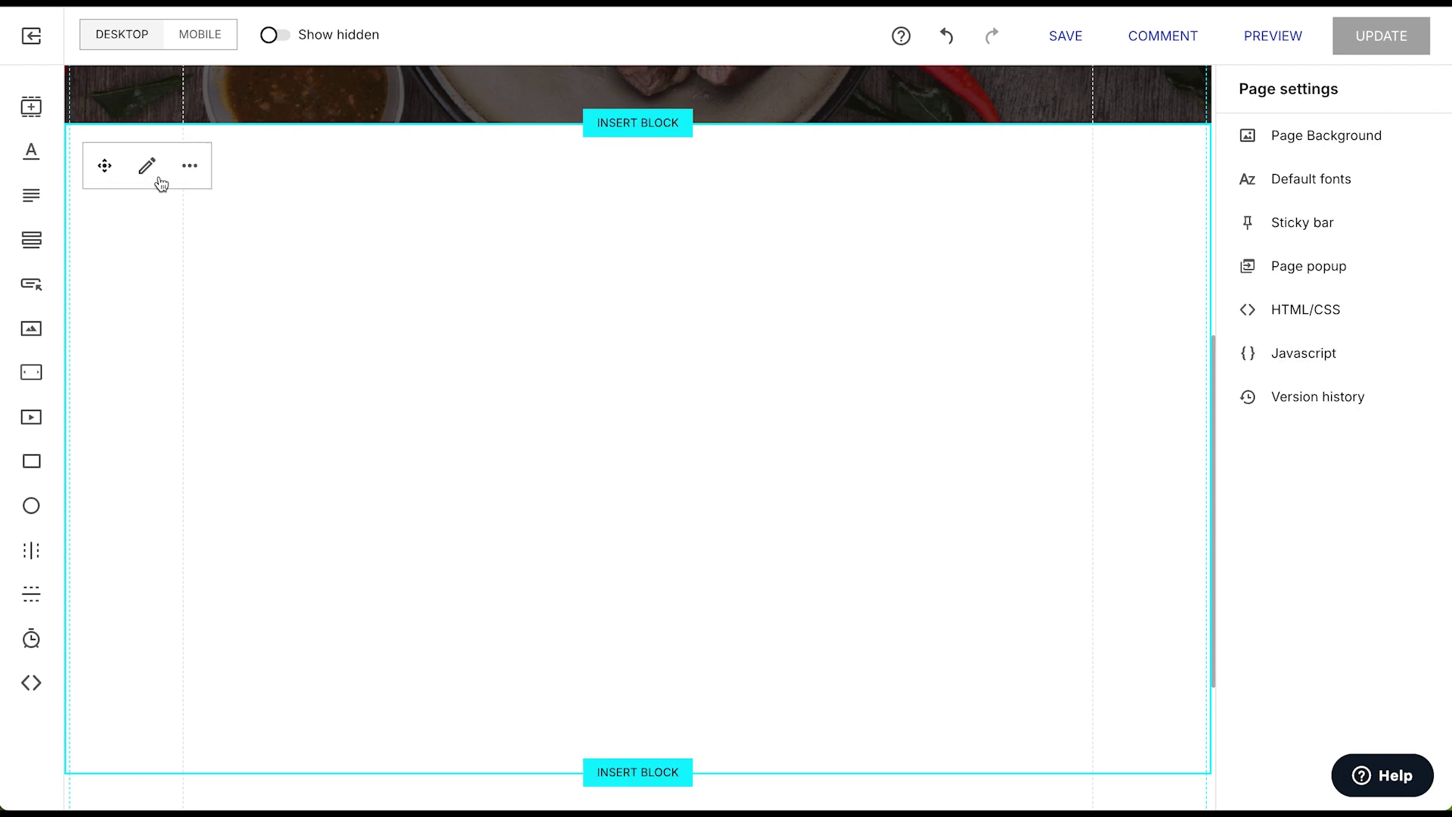
{"action": "left_click", "coordinate": [31, 329]}
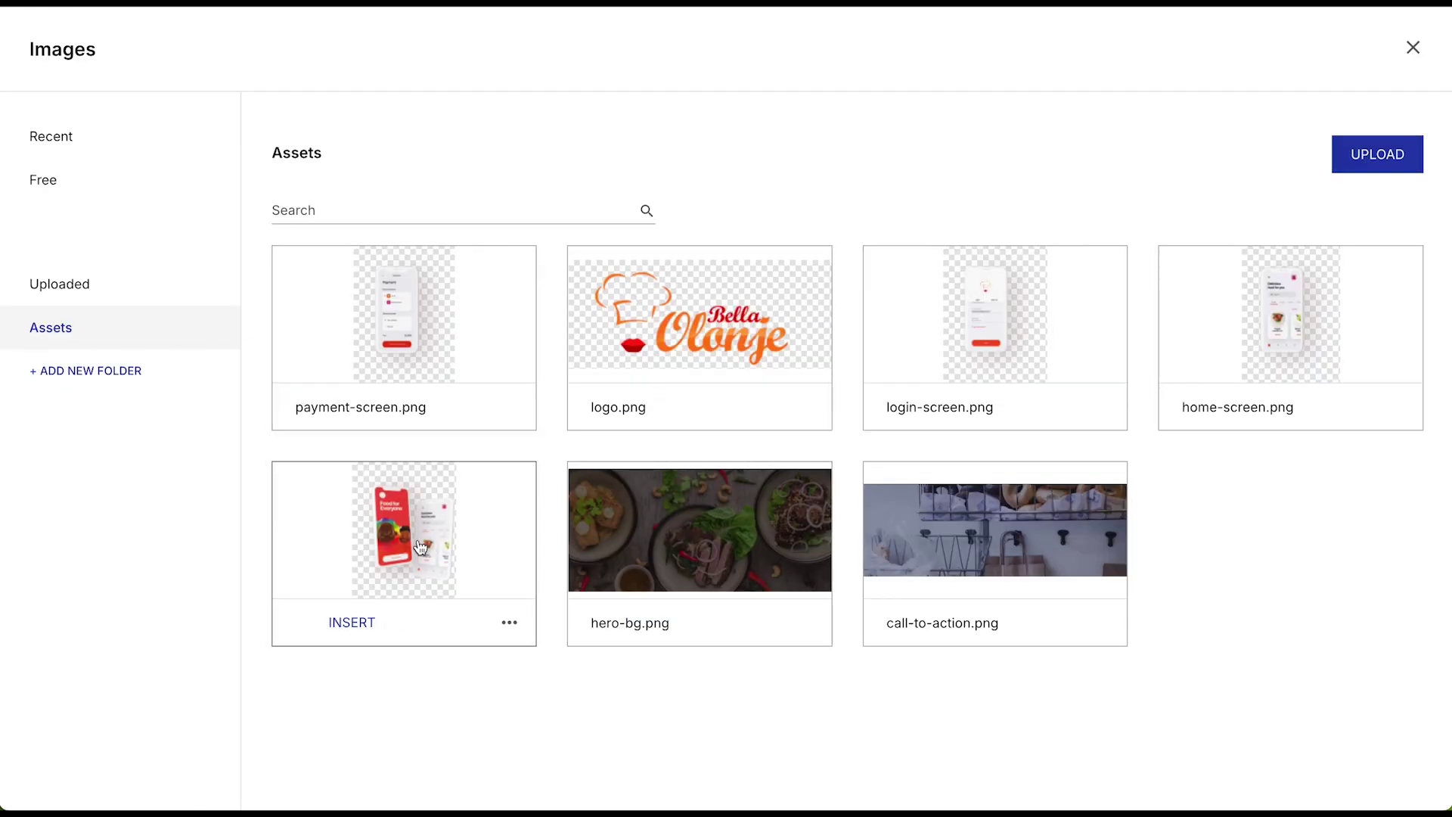
{"action": "left_click", "coordinate": [351, 622]}
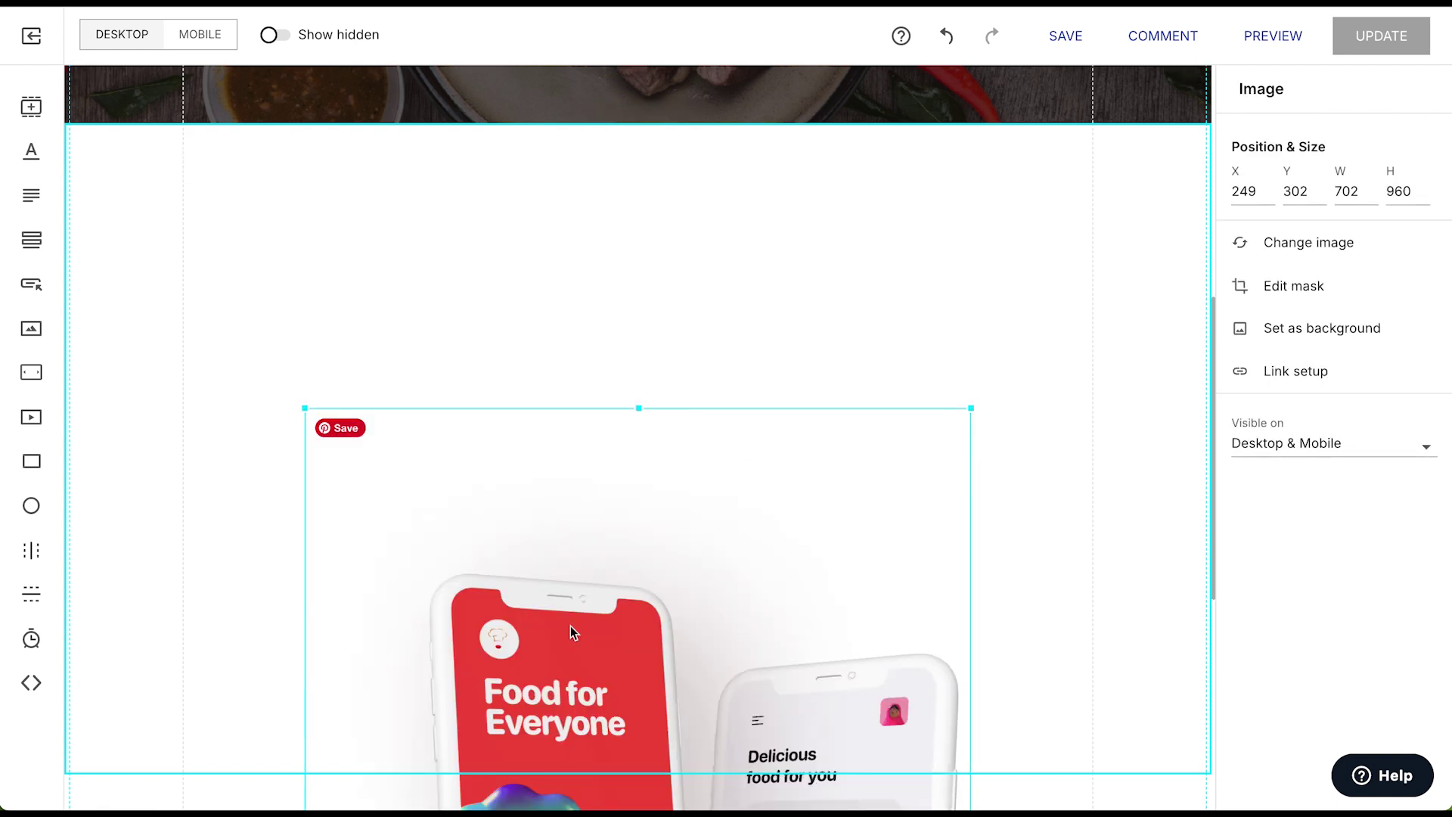
{"action": "left_click_drag", "start_coordinate": [567, 655], "coordinate": [640, 317]}
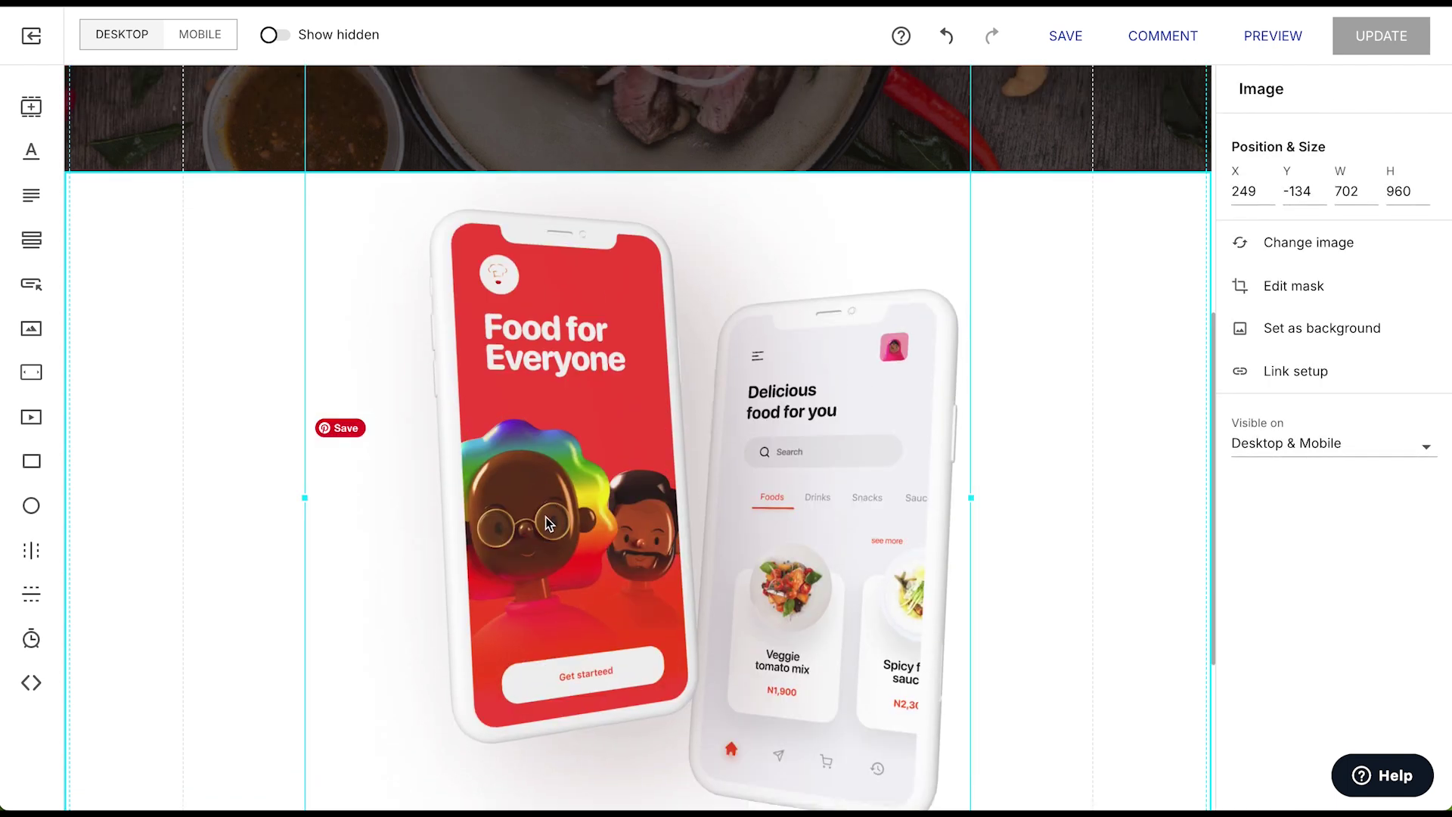
{"action": "left_click_drag", "start_coordinate": [564, 454], "coordinate": [504, 430]}
Step: Shrink the two-phone image to about 577 by 789 and centre it horizontally in its block
{"action": "scroll", "coordinate": [504, 429], "scroll_direction": "up", "scroll_amount": 3}
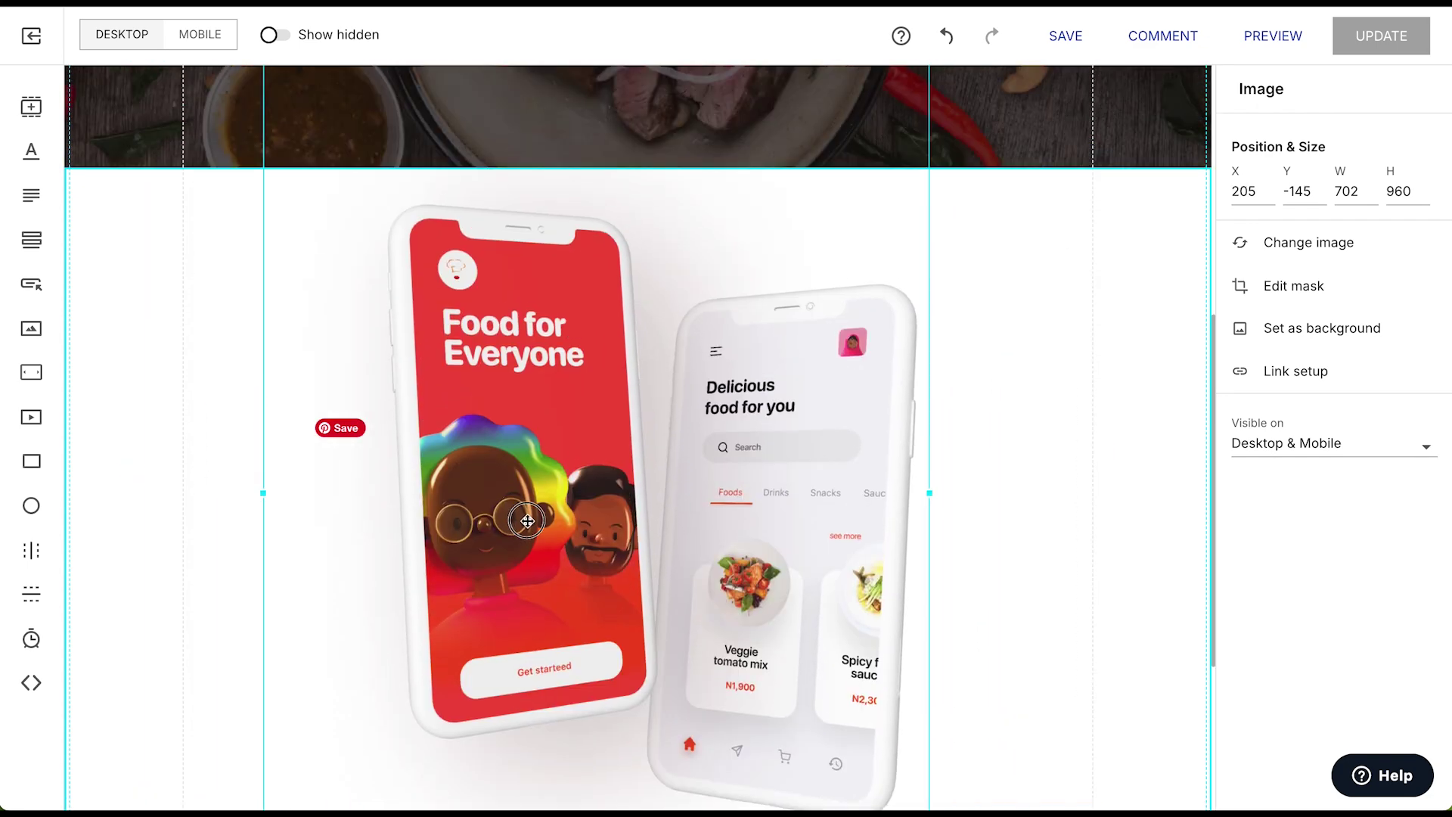
{"action": "scroll", "coordinate": [575, 497], "scroll_direction": "up", "scroll_amount": 2}
{"action": "left_click_drag", "start_coordinate": [596, 154], "coordinate": [605, 231]}
{"action": "scroll", "coordinate": [605, 230], "scroll_direction": "down", "scroll_amount": 8}
{"action": "left_click_drag", "start_coordinate": [571, 680], "coordinate": [588, 584]}
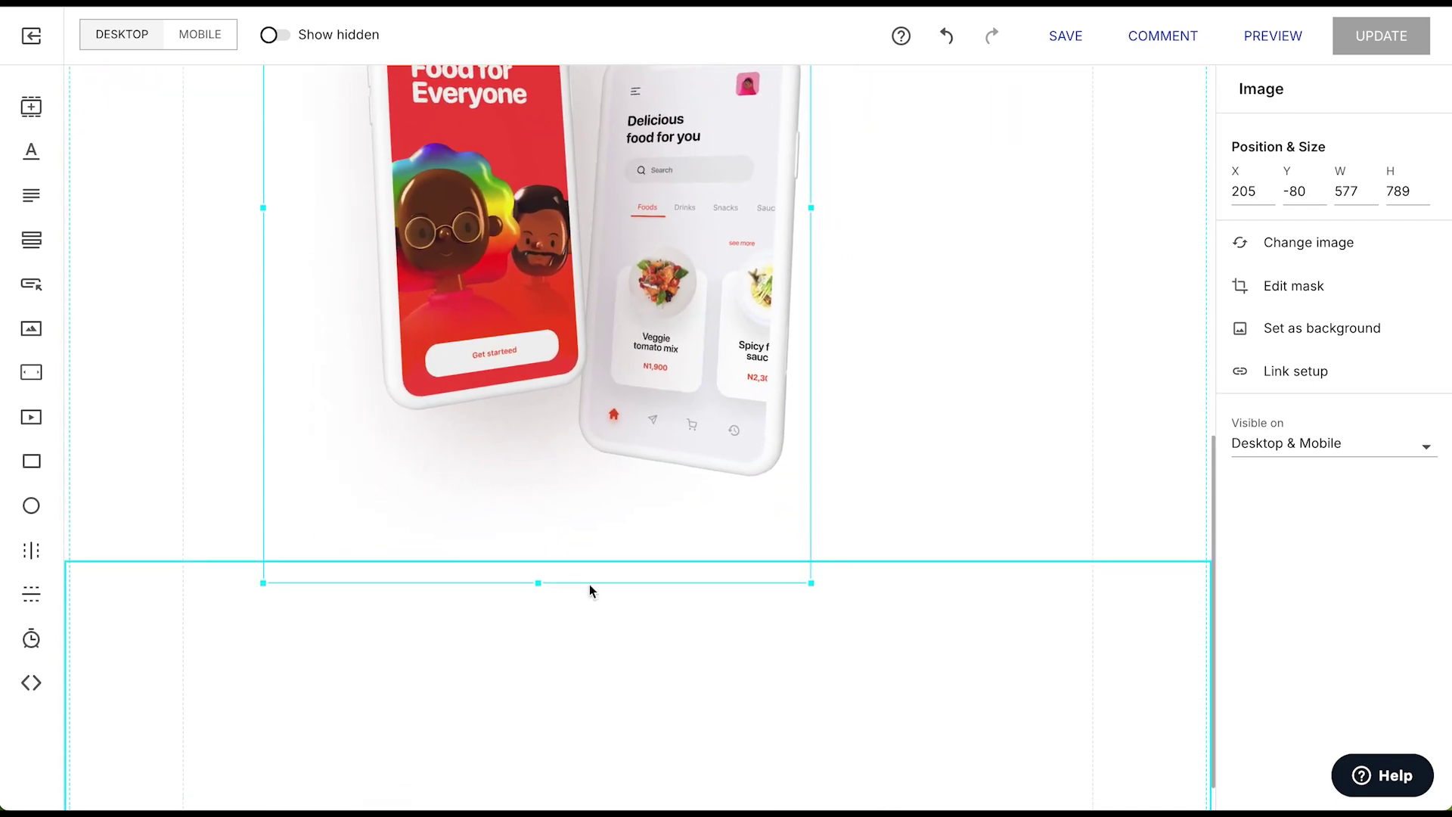
{"action": "scroll", "coordinate": [588, 584], "scroll_direction": "up", "scroll_amount": 8}
{"action": "left_click_drag", "start_coordinate": [598, 527], "coordinate": [595, 530]}
{"action": "scroll", "coordinate": [816, 555], "scroll_direction": "down", "scroll_amount": 2}
Step: Add a horizontal line beneath the phone image at about Y 614, stretched across the content width to about 959
{"action": "scroll", "coordinate": [658, 568], "scroll_direction": "down", "scroll_amount": 6}
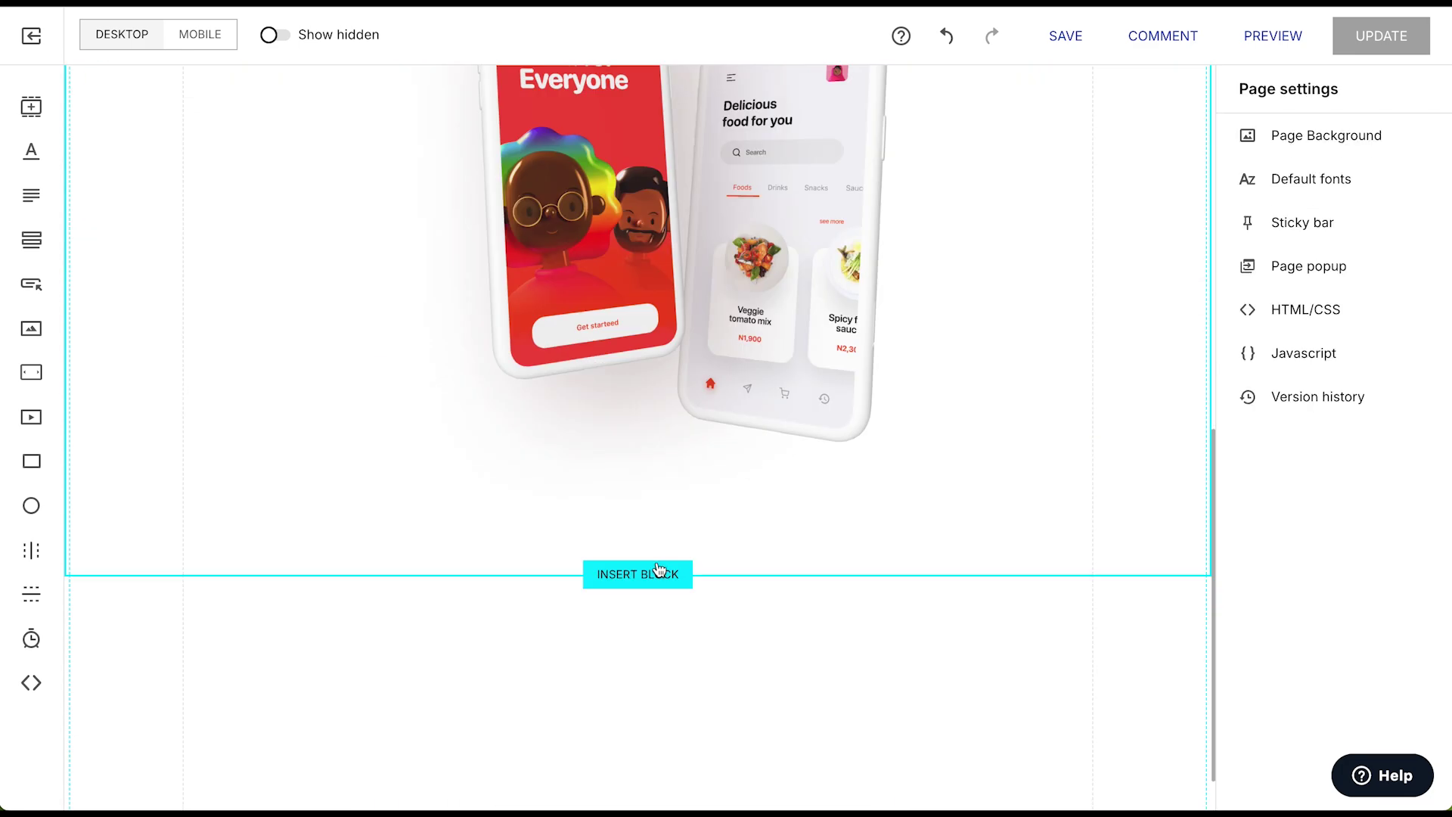
{"action": "left_click", "coordinate": [29, 597]}
{"action": "left_click_drag", "start_coordinate": [606, 431], "coordinate": [606, 532]}
{"action": "left_click_drag", "start_coordinate": [830, 521], "coordinate": [1089, 528]}
{"action": "left_click_drag", "start_coordinate": [454, 522], "coordinate": [180, 525]}
Step: Set the horizontal line's thickness to 4 px and its colour to #e4e4e4, and deselect it
{"action": "double_click", "coordinate": [1343, 283]}
{"action": "type", "text": "4"}
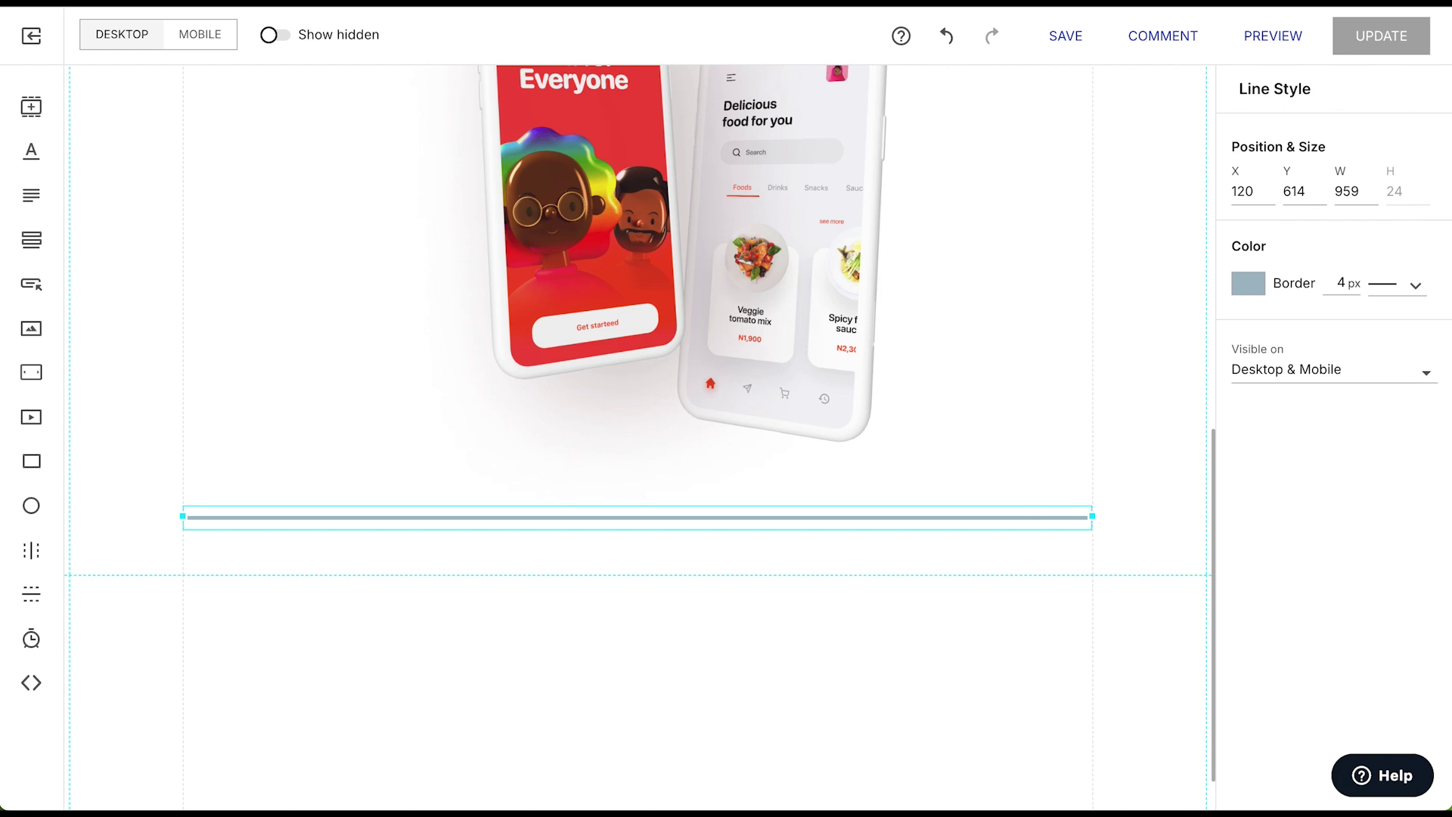
{"action": "left_click", "coordinate": [1248, 282]}
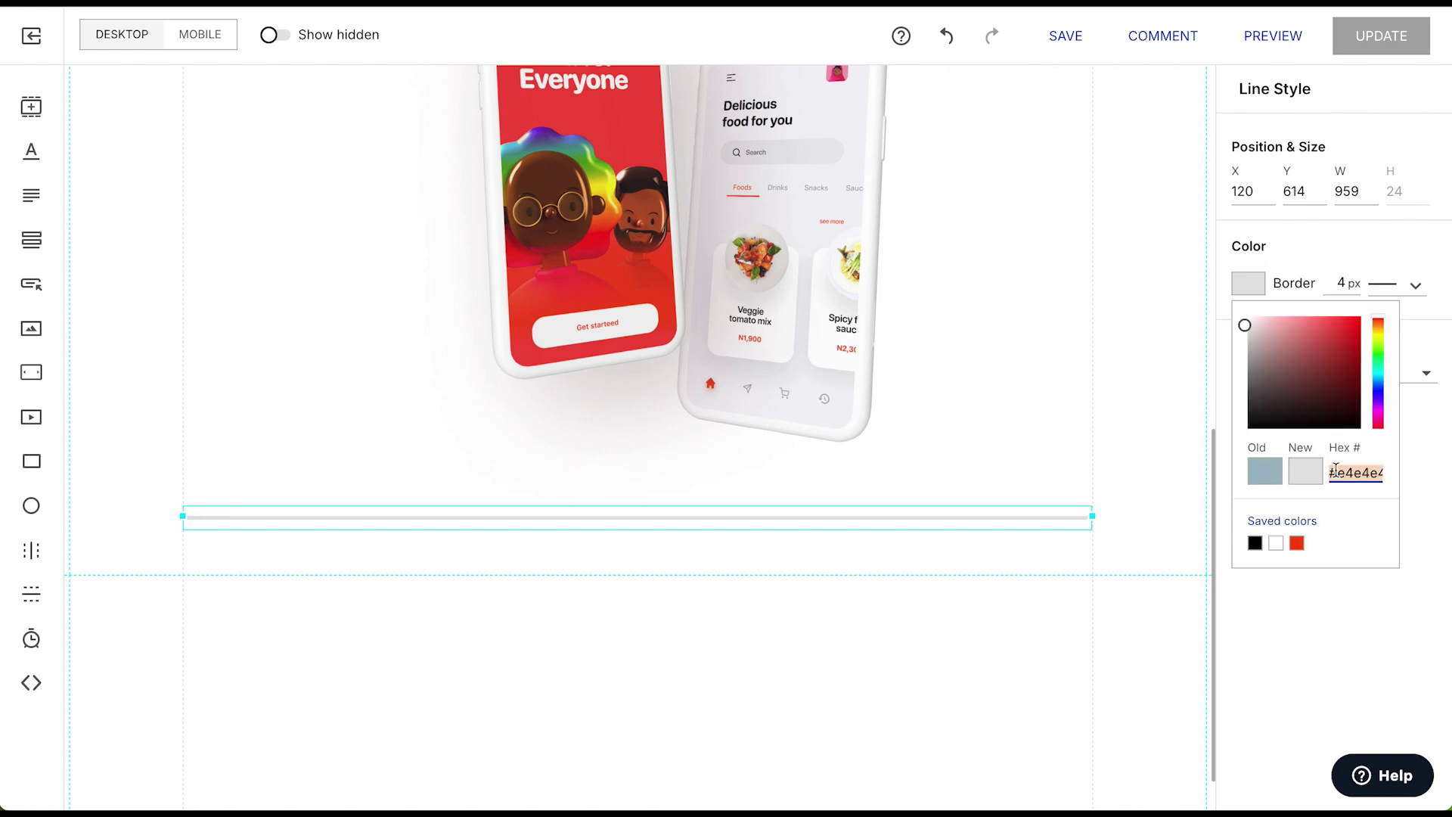
{"action": "left_click", "coordinate": [639, 658]}
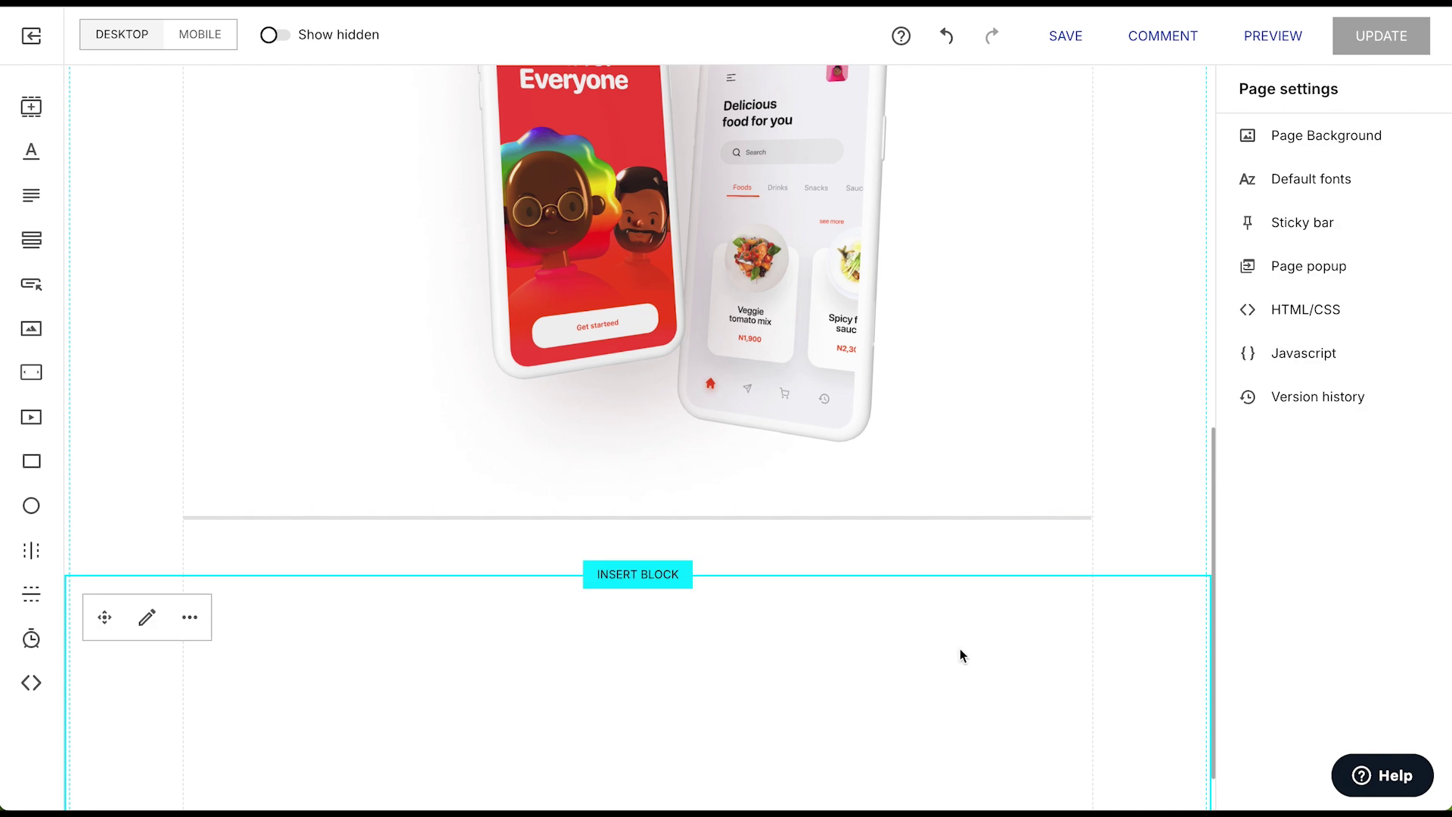
Step: Shift the two-phone image slightly left and down so the phones sit centred above the line
{"action": "scroll", "coordinate": [956, 651], "scroll_direction": "up", "scroll_amount": 3}
{"action": "left_click", "coordinate": [750, 600]}
{"action": "scroll", "coordinate": [816, 634], "scroll_direction": "down", "scroll_amount": 4}
{"action": "left_click", "coordinate": [778, 634]}
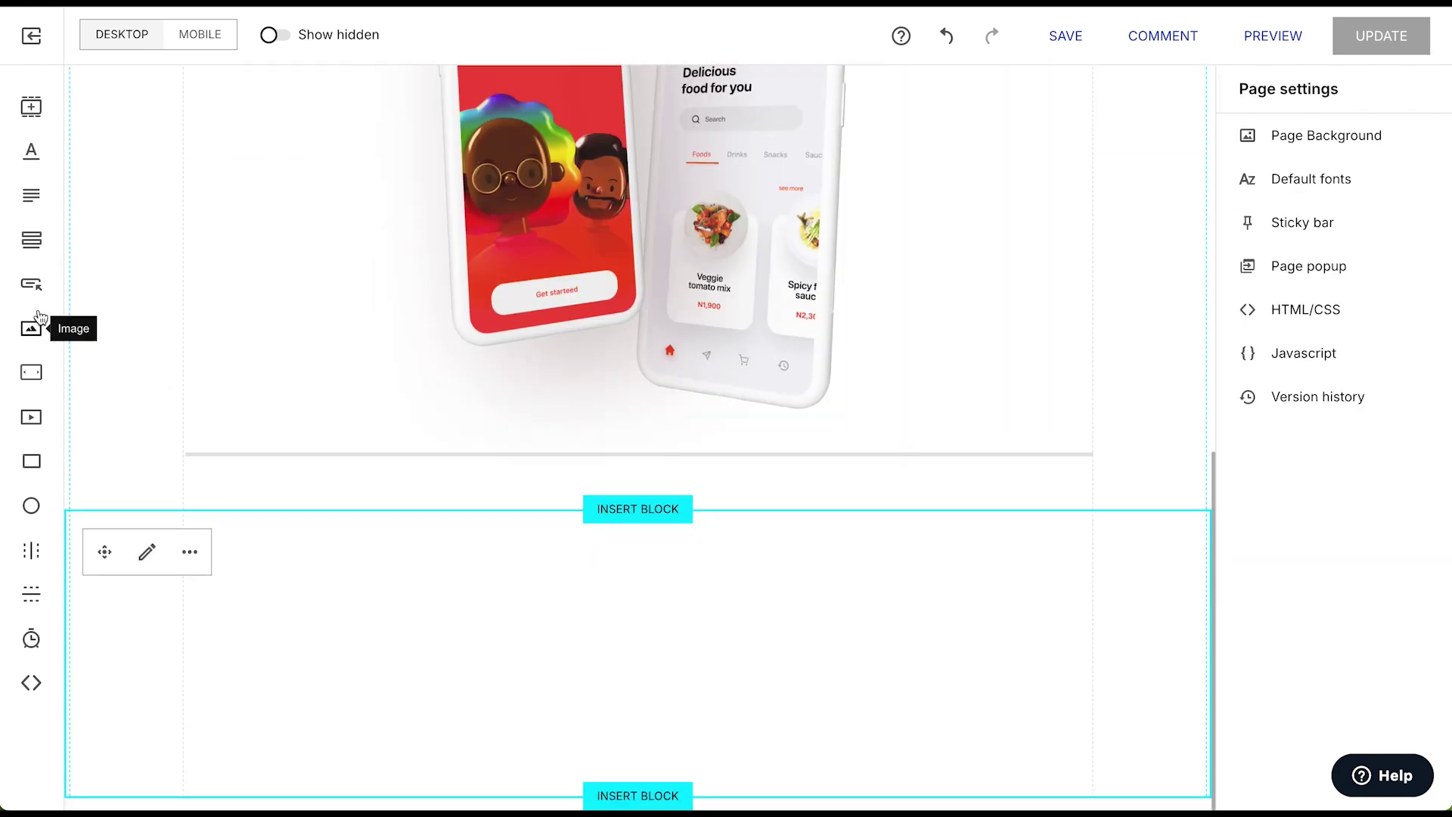
Step: Add a centre-aligned black headline to the block below the line and widen it to 959 starting at X 120
{"action": "left_click", "coordinate": [25, 146]}
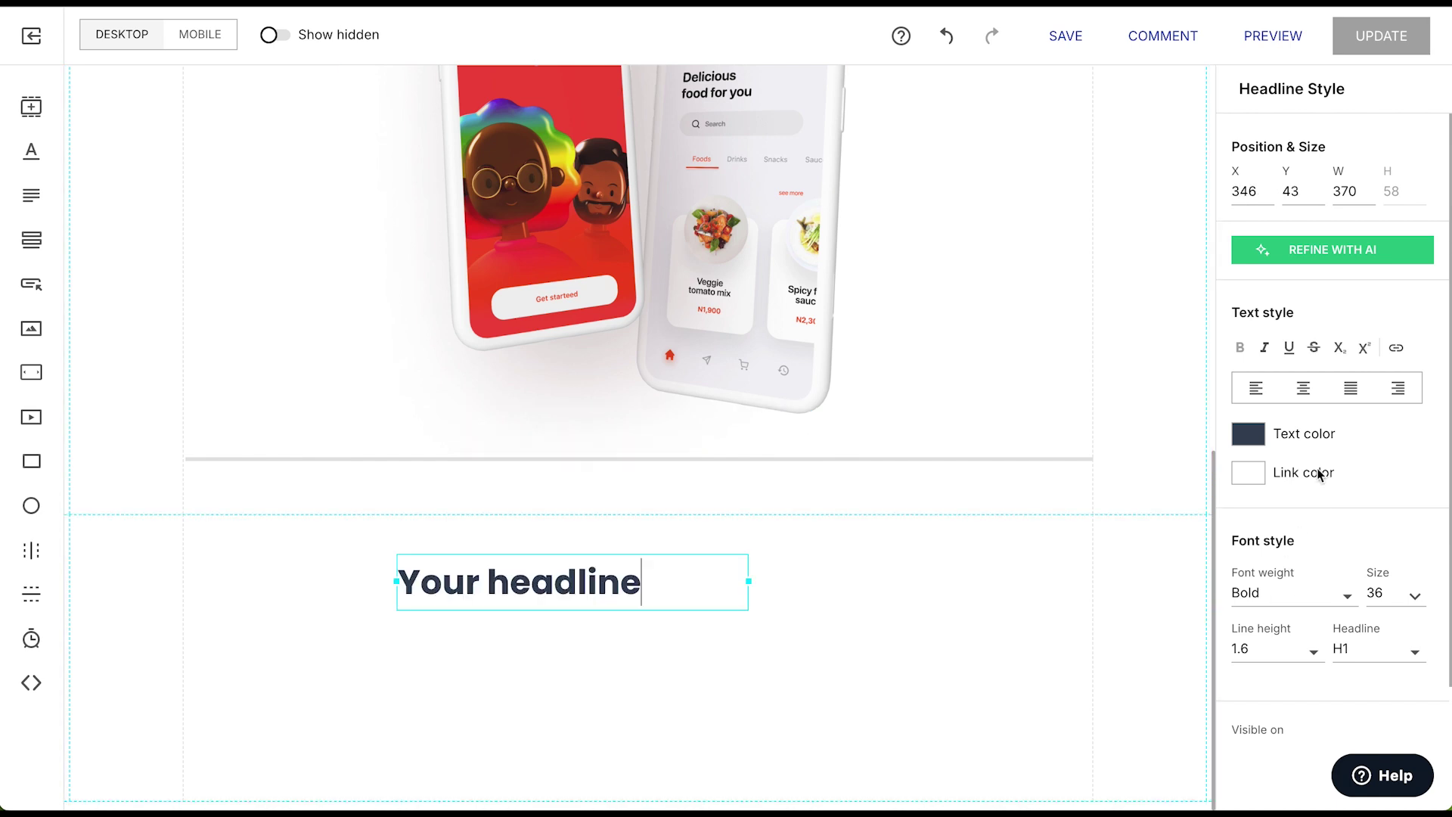
{"action": "left_click", "coordinate": [1306, 394]}
{"action": "left_click", "coordinate": [1247, 434]}
{"action": "left_click", "coordinate": [1253, 692]}
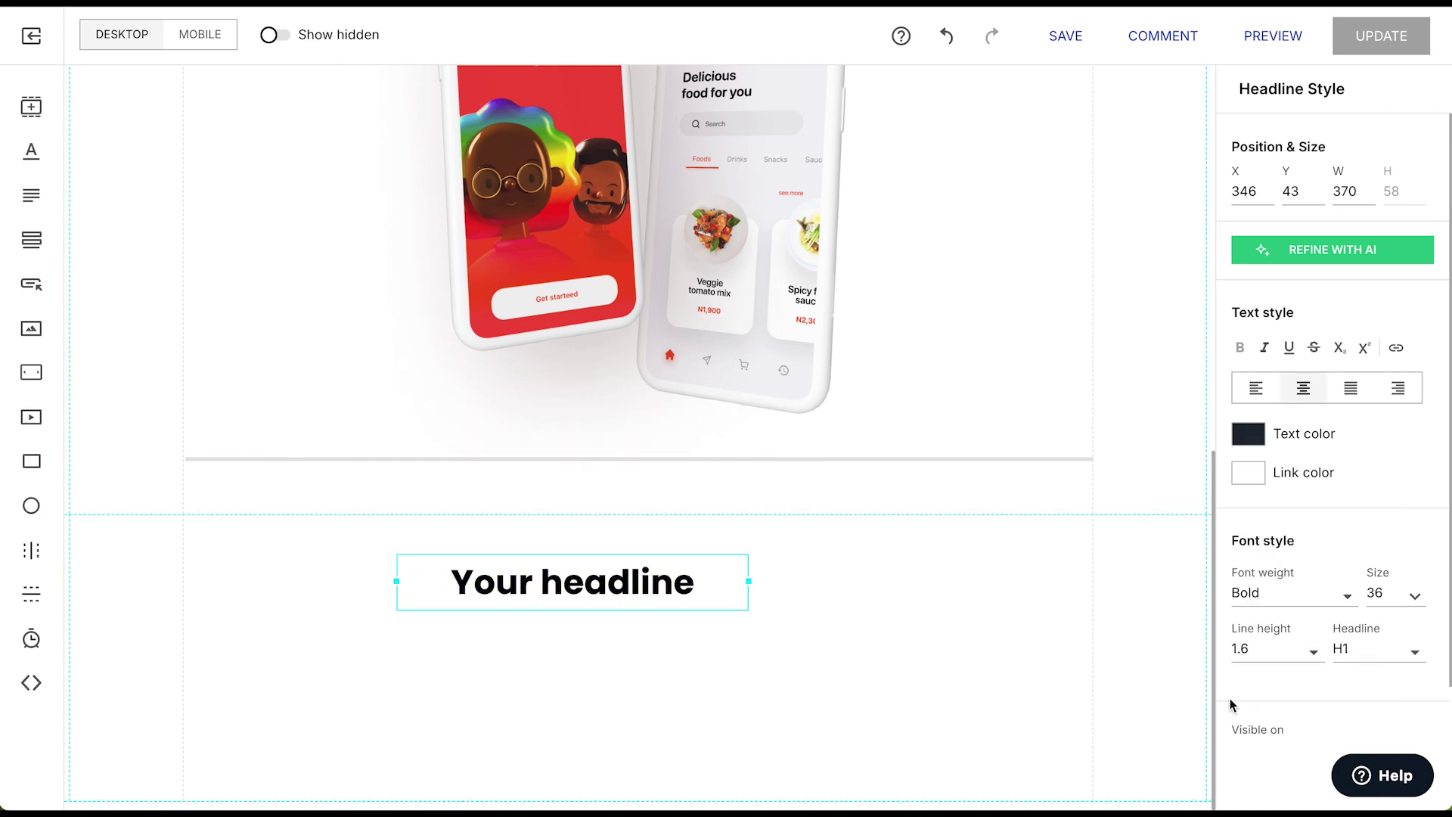
{"action": "left_click_drag", "start_coordinate": [748, 581], "coordinate": [1092, 581]}
{"action": "left_click_drag", "start_coordinate": [397, 581], "coordinate": [183, 581]}
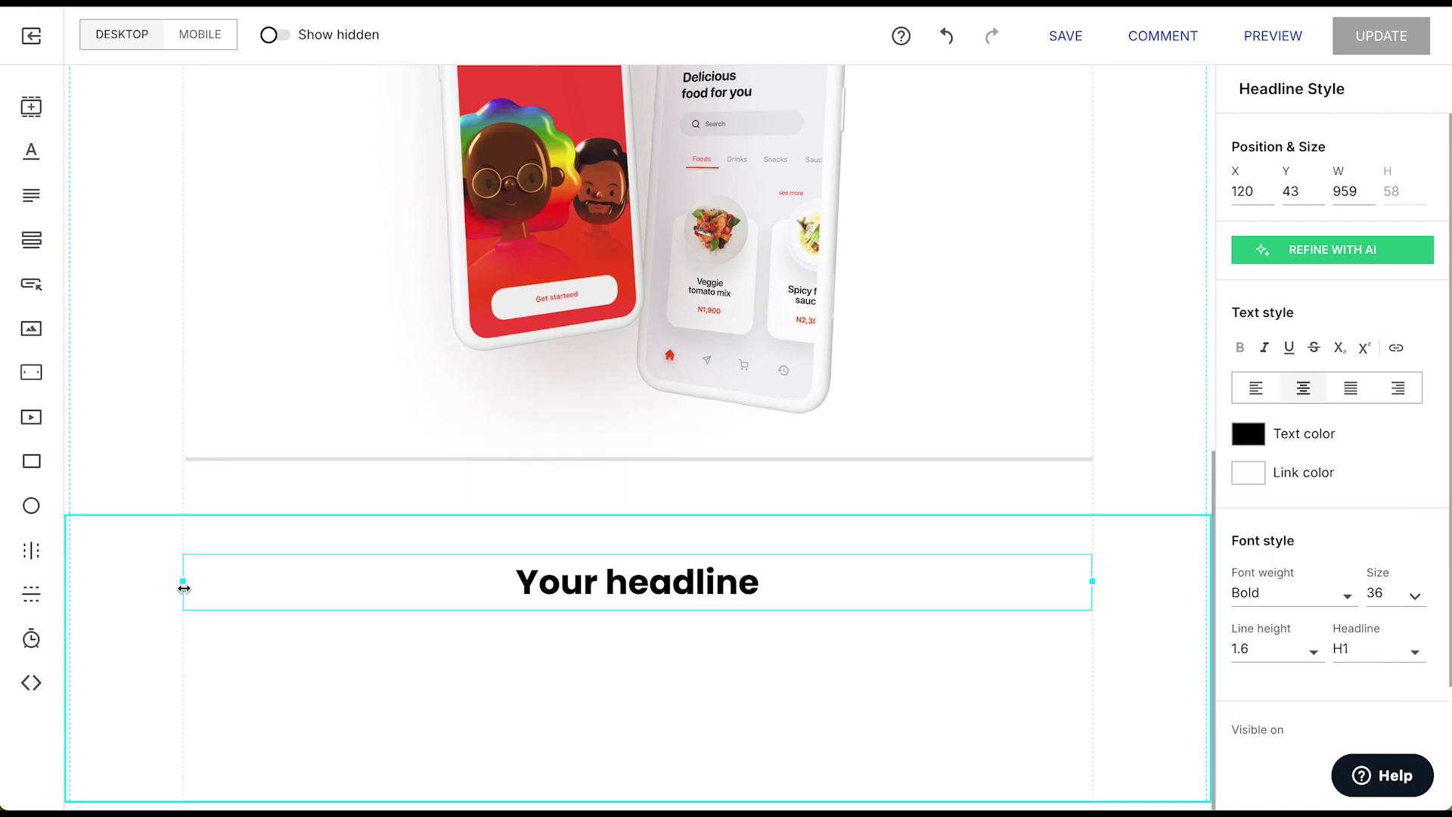
Step: Replace the placeholder headline text with "How the app works" and set its font size to 44
{"action": "double_click", "coordinate": [637, 581]}
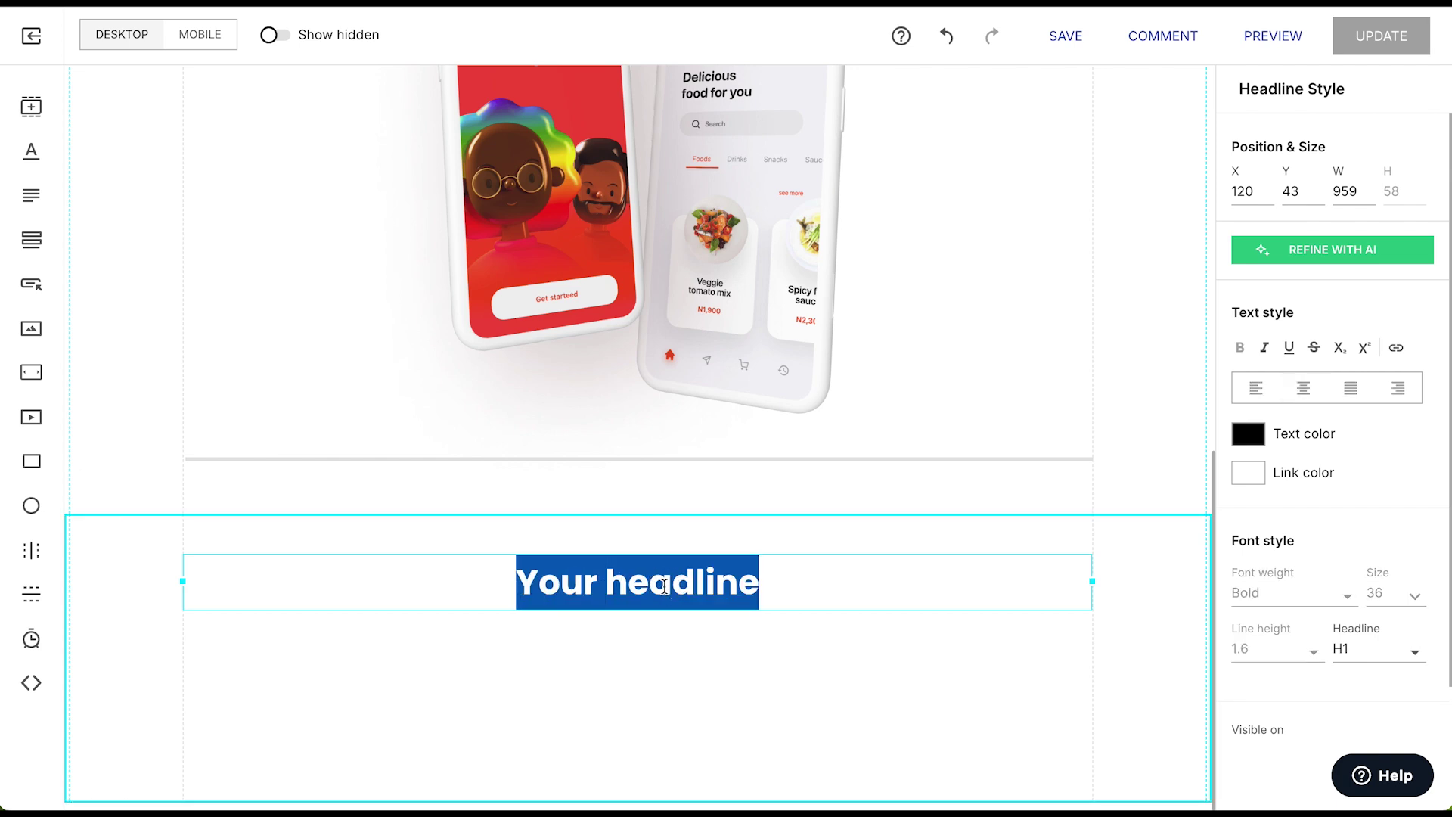
{"action": "type", "text": "How the app works"}
{"action": "scroll", "coordinate": [1420, 549], "scroll_direction": "down", "scroll_amount": 2}
{"action": "left_click", "coordinate": [1420, 549]}
{"action": "scroll", "coordinate": [1420, 616], "scroll_direction": "down", "scroll_amount": 3}
{"action": "scroll", "coordinate": [1423, 633], "scroll_direction": "down", "scroll_amount": 2}
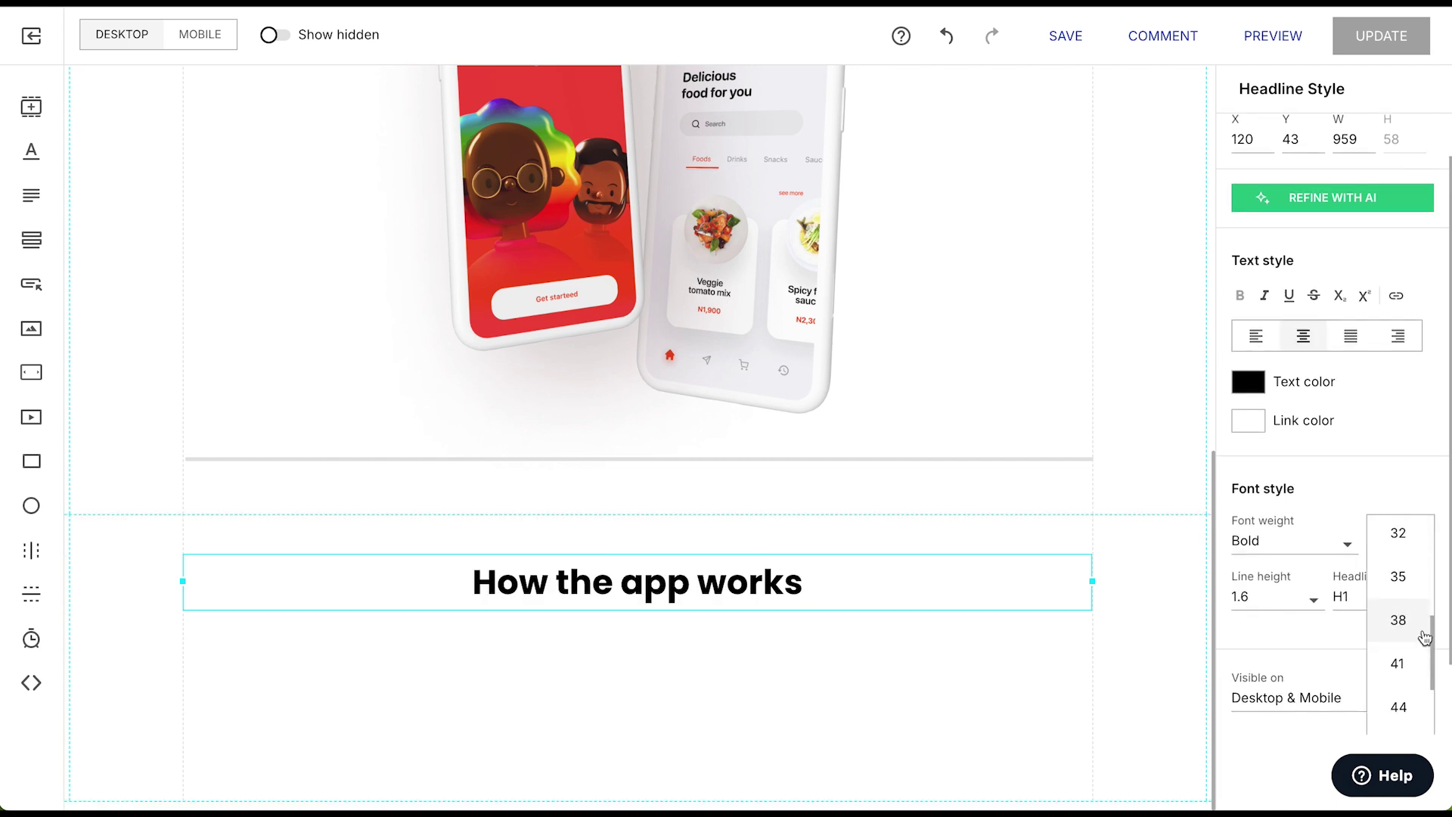
{"action": "left_click", "coordinate": [1409, 685]}
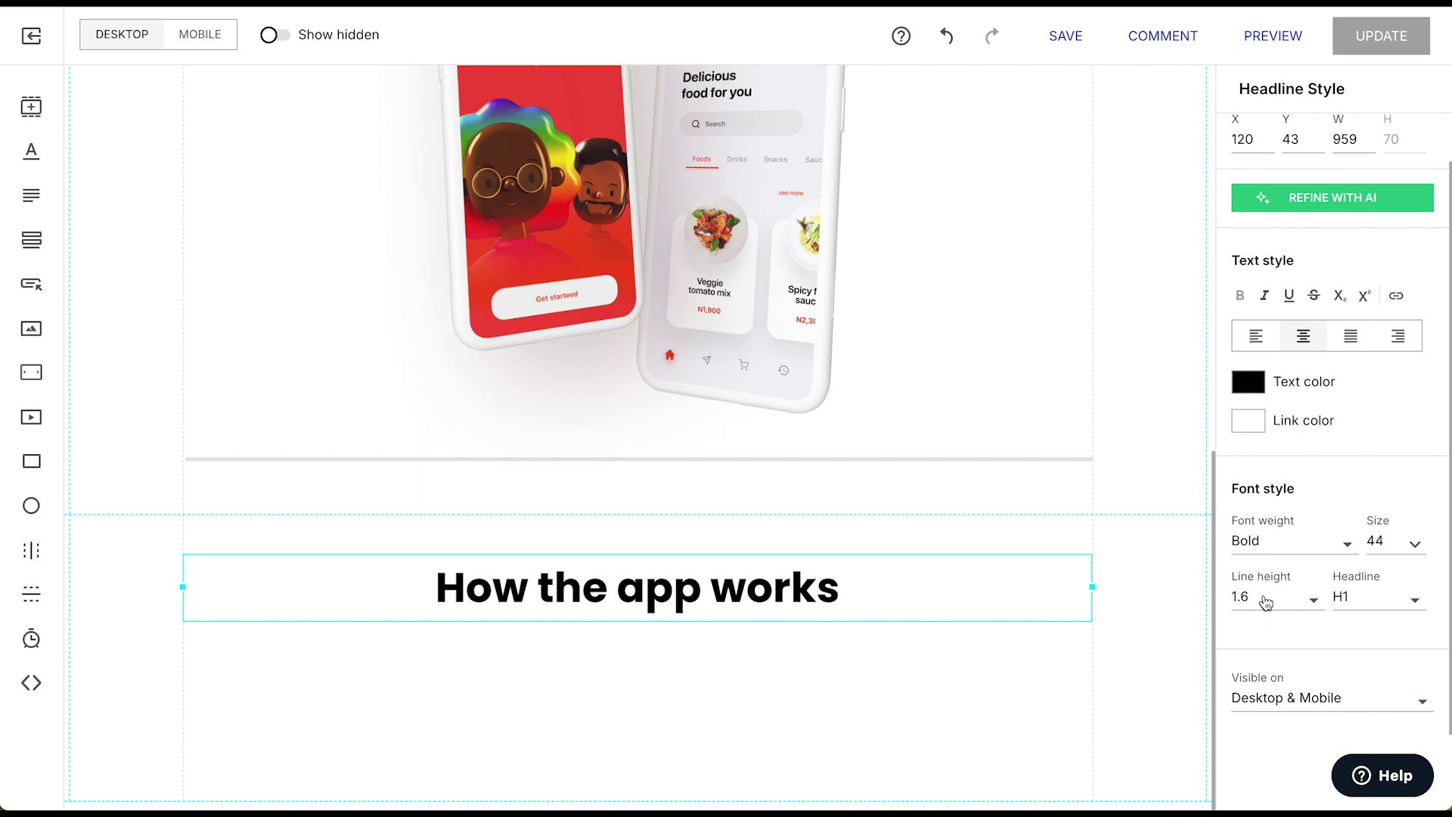
Step: Set the "How the app works" headline's heading level to H2 and deselect it
{"action": "left_click", "coordinate": [1415, 608]}
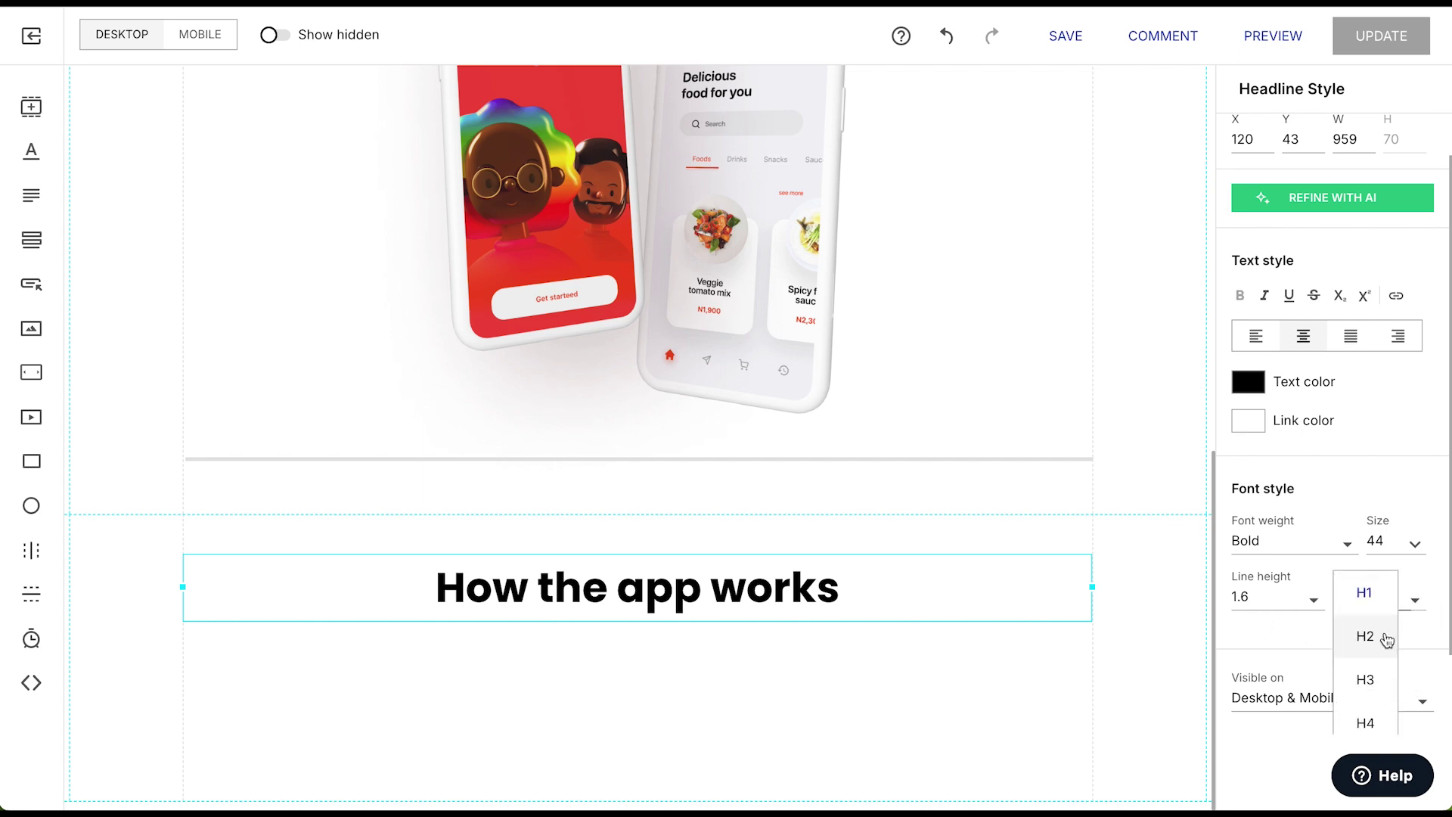
{"action": "left_click", "coordinate": [1384, 636]}
{"action": "left_click", "coordinate": [732, 686]}
Step: Nudge the "How the app works" headline up to Y 40 within its block
{"action": "scroll", "coordinate": [770, 620], "scroll_direction": "up", "scroll_amount": 8}
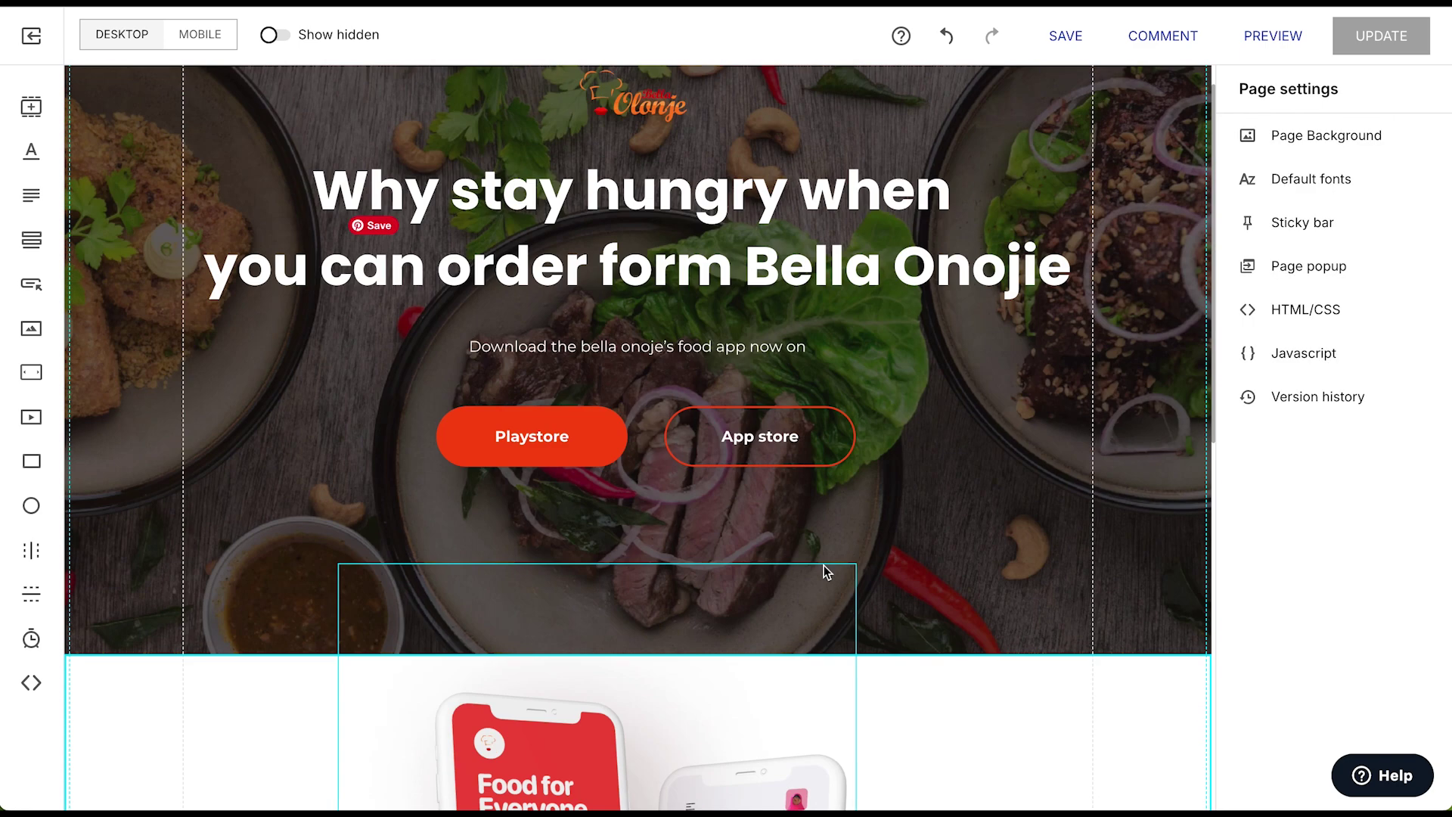
{"action": "scroll", "coordinate": [762, 579], "scroll_direction": "down", "scroll_amount": 6}
{"action": "scroll", "coordinate": [762, 579], "scroll_direction": "down", "scroll_amount": 4}
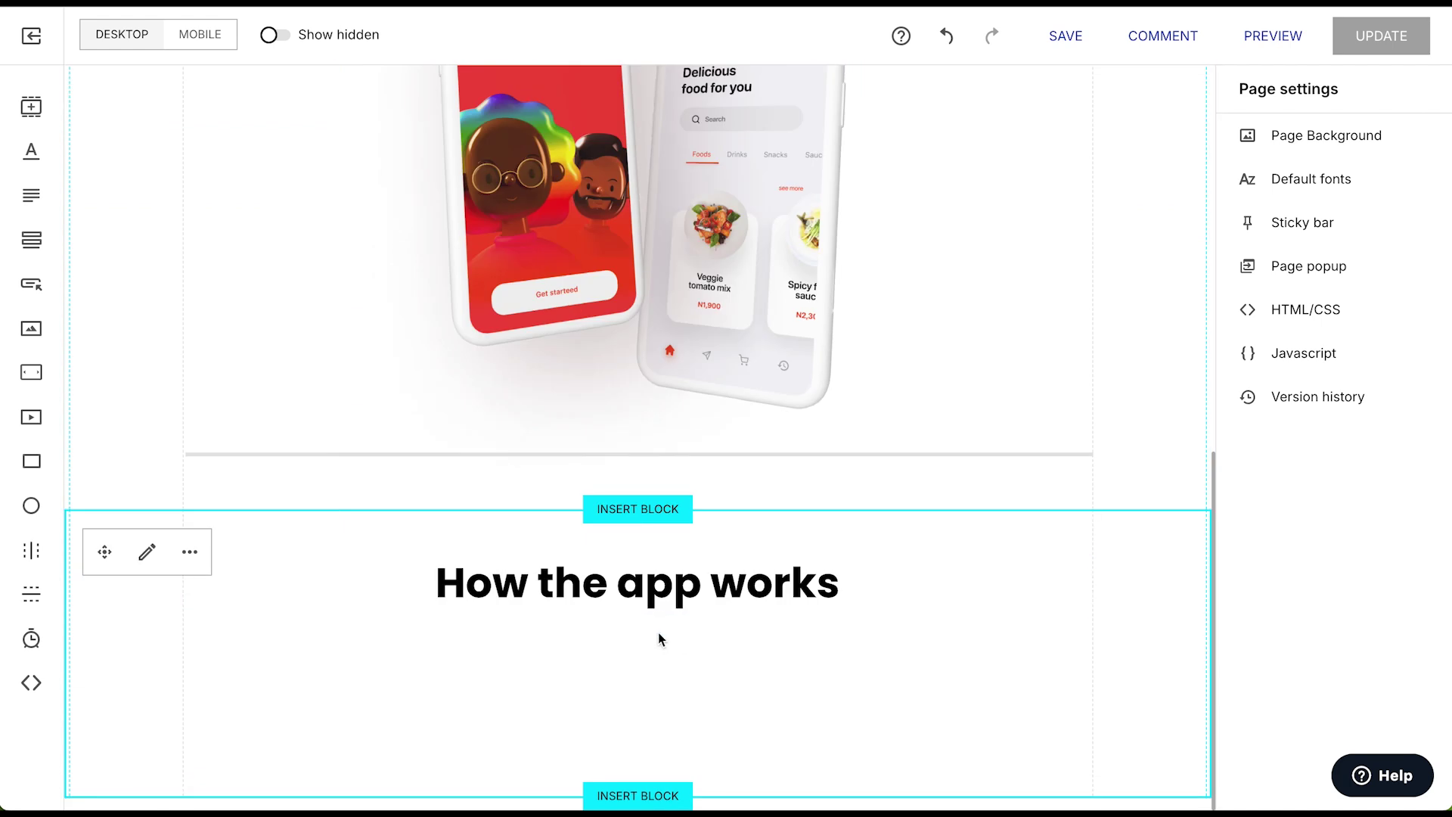
{"action": "left_click", "coordinate": [729, 569]}
{"action": "key", "text": "Up"}
{"action": "key", "text": "Up"}
{"action": "key", "text": "Up"}
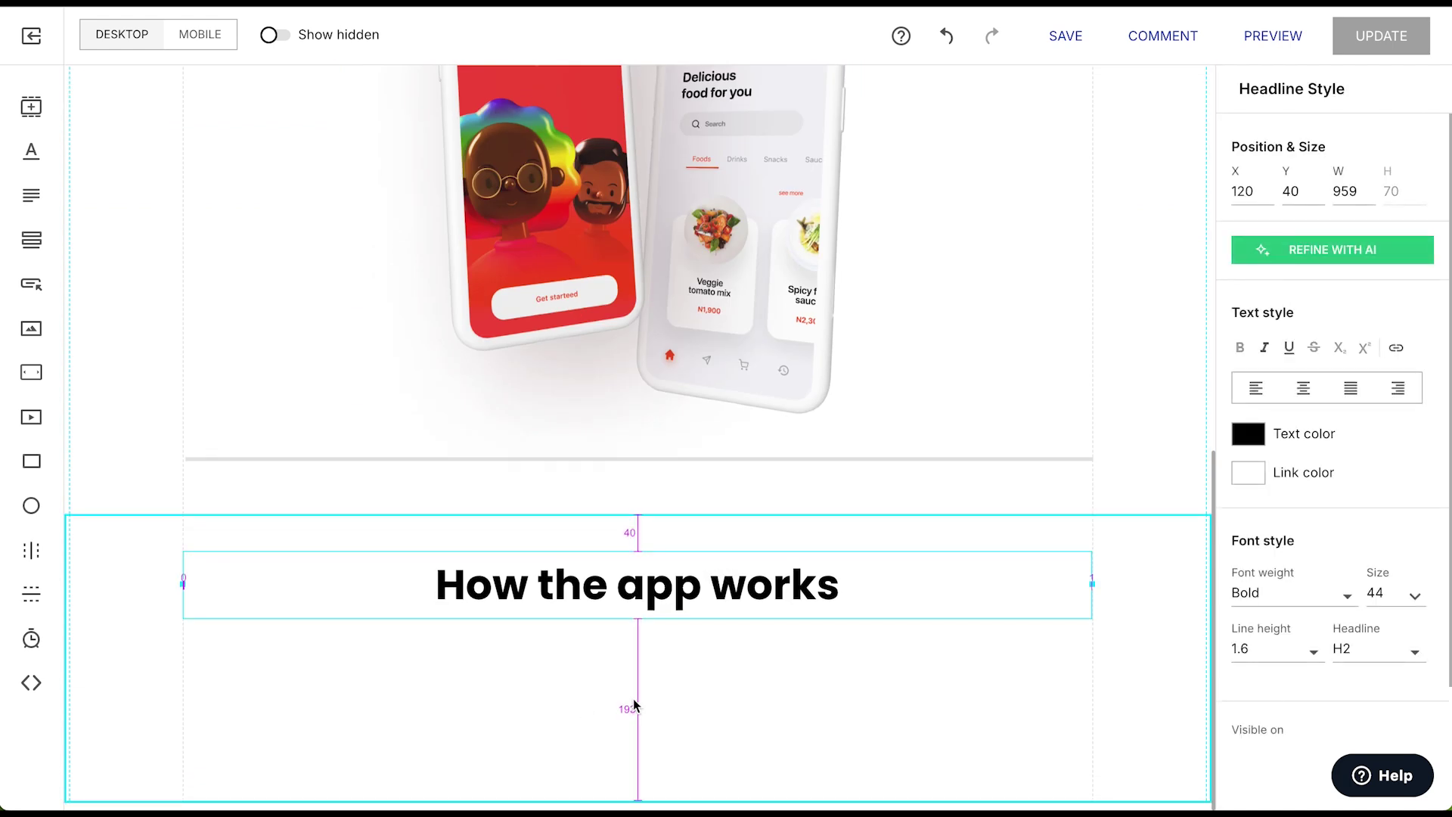
{"action": "left_click", "coordinate": [813, 729]}
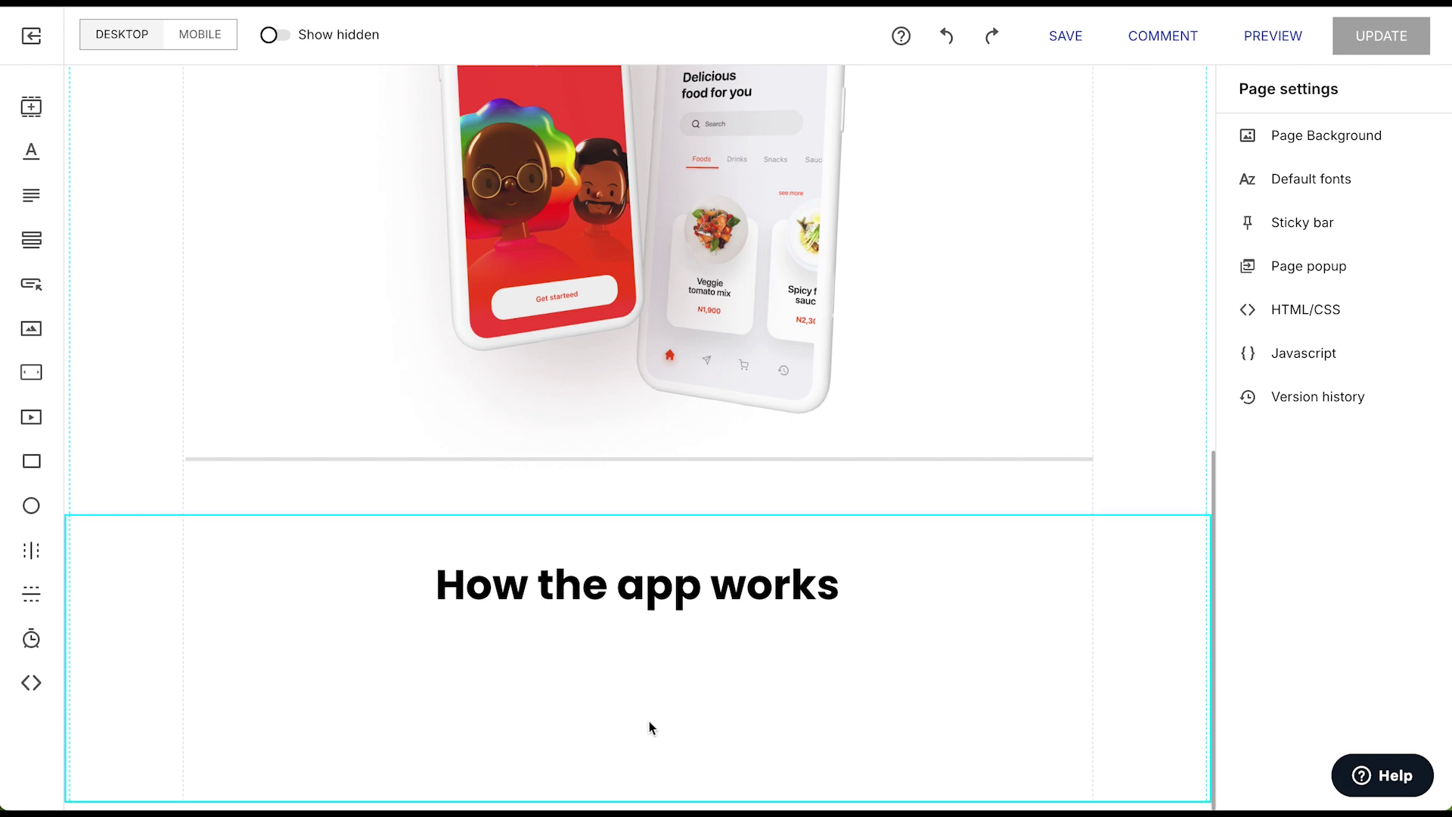
Step: Shorten the "How the app works" block so its lower edge sits just beneath the headline
{"action": "left_click_drag", "start_coordinate": [647, 798], "coordinate": [704, 632]}
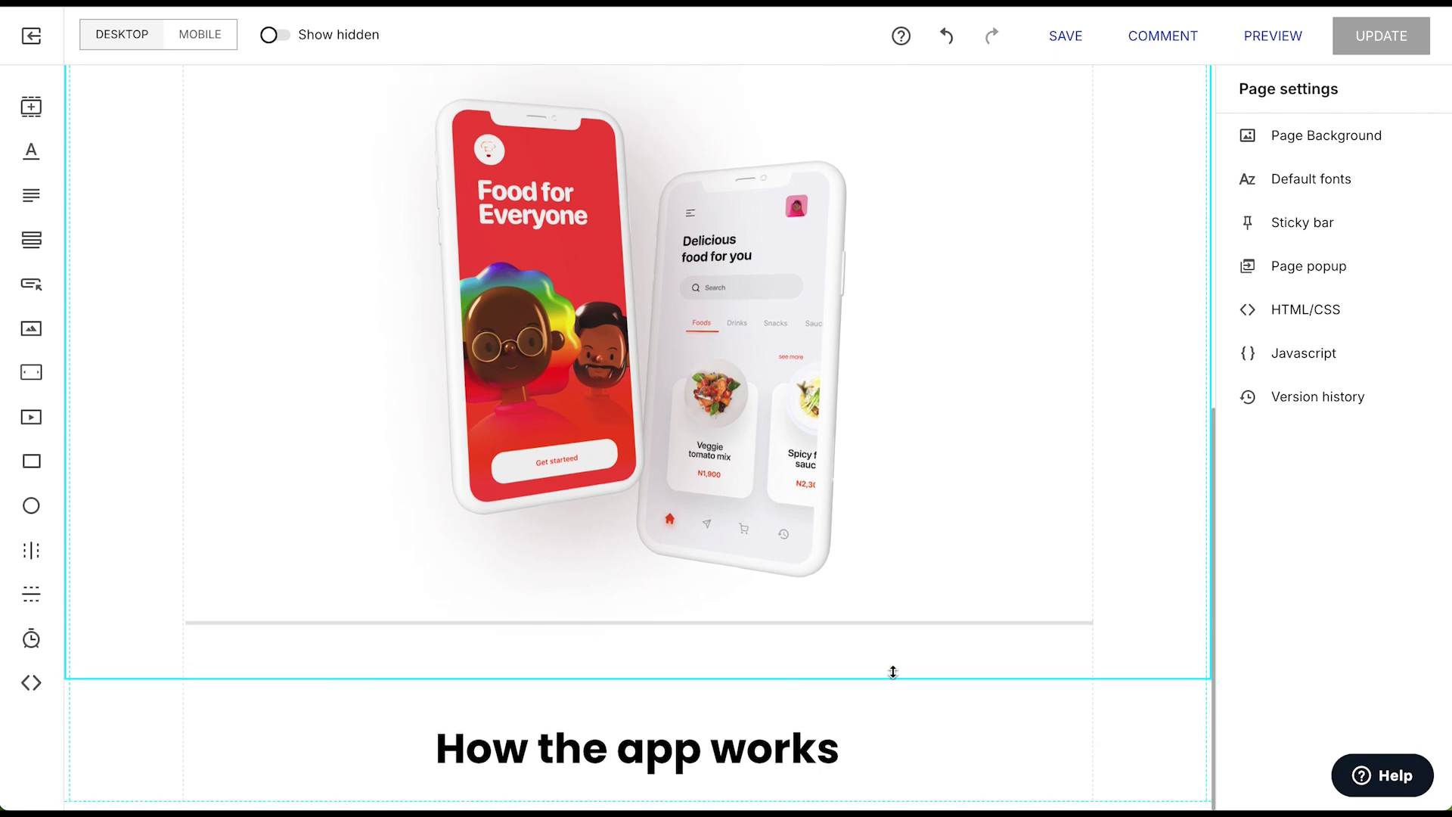
{"action": "left_click", "coordinate": [859, 779]}
{"action": "left_click", "coordinate": [1084, 681]}
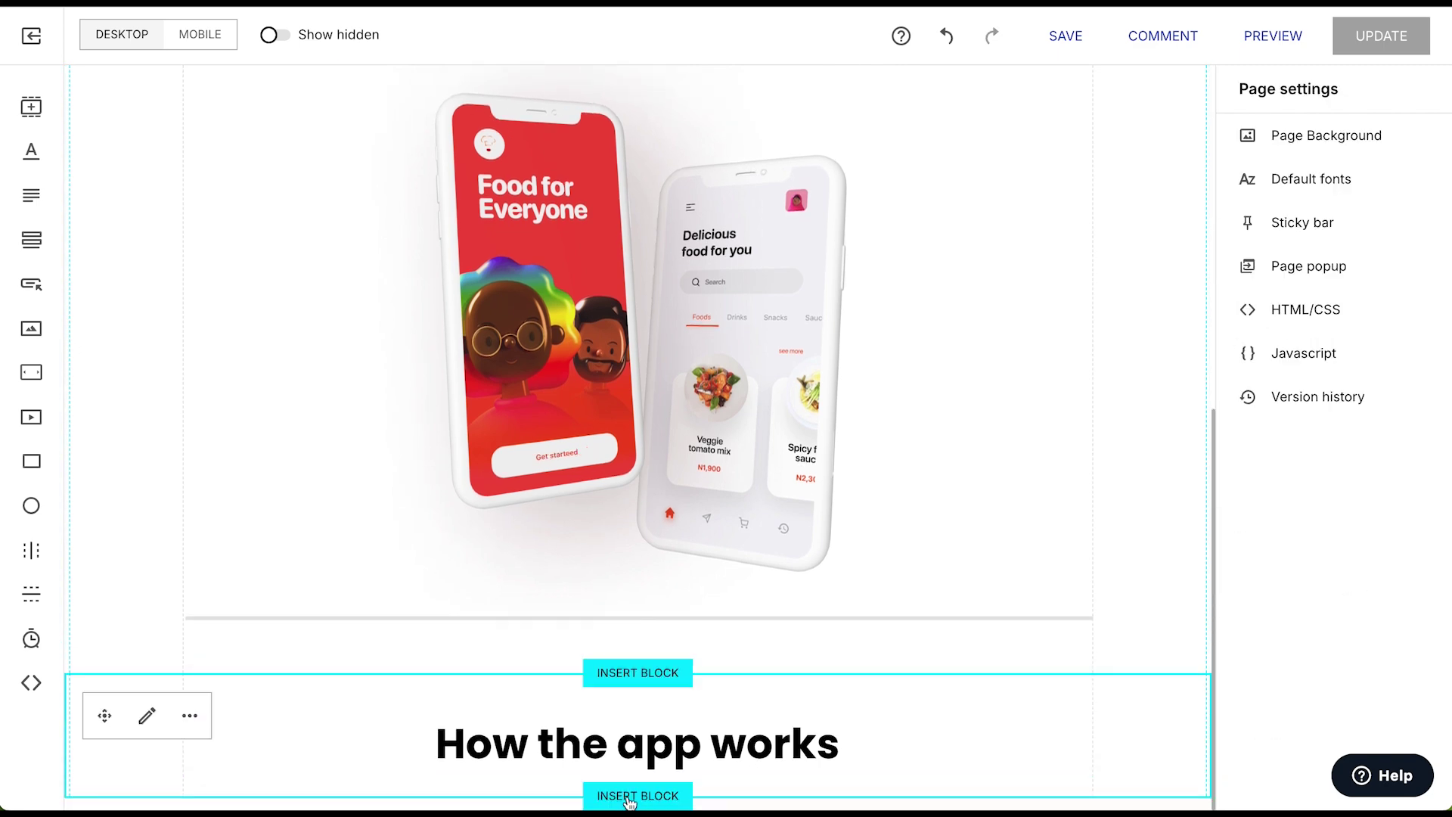
Step: Insert the feature template with an image beside a headline and text below "How the app works", and lower its paragraph to Y 453
{"action": "left_click", "coordinate": [630, 796]}
{"action": "mouse_move", "coordinate": [731, 505]}
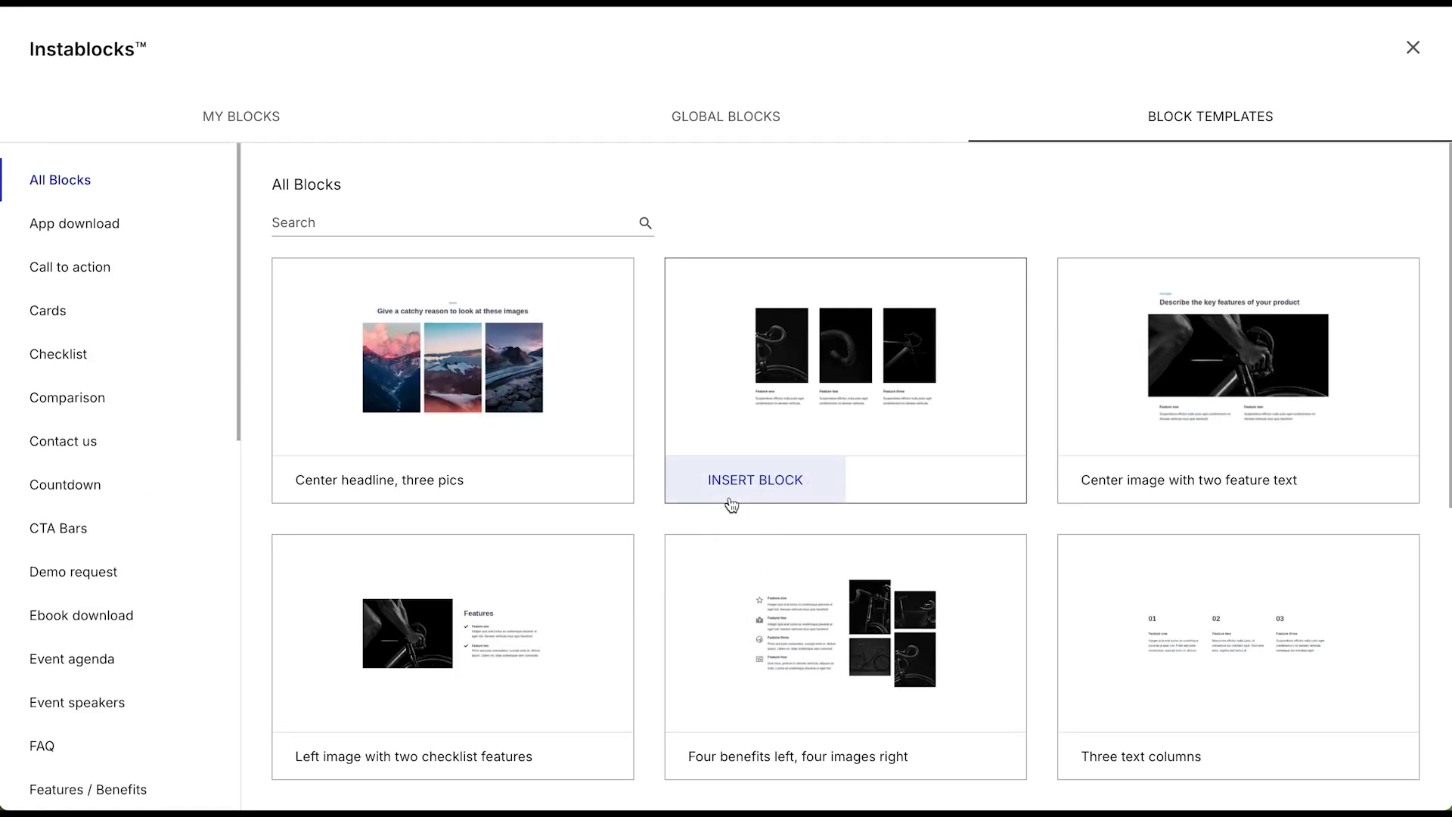
{"action": "scroll", "coordinate": [731, 505], "scroll_direction": "down", "scroll_amount": 8}
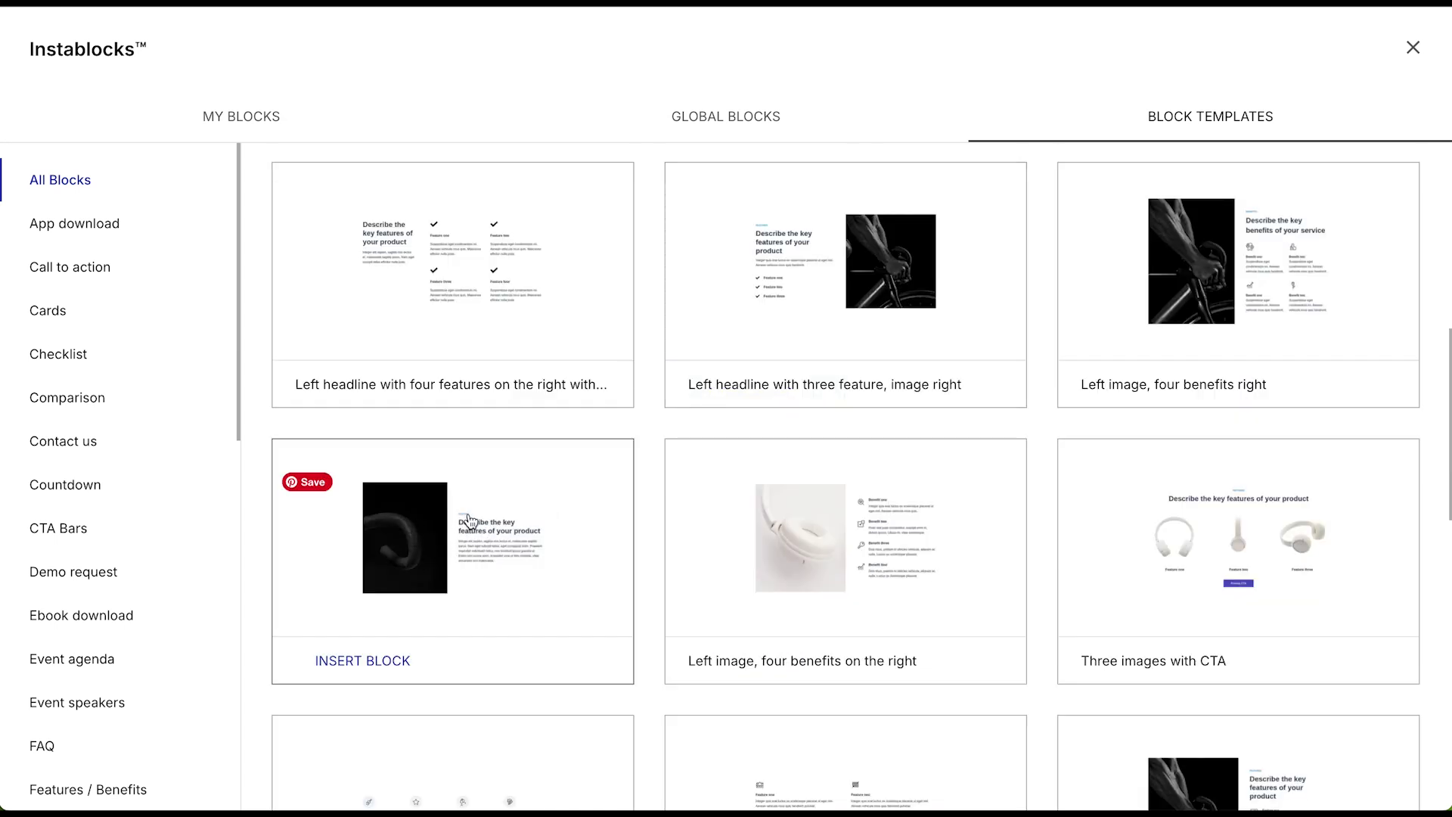
{"action": "scroll", "coordinate": [520, 626], "scroll_direction": "down", "scroll_amount": 15}
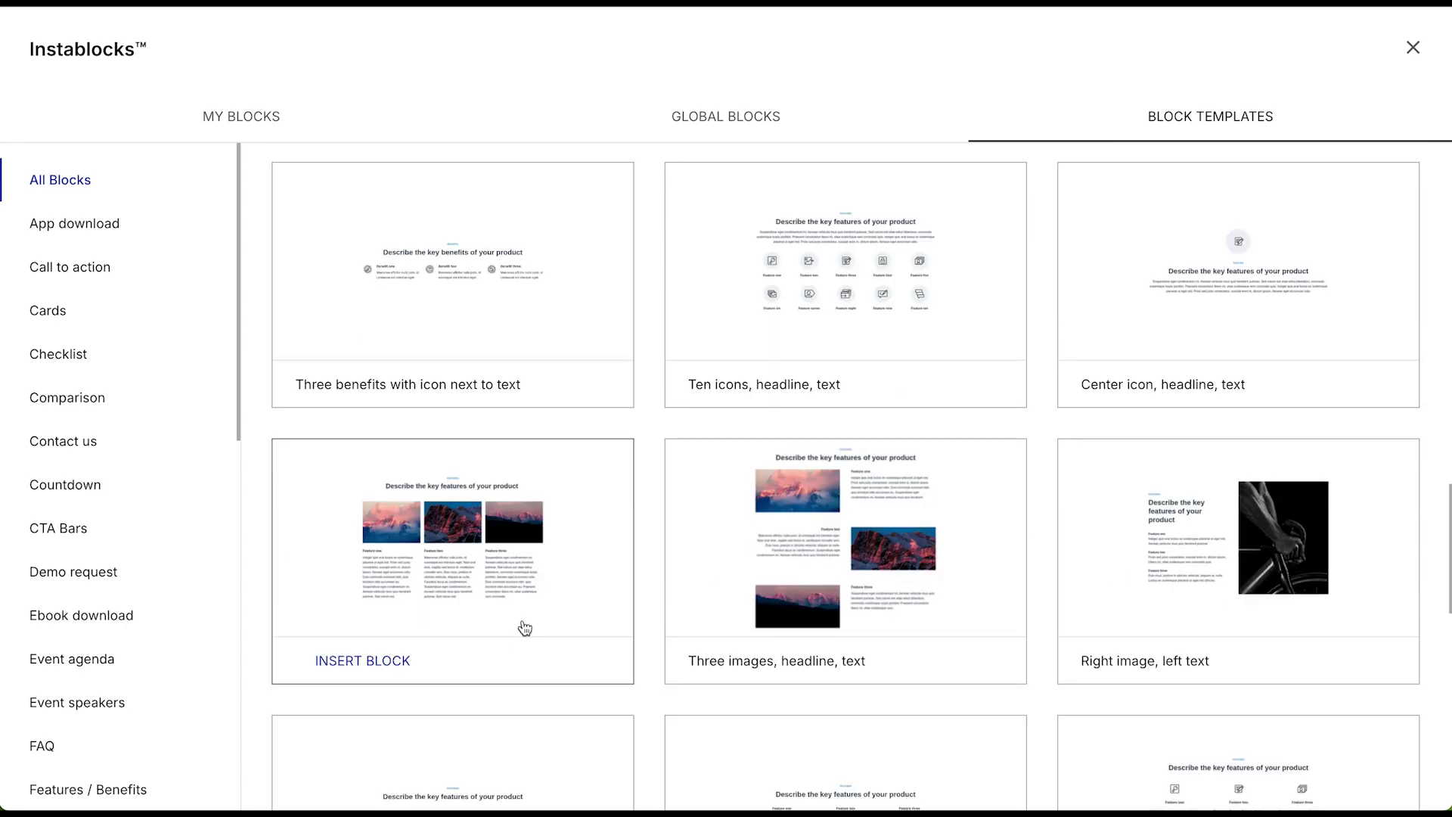
{"action": "scroll", "coordinate": [525, 628], "scroll_direction": "down", "scroll_amount": 10}
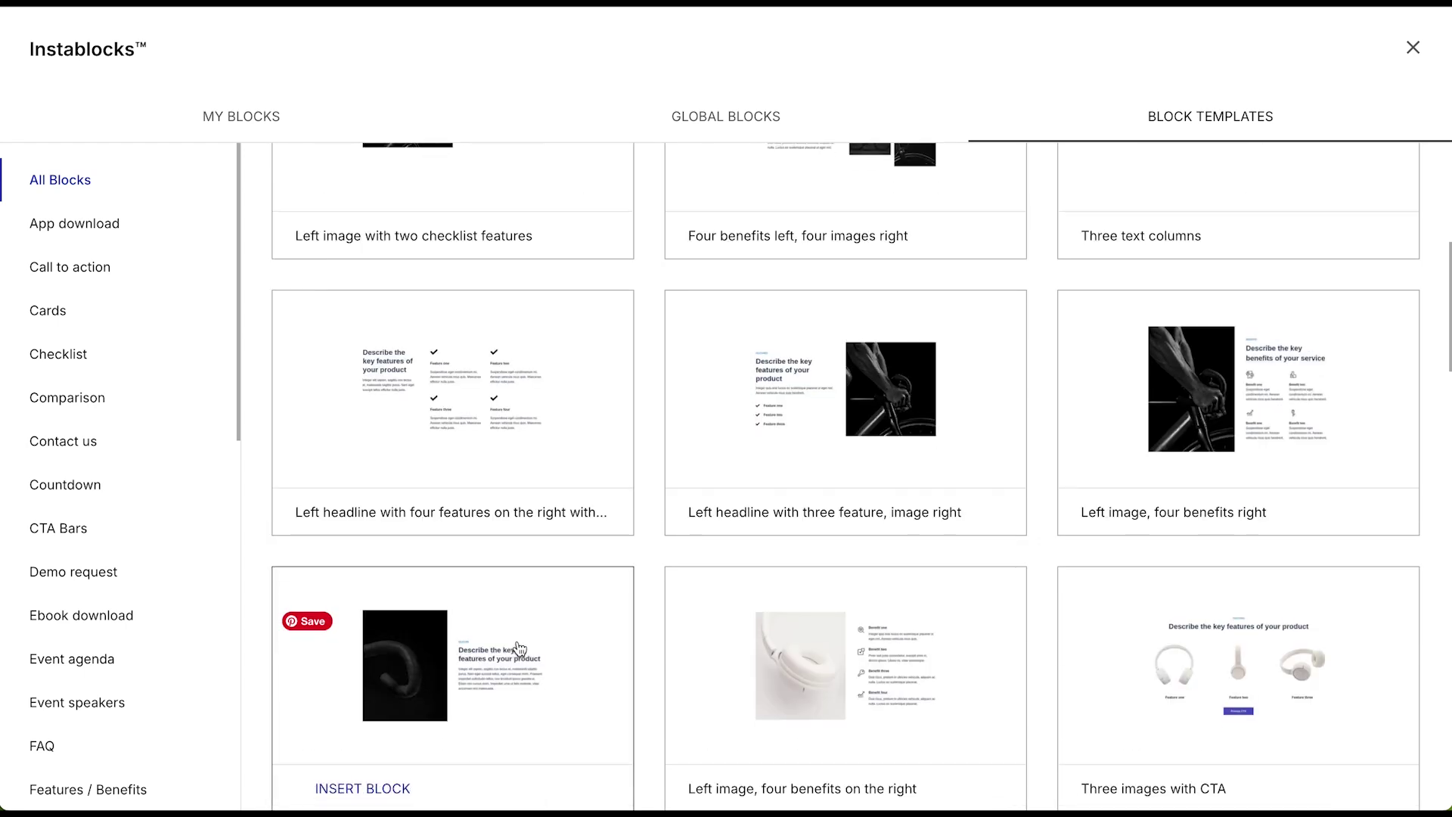
{"action": "scroll", "coordinate": [518, 648], "scroll_direction": "down", "scroll_amount": 3}
{"action": "left_click", "coordinate": [354, 583]}
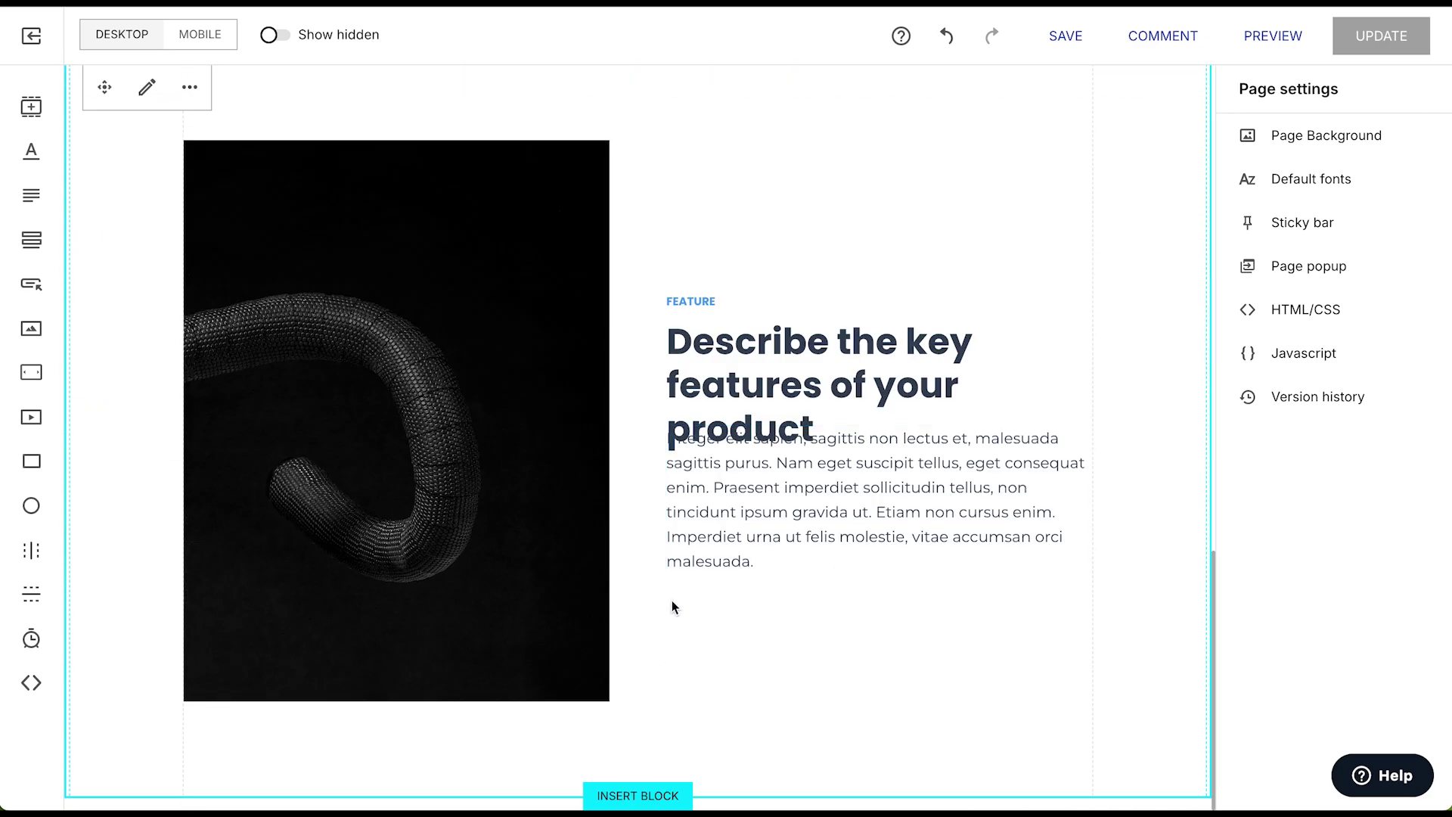
{"action": "left_click", "coordinate": [848, 567]}
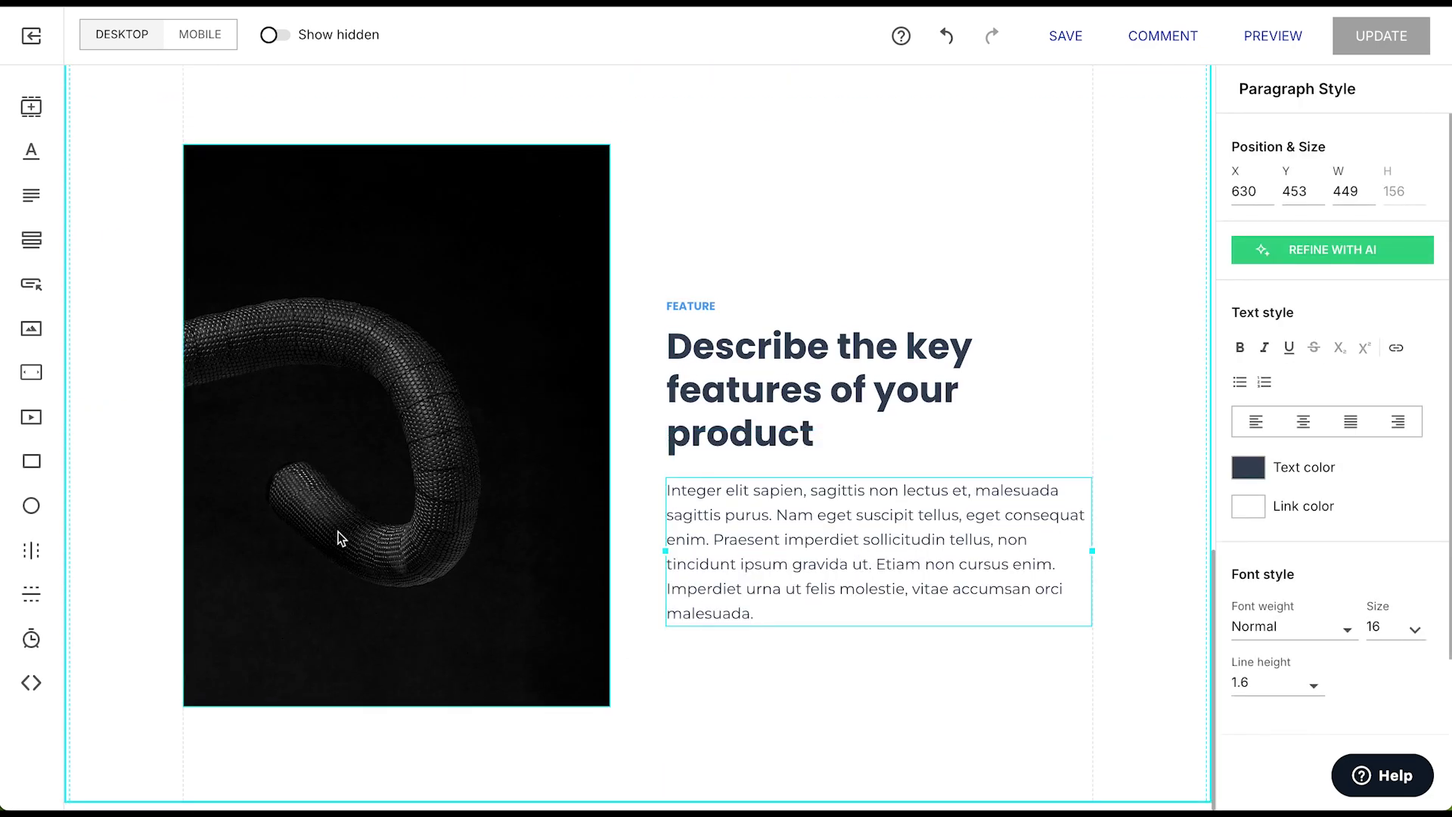
Step: Replace the new block's dark background image with the phone mockup of the login screen
{"action": "left_click", "coordinate": [380, 393]}
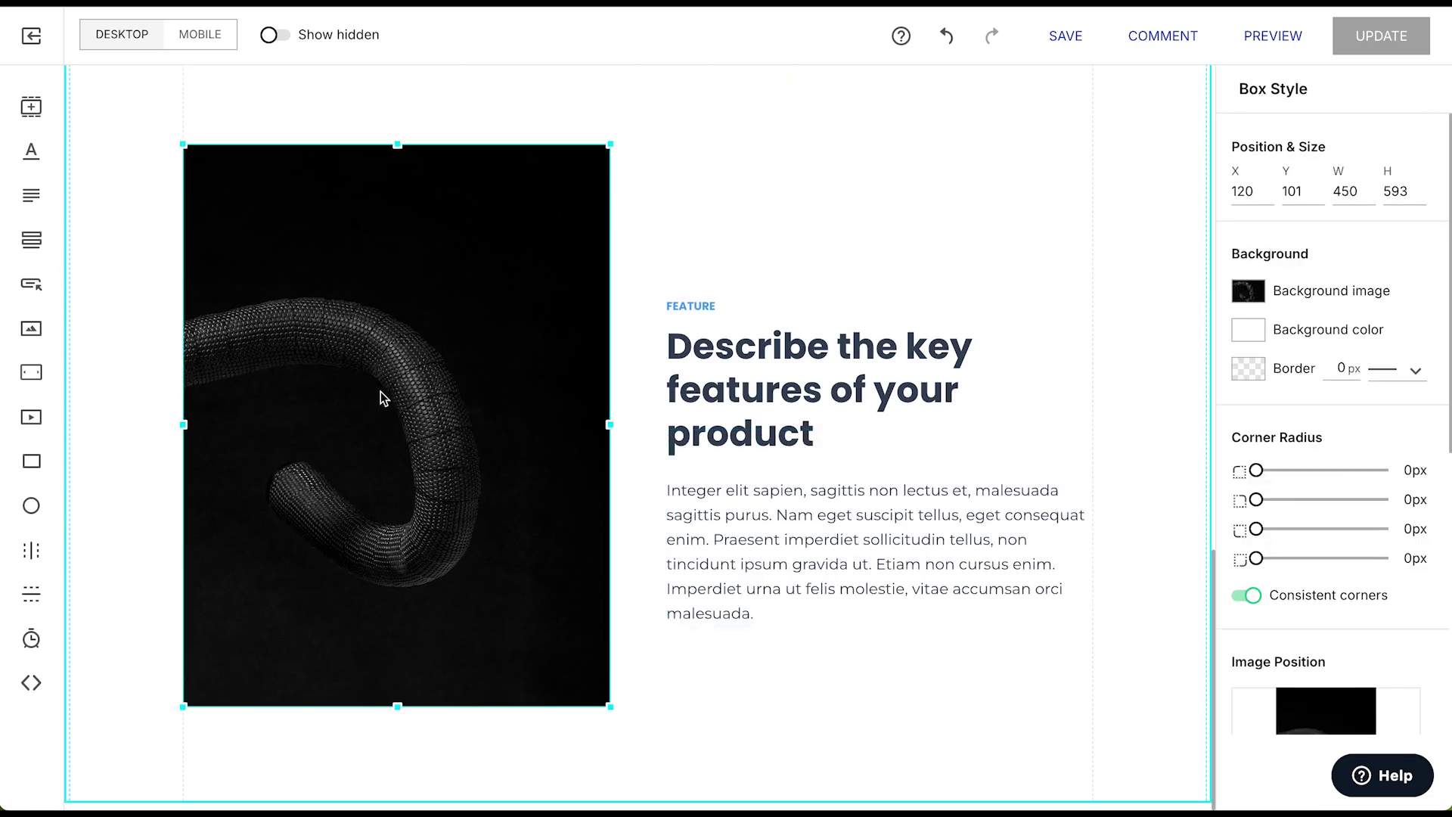
{"action": "left_click", "coordinate": [1248, 294]}
{"action": "left_click", "coordinate": [927, 407]}
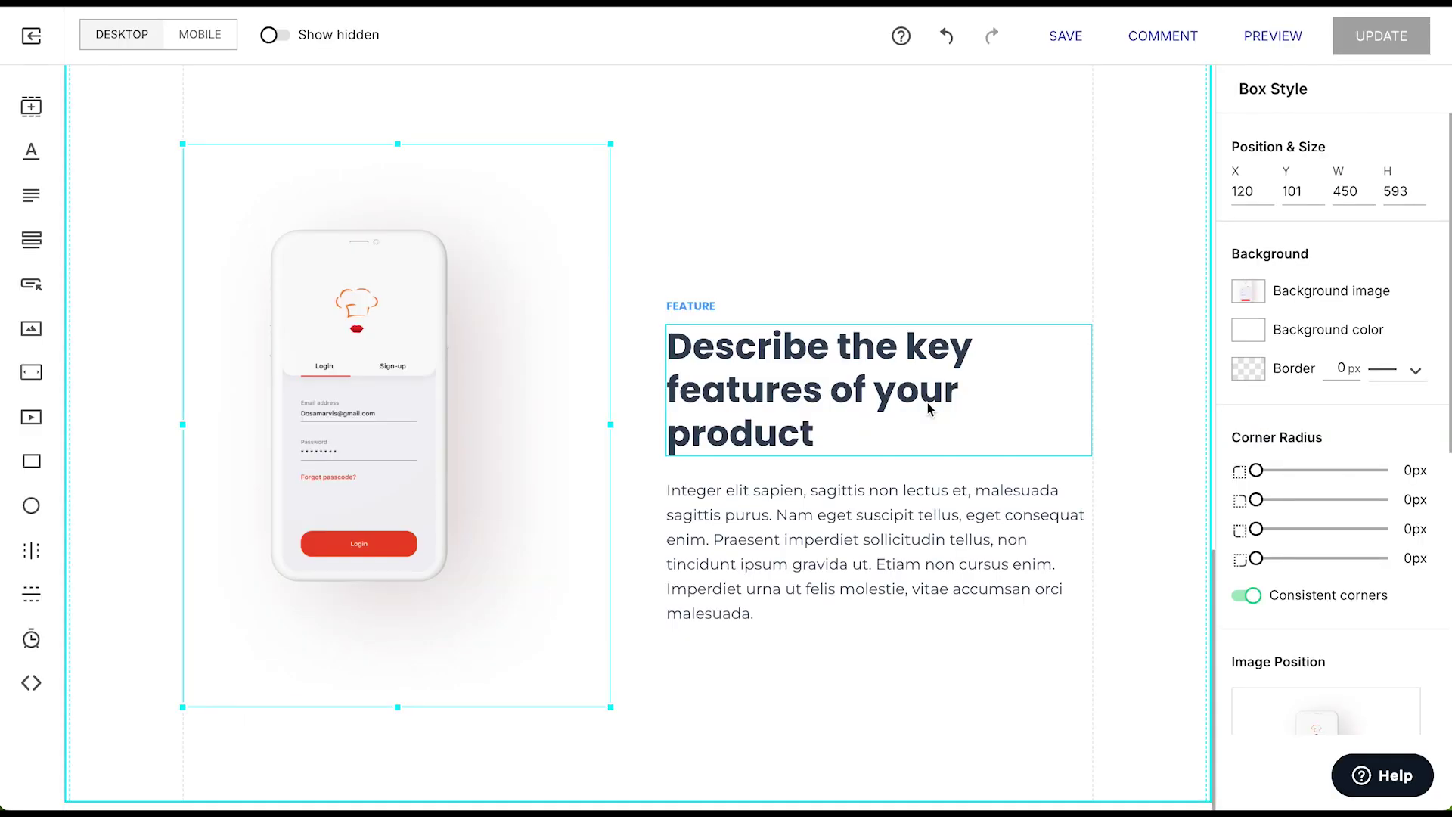
Step: Colour the feature headline black and the small "FEATURE" label with the saved red
{"action": "left_click", "coordinate": [815, 399]}
{"action": "left_click", "coordinate": [1229, 433]}
{"action": "left_click", "coordinate": [1255, 691]}
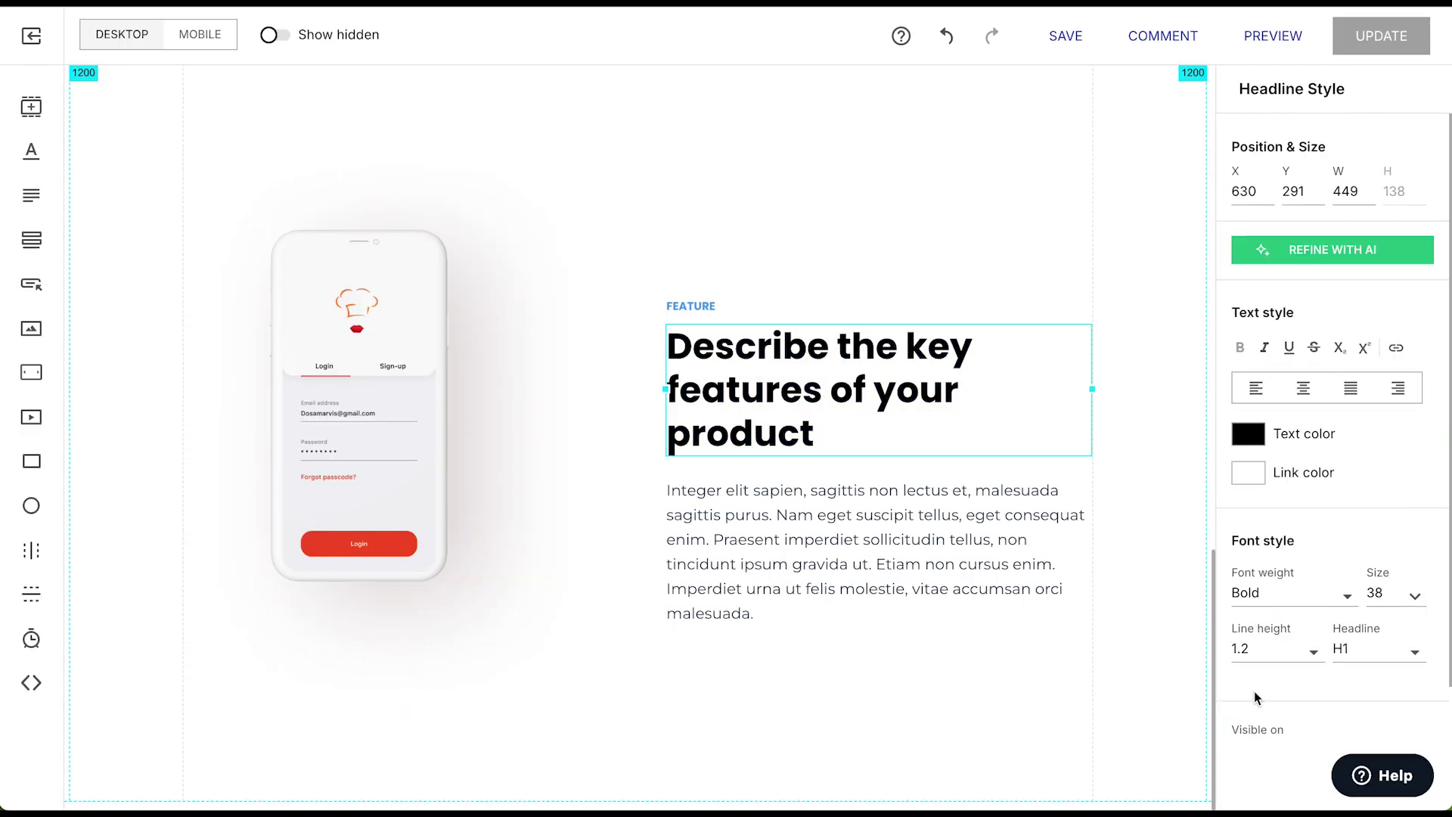
{"action": "left_click", "coordinate": [691, 306]}
{"action": "left_click", "coordinate": [1255, 434]}
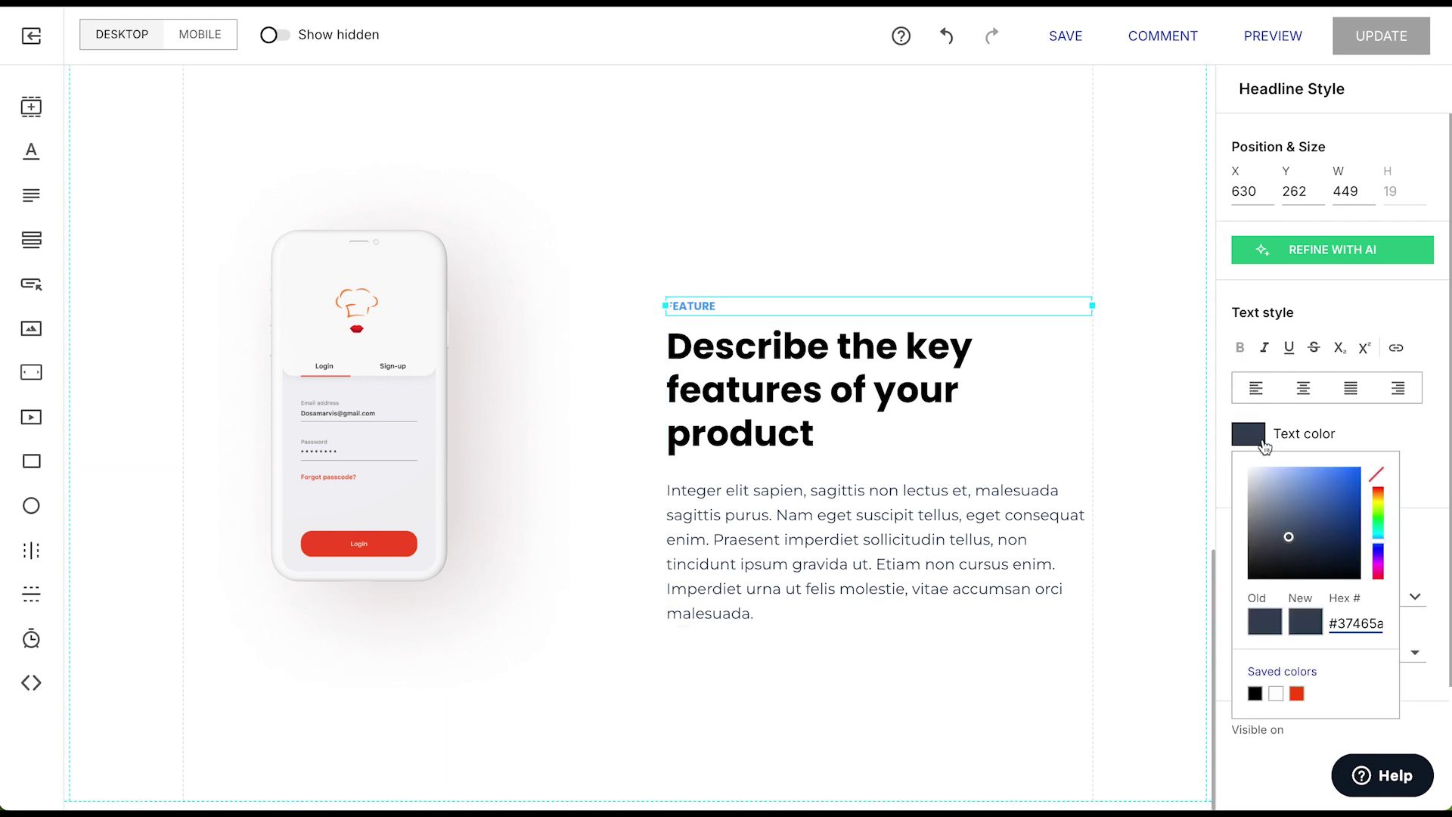
{"action": "left_click", "coordinate": [1297, 694]}
{"action": "left_click", "coordinate": [814, 433]}
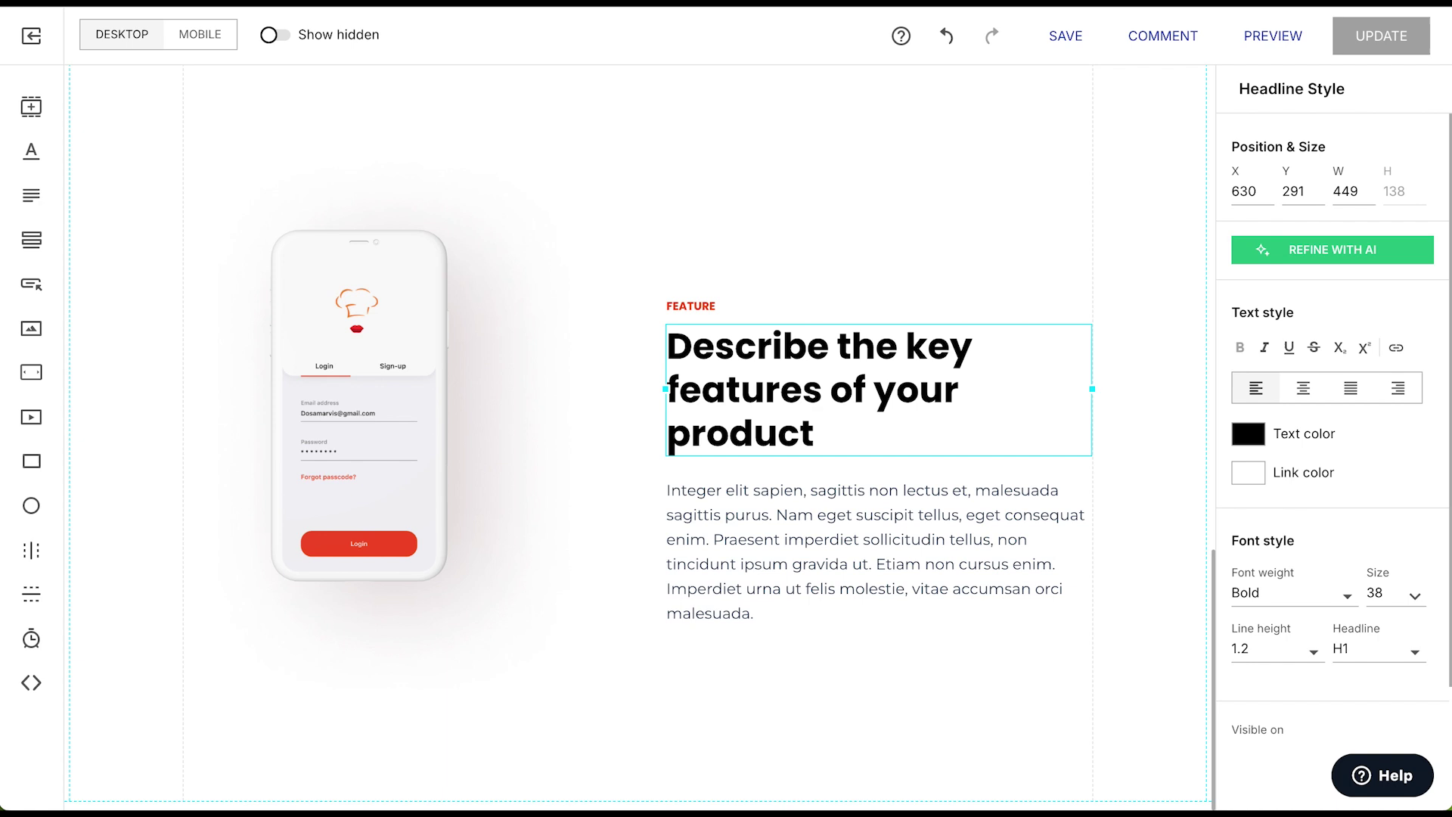
Step: Replace the label text with "Create an account" and the headline with "Create/login to an existing account to get started"
{"action": "double_click", "coordinate": [681, 306]}
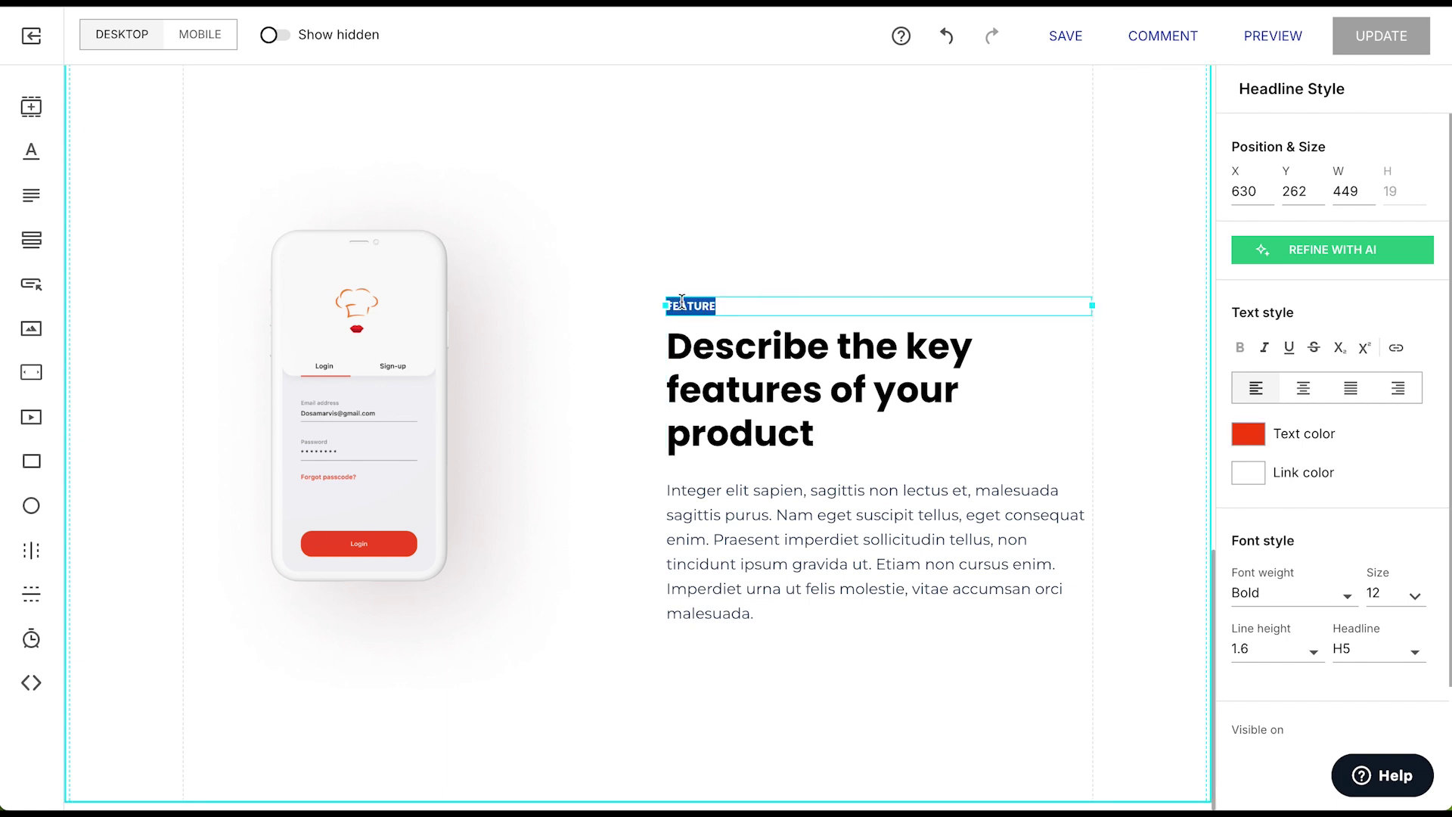
{"action": "left_click", "coordinate": [821, 421]}
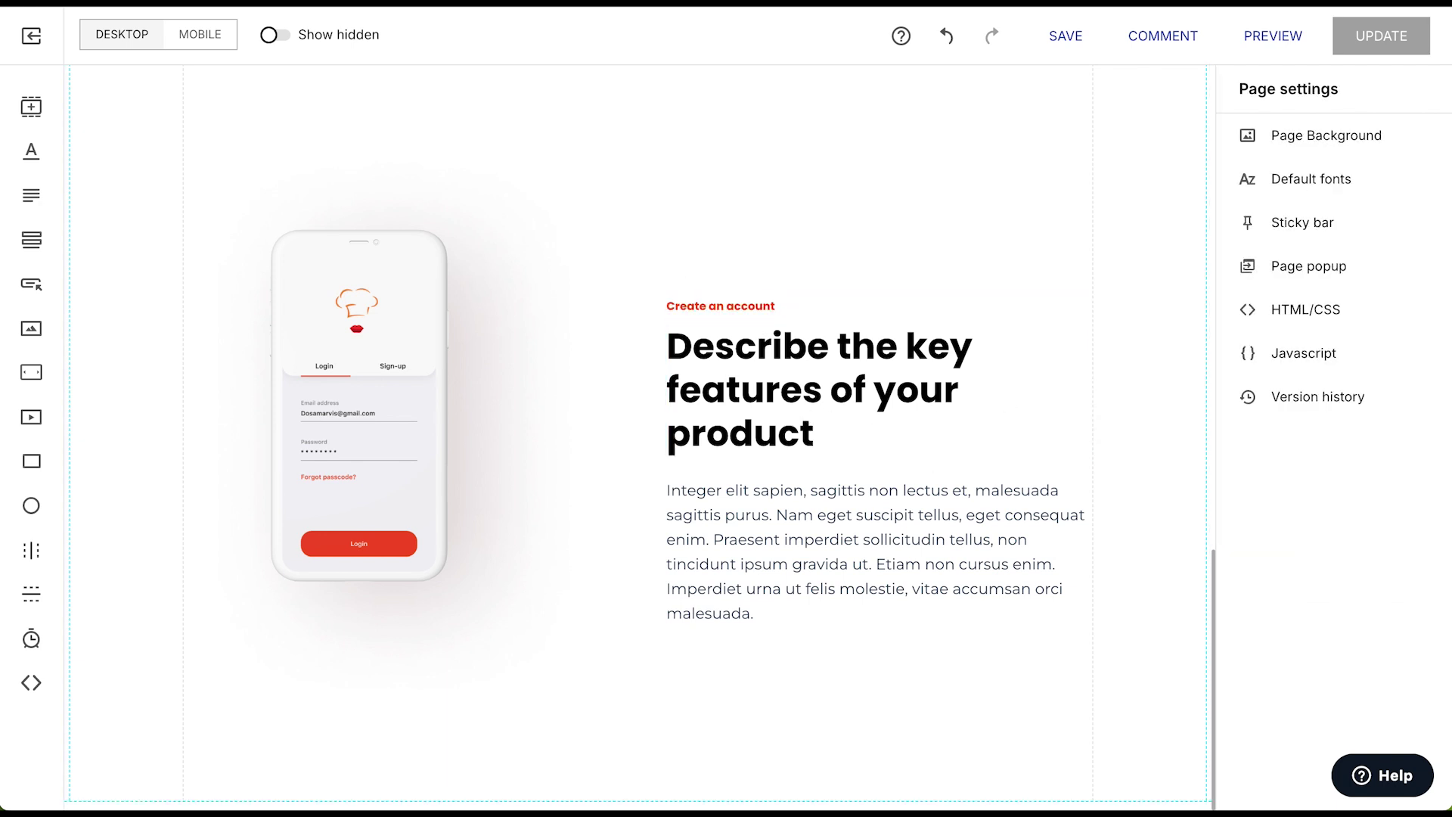
{"action": "key", "text": "ctrl+z"}
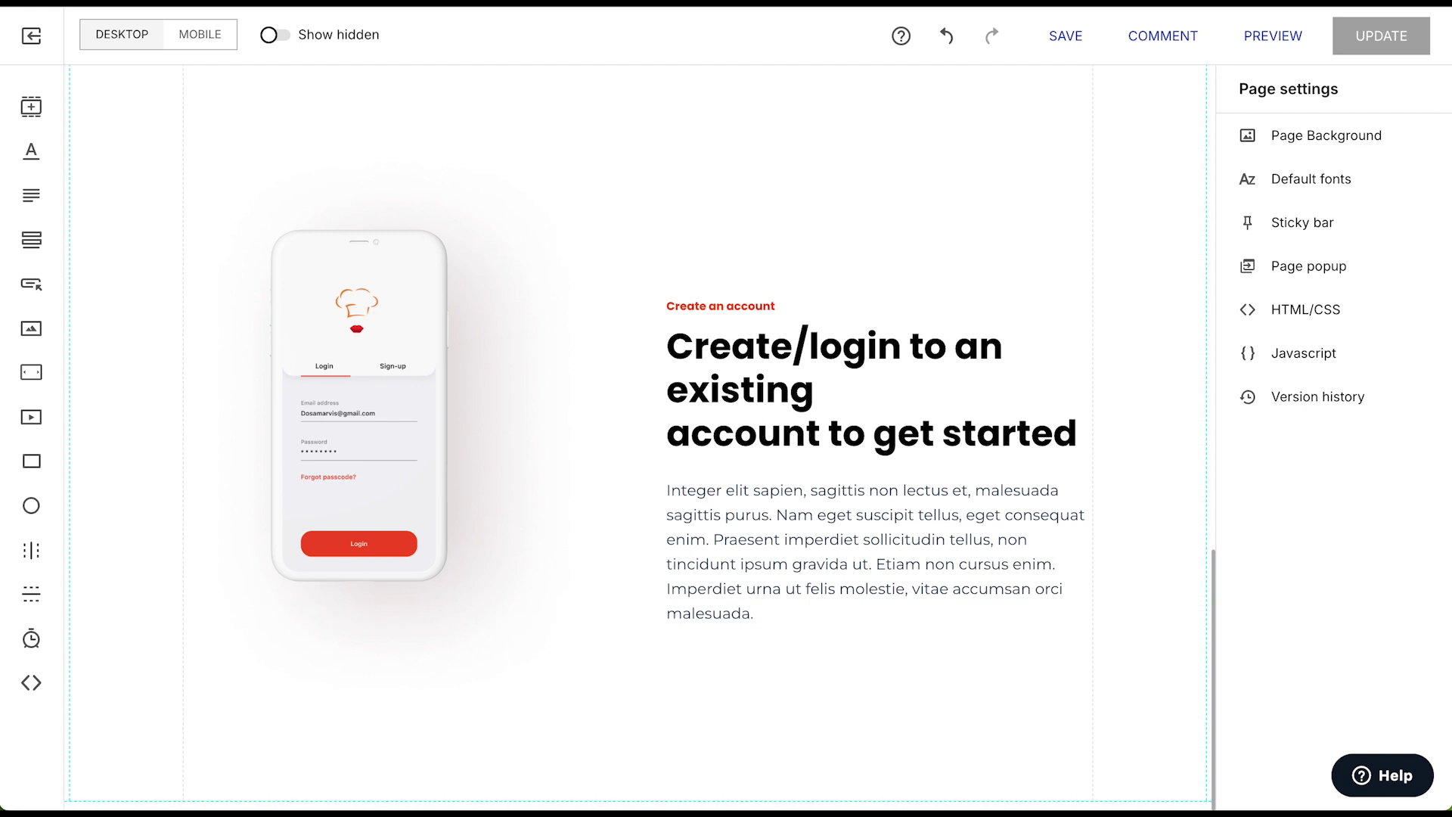
Step: Replace the placeholder paragraph with "An account is created with your email and a desired password"
{"action": "double_click", "coordinate": [835, 552]}
{"action": "key", "text": "ctrl+a"}
{"action": "key", "text": "ctrl+v"}
{"action": "left_click", "coordinate": [850, 583]}
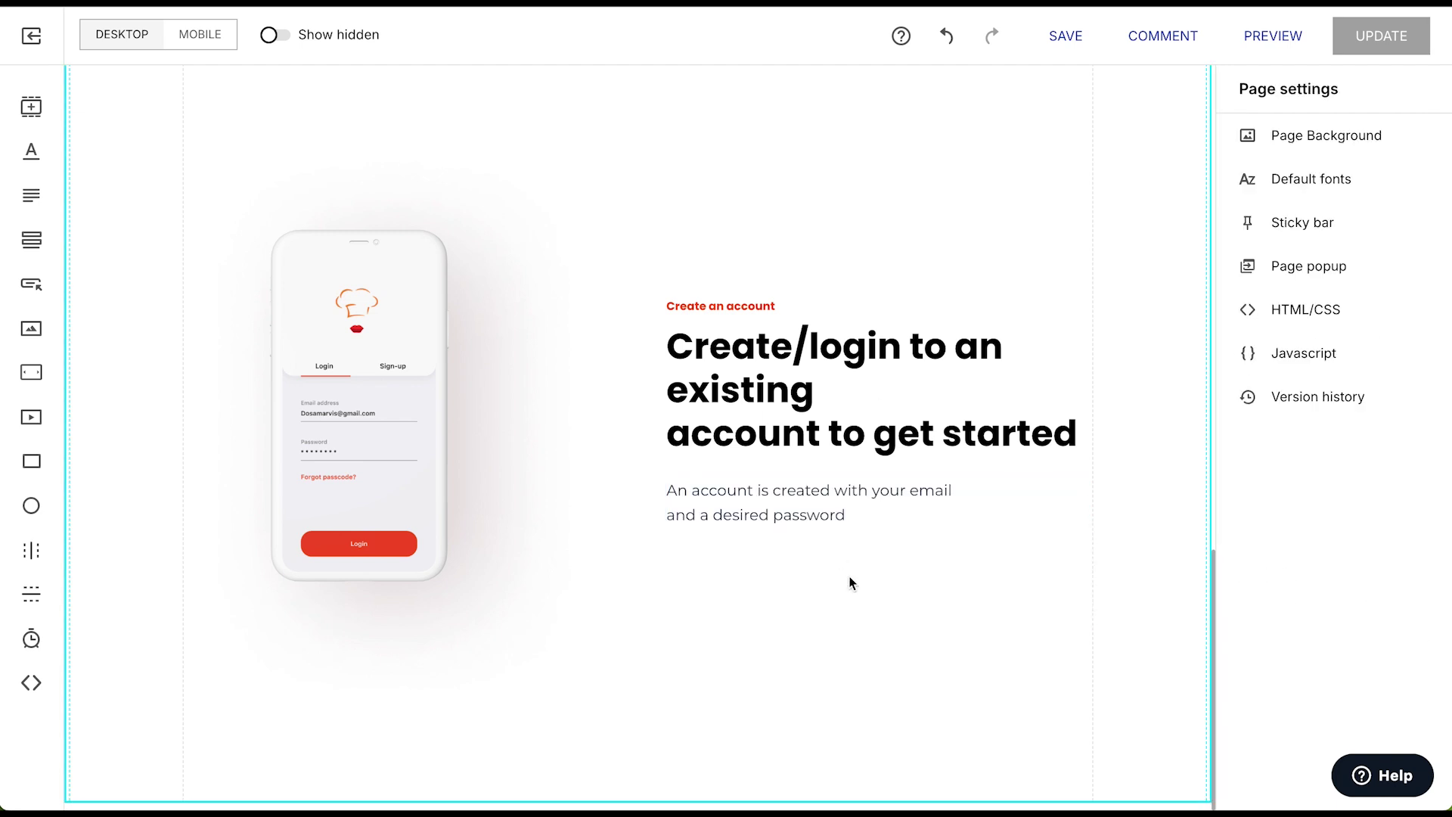
Step: Enlarge the login phone image box to 480 by 633 and move it to X 118, Y 0
{"action": "left_click", "coordinate": [387, 435]}
{"action": "left_click_drag", "start_coordinate": [613, 428], "coordinate": [640, 444]}
{"action": "left_click_drag", "start_coordinate": [421, 323], "coordinate": [369, 482]}
Step: Move the label up to Y 147, the headline to X 629, Y 179, and the paragraph up beneath them beside the phone
{"action": "left_click_drag", "start_coordinate": [733, 523], "coordinate": [737, 416]}
{"action": "left_click_drag", "start_coordinate": [756, 616], "coordinate": [756, 525]}
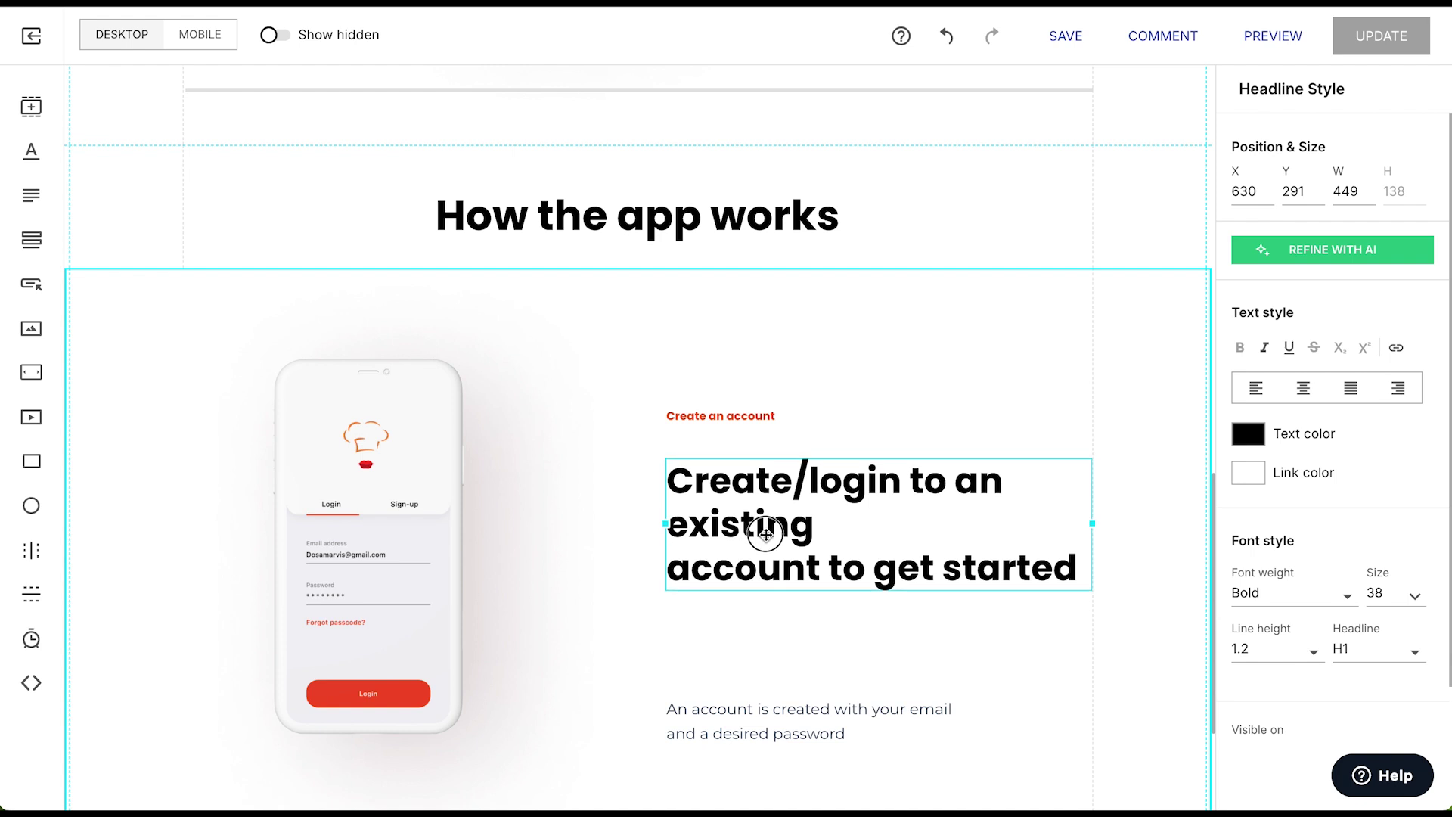
{"action": "scroll", "coordinate": [778, 697], "scroll_direction": "down", "scroll_amount": 1}
{"action": "left_click_drag", "start_coordinate": [748, 446], "coordinate": [745, 425]}
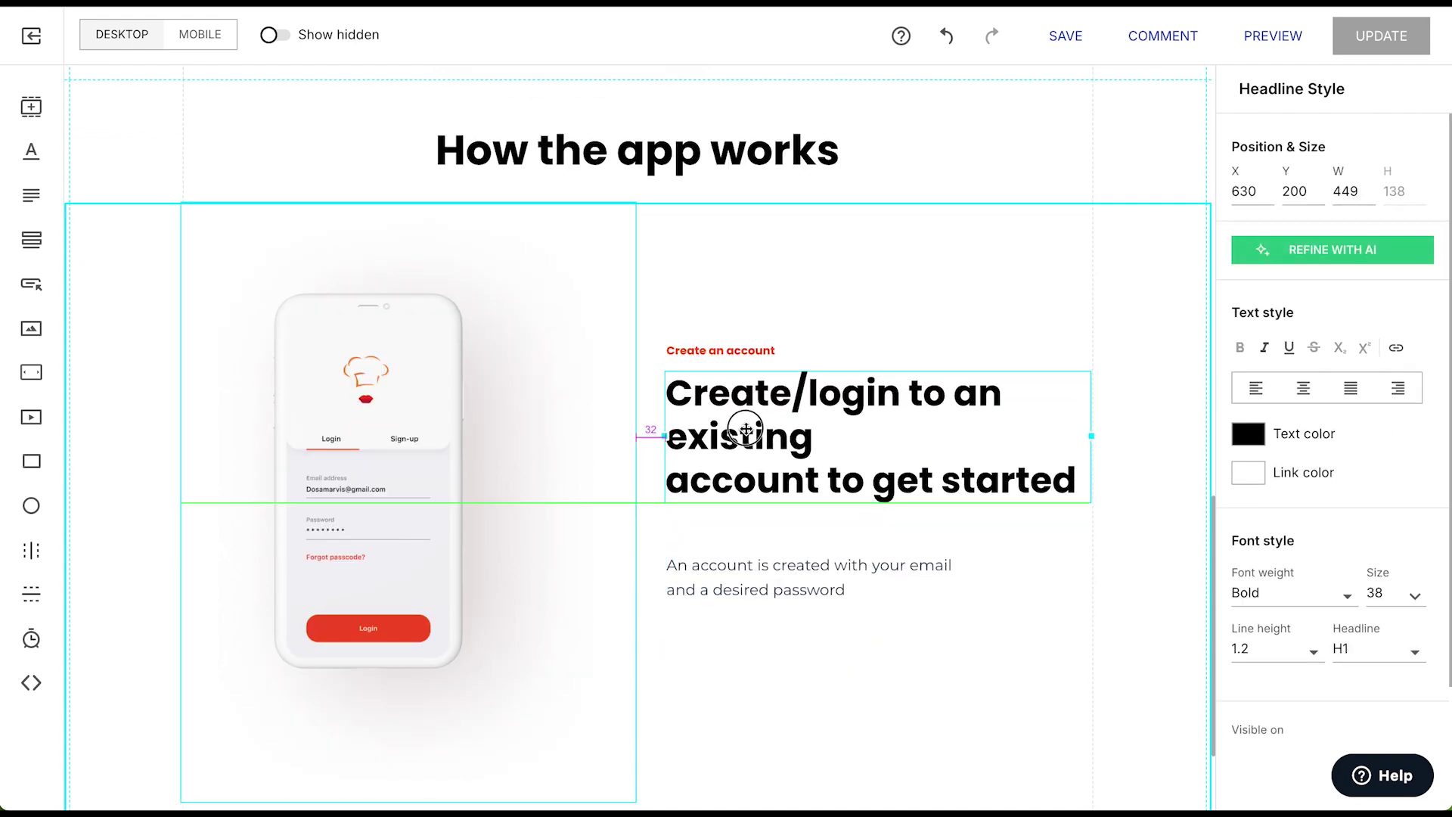
{"action": "left_click_drag", "start_coordinate": [772, 584], "coordinate": [769, 570]}
Step: Set the "Create/login to an existing account" headline to level H3 with font size 35
{"action": "left_click", "coordinate": [785, 460]}
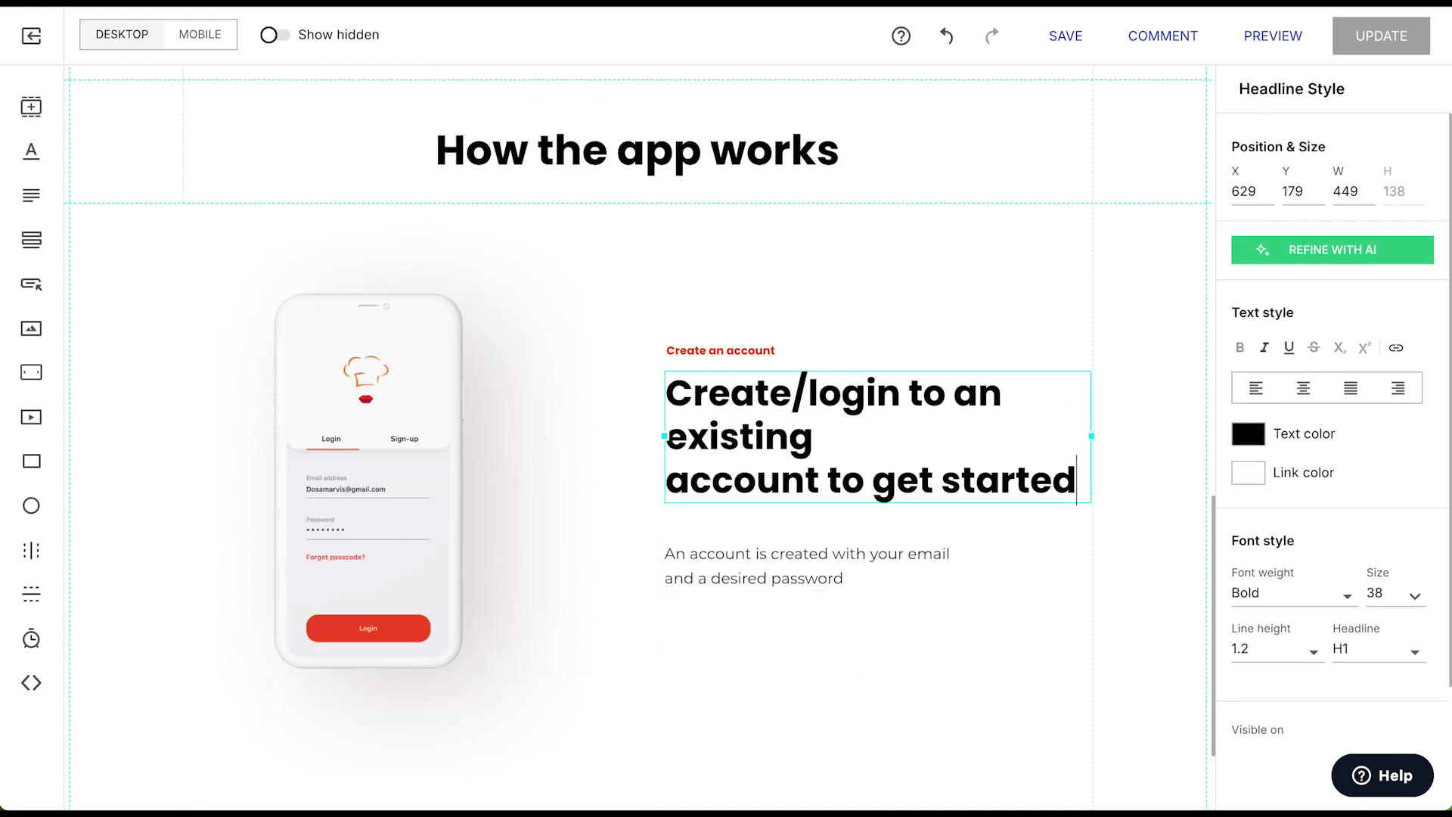
{"action": "left_click", "coordinate": [1365, 730]}
{"action": "triple_click", "coordinate": [956, 463]}
{"action": "key", "text": "ctrl+a"}
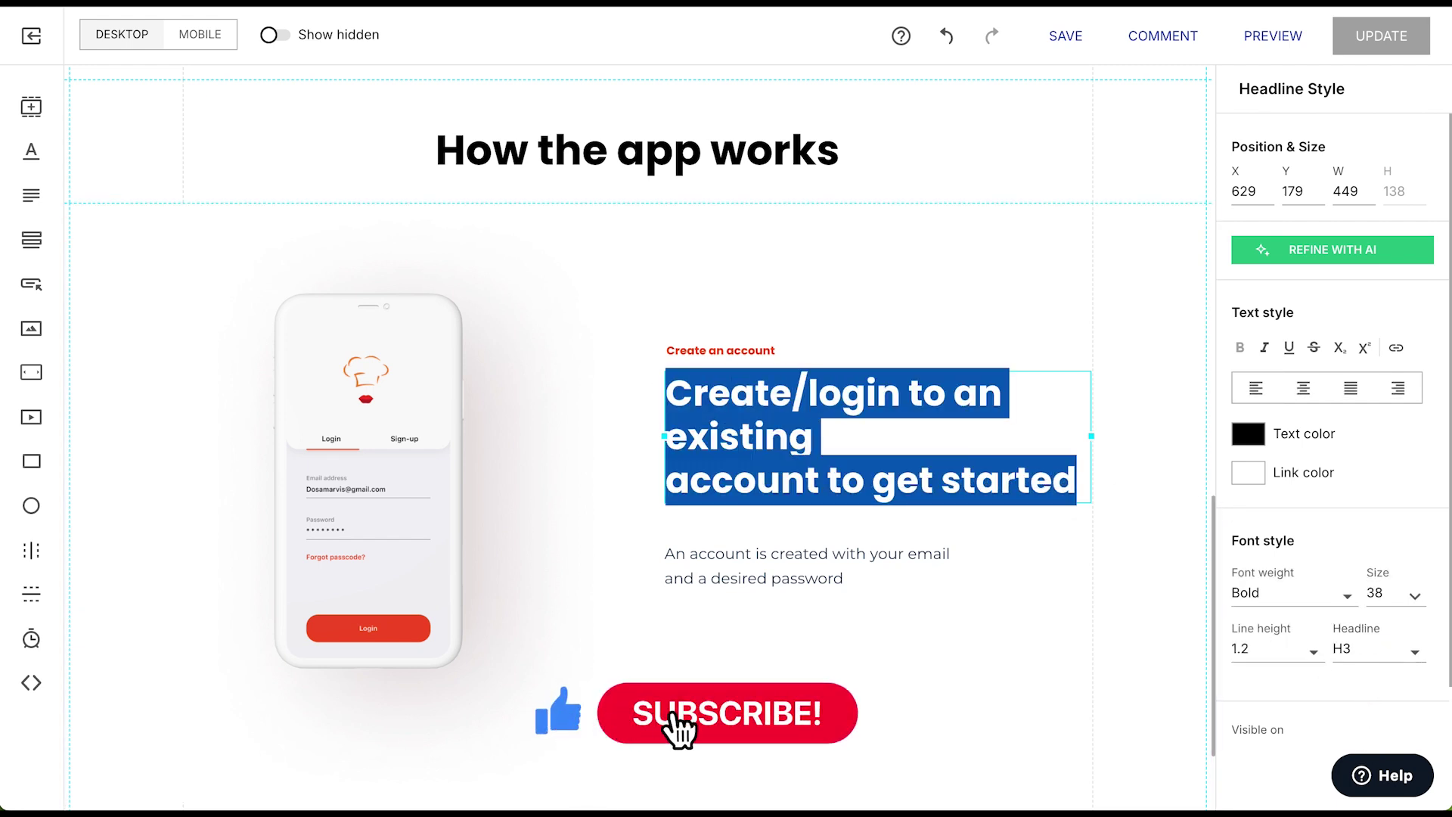
{"action": "left_click", "coordinate": [1388, 599]}
{"action": "left_click", "coordinate": [1400, 598]}
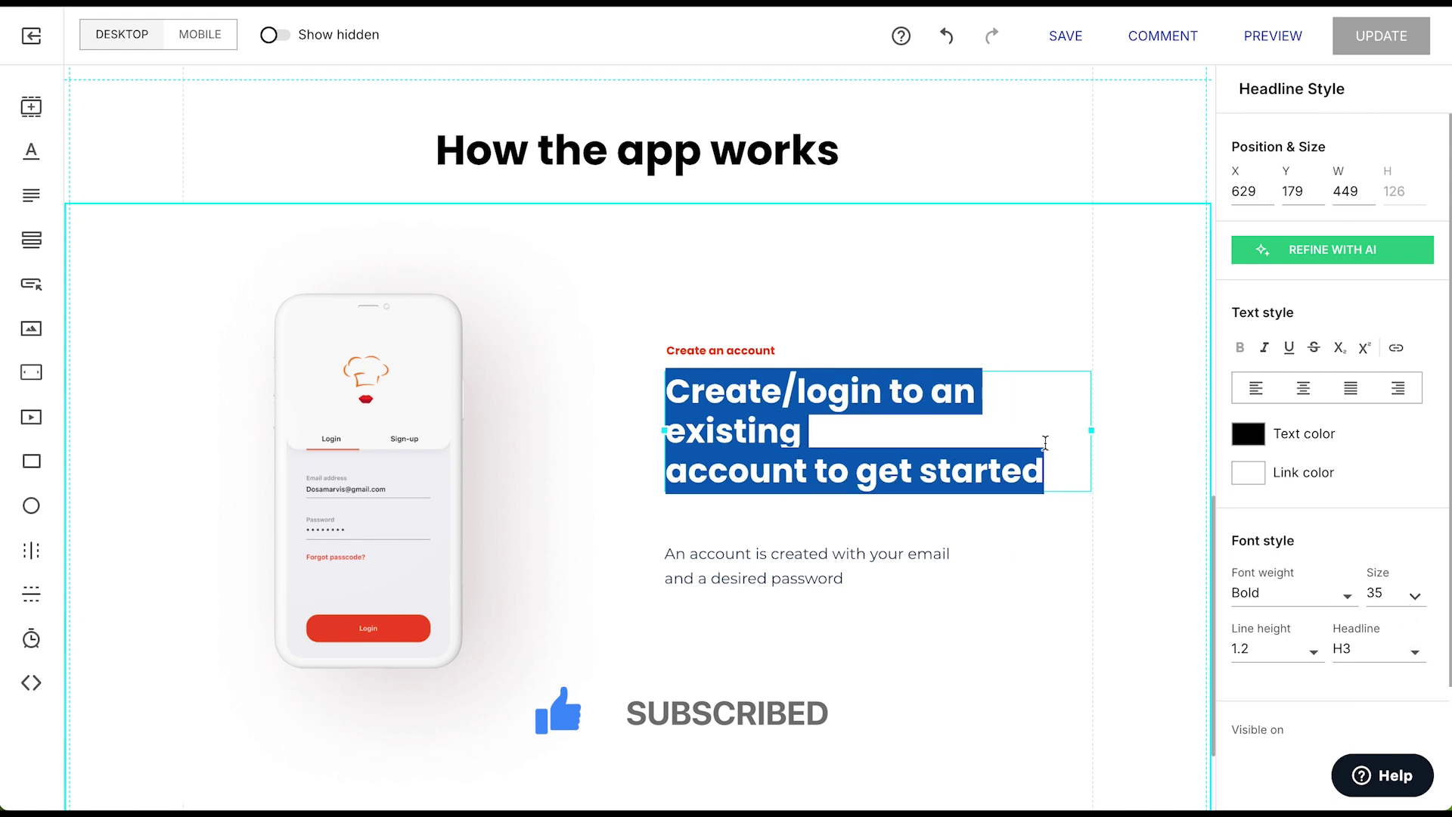
Step: Remove the line break after "existing" in the feature headline
{"action": "left_click", "coordinate": [806, 433]}
{"action": "key", "text": "Delete"}
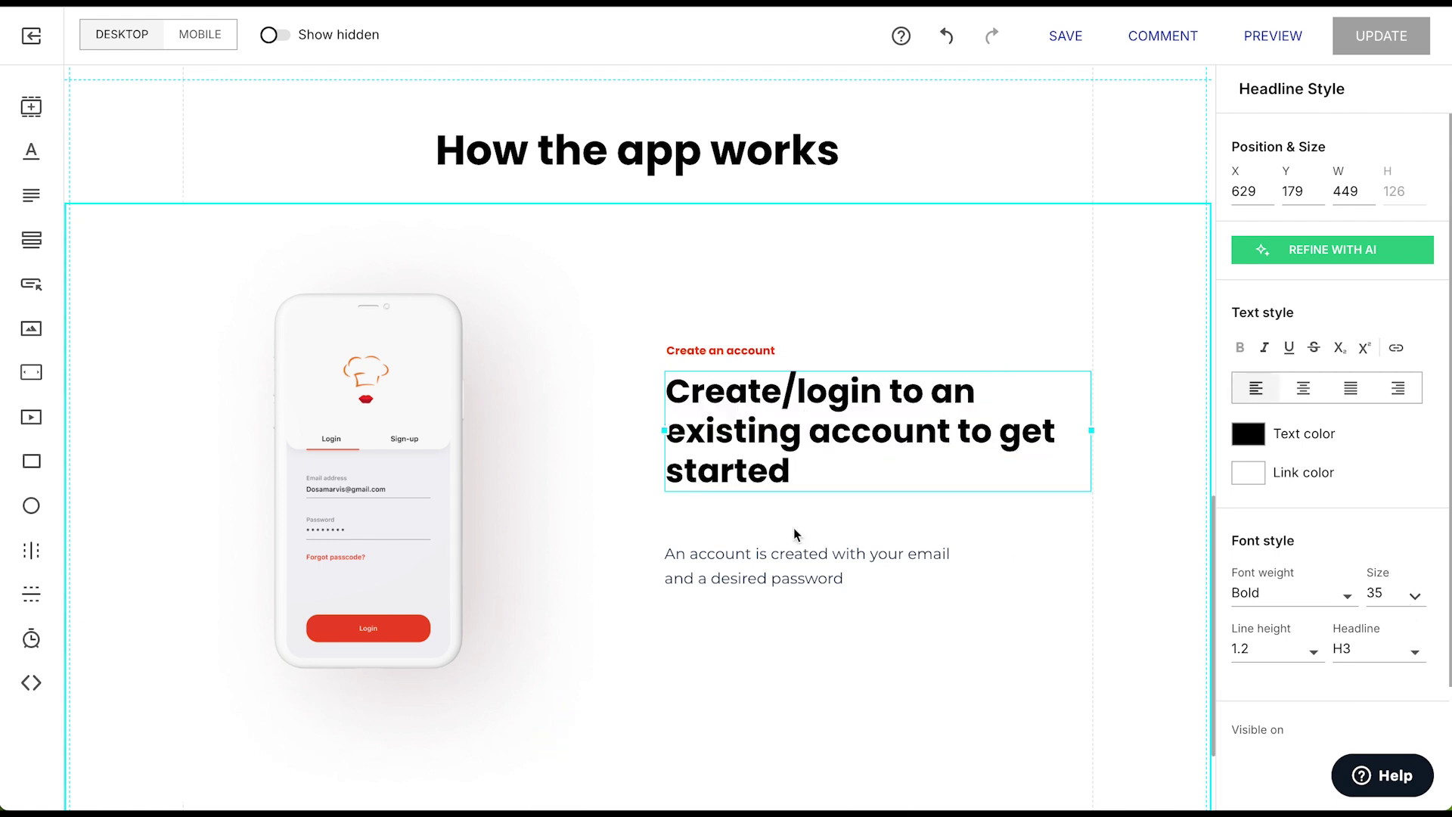
Step: Increase the feature headline's line height and position the paragraph just below it at Y 338
{"action": "left_click", "coordinate": [782, 587]}
{"action": "left_click", "coordinate": [1240, 650]}
{"action": "left_click", "coordinate": [1275, 730]}
{"action": "left_click", "coordinate": [1276, 660]}
{"action": "left_click", "coordinate": [755, 555]}
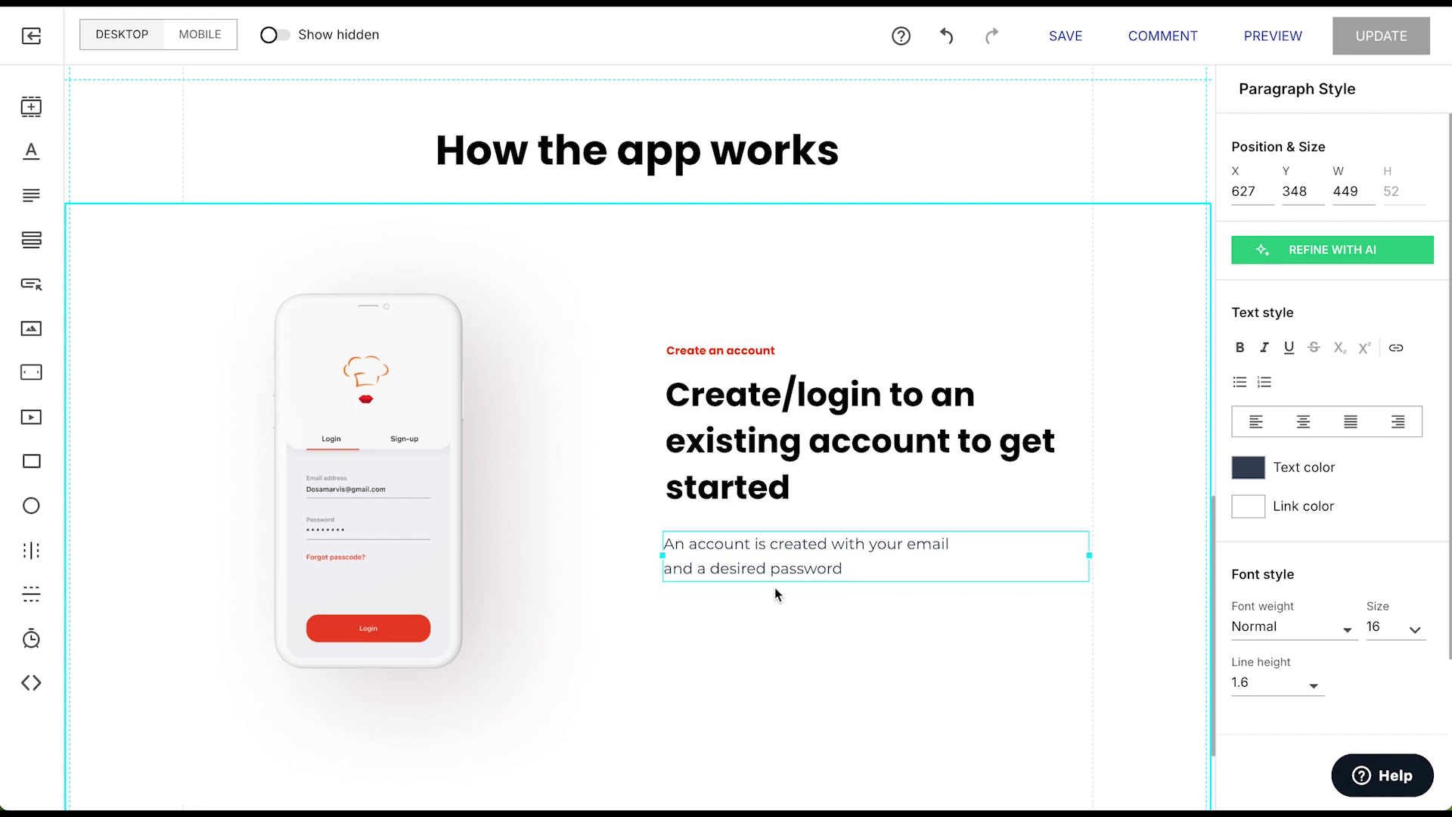
Step: Set the "Create an account" label's font size to 20 and its weight to Semibold
{"action": "double_click", "coordinate": [720, 350]}
{"action": "left_click", "coordinate": [1405, 603]}
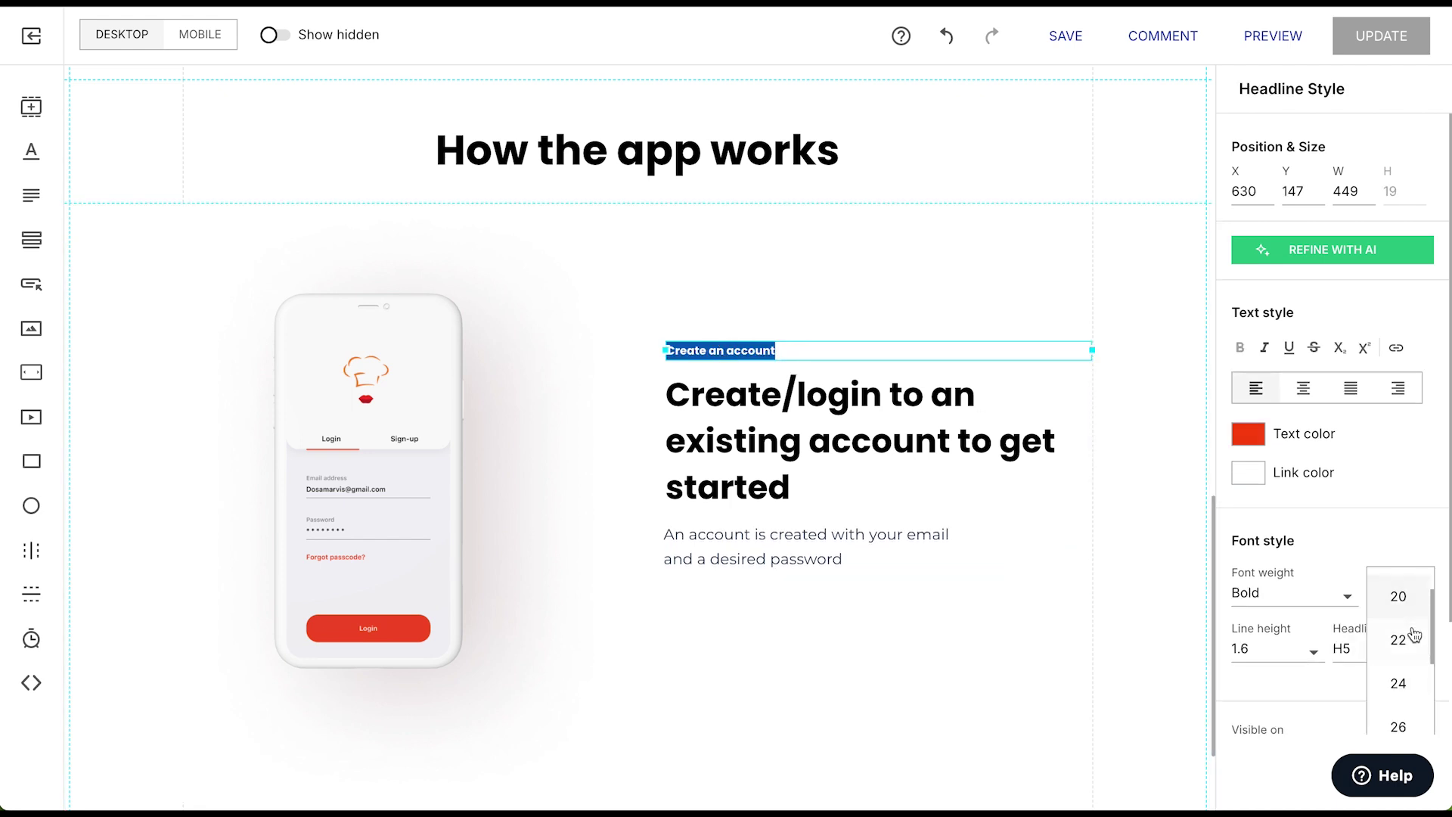
{"action": "left_click", "coordinate": [1415, 598]}
{"action": "left_click", "coordinate": [1419, 598]}
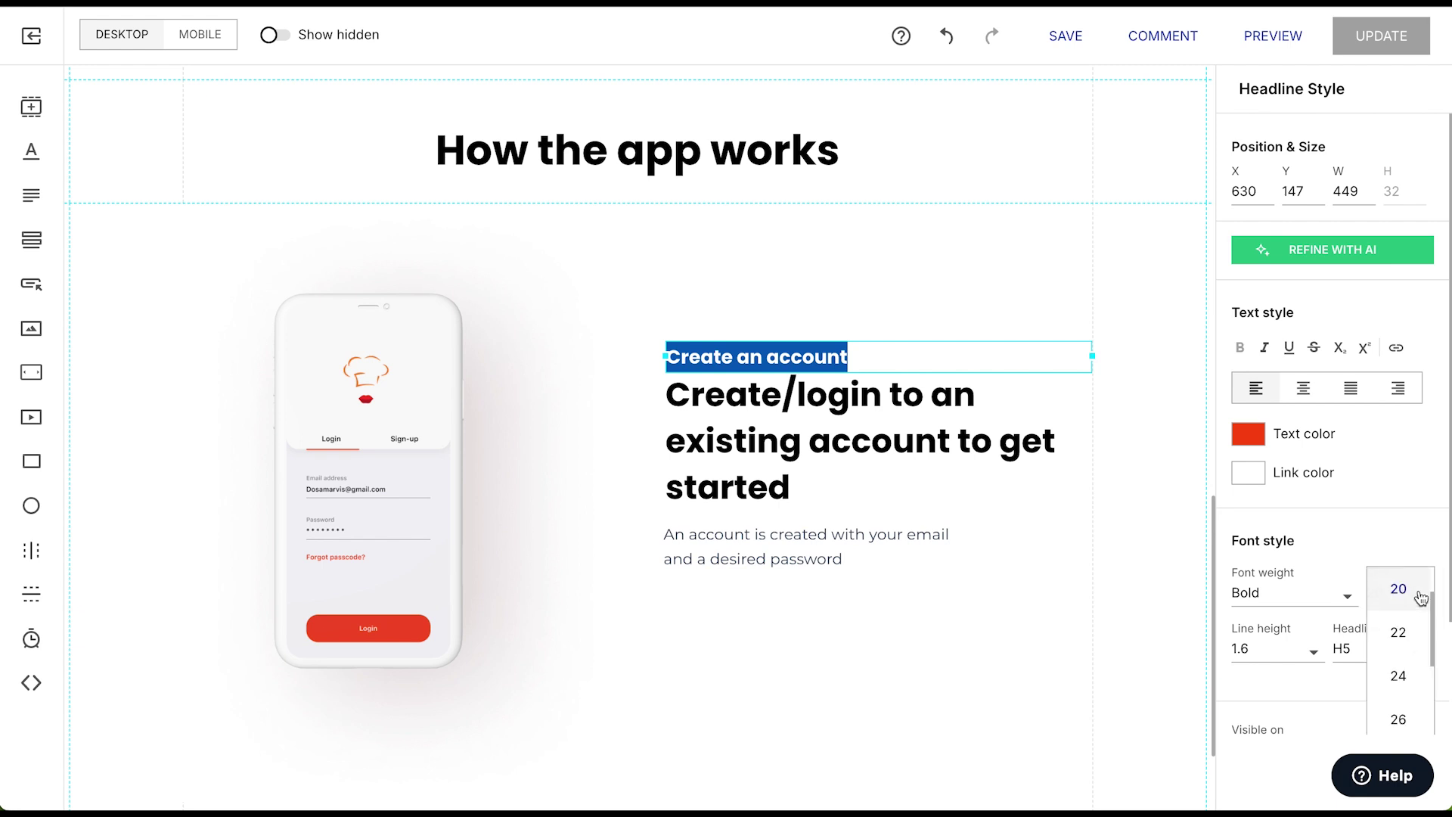
{"action": "left_click", "coordinate": [1319, 602]}
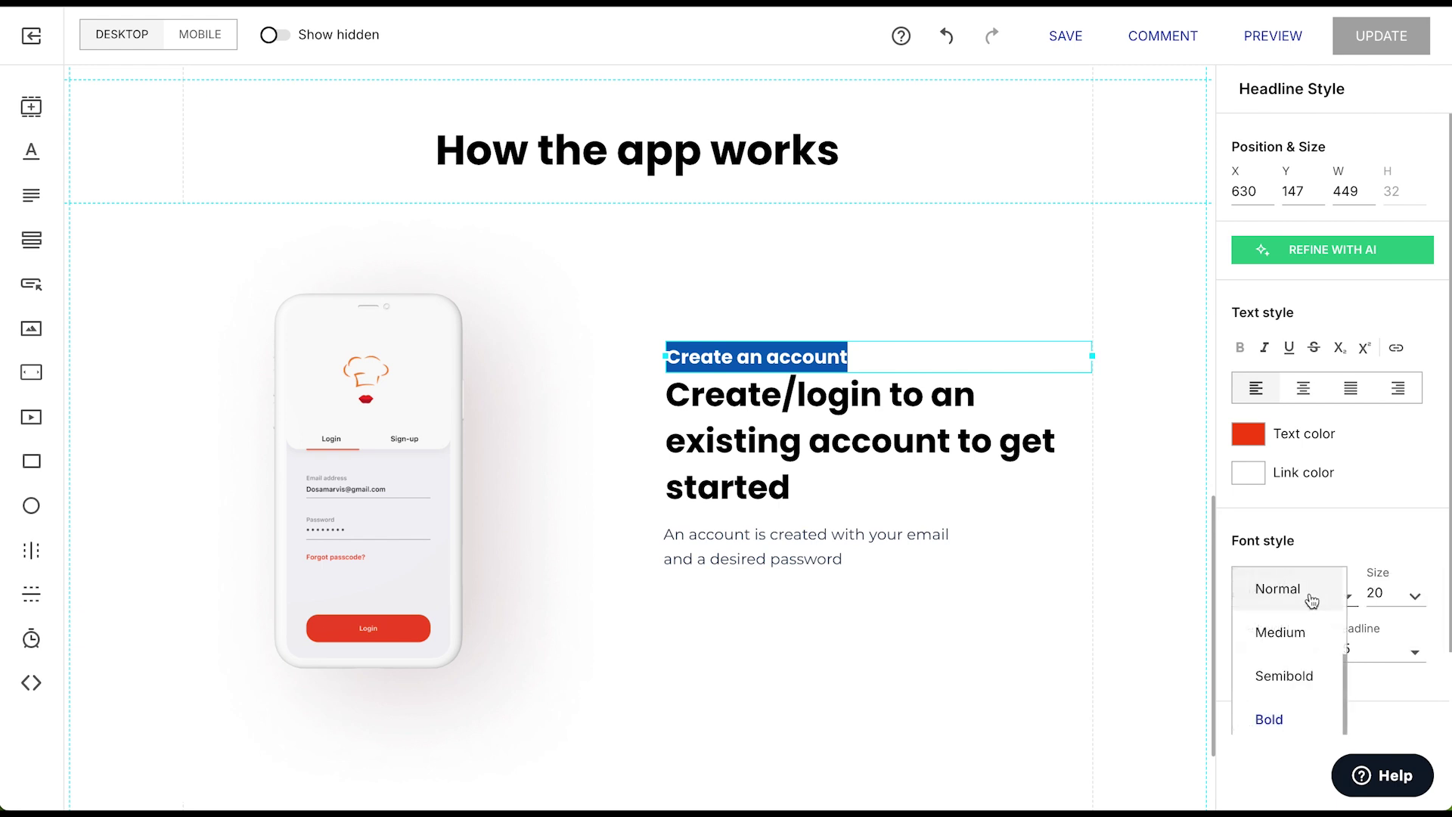
{"action": "left_click", "coordinate": [1309, 600]}
{"action": "left_click", "coordinate": [1310, 597]}
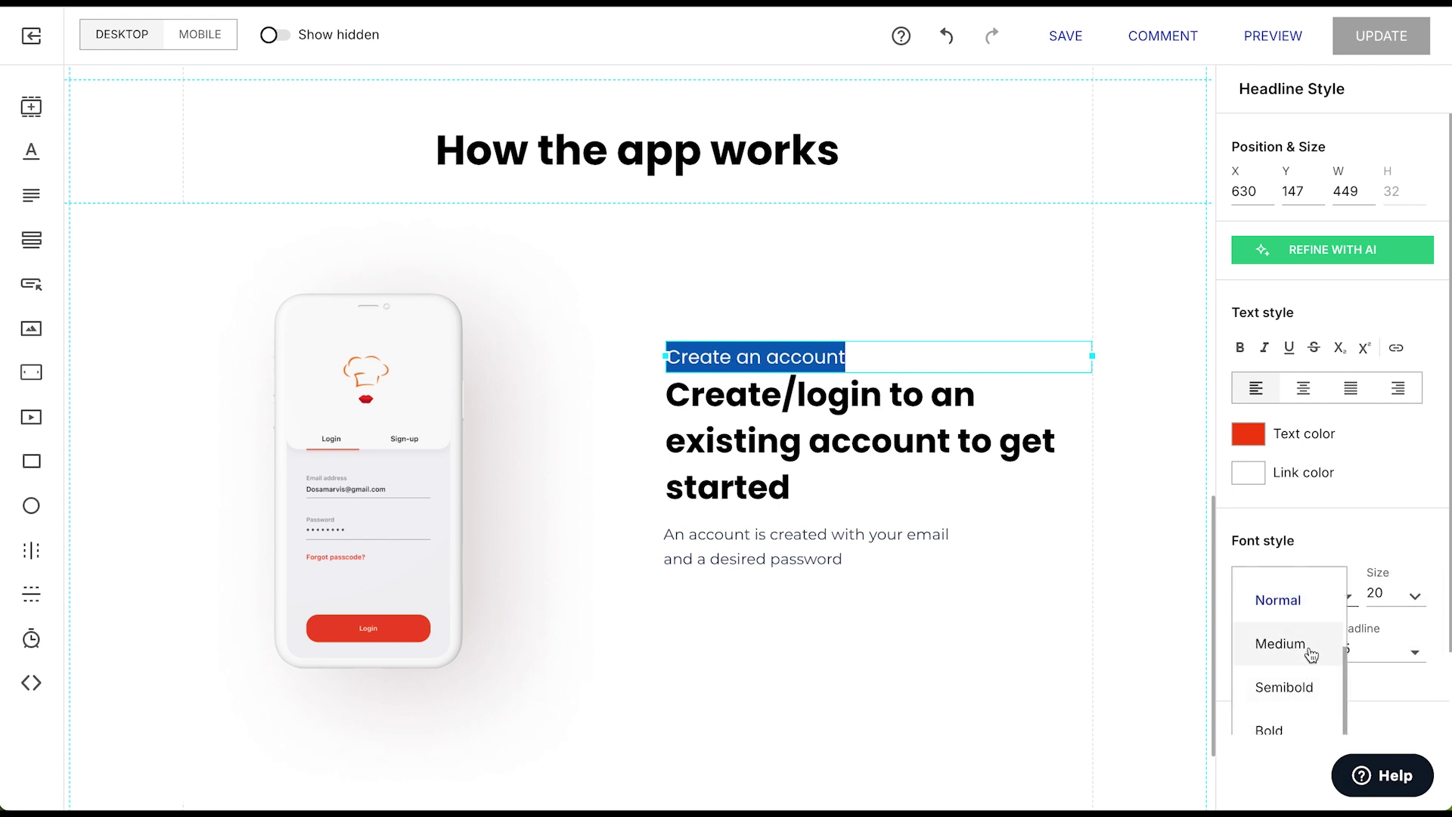
{"action": "left_click", "coordinate": [1305, 687]}
Step: Change the paragraph's text colour to the saved black and leave the paragraph
{"action": "left_click", "coordinate": [824, 543]}
{"action": "left_click", "coordinate": [824, 543]}
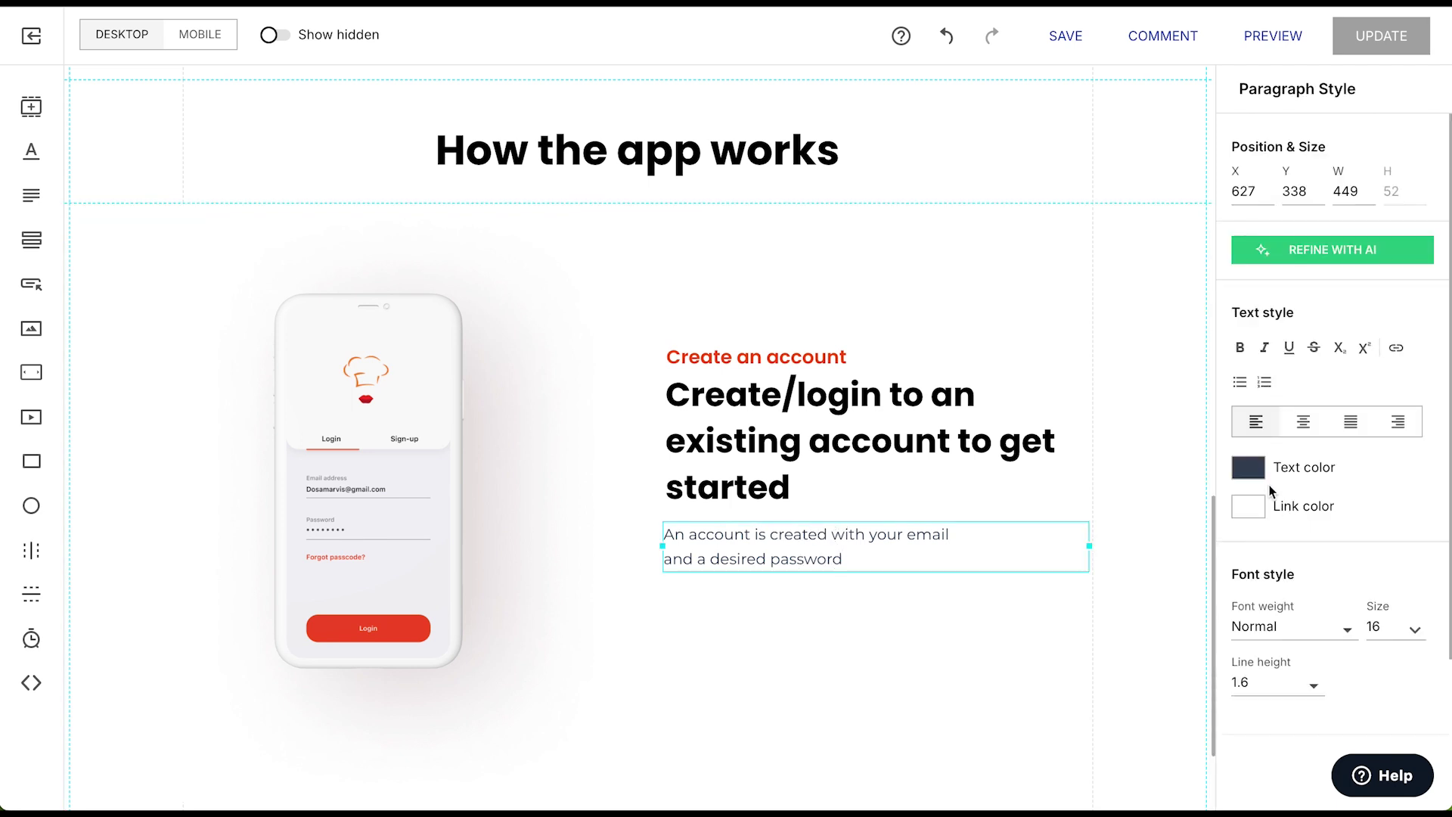
{"action": "left_click", "coordinate": [1248, 466]}
{"action": "left_click", "coordinate": [1255, 727]}
{"action": "left_click", "coordinate": [416, 515]}
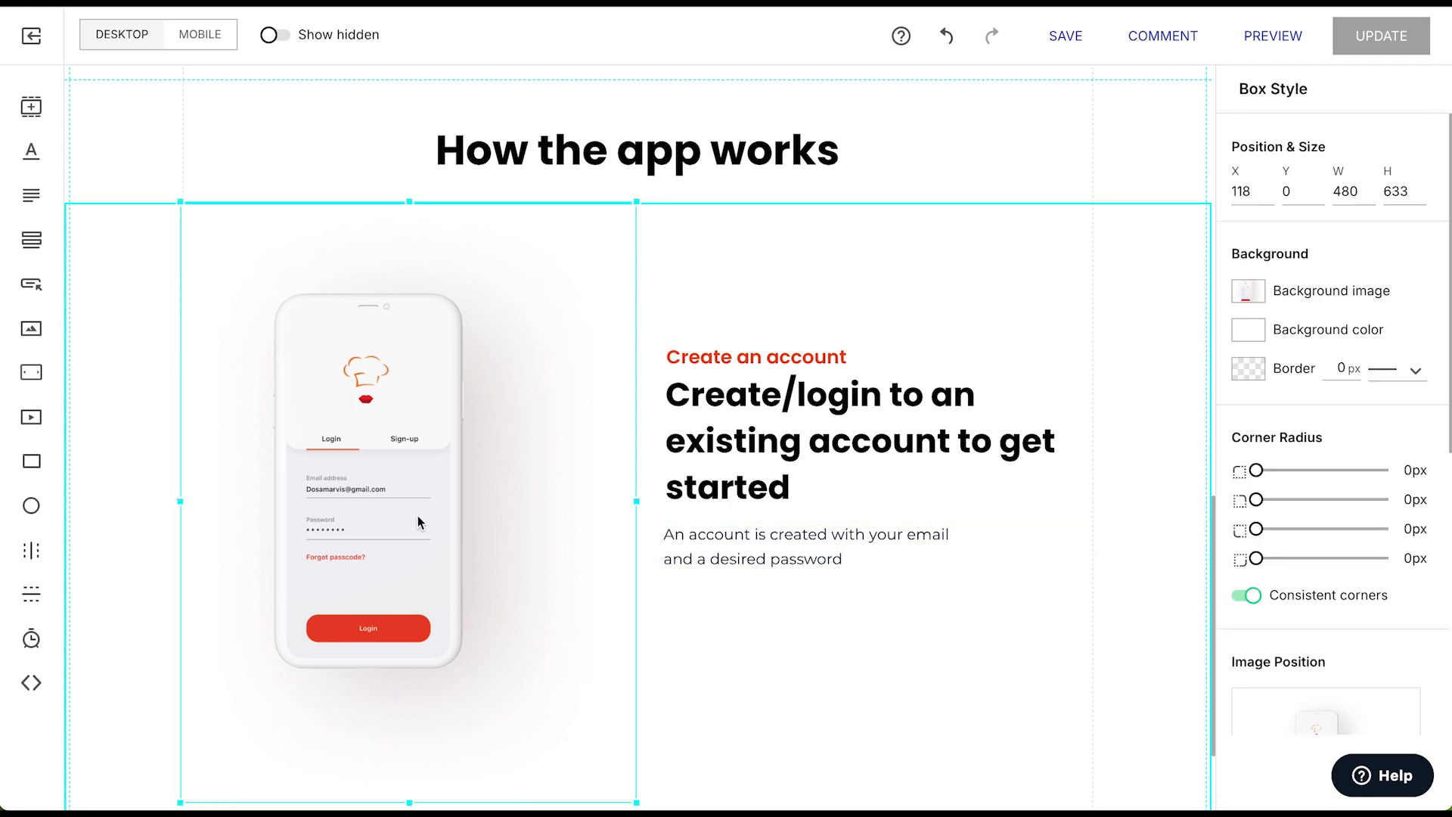
Step: Shrink the login phone image box to 469 by 511 and shorten its block to match the box's height
{"action": "scroll", "coordinate": [394, 668], "scroll_direction": "down", "scroll_amount": 2}
{"action": "left_click_drag", "start_coordinate": [408, 673], "coordinate": [479, 557]}
{"action": "left_click", "coordinate": [677, 787]}
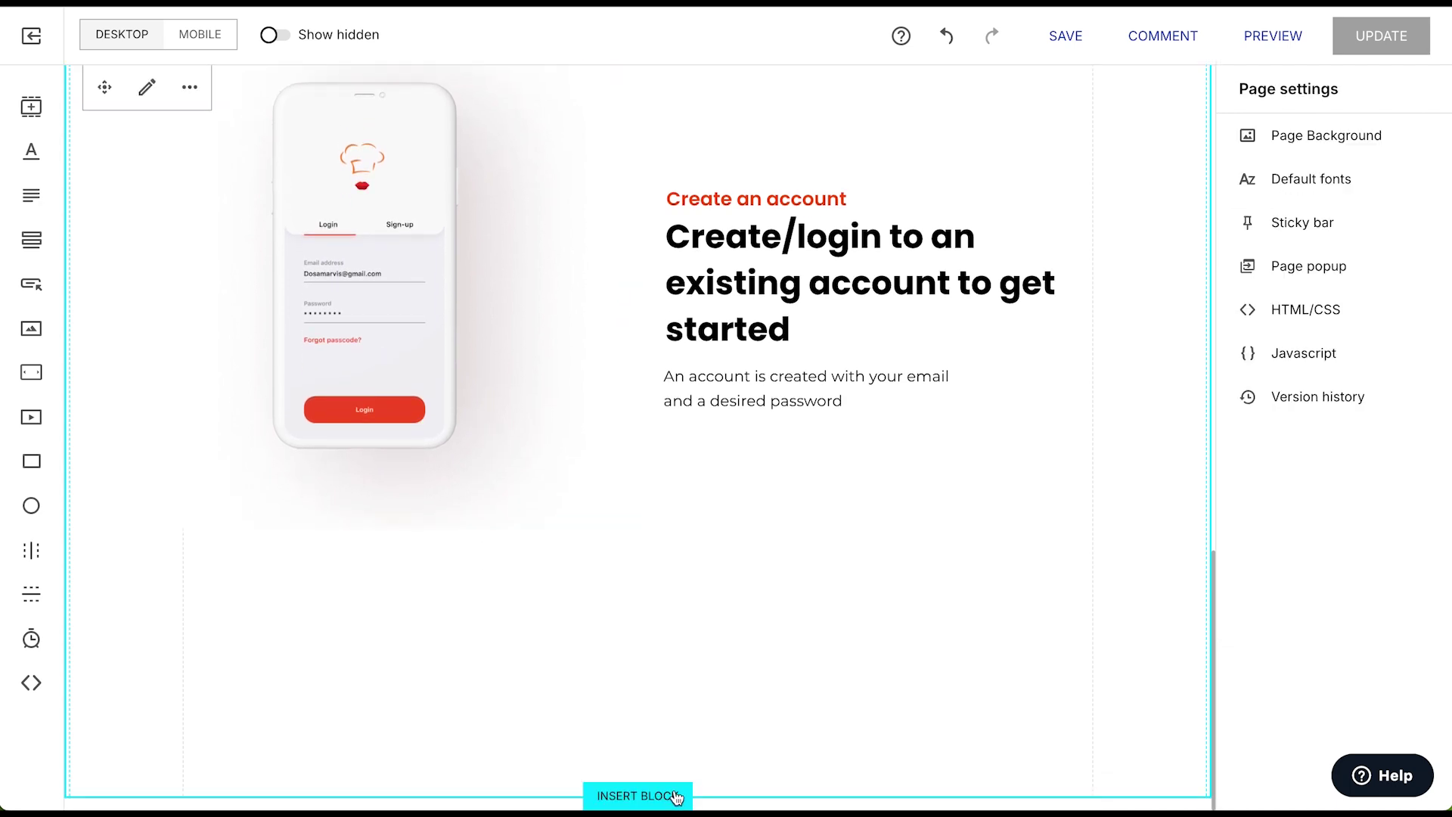
{"action": "scroll", "coordinate": [755, 639], "scroll_direction": "up", "scroll_amount": 4}
{"action": "left_click", "coordinate": [411, 471]}
Step: Move the label, headline and paragraph up beside the login phone, with the label at Y 97 and the paragraph just under the headline
{"action": "left_click", "coordinate": [781, 472]}
{"action": "left_click", "coordinate": [743, 472]}
{"action": "left_click_drag", "start_coordinate": [743, 472], "coordinate": [746, 421]}
{"action": "left_click_drag", "start_coordinate": [746, 574], "coordinate": [750, 522]}
{"action": "left_click_drag", "start_coordinate": [756, 657], "coordinate": [782, 626]}
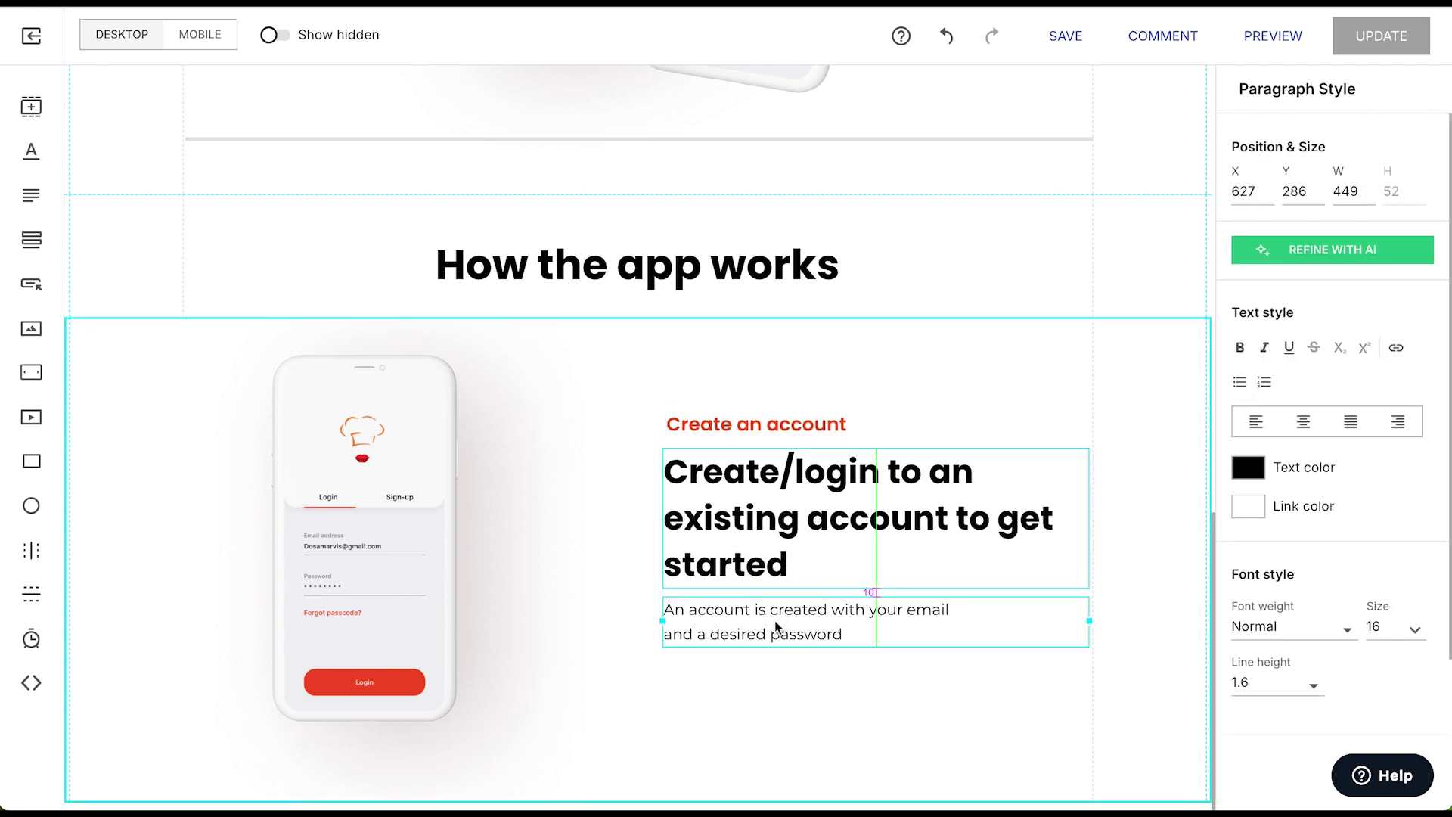
{"action": "left_click", "coordinate": [832, 529]}
{"action": "left_click", "coordinate": [757, 424]}
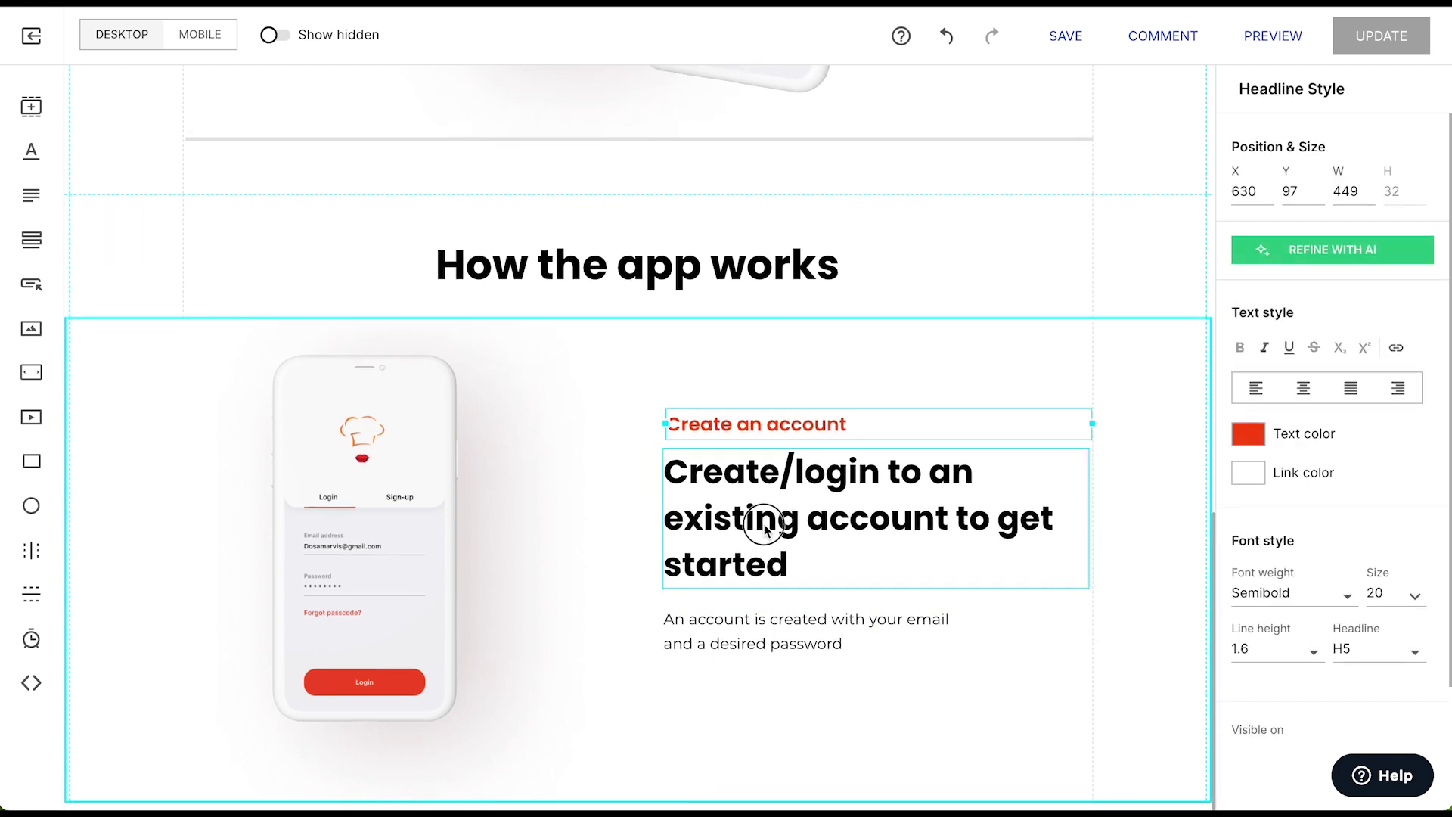
{"action": "left_click", "coordinate": [768, 661]}
{"action": "left_click", "coordinate": [415, 702]}
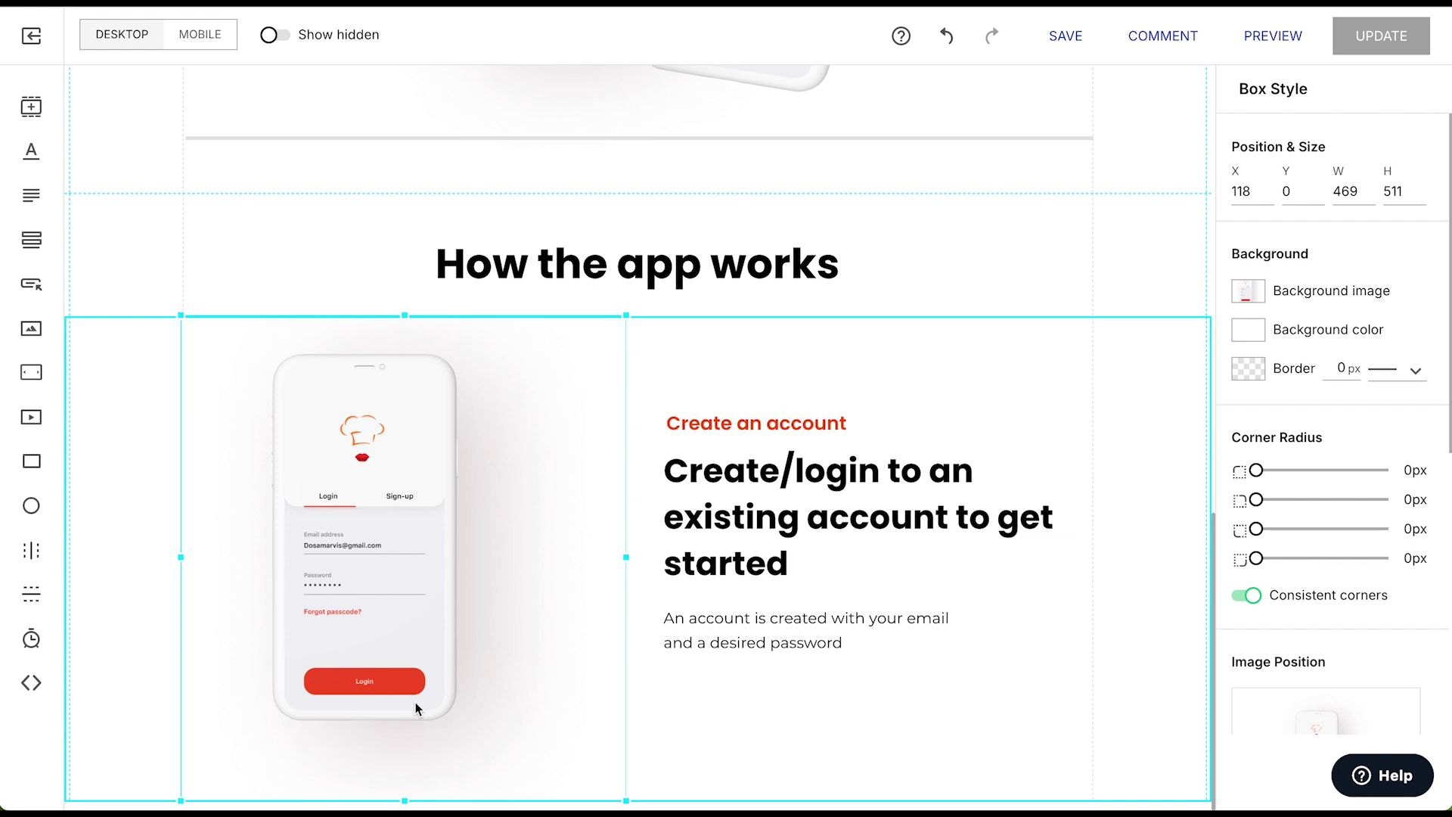
{"action": "left_click", "coordinate": [932, 728]}
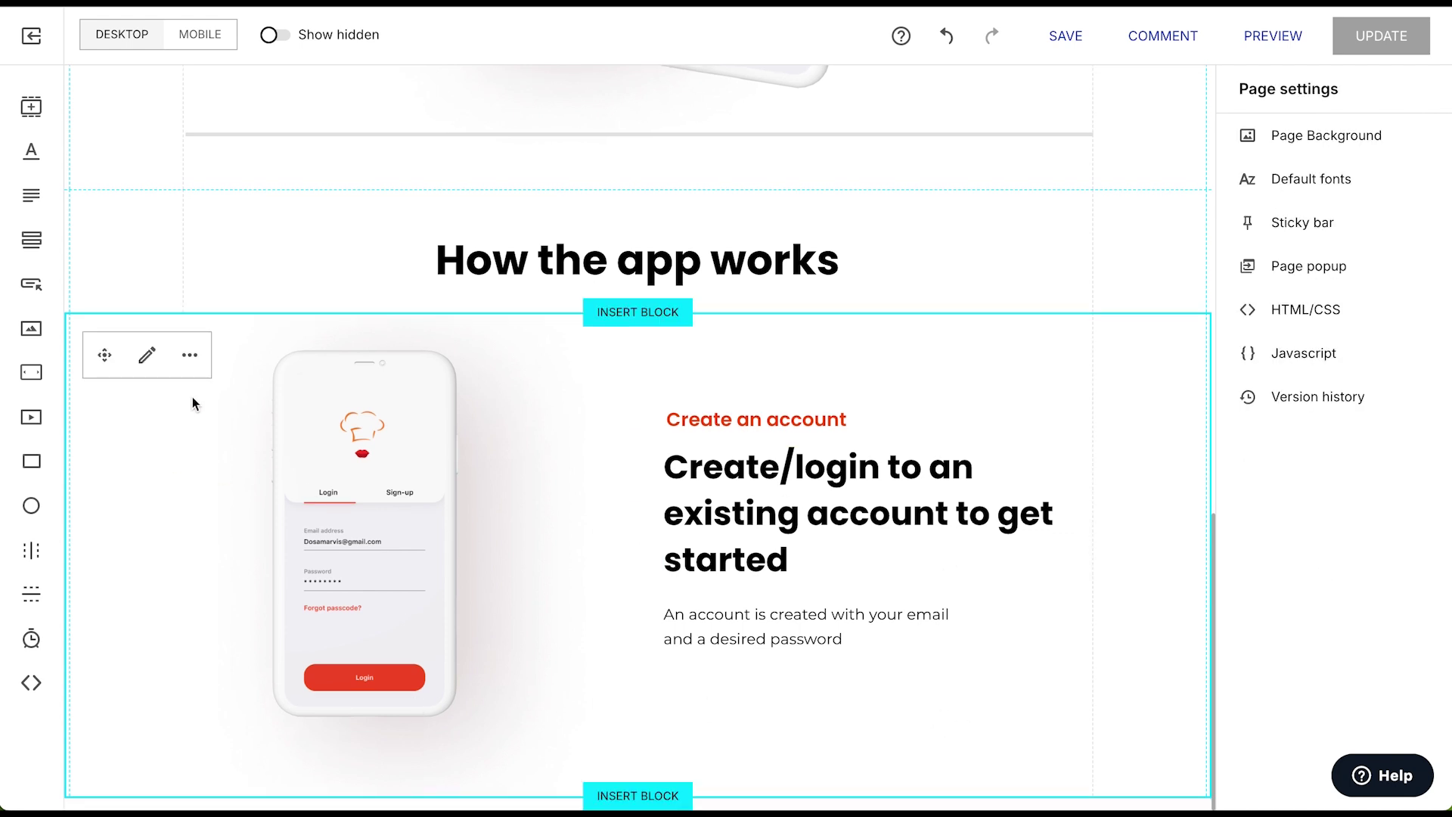
Step: Duplicate the "Create an account" feature block
{"action": "left_click", "coordinate": [189, 355]}
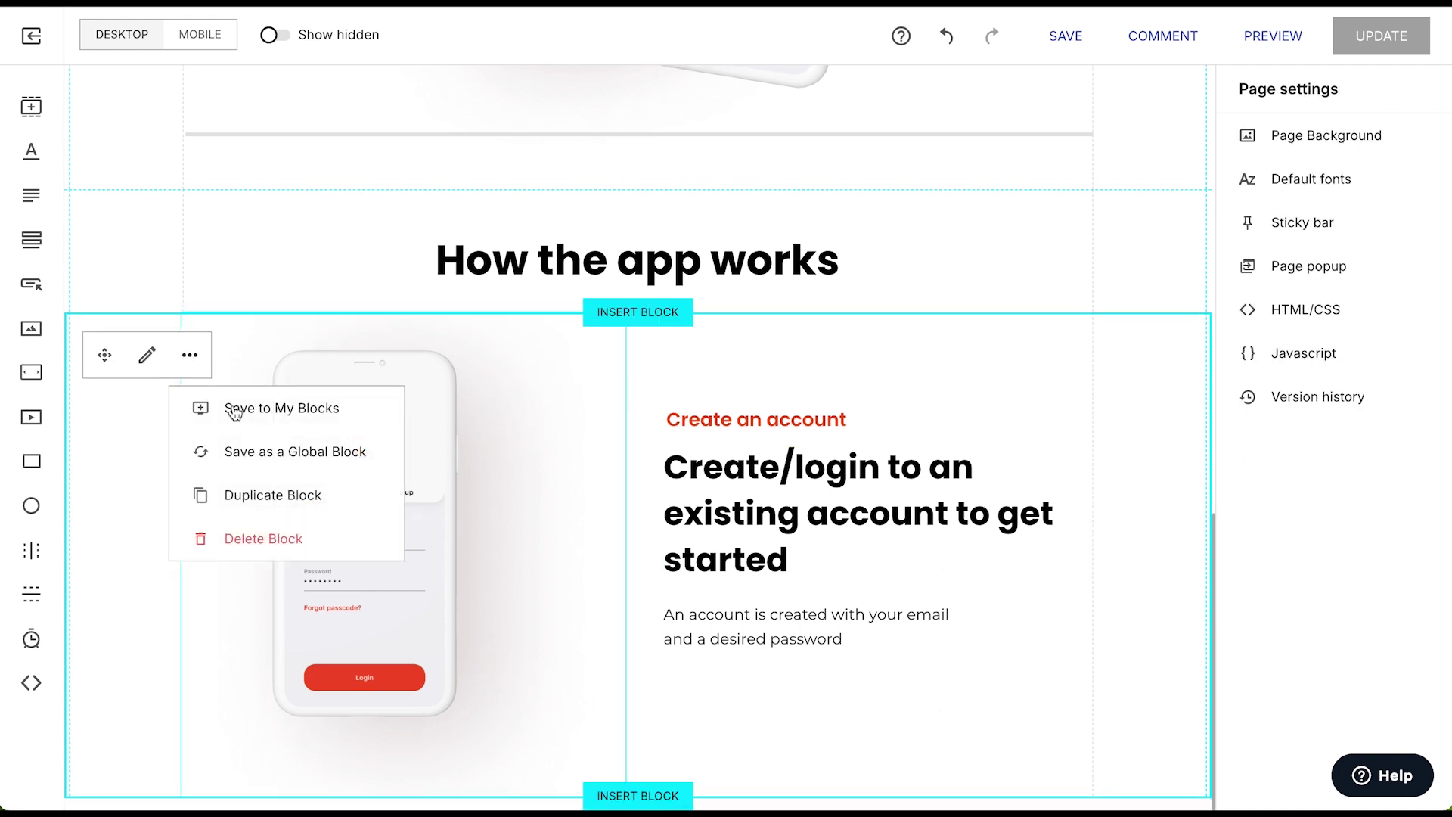
{"action": "left_click", "coordinate": [259, 495]}
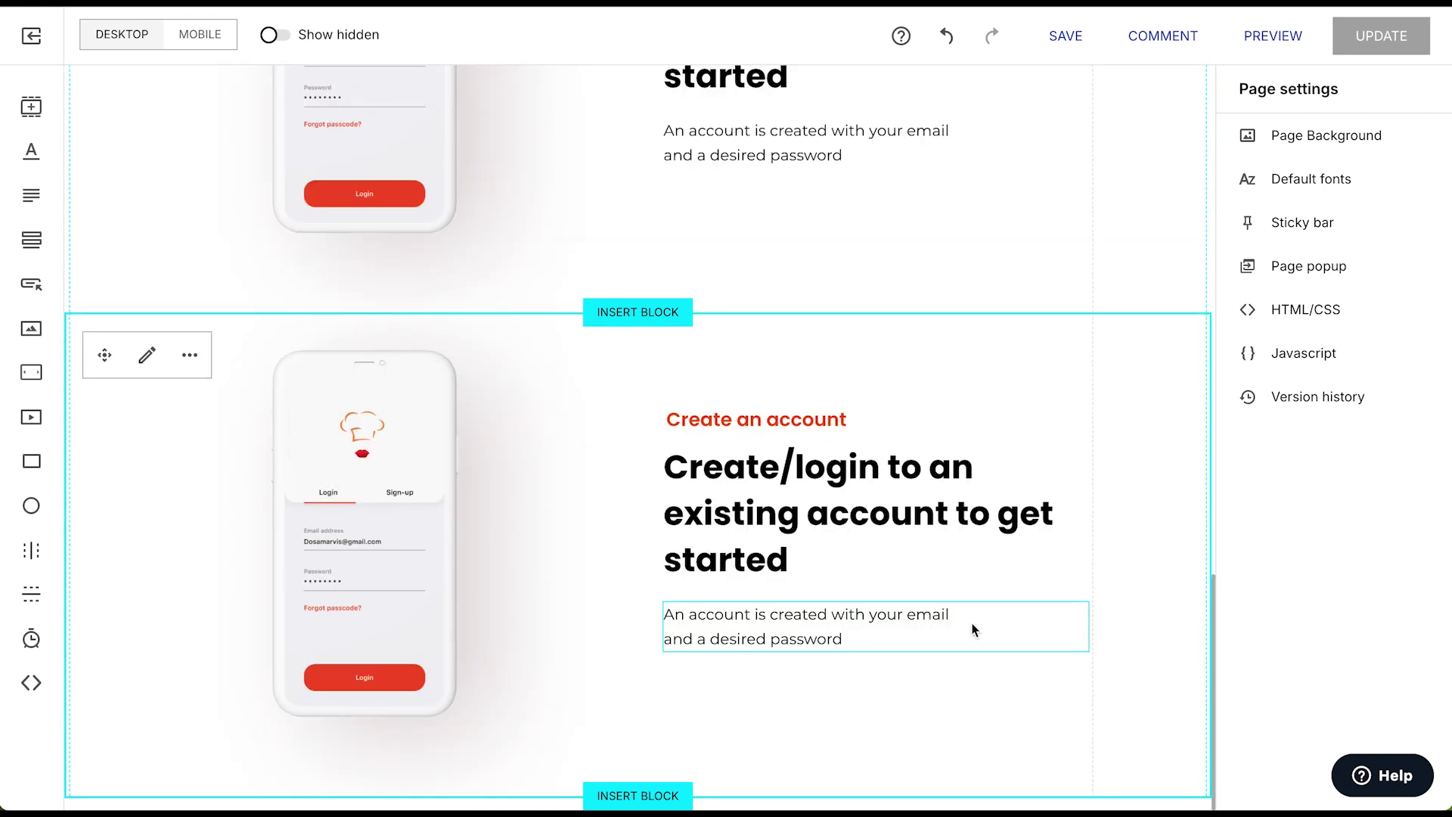
{"action": "scroll", "coordinate": [528, 496], "scroll_direction": "up", "scroll_amount": 5}
{"action": "scroll", "coordinate": [675, 496], "scroll_direction": "down", "scroll_amount": 5}
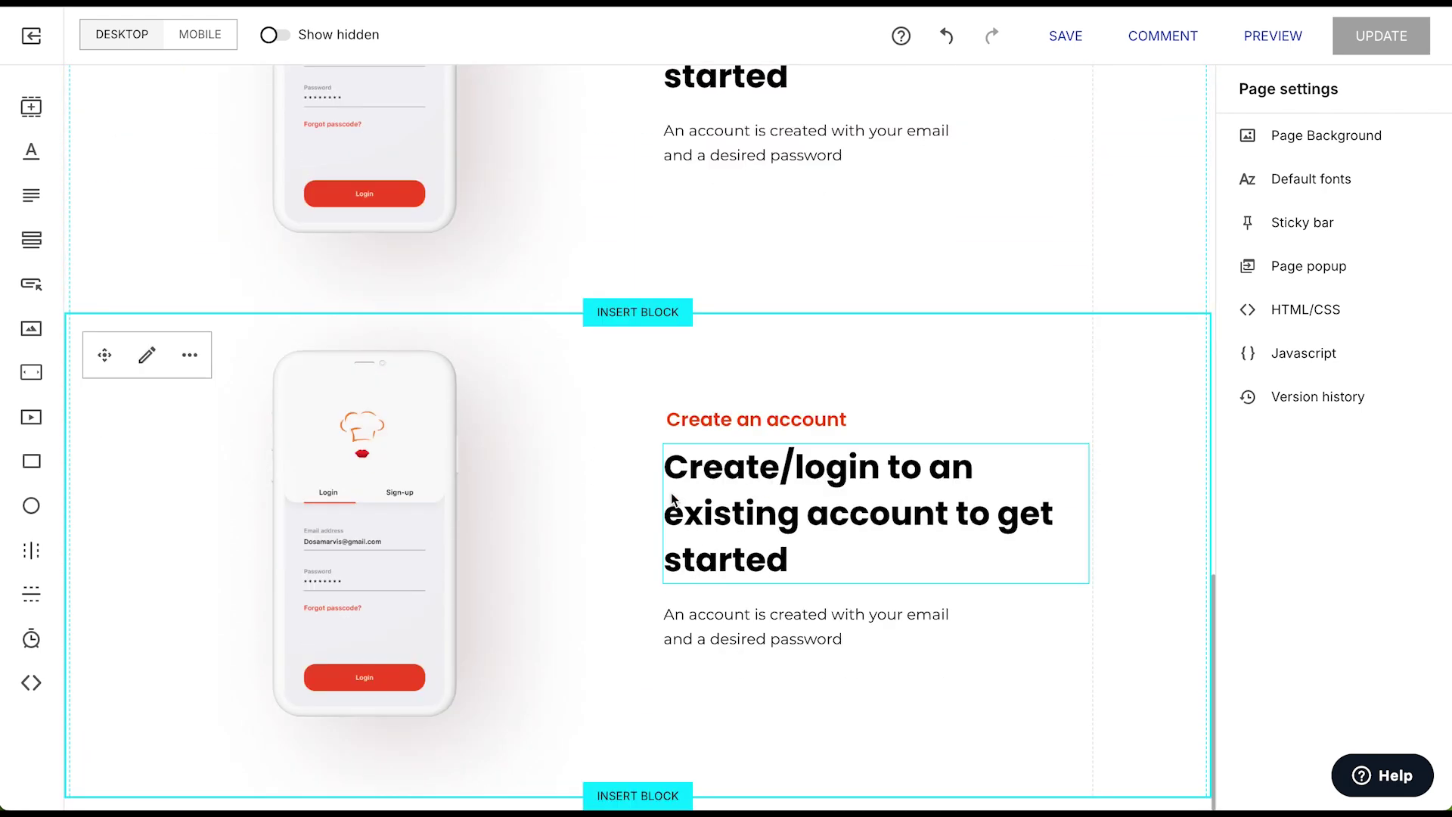
Step: Mirror the duplicated block's layout by moving the texts to X 120 and the phone image box to X 610
{"action": "left_click", "coordinate": [352, 555]}
{"action": "left_click_drag", "start_coordinate": [353, 555], "coordinate": [889, 433]}
{"action": "left_click", "coordinate": [900, 631], "text": "shift"}
{"action": "left_click_drag", "start_coordinate": [1011, 524], "coordinate": [531, 525]}
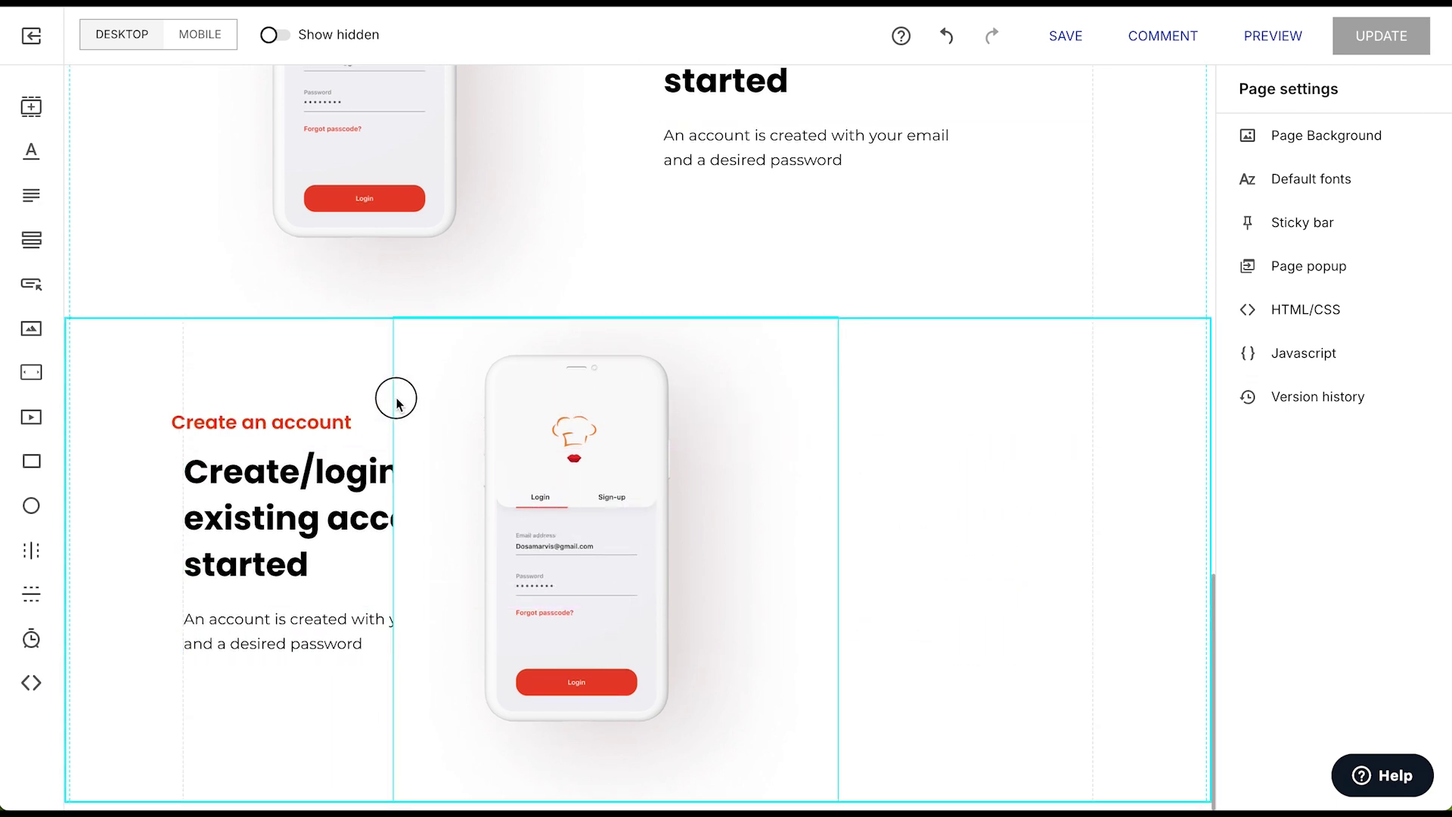
{"action": "left_click_drag", "start_coordinate": [589, 682], "coordinate": [847, 683]}
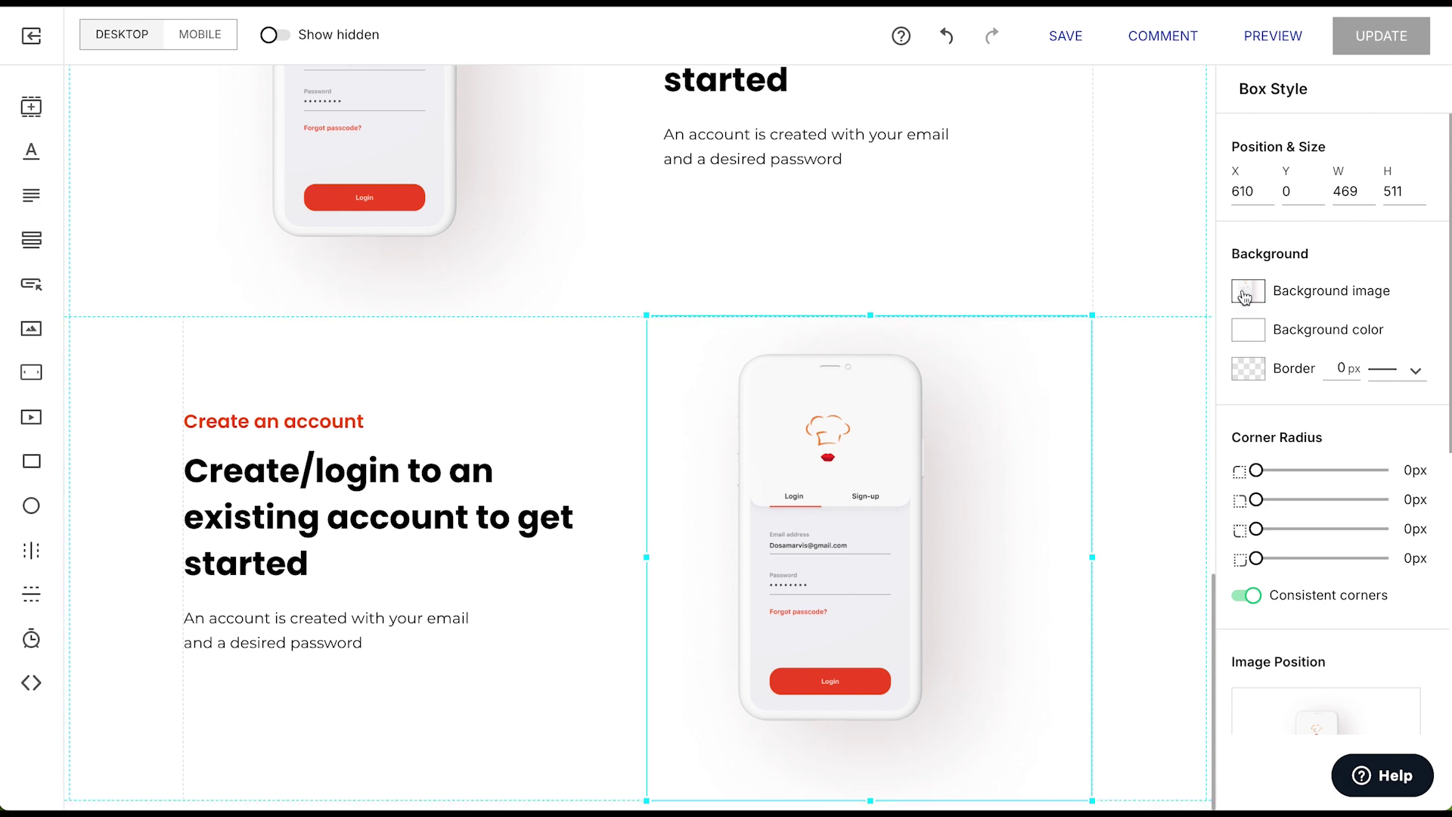
Step: Replace the phone box's background image in the duplicated block with home-screen.png from the Assets folder
{"action": "left_click", "coordinate": [1244, 294]}
{"action": "mouse_move", "coordinate": [1052, 364]}
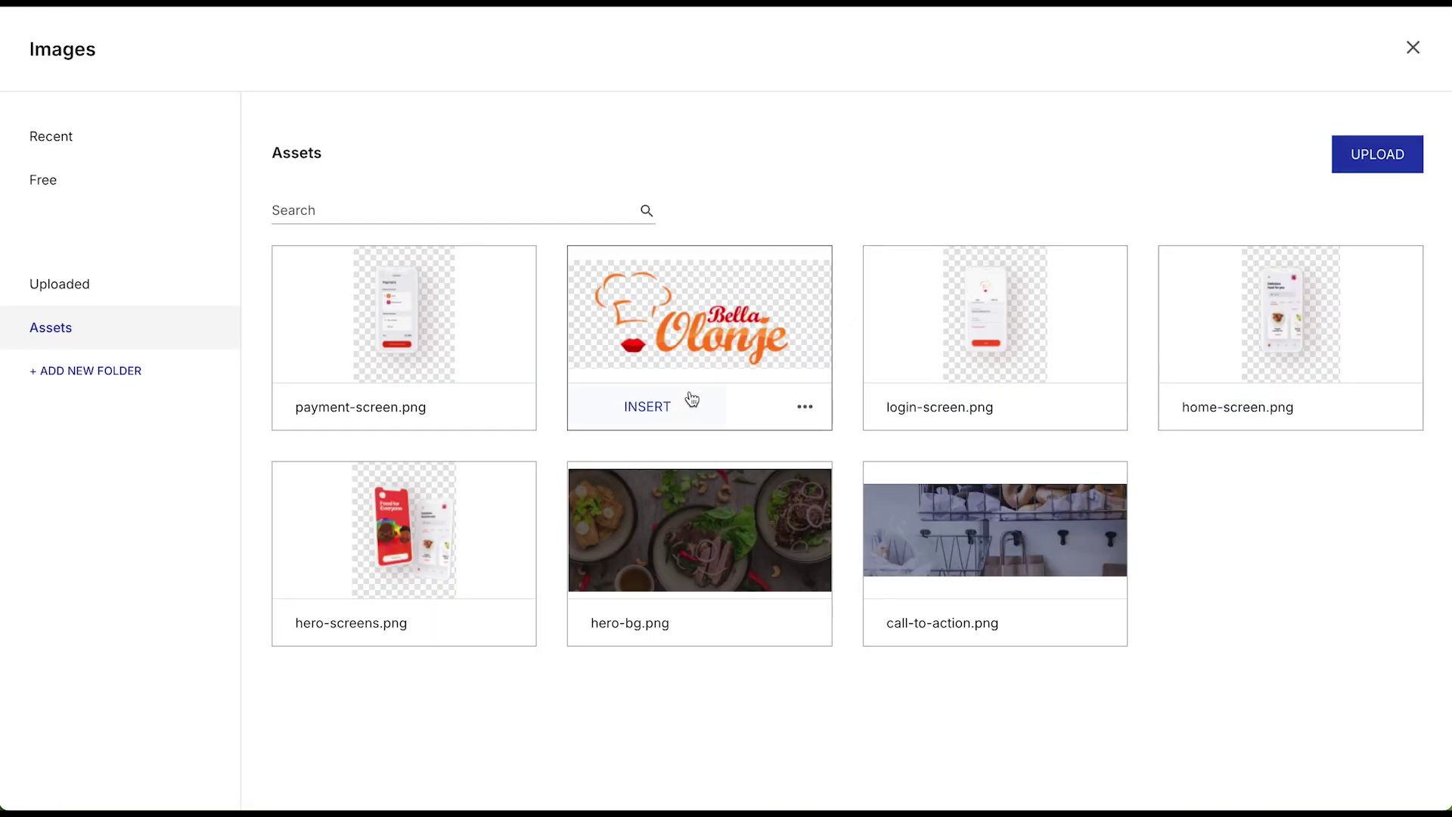
{"action": "left_click", "coordinate": [1250, 407]}
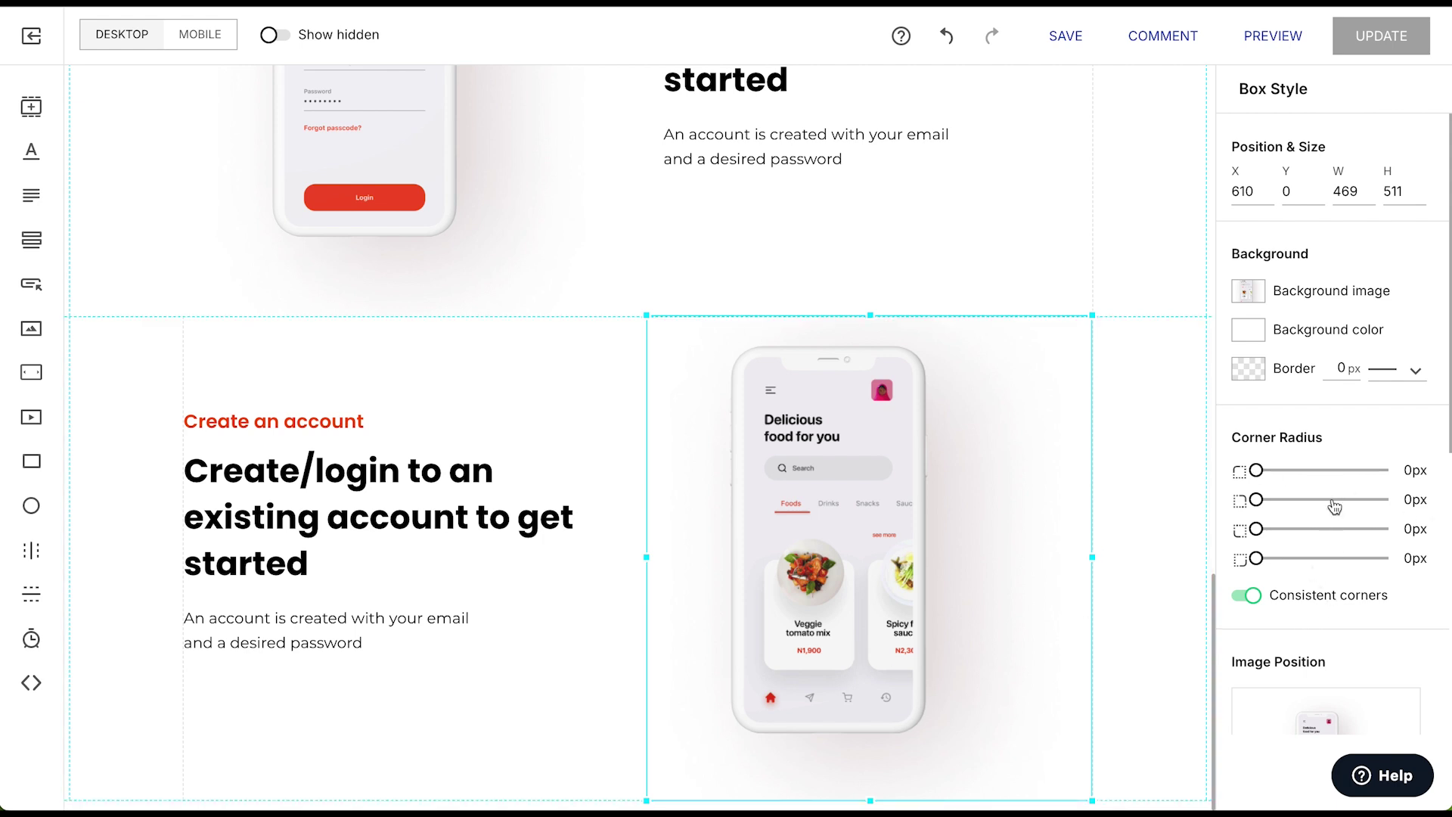
{"action": "scroll", "coordinate": [1297, 580], "scroll_direction": "down", "scroll_amount": 5}
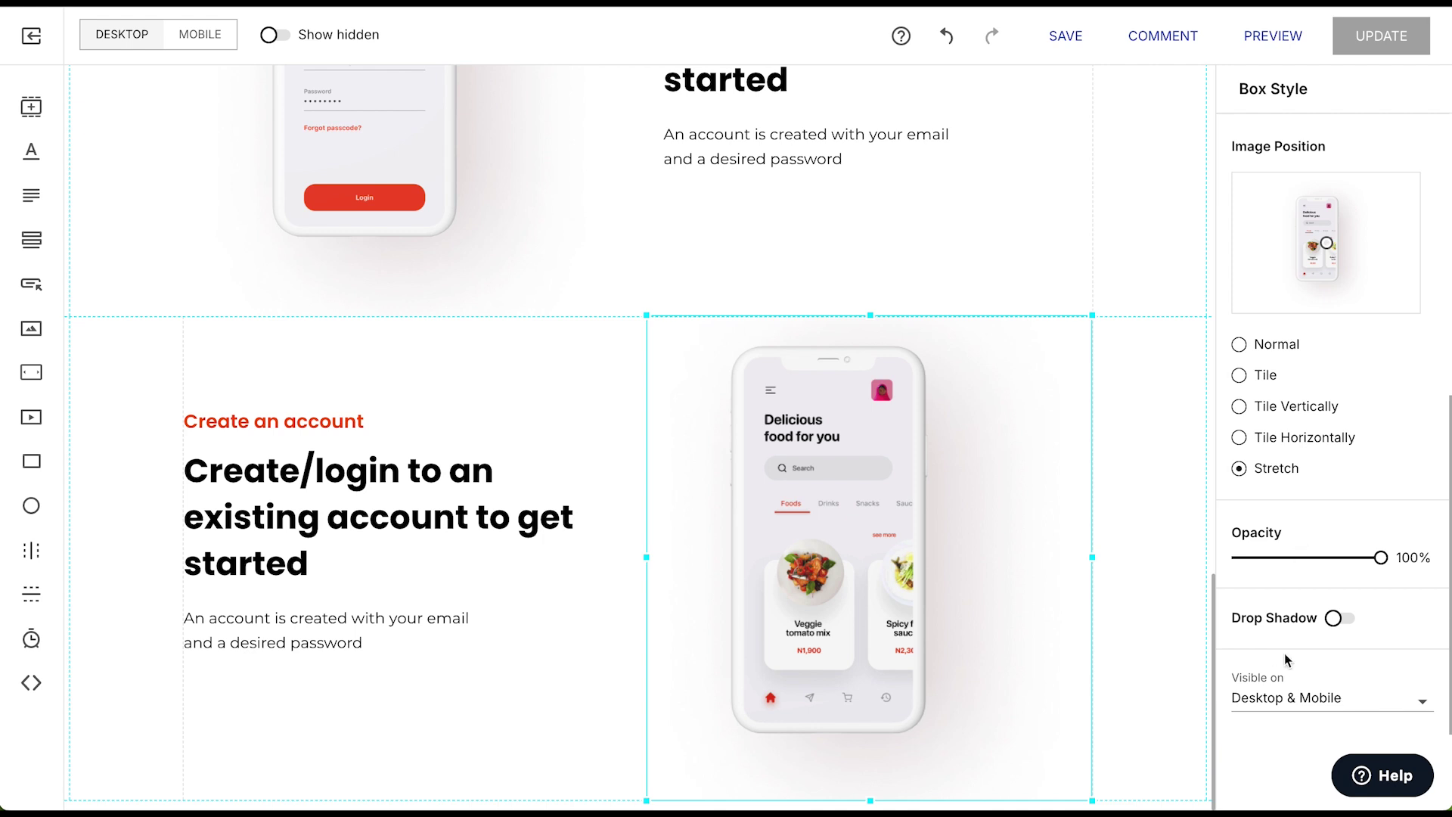
{"action": "scroll", "coordinate": [1381, 504], "scroll_direction": "up", "scroll_amount": 5}
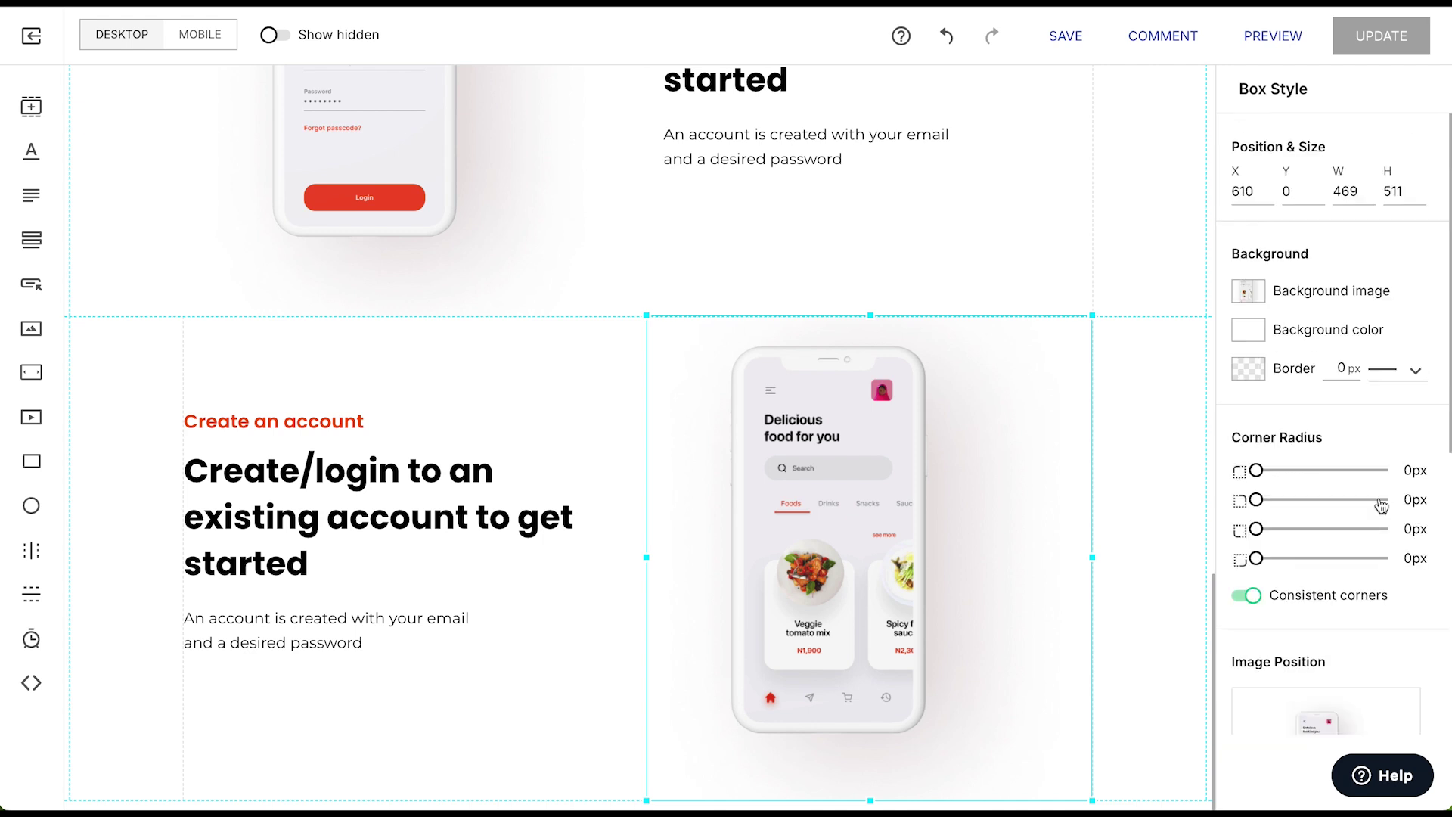
Step: Change the duplicated block's label to "Explore varieties" and its headline to "Shop for your favorites meal as e dey hot"
{"action": "left_click", "coordinate": [362, 456]}
{"action": "left_click", "coordinate": [308, 563]}
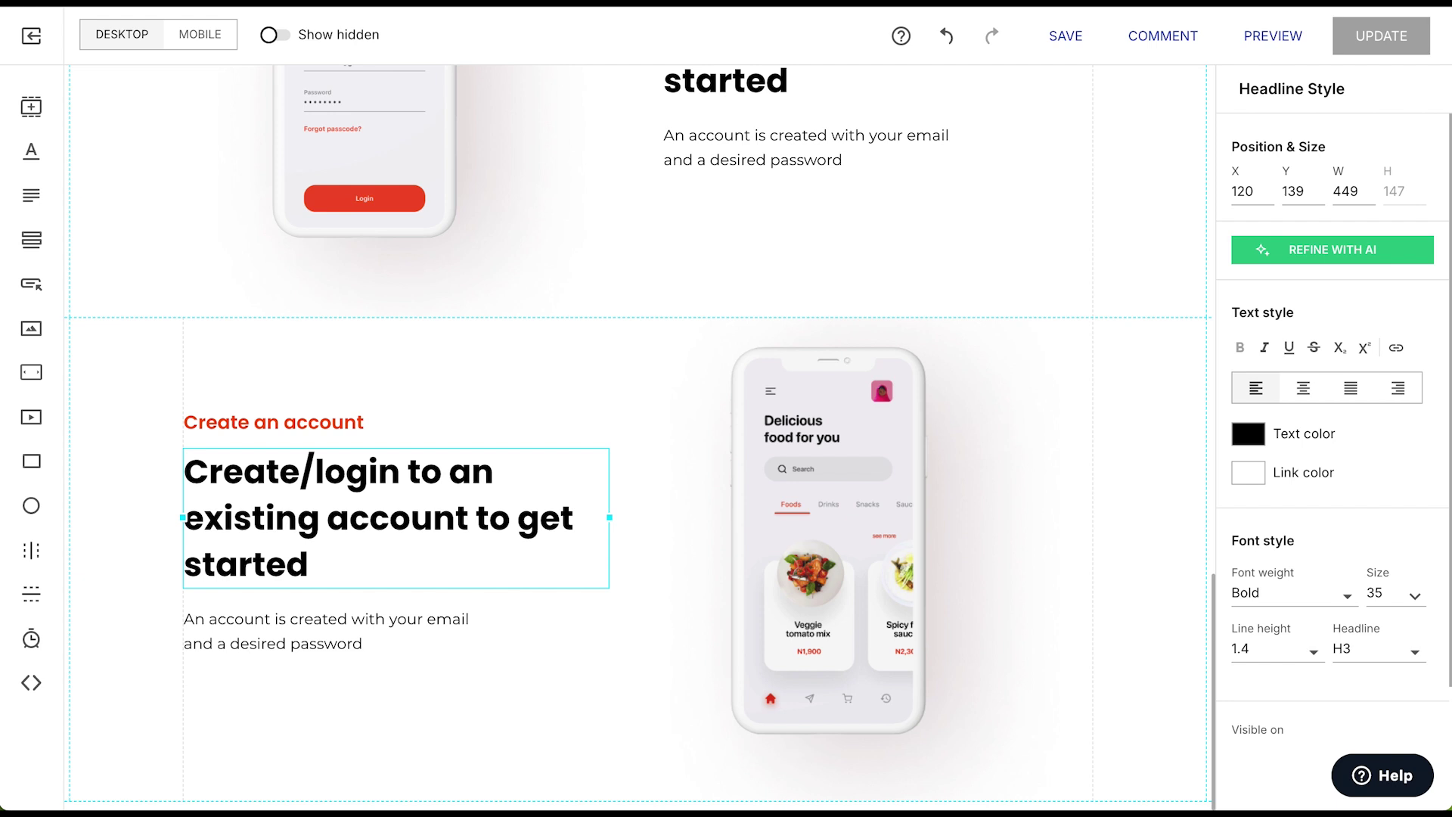
{"action": "left_click", "coordinate": [285, 421]}
{"action": "double_click", "coordinate": [287, 424]}
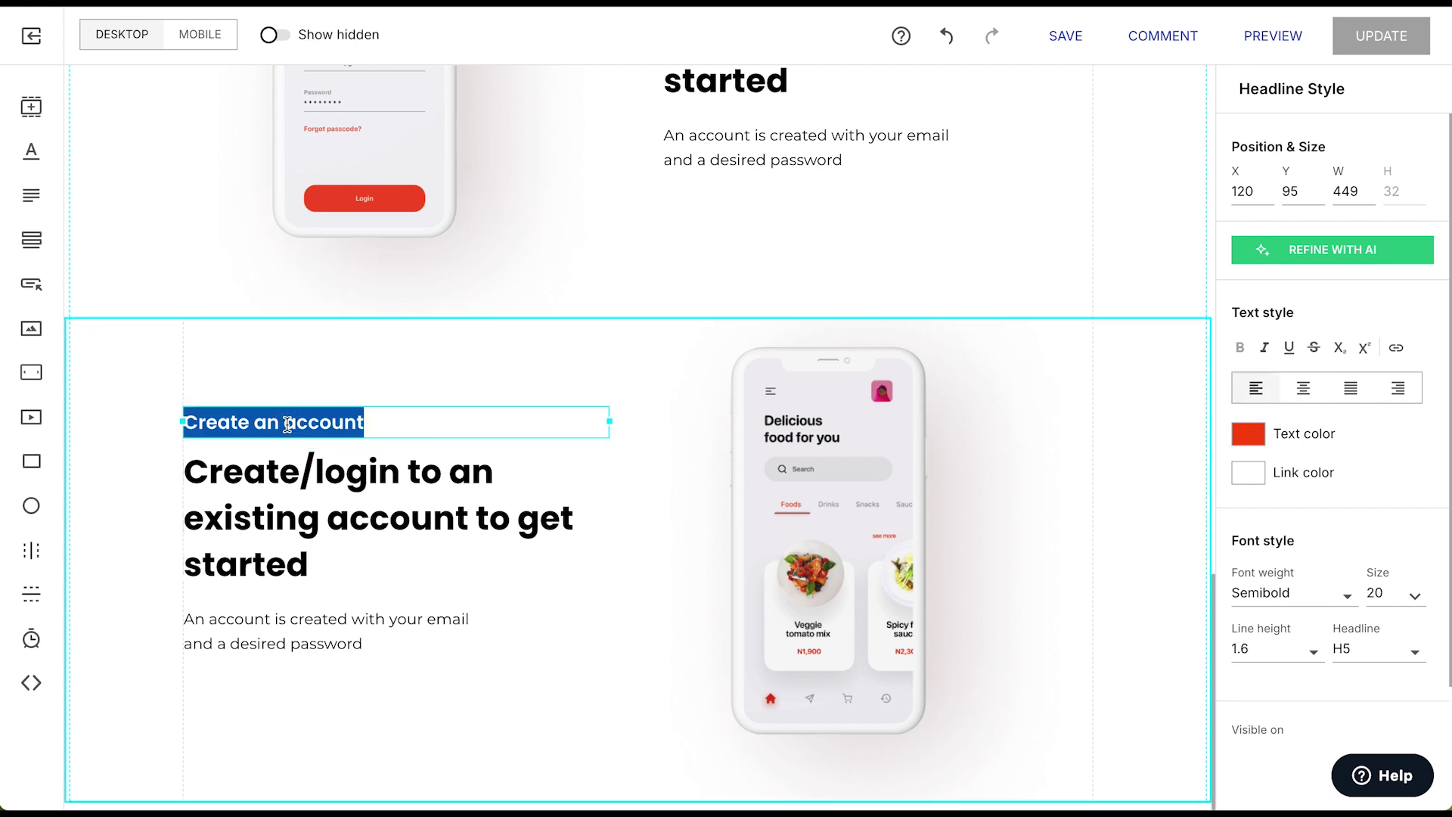
{"action": "type", "text": "Explore varieties"}
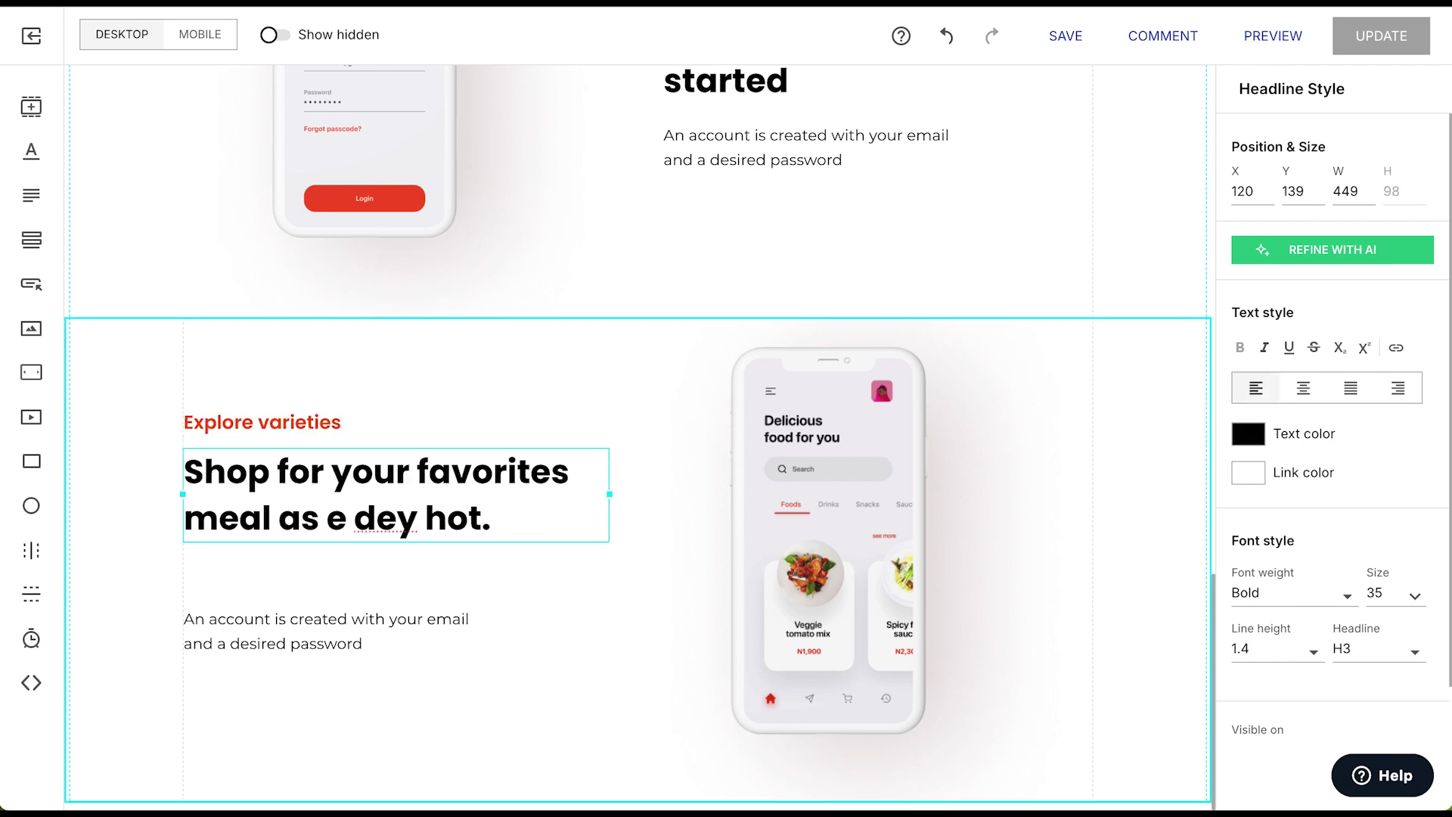
{"action": "key", "text": "Escape"}
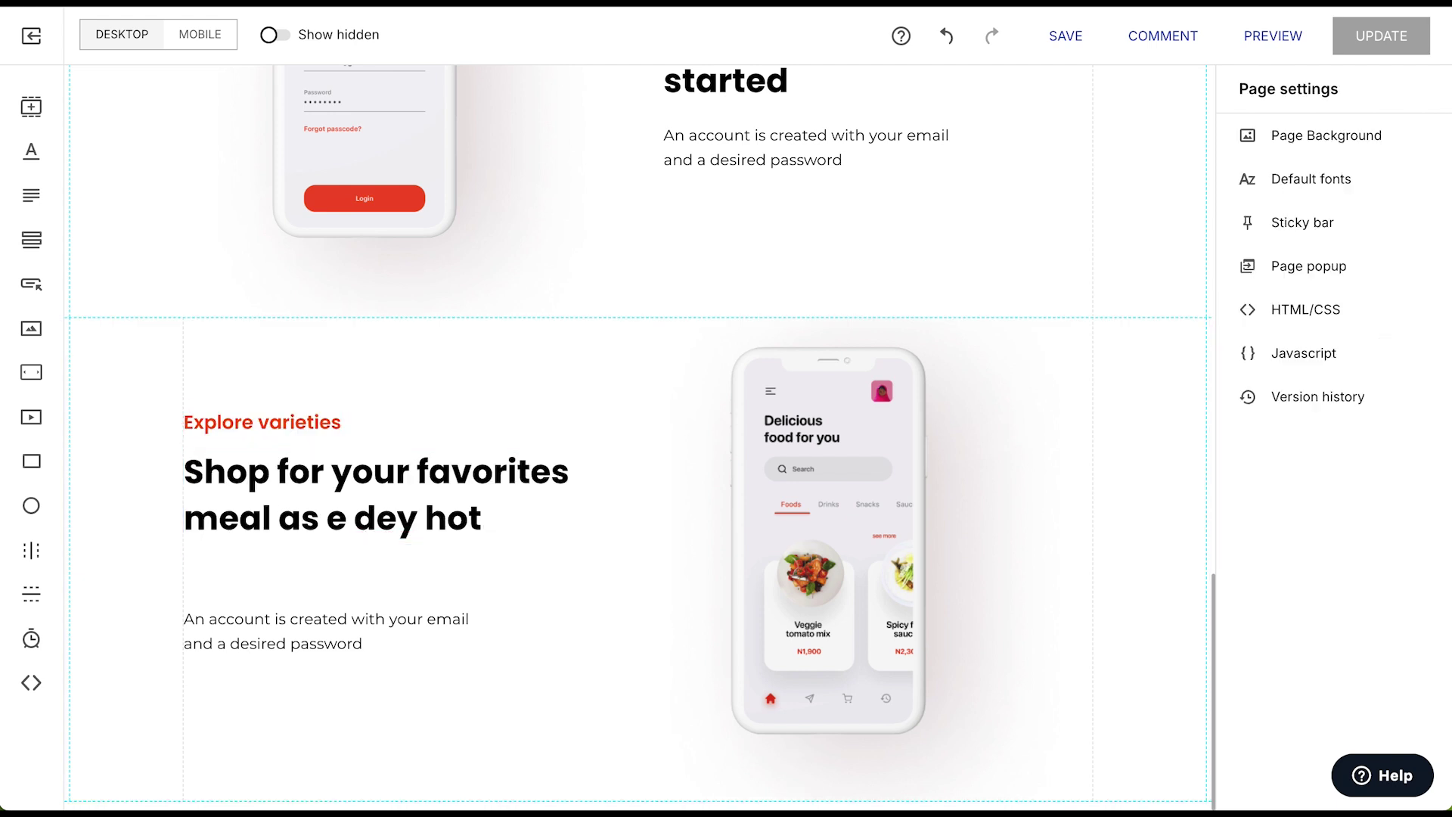
Step: Replace the paragraph with "Shop for your favorite meals or drinks and enjoy while doing it." and move it up beneath the headline
{"action": "triple_click", "coordinate": [323, 638]}
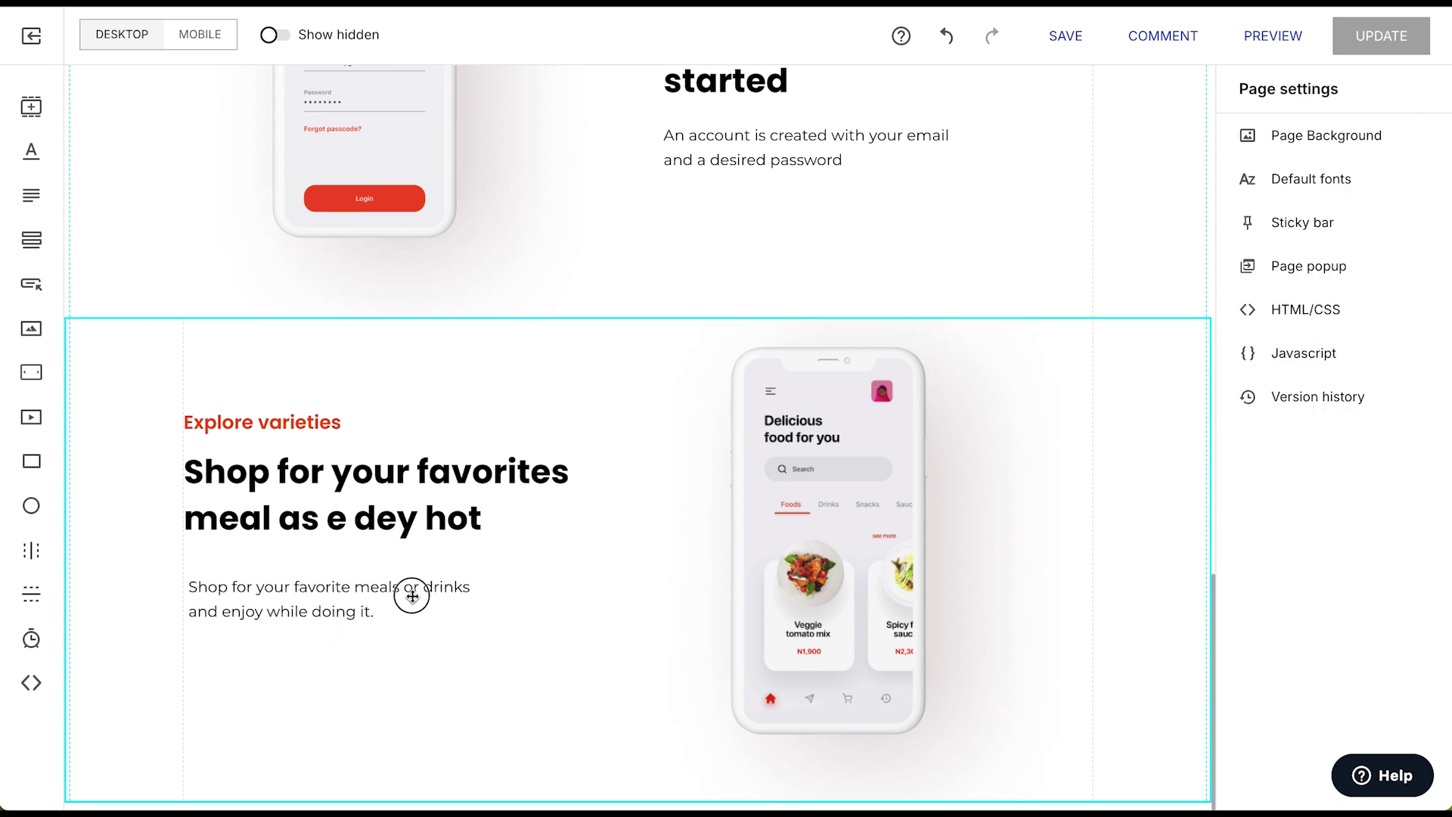
{"action": "left_click", "coordinate": [280, 491]}
Step: Move the "Explore varieties" label, headline and paragraph down together so they sit vertically centred beside the phone
{"action": "left_click", "coordinate": [272, 424]}
{"action": "left_click", "coordinate": [280, 491], "text": "shift"}
{"action": "left_click", "coordinate": [292, 596], "text": "shift"}
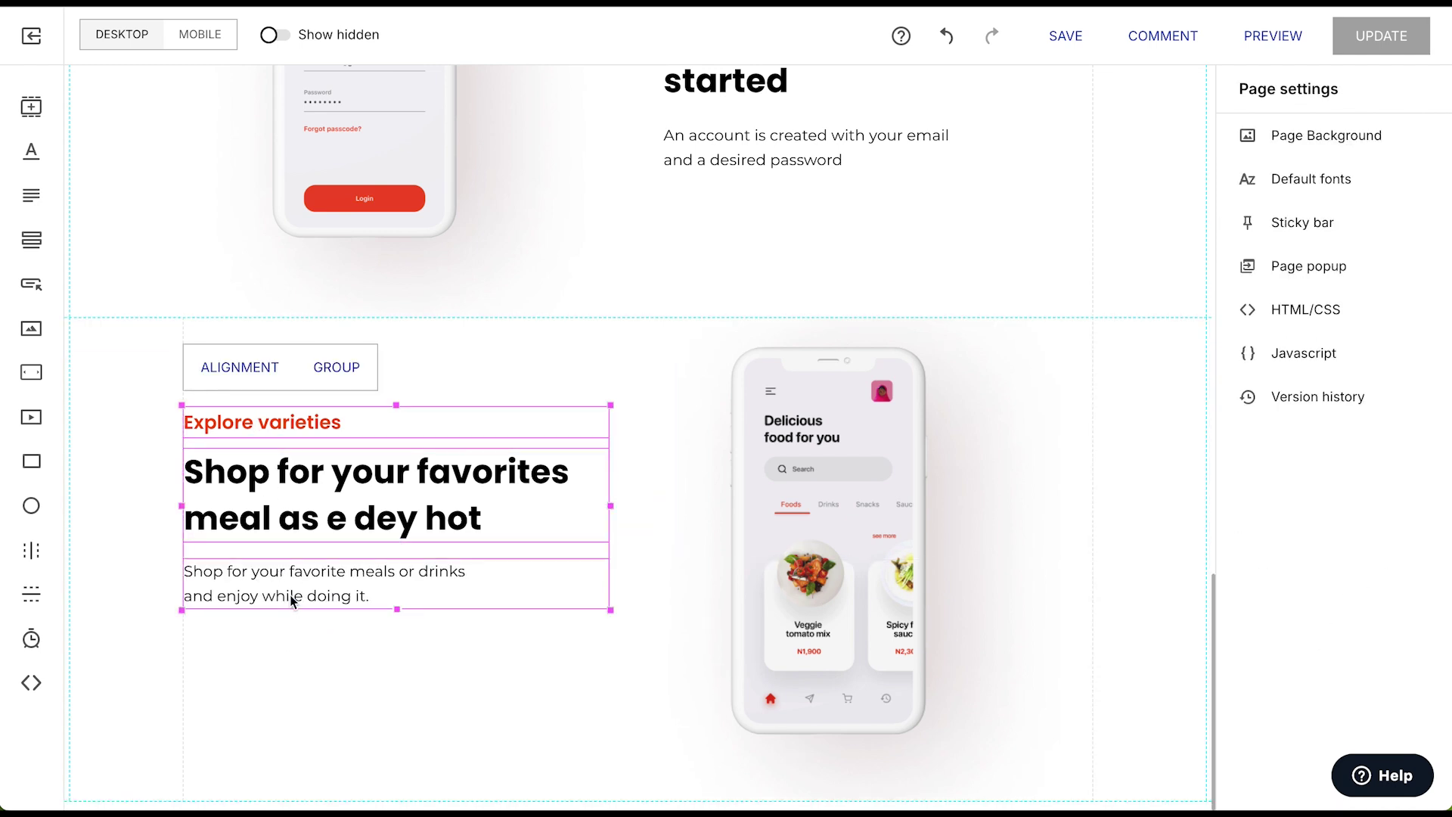
{"action": "key", "text": "ctrl+g"}
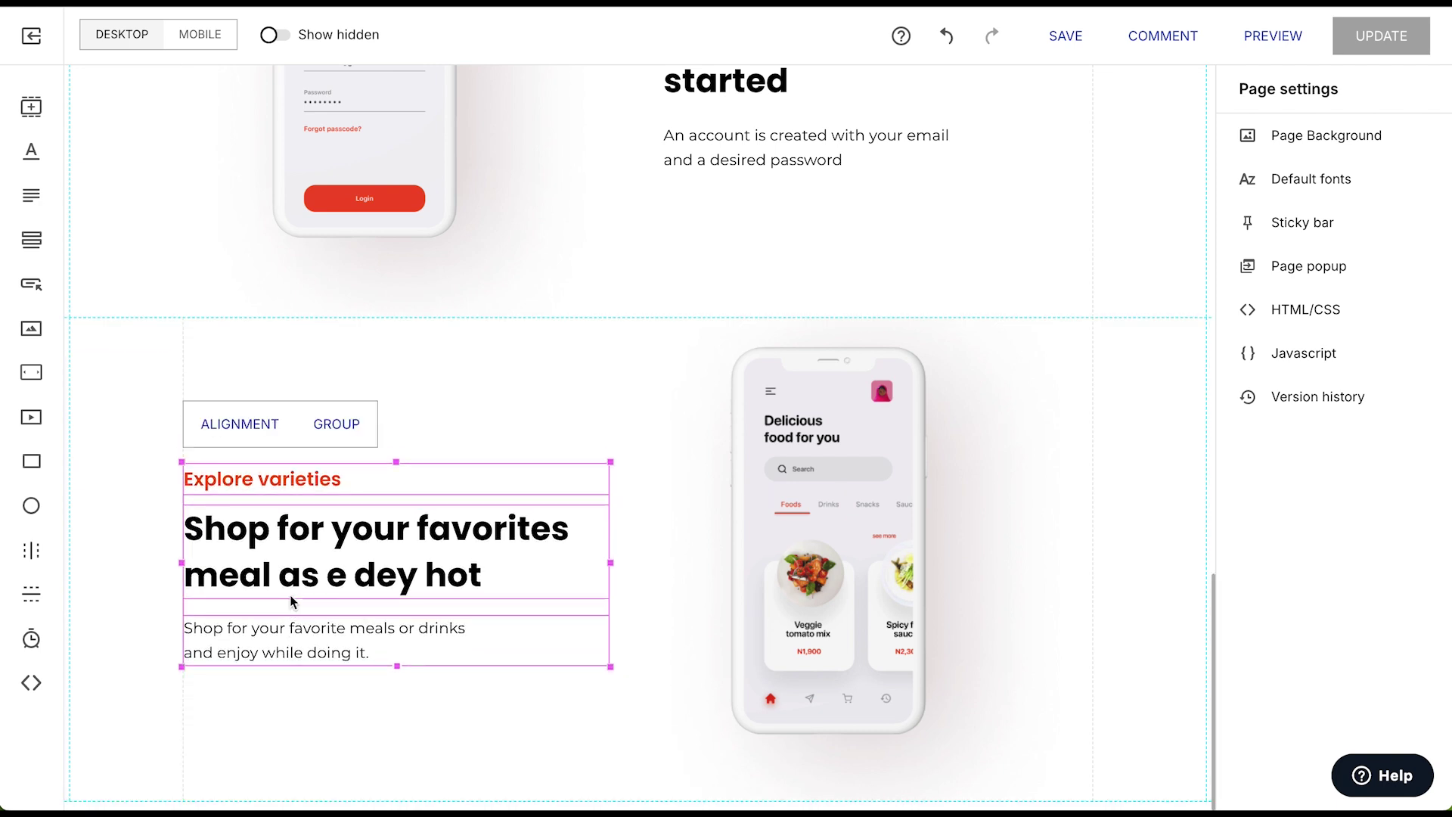
{"action": "left_click", "coordinate": [523, 741]}
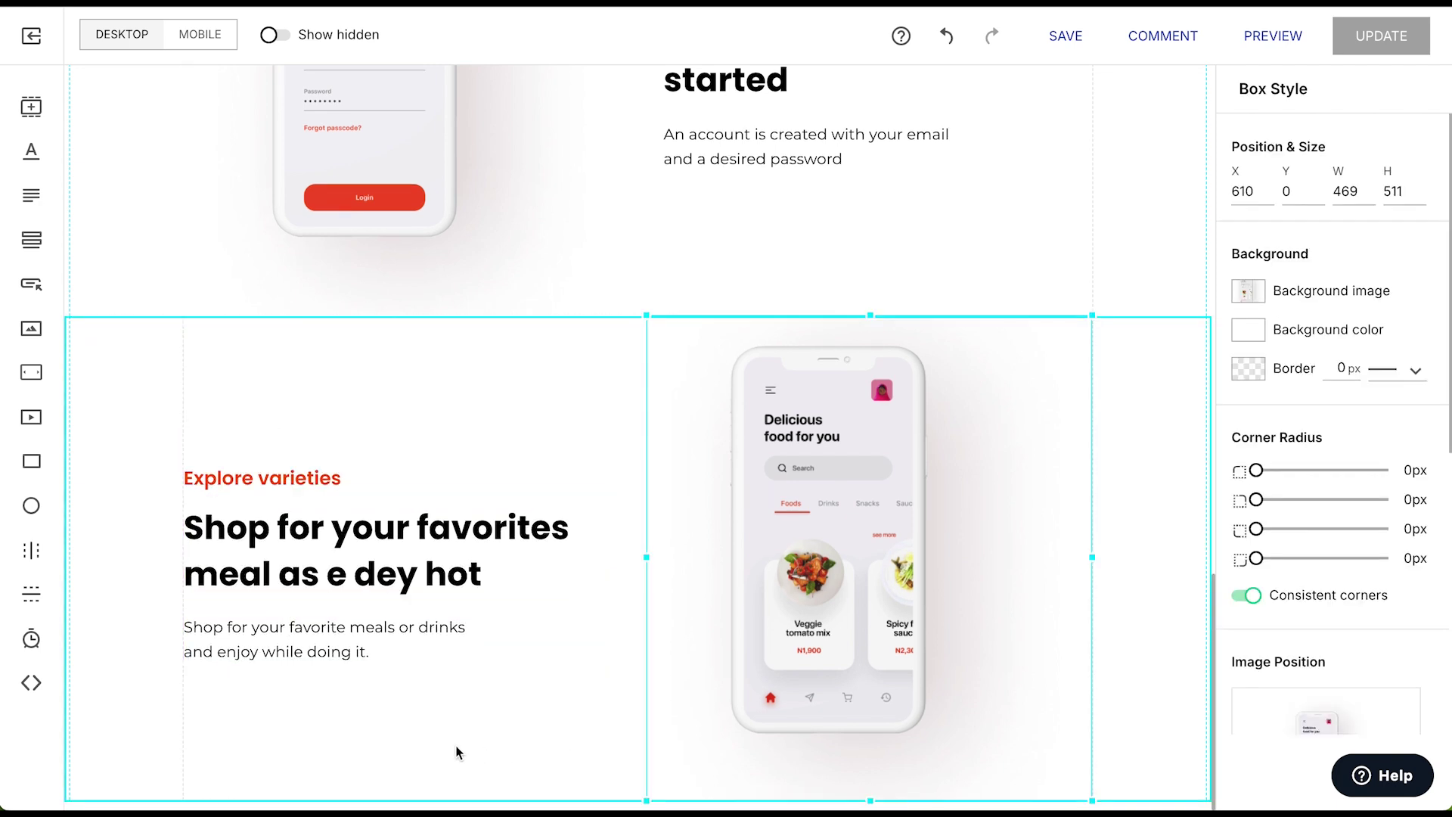
Step: Duplicate the "Create an account" block again and move the copy below the "Explore varieties" block
{"action": "scroll", "coordinate": [458, 748], "scroll_direction": "up", "scroll_amount": 5}
{"action": "scroll", "coordinate": [618, 544], "scroll_direction": "down", "scroll_amount": 5}
{"action": "left_click", "coordinate": [600, 398]}
{"action": "scroll", "coordinate": [605, 454], "scroll_direction": "up", "scroll_amount": 6}
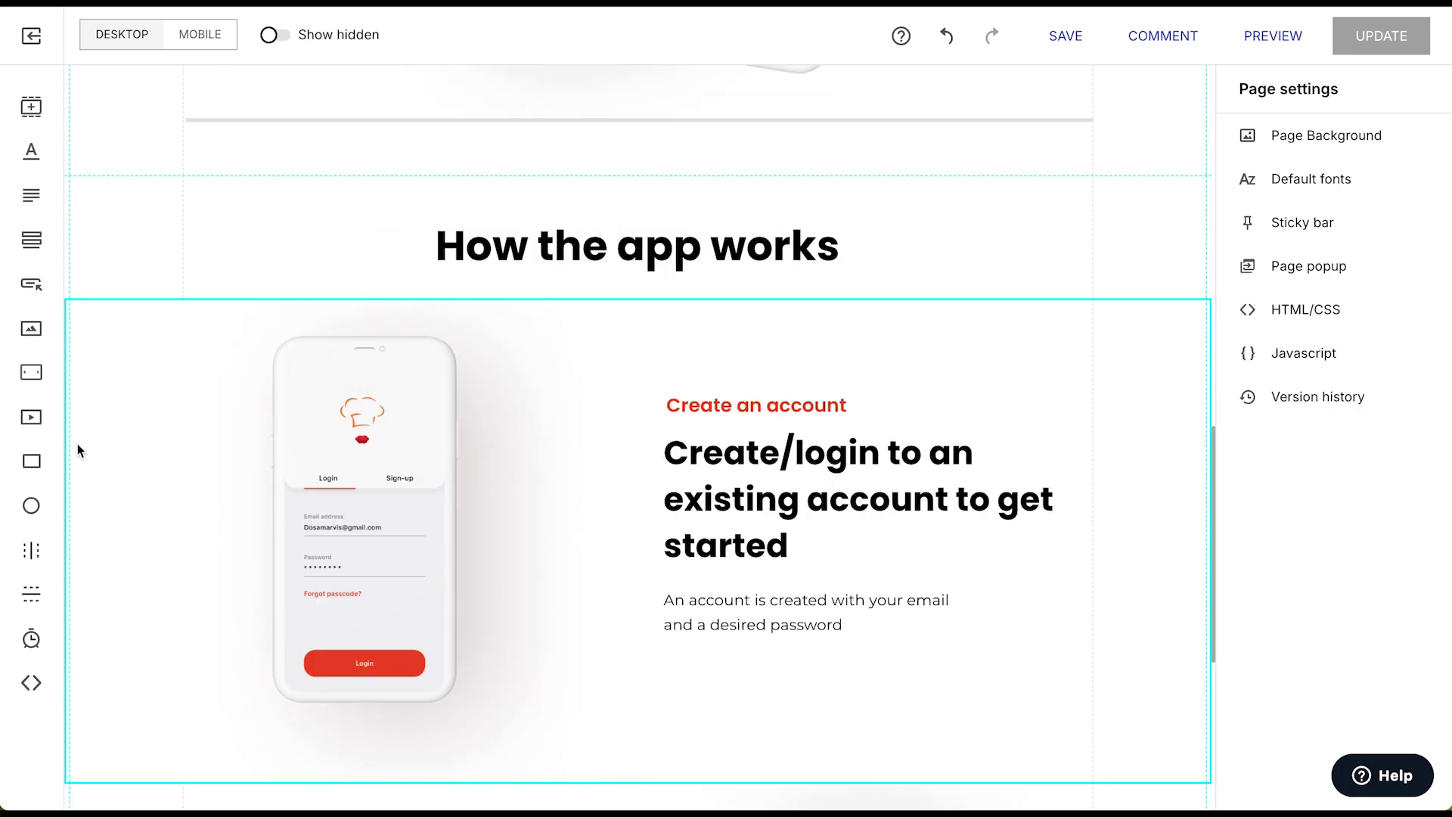
{"action": "mouse_move", "coordinate": [102, 429]}
{"action": "left_click", "coordinate": [189, 340]}
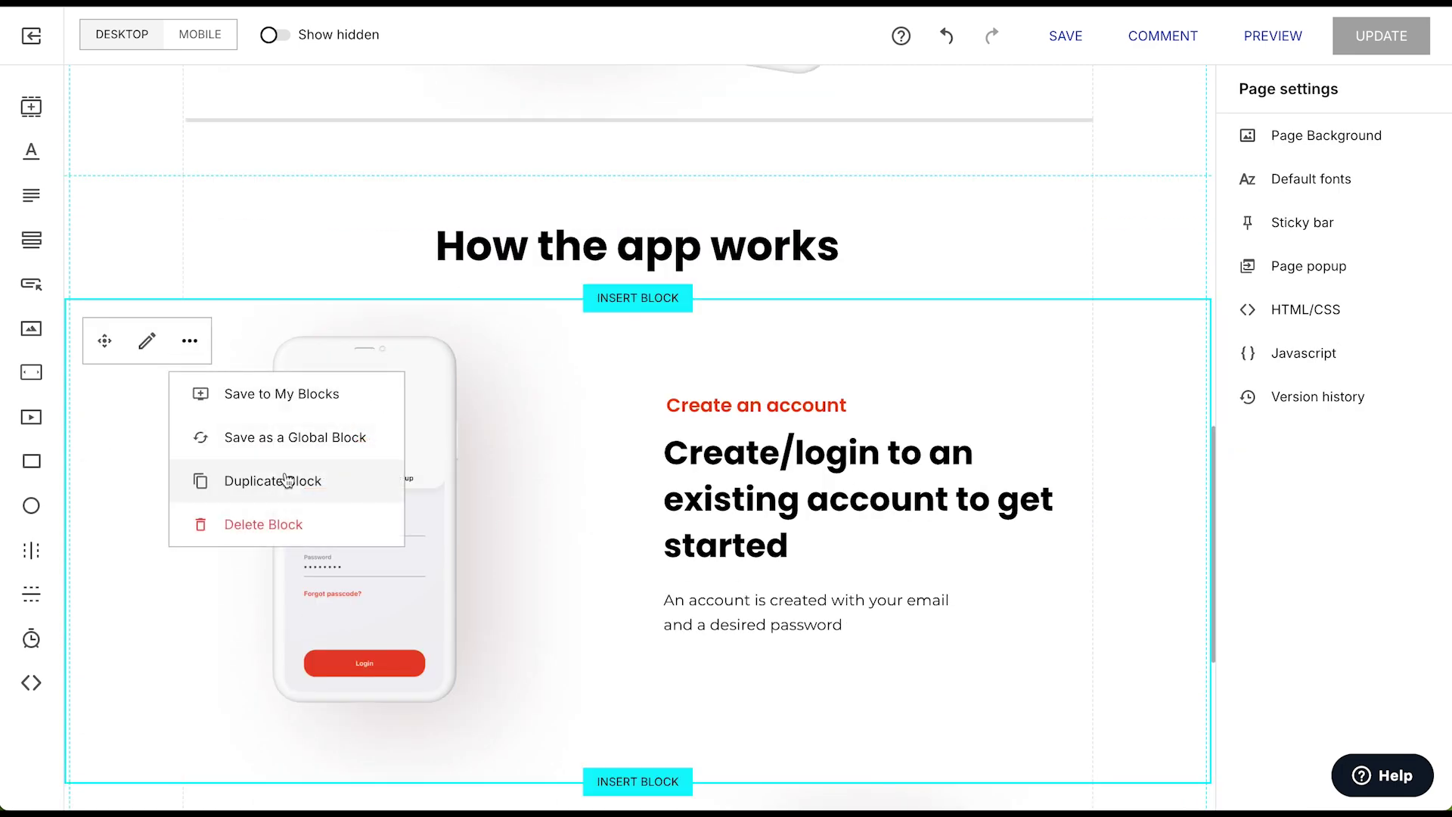
{"action": "left_click", "coordinate": [286, 480]}
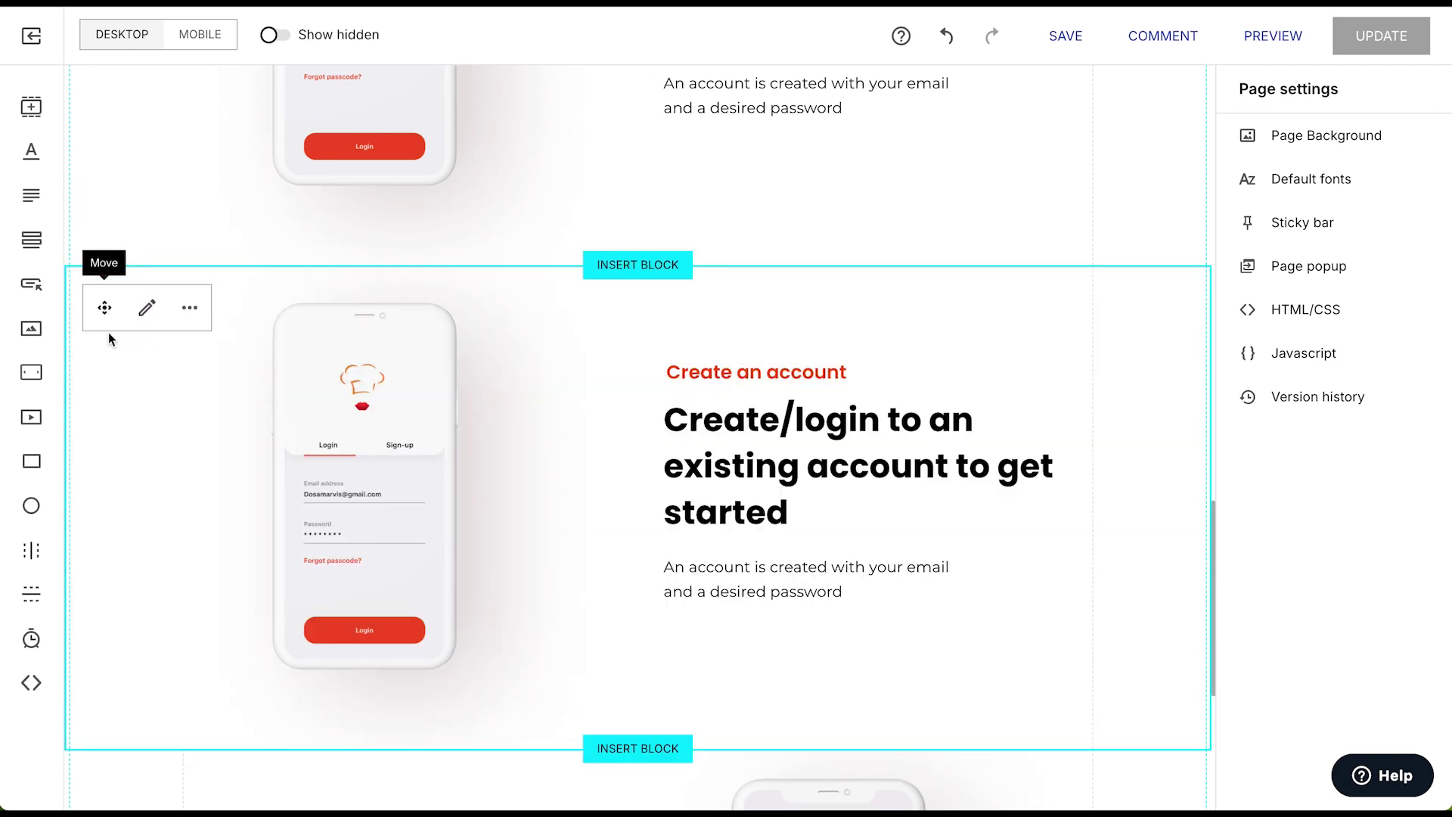
{"action": "left_click_drag", "start_coordinate": [105, 307], "coordinate": [138, 694]}
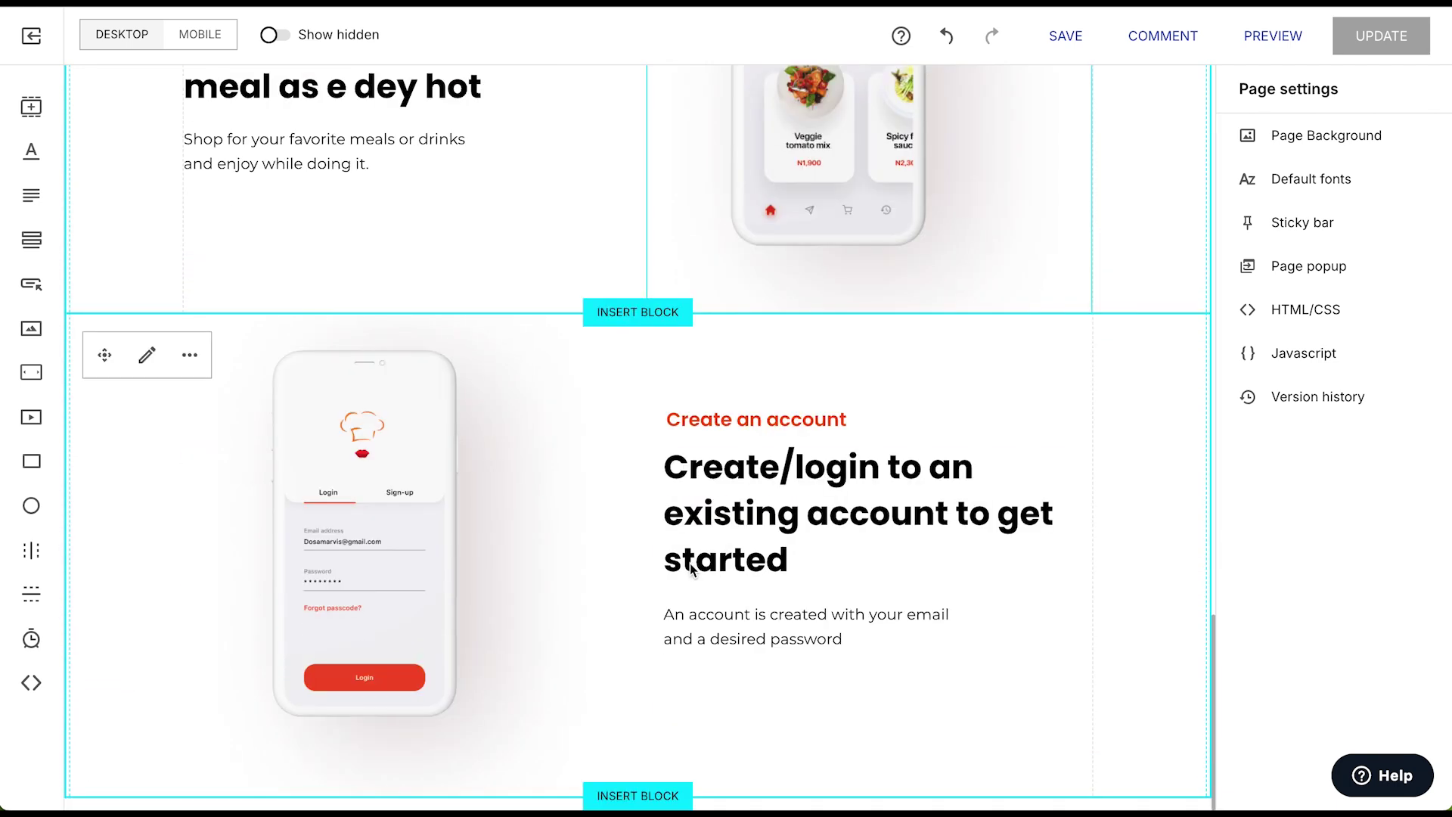
Step: Replace the phone box's background image in the new bottom block with payment-screen.png from the Assets folder
{"action": "left_click", "coordinate": [382, 590]}
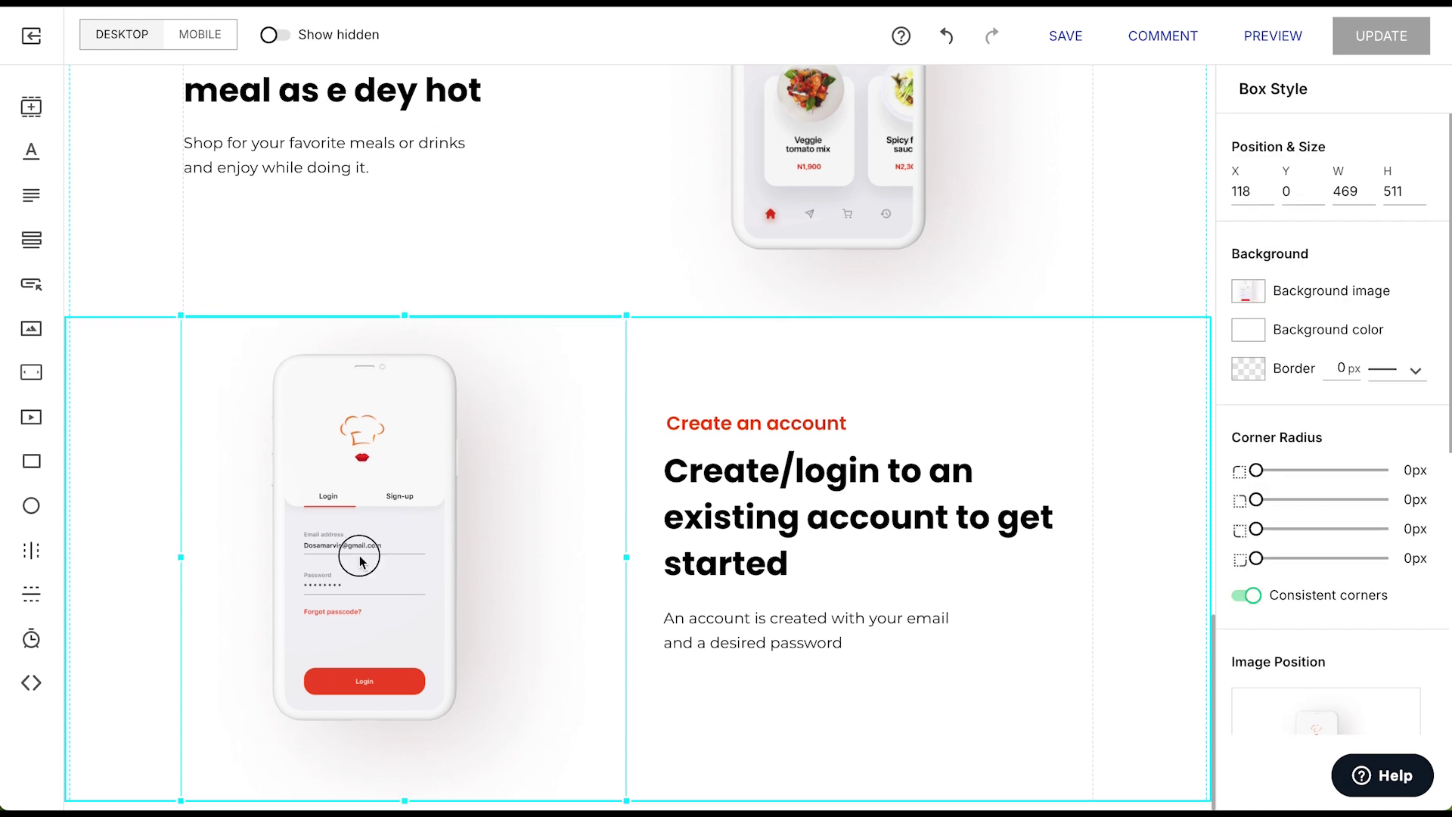
{"action": "left_click", "coordinate": [1248, 307]}
{"action": "left_click", "coordinate": [1294, 331]}
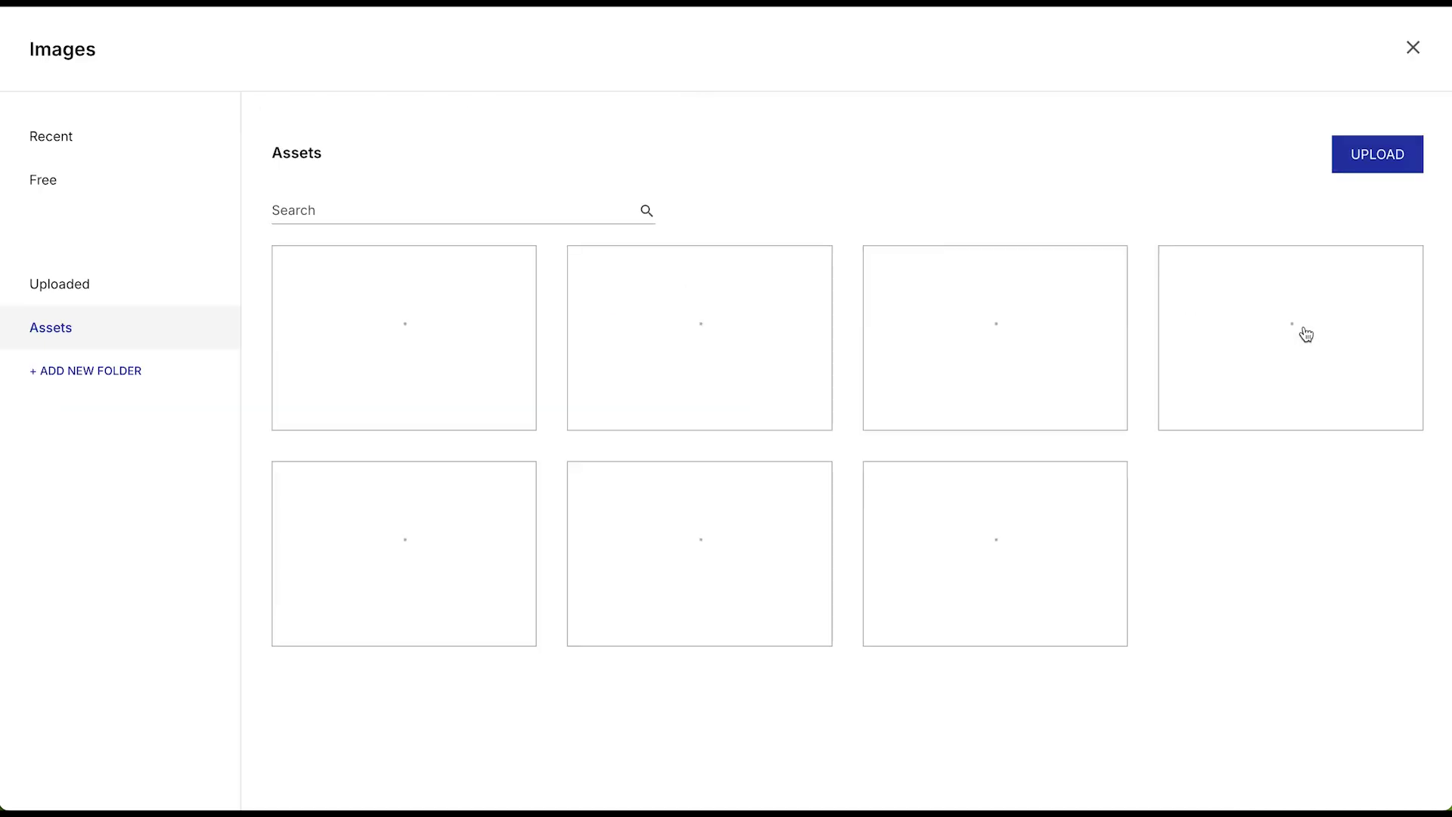
{"action": "left_click", "coordinate": [355, 401]}
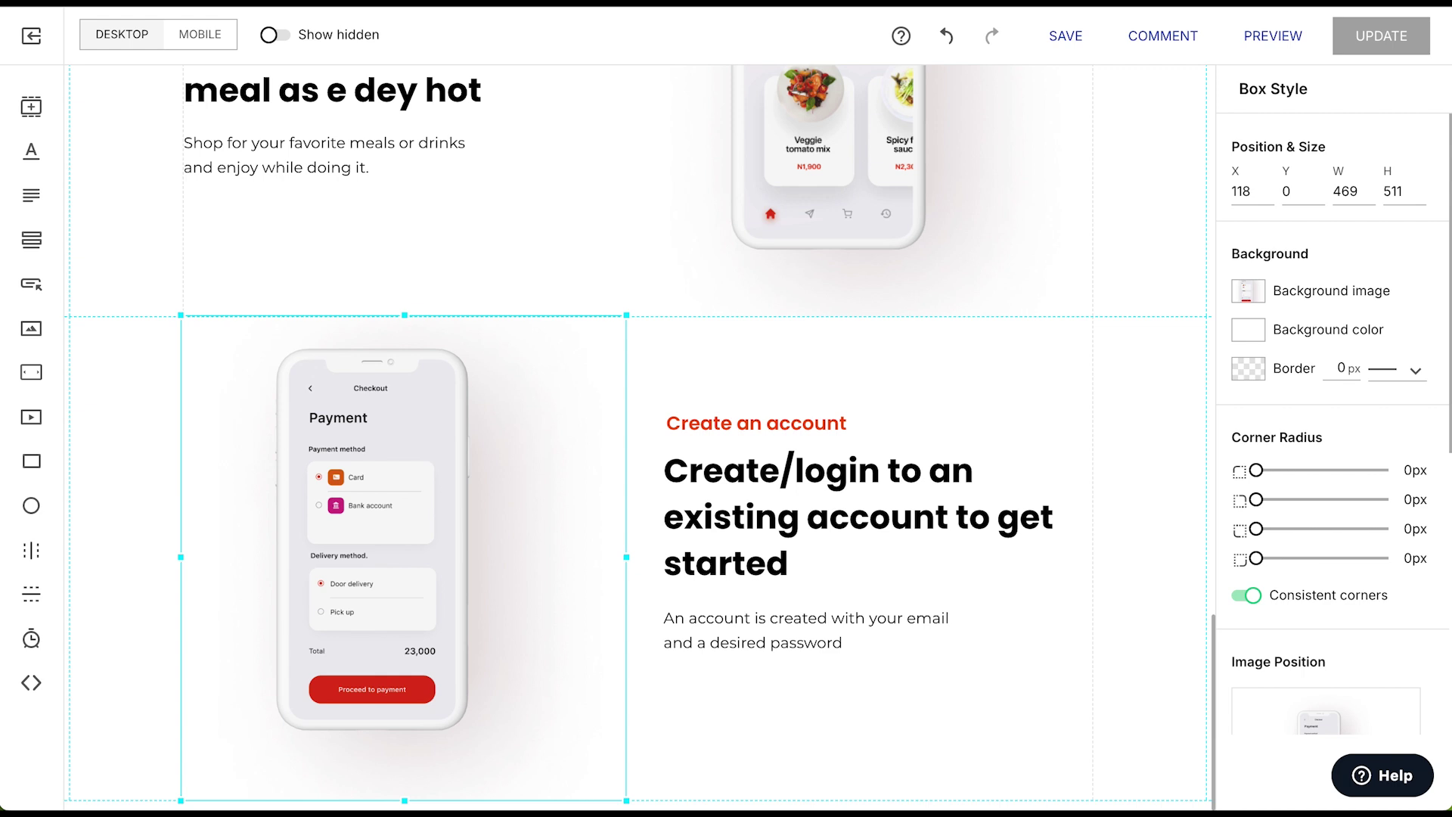
Step: Change the bottom block's label to "Checkout" and its headline to "When you done check out and get it delivered."
{"action": "double_click", "coordinate": [739, 424]}
{"action": "type", "text": "Checkout"}
{"action": "key", "text": "Escape"}
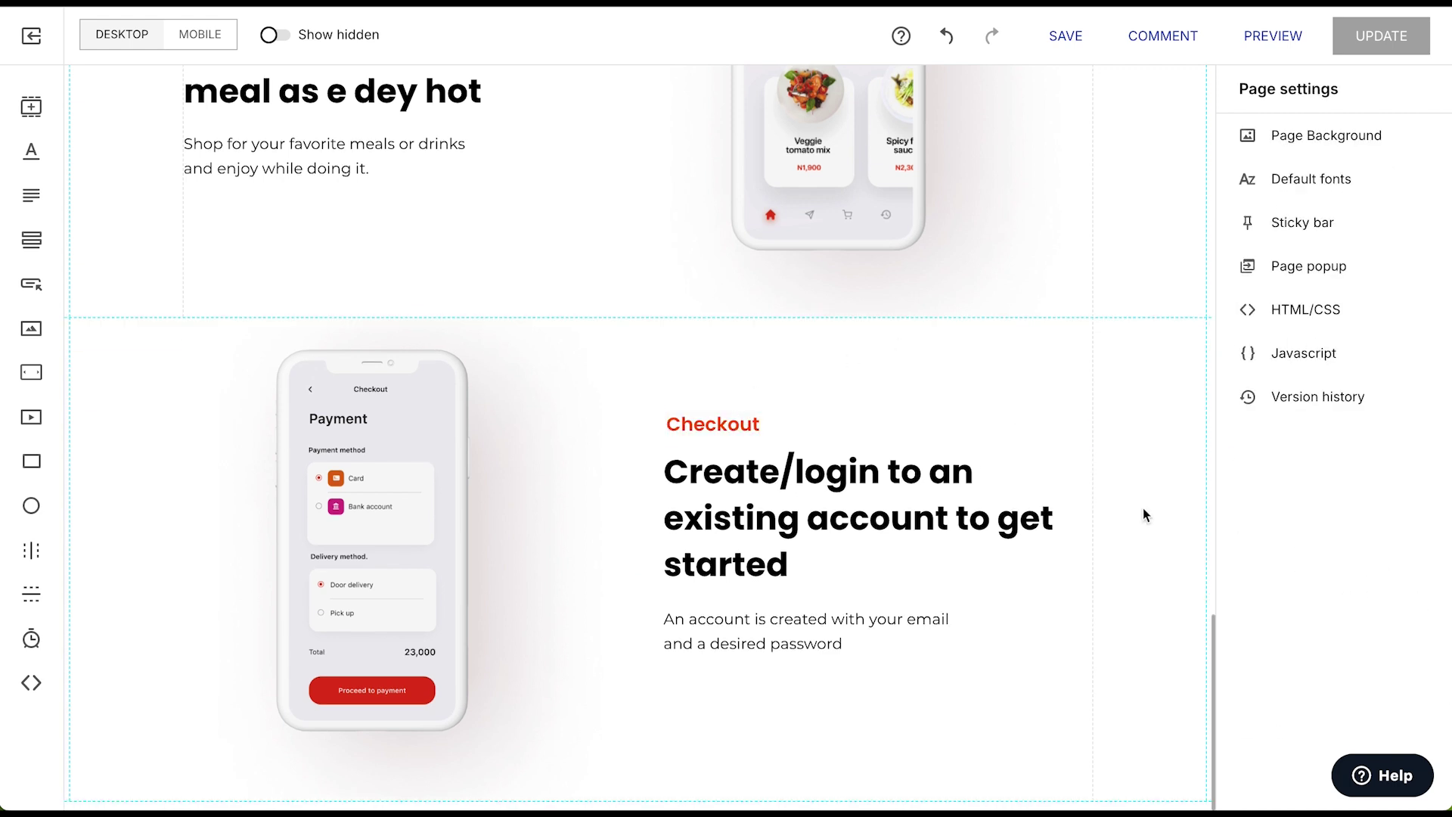
{"action": "left_click", "coordinate": [722, 497]}
{"action": "left_click", "coordinate": [722, 497]}
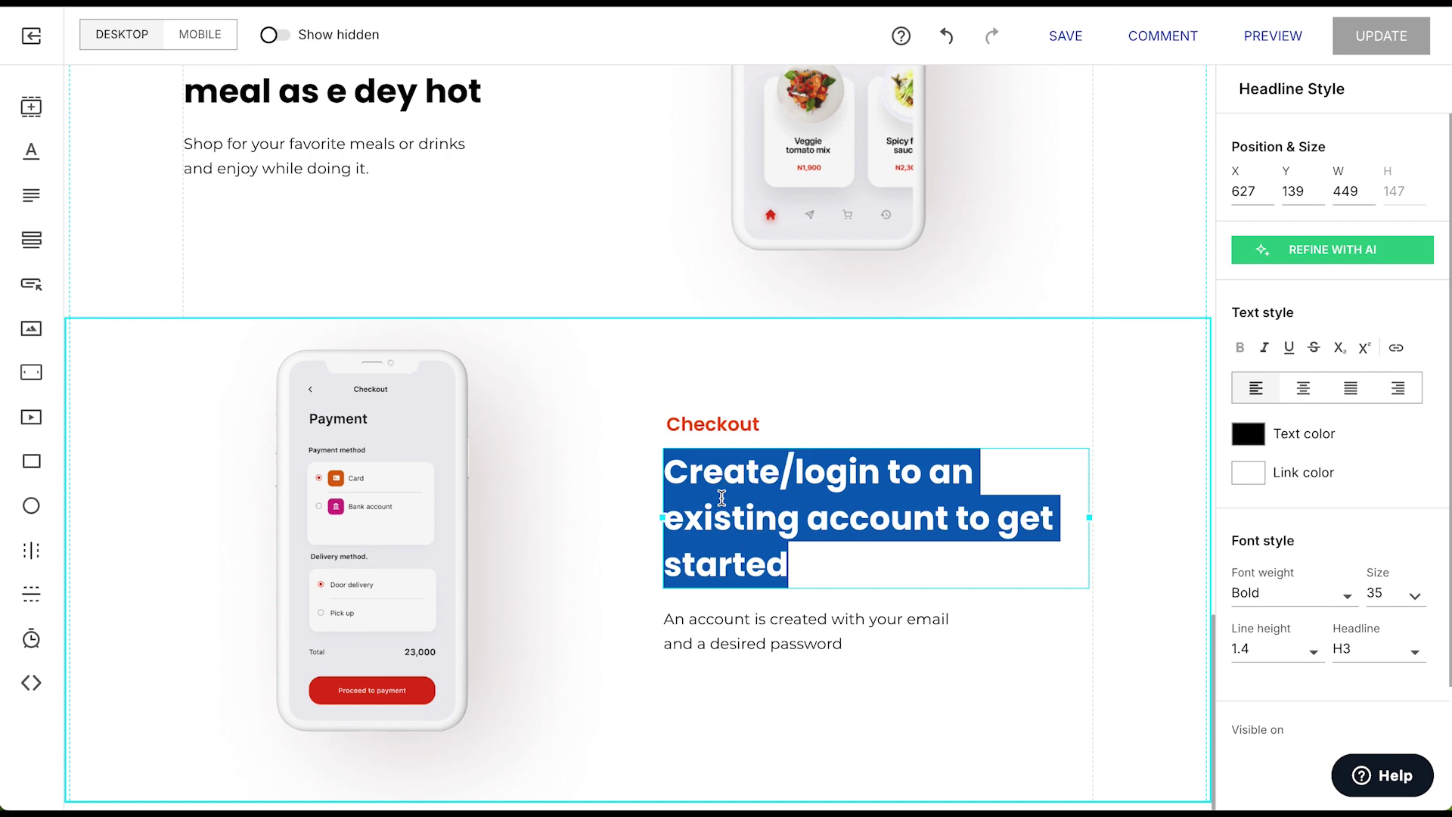
{"action": "type", "text": "When you done check out and get it delivered."}
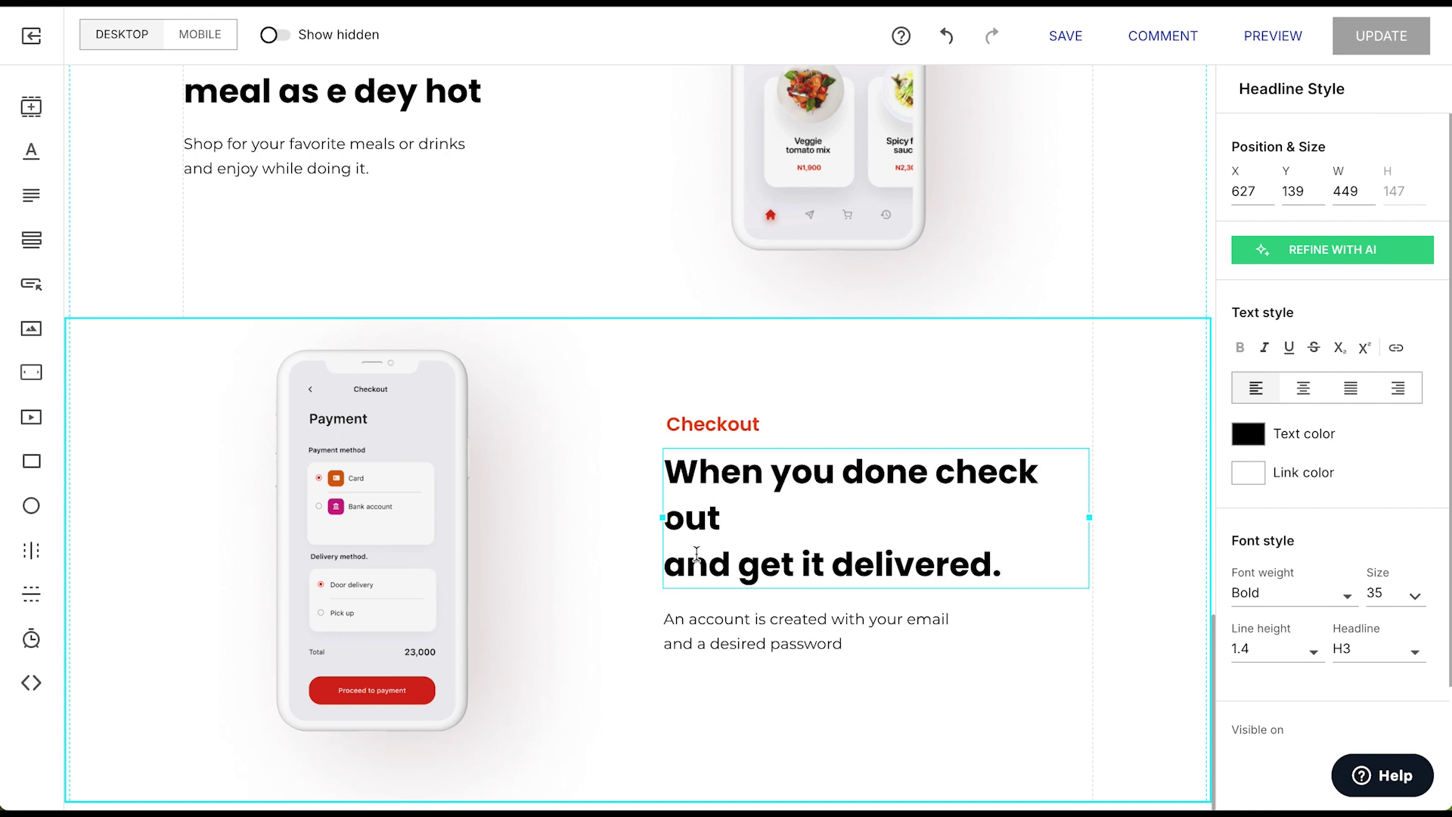
{"action": "key", "text": "BackSpace"}
{"action": "key", "text": "Escape"}
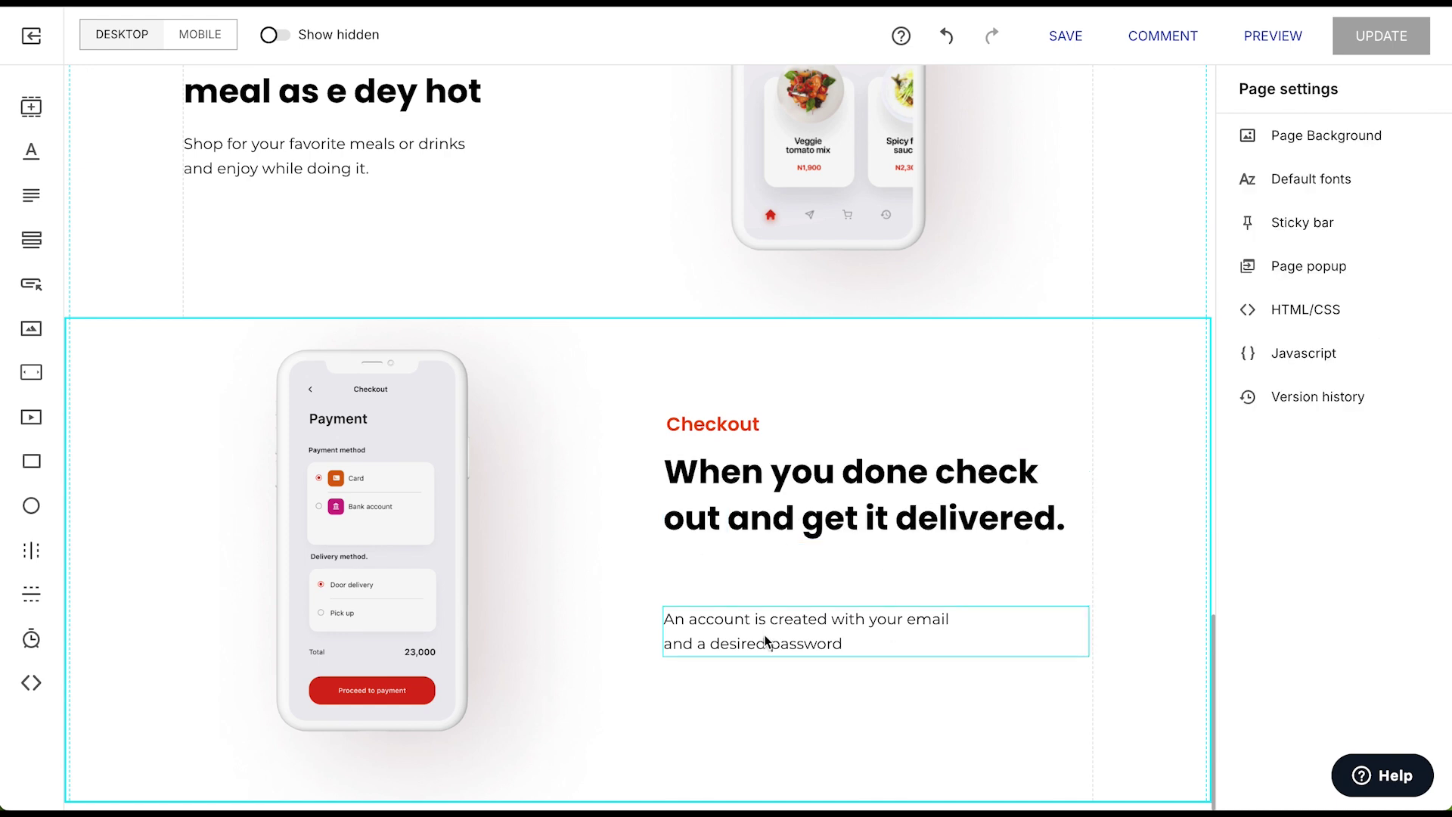
Step: Move the Checkout paragraph up beneath the headline and replace its text with "When you done check out and get it delivered with ease."
{"action": "left_click_drag", "start_coordinate": [766, 643], "coordinate": [766, 595]}
{"action": "key", "text": "ctrl+a"}
{"action": "type", "text": "When you done check out and get it delivered with ease."}
{"action": "key", "text": "Escape"}
{"action": "scroll", "coordinate": [1078, 607], "scroll_direction": "up", "scroll_amount": 5}
{"action": "scroll", "coordinate": [1078, 605], "scroll_direction": "up", "scroll_amount": 5}
{"action": "scroll", "coordinate": [1079, 605], "scroll_direction": "down", "scroll_amount": 10}
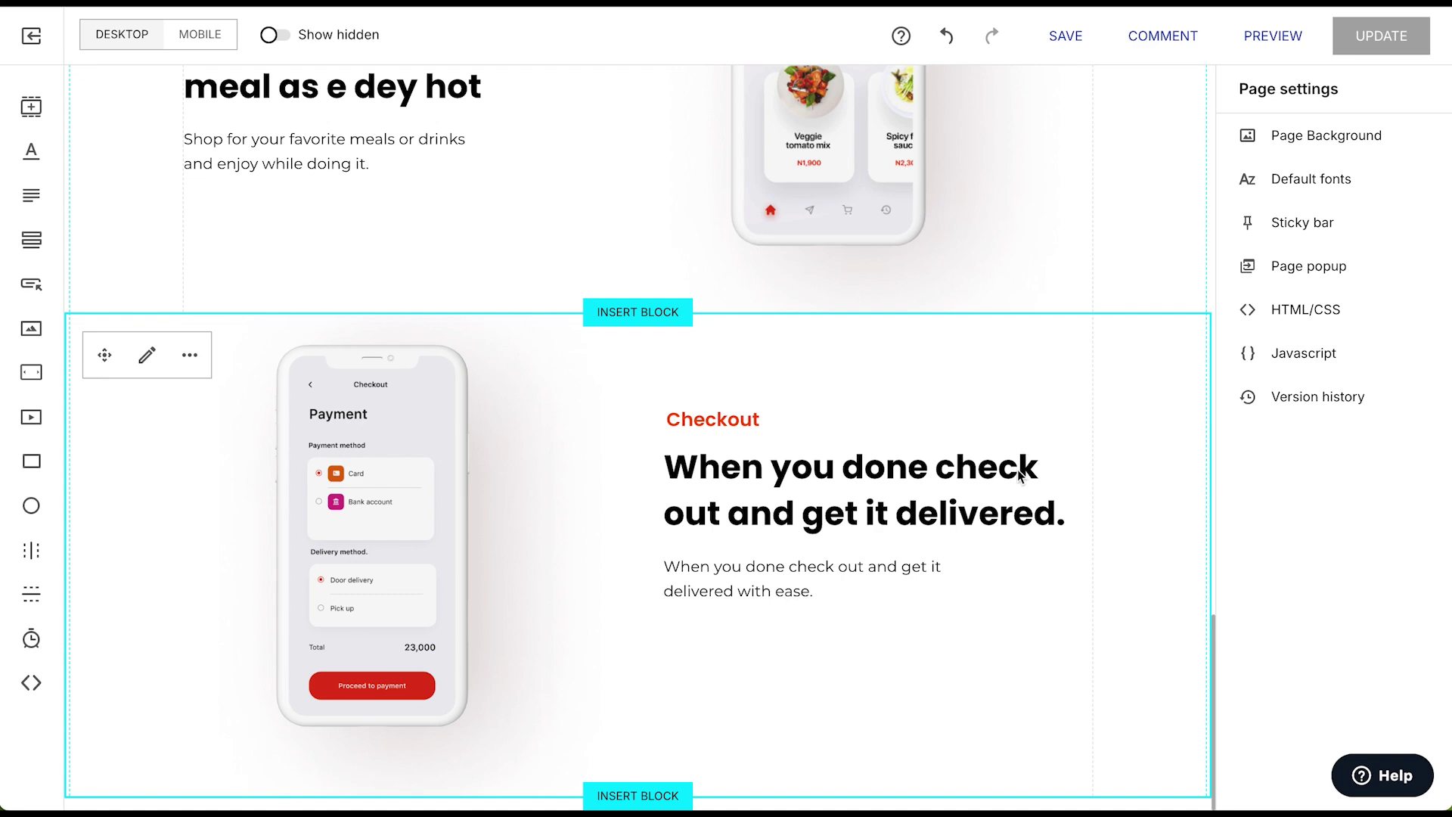
{"action": "scroll", "coordinate": [891, 602], "scroll_direction": "up", "scroll_amount": 20}
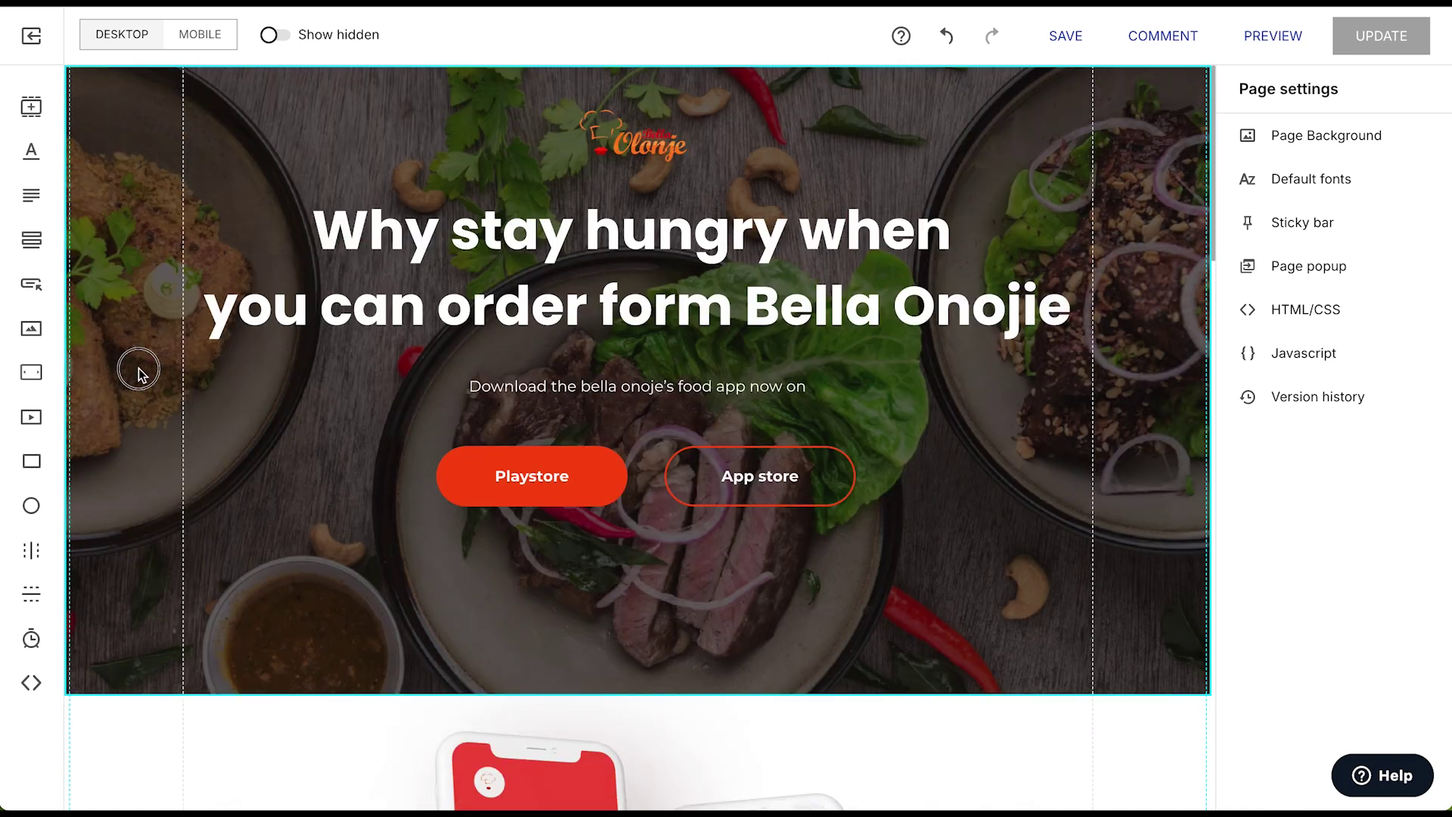
Step: Duplicate the "Why stay hungry" hero block and move the copy below the "Checkout" block
{"action": "left_click", "coordinate": [138, 370]}
{"action": "left_click", "coordinate": [189, 109]}
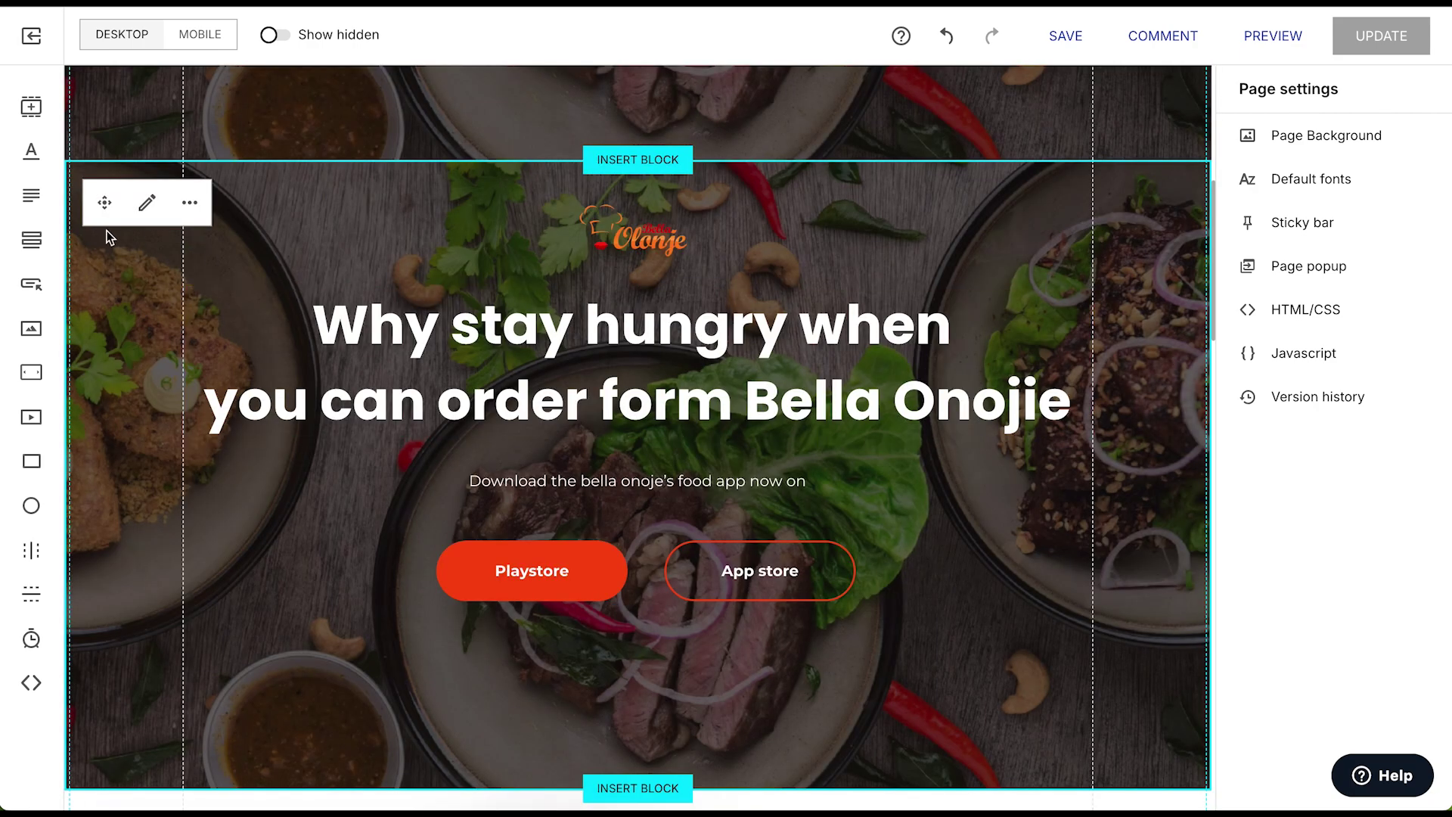
{"action": "left_click_drag", "start_coordinate": [104, 202], "coordinate": [88, 710]}
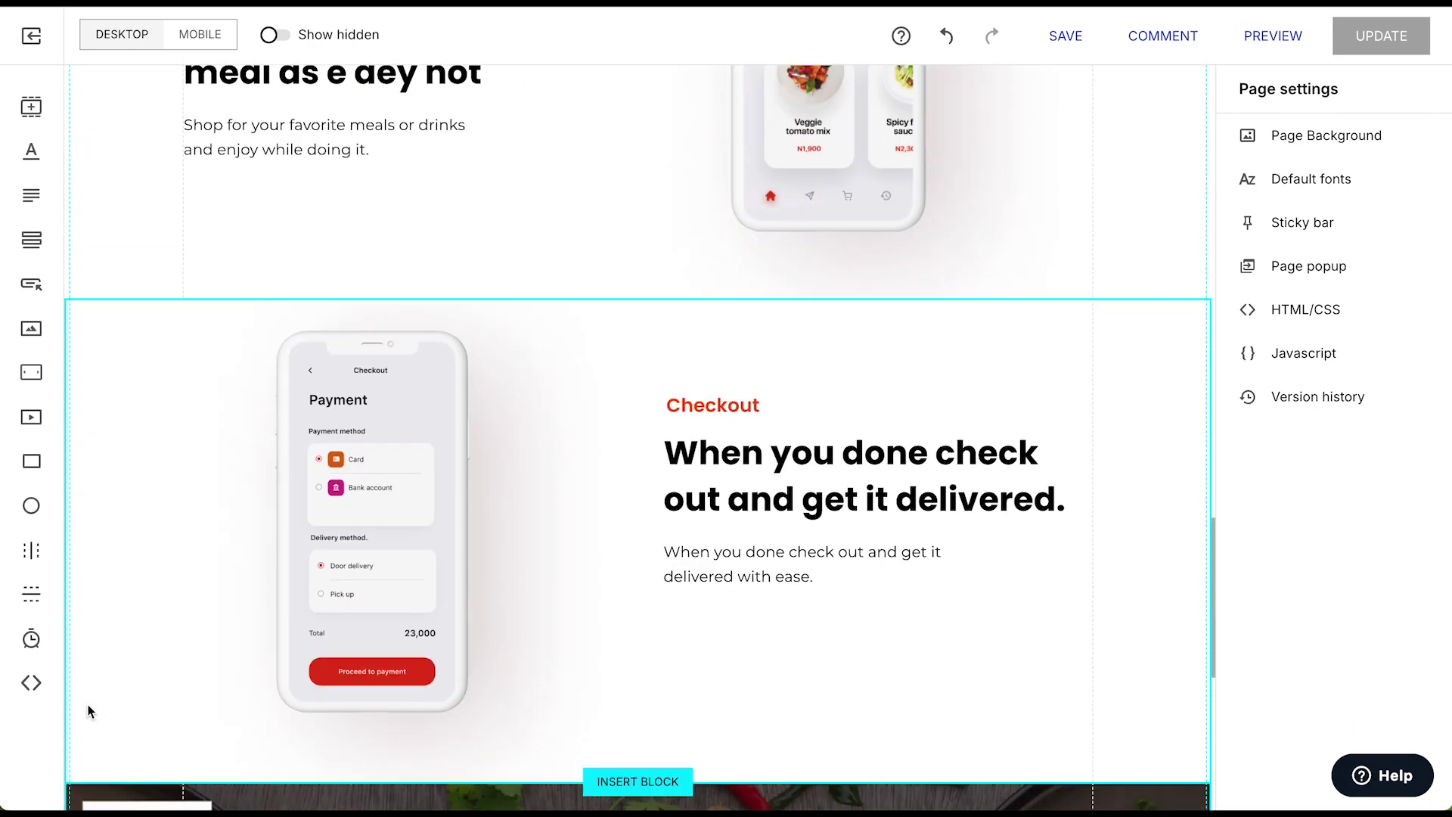
Step: Replace the copied hero block's background image with the bagel basket photo from the Assets folder
{"action": "scroll", "coordinate": [88, 710], "scroll_direction": "down", "scroll_amount": 8}
{"action": "left_click", "coordinate": [149, 211]}
{"action": "left_click", "coordinate": [1248, 182]}
{"action": "left_click", "coordinate": [1327, 223]}
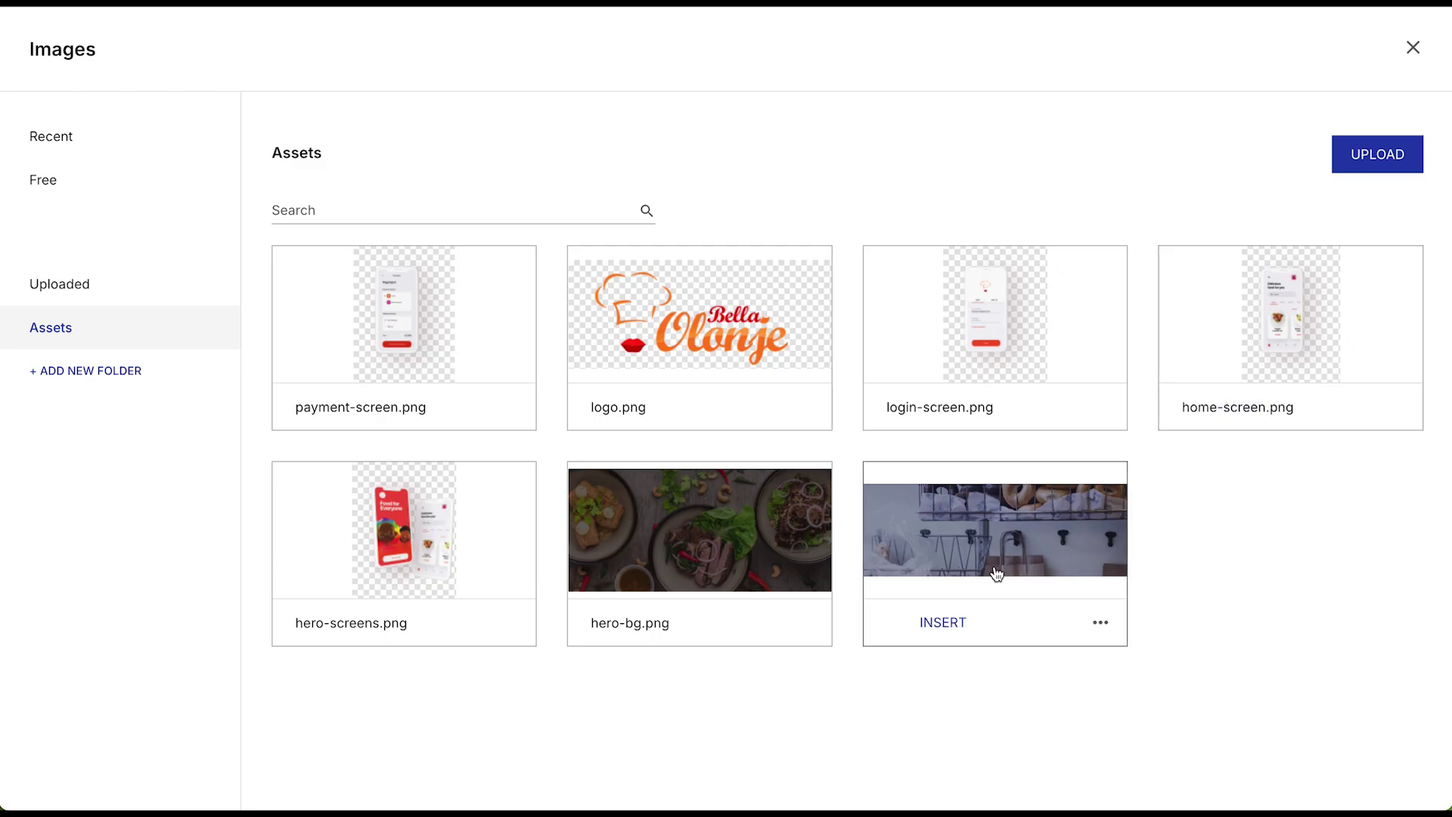
{"action": "left_click", "coordinate": [943, 618]}
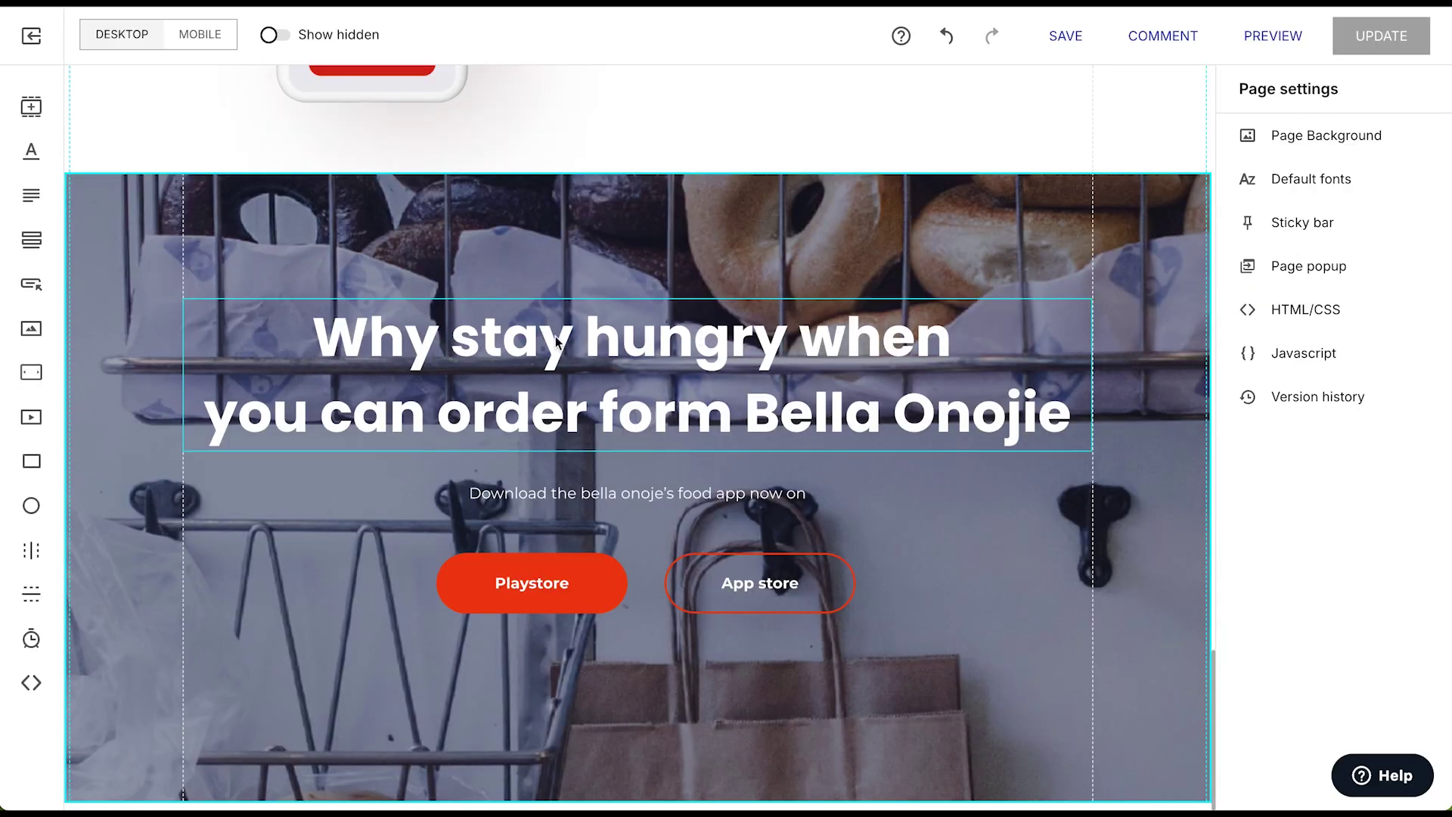
Step: Change the copied block's headline to "Download the app now." and its paragraph to "Available on your favorite store. Start your premium experience now"
{"action": "left_click", "coordinate": [597, 348]}
{"action": "double_click", "coordinate": [514, 415]}
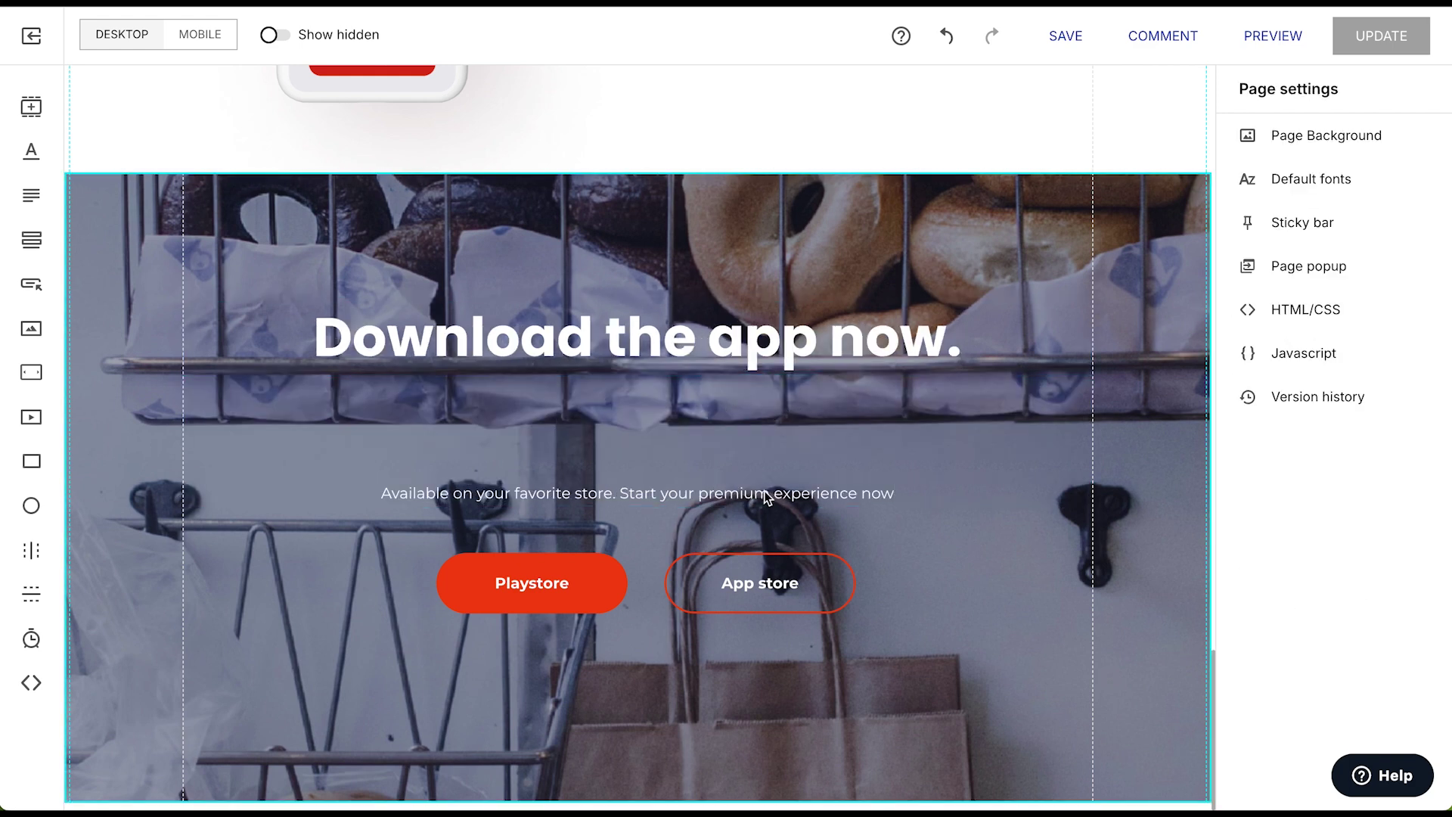
Step: Move the download block's paragraph and both store buttons up beneath the headline, and shorten the block
{"action": "left_click_drag", "start_coordinate": [767, 496], "coordinate": [758, 406]}
{"action": "left_click", "coordinate": [737, 581]}
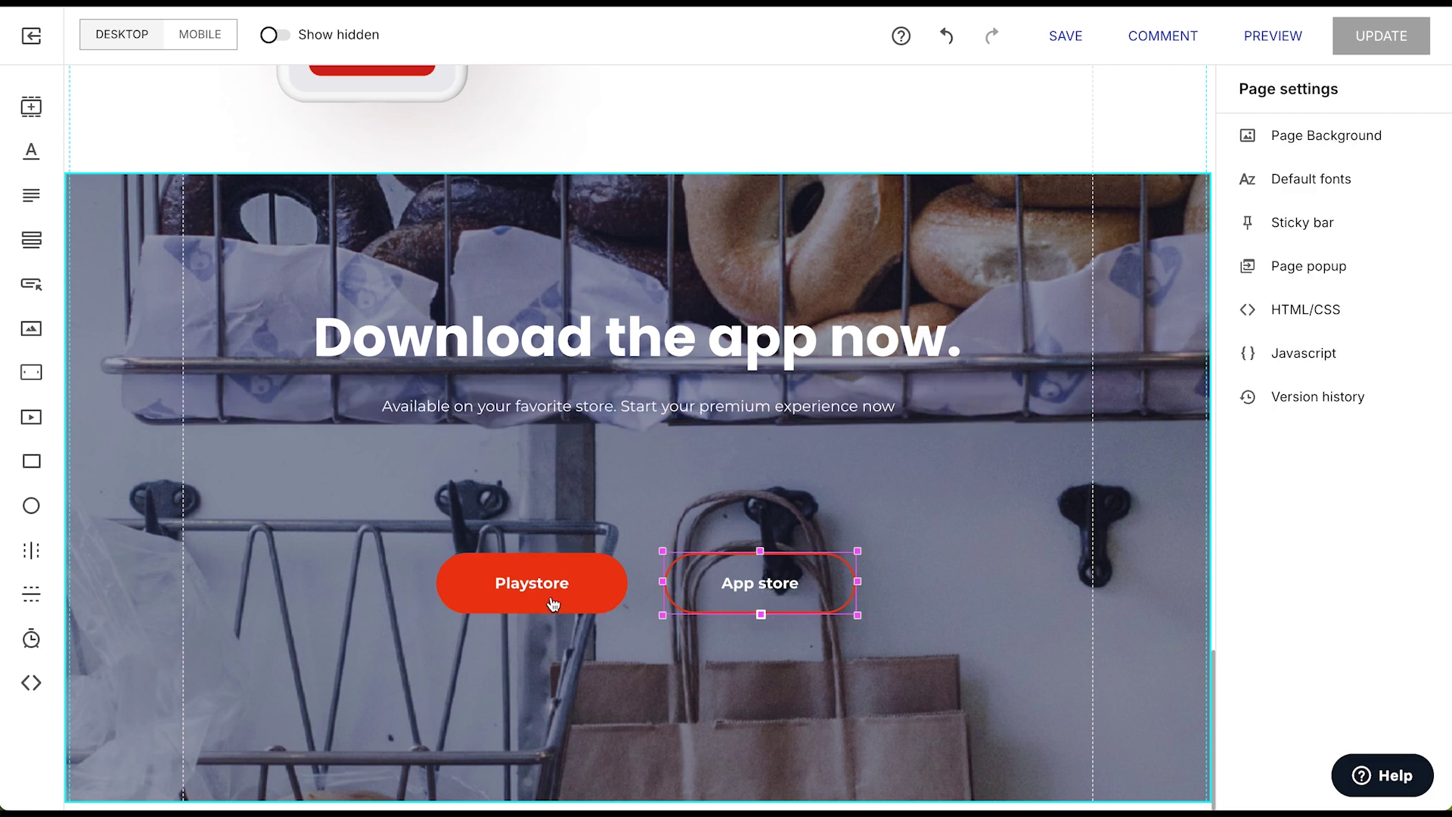
{"action": "left_click_drag", "start_coordinate": [545, 578], "coordinate": [599, 478]}
{"action": "left_click_drag", "start_coordinate": [850, 789], "coordinate": [935, 629]}
Step: Preview the desktop page and review its sections from the phone mockups down to the download block
{"action": "scroll", "coordinate": [859, 351], "scroll_direction": "up", "scroll_amount": 4}
{"action": "scroll", "coordinate": [794, 509], "scroll_direction": "up", "scroll_amount": 15}
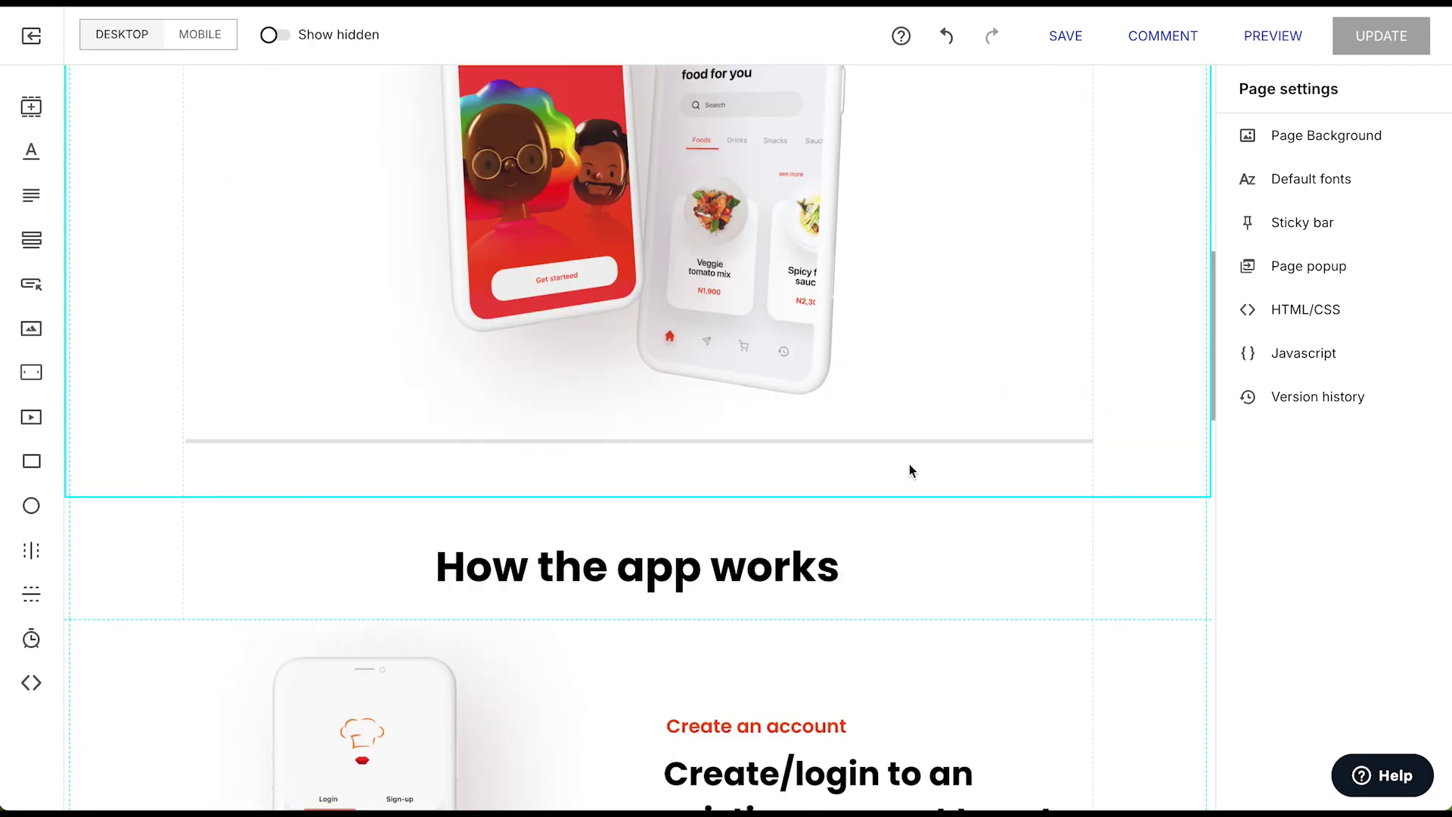
{"action": "scroll", "coordinate": [909, 470], "scroll_direction": "up", "scroll_amount": 10}
{"action": "left_click", "coordinate": [1259, 38]}
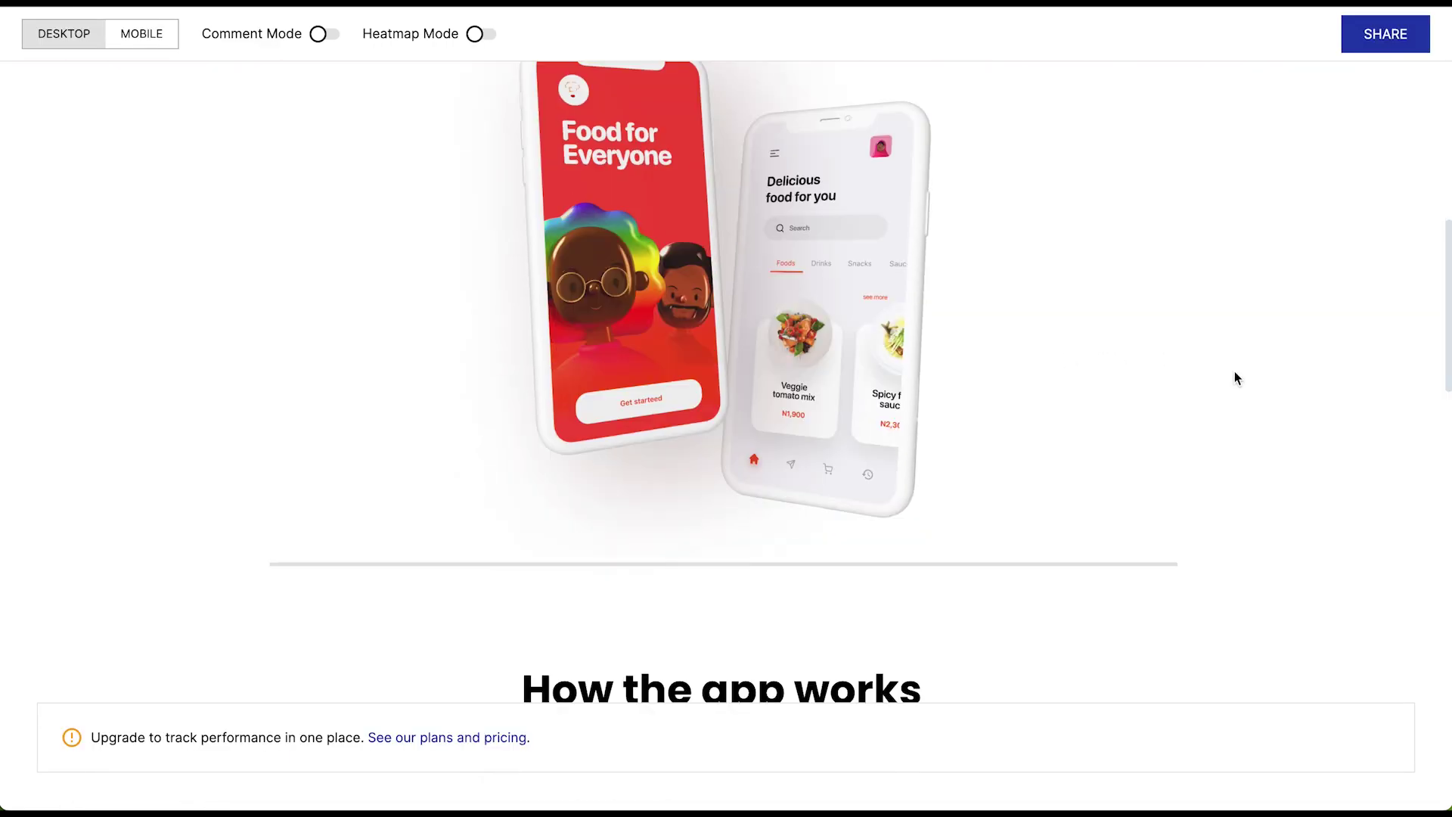
{"action": "scroll", "coordinate": [1237, 378], "scroll_direction": "down", "scroll_amount": 15}
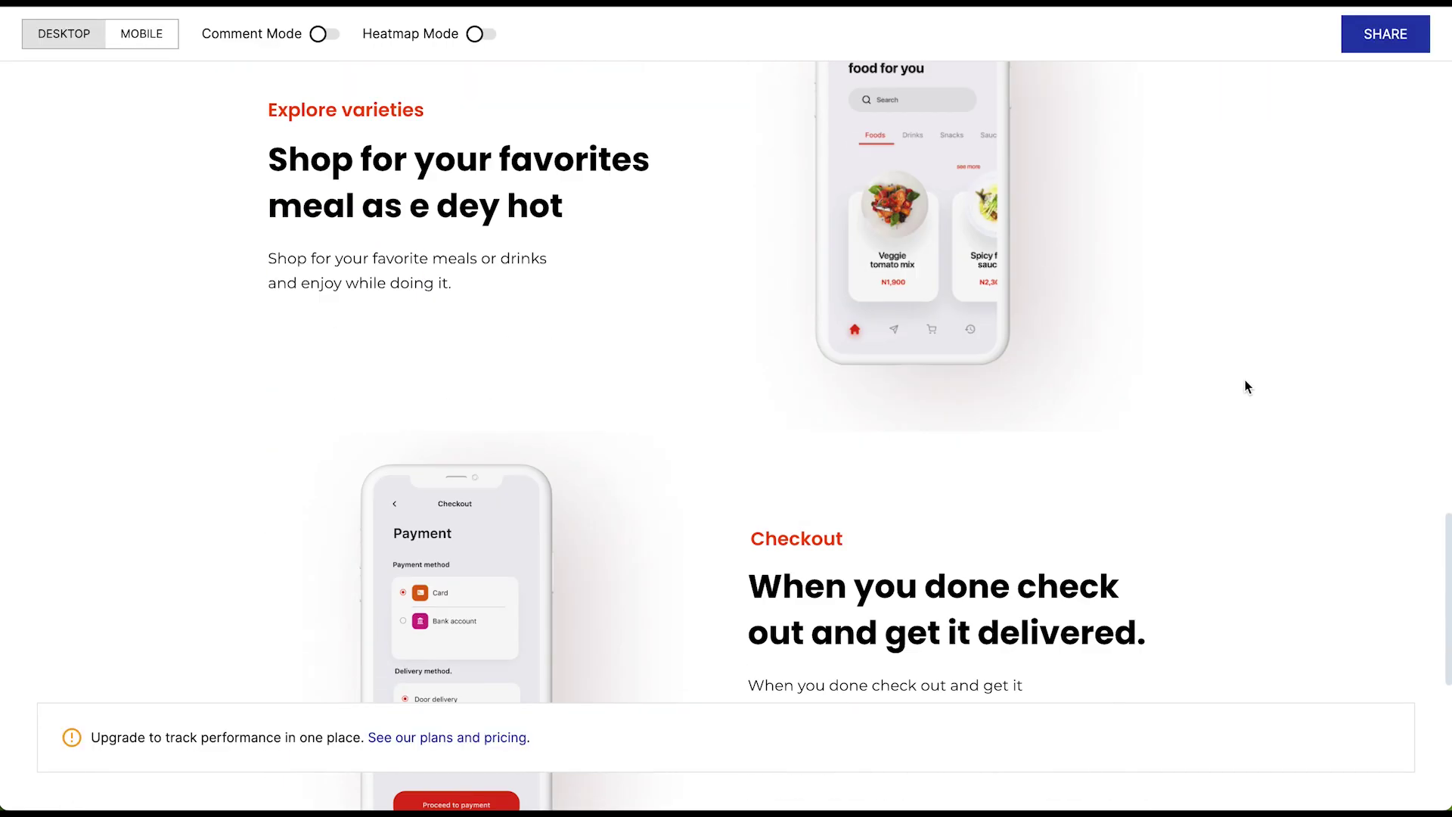
{"action": "scroll", "coordinate": [1245, 381], "scroll_direction": "down", "scroll_amount": 3}
{"action": "scroll", "coordinate": [1193, 490], "scroll_direction": "down", "scroll_amount": 4}
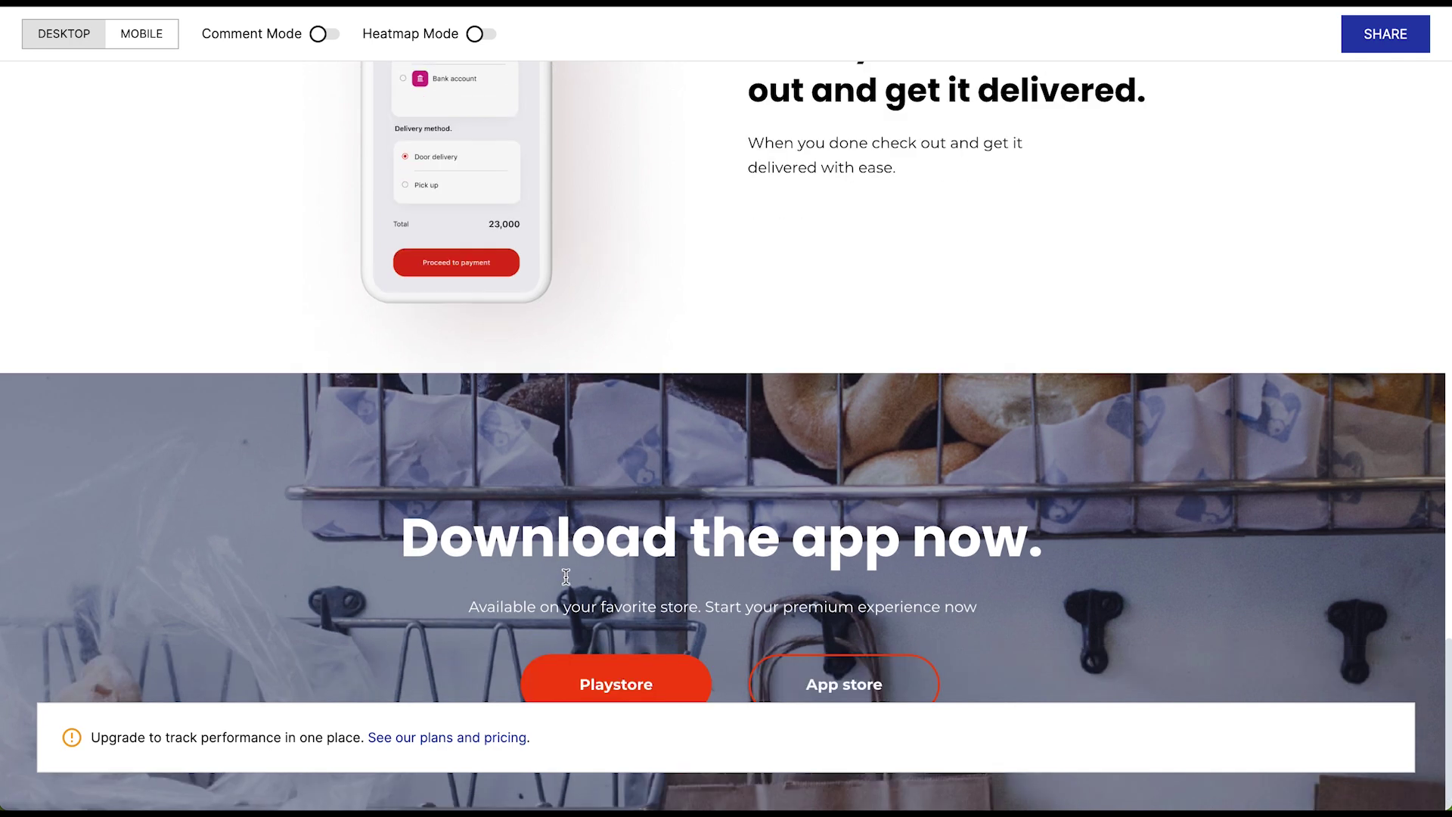
{"action": "scroll", "coordinate": [909, 405], "scroll_direction": "up", "scroll_amount": 15}
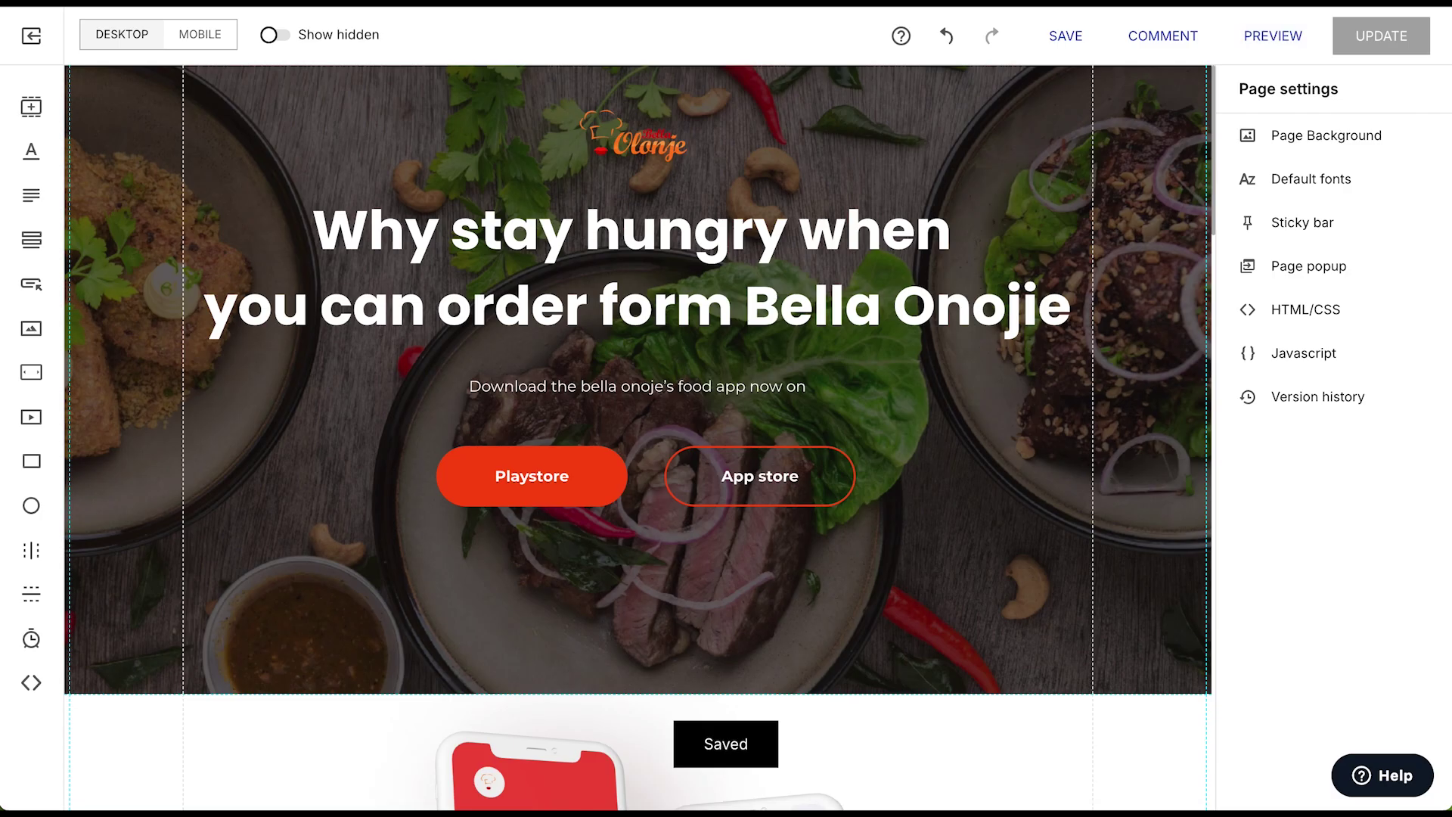
Step: Group the "Create an account" label, headline and paragraph, and centre the group vertically against the login phone box
{"action": "scroll", "coordinate": [930, 484], "scroll_direction": "down", "scroll_amount": 15}
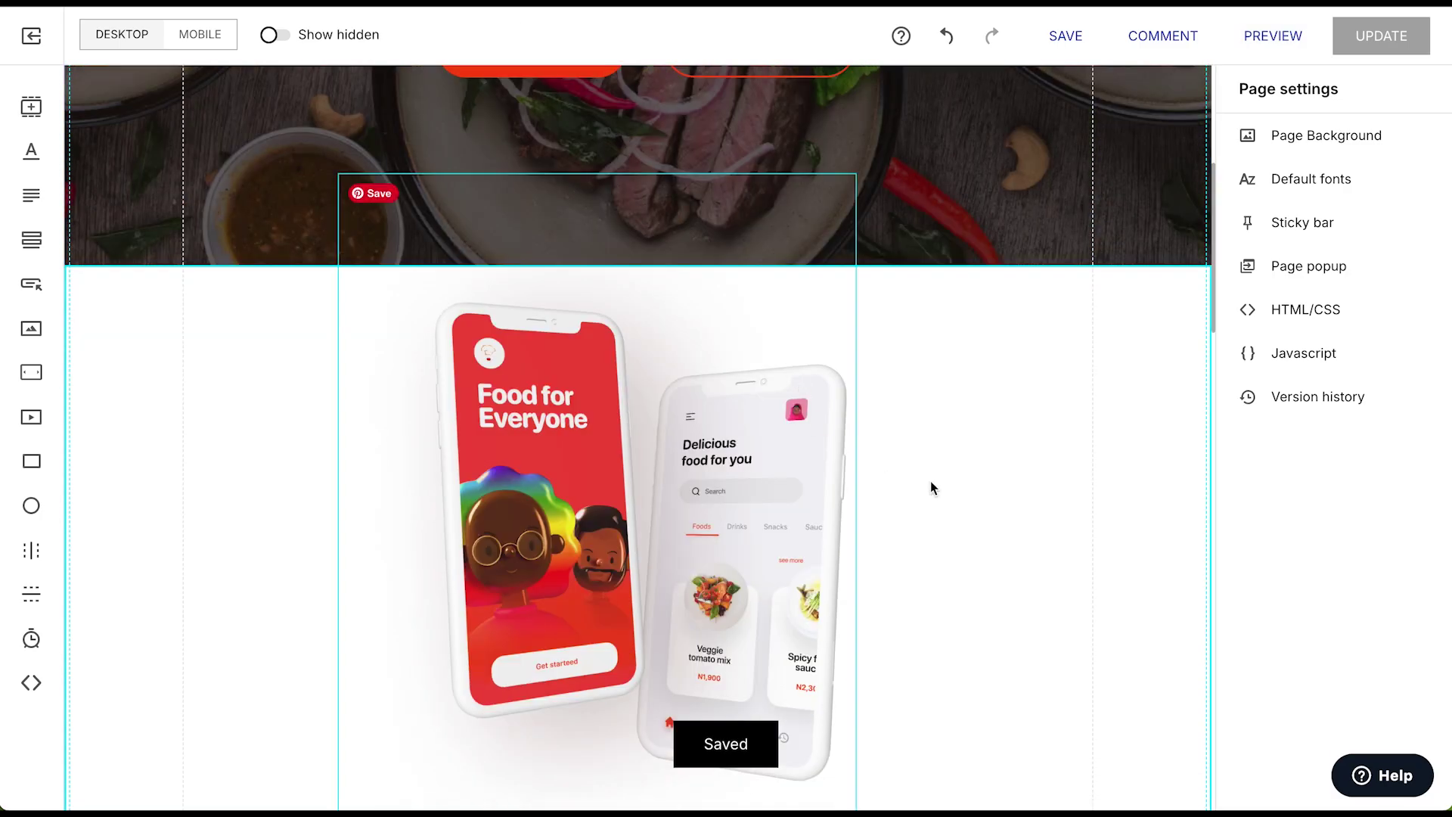
{"action": "left_click", "coordinate": [783, 454]}
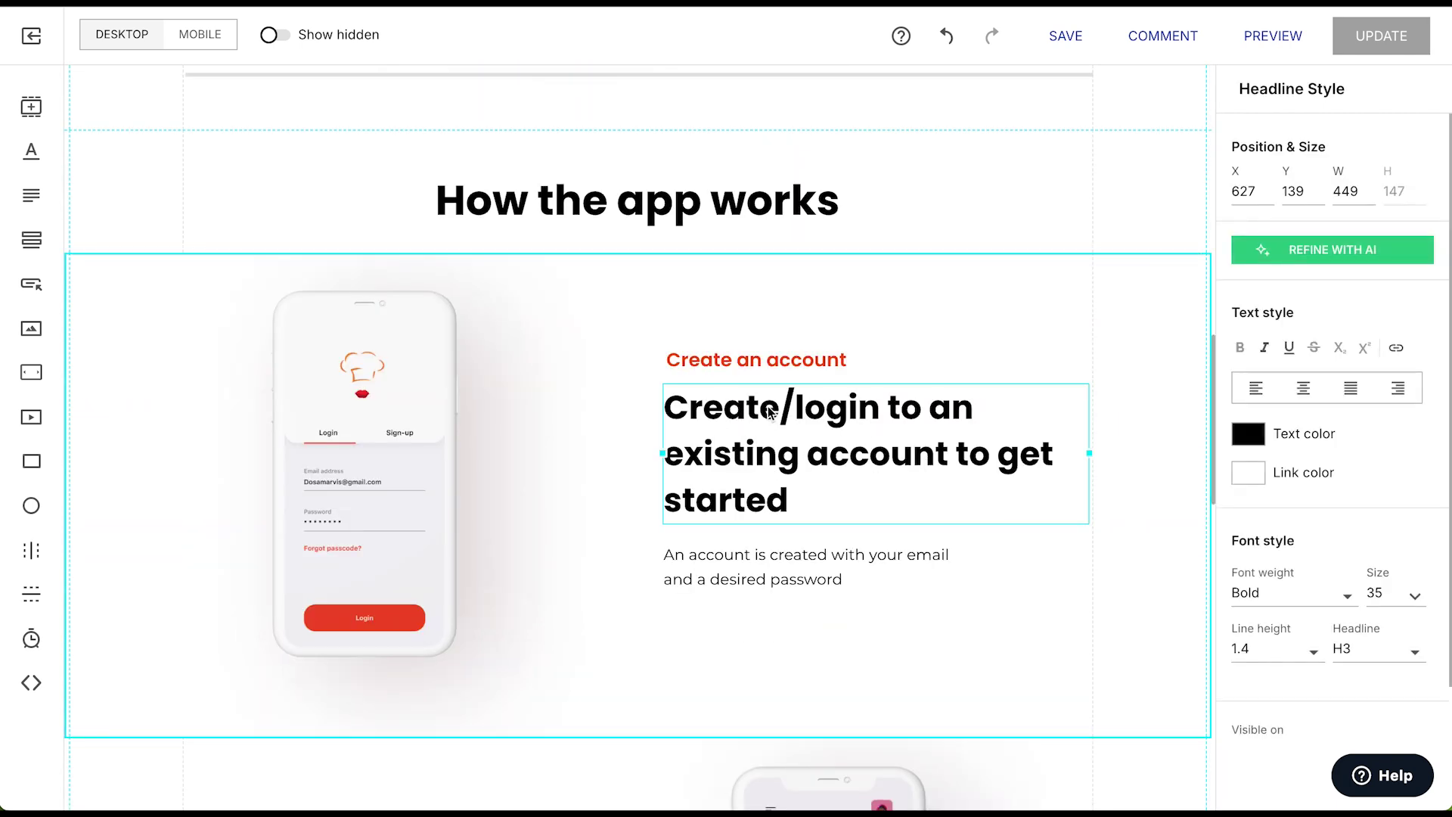
{"action": "left_click", "coordinate": [752, 360]}
{"action": "left_click", "coordinate": [751, 360], "text": "shift"}
{"action": "left_click", "coordinate": [769, 562], "text": "shift"}
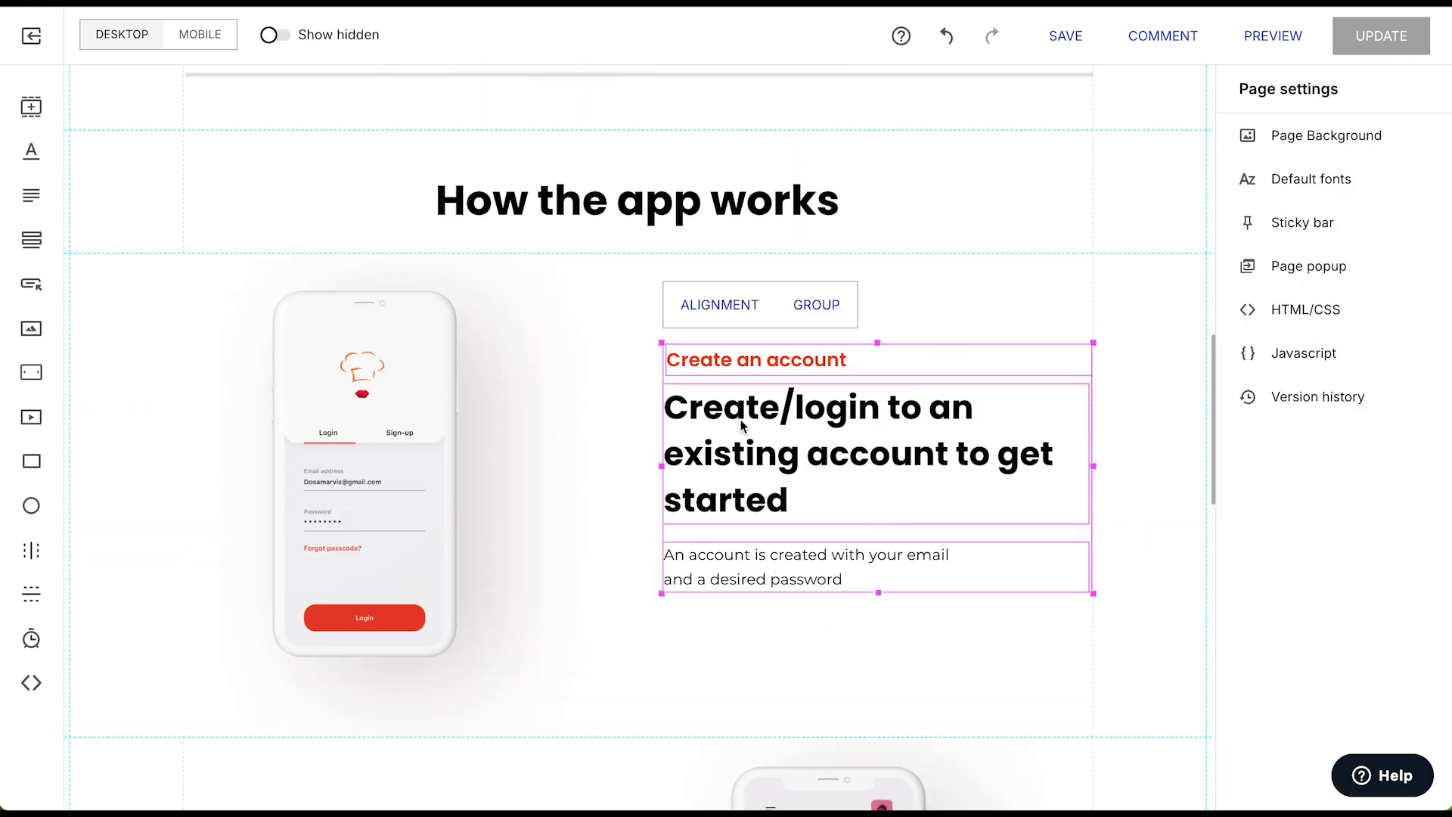
{"action": "left_click", "coordinate": [816, 304]}
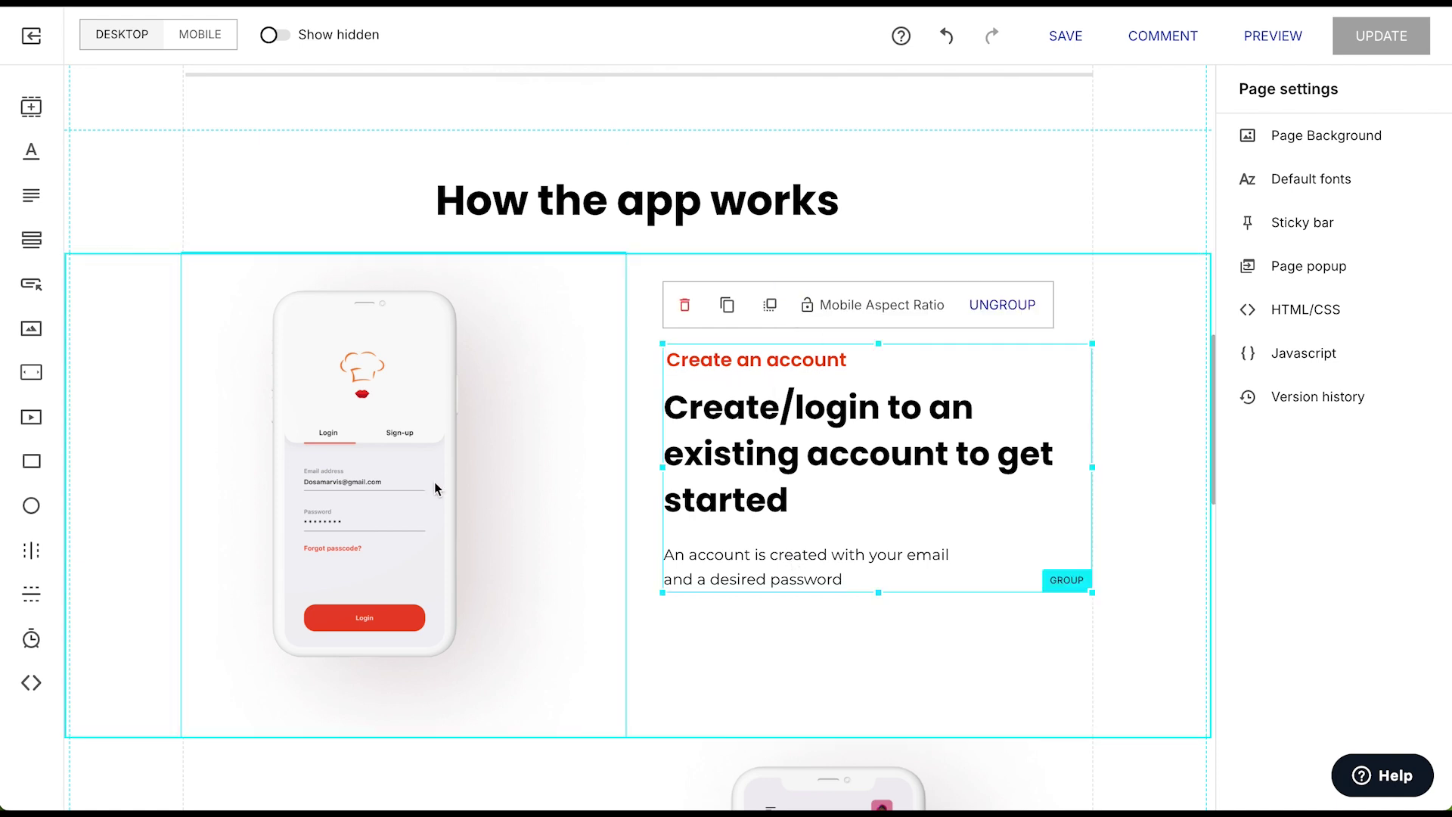
{"action": "left_click", "coordinate": [369, 469], "text": "shift"}
{"action": "left_click", "coordinate": [249, 221]}
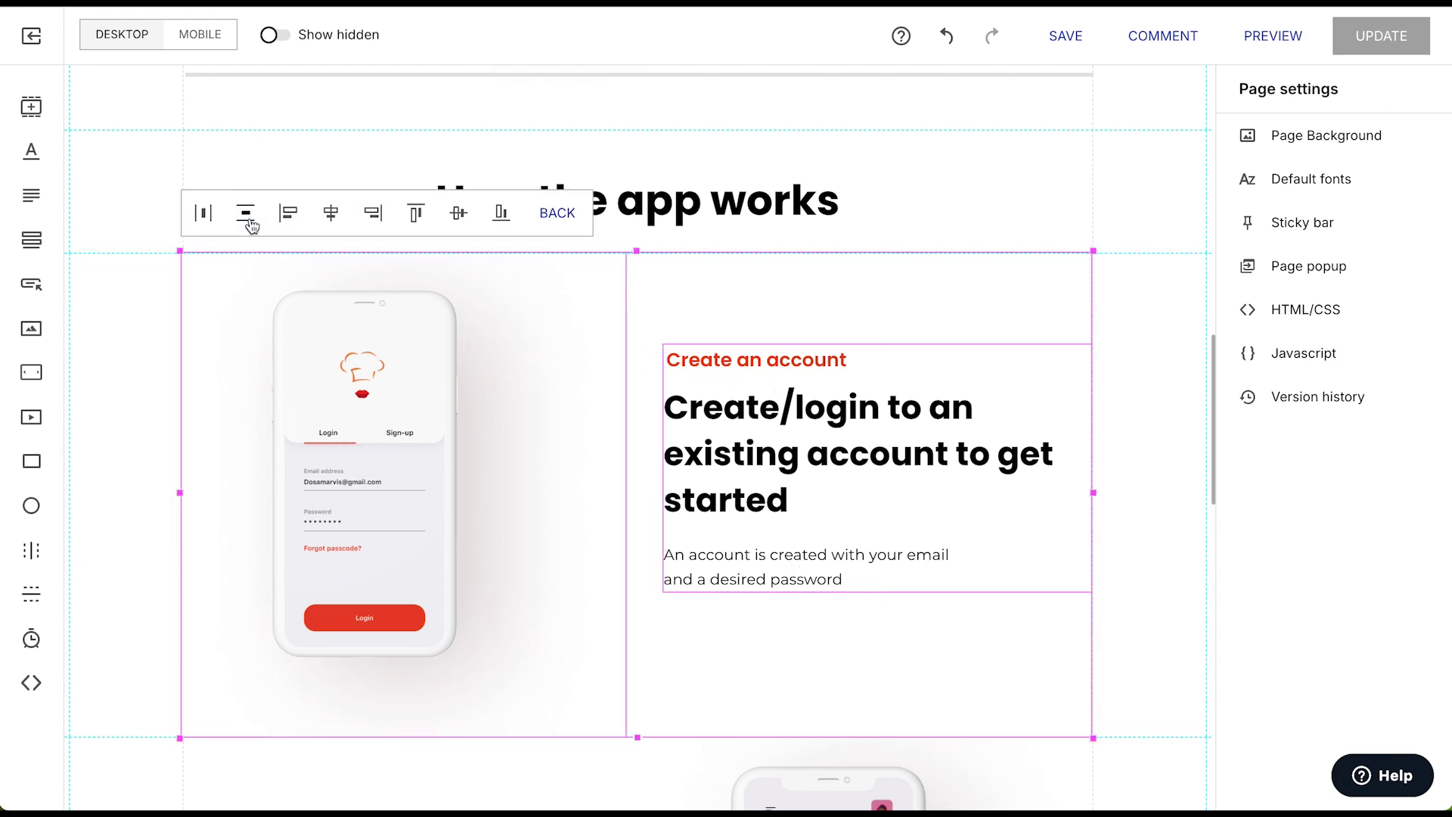
Step: Group the "Explore varieties" label, headline and paragraph, and centre the group vertically against its phone box
{"action": "scroll", "coordinate": [788, 617], "scroll_direction": "down", "scroll_amount": 4}
{"action": "left_click", "coordinate": [788, 617]}
{"action": "scroll", "coordinate": [632, 613], "scroll_direction": "down", "scroll_amount": 3}
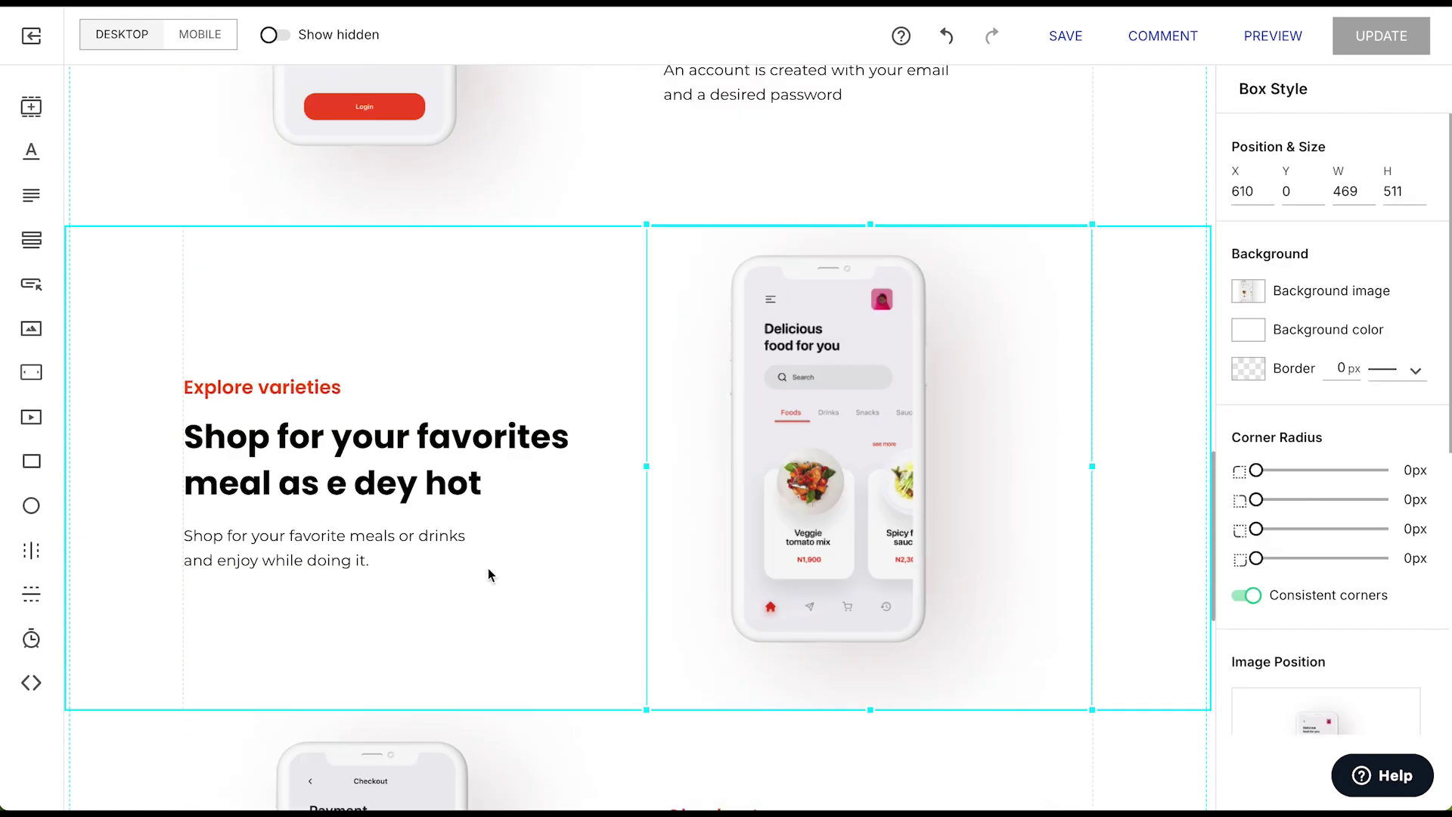
{"action": "left_click", "coordinate": [344, 476]}
{"action": "left_click", "coordinate": [274, 391], "text": "shift"}
{"action": "left_click", "coordinate": [303, 542], "text": "shift"}
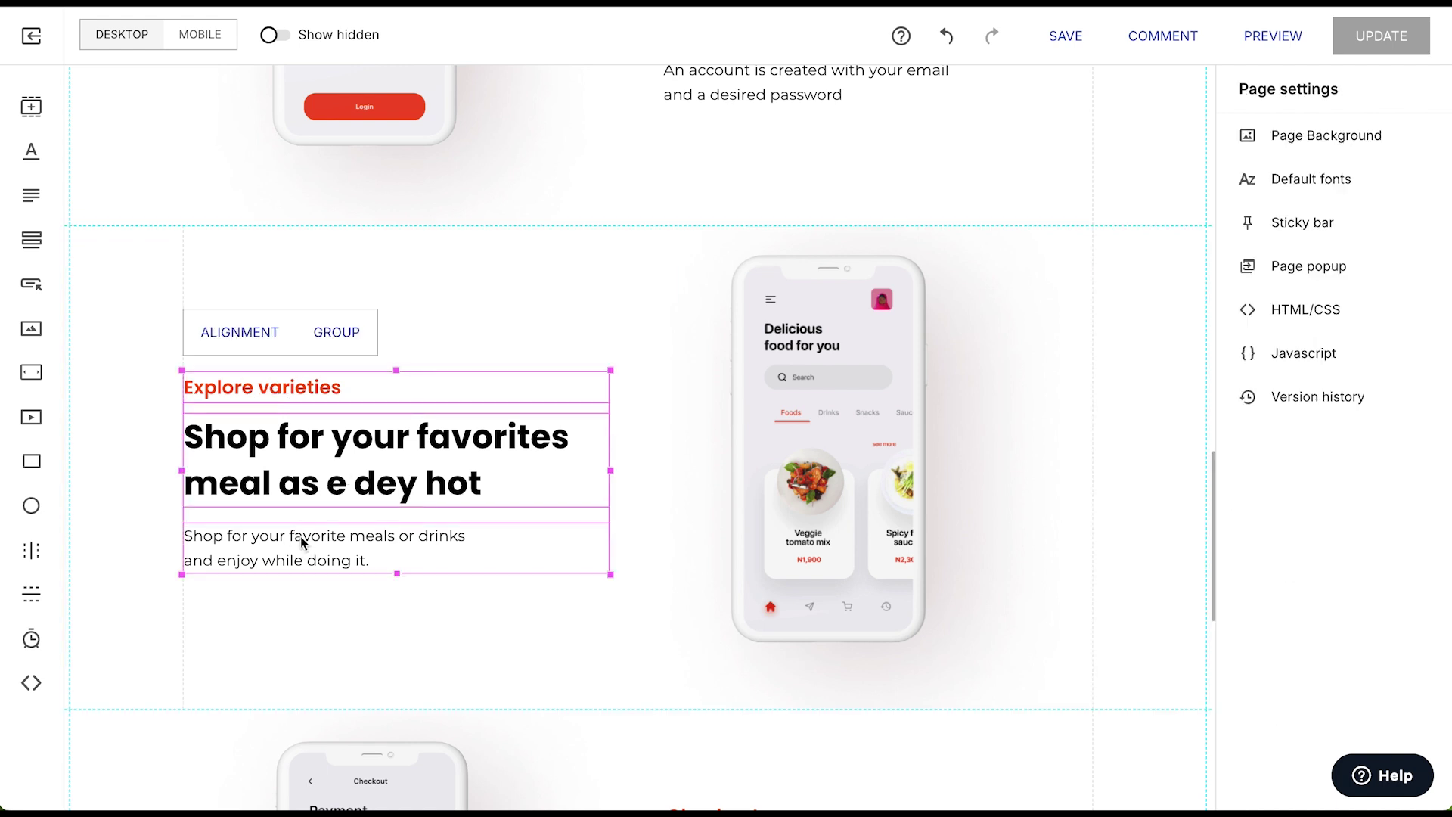
{"action": "left_click", "coordinate": [333, 332]}
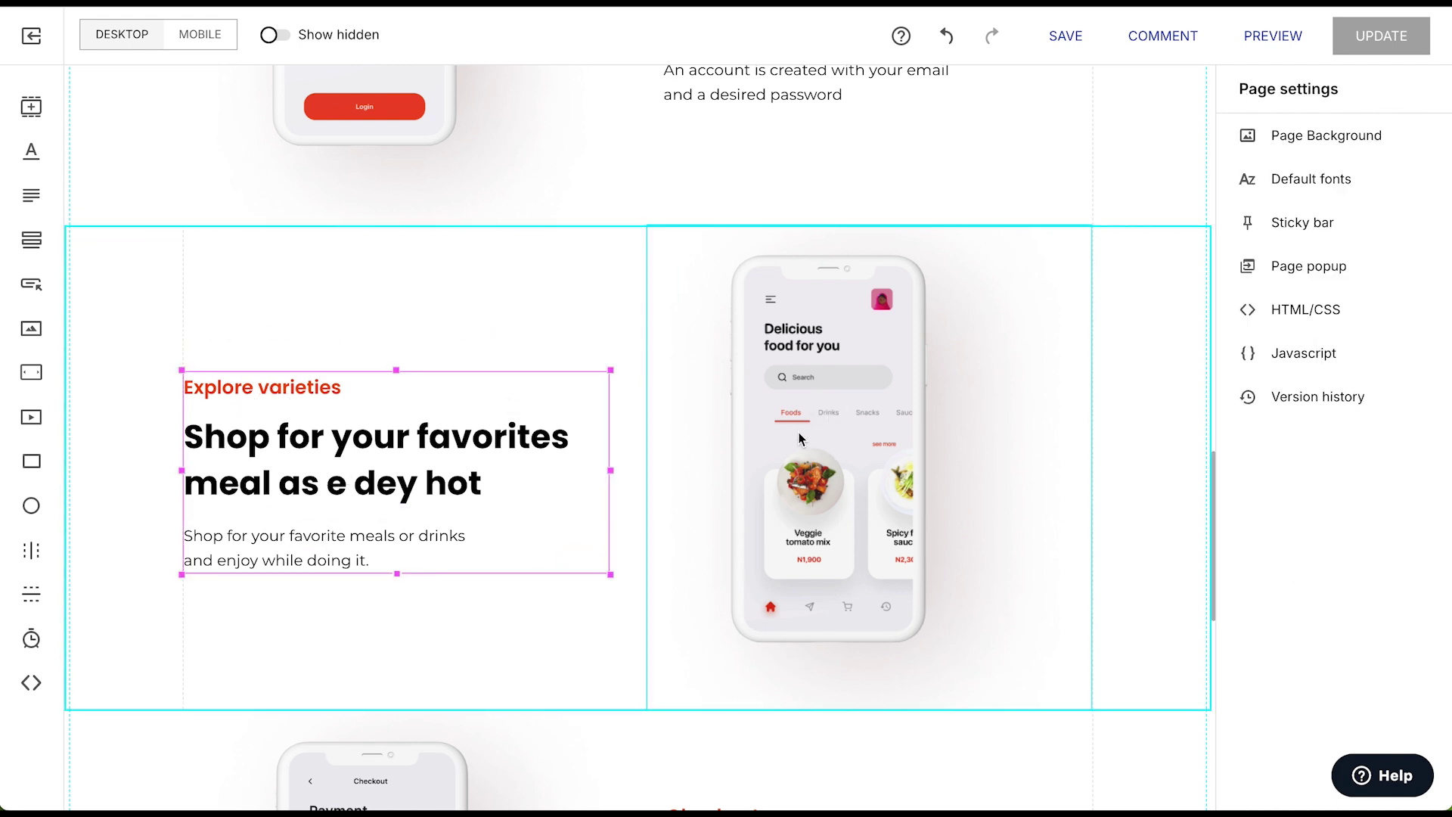
{"action": "left_click", "coordinate": [832, 376], "text": "shift"}
{"action": "left_click", "coordinate": [229, 193]}
{"action": "left_click", "coordinate": [458, 188]}
Step: Group the "Checkout" label, headline and paragraph, and centre the group vertically against the payment phone box
{"action": "scroll", "coordinate": [879, 501], "scroll_direction": "down", "scroll_amount": 6}
{"action": "left_click", "coordinate": [768, 457]}
{"action": "left_click", "coordinate": [767, 457]}
{"action": "left_click", "coordinate": [713, 344], "text": "shift"}
{"action": "left_click", "coordinate": [737, 493], "text": "shift"}
{"action": "left_click", "coordinate": [816, 289]}
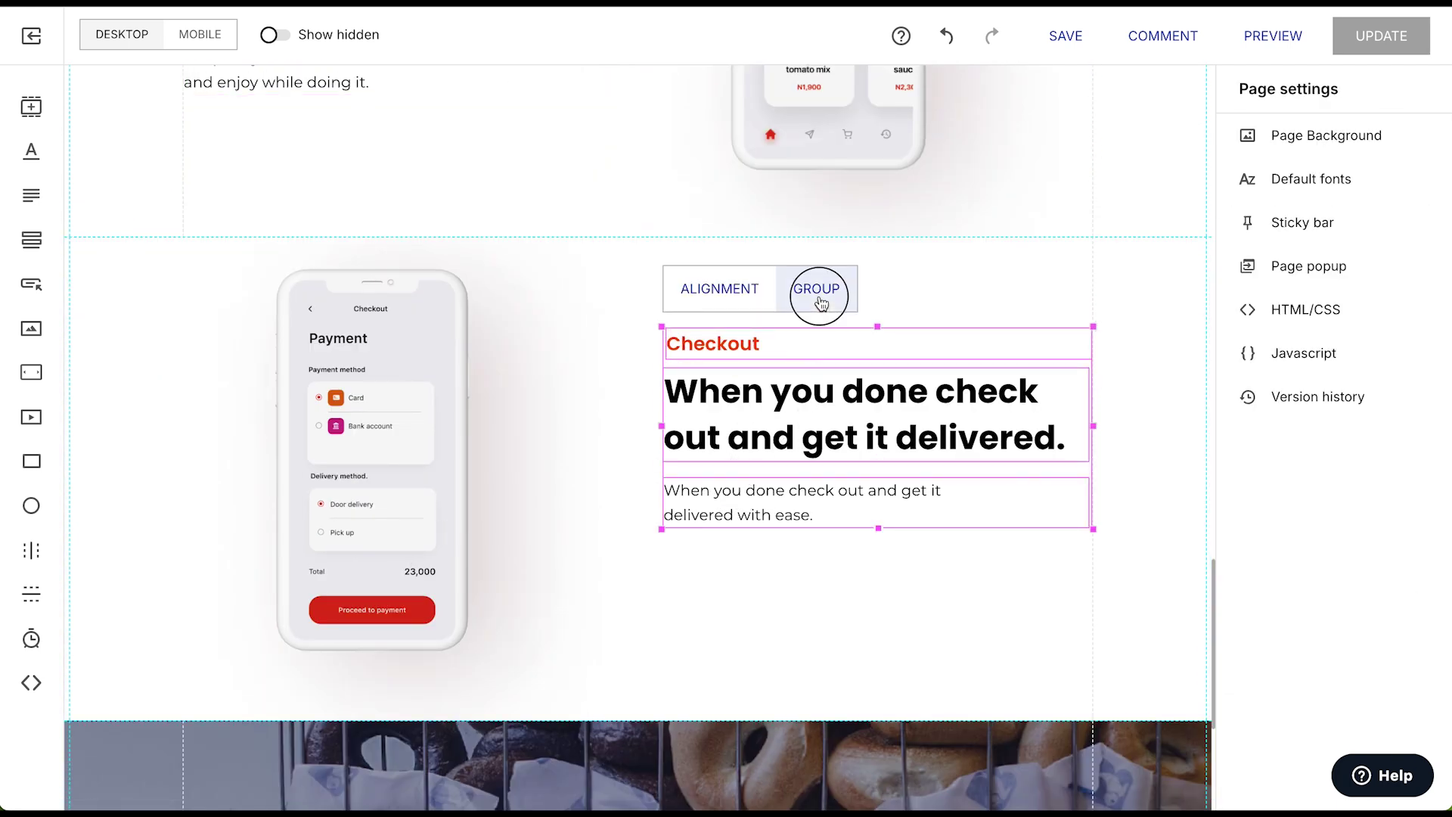
{"action": "left_click", "coordinate": [368, 506], "text": "shift"}
{"action": "left_click", "coordinate": [212, 201]}
{"action": "left_click", "coordinate": [480, 218]}
{"action": "scroll", "coordinate": [850, 572], "scroll_direction": "down", "scroll_amount": 5}
{"action": "left_click", "coordinate": [850, 572]}
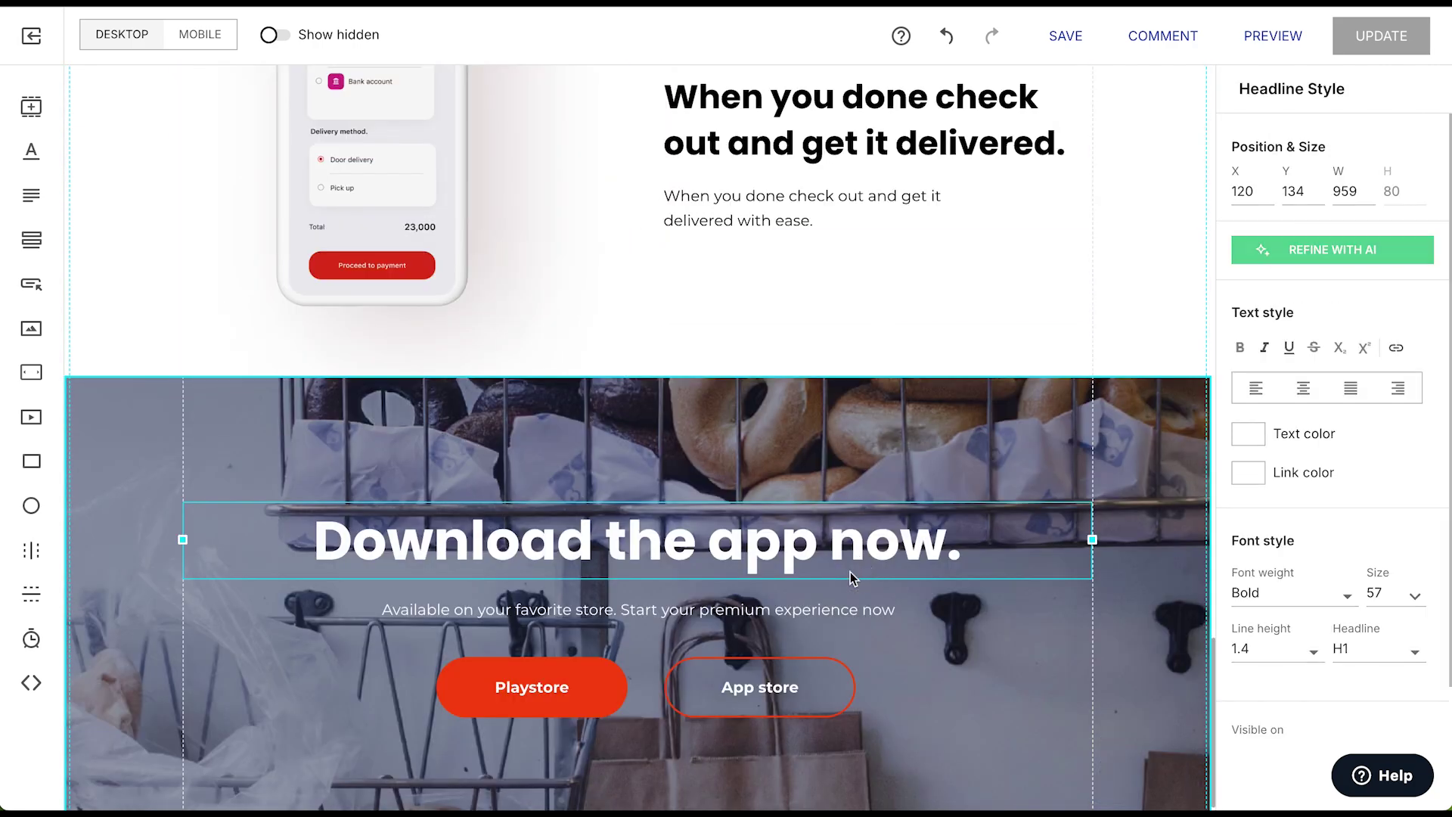
{"action": "scroll", "coordinate": [869, 608], "scroll_direction": "up", "scroll_amount": 15}
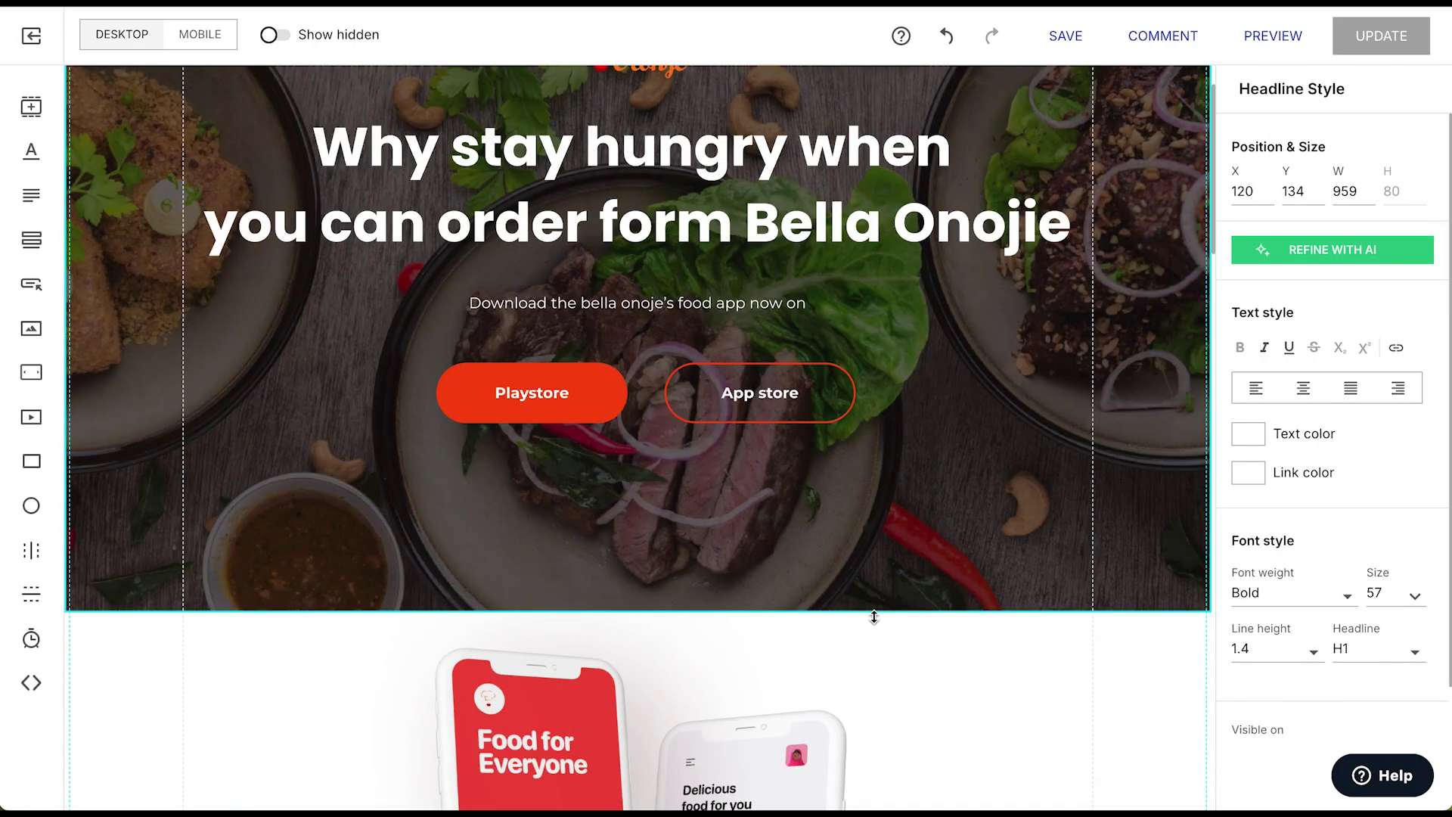
{"action": "scroll", "coordinate": [830, 649], "scroll_direction": "down", "scroll_amount": 15}
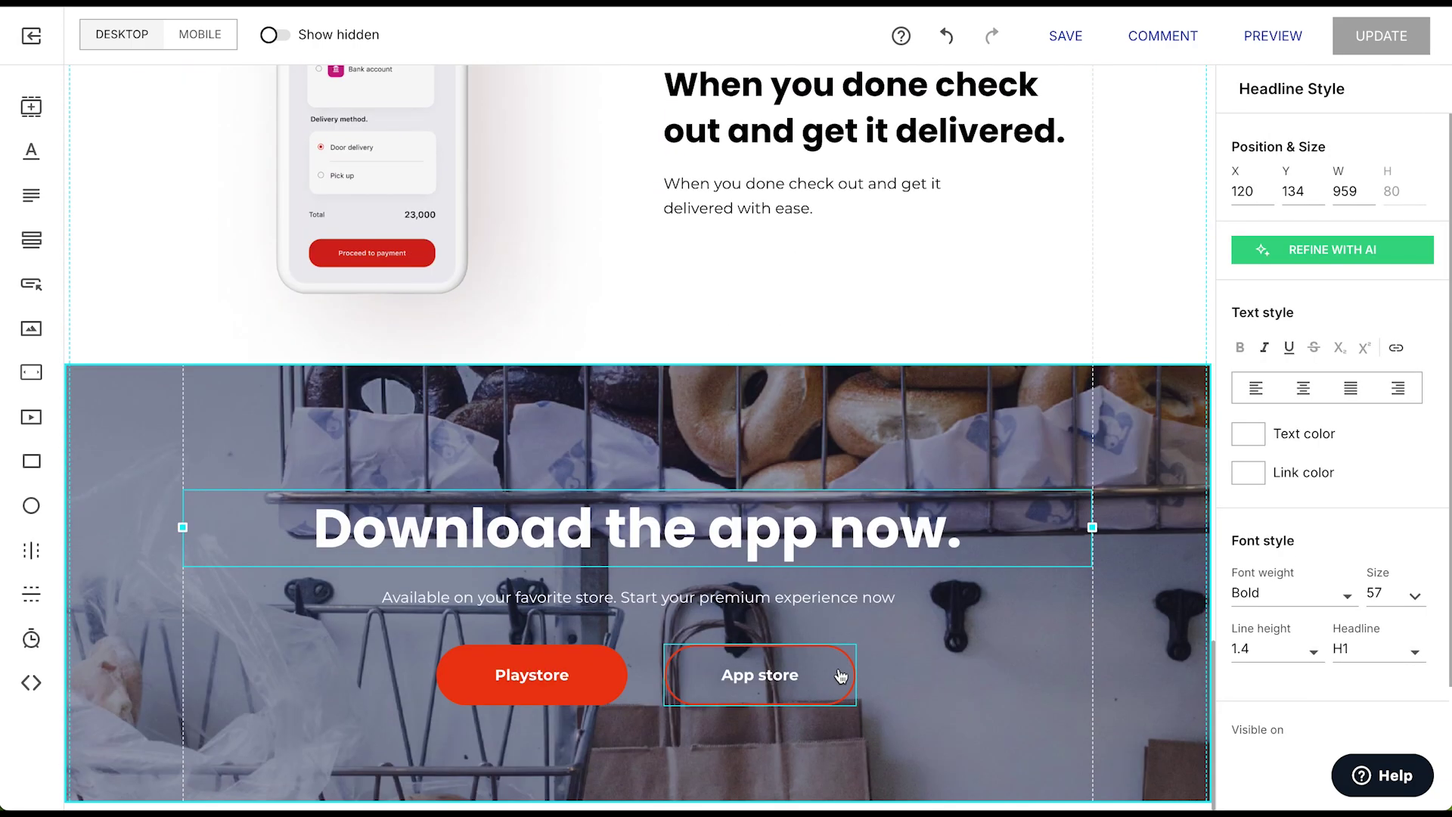
Step: Search the block templates for "footer" and insert the footer with only a centred copyright line below the download block
{"action": "left_click", "coordinate": [103, 611]}
{"action": "scroll", "coordinate": [375, 460], "scroll_direction": "down", "scroll_amount": 1}
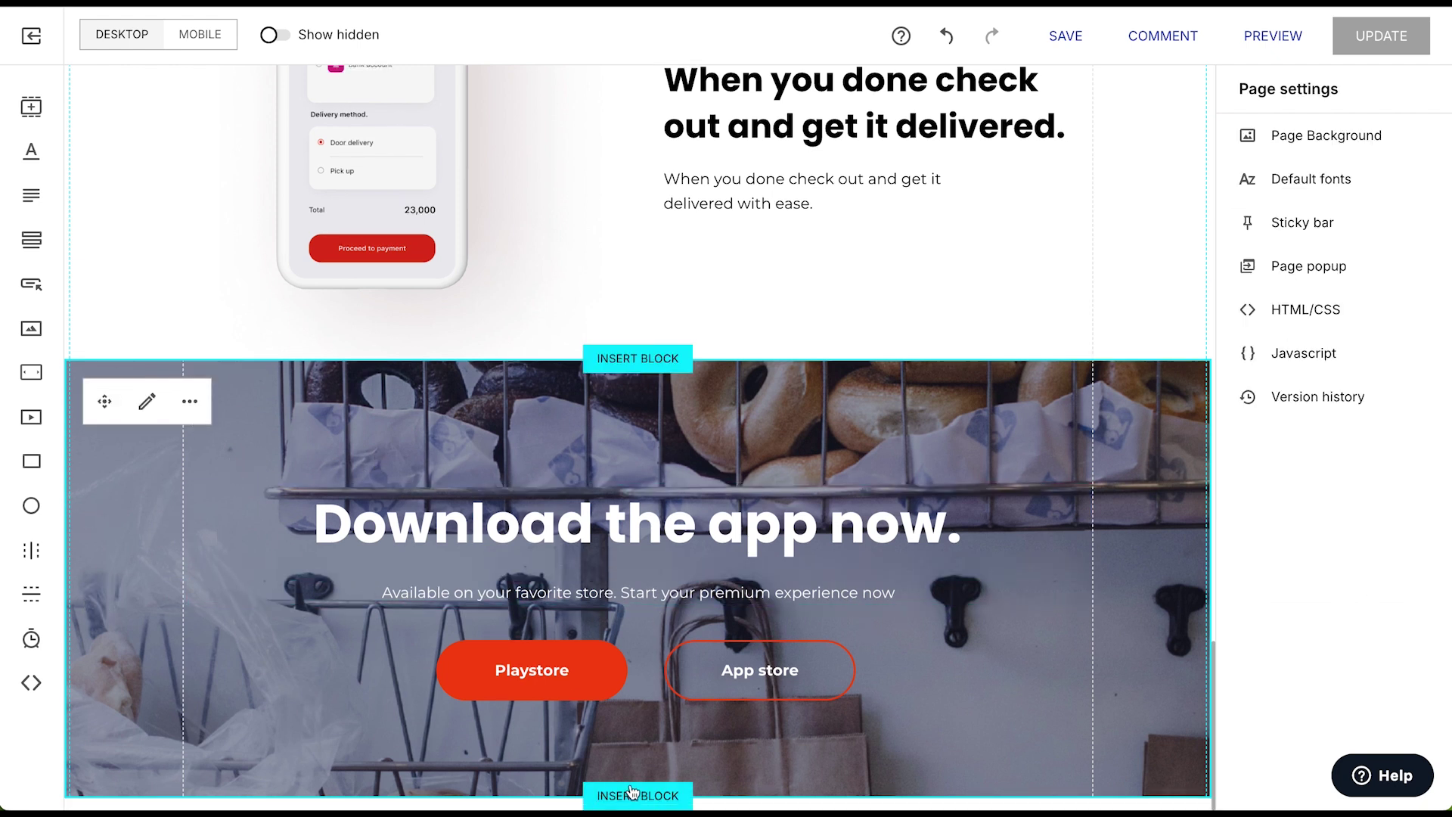
{"action": "left_click", "coordinate": [30, 107]}
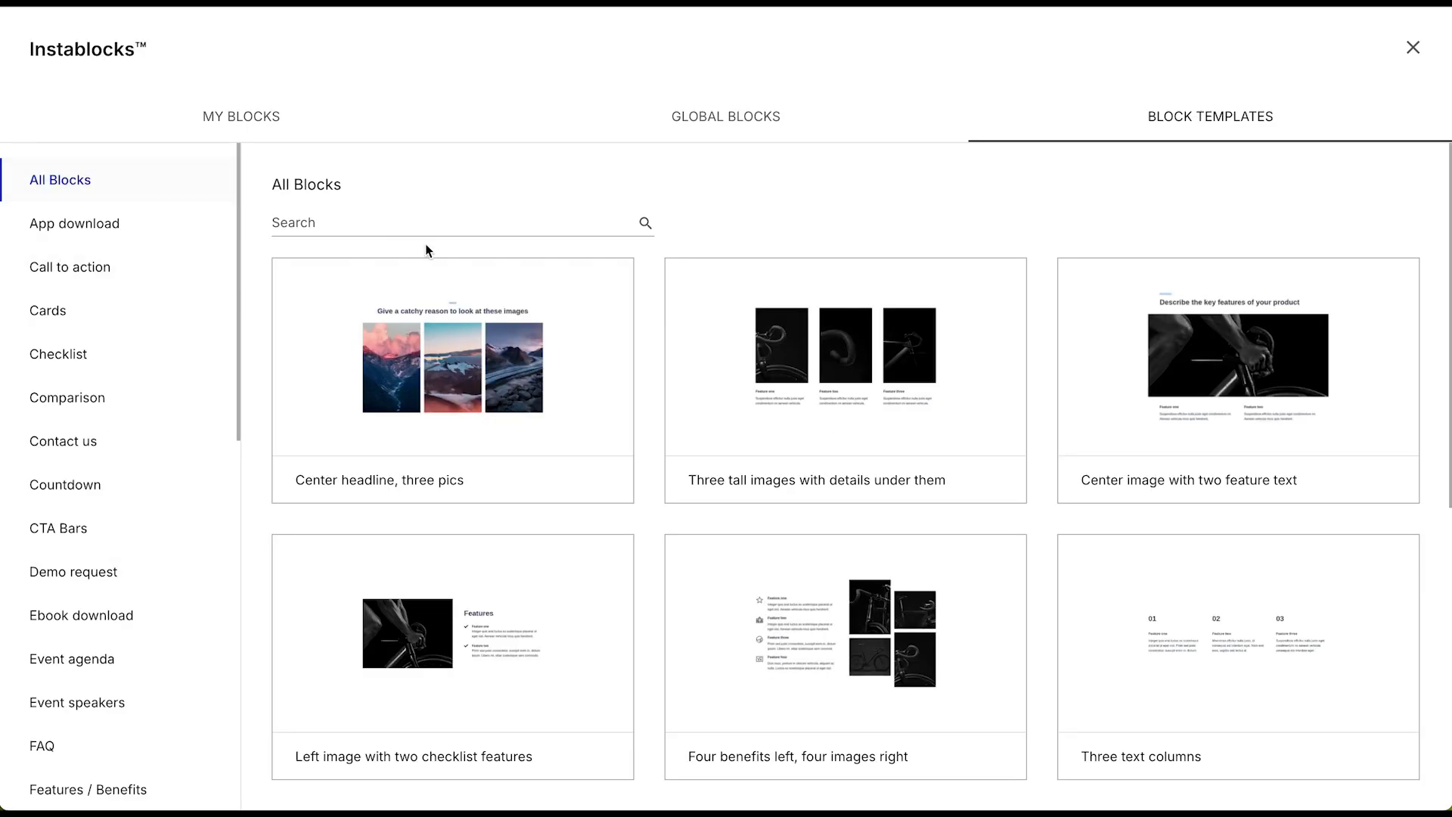
{"action": "type", "text": "foot"}
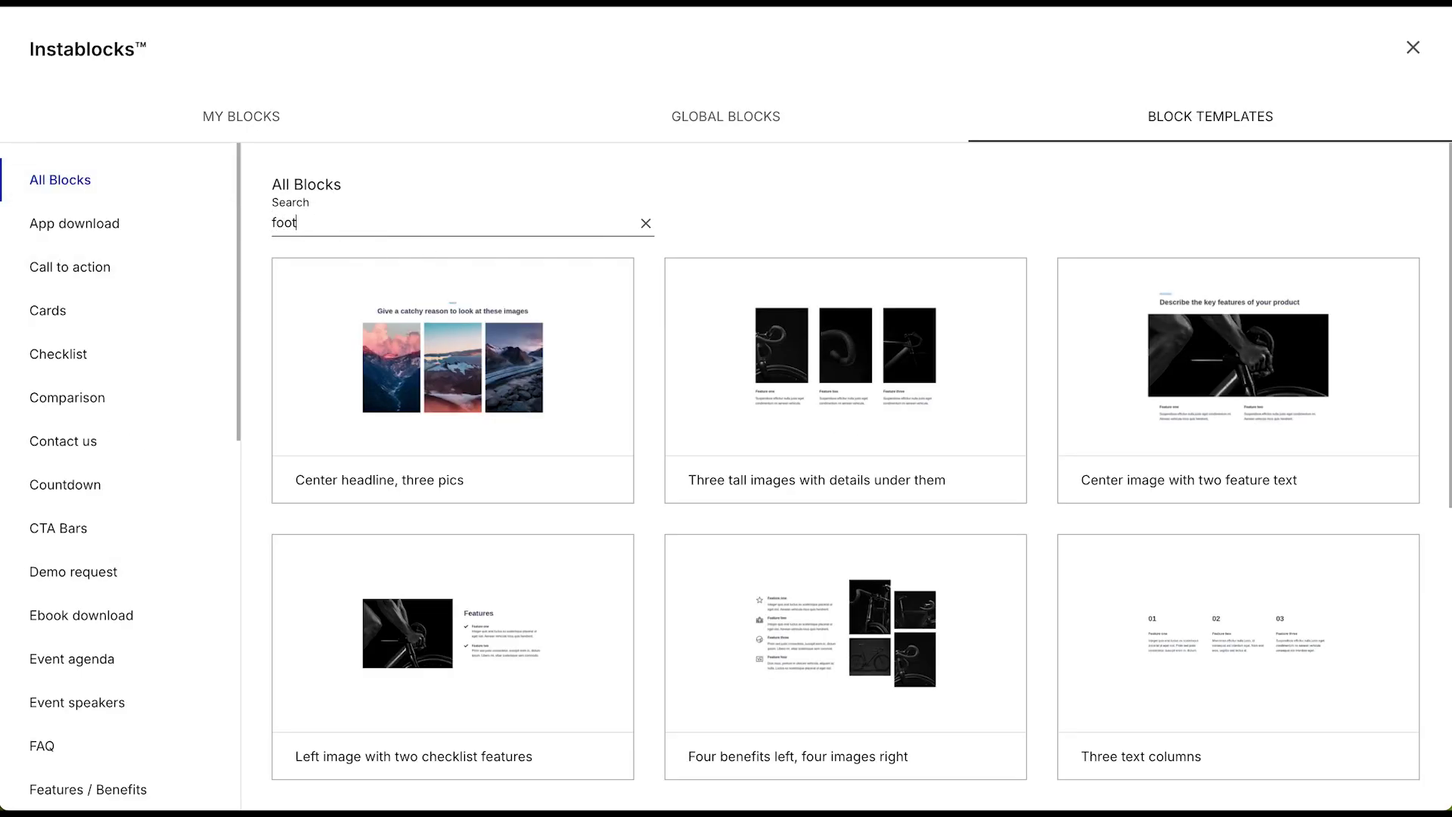
{"action": "type", "text": "er"}
{"action": "mouse_move", "coordinate": [1140, 493]}
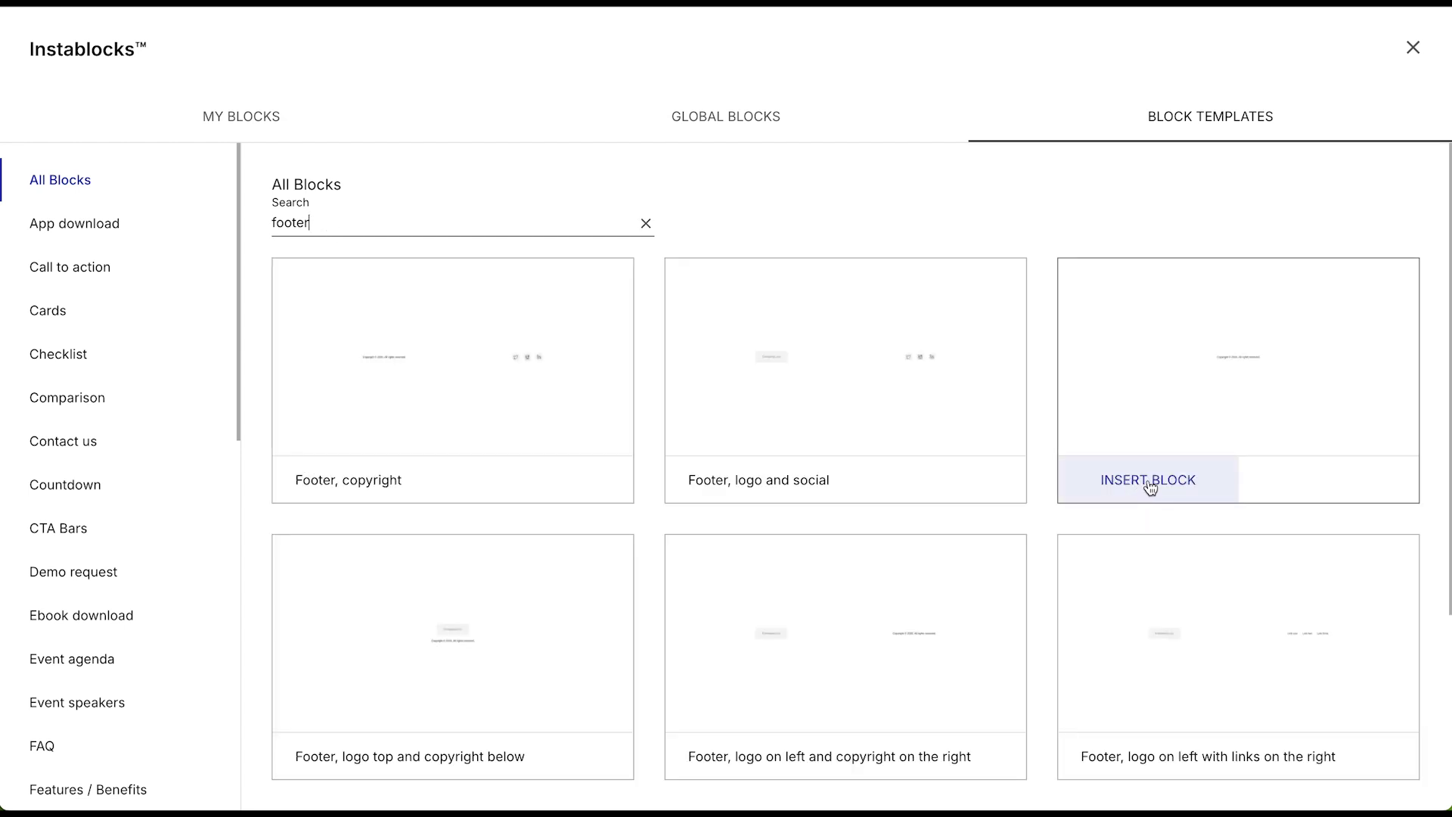
{"action": "left_click", "coordinate": [1152, 484]}
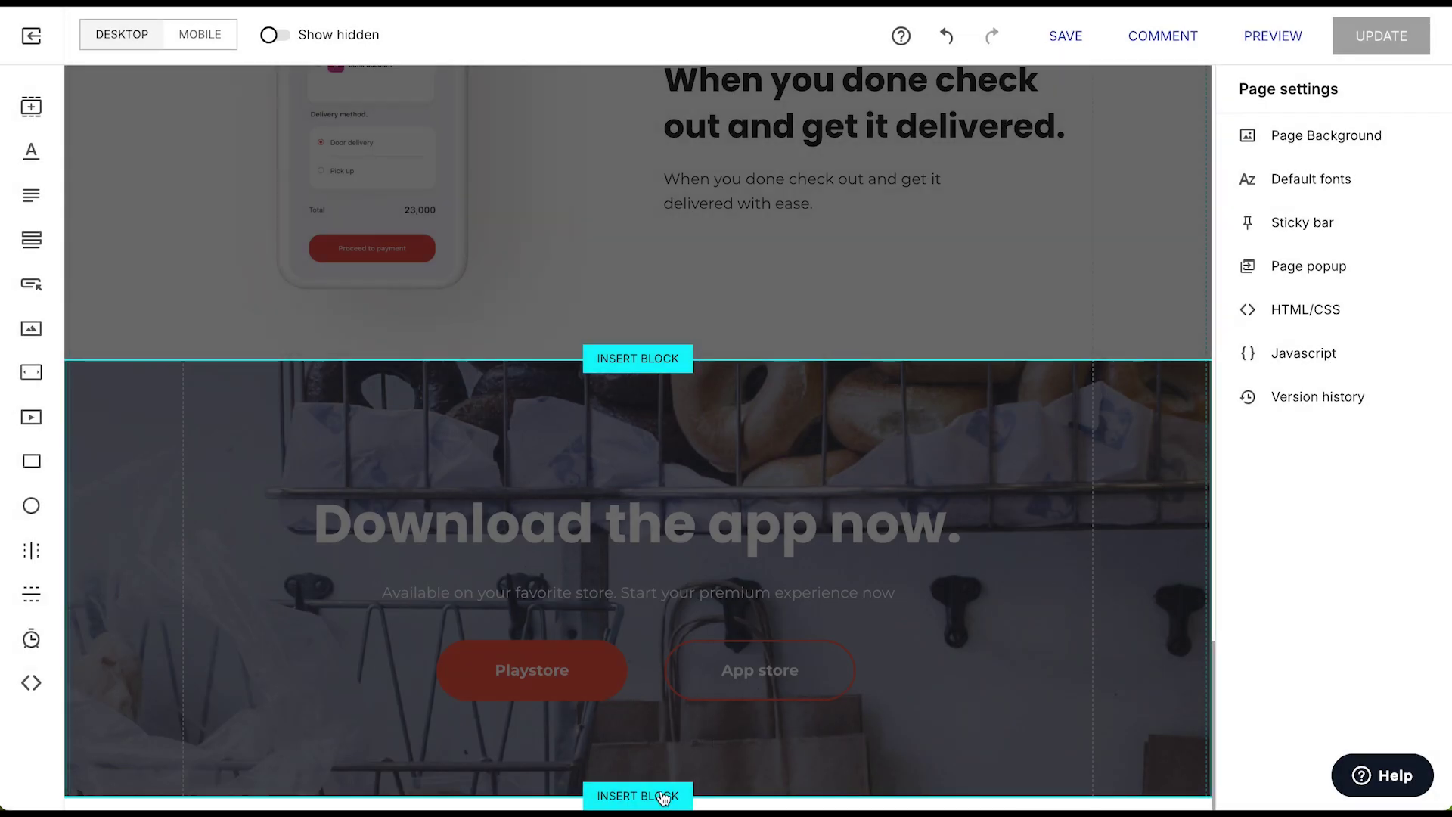
Step: Move the footer's copyright text to the right edge of the content area
{"action": "scroll", "coordinate": [986, 560], "scroll_direction": "down", "scroll_amount": 1}
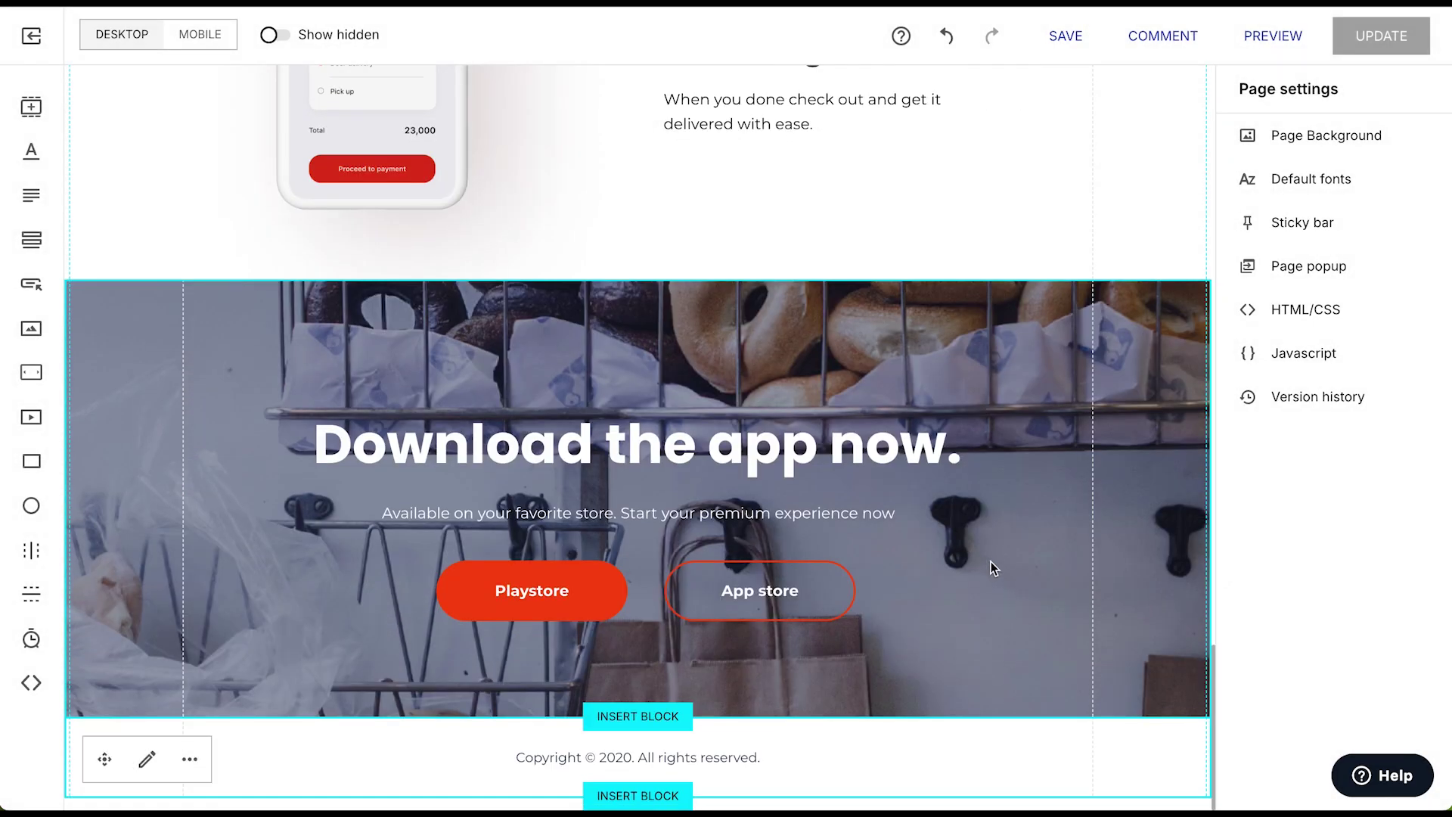
{"action": "left_click", "coordinate": [663, 760]}
{"action": "left_click_drag", "start_coordinate": [190, 761], "coordinate": [813, 762]}
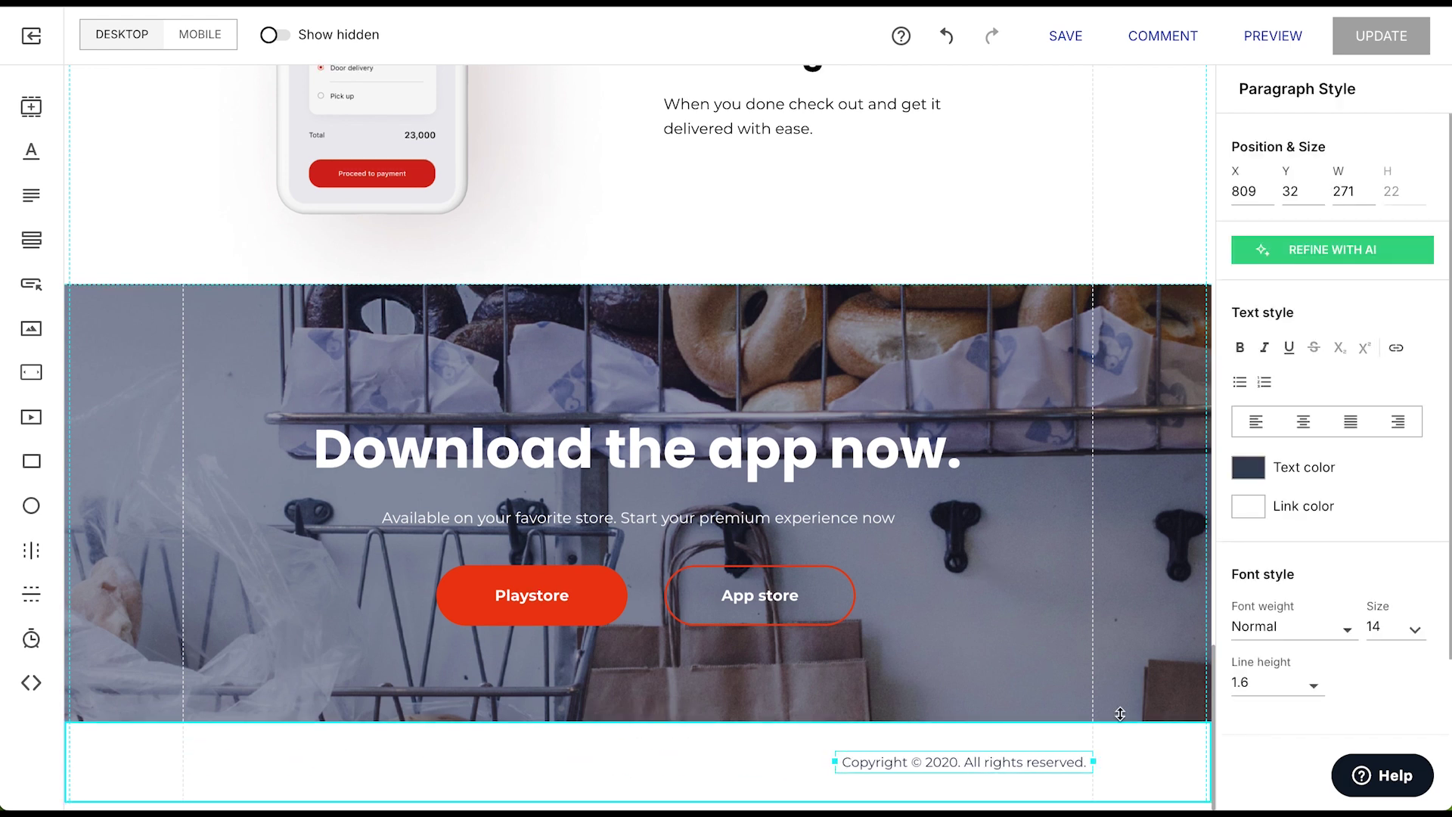
Step: Set the copyright text's color to black and its font weight to Medium
{"action": "left_click", "coordinate": [1248, 454]}
{"action": "left_click", "coordinate": [1259, 720]}
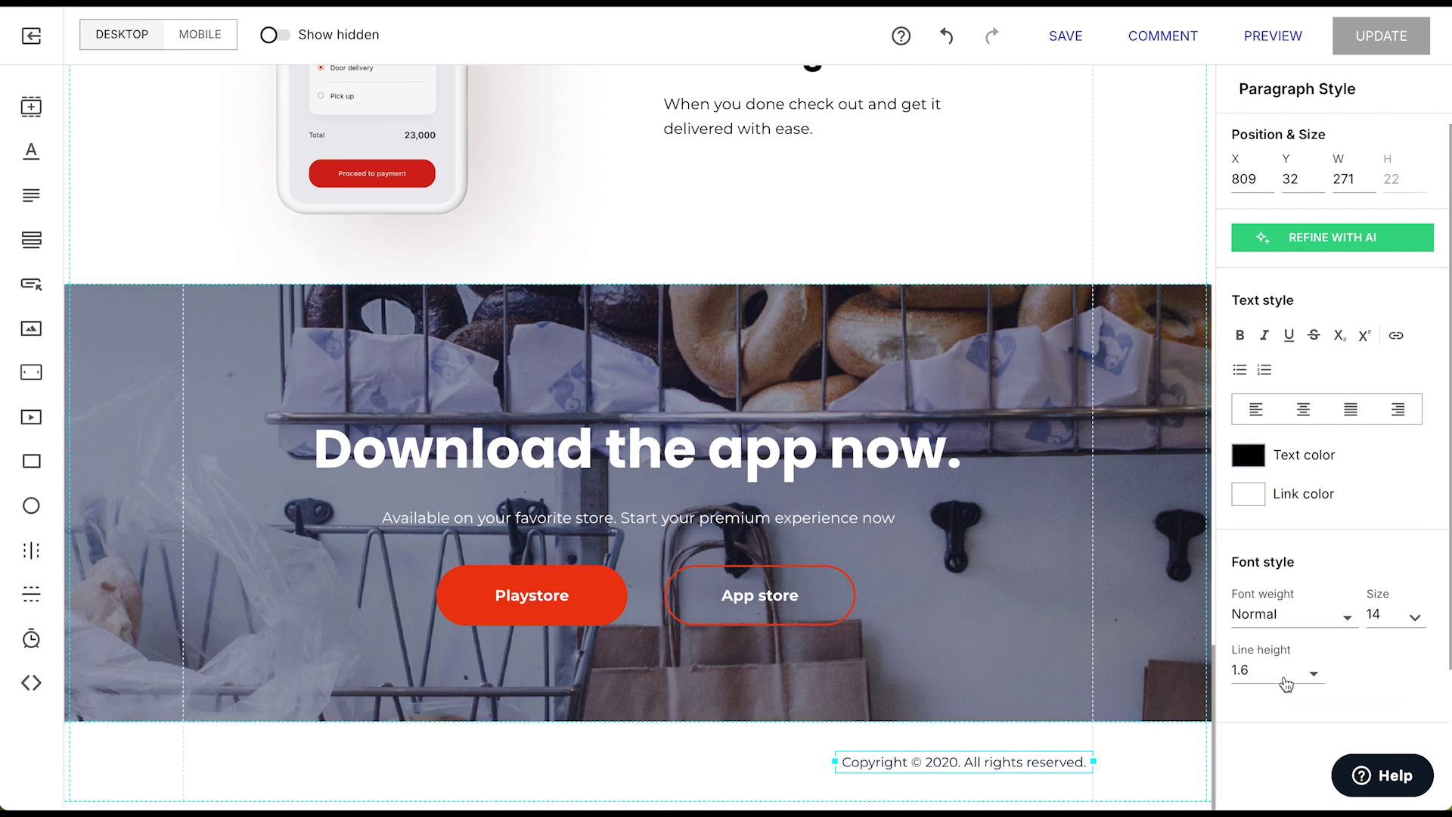
{"action": "left_click", "coordinate": [1277, 616]}
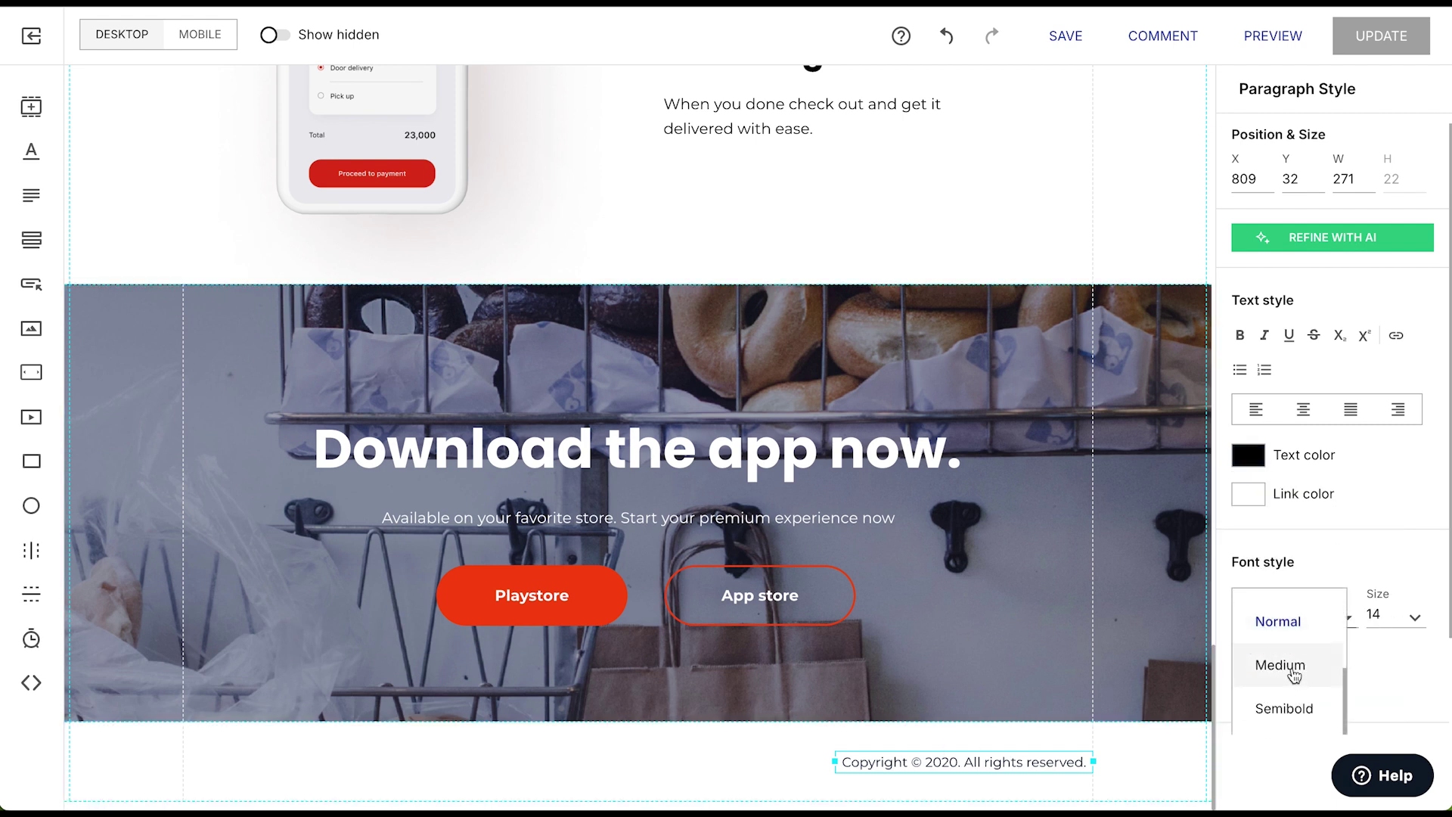
{"action": "left_click", "coordinate": [1294, 669]}
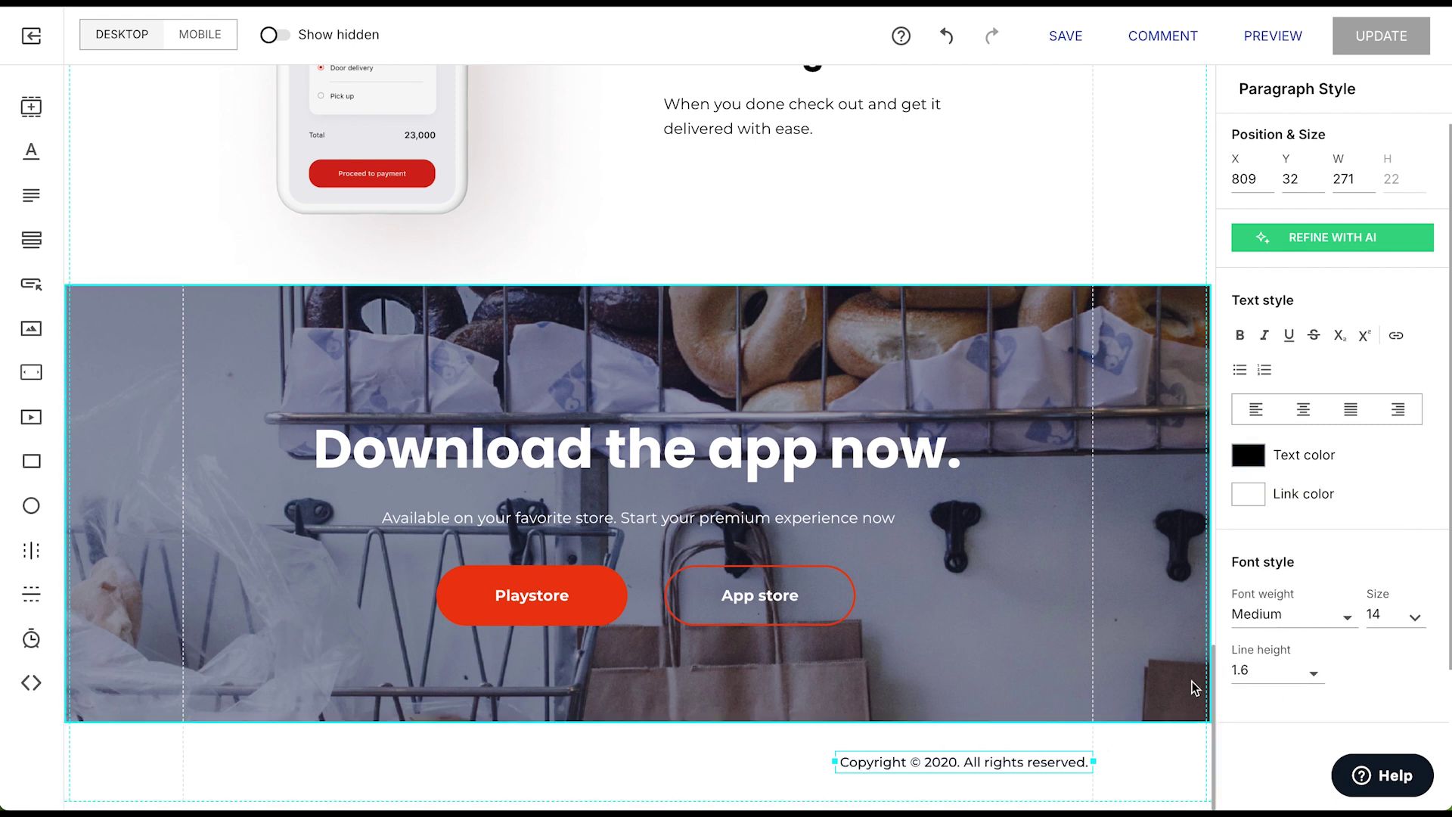
Step: Replace the footer's copyright text with "Copywright 2020 Bella Onojie.com"
{"action": "double_click", "coordinate": [1007, 762]}
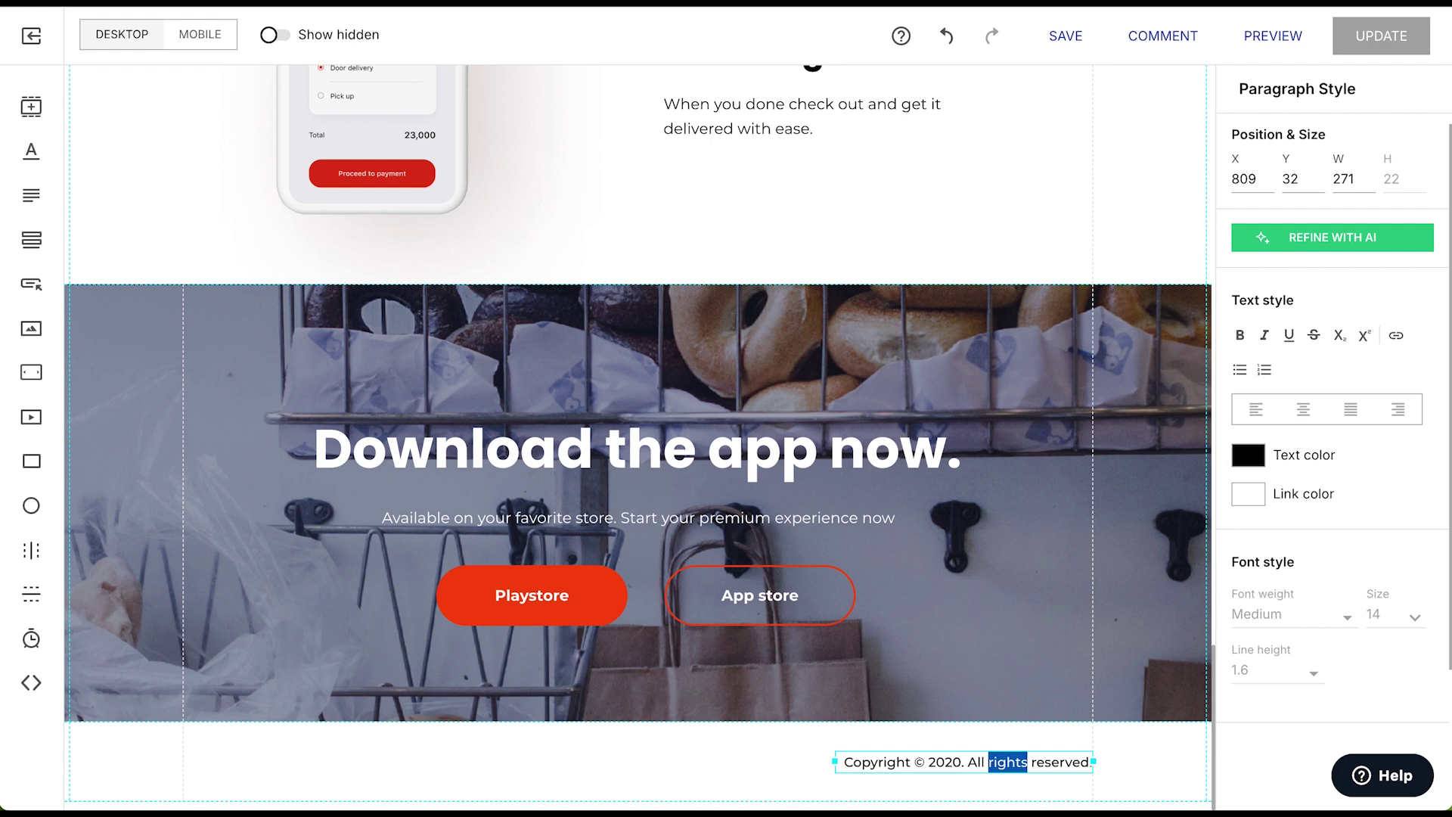
{"action": "triple_click", "coordinate": [979, 760]}
{"action": "type", "text": "Copywright 2020 Bella Onojie.com"}
{"action": "left_click", "coordinate": [308, 768]}
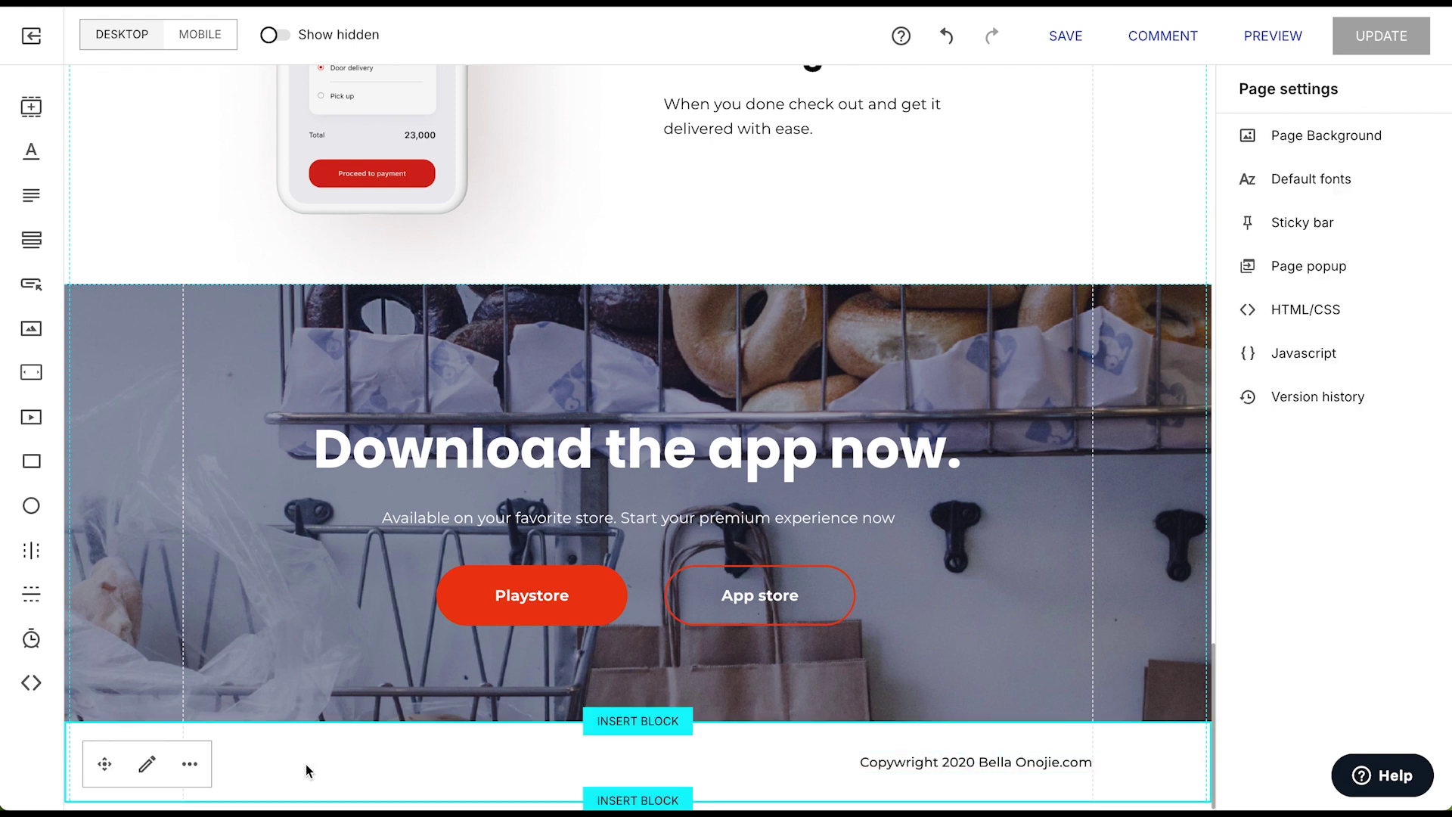
Step: Insert logo.png from the image assets and place it at the left edge of the footer's content area
{"action": "left_click", "coordinate": [31, 330]}
{"action": "scroll", "coordinate": [756, 457], "scroll_direction": "down", "scroll_amount": 1}
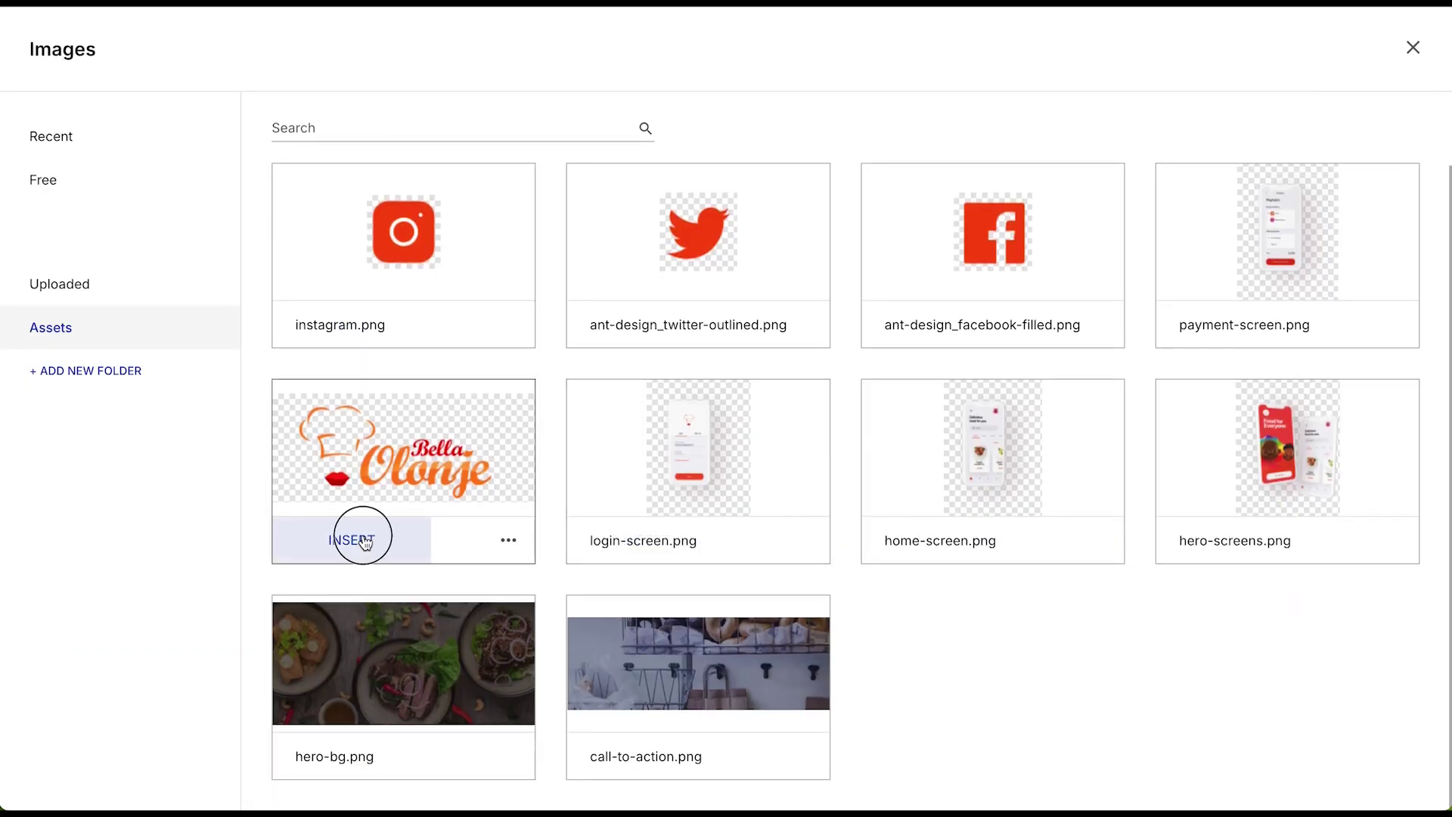
{"action": "left_click", "coordinate": [366, 543]}
{"action": "left_click_drag", "start_coordinate": [625, 516], "coordinate": [292, 756]}
{"action": "key", "text": "ctrl+z"}
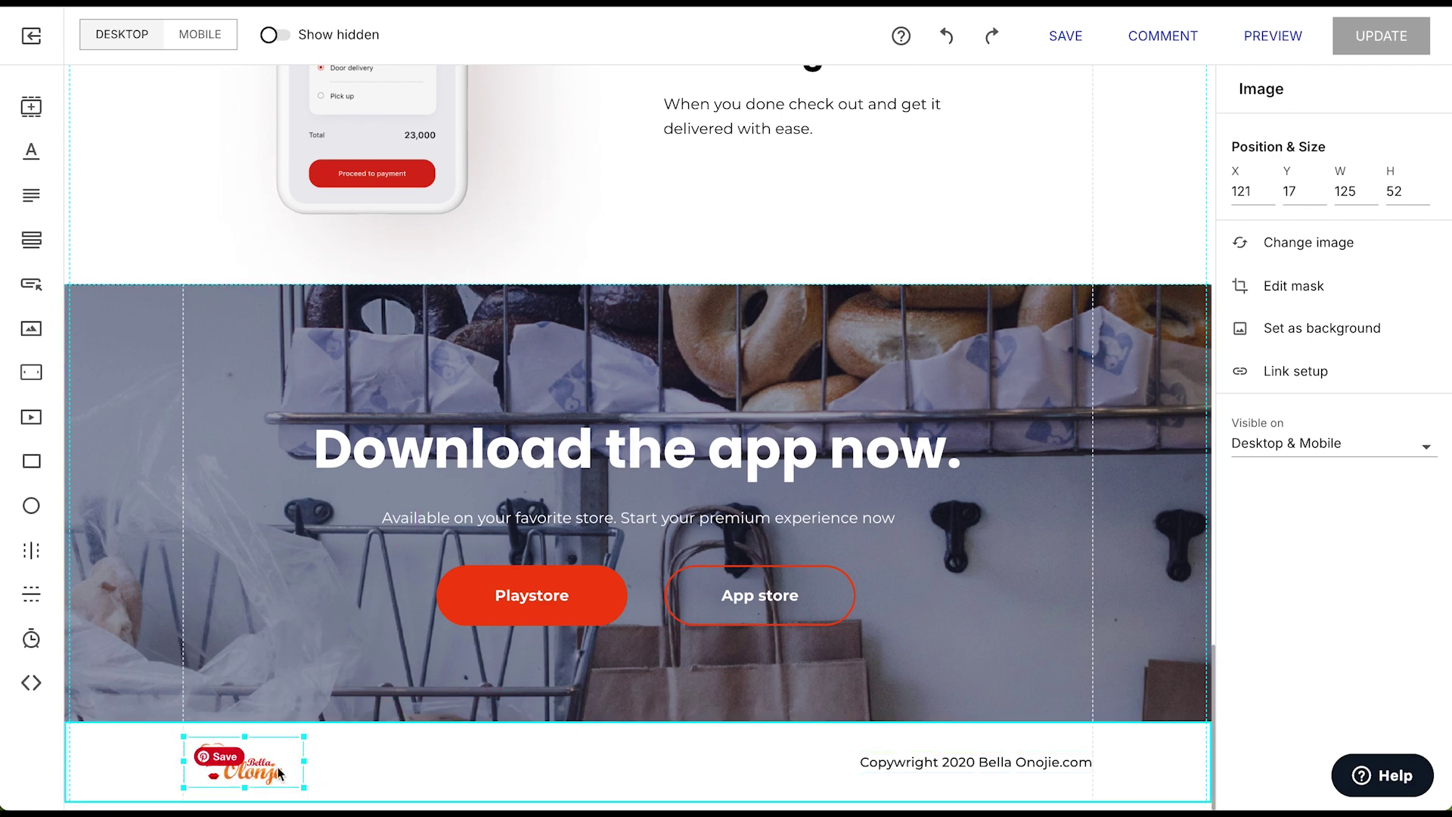
Step: Duplicate the footer logo toward the middle, replace the copy with instagram.png and shrink it to a small icon
{"action": "left_click_drag", "start_coordinate": [320, 770], "coordinate": [616, 771]}
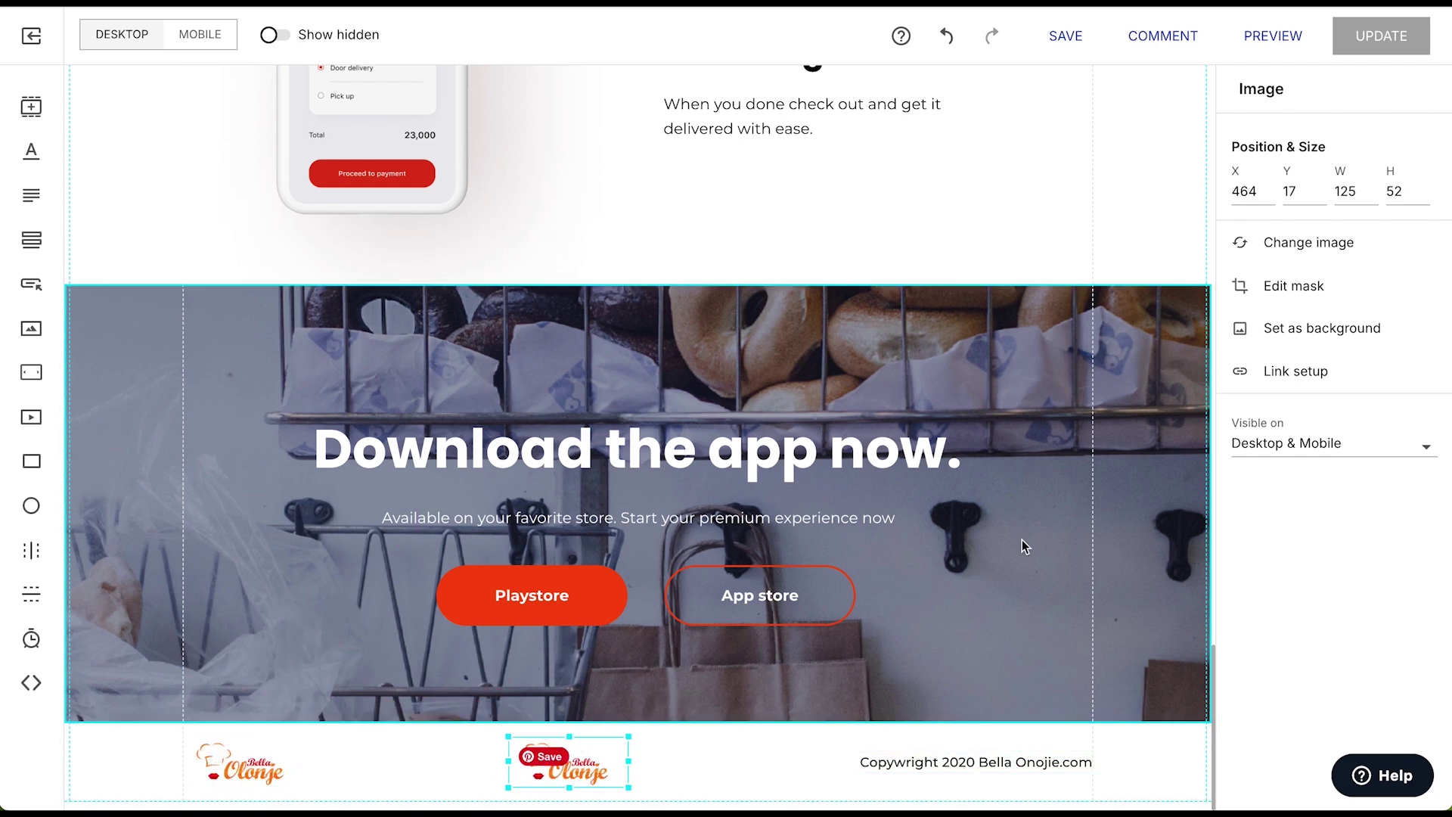
{"action": "left_click", "coordinate": [1360, 260]}
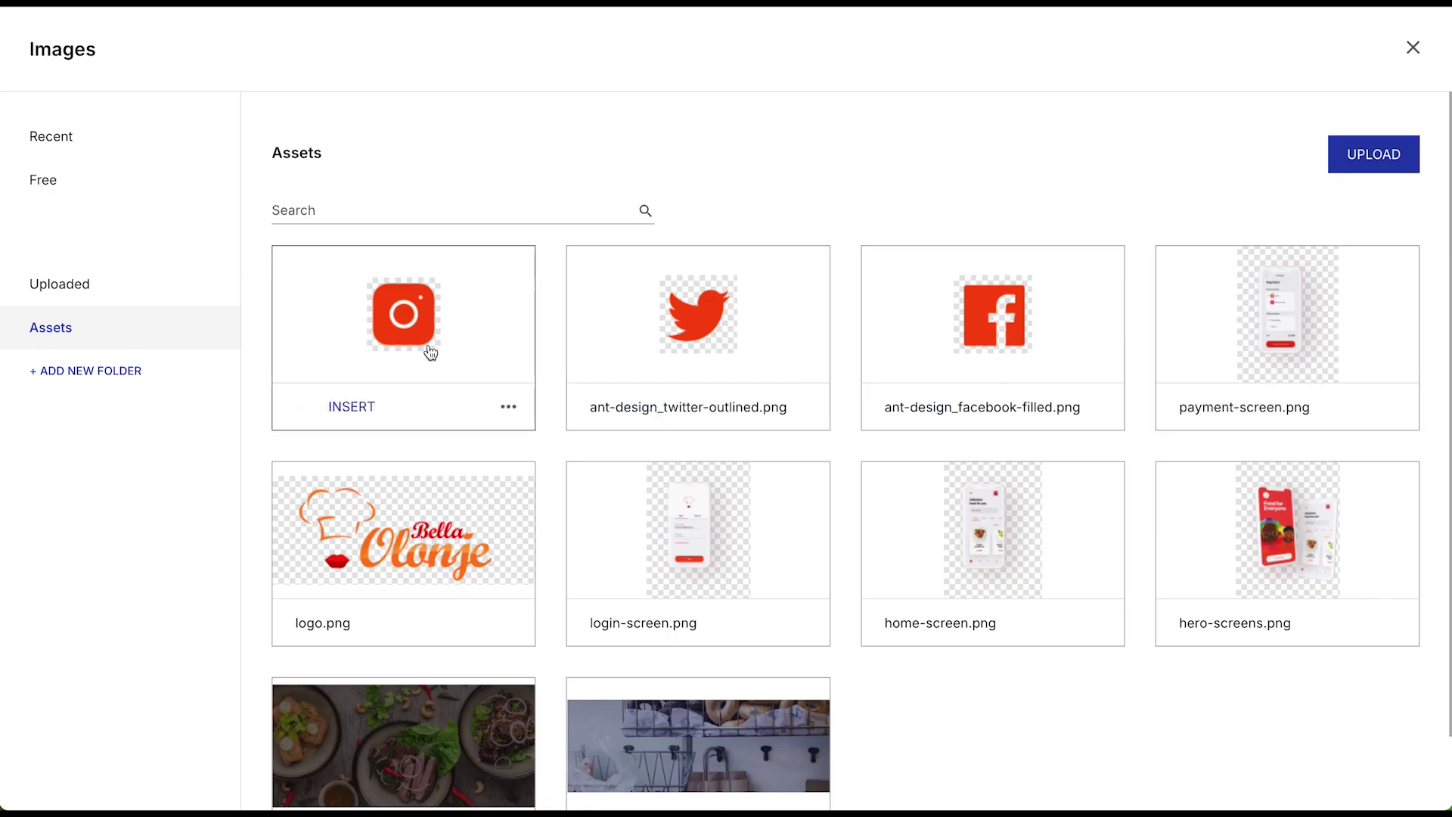
{"action": "left_click", "coordinate": [360, 408]}
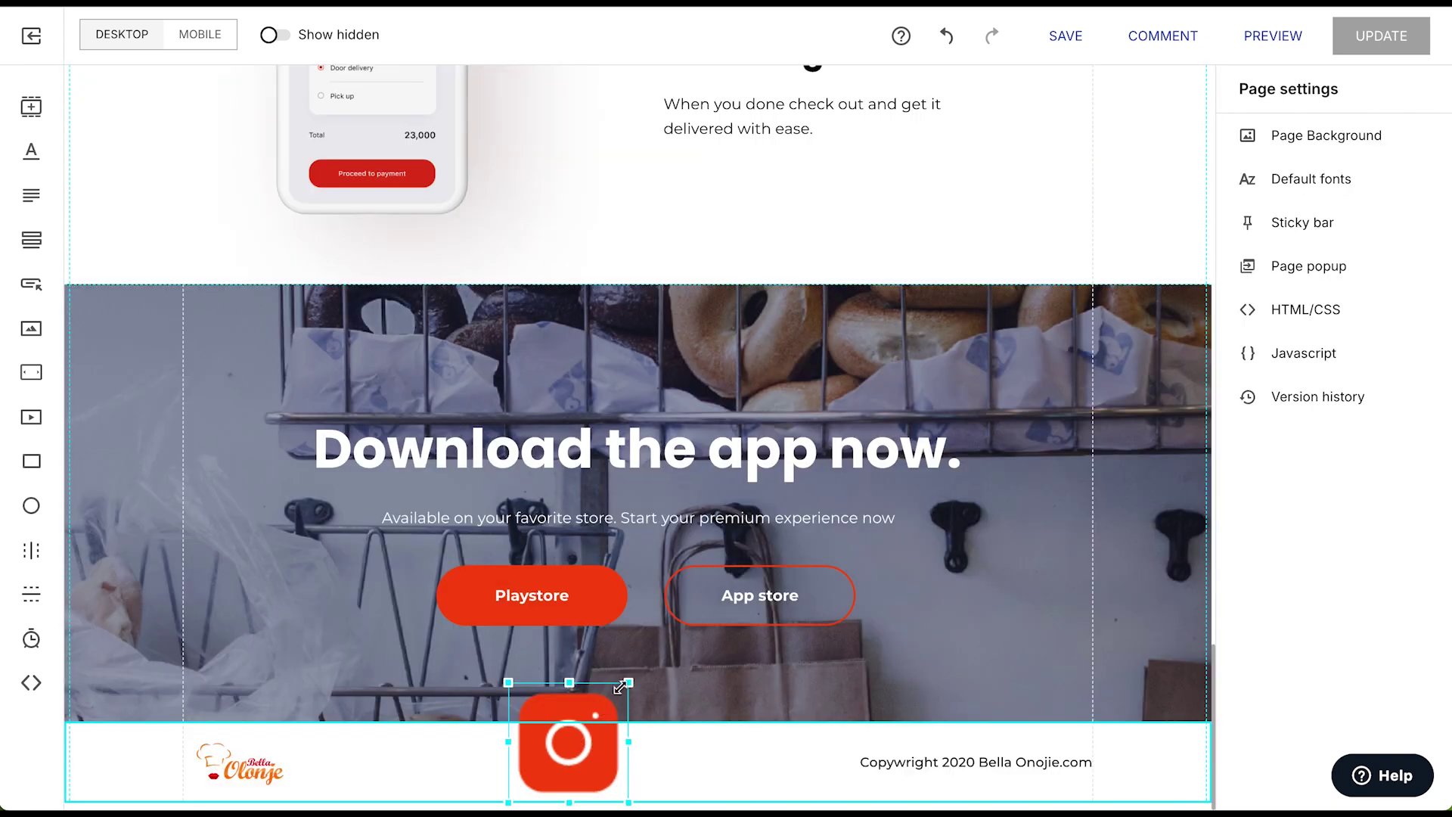
{"action": "left_click_drag", "start_coordinate": [628, 727], "coordinate": [575, 736]}
{"action": "left_click_drag", "start_coordinate": [512, 800], "coordinate": [697, 760]}
Step: Duplicate the Instagram icon, replace the copy with ant-design_facebook-filled.png and position the two icons in the footer
{"action": "key", "text": "ctrl+d"}
{"action": "double_click", "coordinate": [696, 760]}
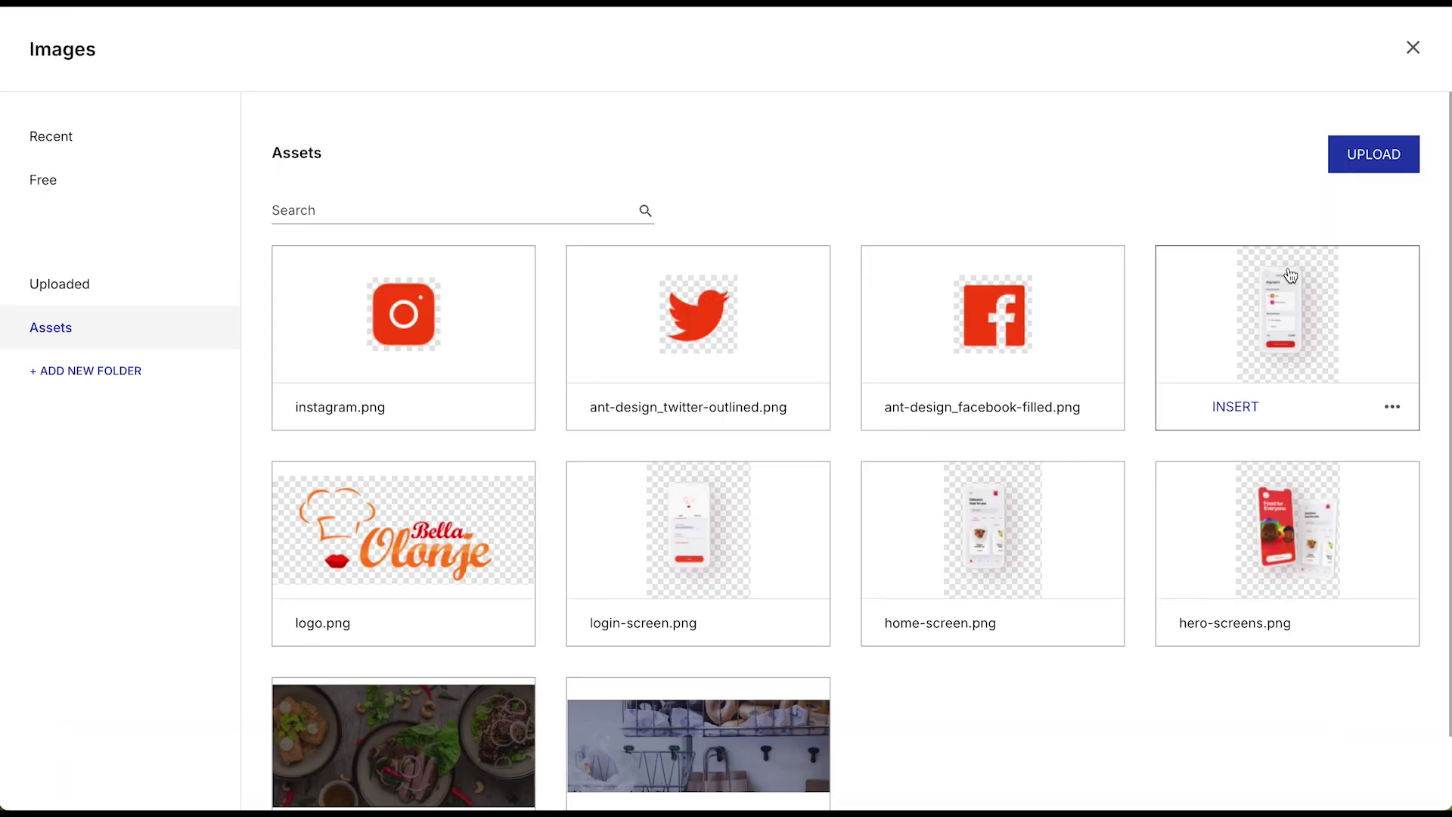
{"action": "left_click", "coordinate": [968, 410]}
{"action": "left_click_drag", "start_coordinate": [689, 768], "coordinate": [608, 765]}
{"action": "left_click", "coordinate": [779, 755]}
Step: Switch the page to its mobile layout and look through the sections below the hero
{"action": "scroll", "coordinate": [838, 386], "scroll_direction": "up", "scroll_amount": 15}
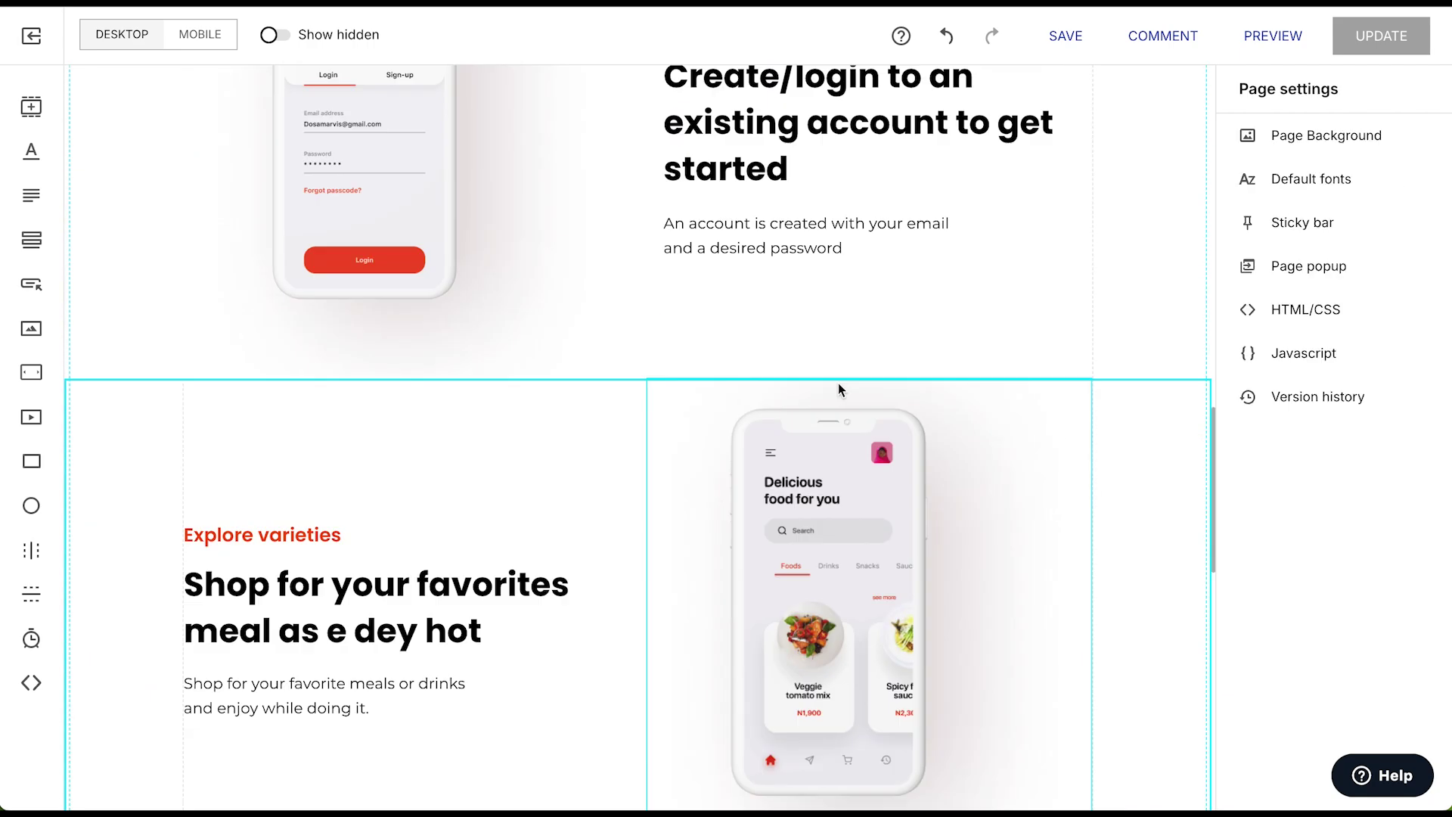
{"action": "scroll", "coordinate": [838, 383], "scroll_direction": "up", "scroll_amount": 3}
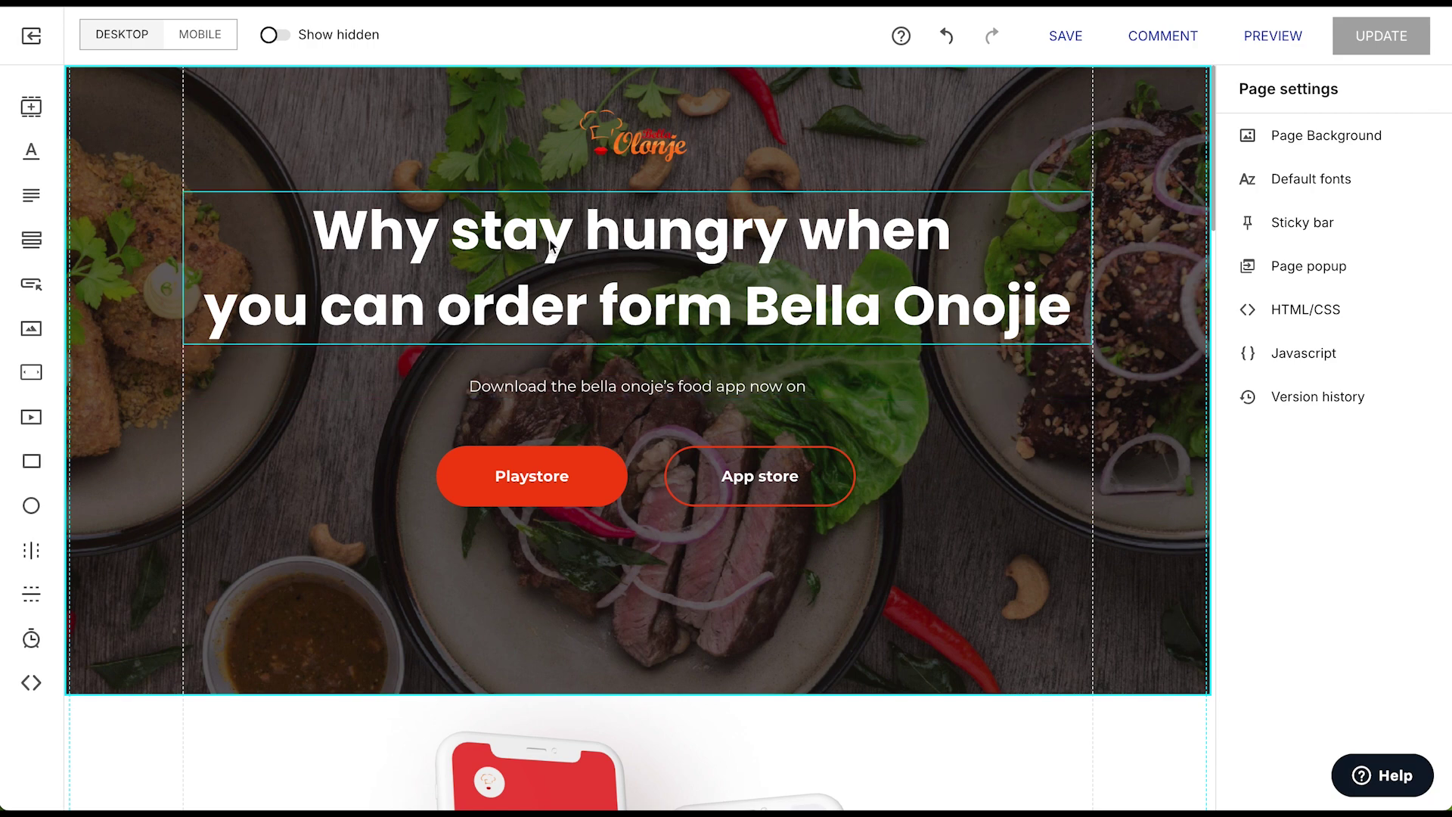
{"action": "left_click", "coordinate": [210, 39]}
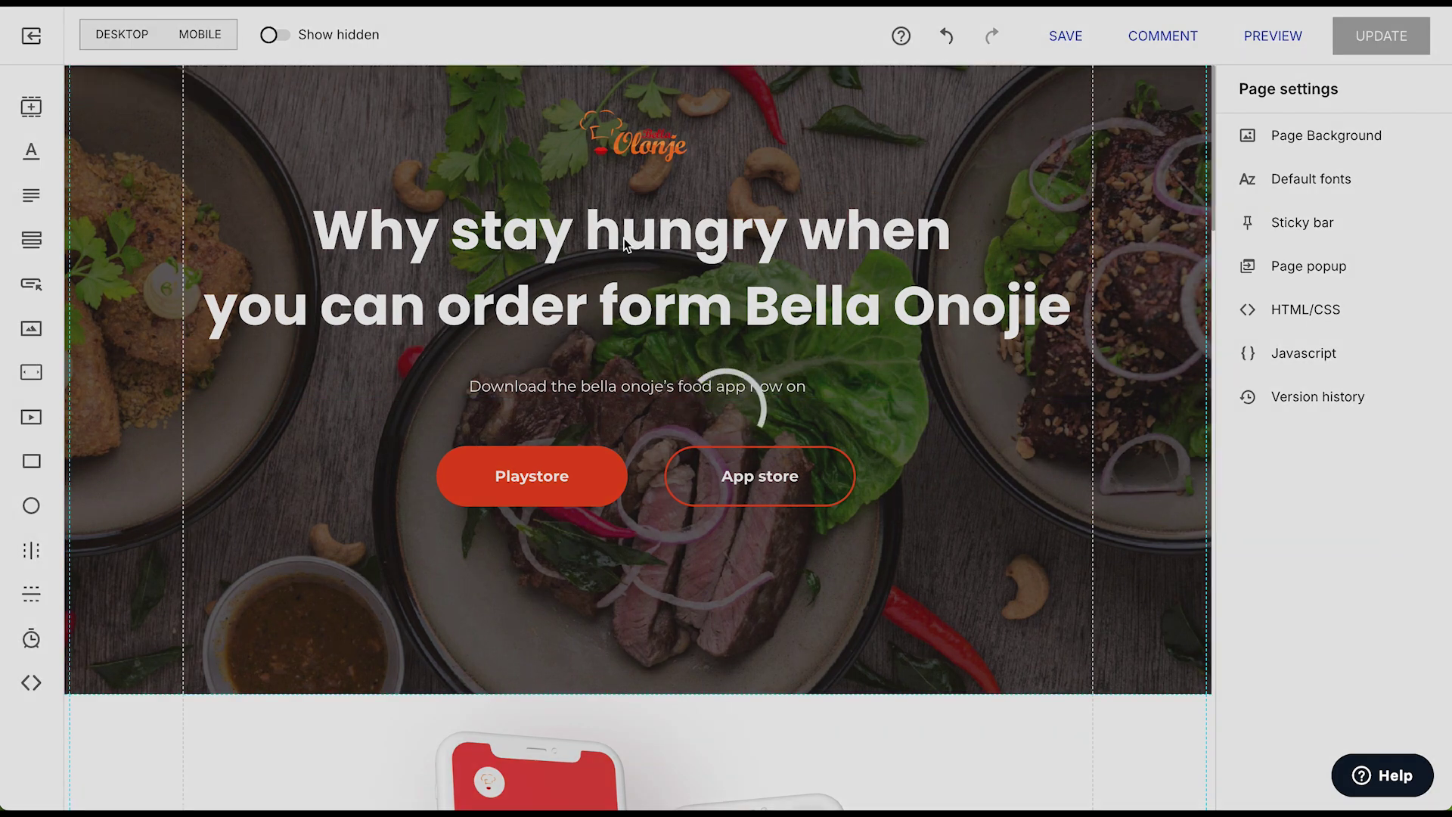
{"action": "left_click", "coordinate": [624, 242]}
{"action": "scroll", "coordinate": [832, 508], "scroll_direction": "down", "scroll_amount": 15}
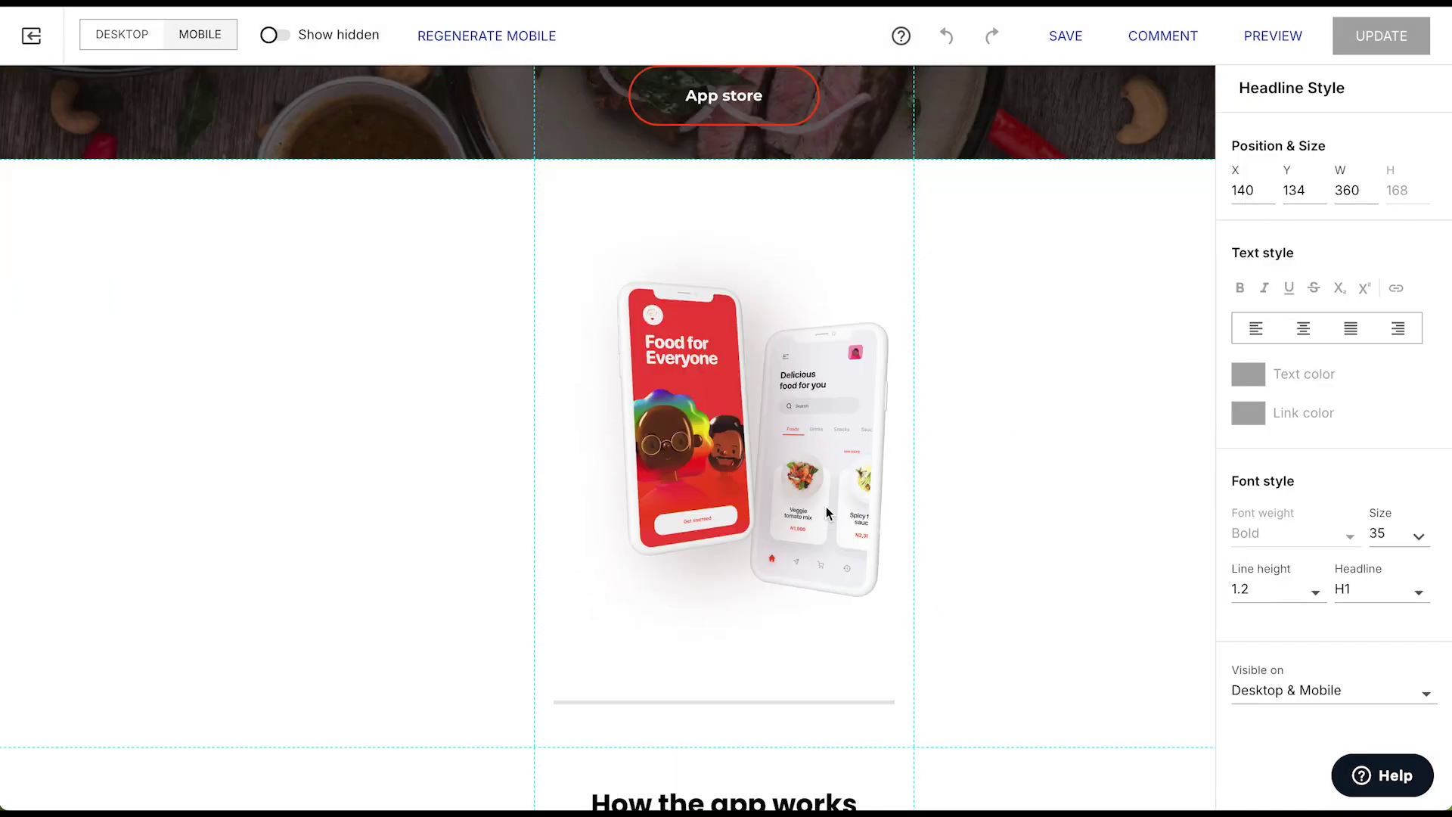
{"action": "scroll", "coordinate": [827, 513], "scroll_direction": "down", "scroll_amount": 15}
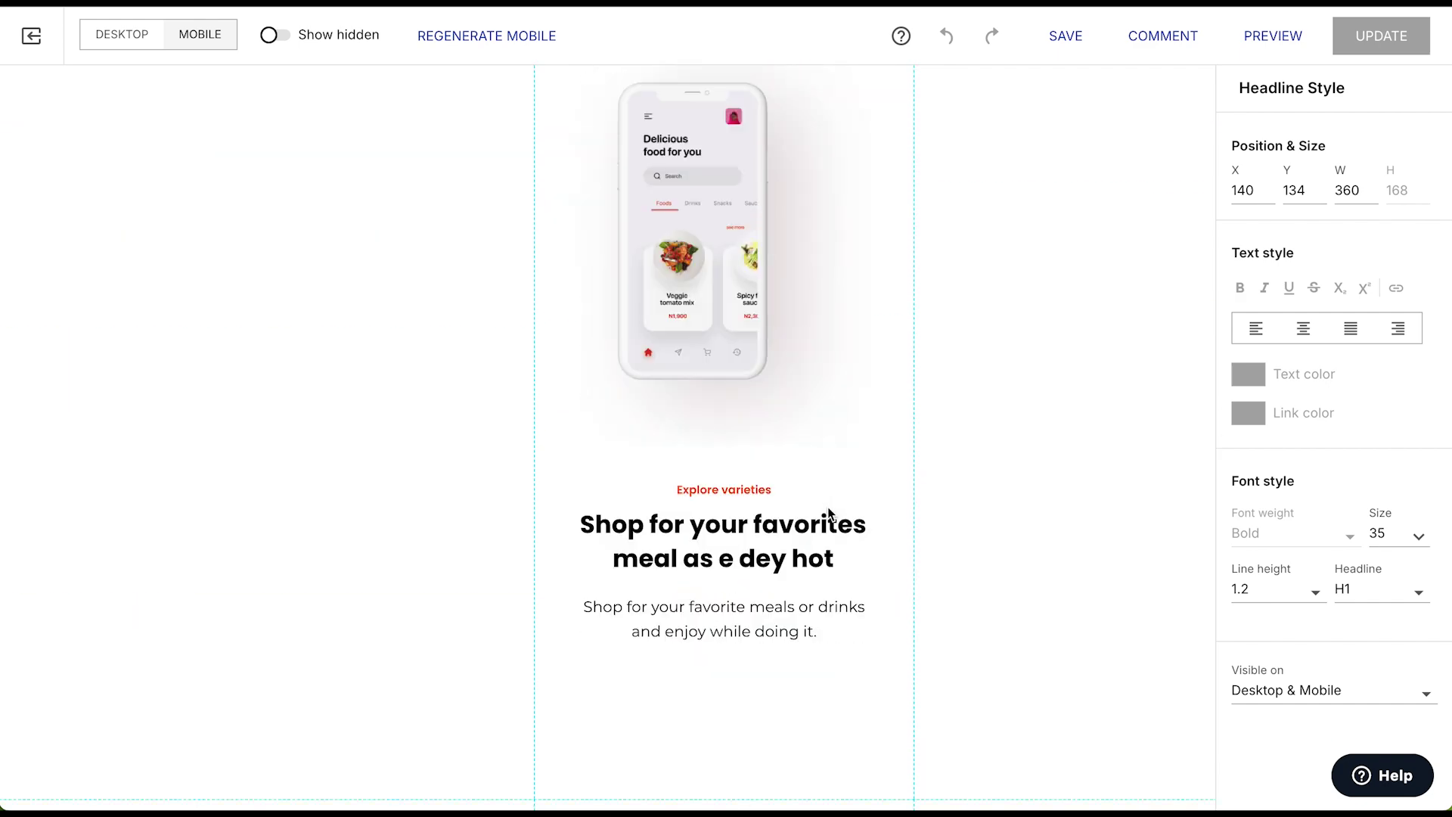
{"action": "scroll", "coordinate": [830, 513], "scroll_direction": "down", "scroll_amount": 5}
{"action": "scroll", "coordinate": [834, 512], "scroll_direction": "up", "scroll_amount": 20}
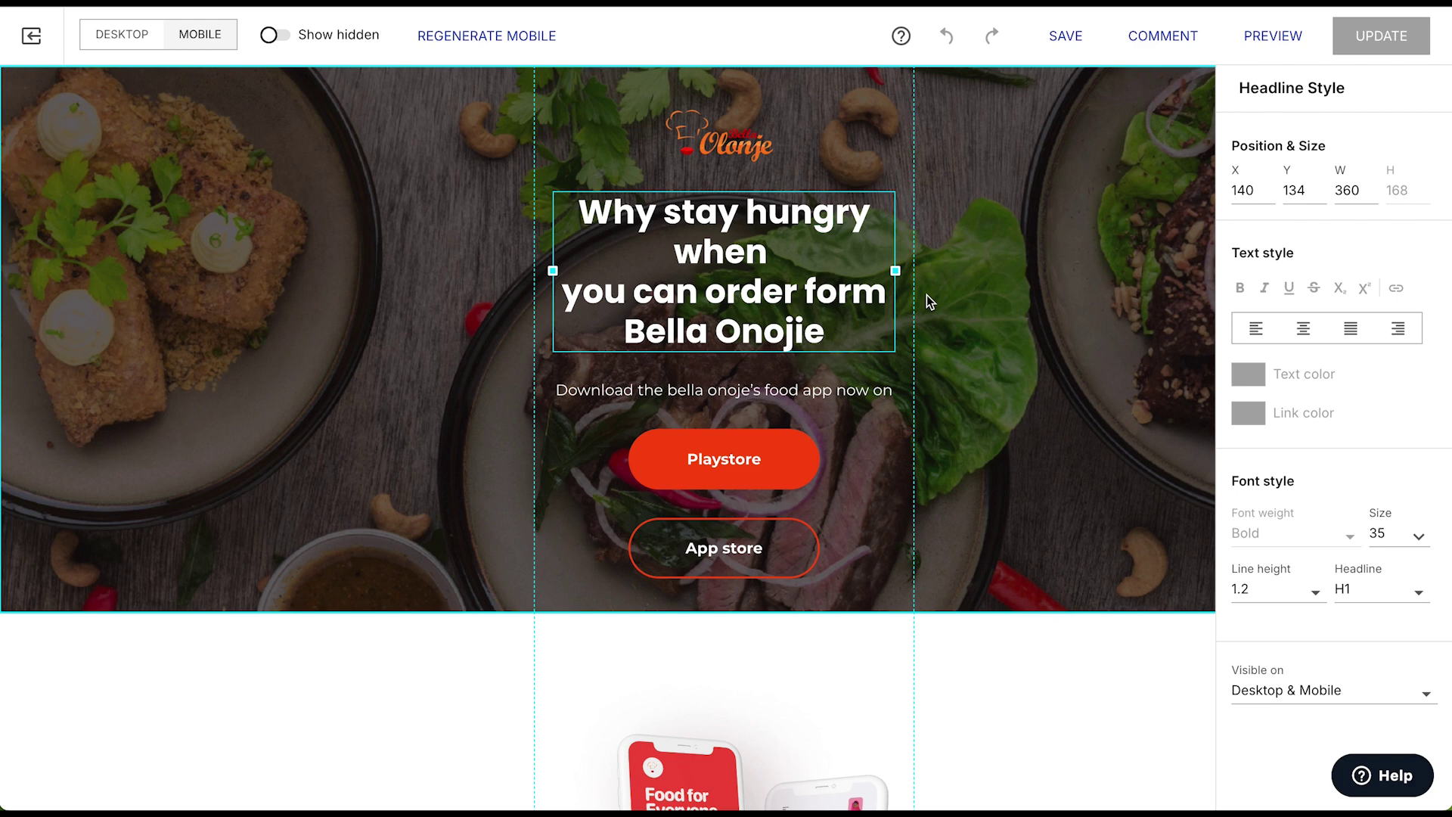
{"action": "left_click_drag", "start_coordinate": [895, 270], "coordinate": [909, 272]}
{"action": "key", "text": "ctrl+z"}
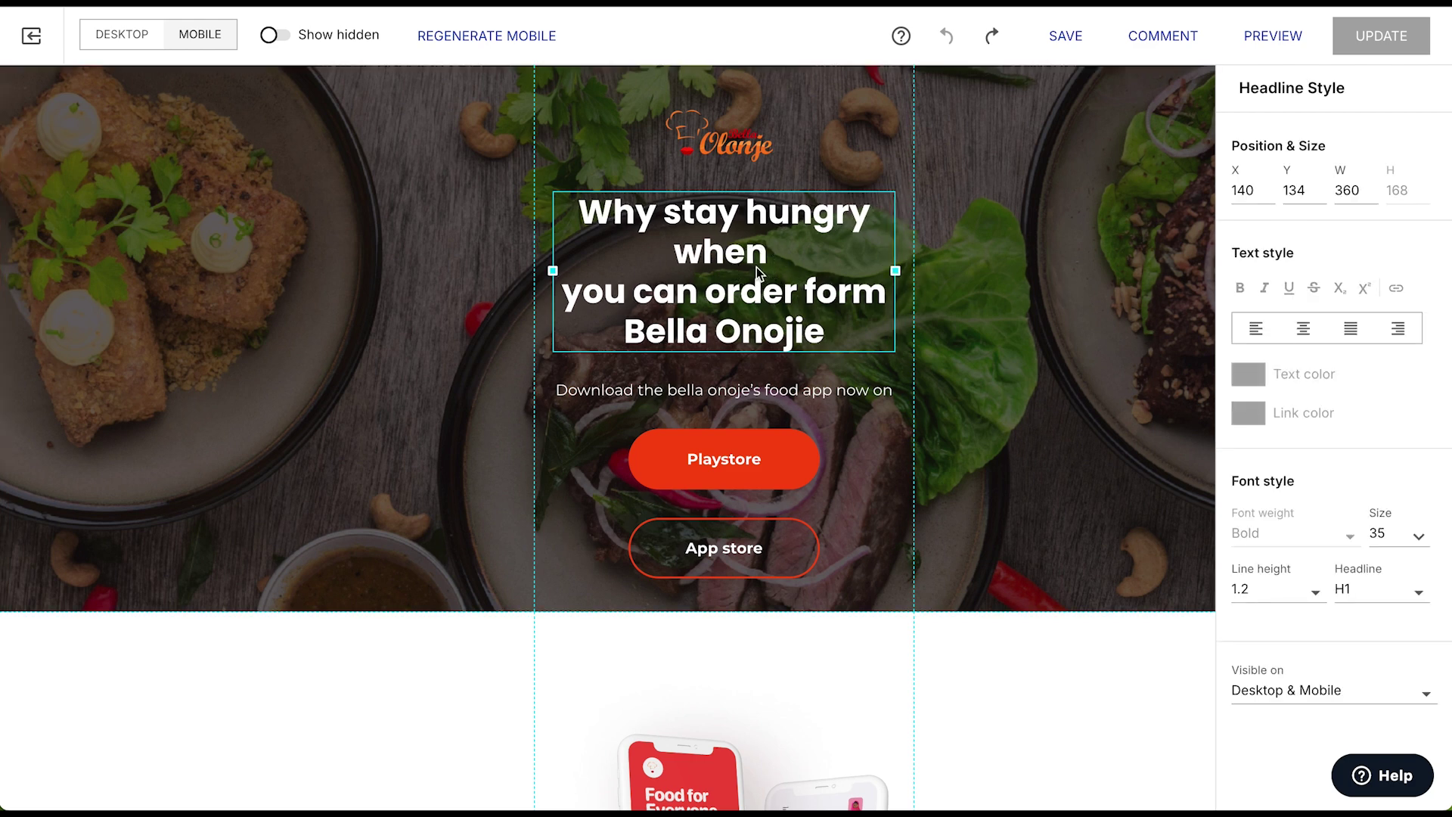
{"action": "left_click", "coordinate": [1415, 536]}
{"action": "left_click", "coordinate": [1418, 603]}
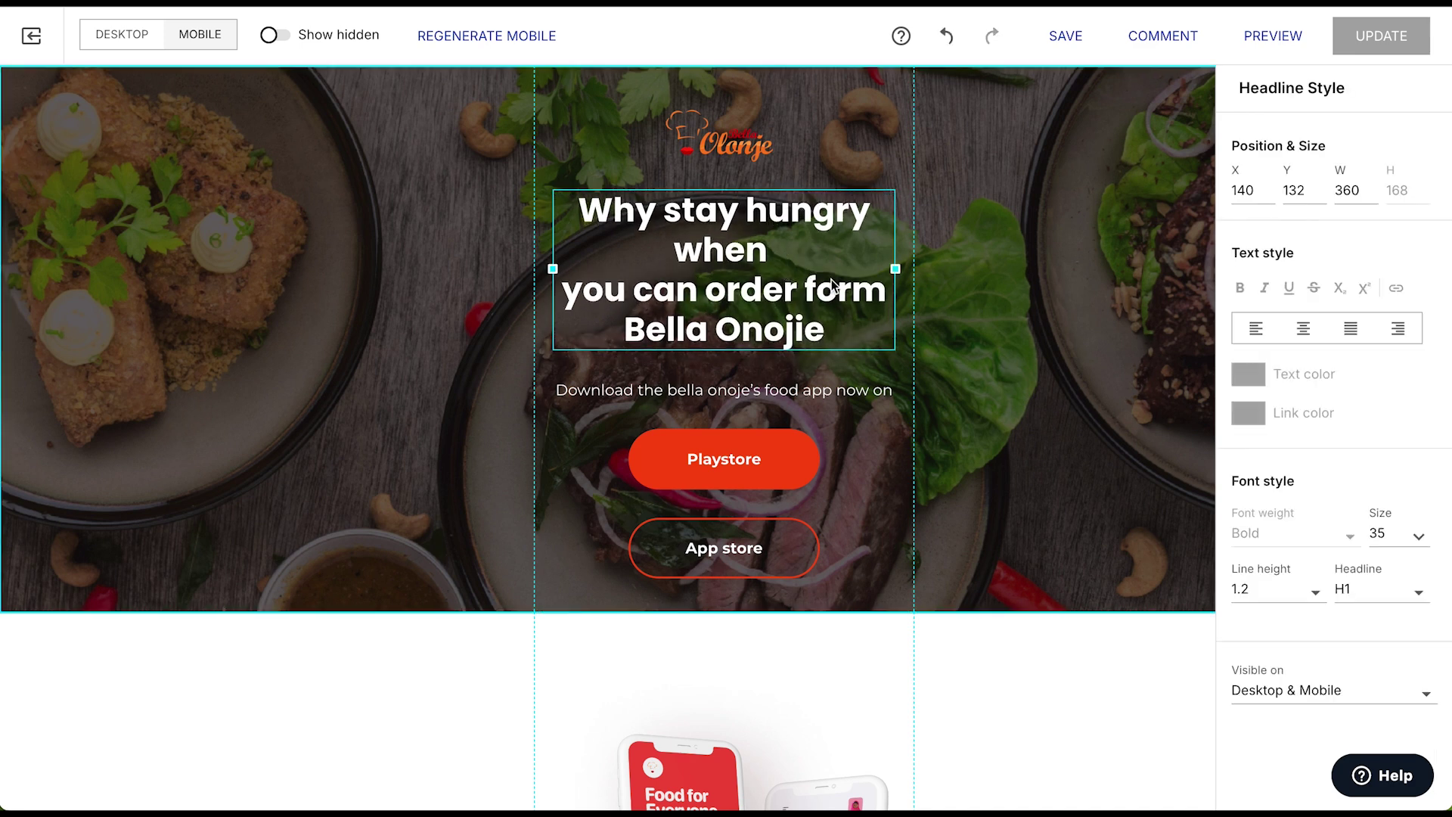
Step: Move the two-phone image below the hero up and widen it and the divider line to the full mobile content width
{"action": "scroll", "coordinate": [831, 284], "scroll_direction": "down", "scroll_amount": 5}
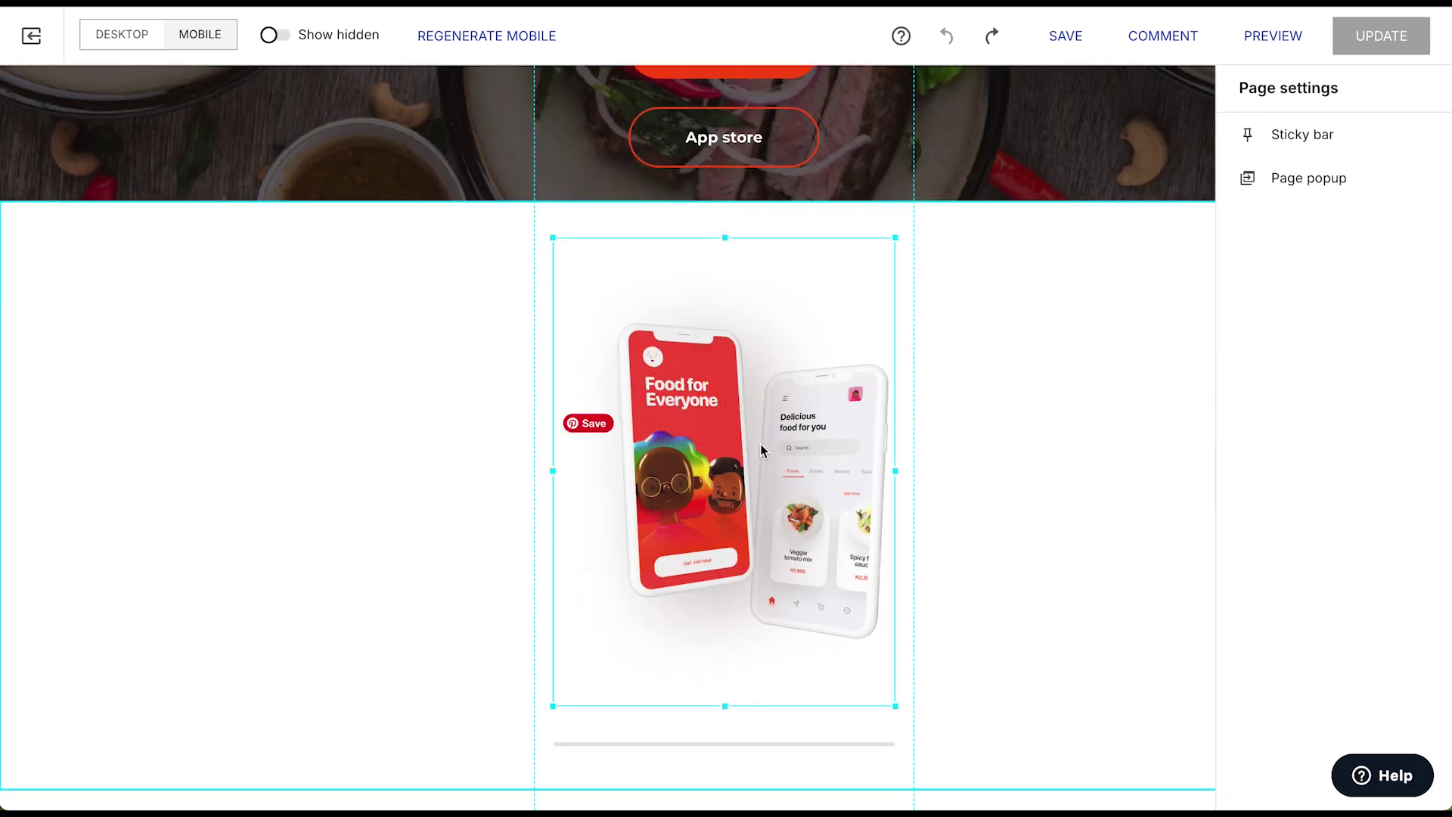
{"action": "left_click_drag", "start_coordinate": [726, 238], "coordinate": [736, 202]}
{"action": "left_click_drag", "start_coordinate": [553, 457], "coordinate": [532, 463]}
{"action": "scroll", "coordinate": [846, 613], "scroll_direction": "down", "scroll_amount": 1}
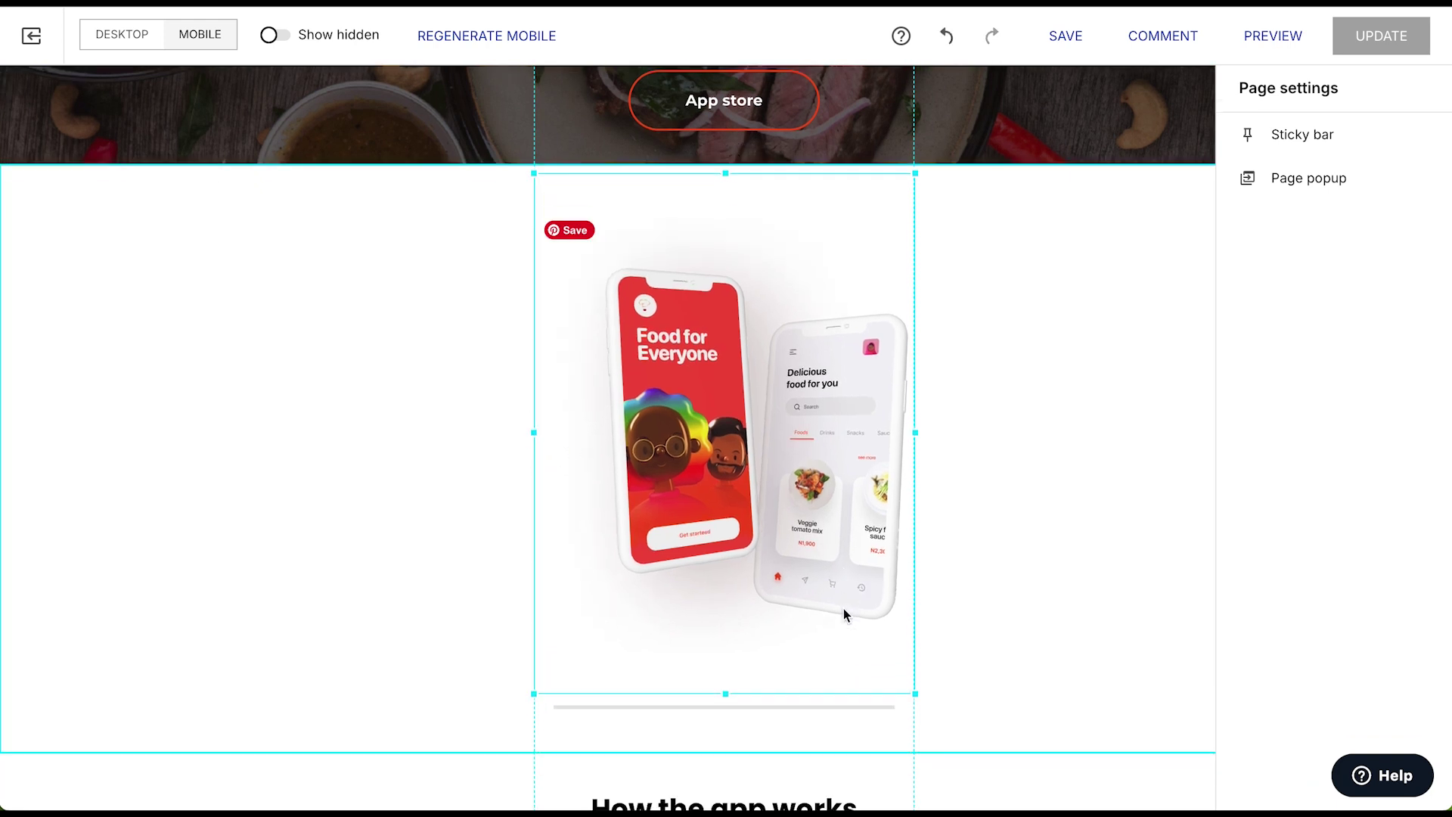
{"action": "left_click", "coordinate": [762, 703]}
{"action": "left_click_drag", "start_coordinate": [547, 693], "coordinate": [534, 692]}
Step: Widen the login screen image to the mobile content edge and move it up to the top of its block
{"action": "scroll", "coordinate": [718, 529], "scroll_direction": "down", "scroll_amount": 4}
{"action": "left_click", "coordinate": [722, 490]}
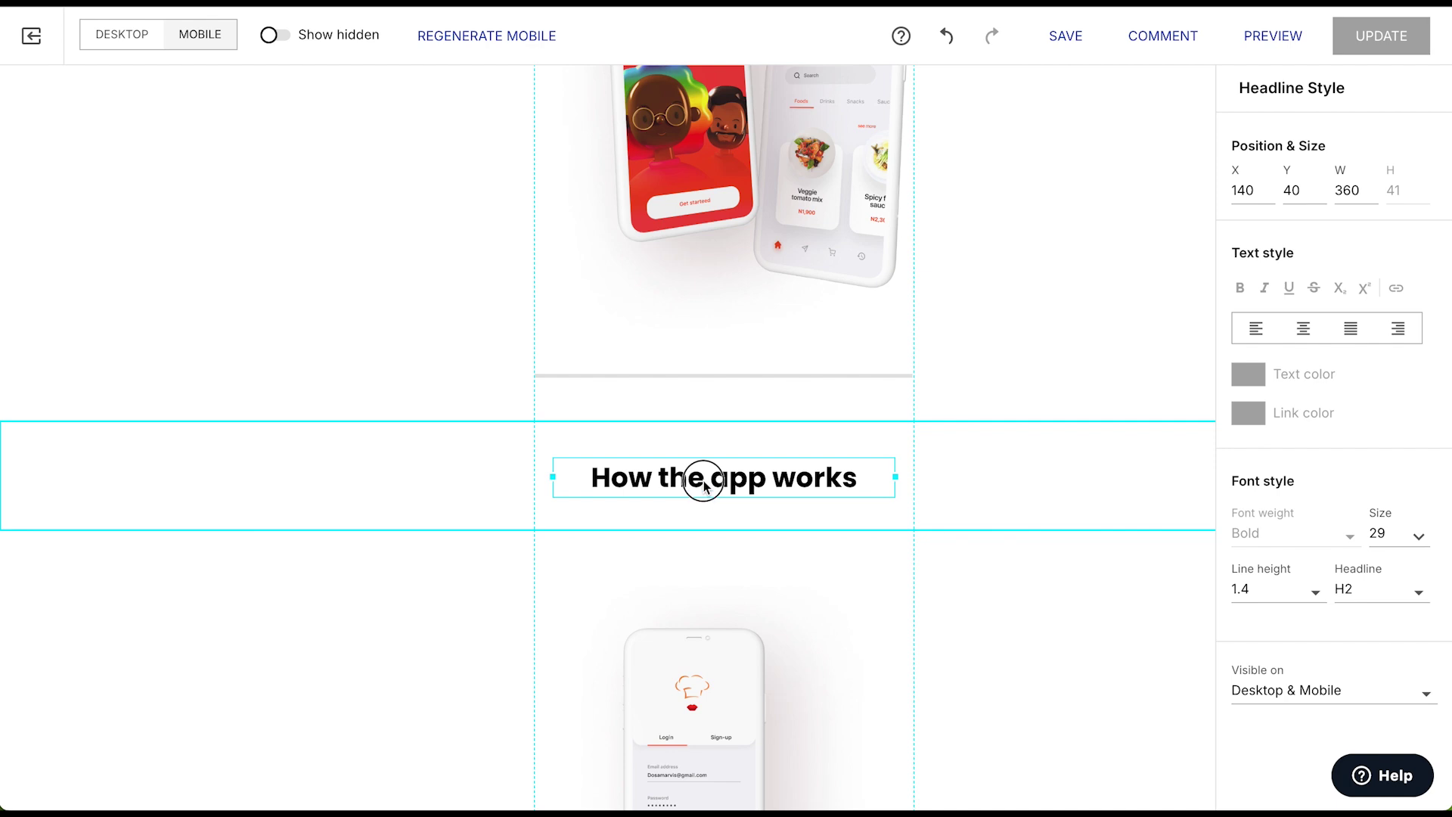
{"action": "scroll", "coordinate": [707, 484], "scroll_direction": "down", "scroll_amount": 5}
{"action": "left_click", "coordinate": [655, 437]}
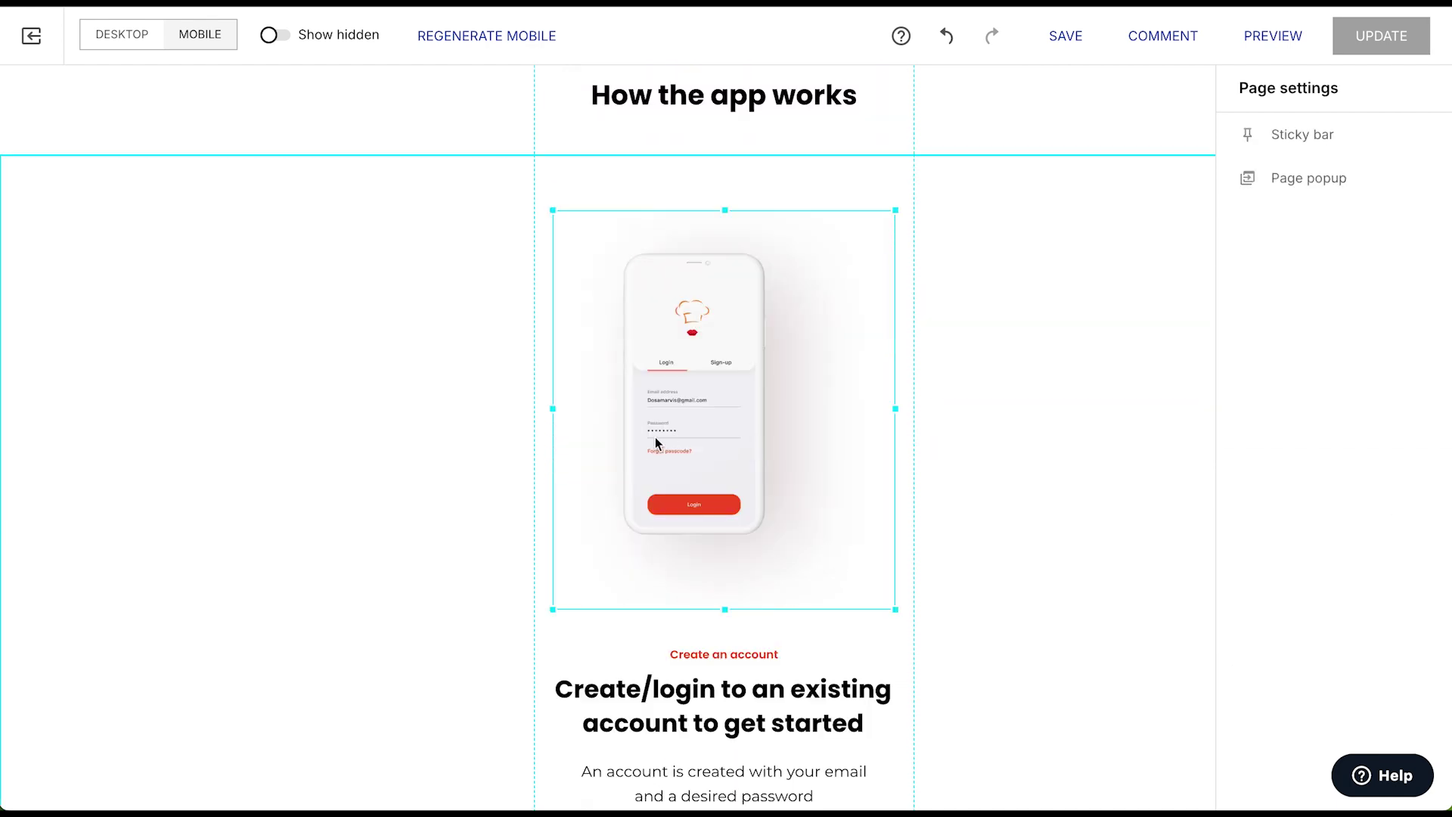
{"action": "left_click_drag", "start_coordinate": [675, 423], "coordinate": [690, 418]}
{"action": "left_click_drag", "start_coordinate": [571, 408], "coordinate": [535, 408]}
{"action": "left_click_drag", "start_coordinate": [724, 211], "coordinate": [732, 155]}
Step: Move the home screen image up in its block and widen it to the mobile content edge
{"action": "scroll", "coordinate": [732, 155], "scroll_direction": "down", "scroll_amount": 7}
{"action": "left_click", "coordinate": [726, 453]}
{"action": "left_click_drag", "start_coordinate": [726, 450], "coordinate": [749, 370]}
{"action": "left_click_drag", "start_coordinate": [549, 591], "coordinate": [533, 596]}
Step: Widen the "Explore varieties" text on both sides toward the mobile content edges
{"action": "scroll", "coordinate": [778, 632], "scroll_direction": "down", "scroll_amount": 6}
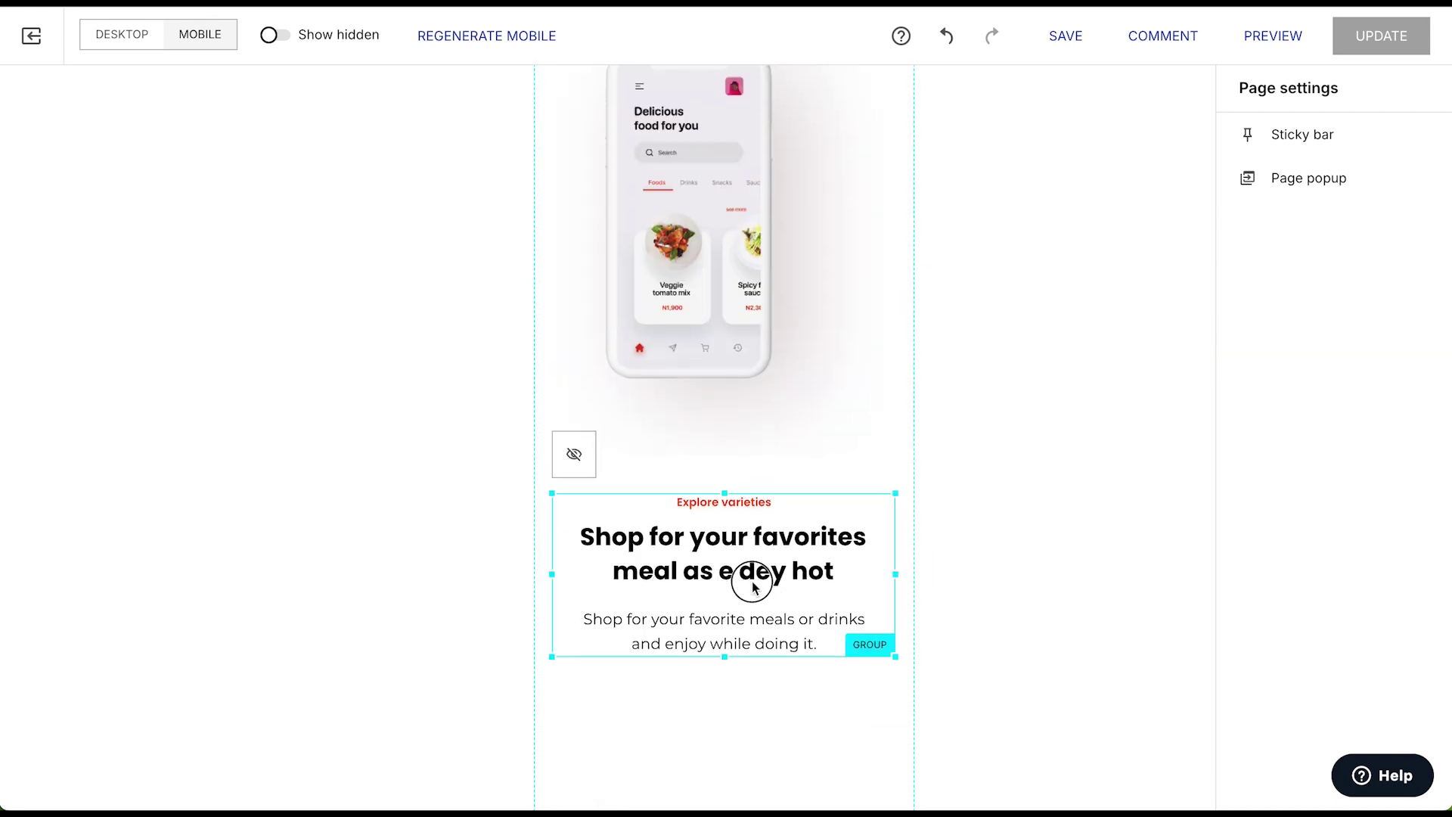
{"action": "left_click_drag", "start_coordinate": [551, 535], "coordinate": [541, 534]}
{"action": "left_click_drag", "start_coordinate": [895, 534], "coordinate": [912, 535]}
Step: Tighten the vertical spacing around the checkout section's content in the mobile layout
{"action": "scroll", "coordinate": [912, 535], "scroll_direction": "down", "scroll_amount": 5}
{"action": "left_click", "coordinate": [711, 510]}
{"action": "left_click_drag", "start_coordinate": [711, 510], "coordinate": [711, 480]}
{"action": "scroll", "coordinate": [711, 480], "scroll_direction": "down", "scroll_amount": 3}
{"action": "left_click_drag", "start_coordinate": [687, 528], "coordinate": [745, 399]}
Step: Widen the "Download the app now." headline to the full mobile content width and set its font size to 30
{"action": "scroll", "coordinate": [745, 399], "scroll_direction": "down", "scroll_amount": 4}
{"action": "left_click", "coordinate": [751, 252]}
{"action": "left_click_drag", "start_coordinate": [551, 239], "coordinate": [534, 240]}
{"action": "left_click", "coordinate": [1416, 538]}
{"action": "scroll", "coordinate": [1417, 539], "scroll_direction": "up", "scroll_amount": 2}
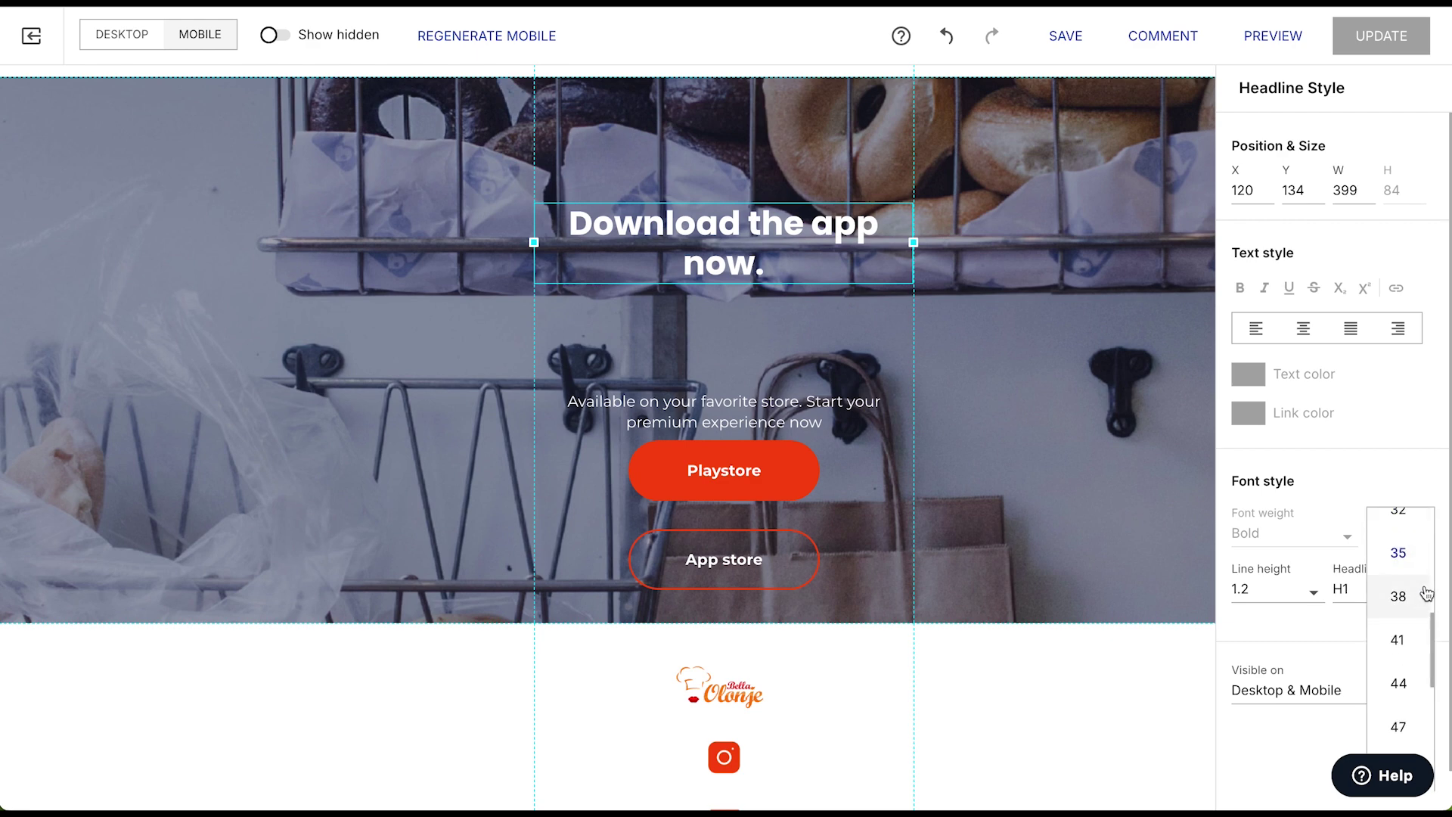
{"action": "left_click", "coordinate": [1398, 516]}
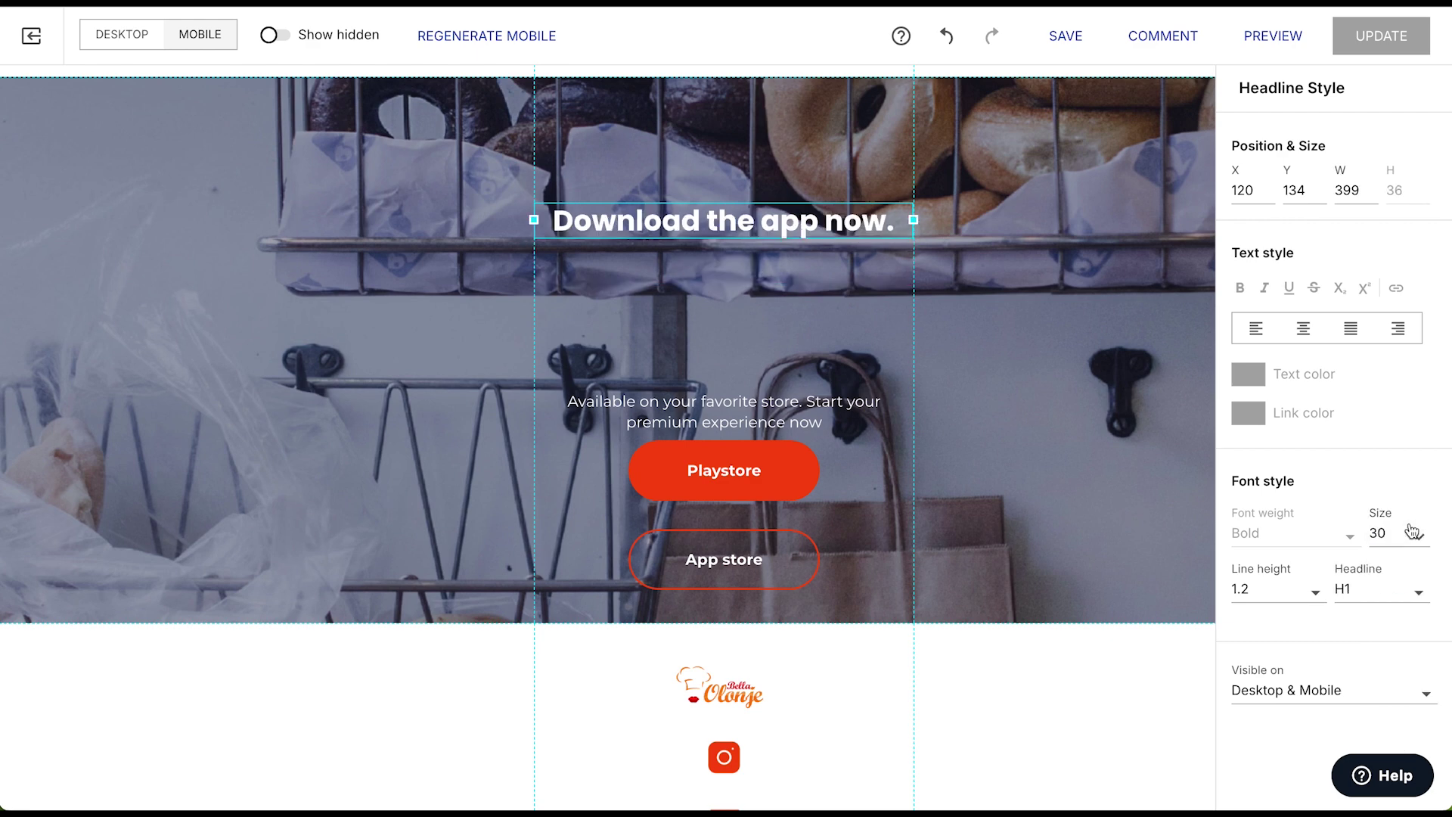
Step: Move the download section's subtitle and store buttons up so they sit closely beneath the headline
{"action": "scroll", "coordinate": [724, 453], "scroll_direction": "up", "scroll_amount": 1}
{"action": "left_click_drag", "start_coordinate": [724, 487], "coordinate": [724, 303]}
{"action": "left_click", "coordinate": [726, 563]}
{"action": "left_click_drag", "start_coordinate": [728, 573], "coordinate": [727, 407]}
Step: Widen the download section's Playstore and App store buttons on both sides to match the headline text's width
{"action": "left_click_drag", "start_coordinate": [821, 389], "coordinate": [896, 388]}
{"action": "left_click_drag", "start_coordinate": [628, 388], "coordinate": [557, 391]}
{"action": "left_click", "coordinate": [630, 478]}
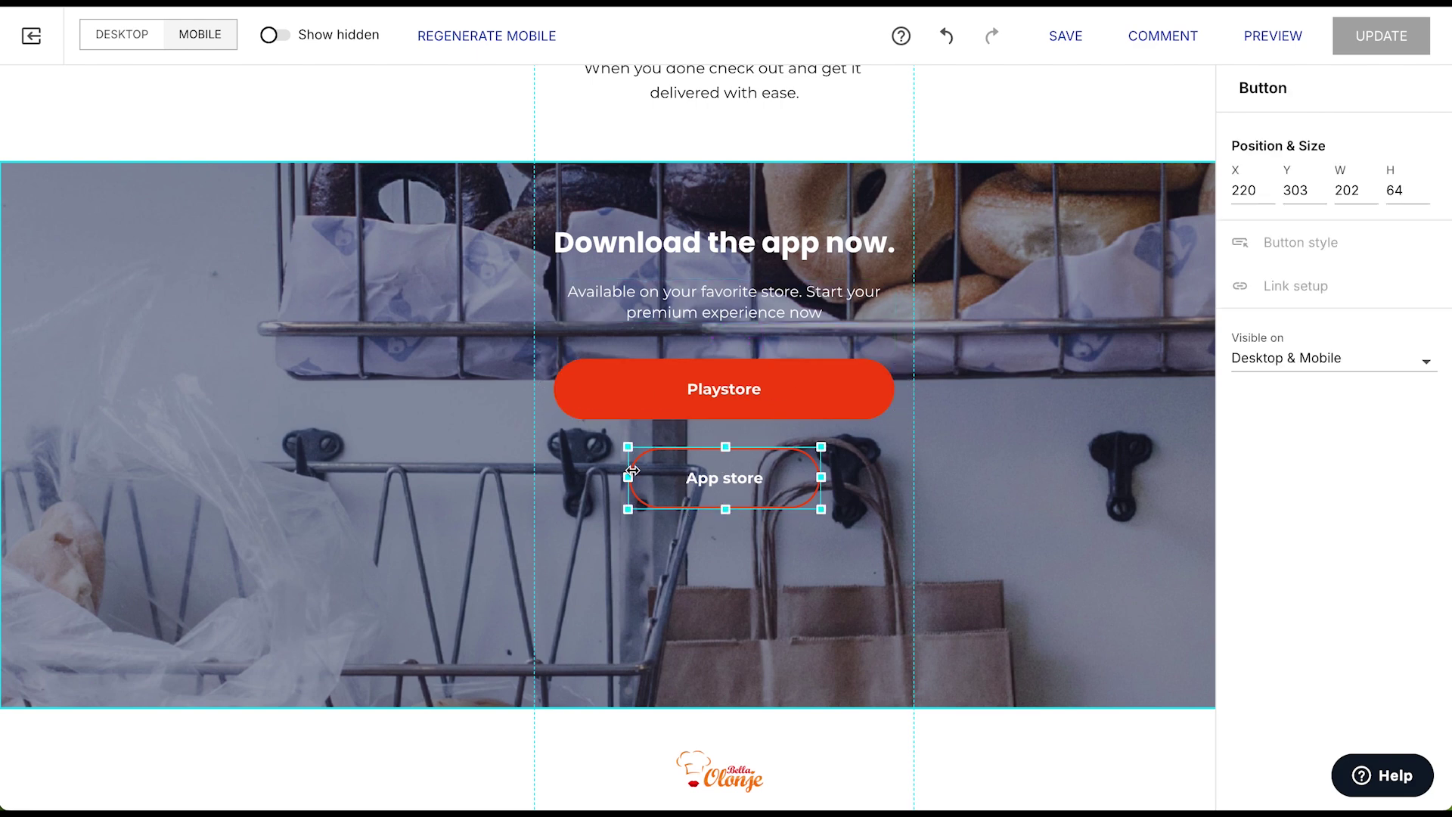
{"action": "left_click_drag", "start_coordinate": [627, 478], "coordinate": [553, 478]}
{"action": "left_click_drag", "start_coordinate": [830, 481], "coordinate": [896, 479]}
Step: Arrange the Instagram and Facebook icons side by side under the footer logo and close up the space beneath them
{"action": "scroll", "coordinate": [759, 581], "scroll_direction": "down", "scroll_amount": 4}
{"action": "left_click_drag", "start_coordinate": [724, 630], "coordinate": [678, 572]}
{"action": "left_click", "coordinate": [707, 565], "text": "shift"}
{"action": "left_click_drag", "start_coordinate": [733, 733], "coordinate": [759, 623]}
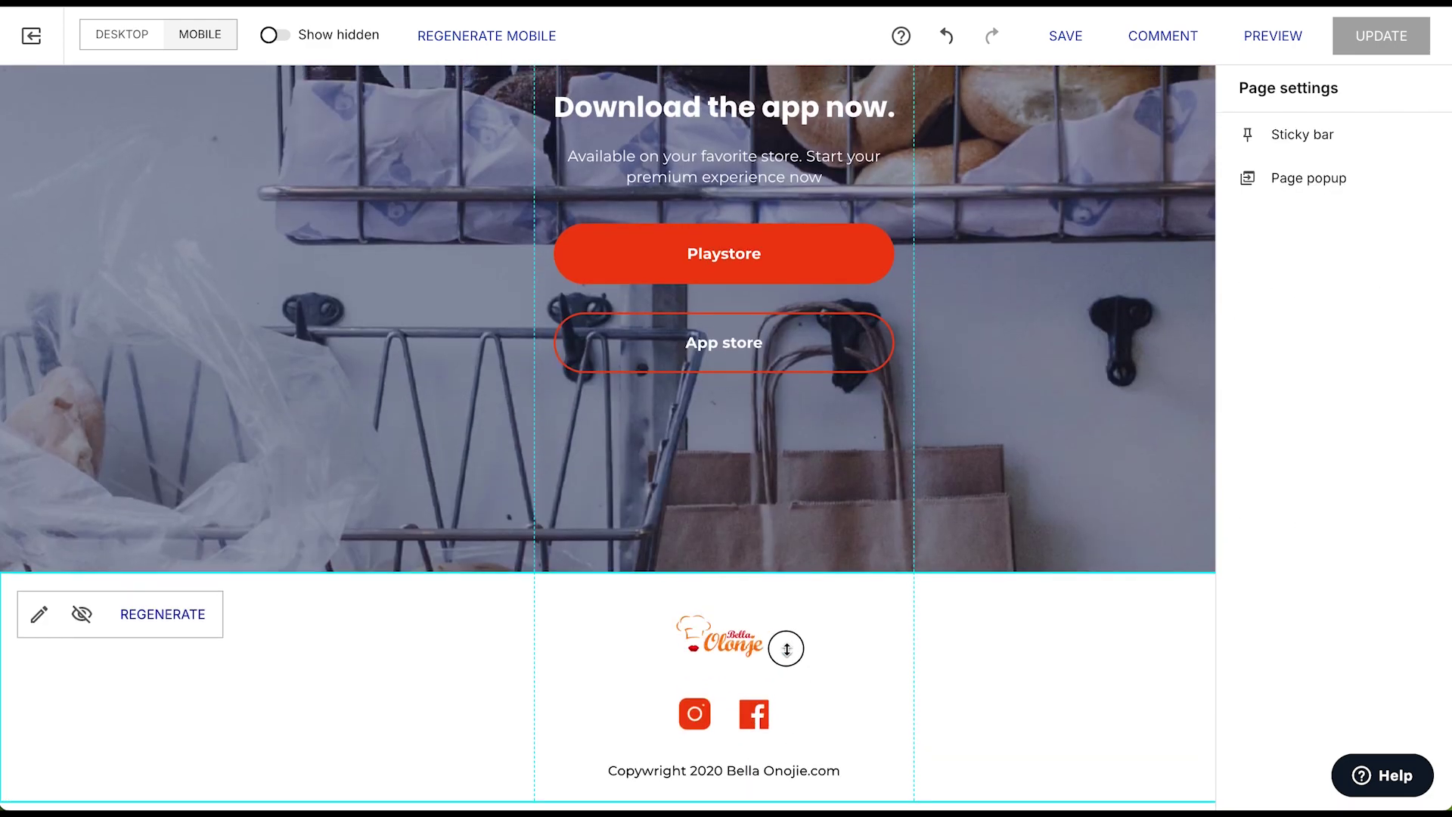
Step: Preview the page and examine its desktop version from the hero down to the download section
{"action": "scroll", "coordinate": [1000, 681], "scroll_direction": "up", "scroll_amount": 5}
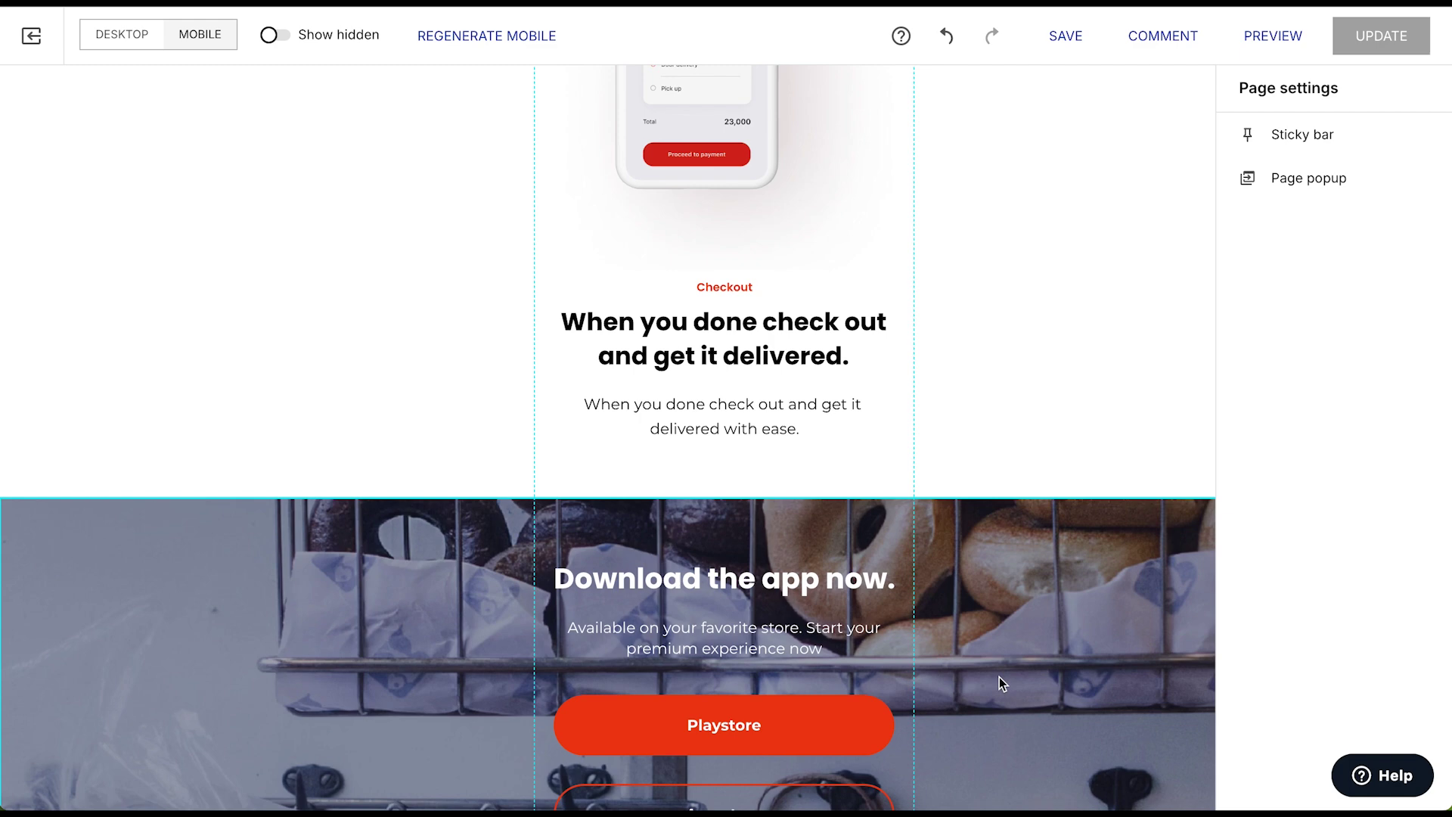
{"action": "scroll", "coordinate": [1000, 681], "scroll_direction": "up", "scroll_amount": 15}
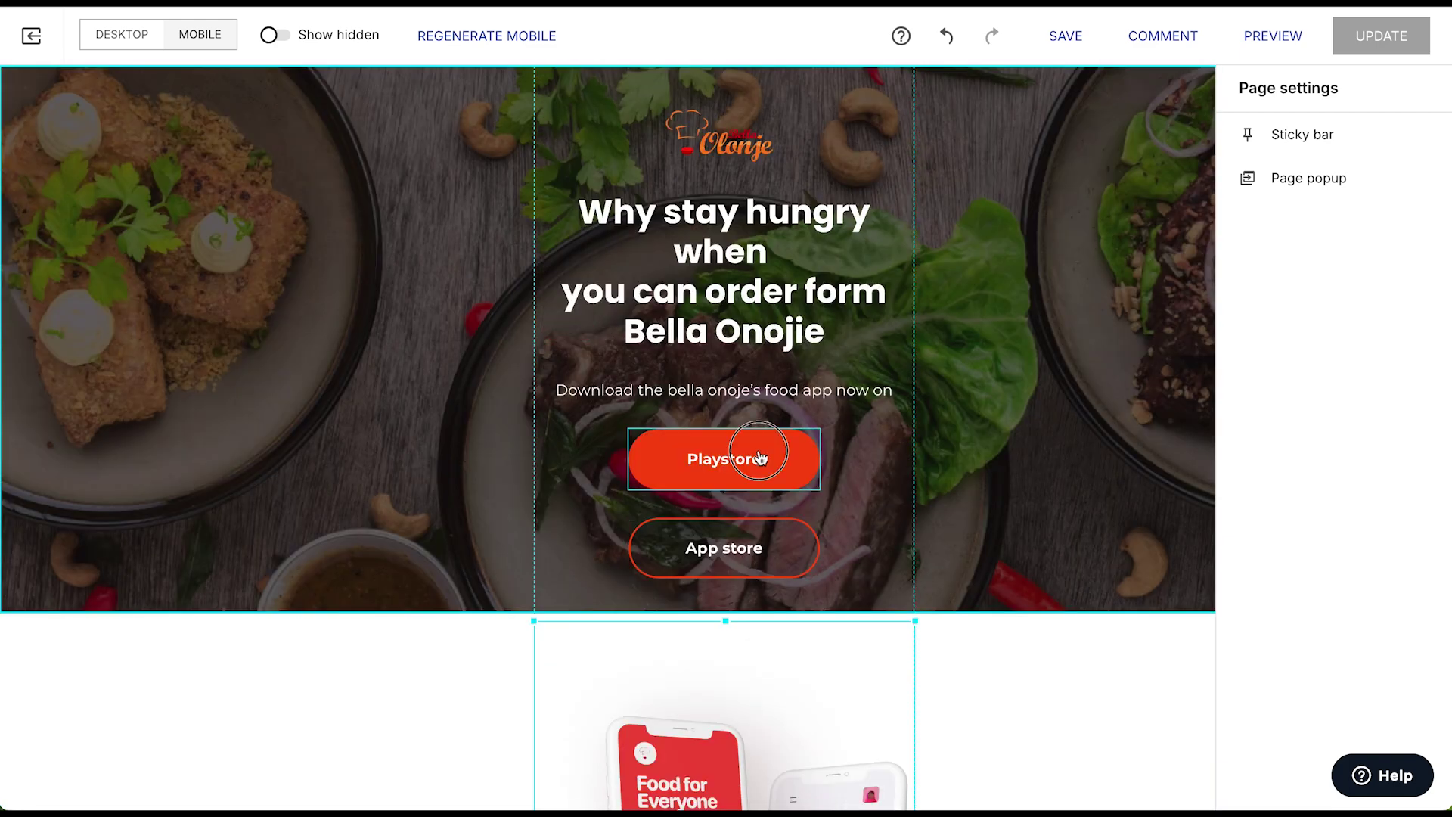
{"action": "left_click", "coordinate": [930, 653]}
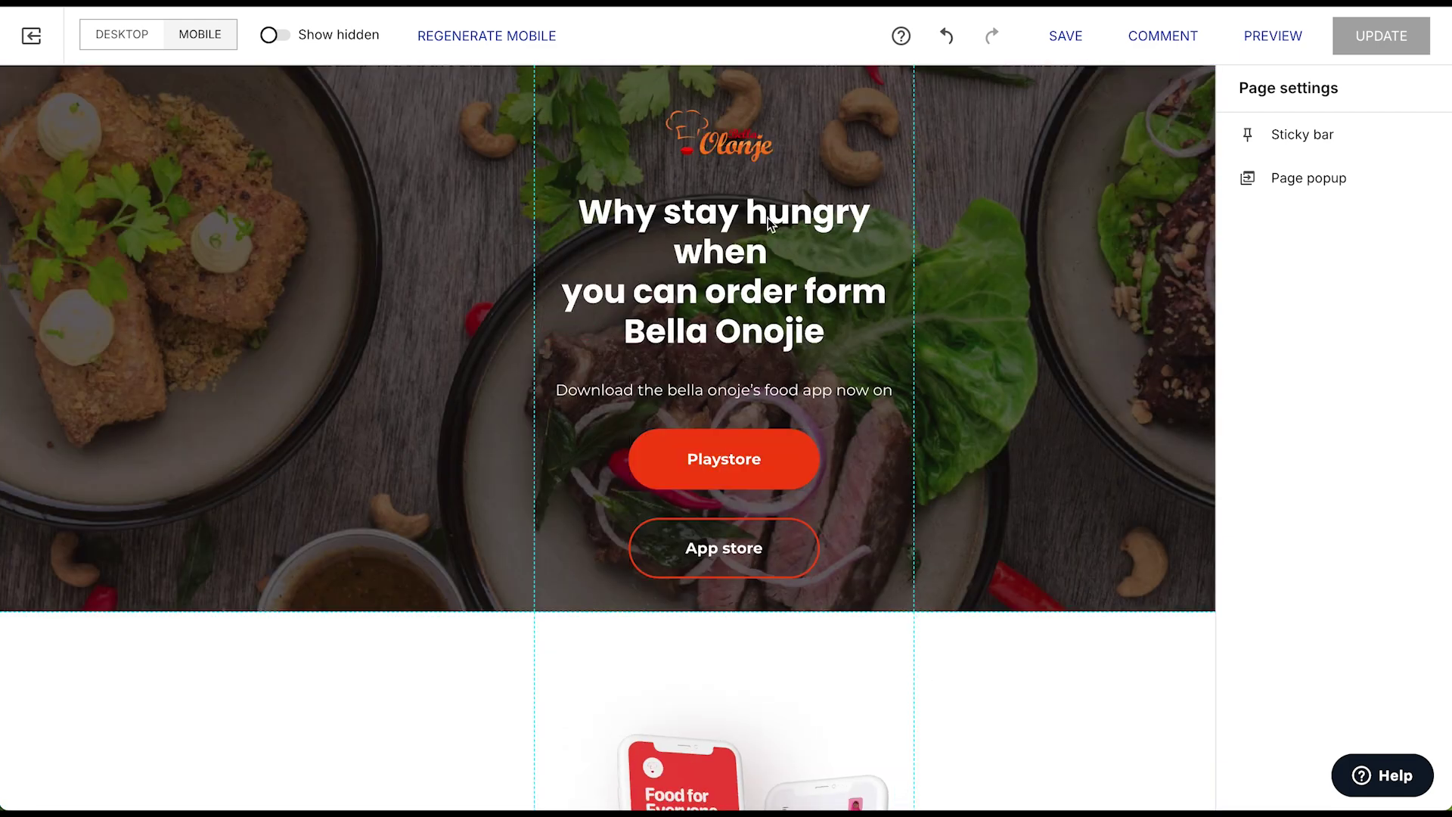
{"action": "left_click", "coordinate": [1272, 35]}
{"action": "left_click", "coordinate": [49, 35]}
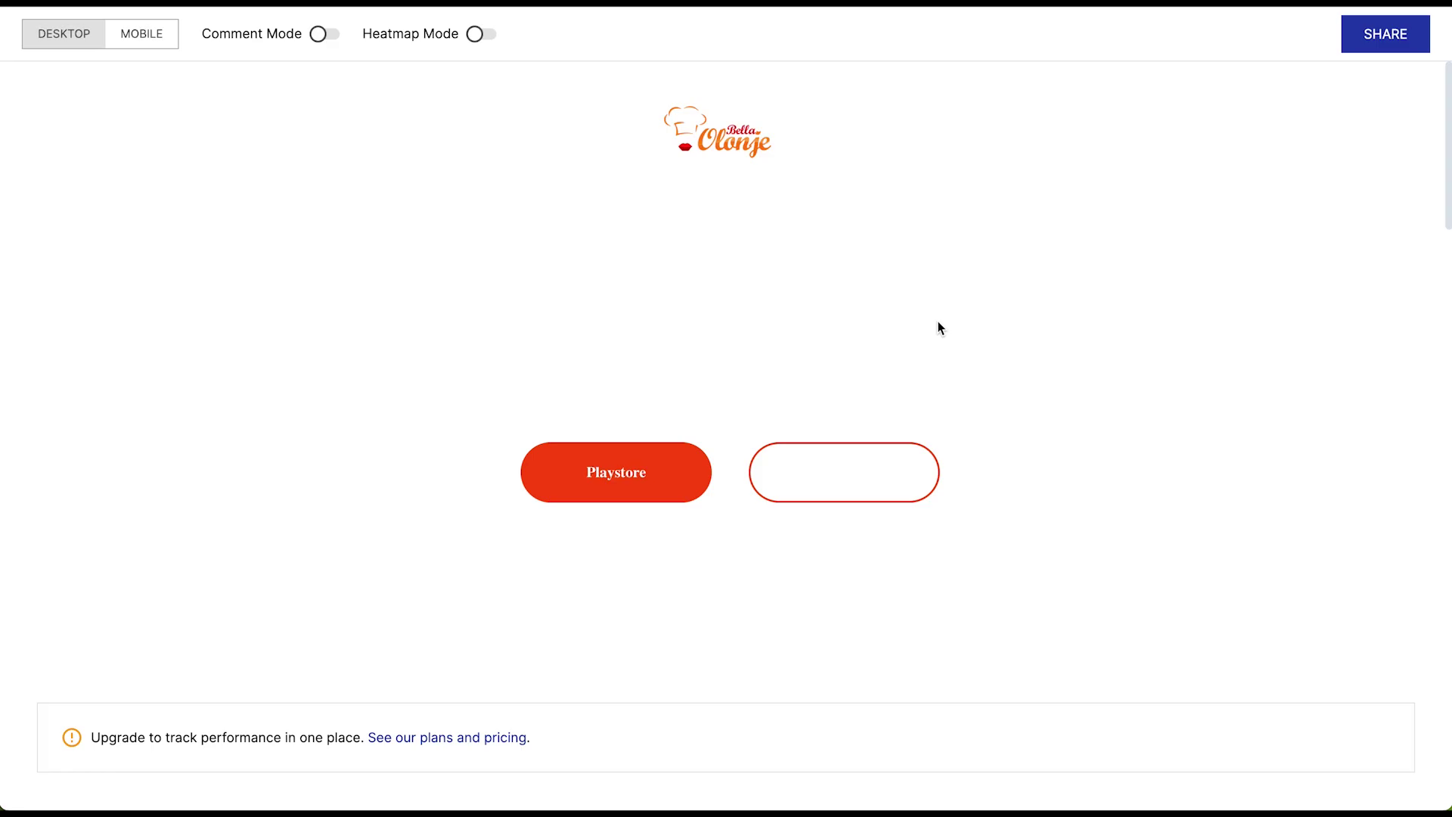
{"action": "scroll", "coordinate": [1254, 337], "scroll_direction": "down", "scroll_amount": 3}
{"action": "scroll", "coordinate": [1276, 371], "scroll_direction": "down", "scroll_amount": 10}
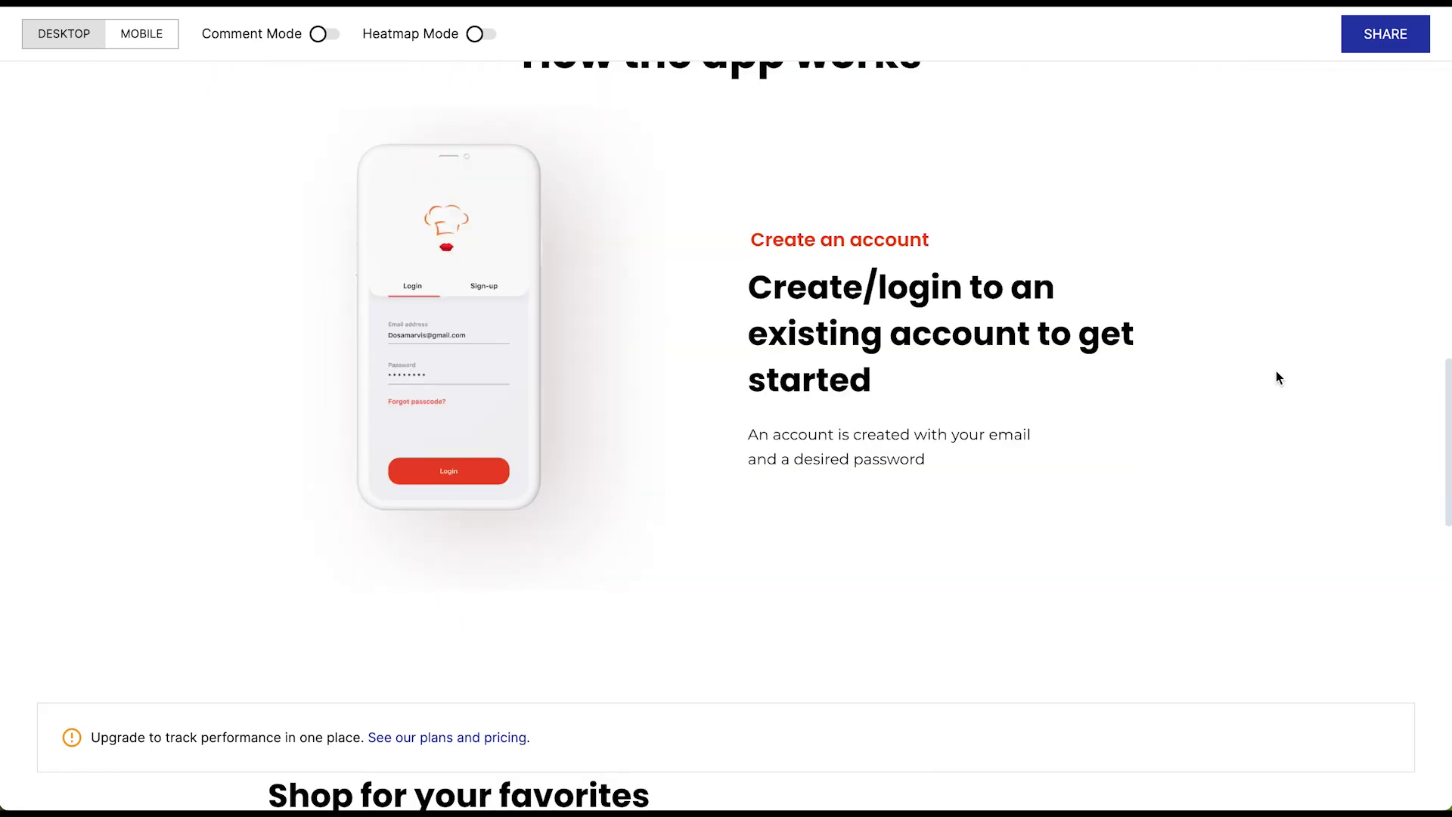
{"action": "scroll", "coordinate": [1277, 375], "scroll_direction": "down", "scroll_amount": 15}
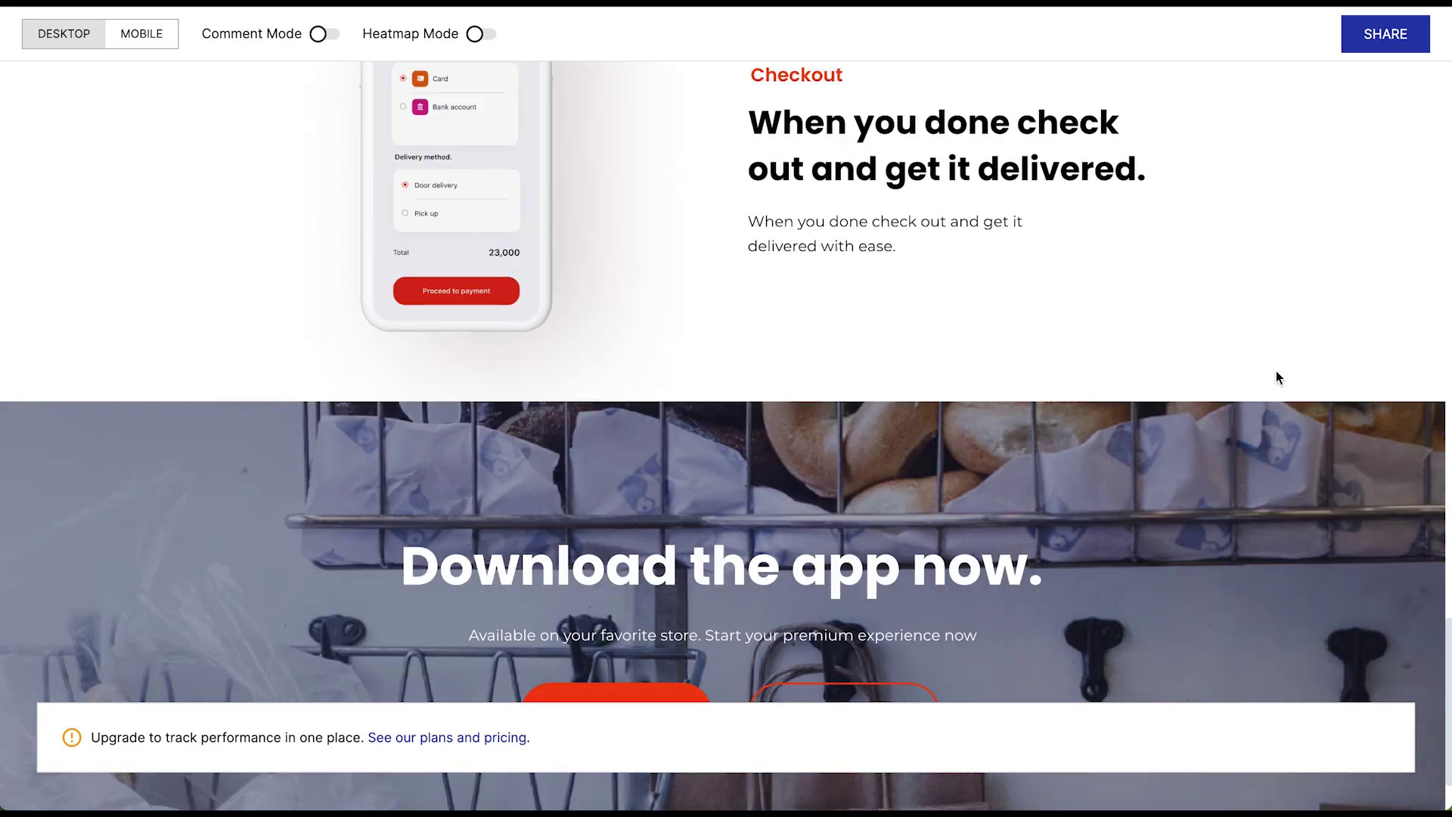
Step: Examine the mobile version in the preview down to the footer and check the page's sharing options
{"action": "left_click", "coordinate": [142, 37]}
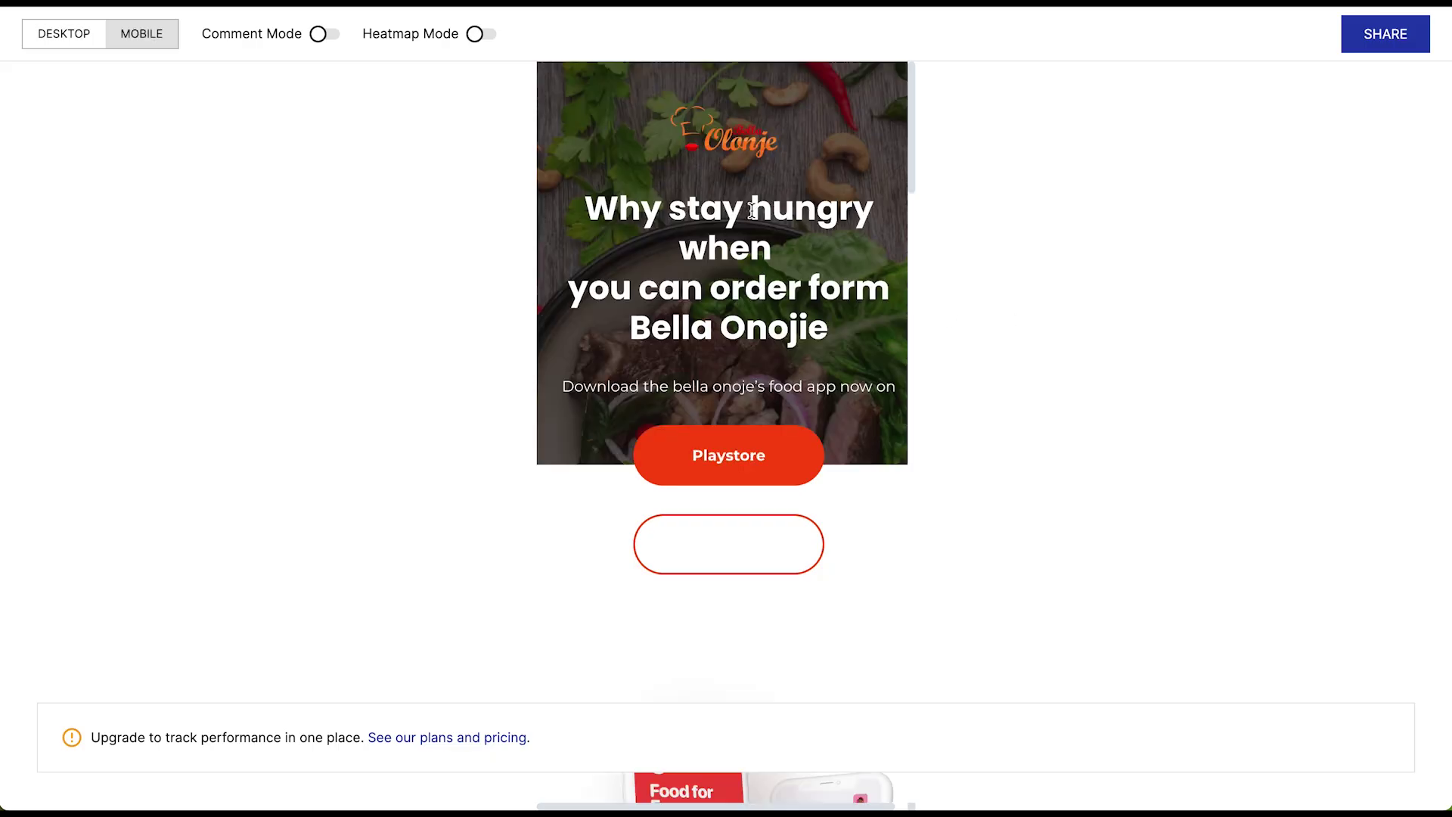
{"action": "scroll", "coordinate": [850, 244], "scroll_direction": "down", "scroll_amount": 1}
{"action": "scroll", "coordinate": [850, 244], "scroll_direction": "down", "scroll_amount": 20}
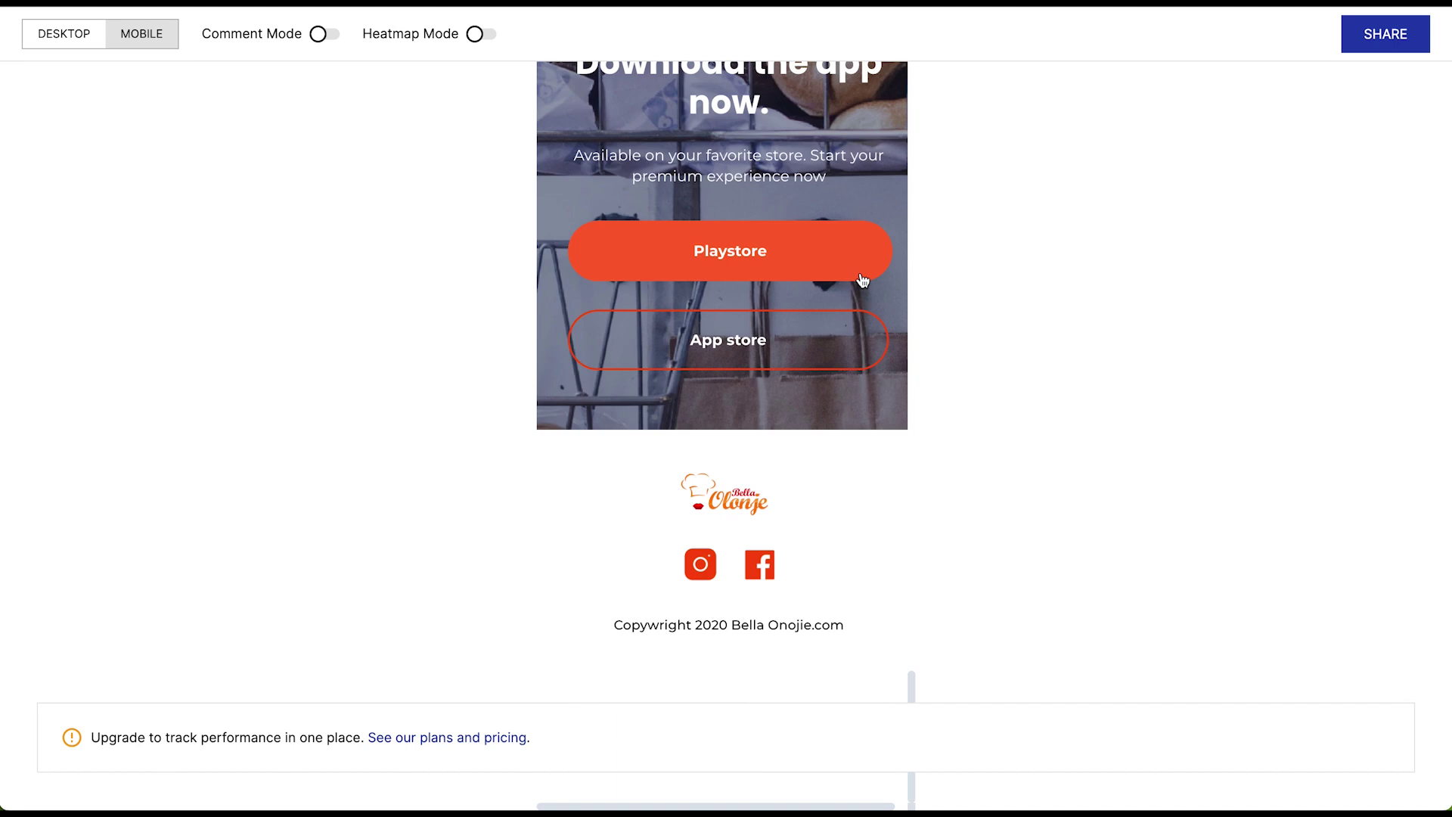
{"action": "left_click", "coordinate": [1423, 23]}
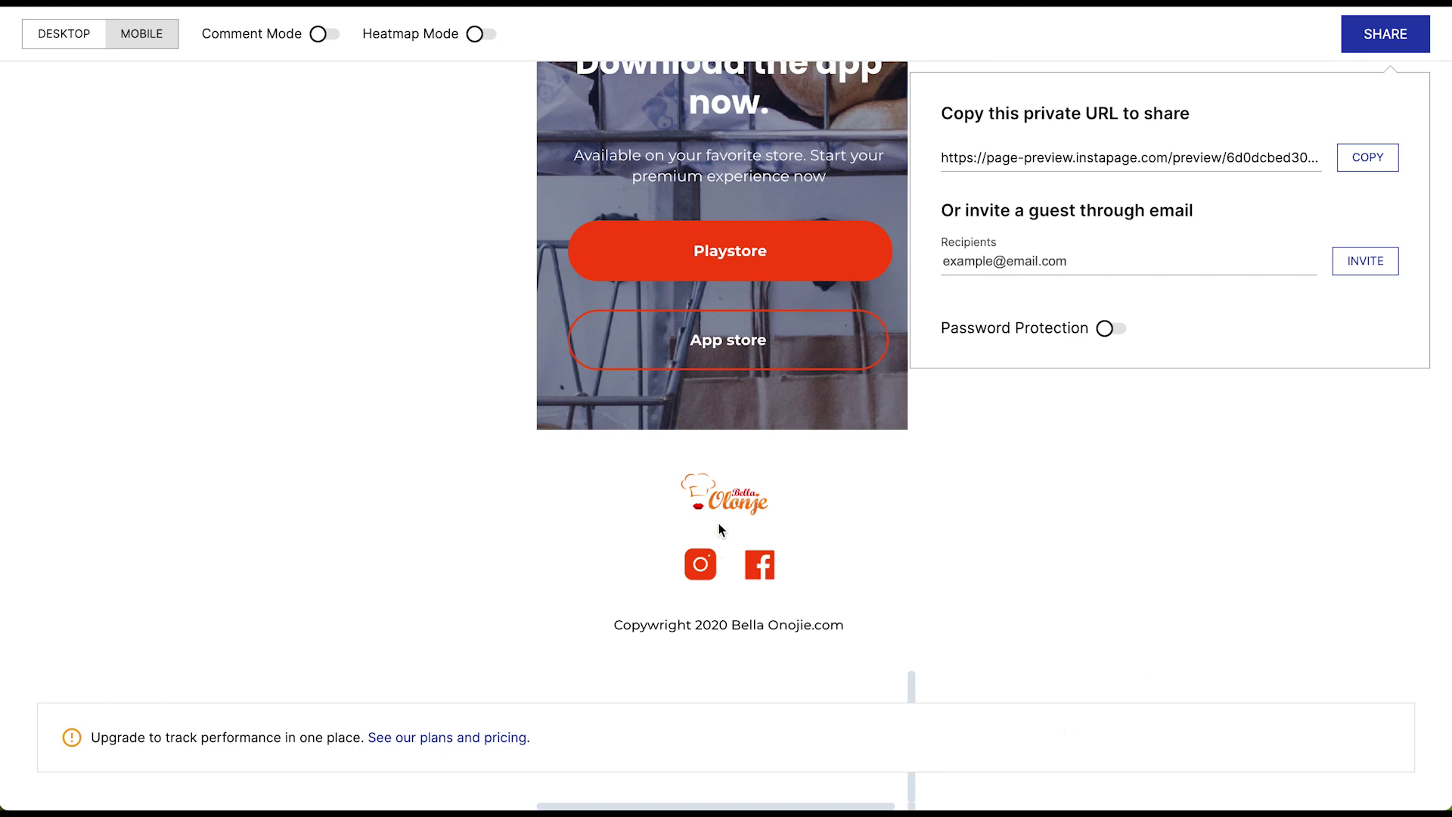
{"action": "left_click", "coordinate": [1114, 573]}
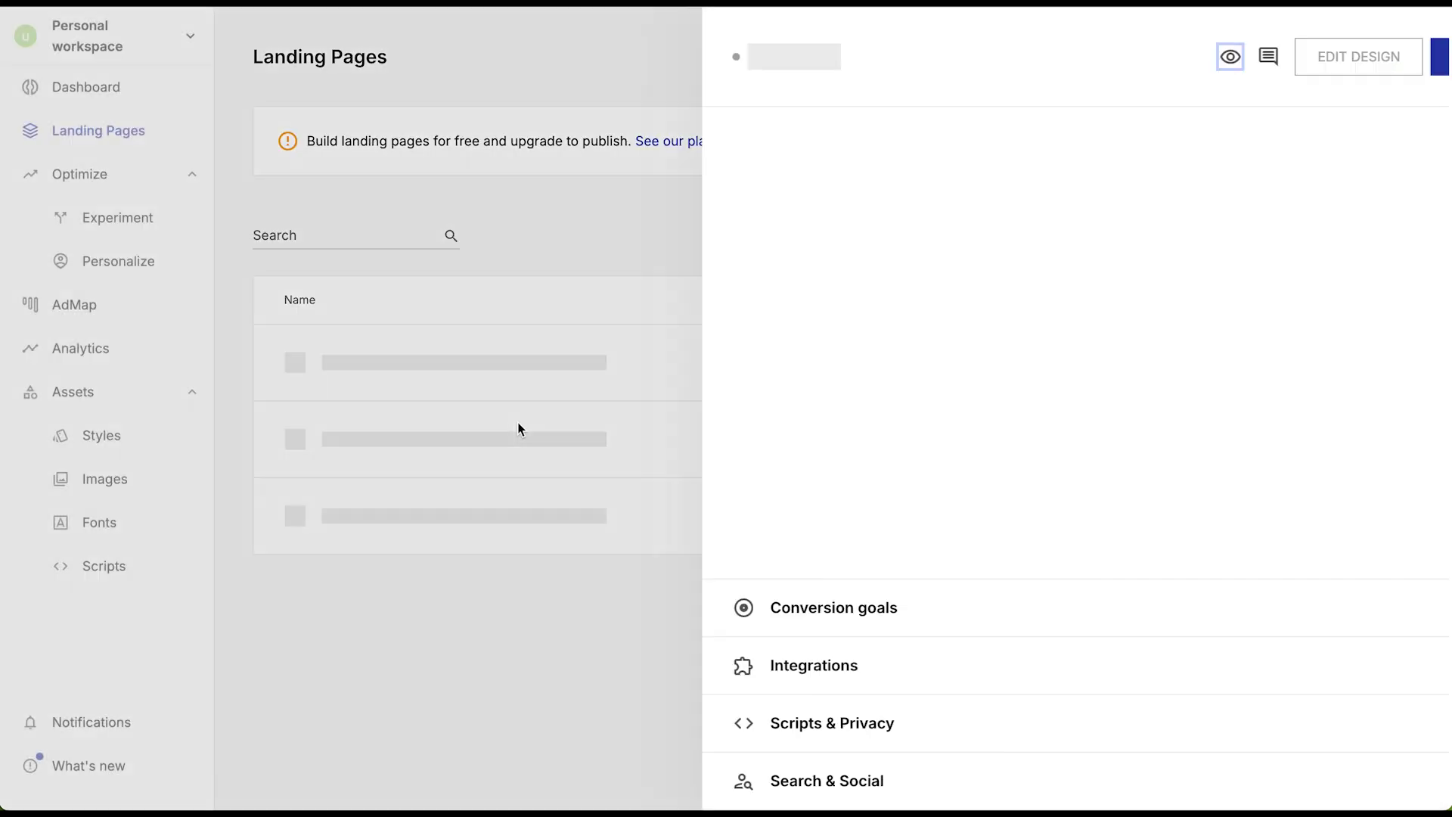
Step: Open the conversion goals settings of the Food Delivery App Download page
{"action": "scroll", "coordinate": [678, 385], "scroll_direction": "down", "scroll_amount": 3}
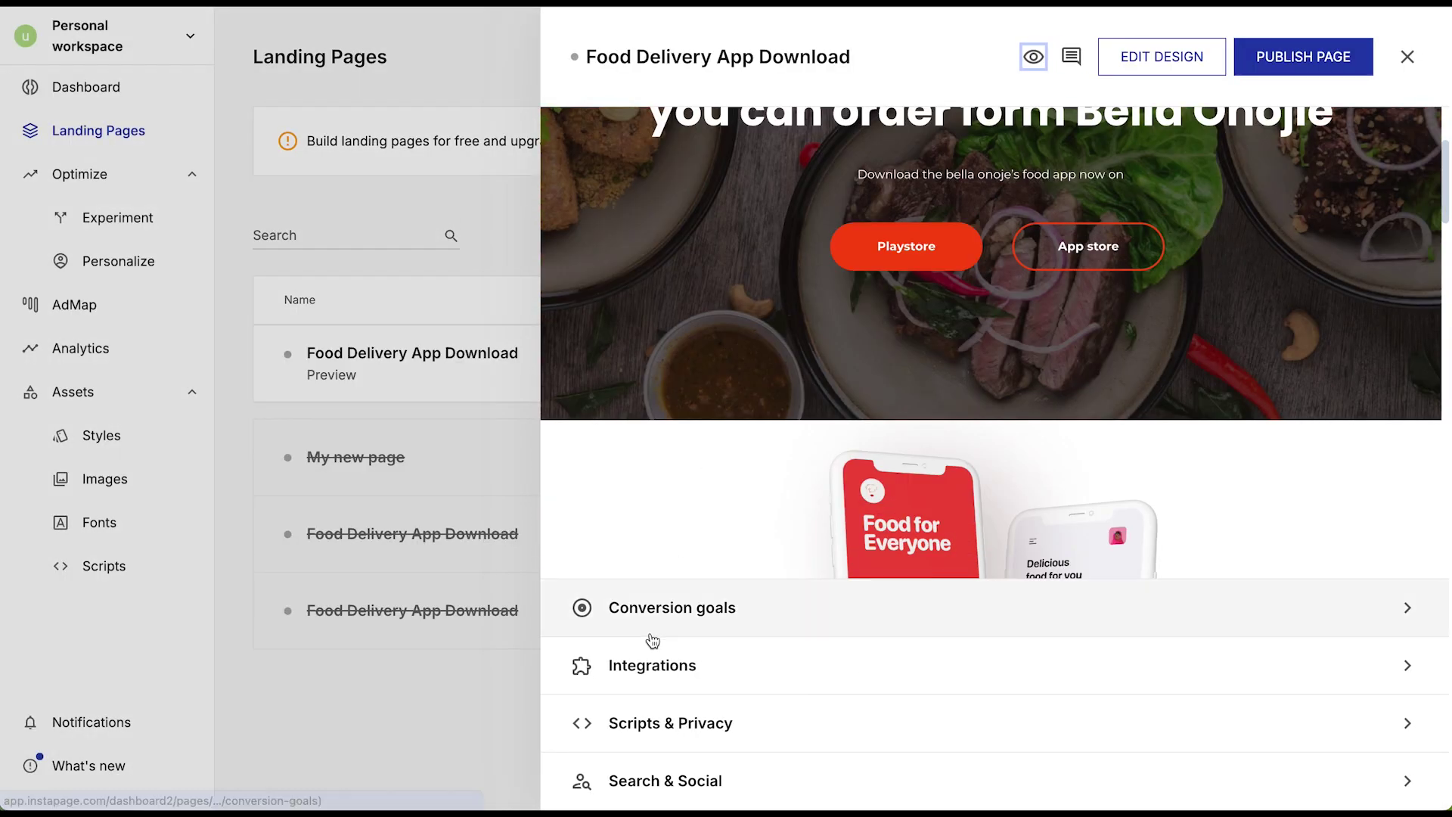
{"action": "left_click", "coordinate": [683, 613]}
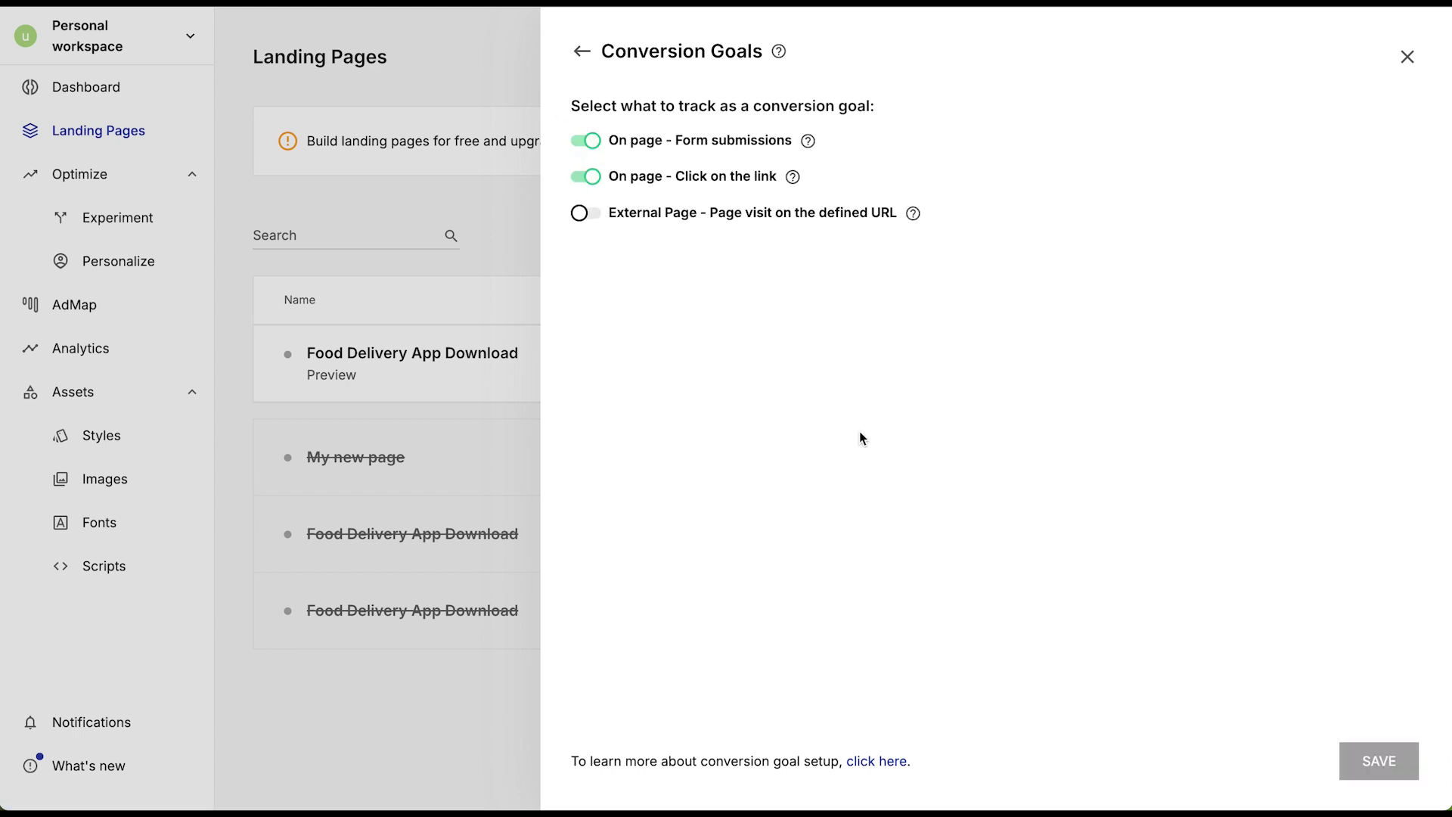
Step: Try tracking external page visits as the only conversion goal instead of form submissions and link clicks, and leave without saving
{"action": "left_click", "coordinate": [596, 142]}
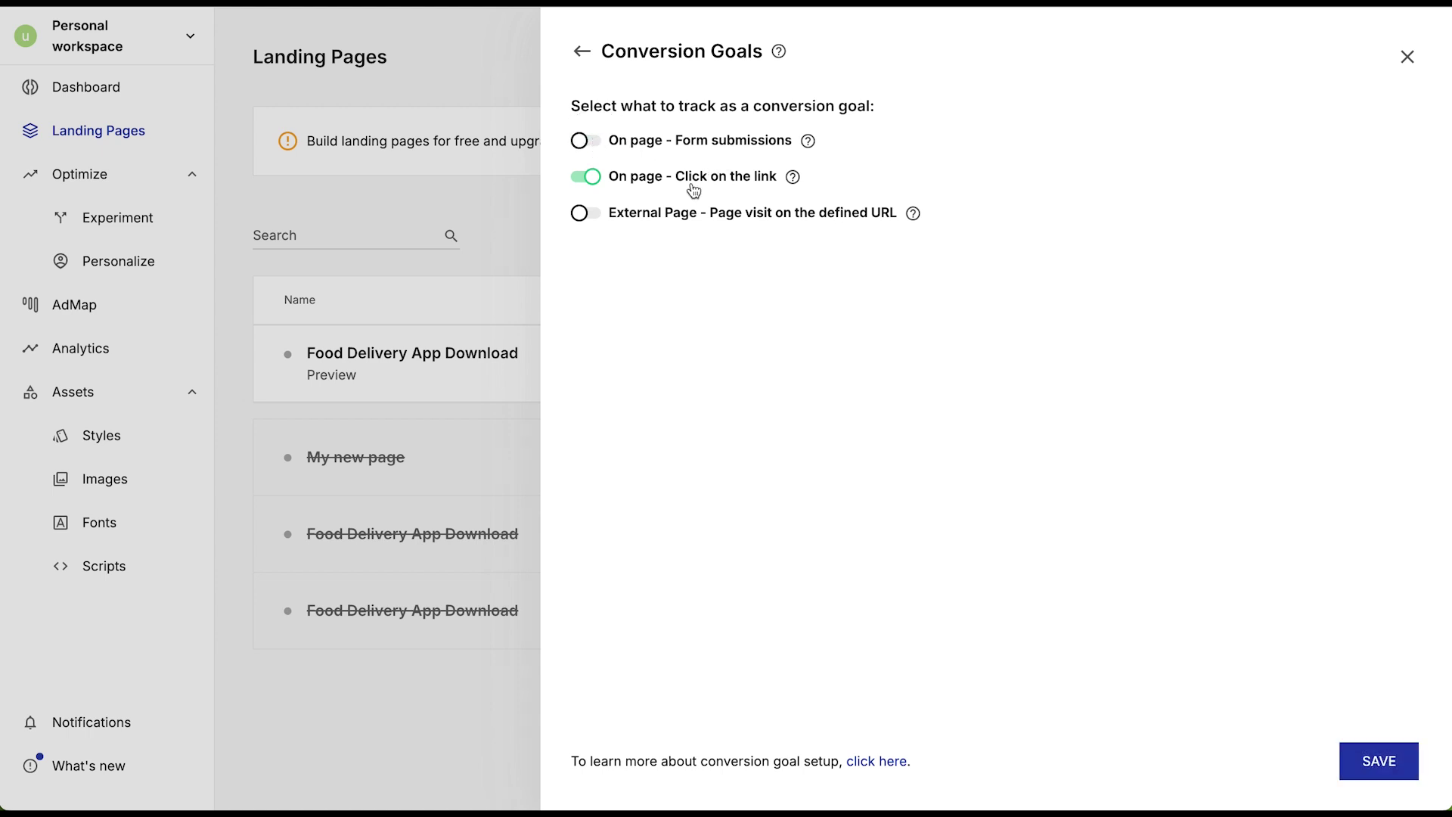
{"action": "left_click", "coordinate": [594, 180]}
{"action": "left_click", "coordinate": [586, 215]}
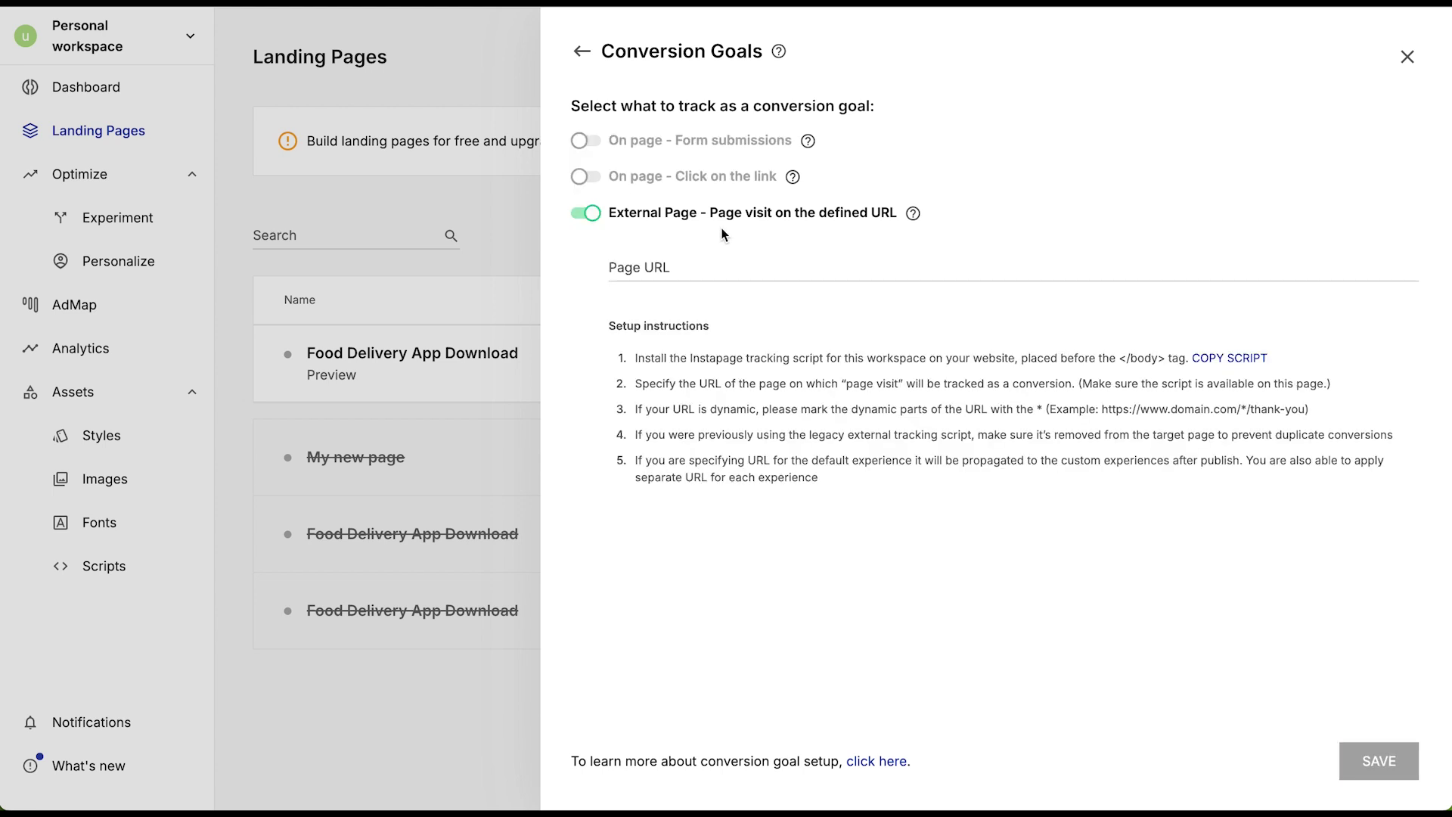
{"action": "left_click", "coordinate": [672, 279]}
{"action": "left_click", "coordinate": [633, 388]}
{"action": "left_click", "coordinate": [1406, 57]}
Step: In the Search & Social settings of the Food Delivery App Download page, set the page title to "Food Delivery App Download"
{"action": "left_click", "coordinate": [1372, 363]}
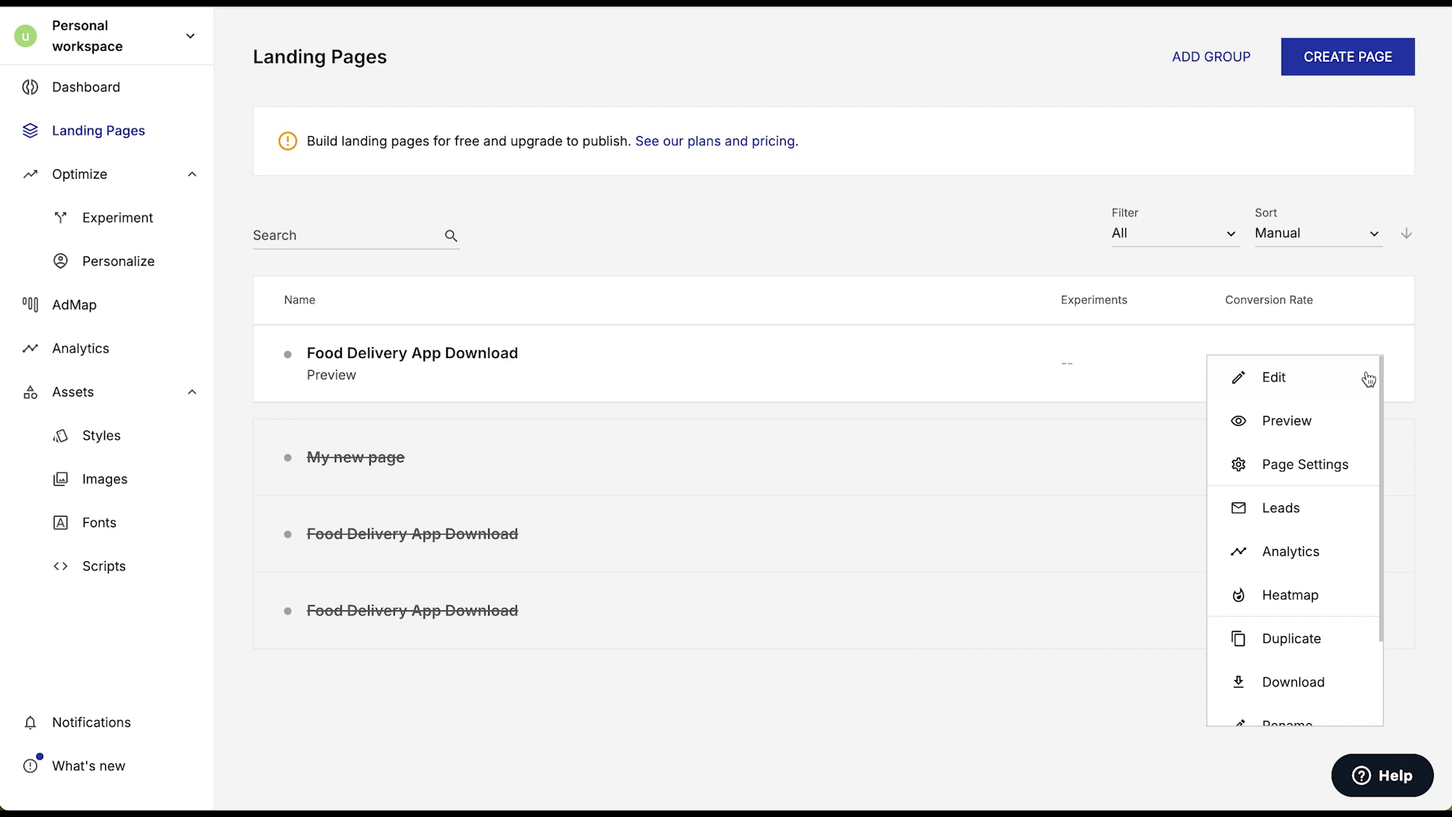
{"action": "left_click", "coordinate": [1329, 464]}
{"action": "left_click", "coordinate": [671, 784]}
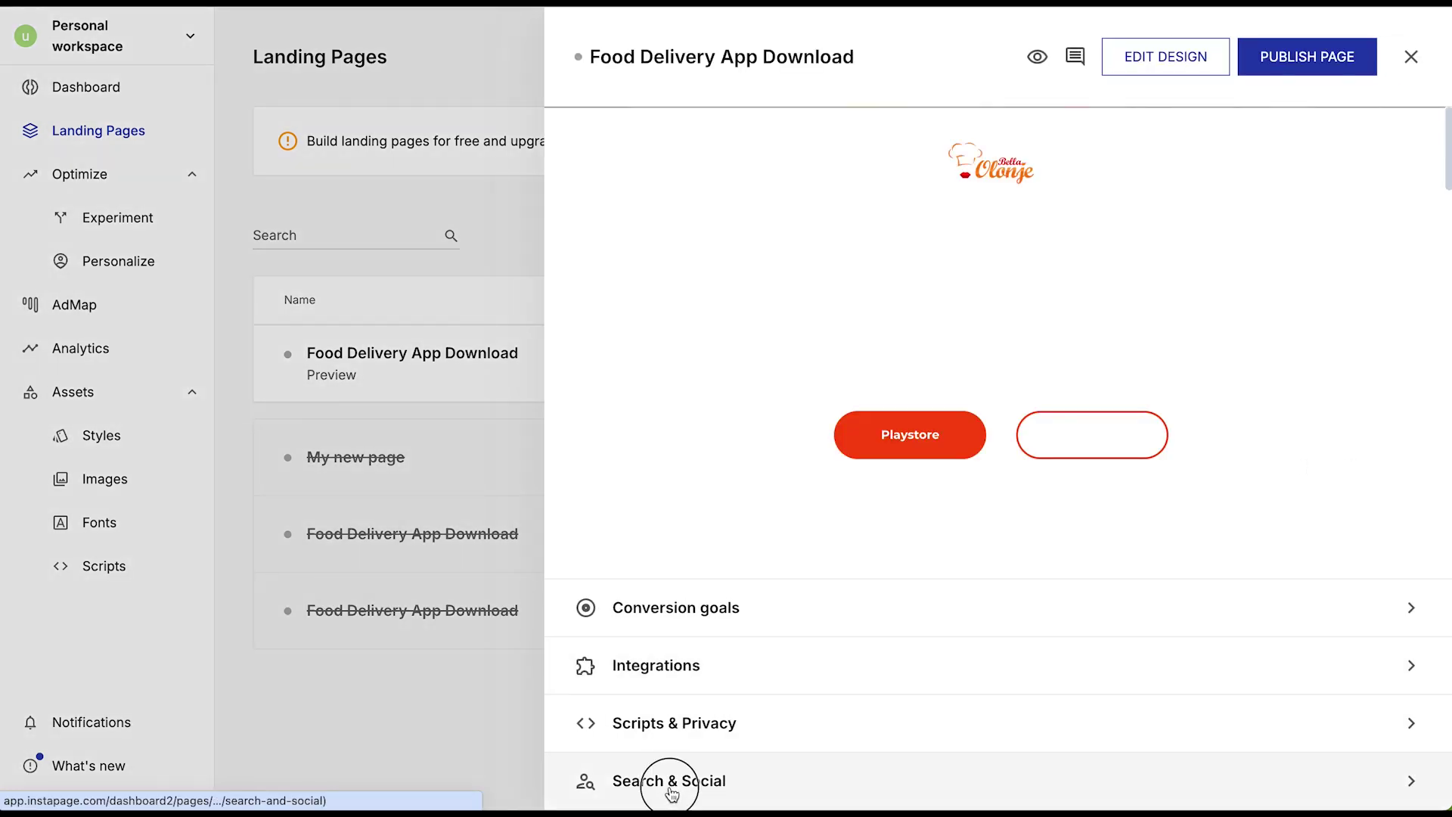
{"action": "left_click", "coordinate": [612, 222]}
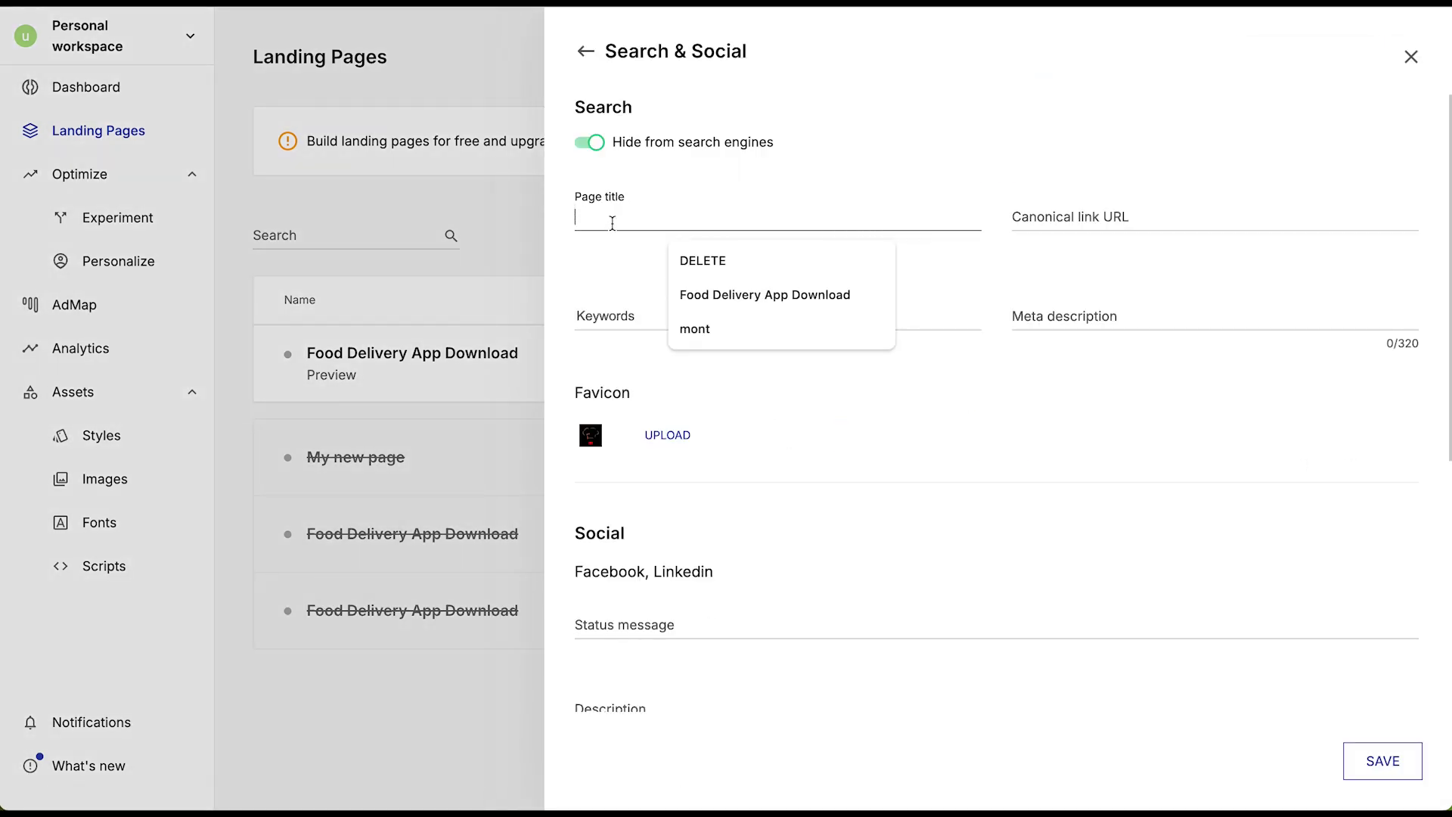
{"action": "type", "text": "Food Delivery App Downloa"}
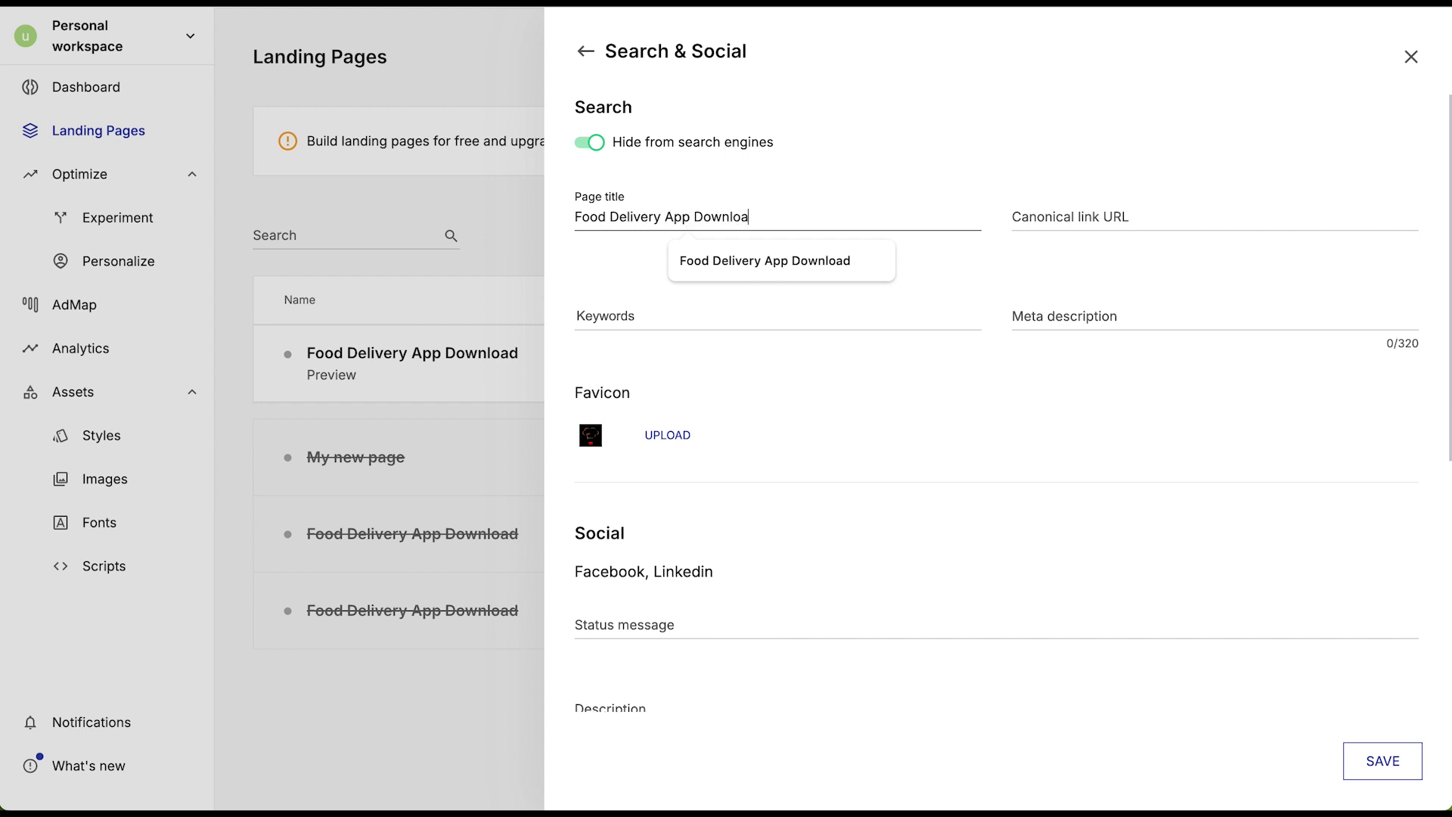
{"action": "type", "text": "d"}
Step: Add the keywords Food and Delivery, save the Search & Social settings and close them
{"action": "left_click", "coordinate": [658, 309]}
{"action": "type", "text": "Food"}
{"action": "key", "text": "Return"}
{"action": "type", "text": "Delivery"}
{"action": "key", "text": "Return"}
{"action": "scroll", "coordinate": [655, 429], "scroll_direction": "down", "scroll_amount": 1}
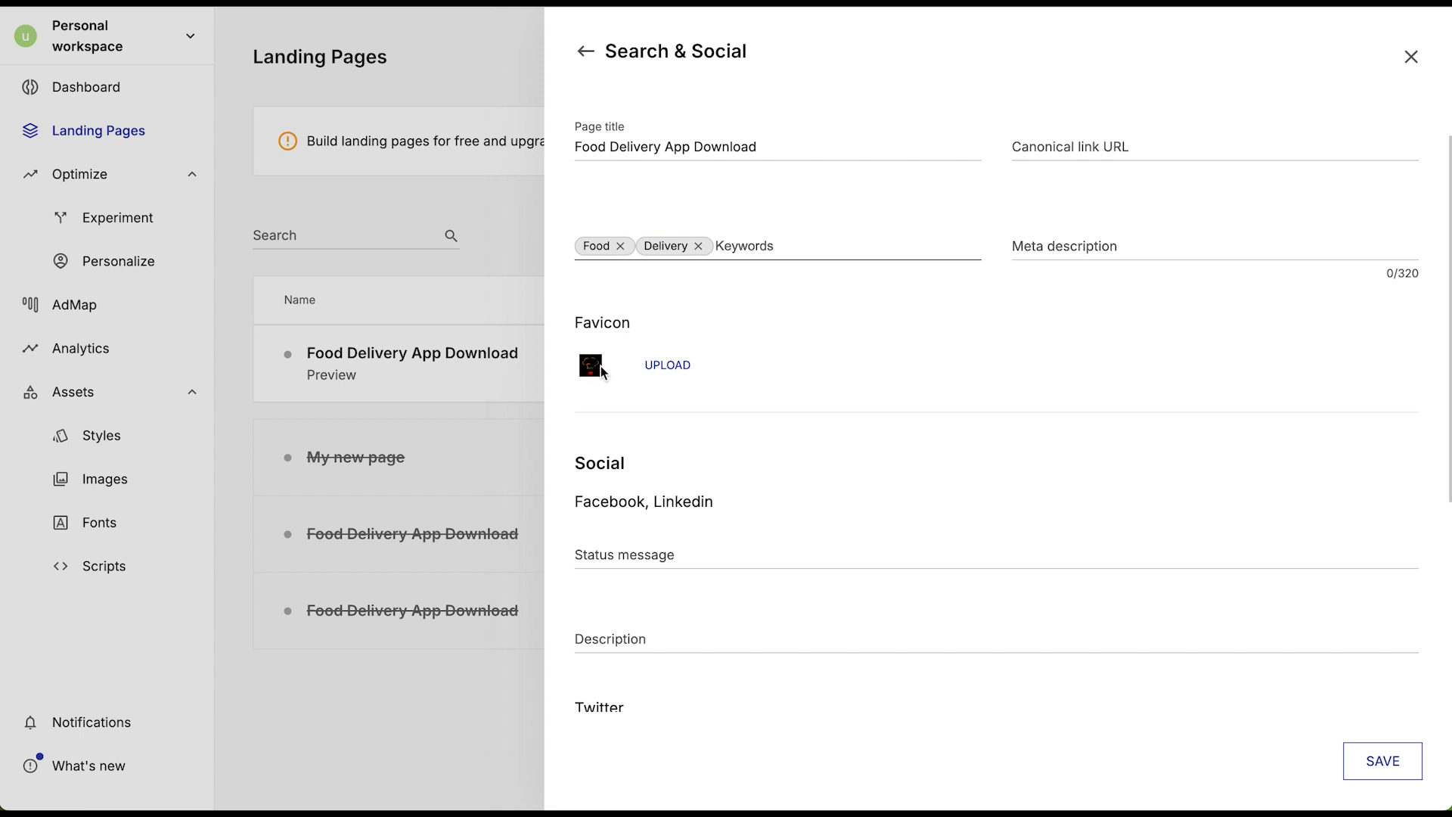
{"action": "scroll", "coordinate": [665, 438], "scroll_direction": "down", "scroll_amount": 3}
{"action": "scroll", "coordinate": [625, 486], "scroll_direction": "down", "scroll_amount": 3}
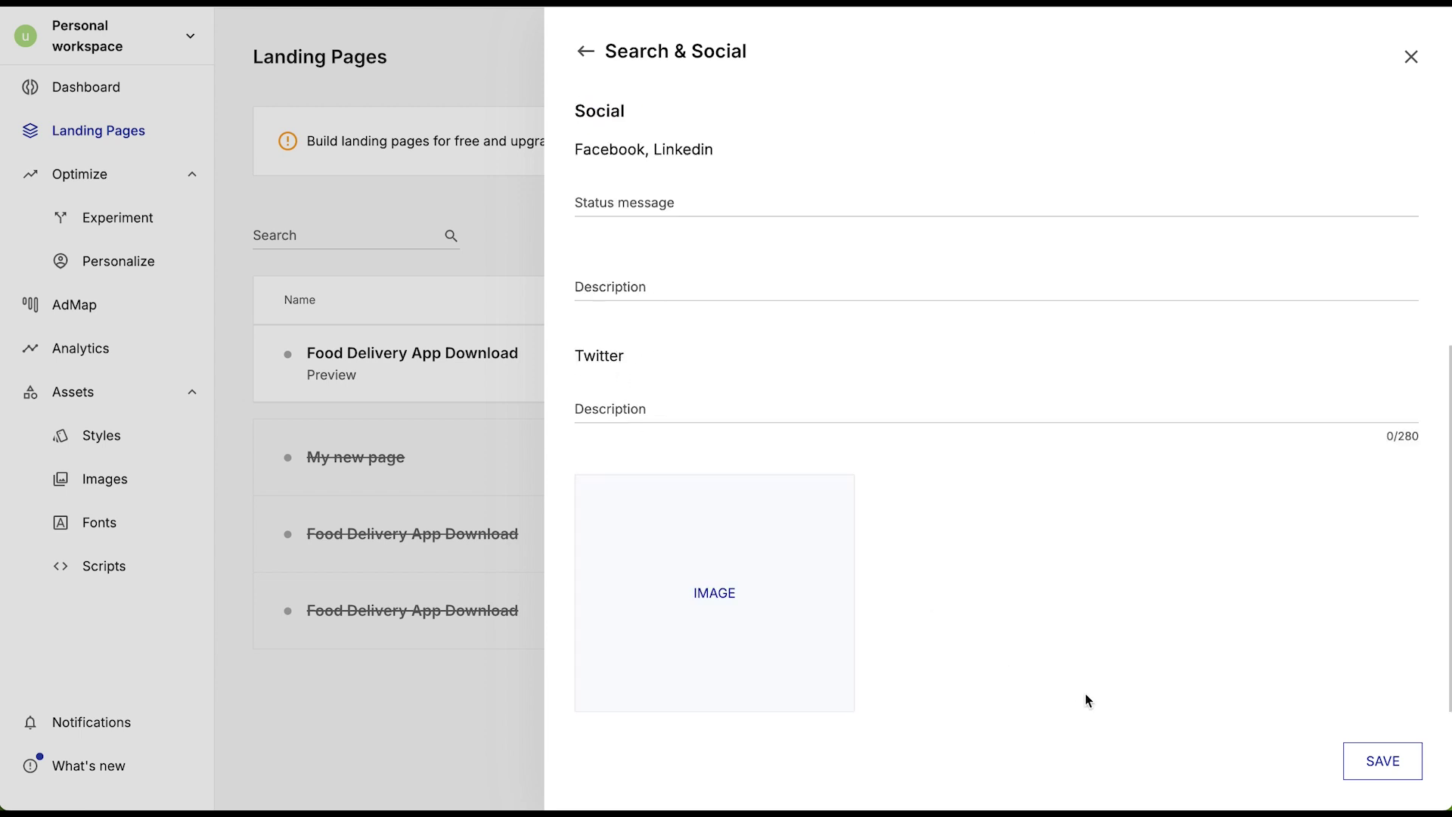
{"action": "scroll", "coordinate": [1174, 616], "scroll_direction": "up", "scroll_amount": 7}
{"action": "left_click", "coordinate": [1382, 761]}
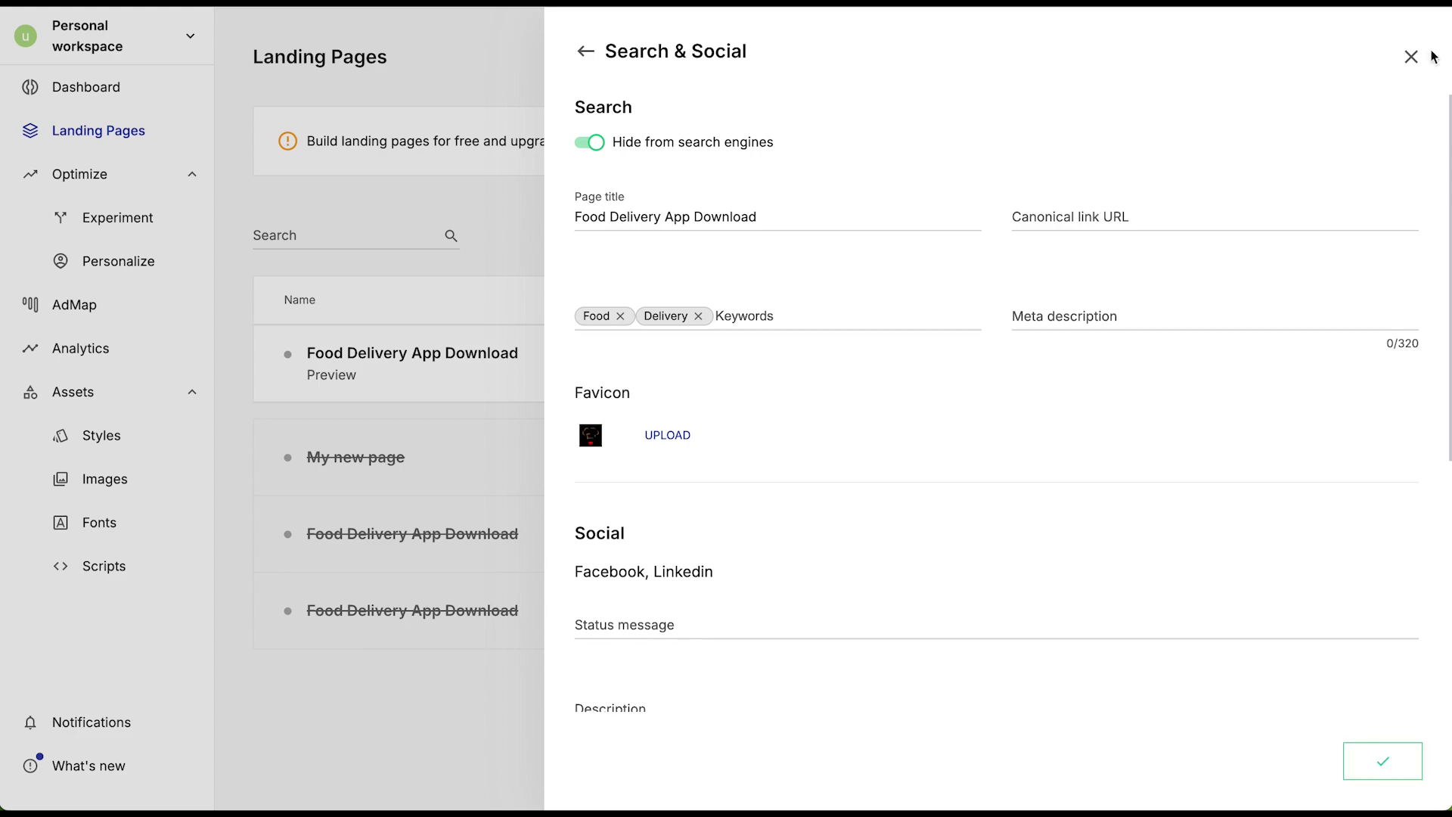
{"action": "left_click", "coordinate": [1411, 57]}
Step: Preview the Food Delivery App Download page and examine its desktop version from the hero down to the footer
{"action": "left_click", "coordinate": [1373, 363]}
{"action": "left_click", "coordinate": [1286, 422]}
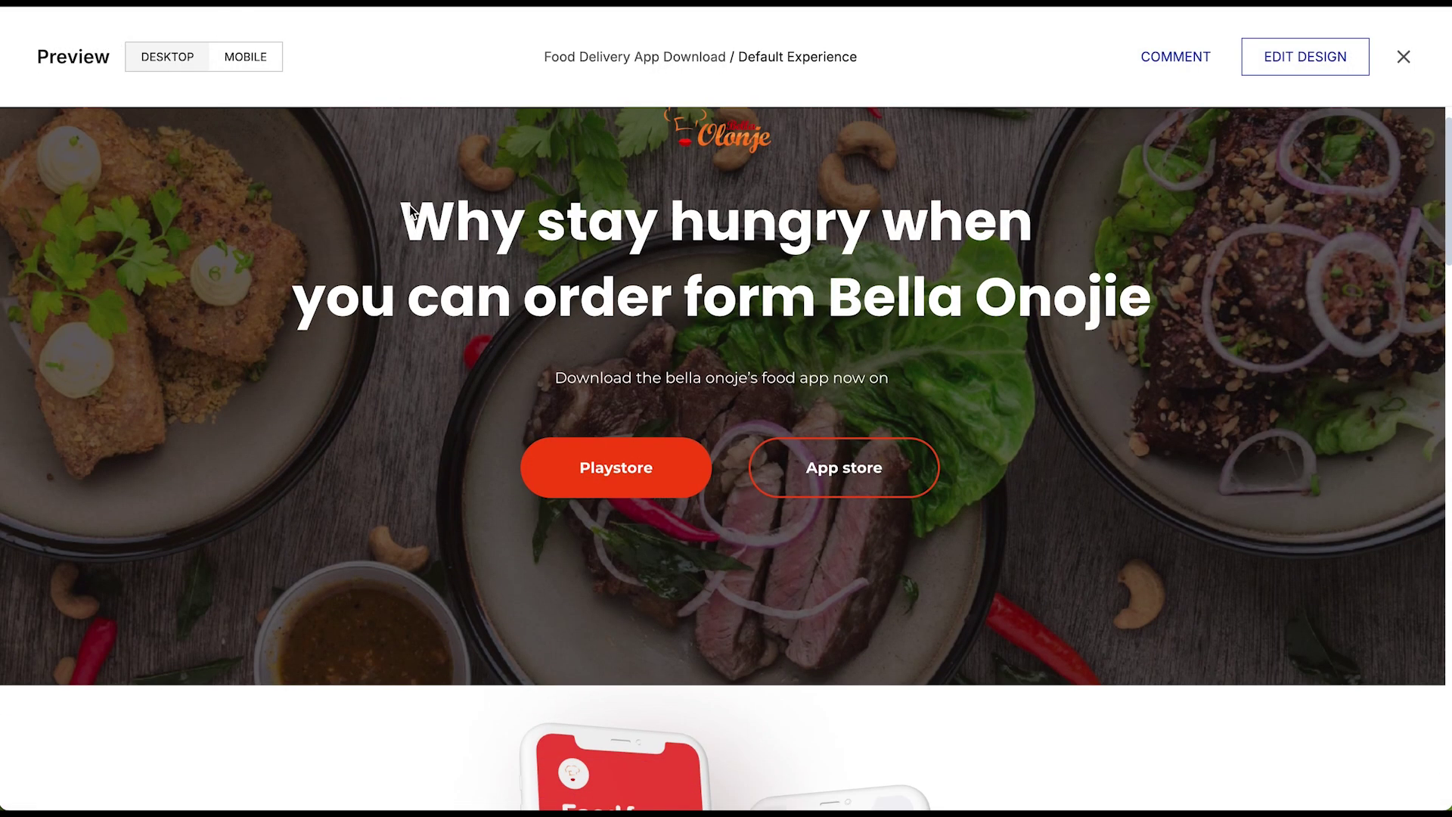
{"action": "scroll", "coordinate": [421, 212], "scroll_direction": "down", "scroll_amount": 1}
{"action": "left_click_drag", "start_coordinate": [551, 59], "coordinate": [680, 59]}
{"action": "scroll", "coordinate": [1046, 216], "scroll_direction": "down", "scroll_amount": 2}
{"action": "scroll", "coordinate": [1183, 281], "scroll_direction": "down", "scroll_amount": 20}
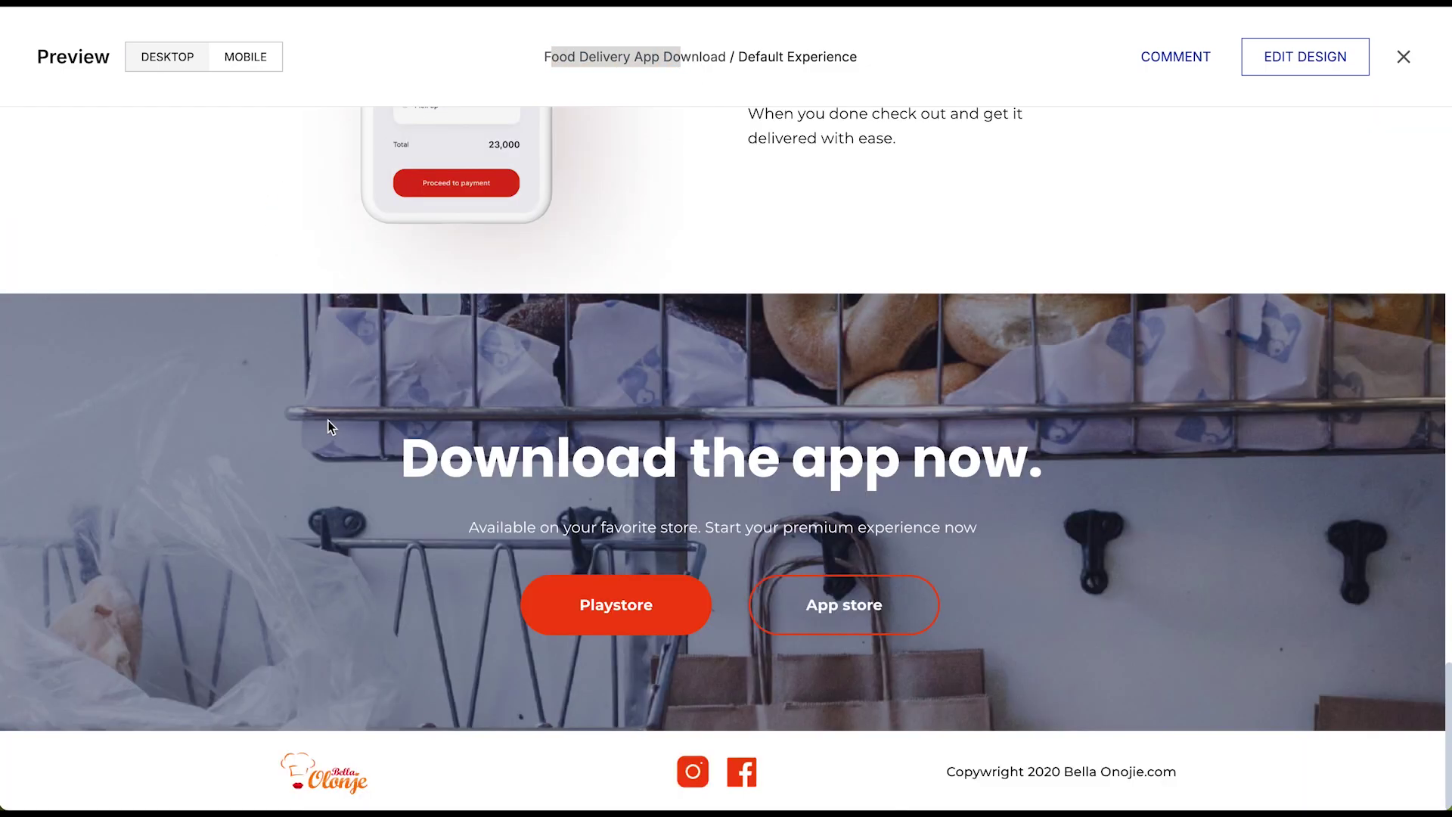
Step: Review the desktop preview back up to the hero, through all sections to the footer once more, and return to the hero
{"action": "scroll", "coordinate": [325, 421], "scroll_direction": "up", "scroll_amount": 8}
{"action": "left_click", "coordinate": [648, 97]}
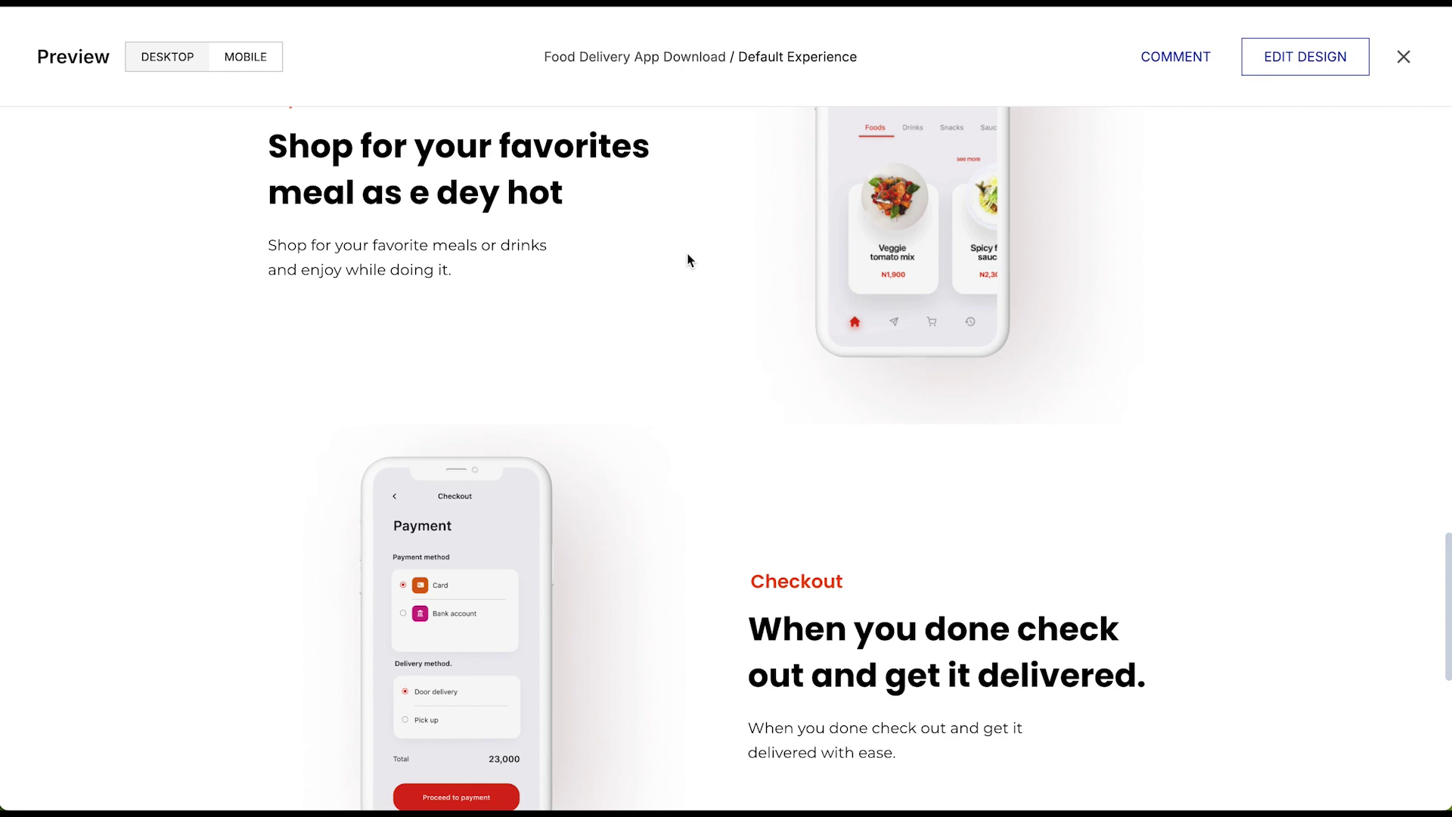
{"action": "scroll", "coordinate": [686, 437], "scroll_direction": "up", "scroll_amount": 12}
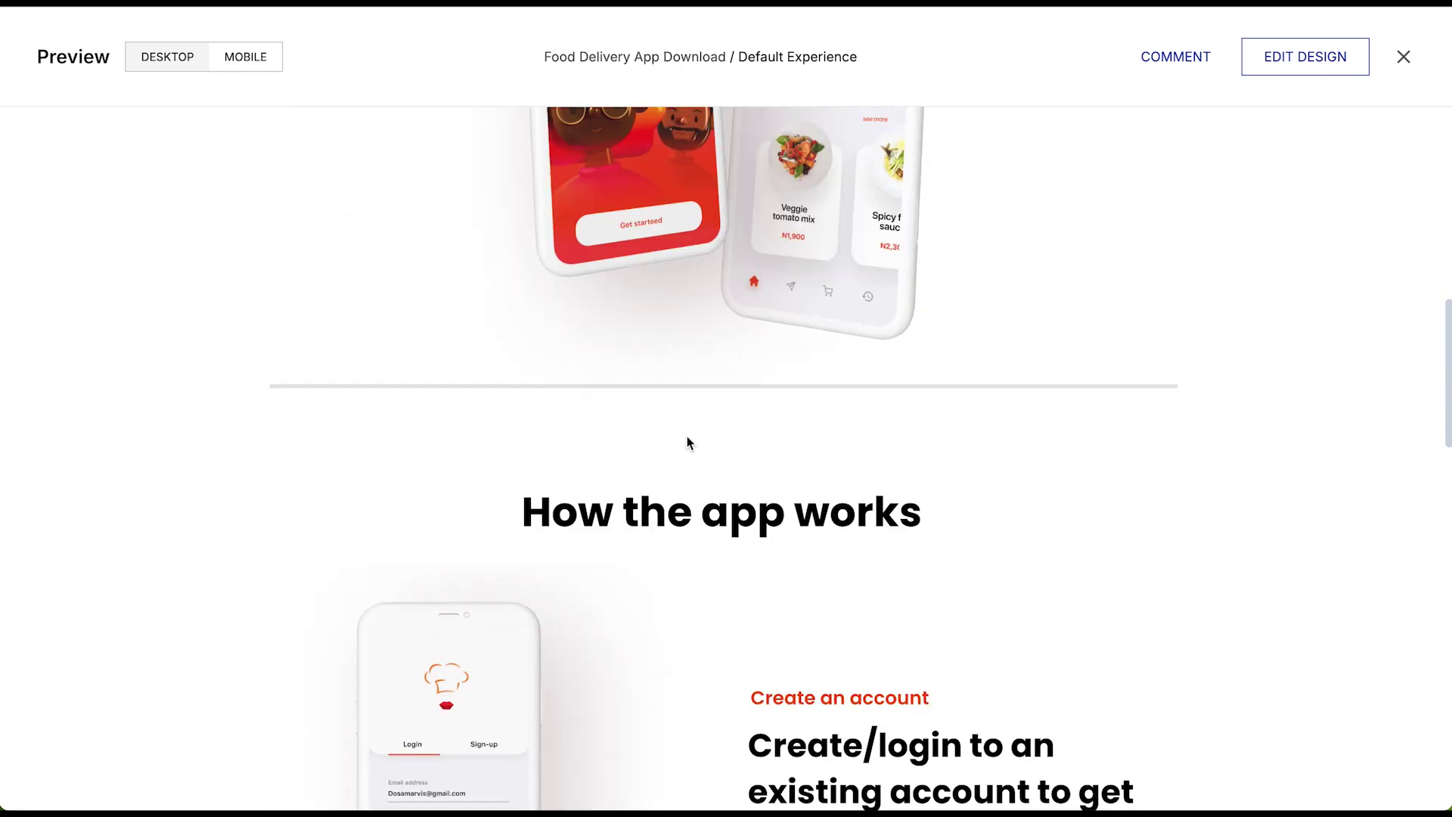
{"action": "scroll", "coordinate": [687, 438], "scroll_direction": "up", "scroll_amount": 10}
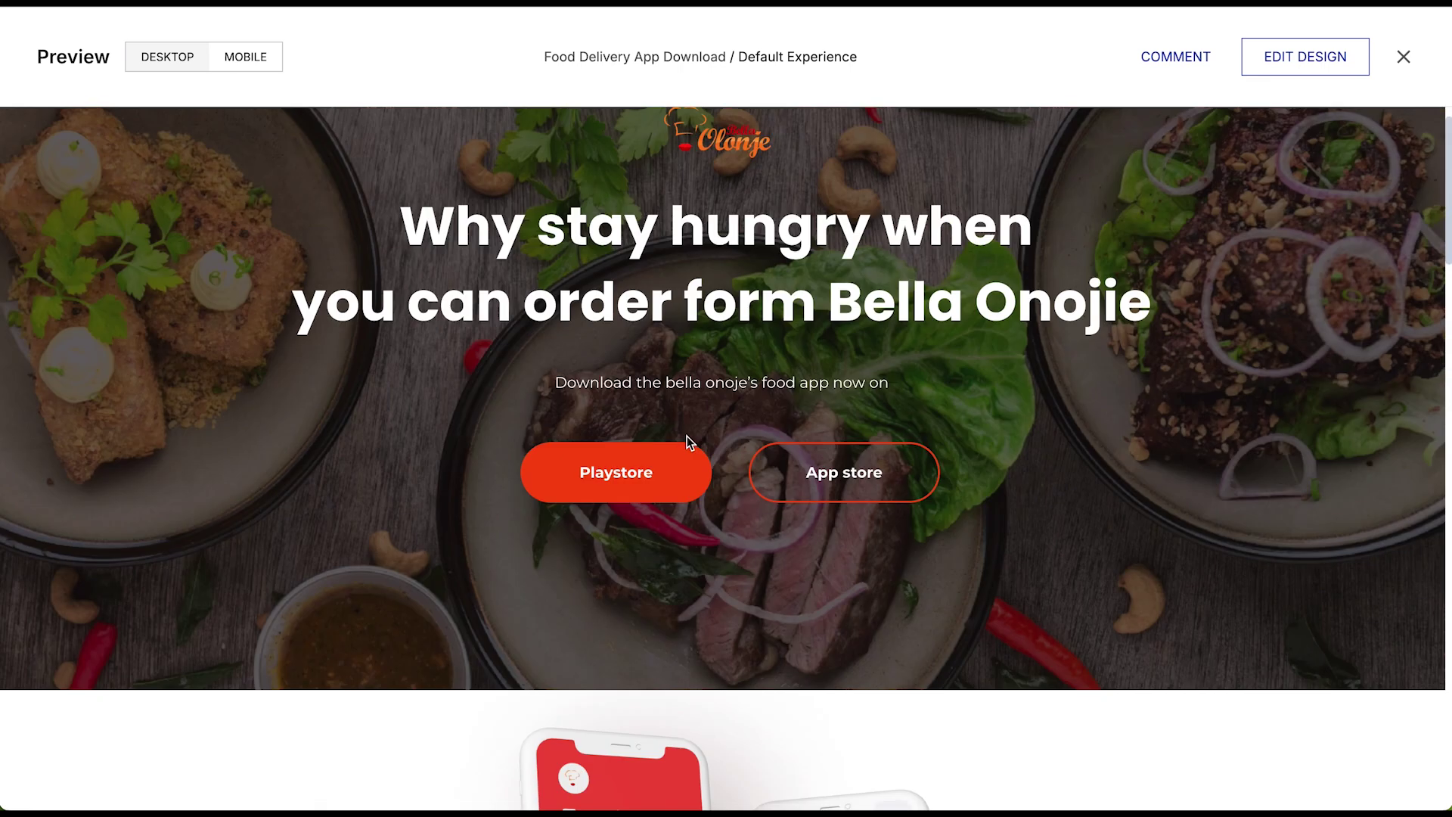
{"action": "scroll", "coordinate": [687, 442], "scroll_direction": "up", "scroll_amount": 1}
{"action": "scroll", "coordinate": [693, 556], "scroll_direction": "down", "scroll_amount": 2}
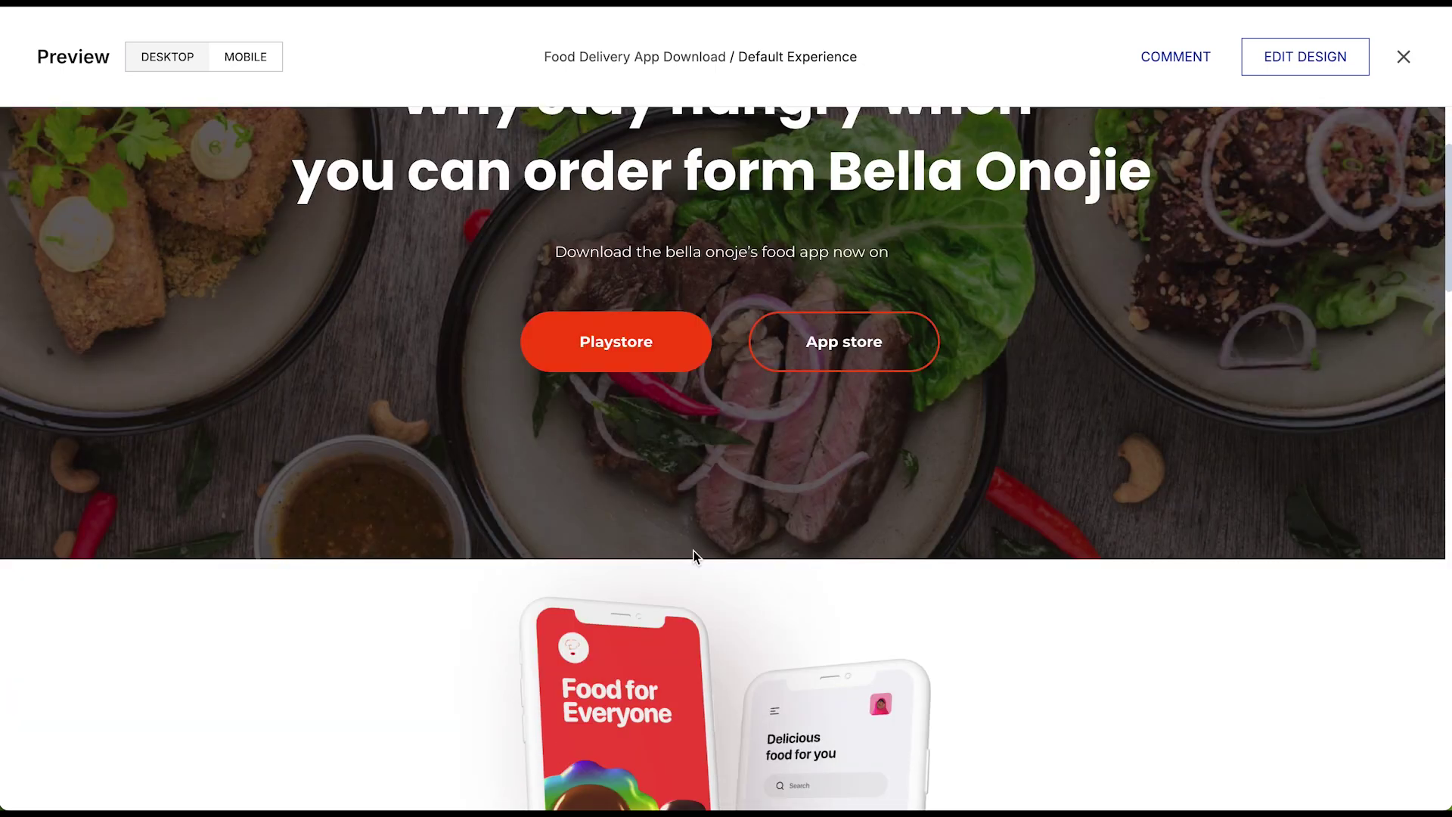
{"action": "scroll", "coordinate": [369, 514], "scroll_direction": "down", "scroll_amount": 15}
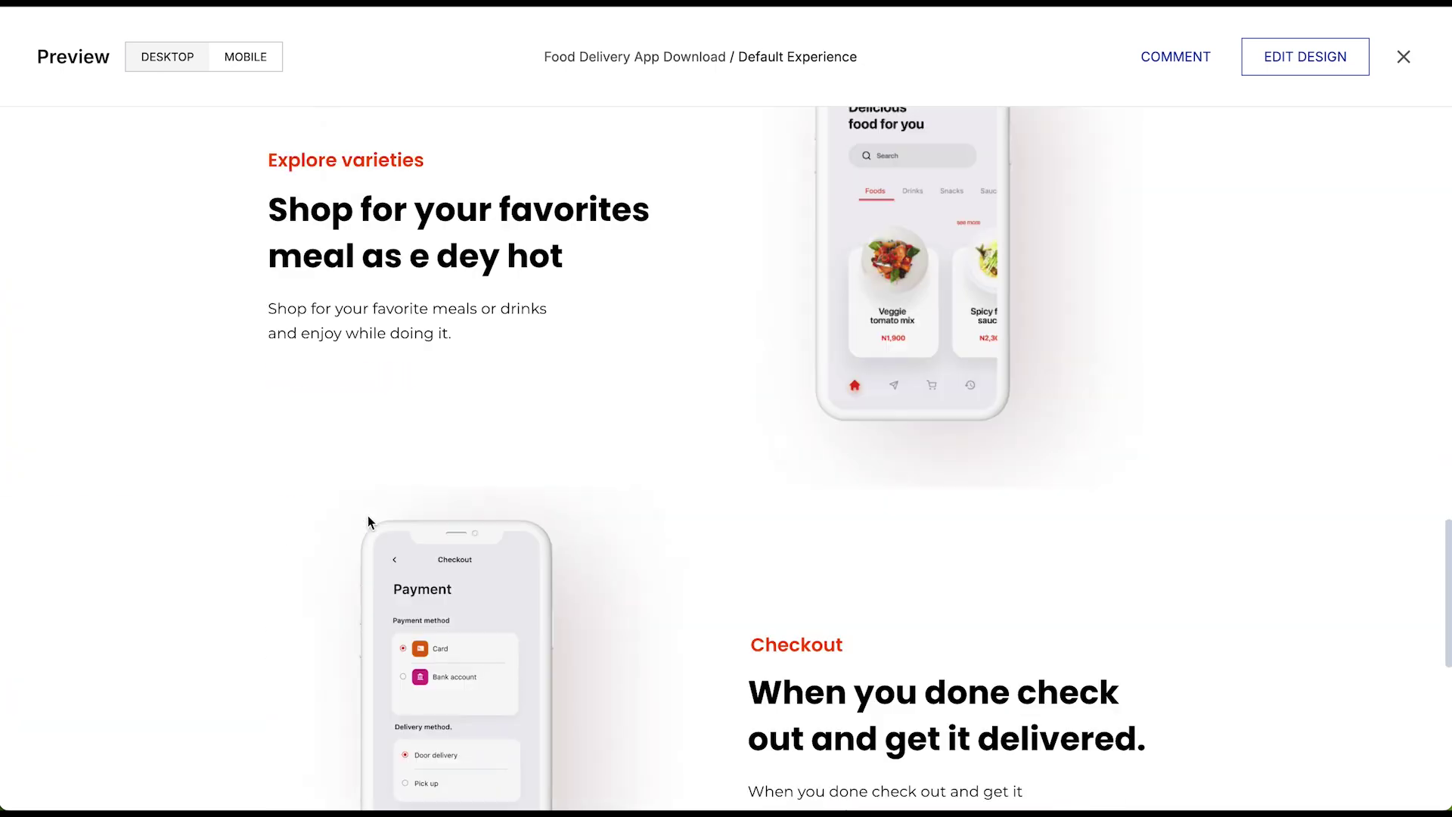
{"action": "scroll", "coordinate": [368, 517], "scroll_direction": "down", "scroll_amount": 8}
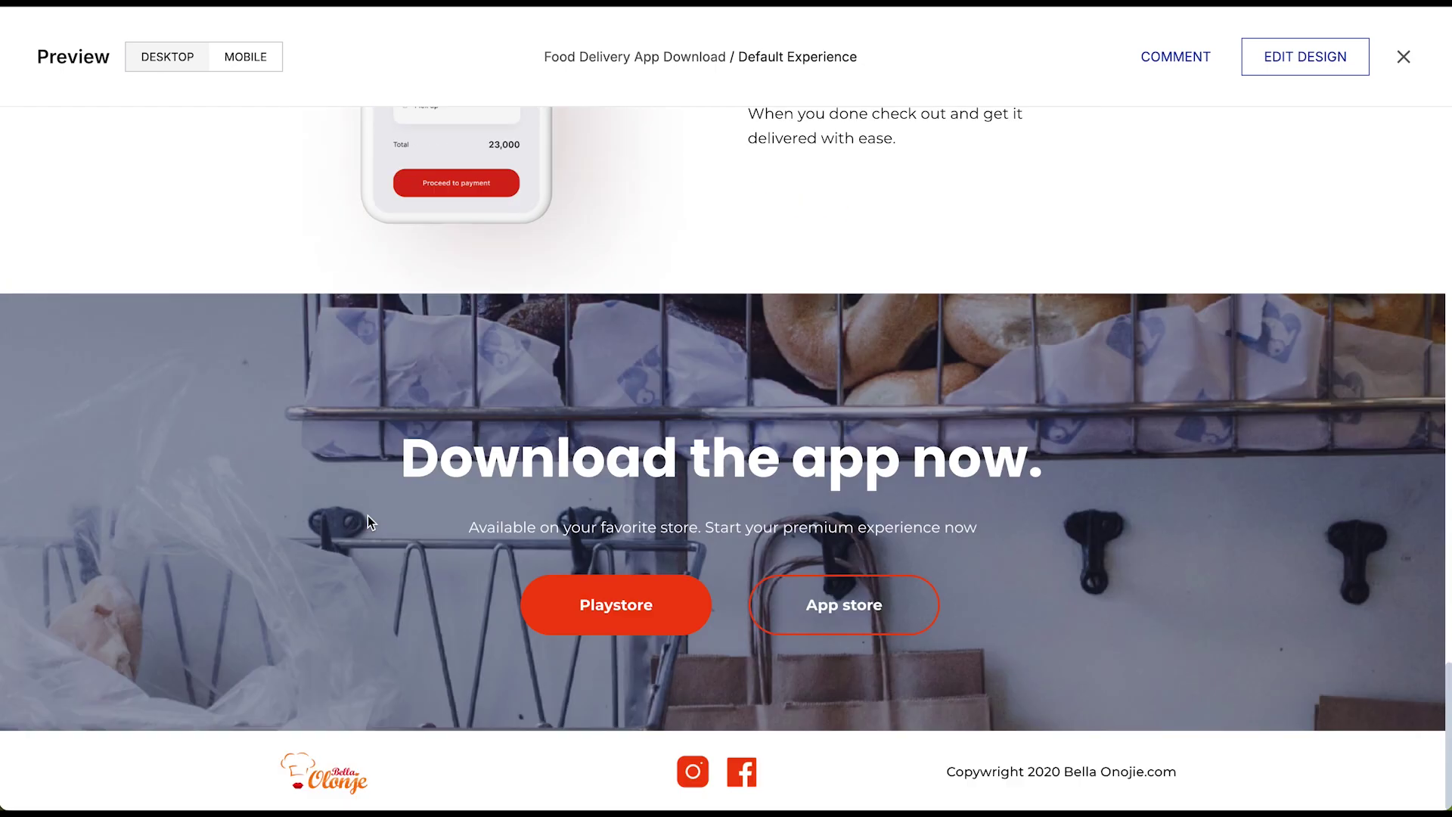
{"action": "scroll", "coordinate": [368, 516], "scroll_direction": "up", "scroll_amount": 20}
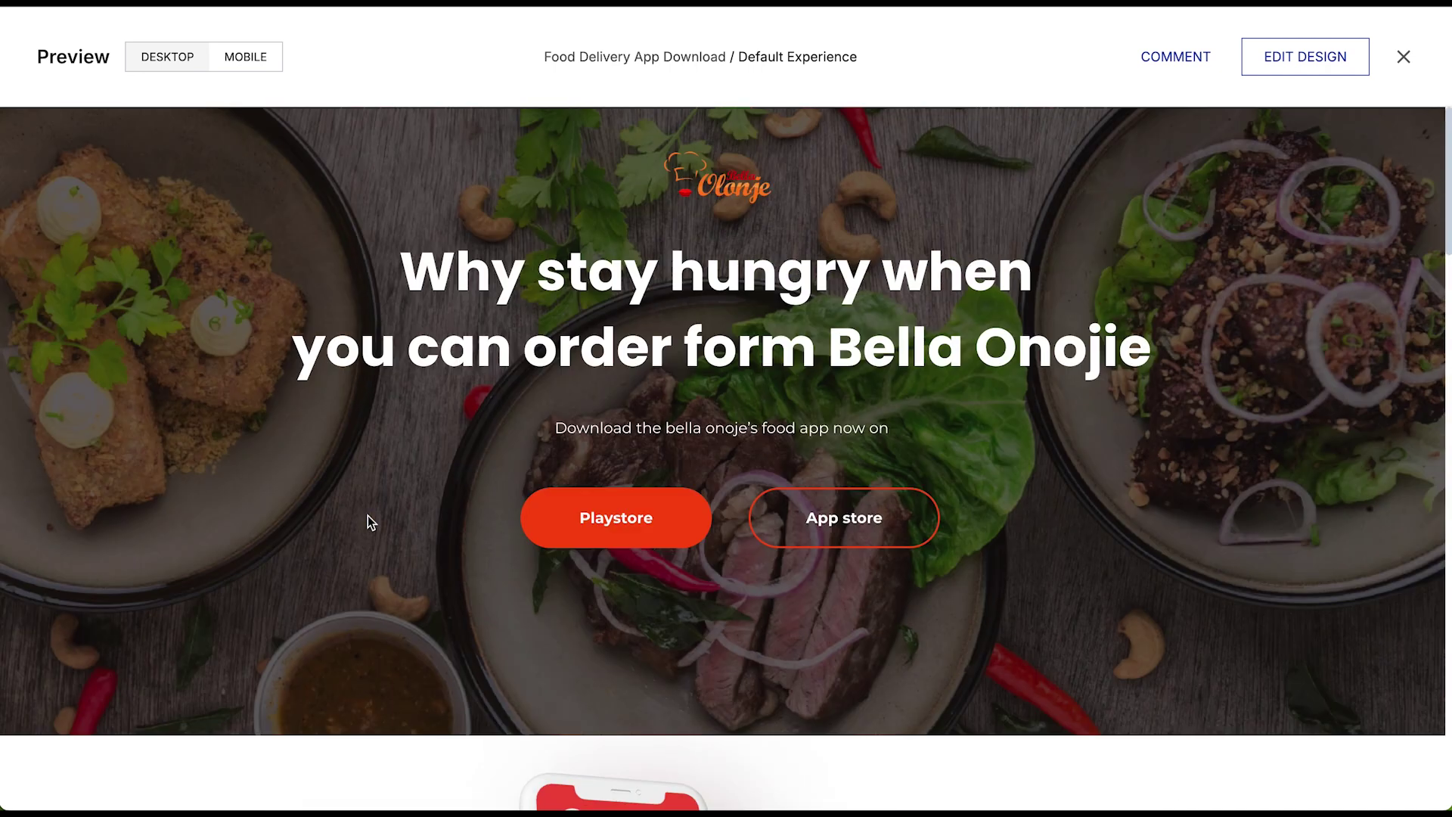